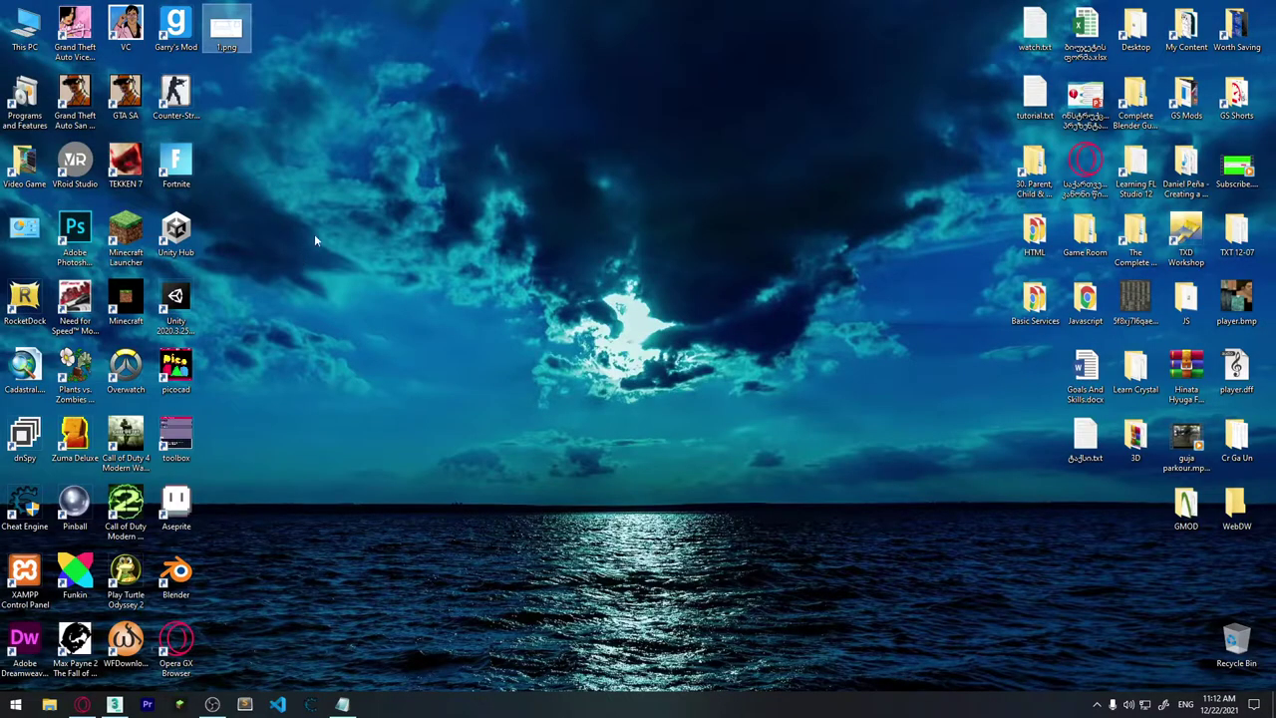
Step: Look over the 1.png table reference image, then return to 3ds Max
double_click(226, 30)
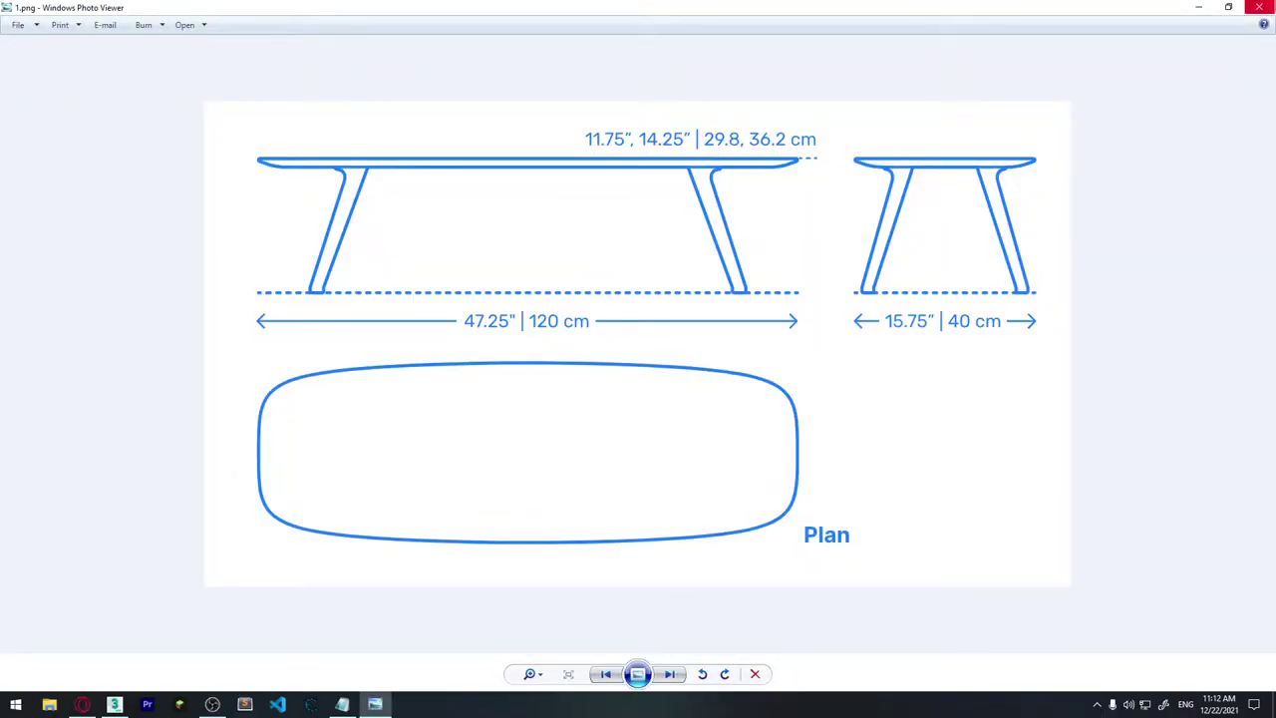
click(1260, 7)
click(115, 705)
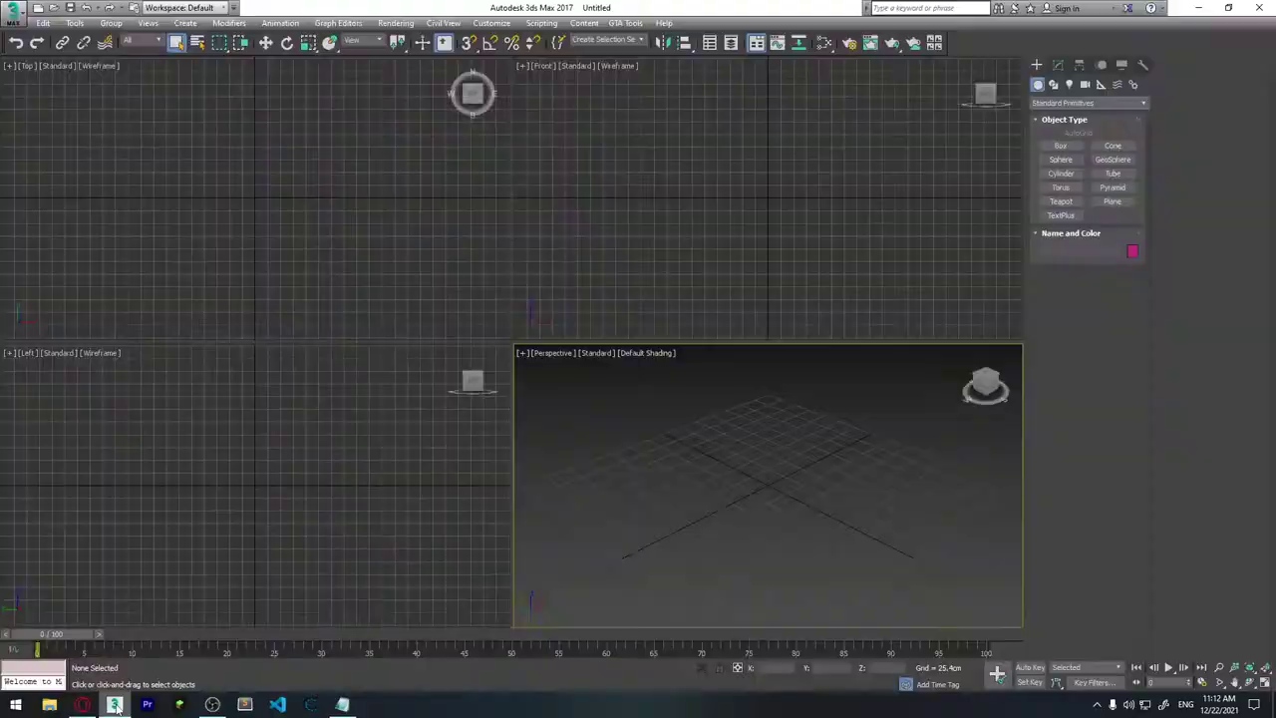
Step: Draw a plane primitive in the Perspective viewport, then minimize 3ds Max
click(1113, 202)
drag(824, 456, 804, 482)
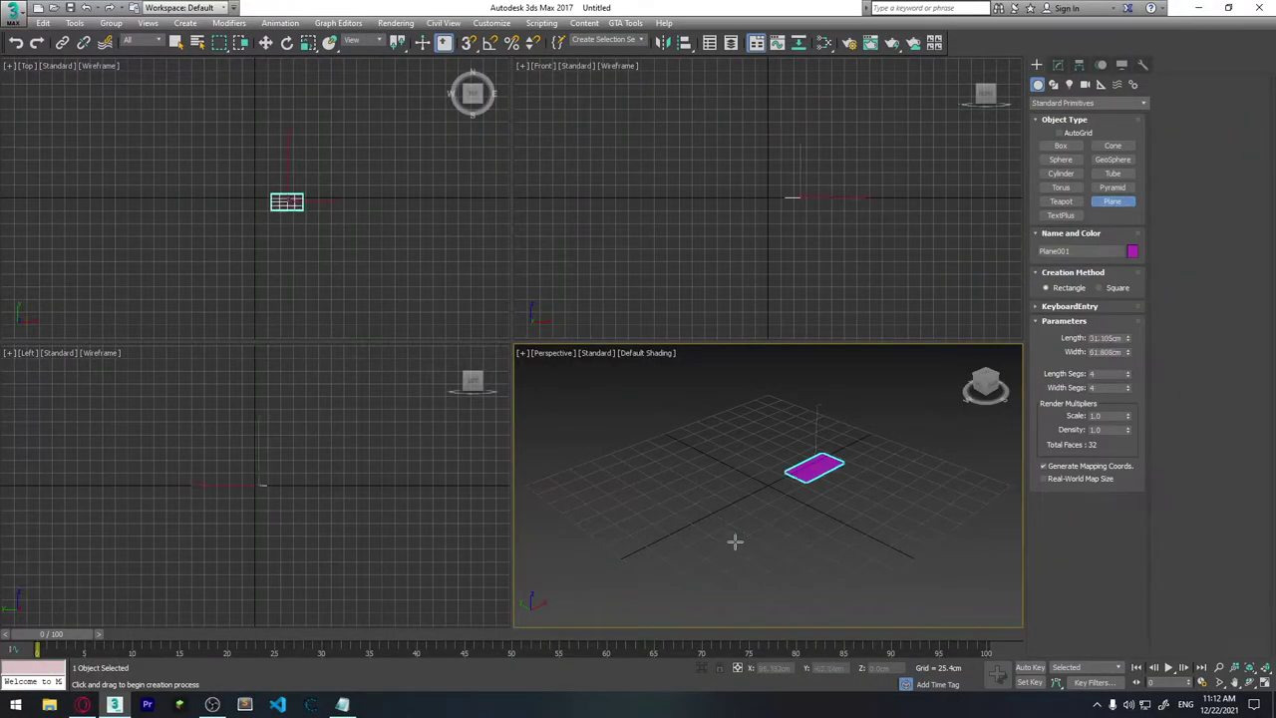
drag(735, 541, 806, 604)
alt+middle_drag(912, 565, 755, 496)
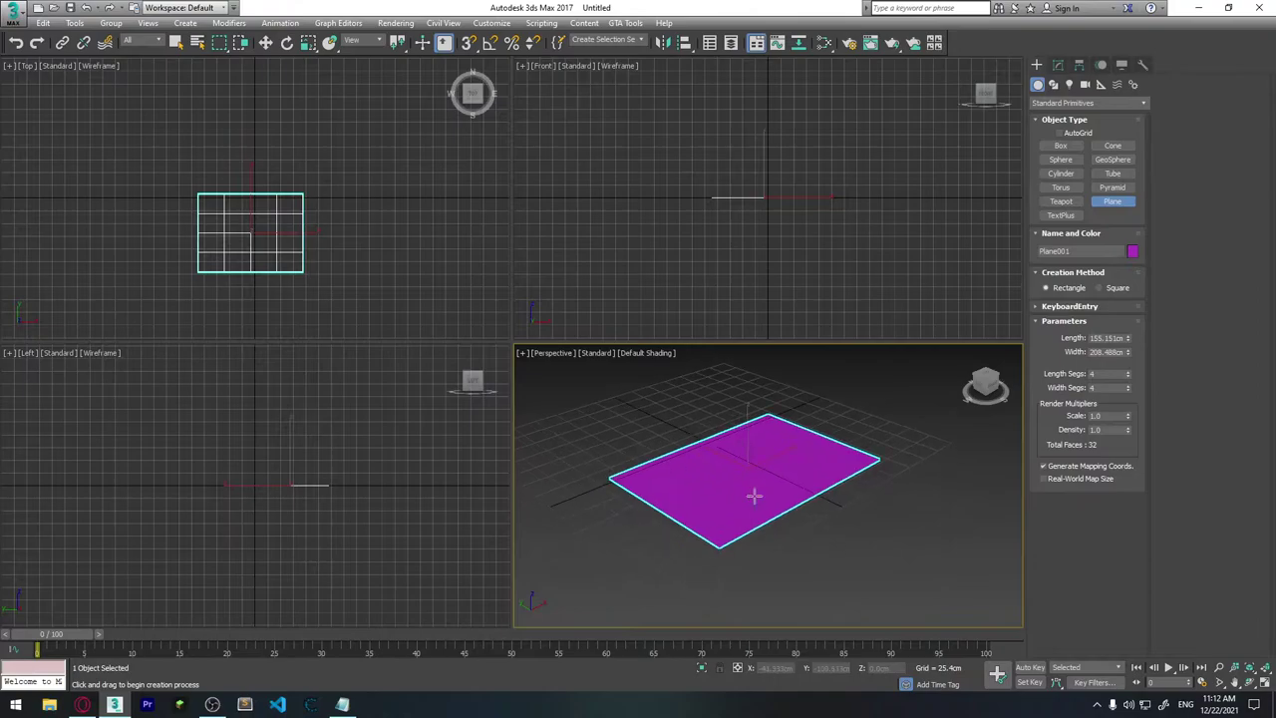
click(1198, 7)
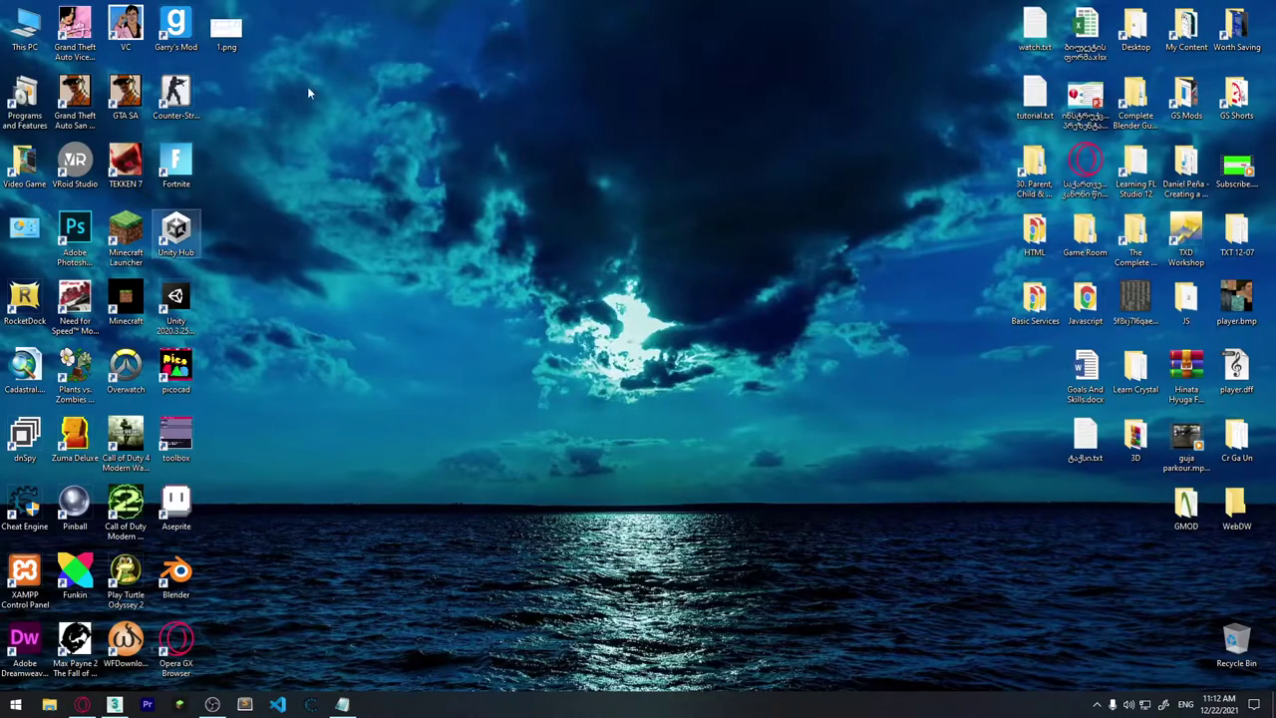
Step: Read 1.png's image dimensions (1305 x 731) in its Details properties, then switch back to 3ds Max
right_click(234, 36)
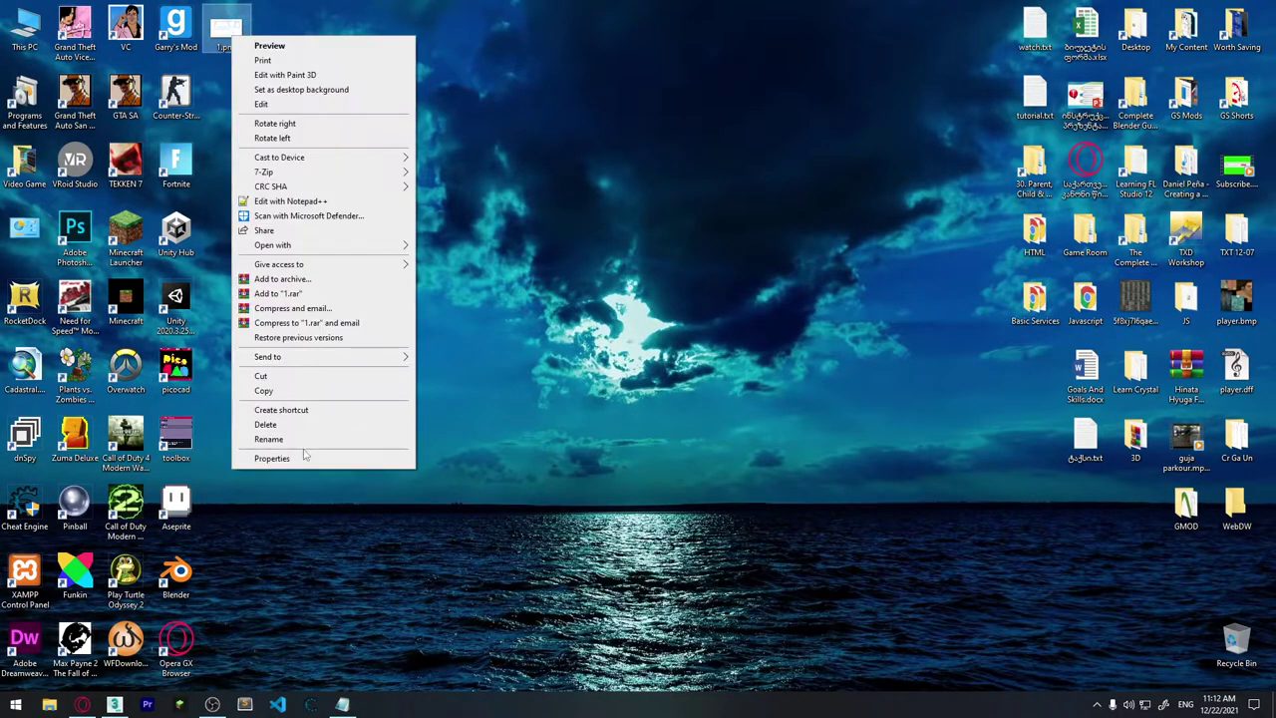
click(305, 453)
click(322, 69)
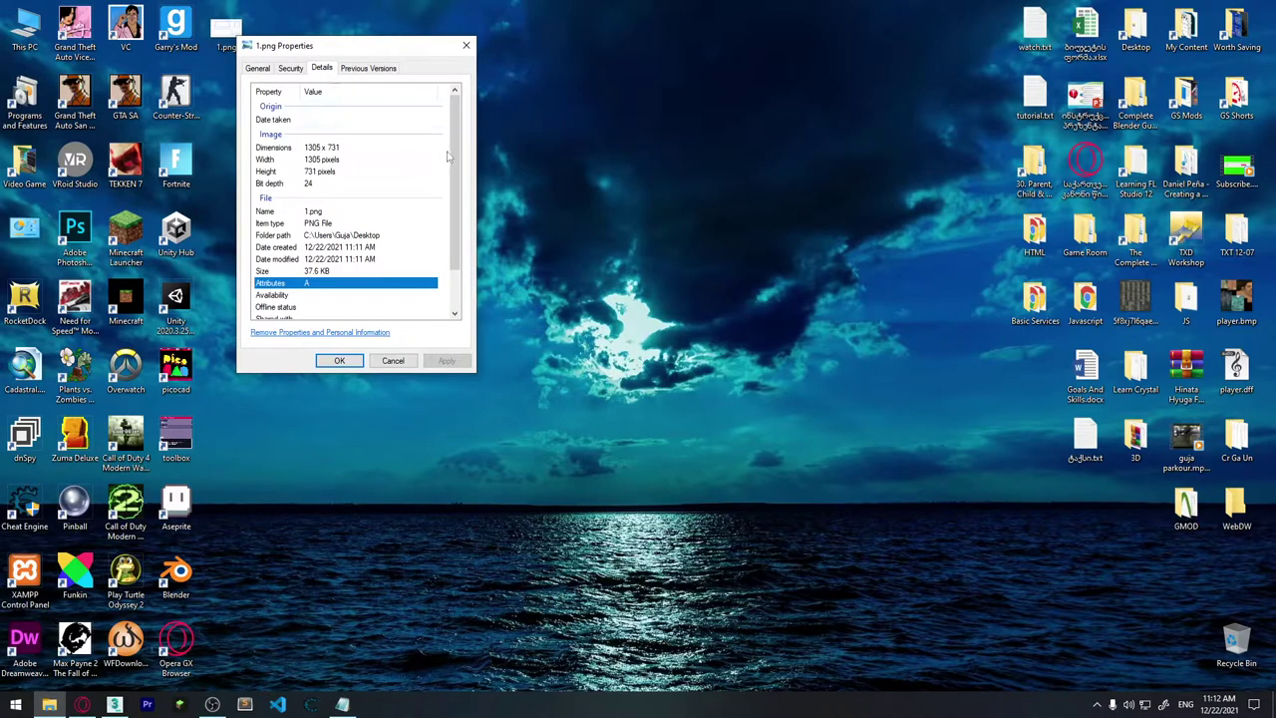
click(330, 152)
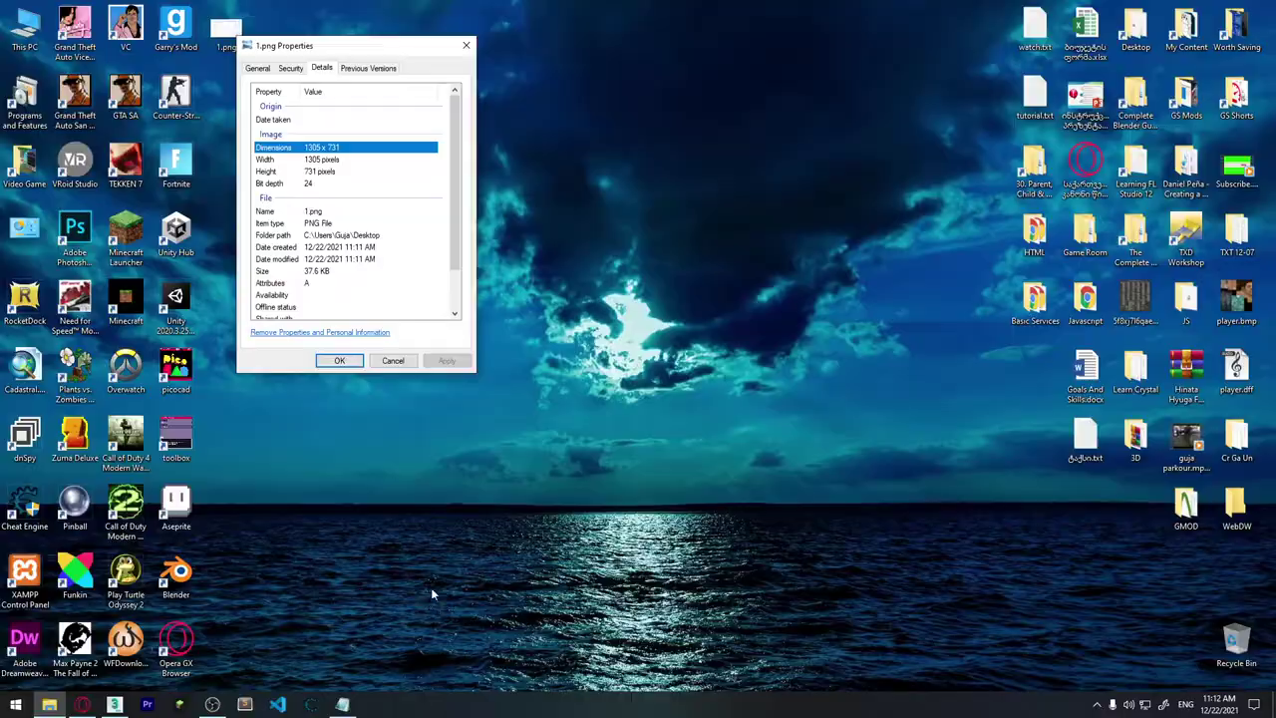
key(alt+Tab)
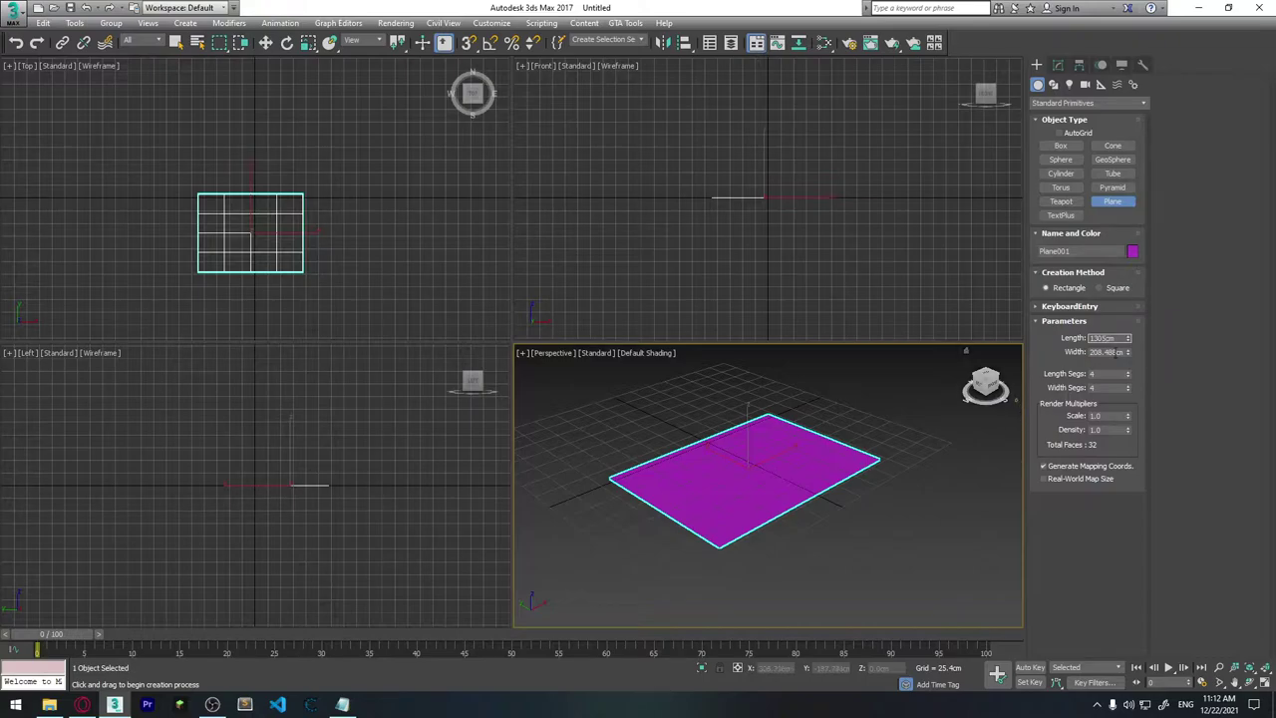
Step: Set the plane's Length to 1305 cm and Width to 731 cm
key(Tab)
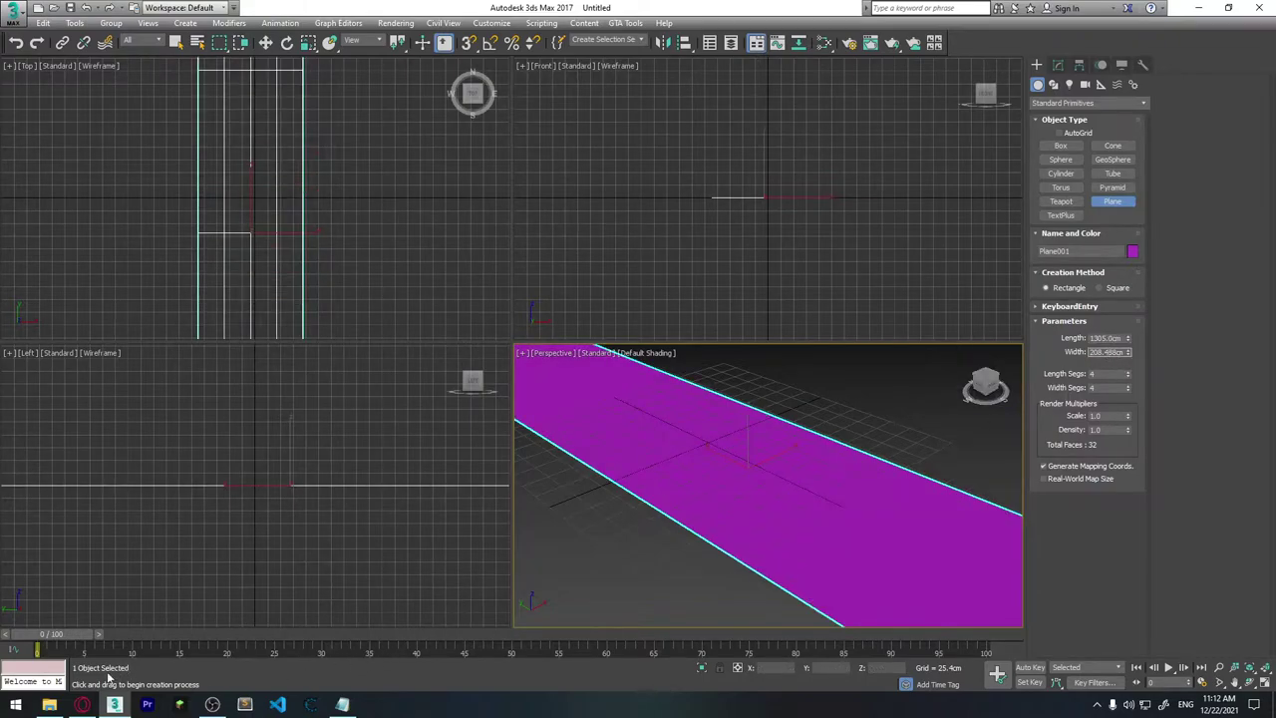
click(49, 705)
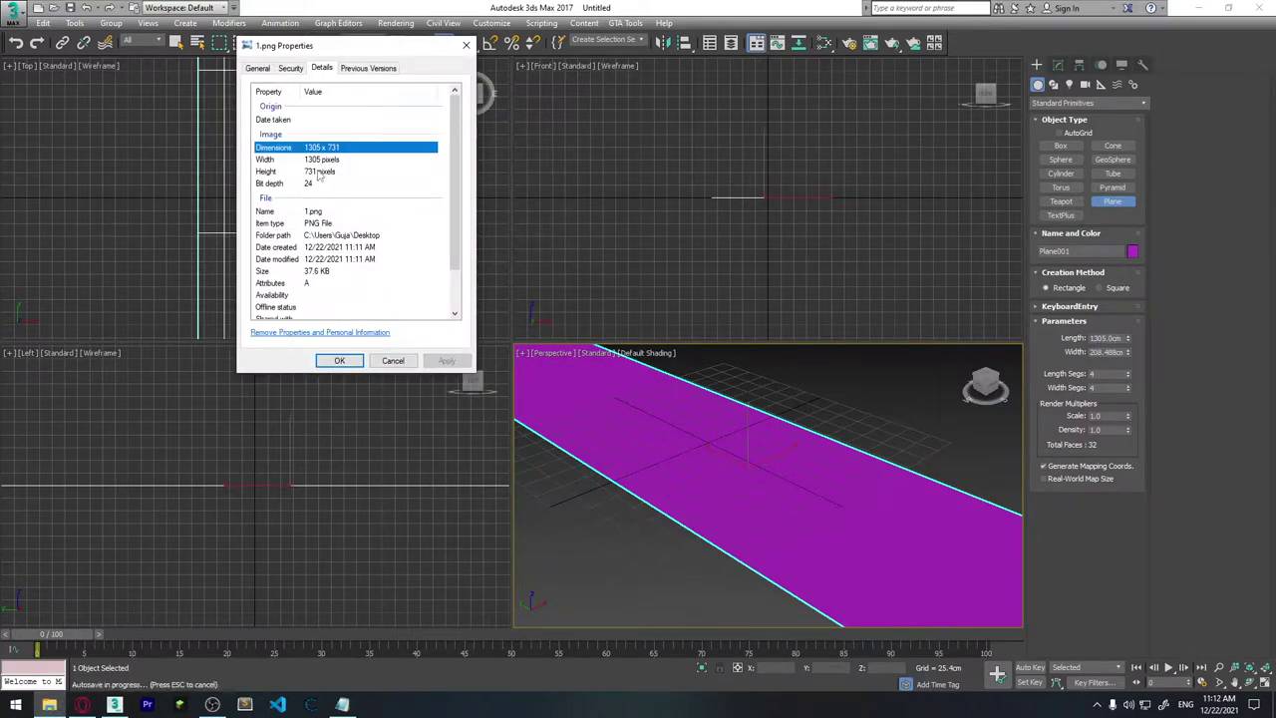
click(1110, 352)
text(731)
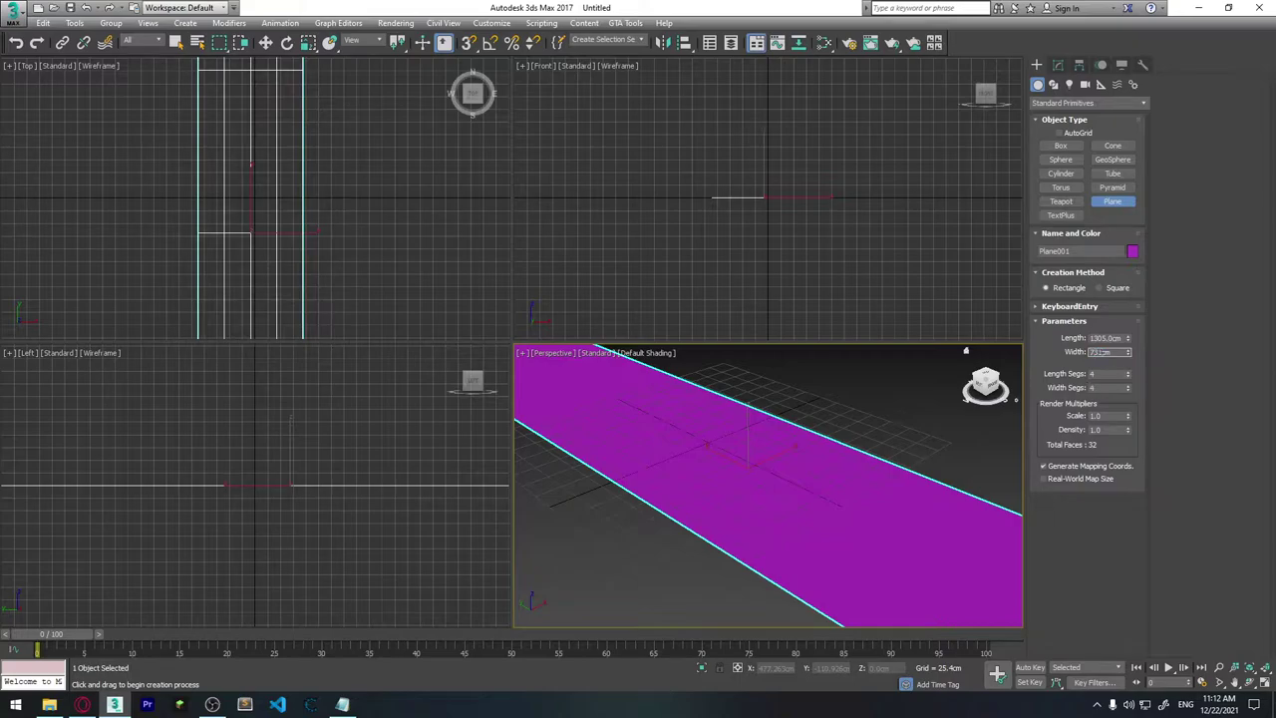
key(Return)
Step: Zoom, orbit and pan the viewports to frame the resized plane
scroll(887, 494, down, 5)
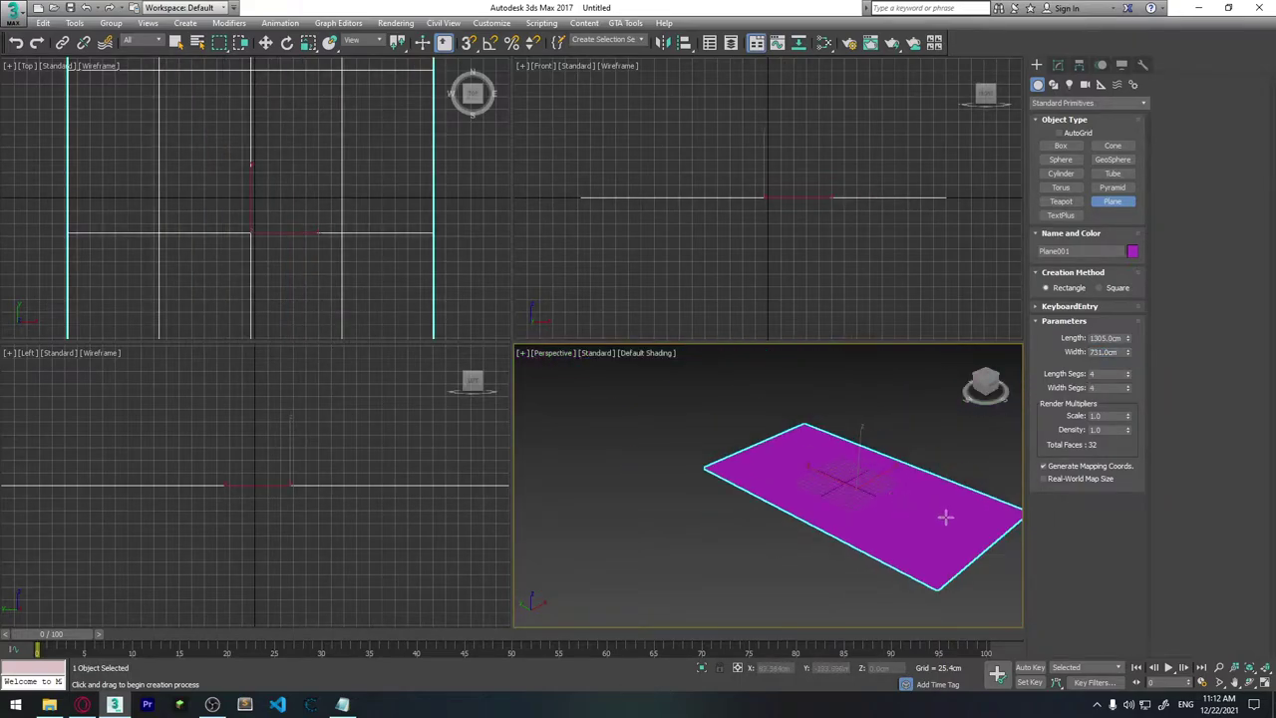
mouse_move(937, 514)
alt+middle_down()
mouse_move(878, 542)
mouse_move(880, 567)
alt+middle_up()
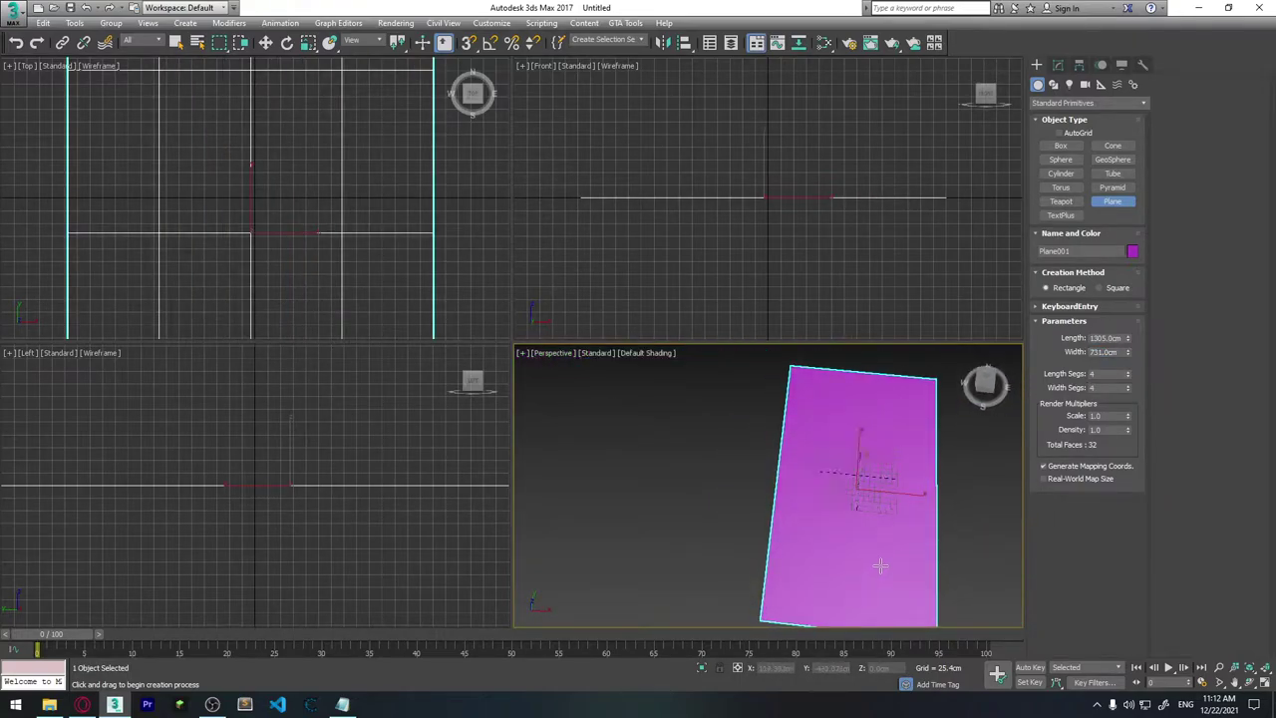
scroll(330, 213, down, 2)
scroll(350, 239, down, 4)
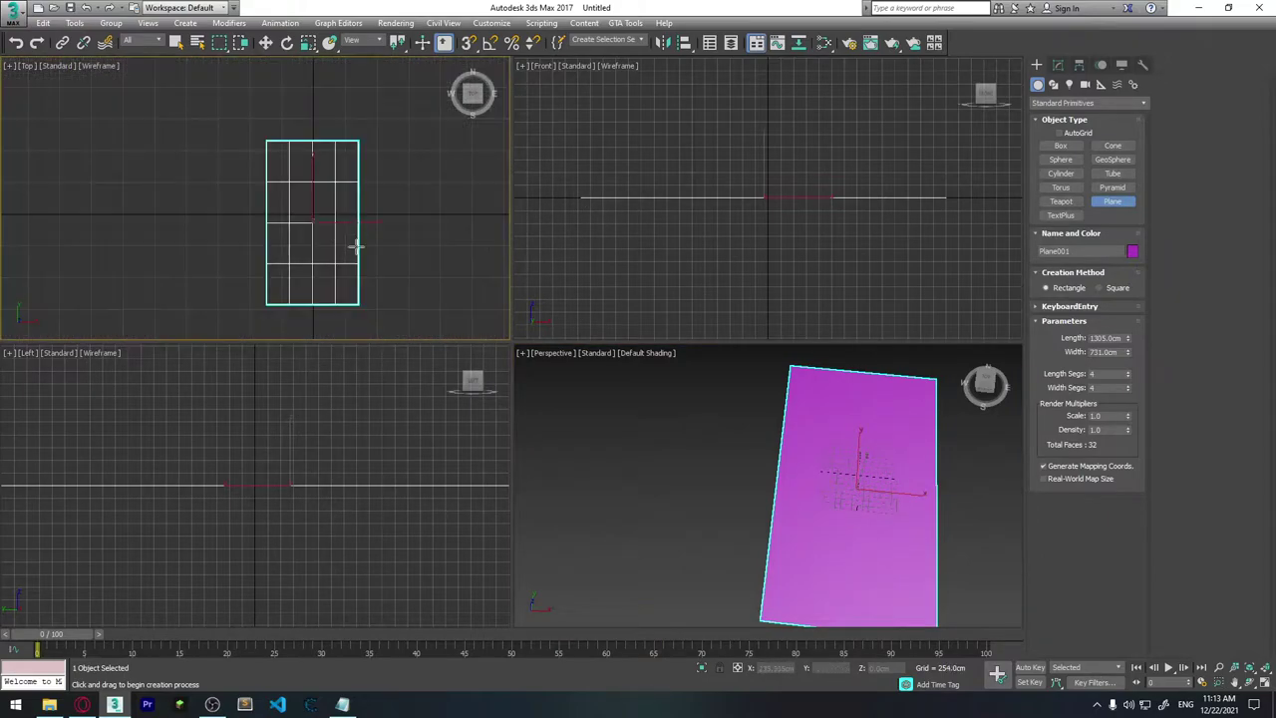
middle_drag(356, 247, 301, 257)
scroll(649, 260, down, 2)
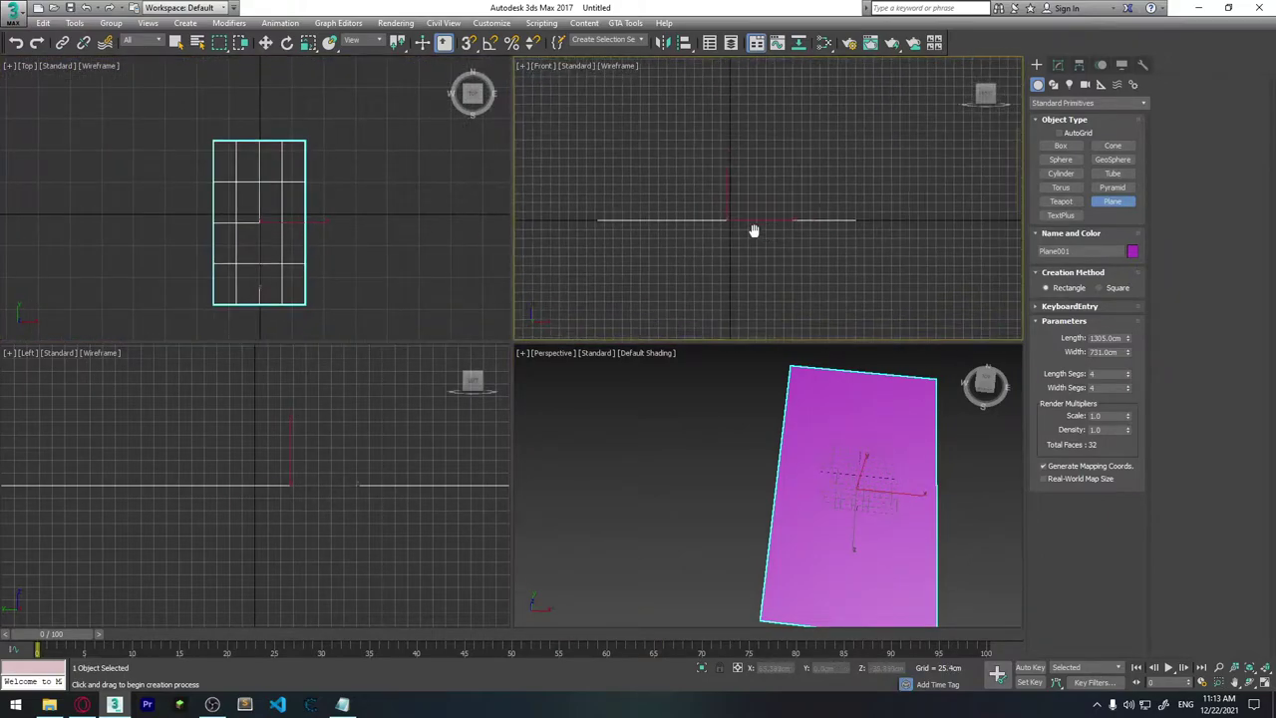
scroll(747, 225, down, 3)
scroll(744, 223, up, 1)
scroll(809, 207, up, 2)
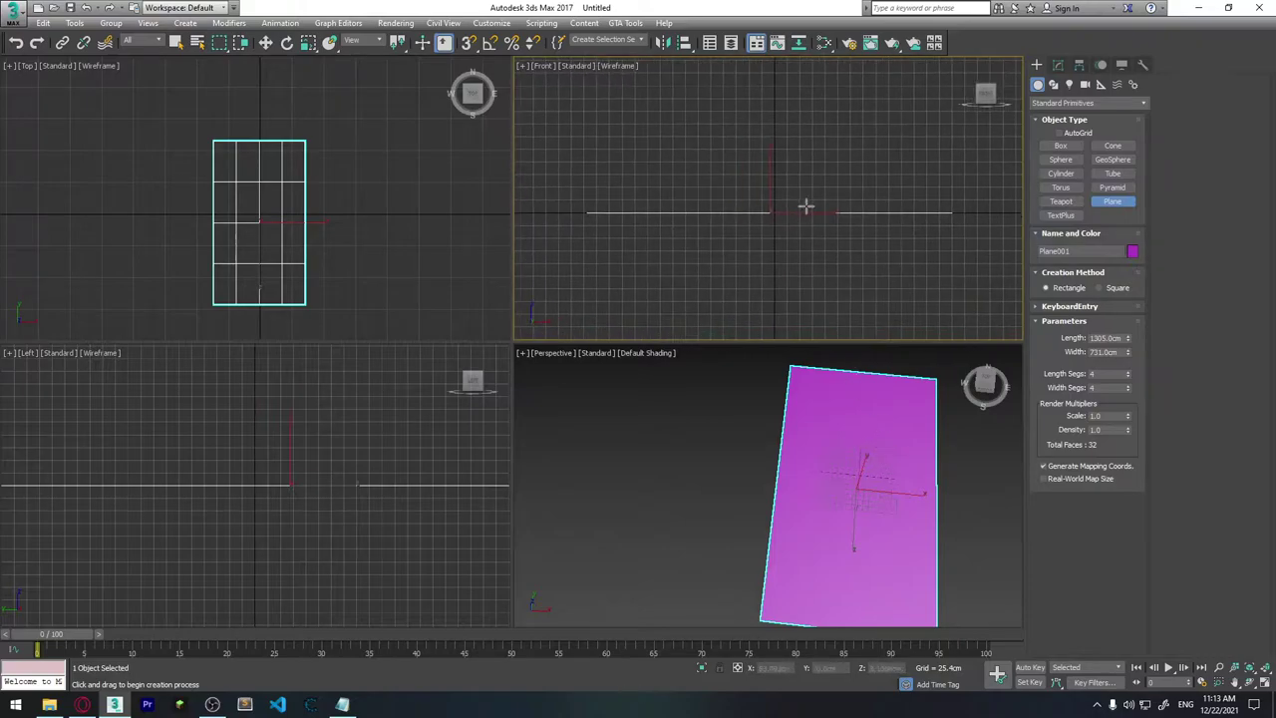
Step: Rotate the plane exactly 90° about X so it stands upright facing the front view
key(e)
drag(816, 233, 769, 315)
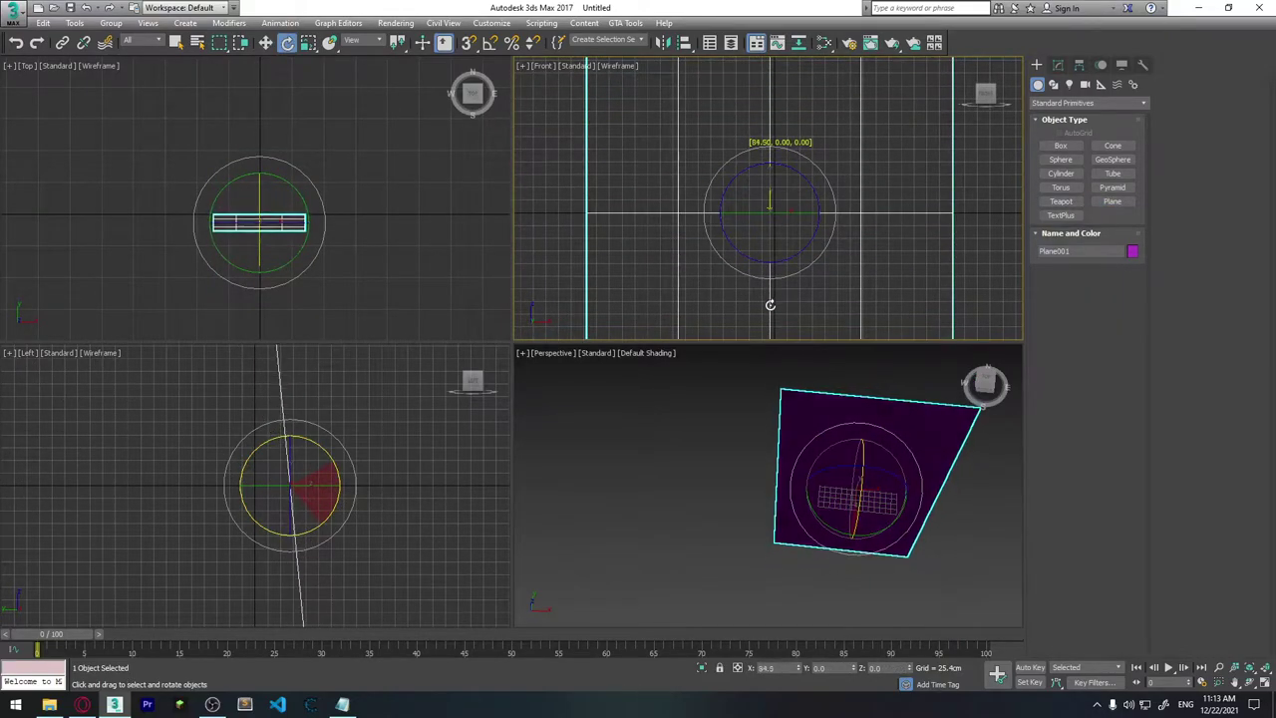
drag(769, 315, 769, 312)
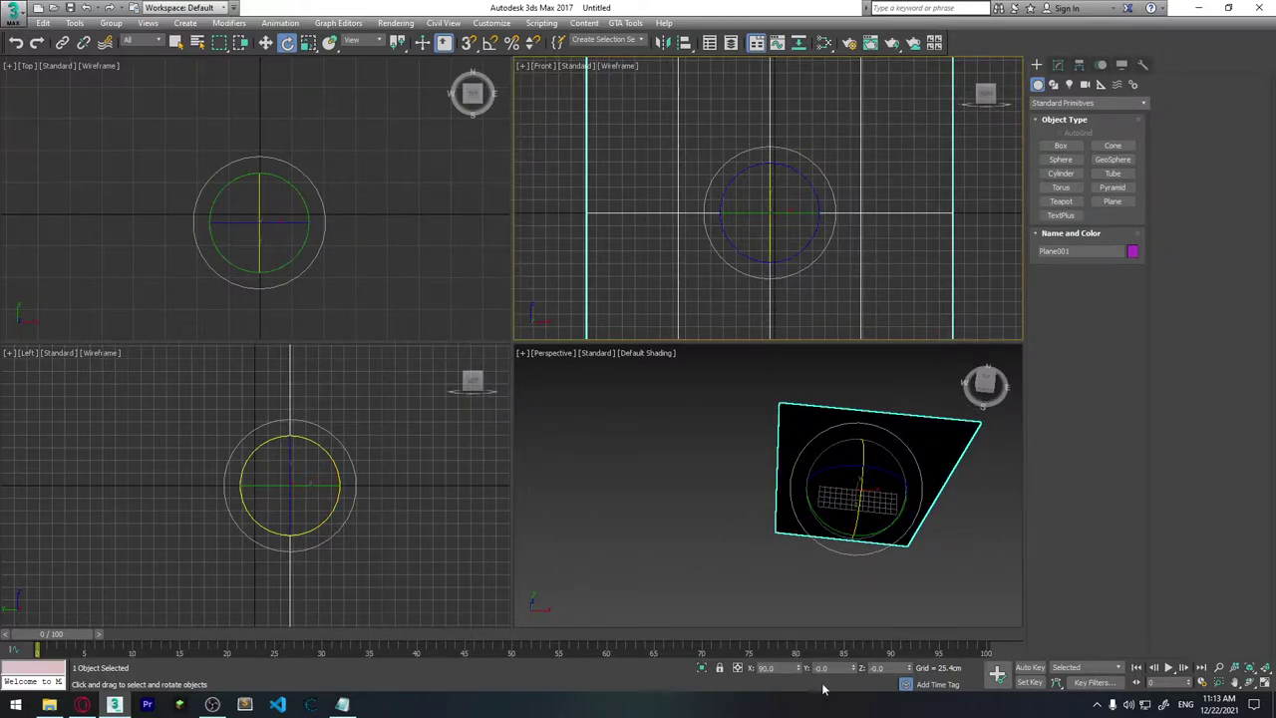
scroll(780, 168, up, 1)
scroll(764, 173, down, 5)
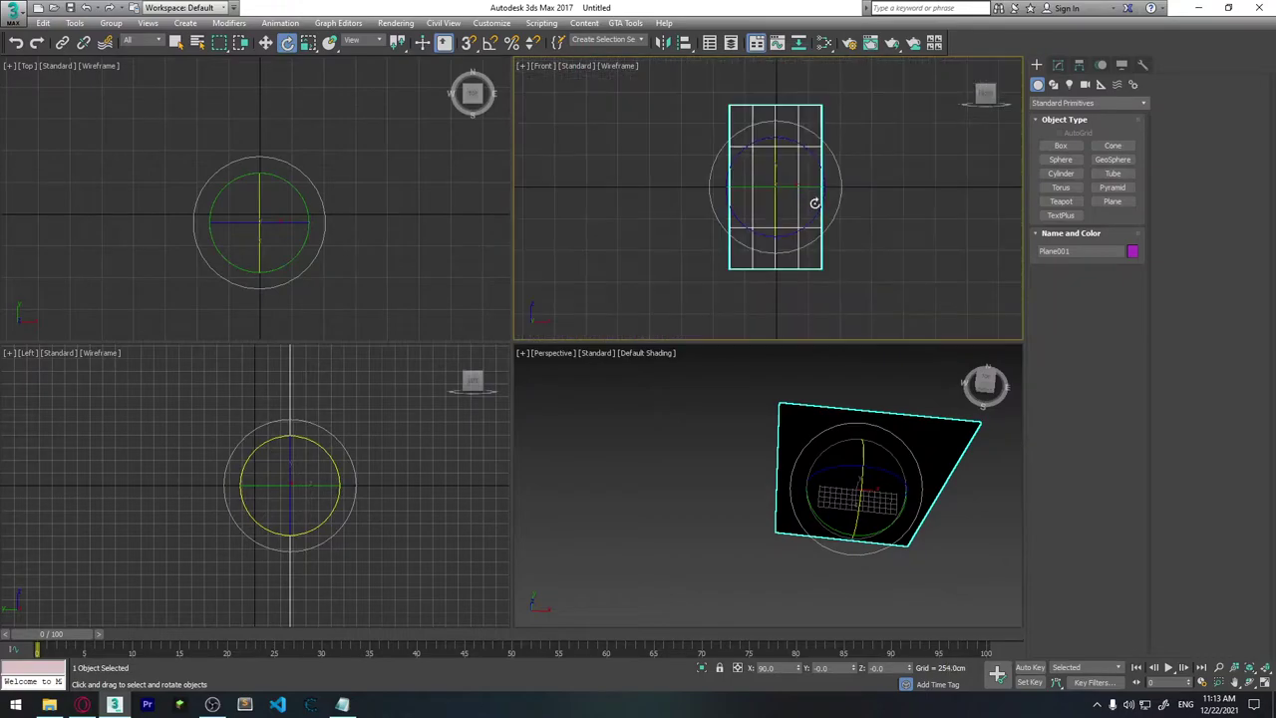
scroll(826, 231, up, 1)
scroll(399, 239, down, 1)
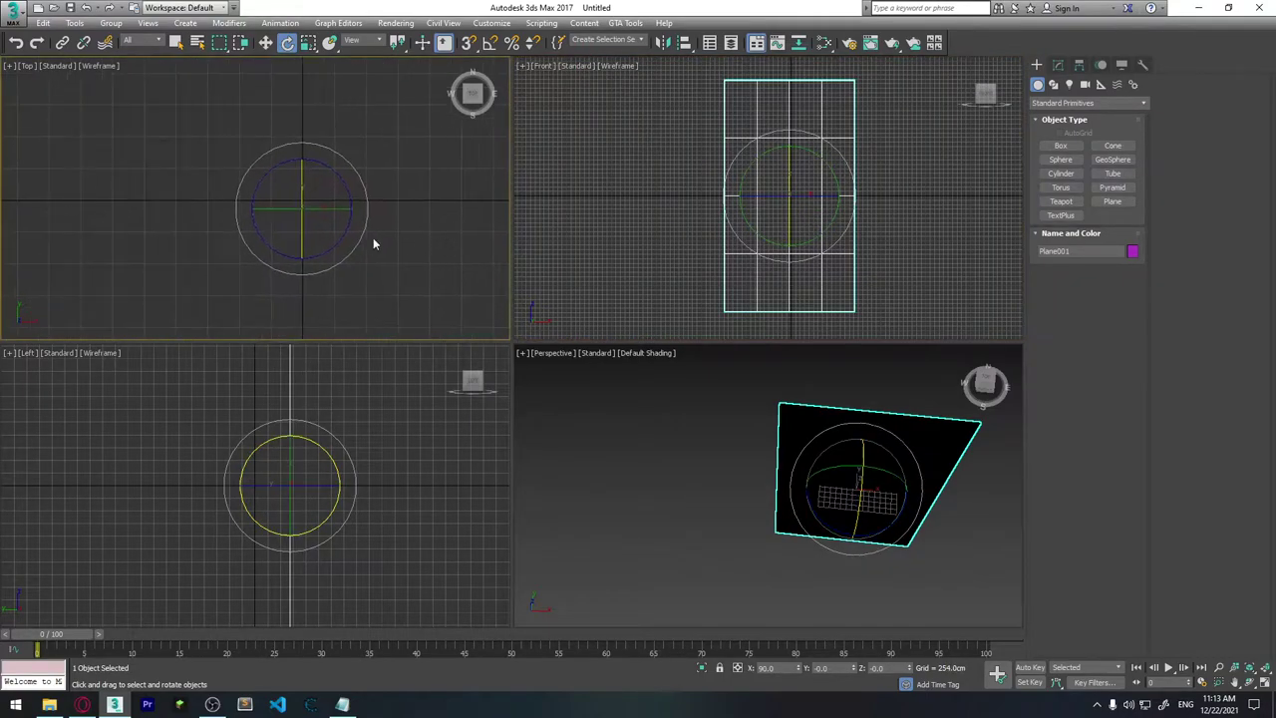
middle_drag(328, 229, 281, 220)
middle_click(818, 499)
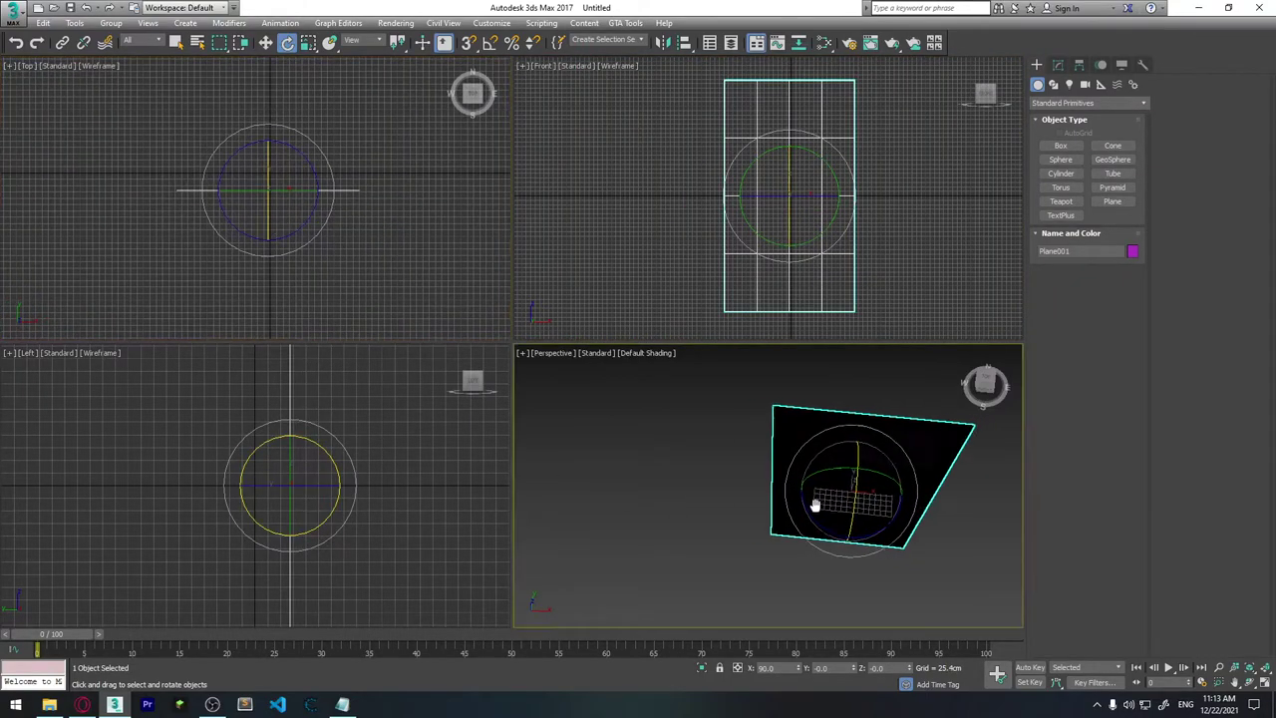
scroll(817, 503, up, 2)
mouse_move(818, 507)
alt+middle_down()
mouse_move(856, 460)
mouse_move(868, 507)
mouse_move(780, 455)
mouse_move(801, 535)
mouse_move(714, 452)
alt+middle_up()
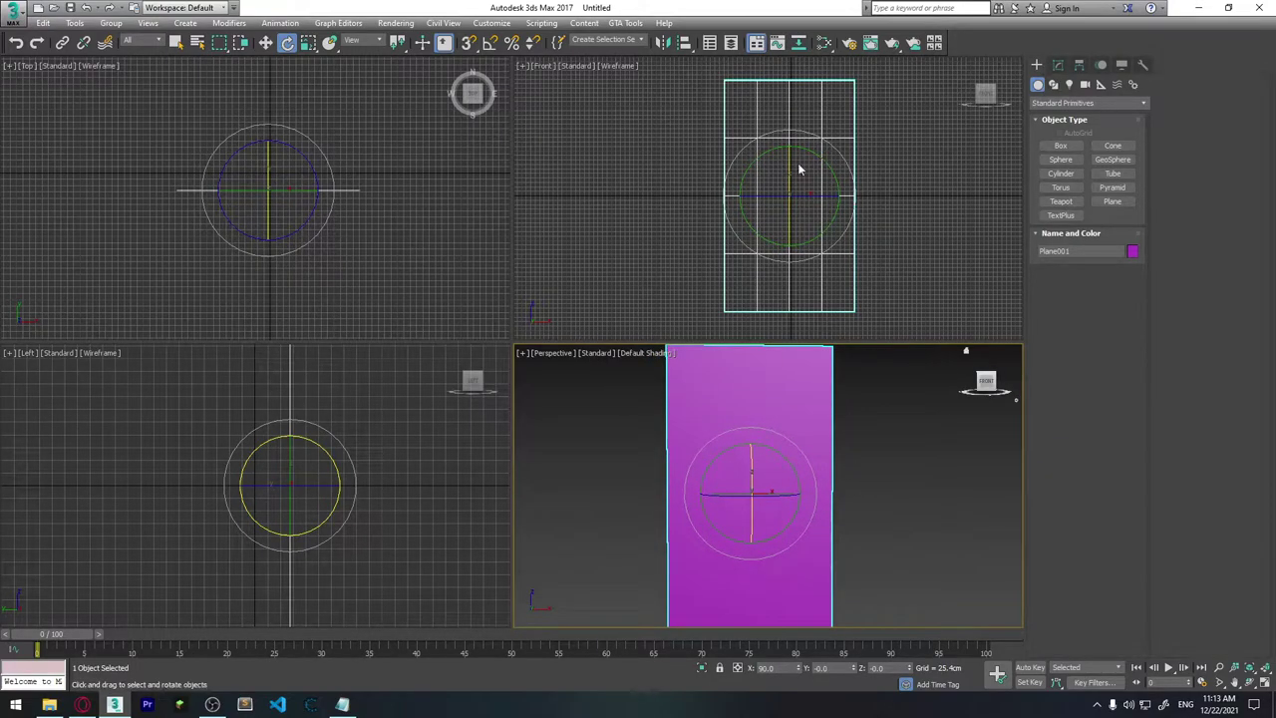
Step: Change the plane's parameters to Length 731 cm and Width 1305 cm
click(1058, 65)
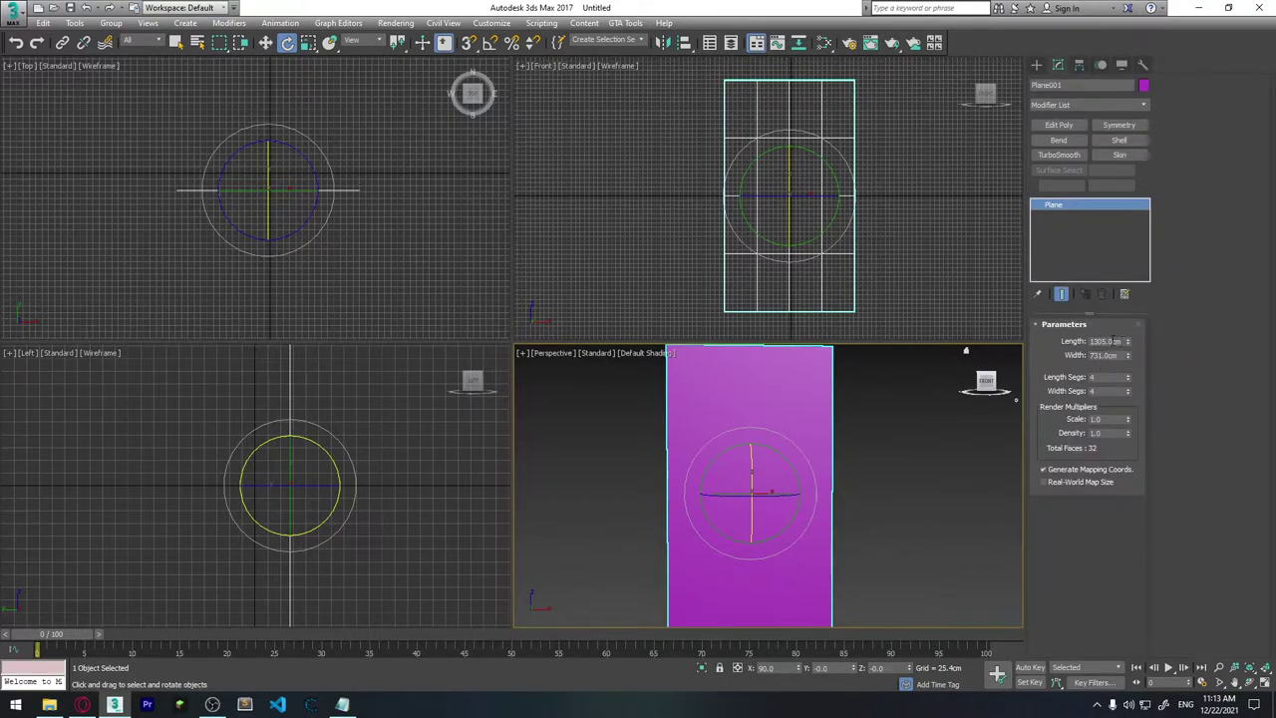
key(Tab)
key(Tab)
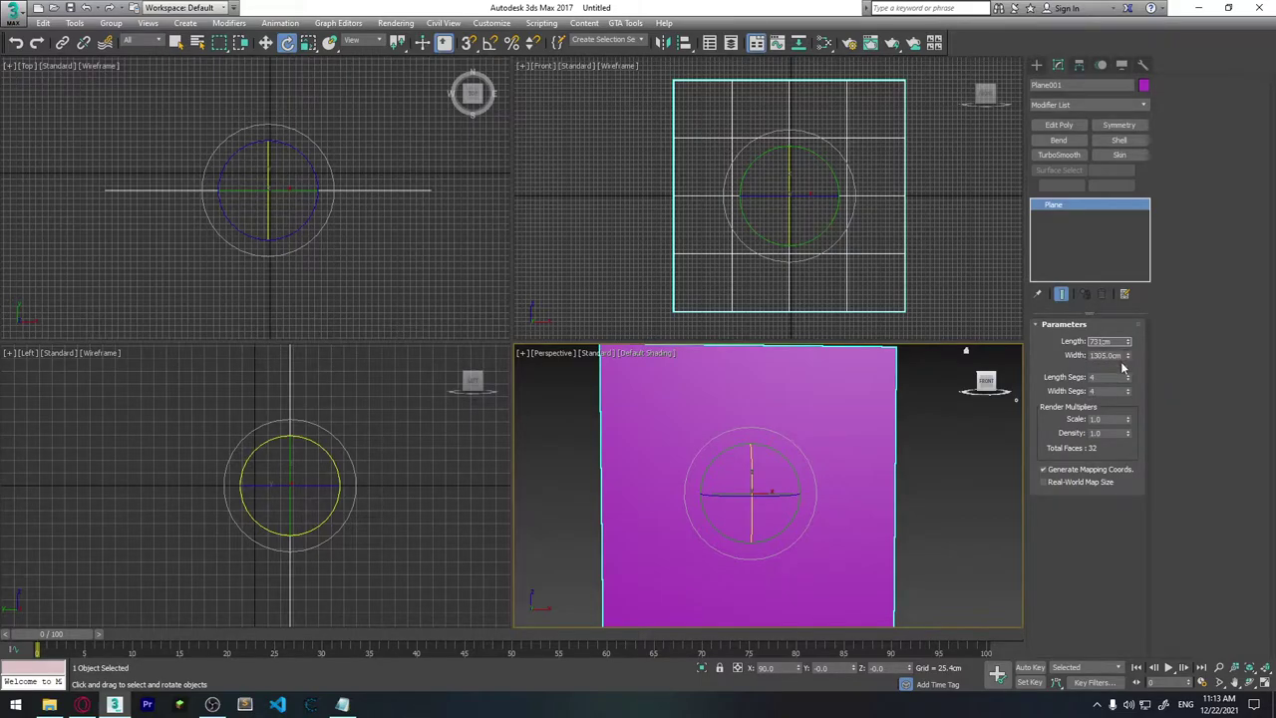
key(Return)
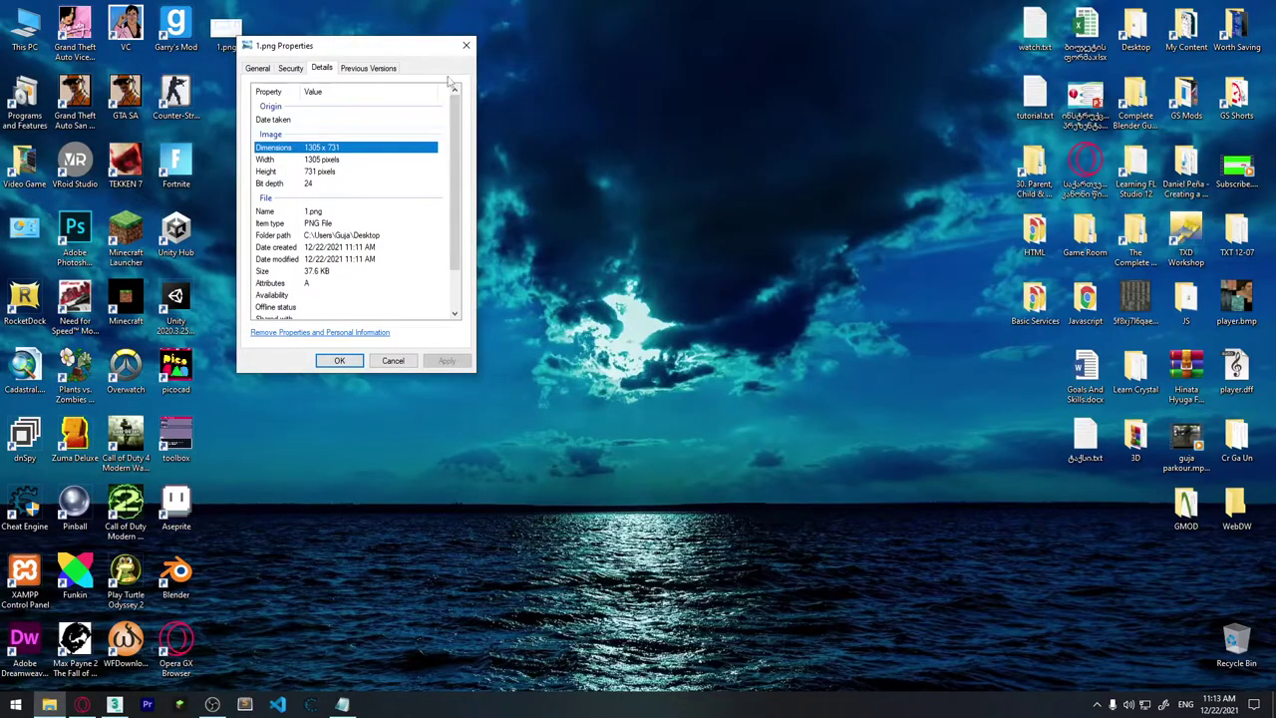
Step: Drag 1.png onto the plane as its texture, then rotate out a copy
click(472, 44)
mouse_move(239, 40)
mouse_down()
mouse_move(351, 149)
mouse_move(780, 459)
mouse_up()
alt+middle_drag(781, 459, 816, 523)
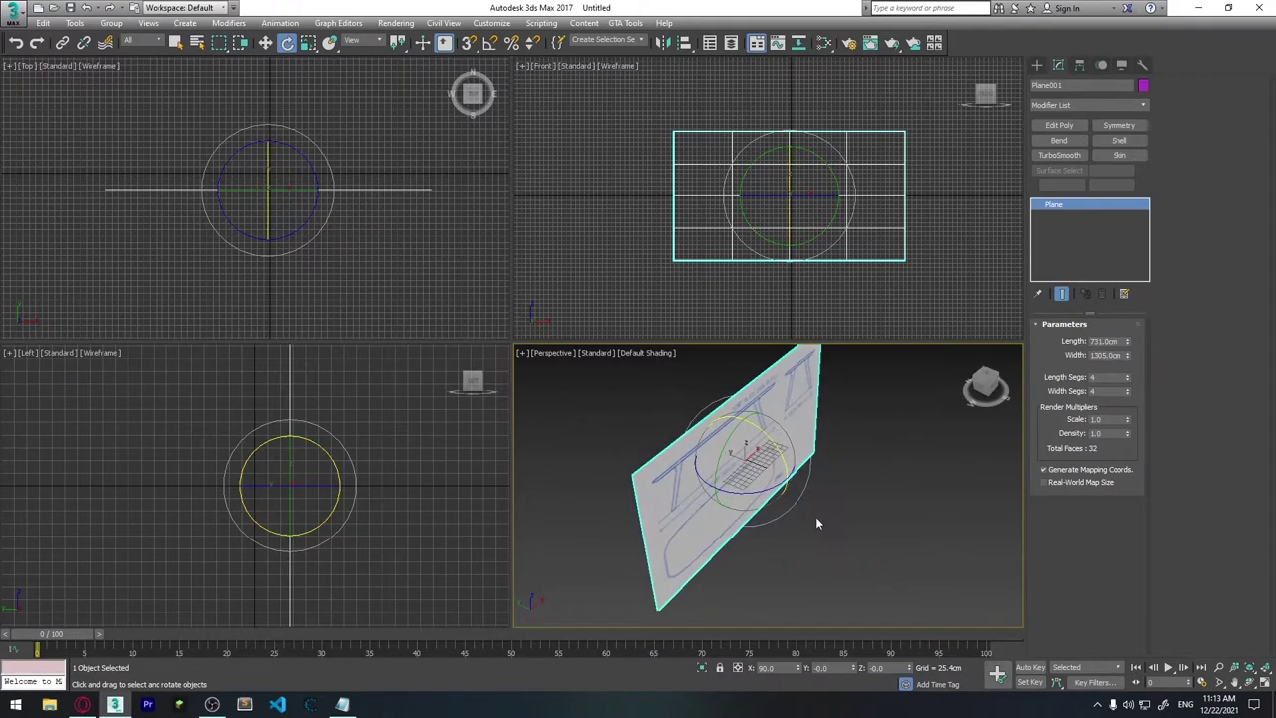
shift+drag(764, 490, 618, 491)
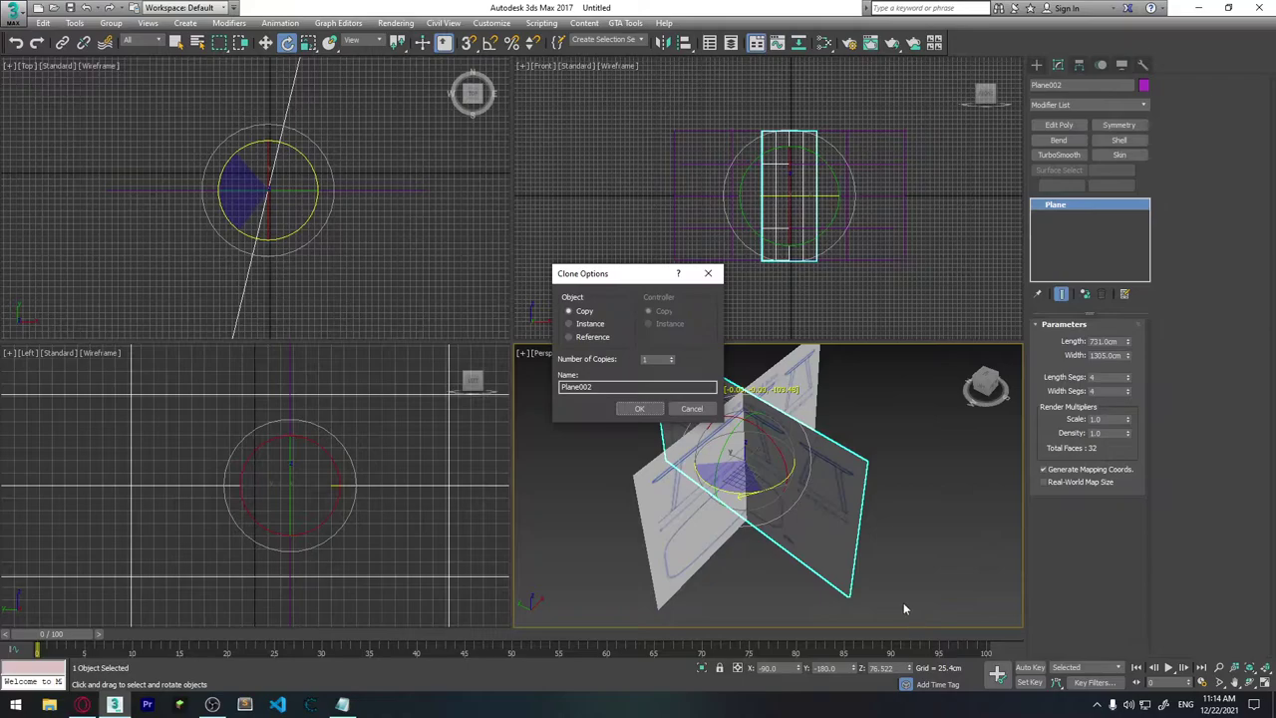
Step: Create the copy Plane002 rotated exactly 90 degrees
click(643, 407)
text(-90)
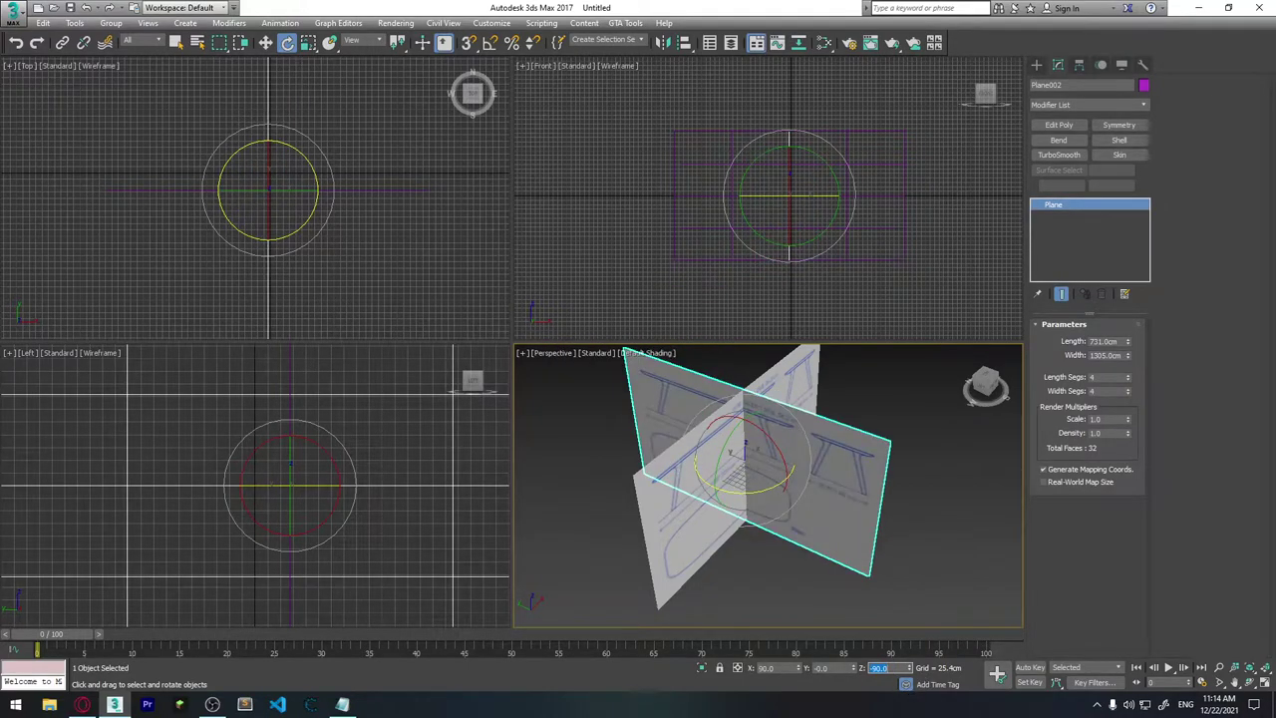
key(Return)
alt+middle_drag(859, 568, 789, 468)
Step: Move Plane002 to about 644 cm on X and 735 cm on Y, at the image's end
key(w)
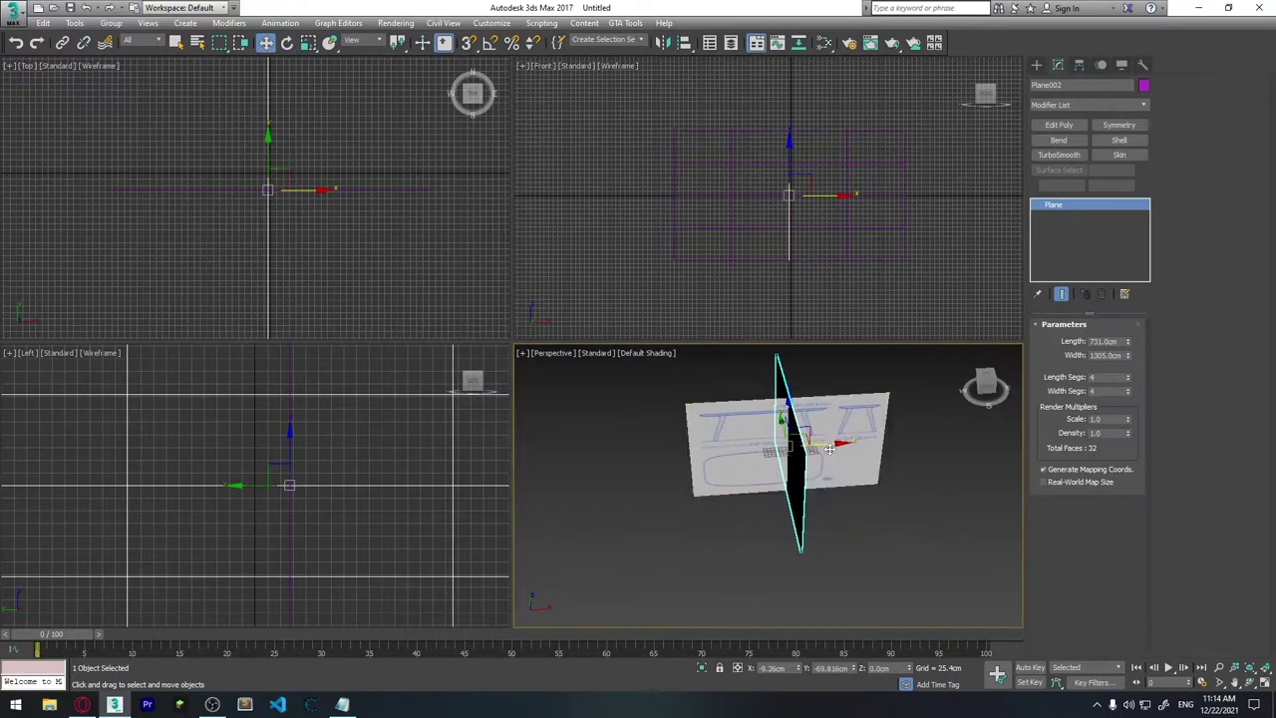
mouse_move(815, 447)
mouse_down()
mouse_move(930, 448)
mouse_move(902, 445)
mouse_up()
alt+middle_drag(902, 445, 836, 439)
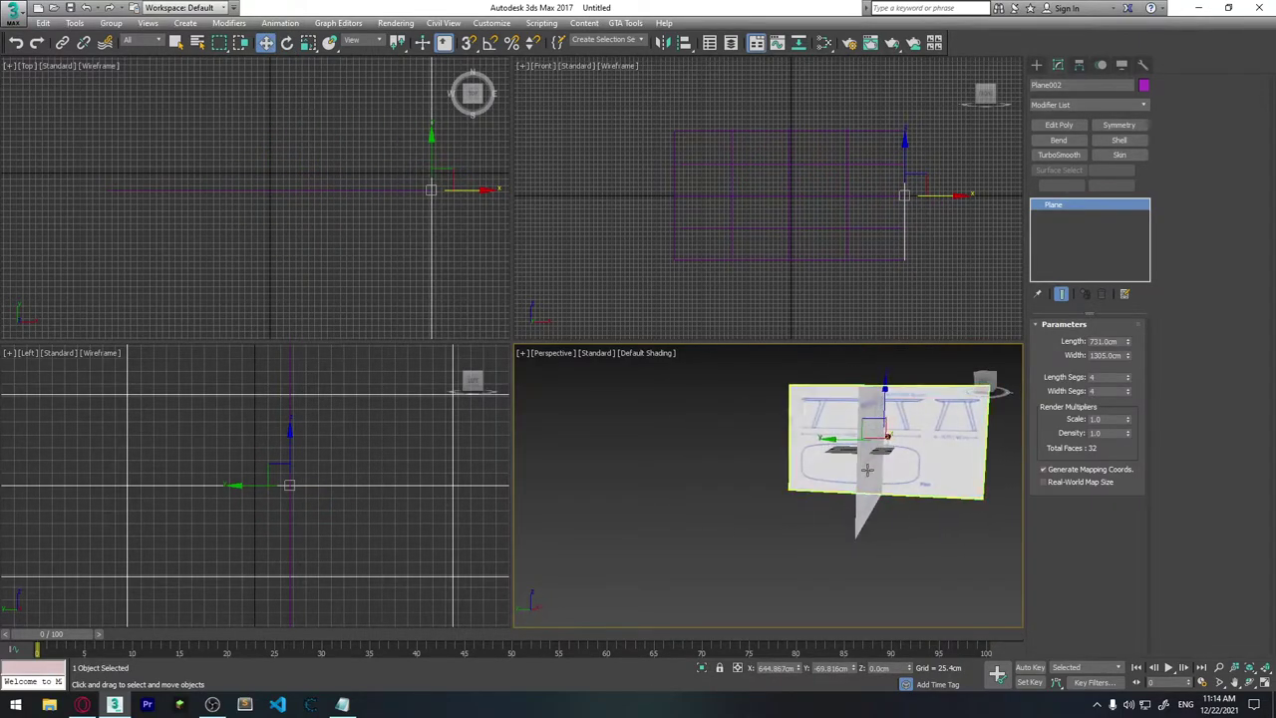
drag(836, 439, 935, 465)
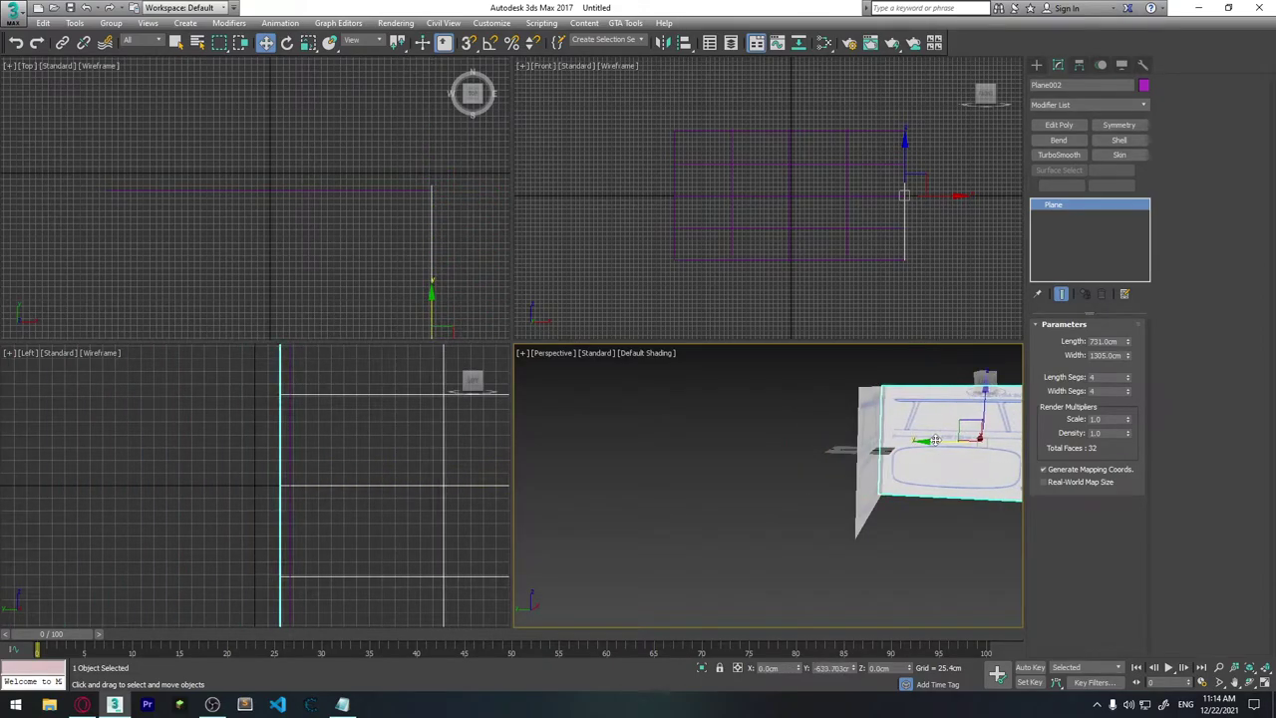
mouse_move(936, 465)
alt+middle_down()
mouse_move(760, 522)
mouse_move(828, 535)
mouse_move(629, 395)
mouse_move(785, 408)
mouse_move(796, 437)
alt+middle_up()
drag(796, 437, 653, 421)
alt+middle_drag(653, 422, 688, 485)
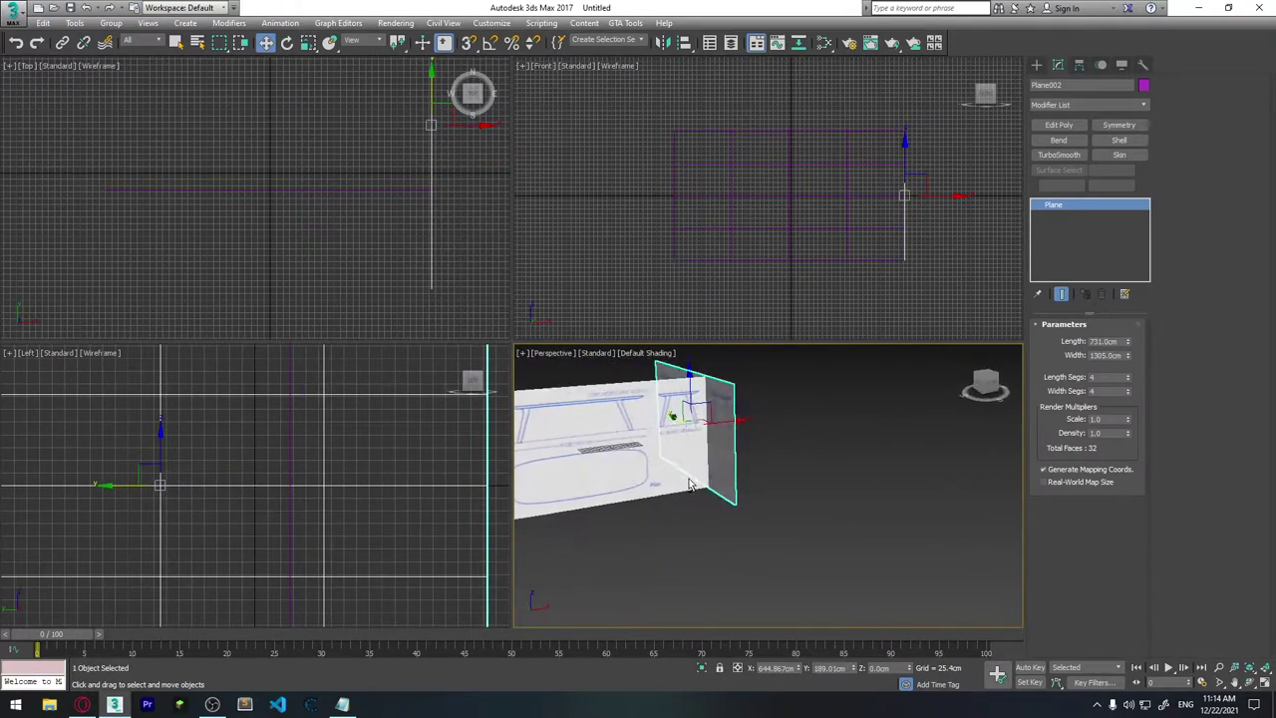
Step: Clone Plane001 by rotation as Plane003 and reset its X rotation to 0
click(685, 409)
mouse_move(684, 409)
alt+middle_down()
mouse_move(897, 498)
mouse_move(889, 524)
mouse_move(846, 471)
alt+middle_up()
key(e)
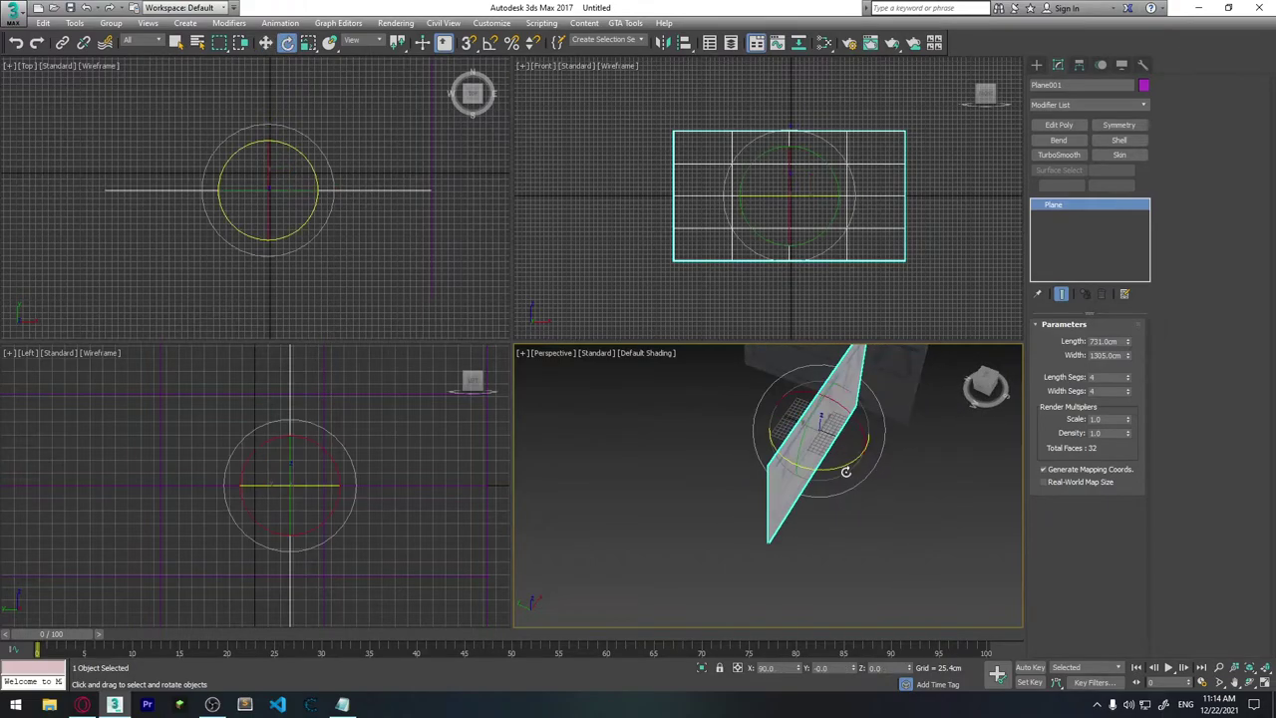
shift+drag(851, 419, 762, 360)
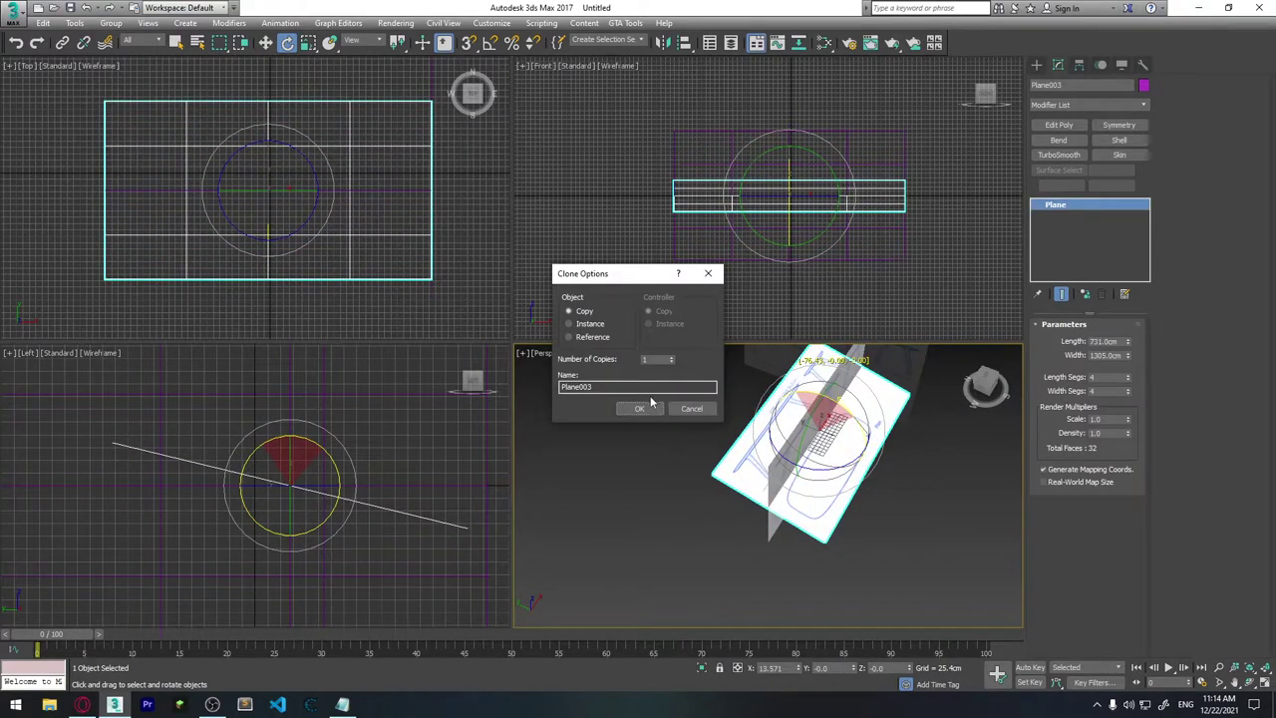
click(643, 408)
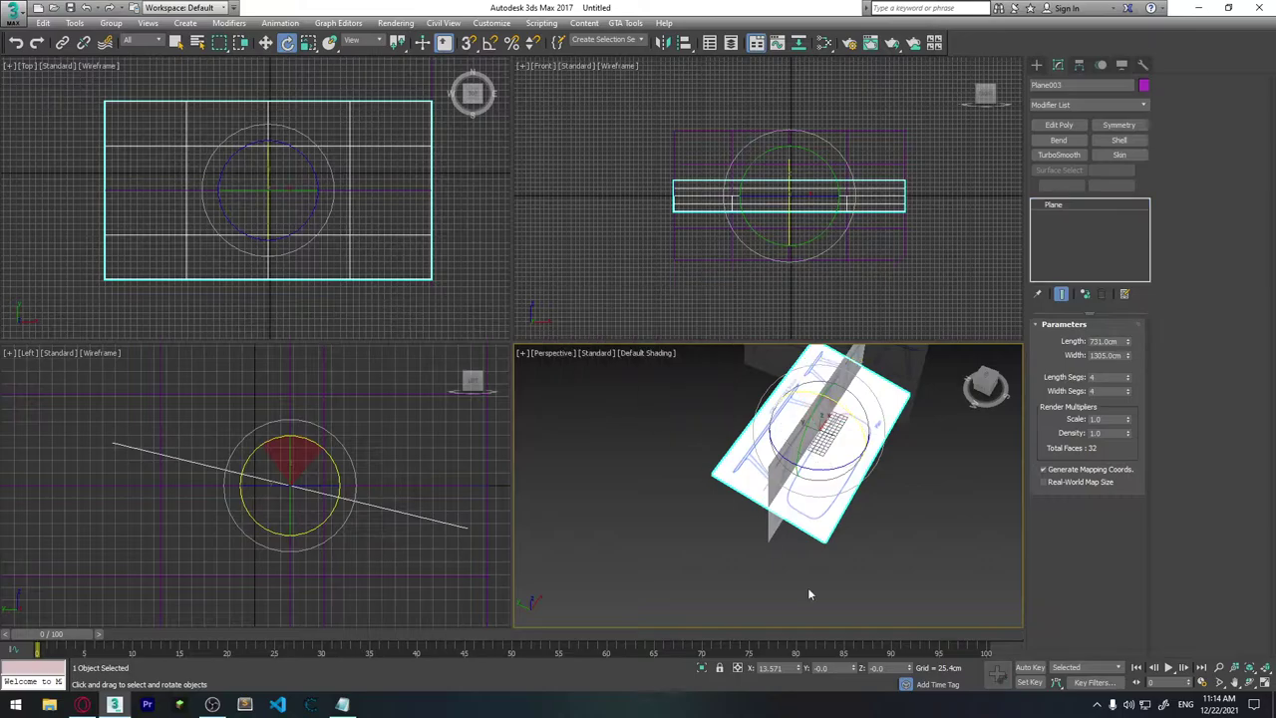
click(780, 668)
text(0)
text(-0)
key(Return)
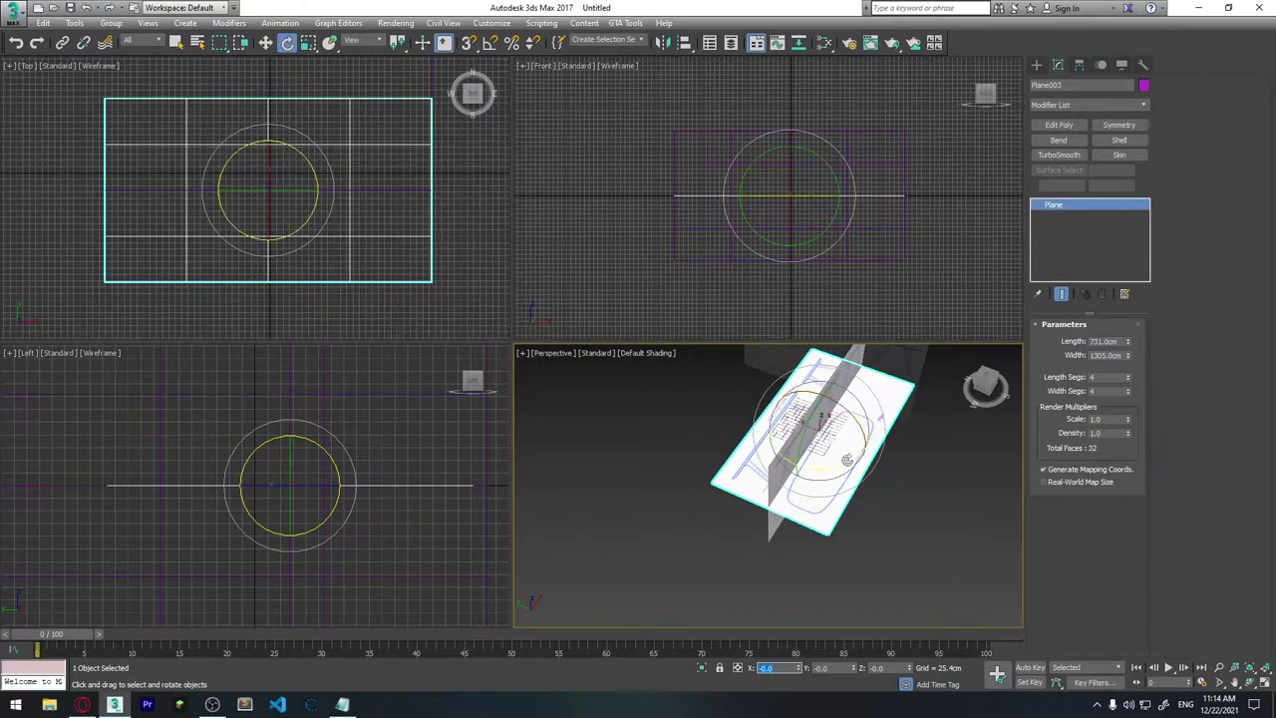
Step: Lower Plane003 to Z -372.13 cm as a floor beneath the upright planes
alt+middle_drag(758, 468, 740, 440)
key(w)
drag(736, 384, 725, 431)
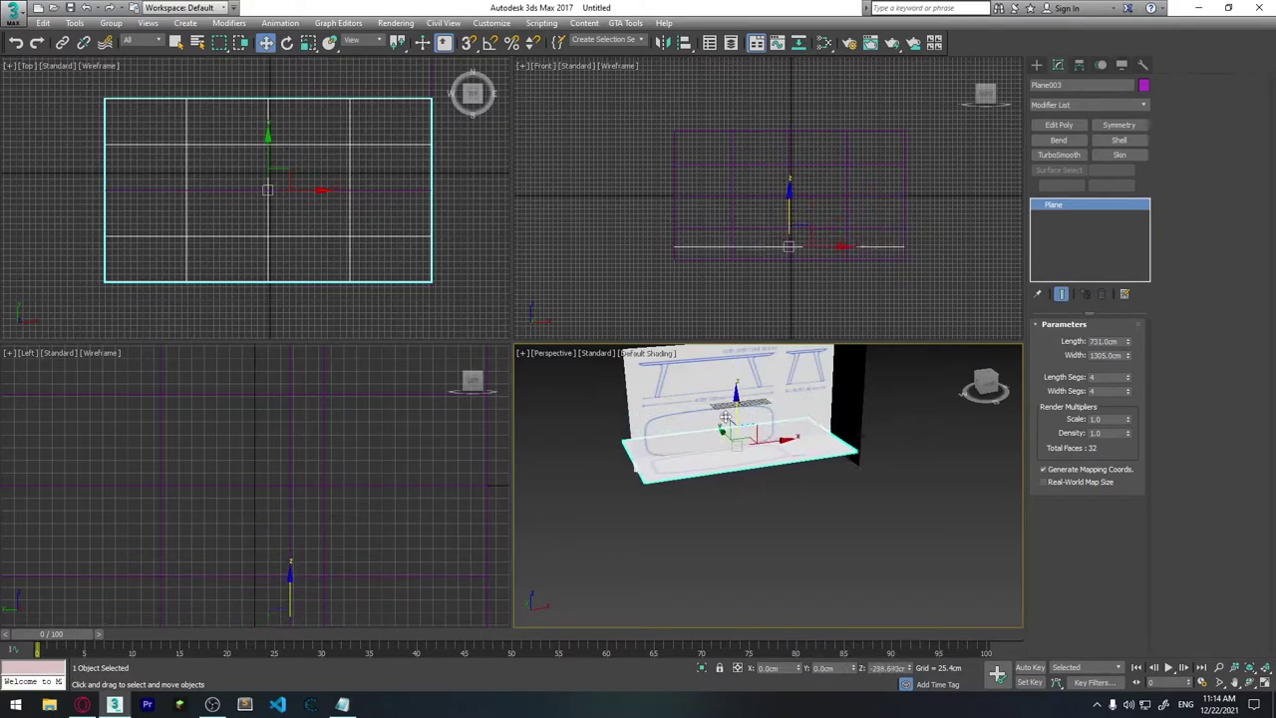
mouse_move(736, 509)
alt+middle_down()
mouse_move(821, 536)
mouse_move(760, 523)
mouse_move(776, 533)
mouse_move(754, 482)
mouse_move(772, 465)
mouse_move(735, 408)
mouse_move(732, 516)
mouse_move(706, 449)
alt+middle_up()
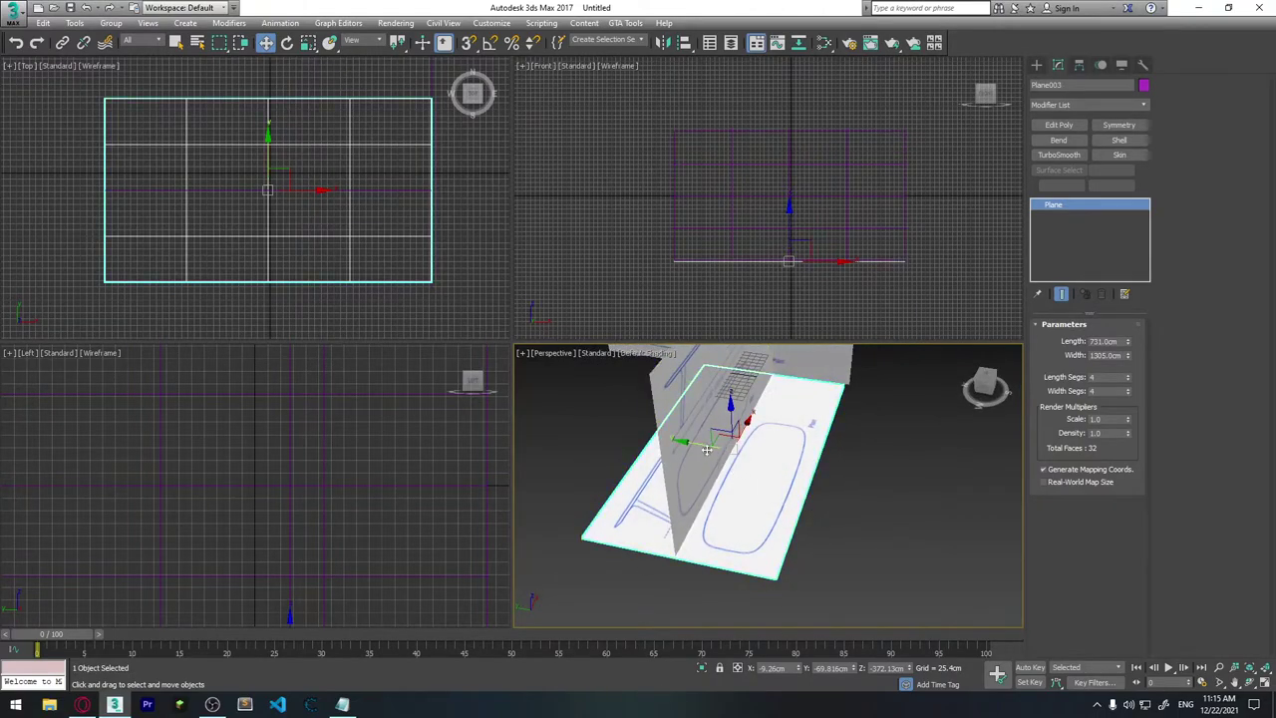
mouse_move(835, 456)
alt+middle_down()
mouse_move(796, 459)
mouse_move(808, 478)
mouse_move(863, 475)
alt+middle_up()
click(863, 474)
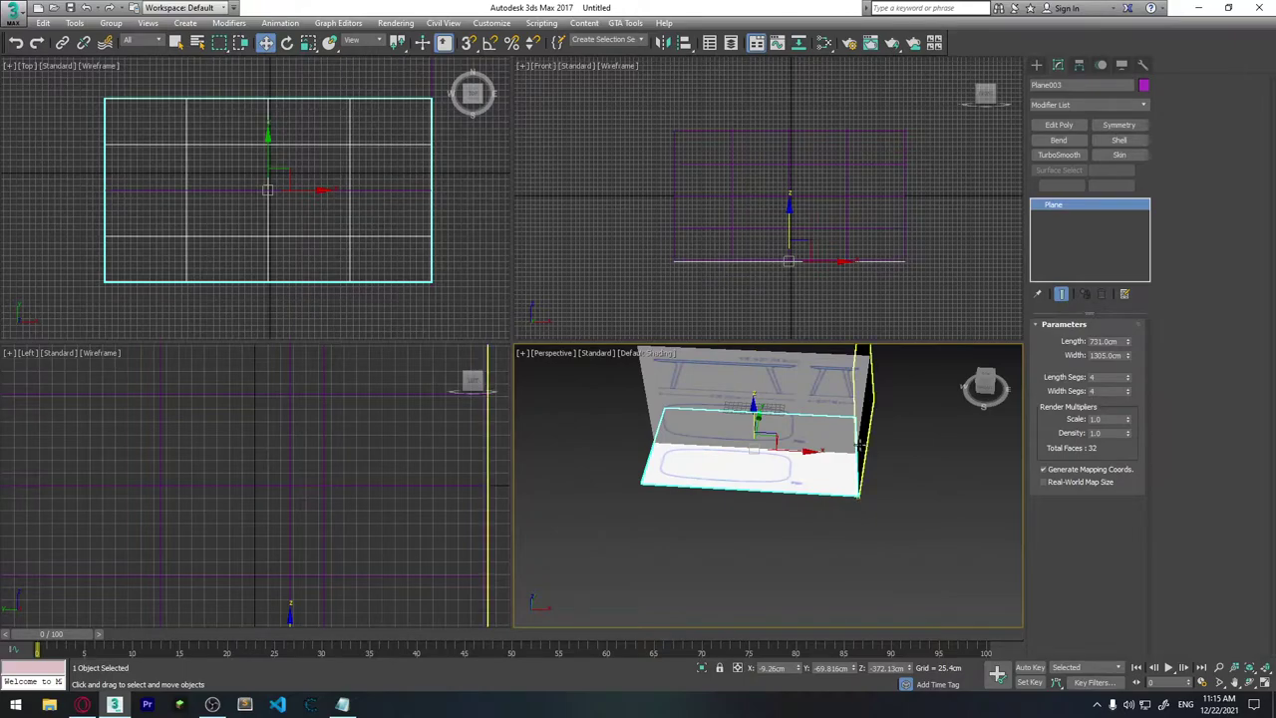
Step: Shift-drag Plane002 along X to create Plane004 at the opposite end
mouse_move(897, 384)
shift+mouse_down()
mouse_move(686, 374)
mouse_move(698, 377)
shift+mouse_up()
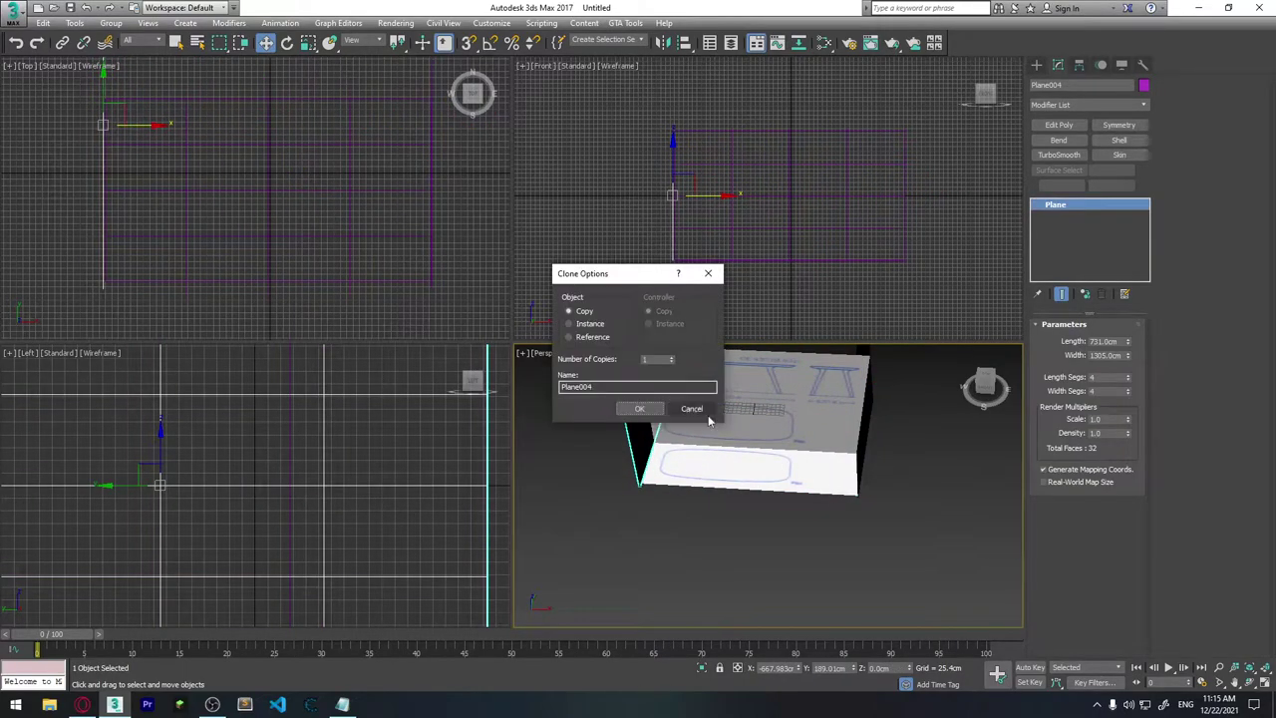
click(640, 409)
mouse_move(672, 459)
alt+middle_down()
mouse_move(735, 445)
mouse_move(738, 519)
mouse_move(576, 480)
mouse_move(721, 507)
mouse_move(678, 468)
mouse_move(723, 463)
alt+middle_up()
Step: Convert Plane004 to Editable Poly and flip all 16 of its polygons to face inward
right_click(688, 489)
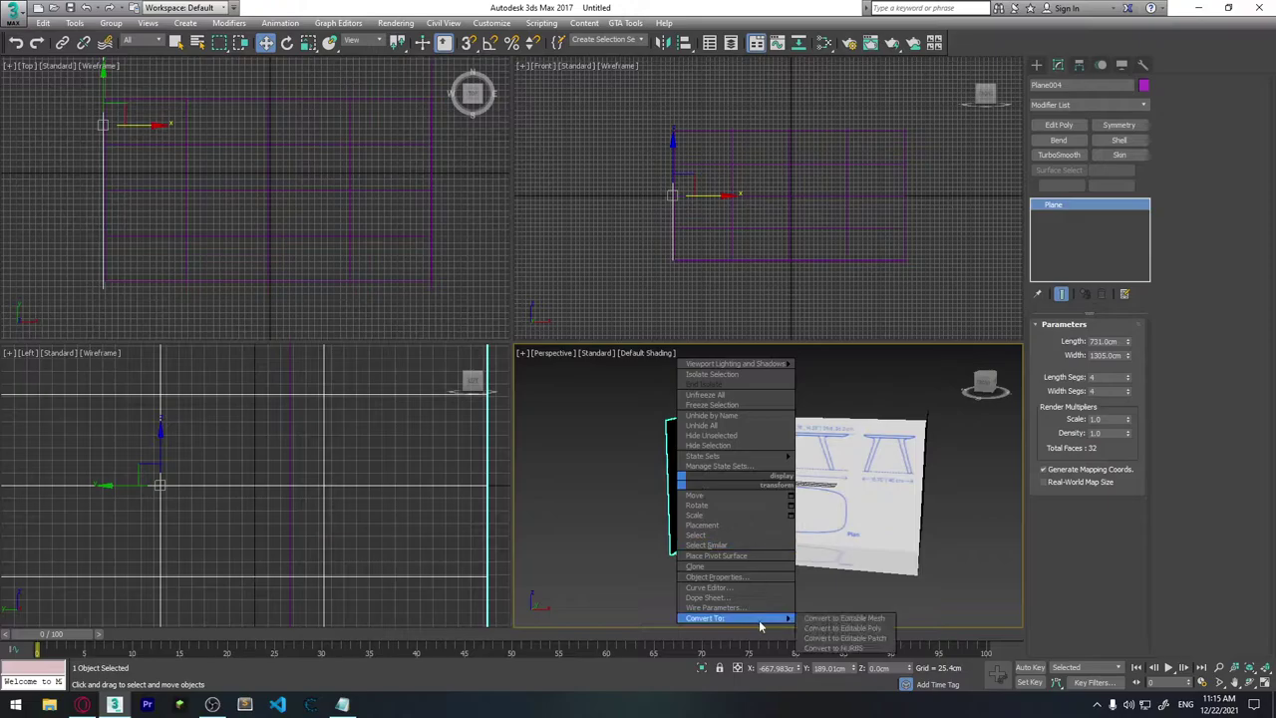
click(835, 626)
click(1101, 340)
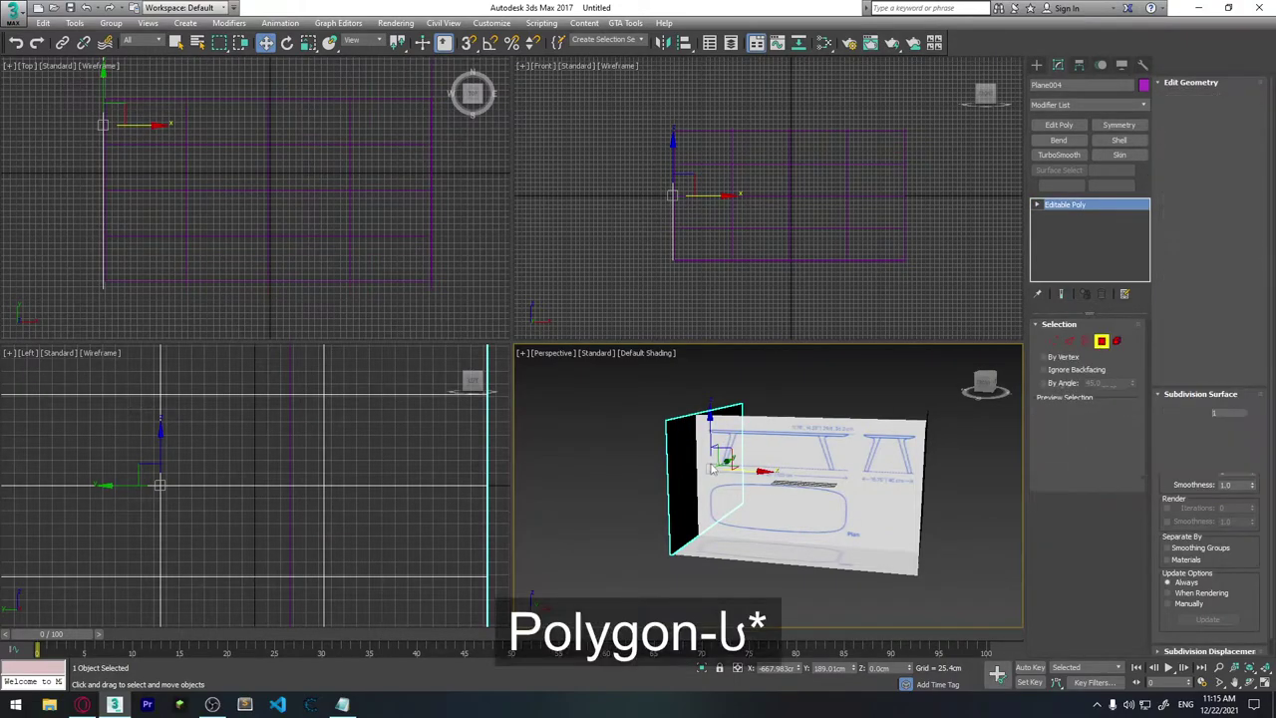
mouse_move(738, 478)
alt+middle_down()
mouse_move(764, 477)
mouse_move(588, 408)
alt+middle_up()
click(726, 466)
drag(588, 408, 960, 598)
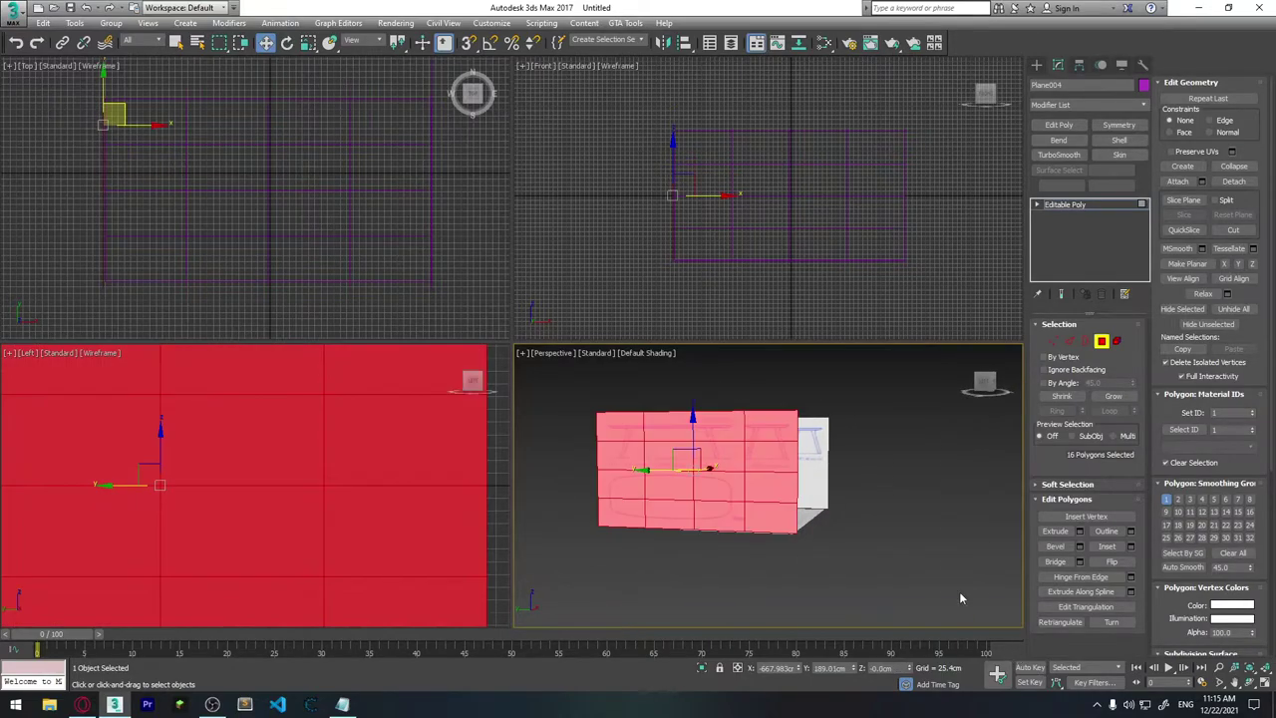
mouse_move(960, 599)
alt+middle_down()
mouse_move(775, 516)
mouse_move(964, 514)
alt+middle_up()
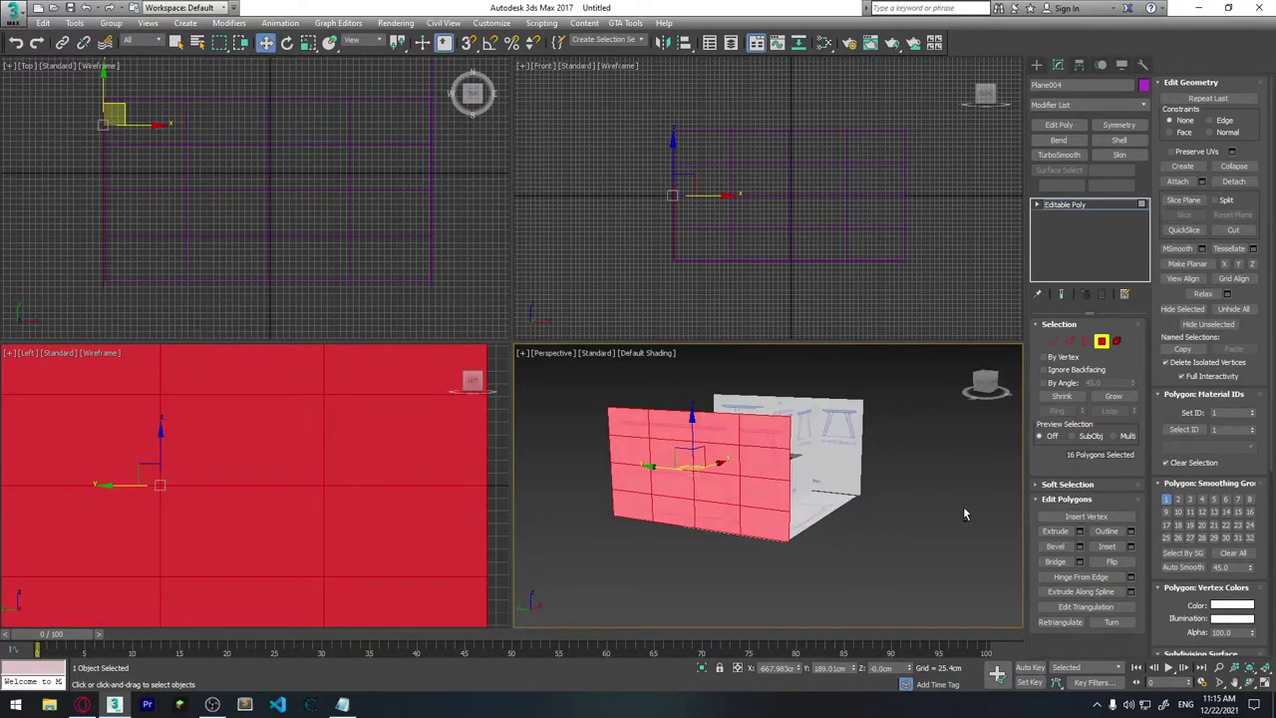
click(1112, 562)
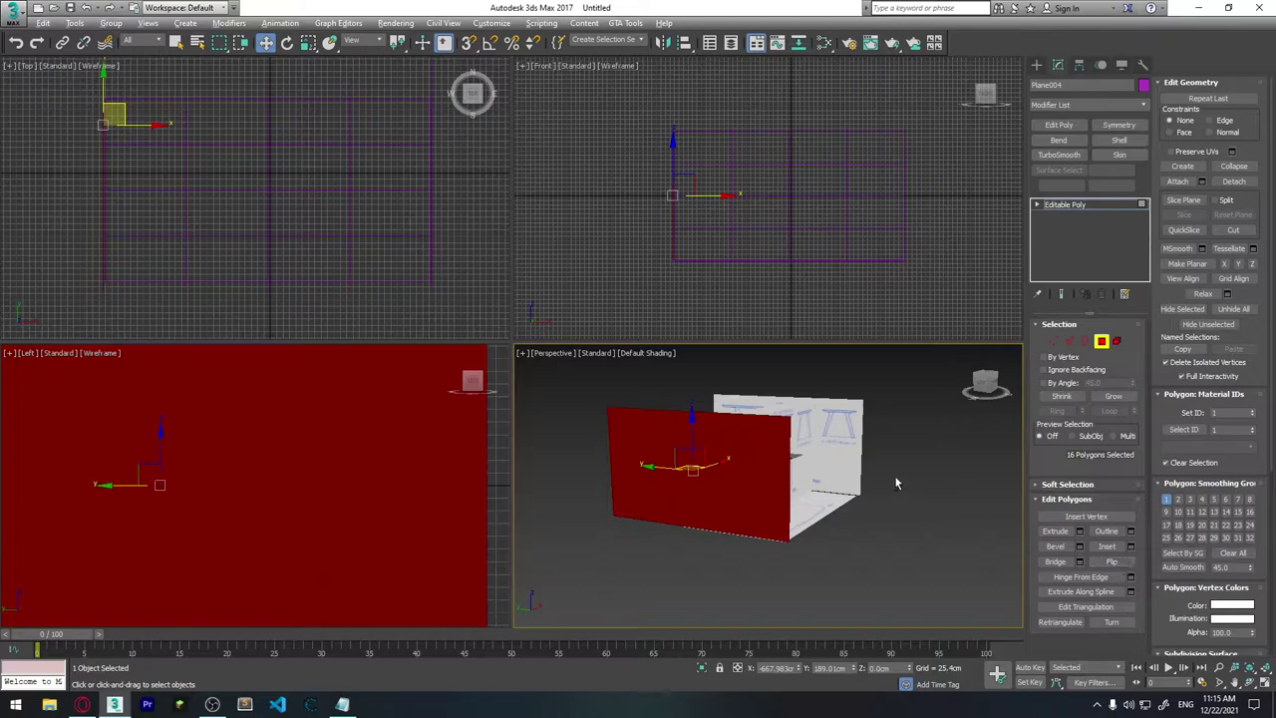
alt+middle_drag(897, 479, 758, 482)
key(F2)
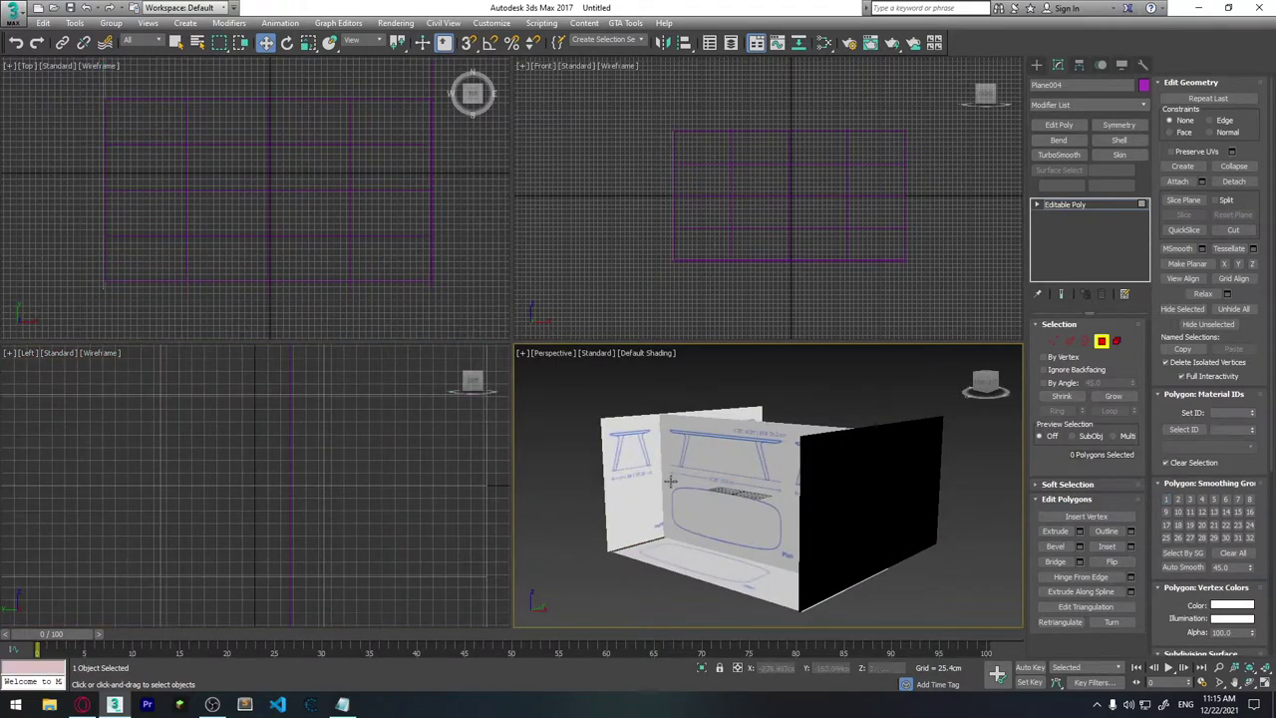
mouse_move(671, 481)
alt+middle_down()
mouse_move(649, 489)
mouse_move(690, 501)
mouse_move(644, 501)
mouse_move(735, 507)
mouse_move(685, 497)
alt+middle_up()
Step: Tick Backface Cull in Plane004's Object Properties, then exit Polygon mode and deselect
right_click(657, 451)
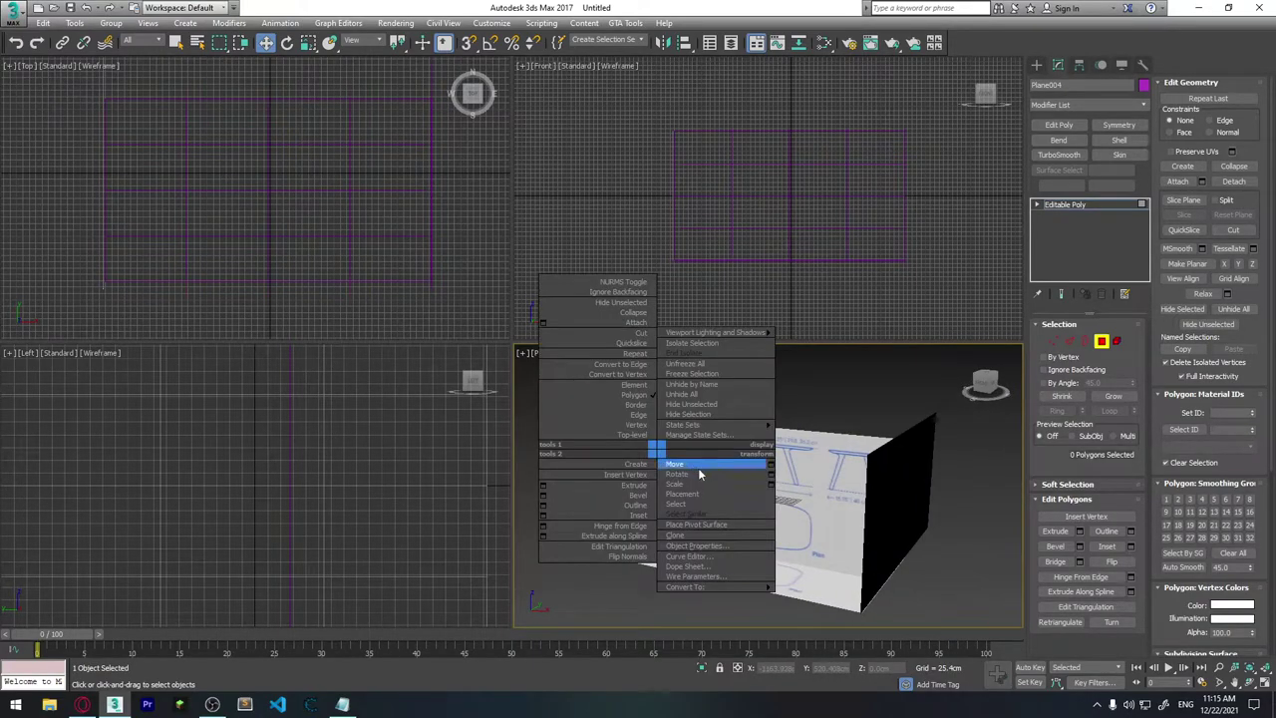
click(720, 548)
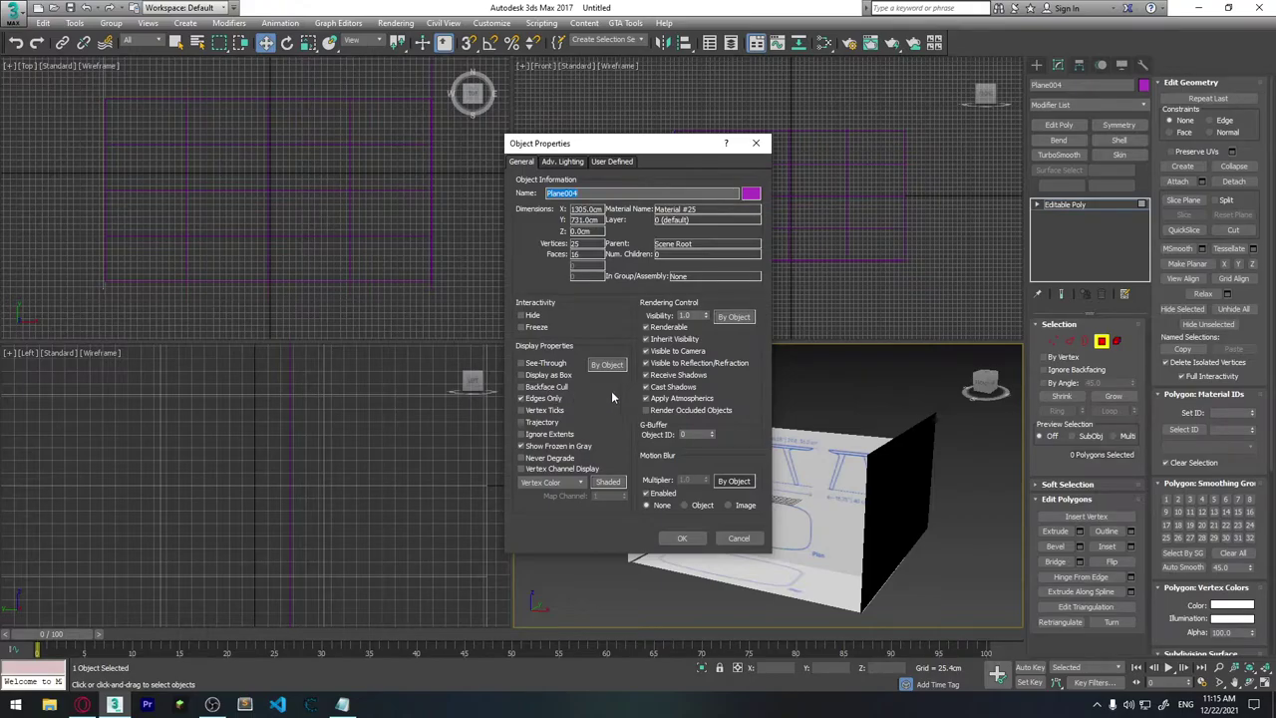
click(545, 389)
click(685, 540)
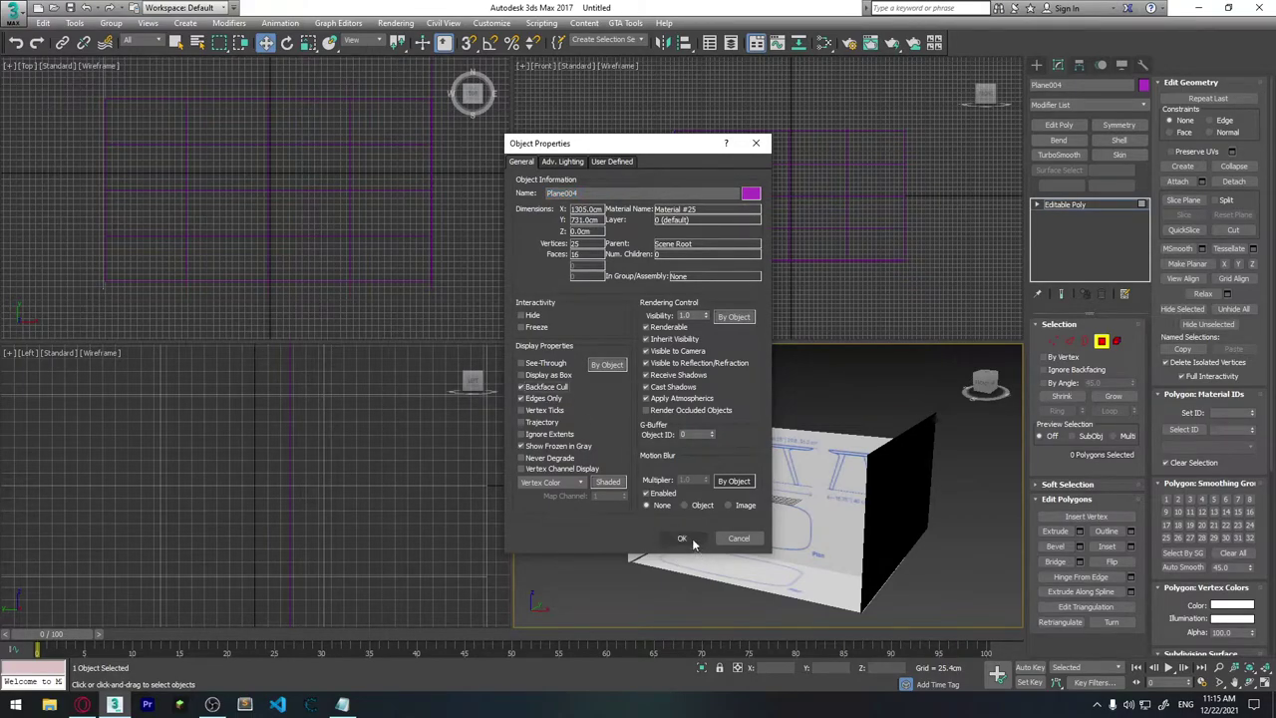
alt+middle_drag(987, 551, 1007, 498)
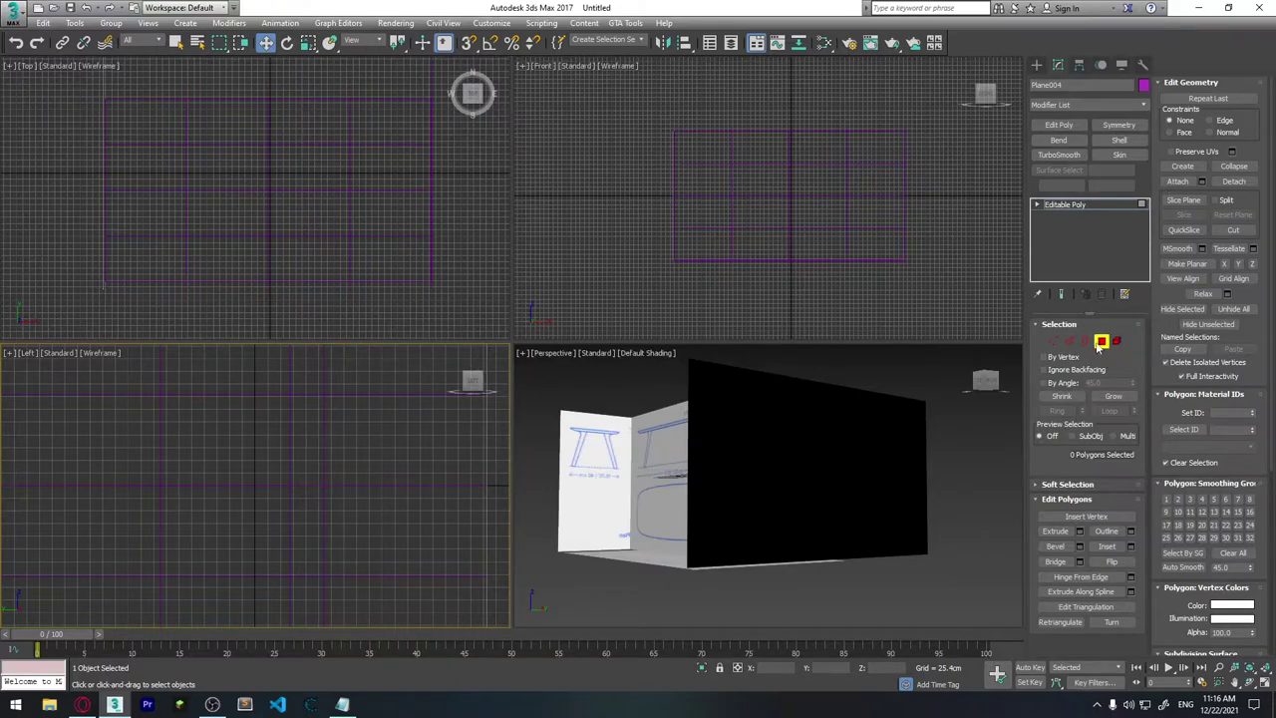
scroll(828, 507, up, 5)
scroll(831, 508, down, 2)
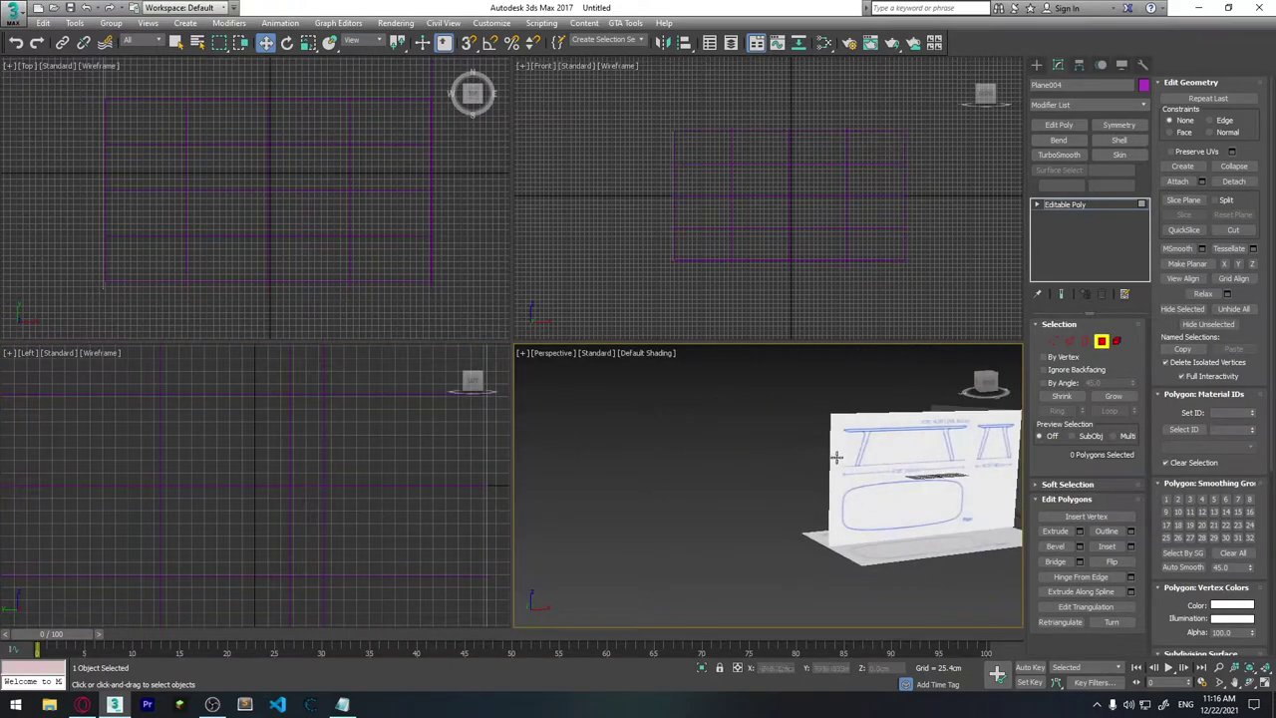
alt+middle_drag(875, 525, 816, 531)
click(1100, 343)
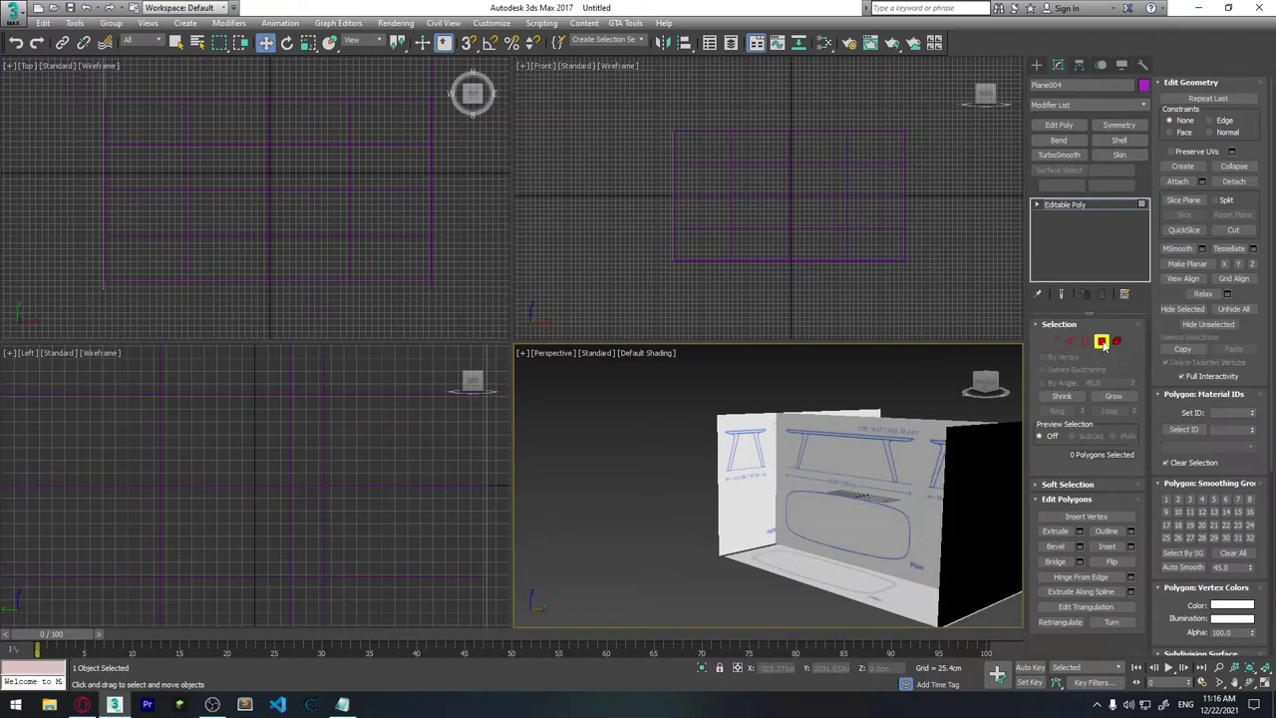
click(802, 577)
Step: Select all four reference planes and turn on Backface Cull in their Object Properties
right_click(865, 501)
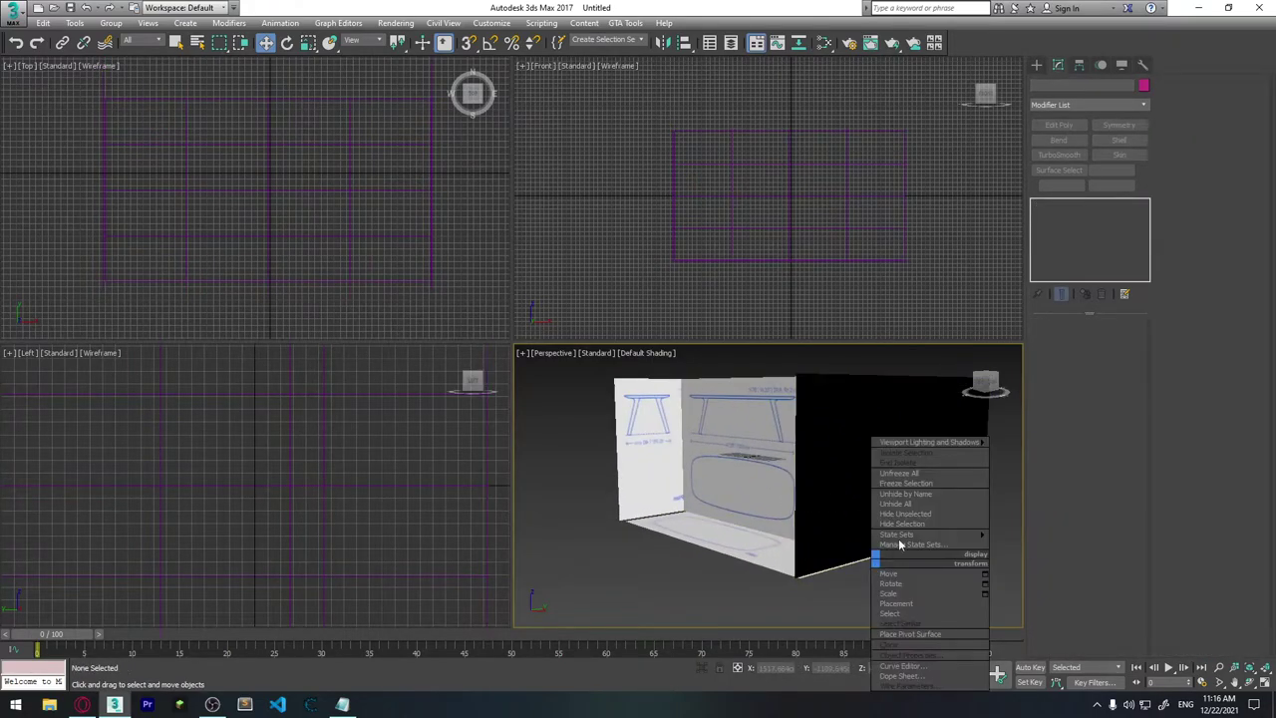
click(912, 654)
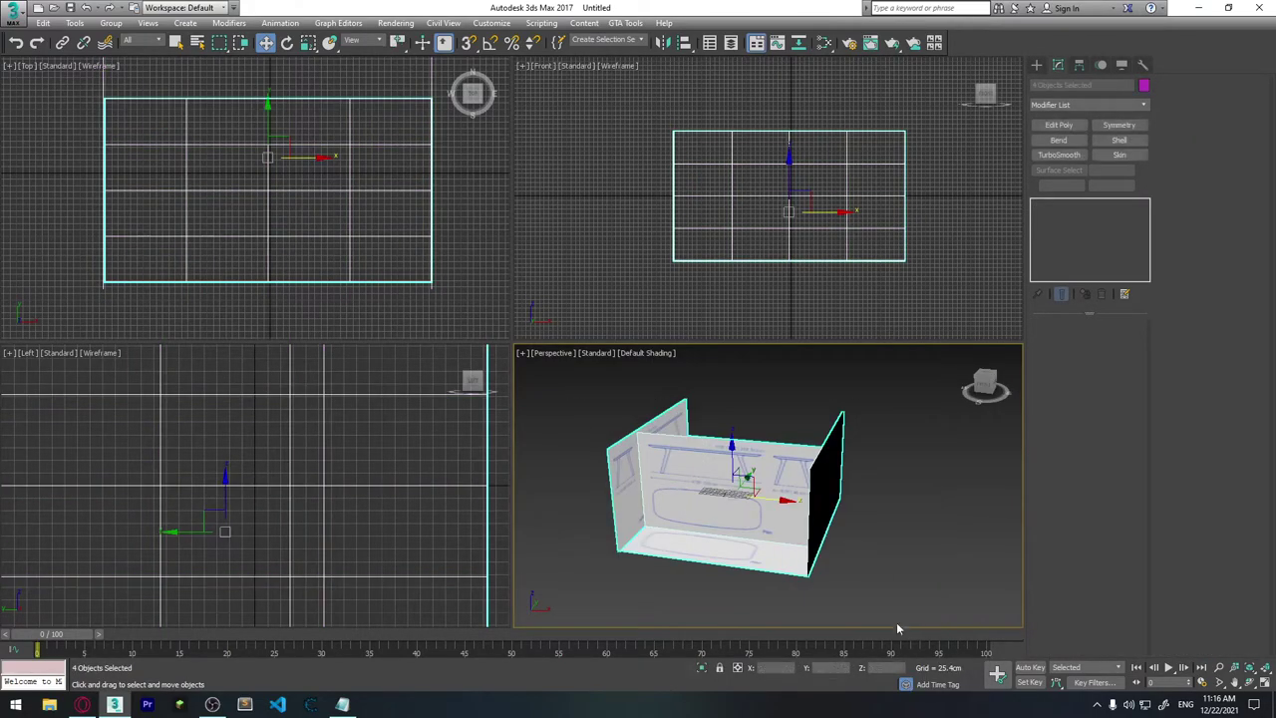
right_click(840, 476)
click(890, 565)
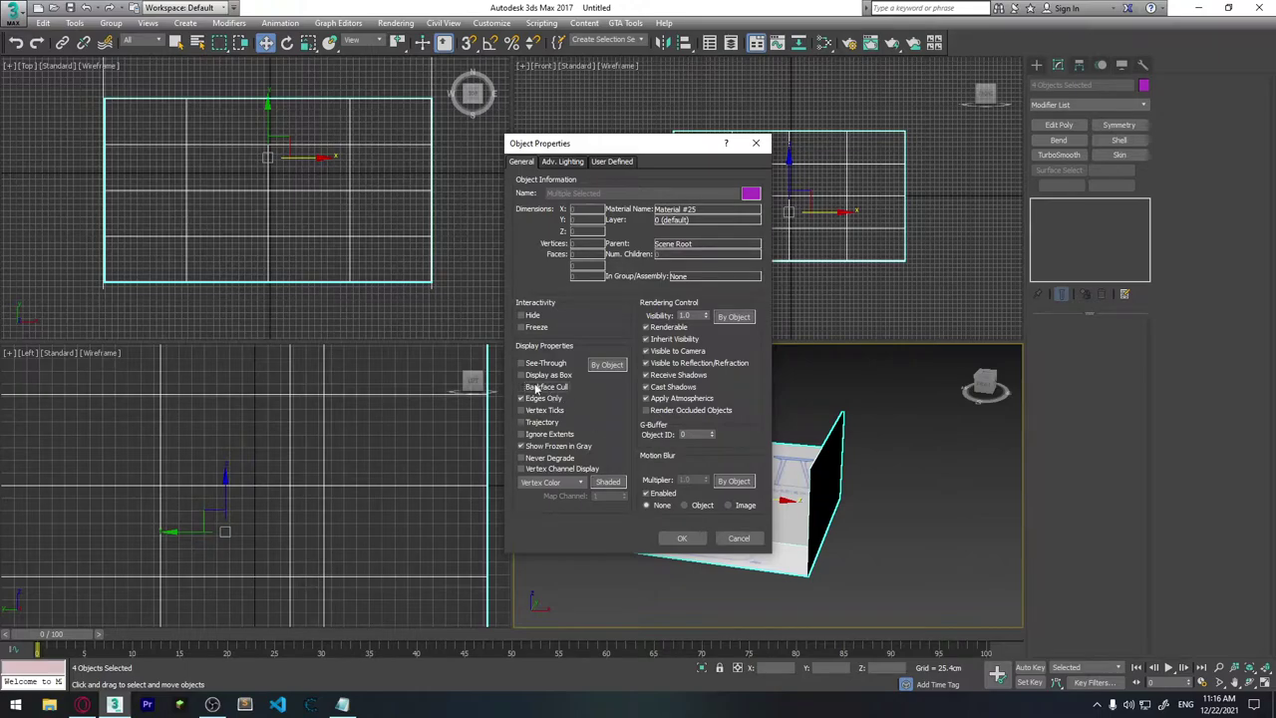
click(682, 538)
click(835, 555)
mouse_move(835, 556)
alt+middle_down()
mouse_move(743, 531)
mouse_move(778, 532)
mouse_move(761, 536)
alt+middle_up()
click(780, 486)
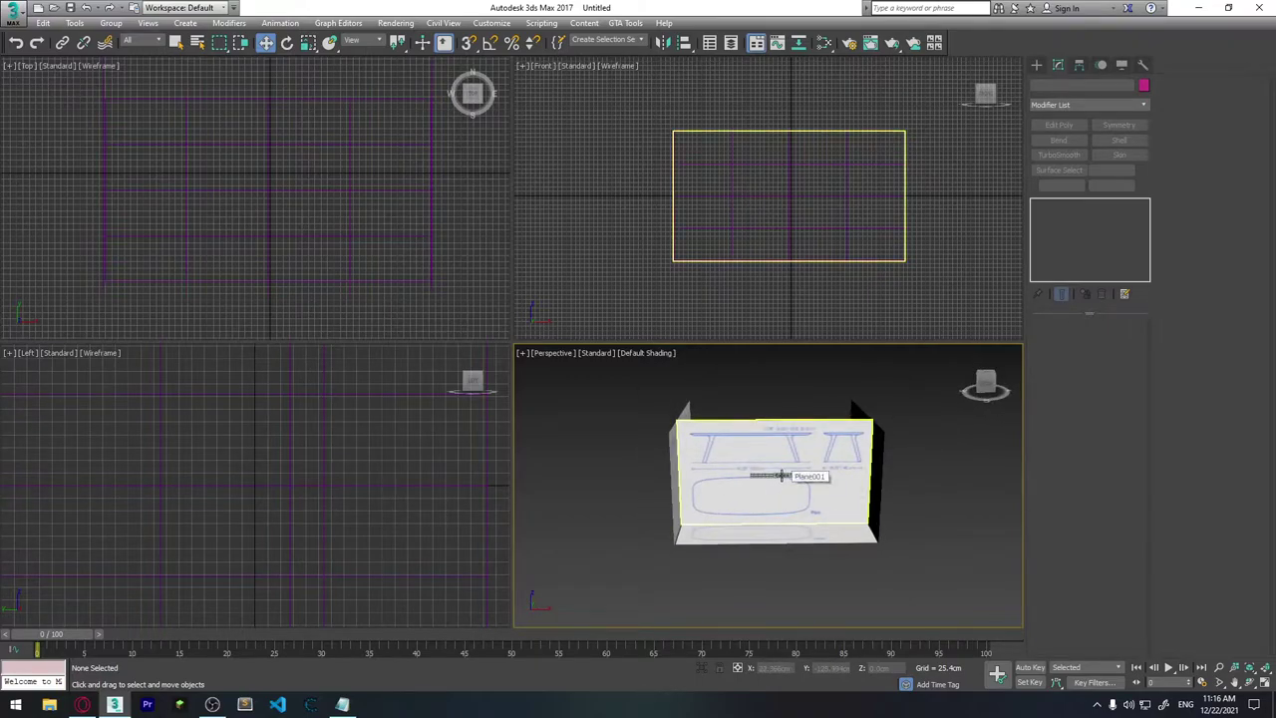
key(ctrl+d)
alt+middle_drag(798, 489, 780, 514)
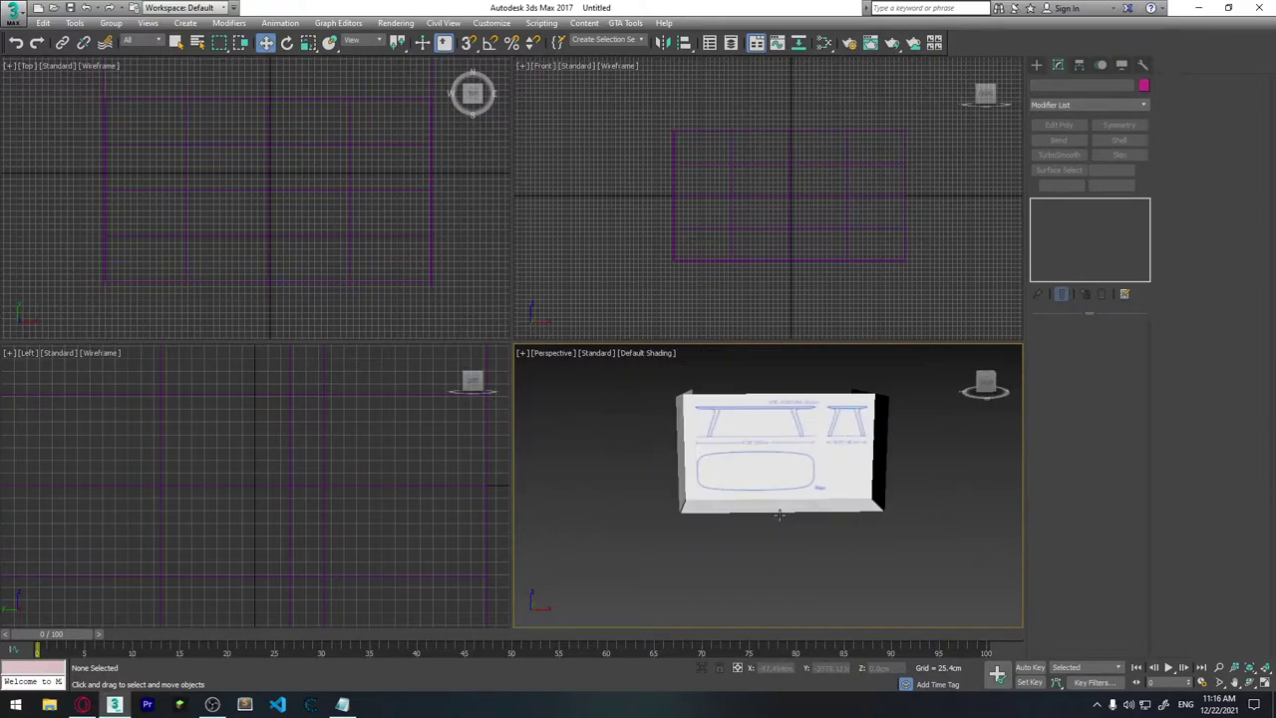
Step: Set the Front, Top and Left viewports to Default Shading so the 1.png reference shows
mouse_move(809, 299)
middle_down()
mouse_move(819, 262)
mouse_move(783, 256)
middle_up()
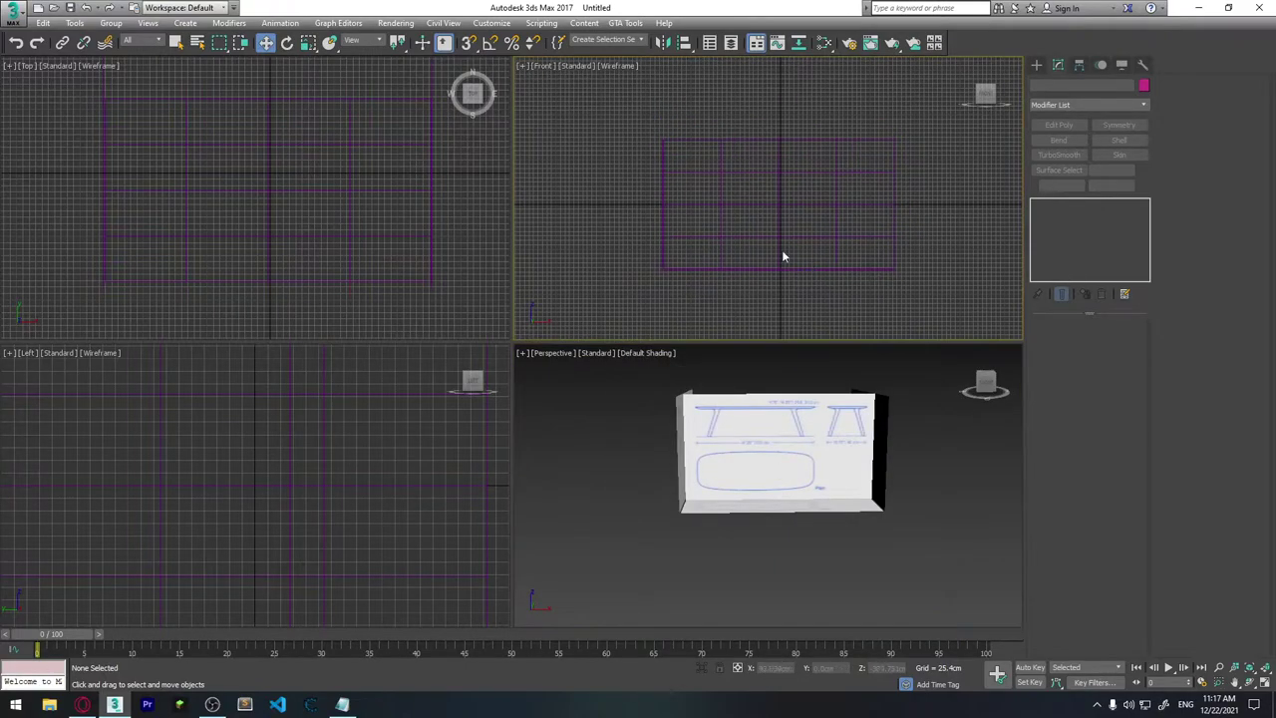
click(623, 67)
click(645, 78)
middle_drag(322, 137, 344, 162)
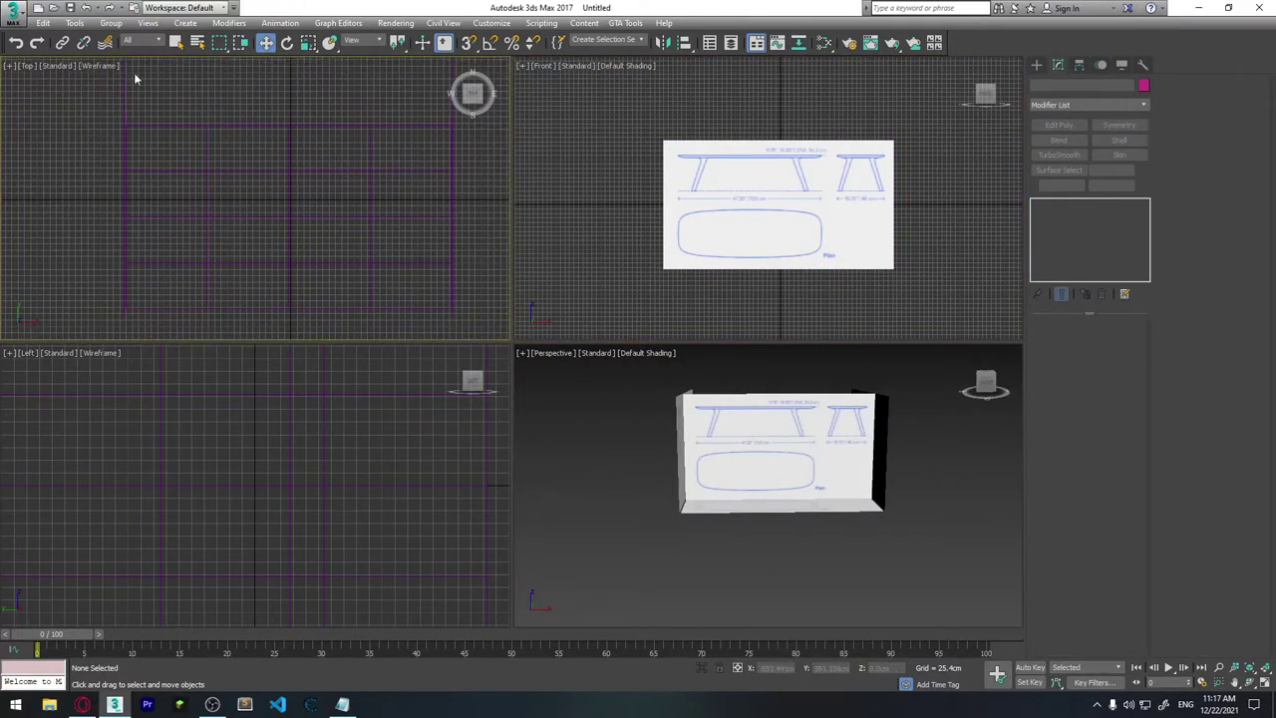
click(101, 66)
click(119, 76)
middle_drag(323, 222, 305, 205)
scroll(301, 200, up, 3)
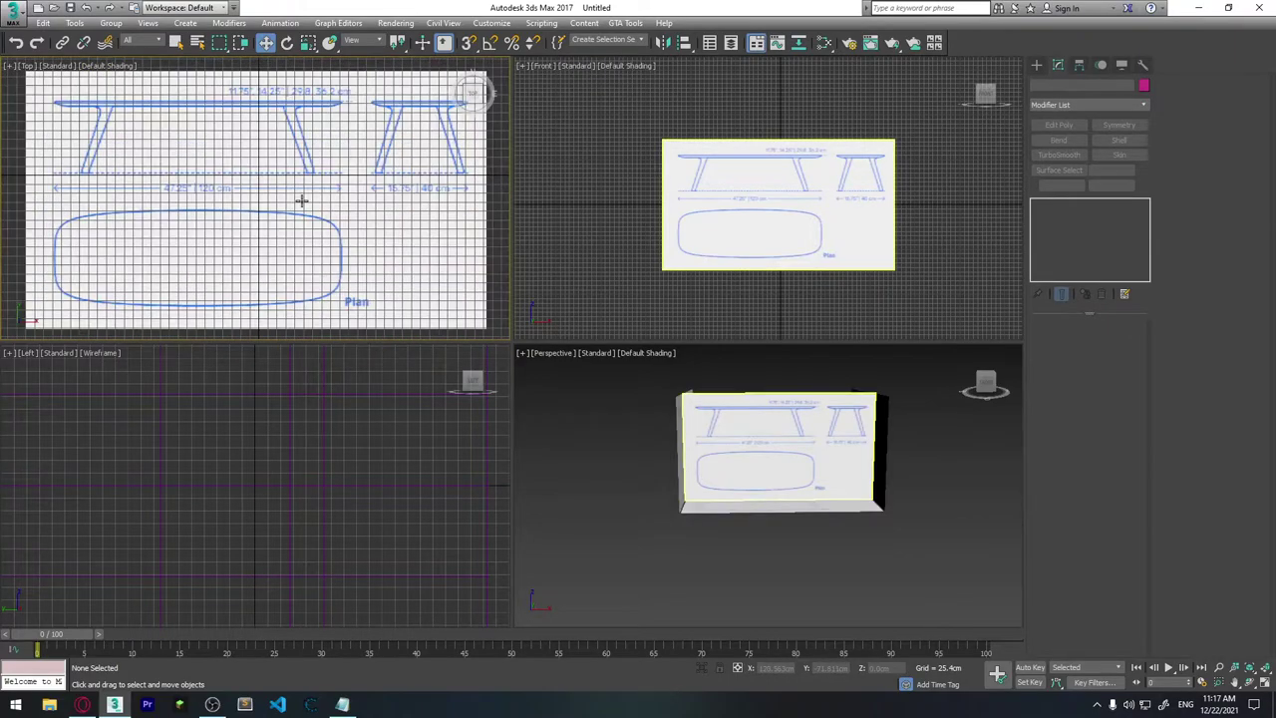
click(99, 353)
click(116, 365)
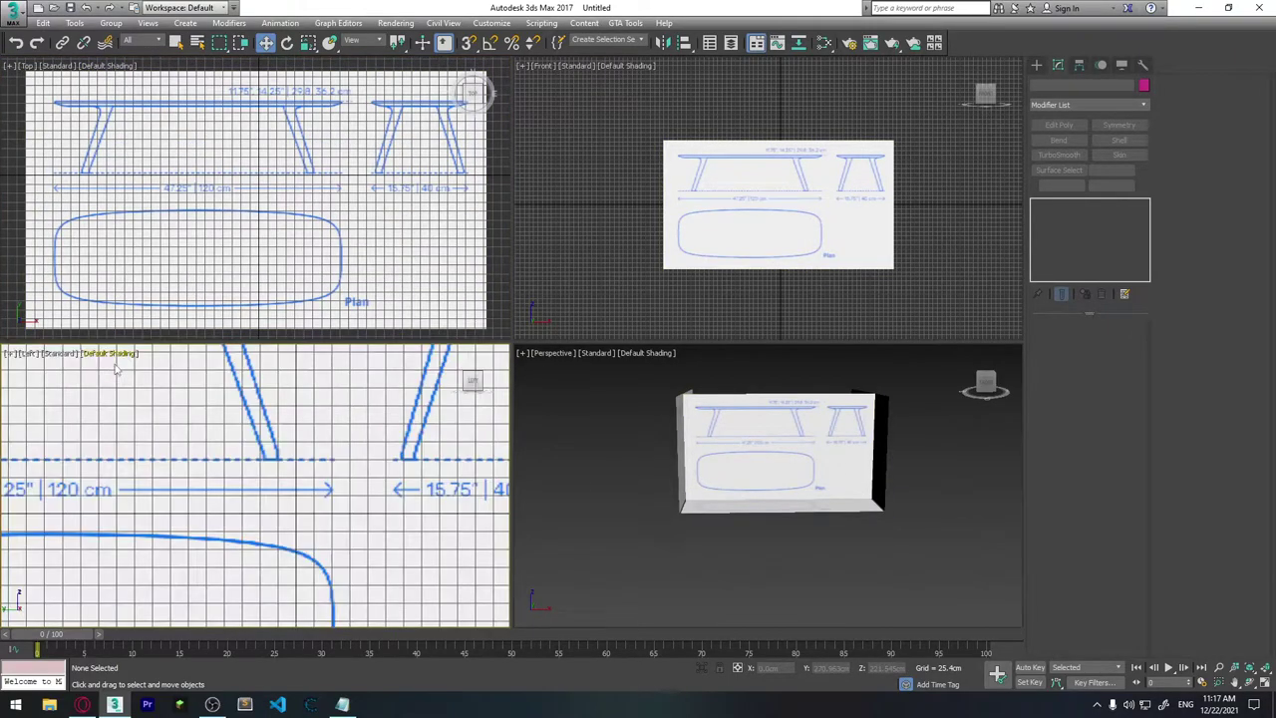
Step: Zoom in close on the oval plan outline and maximize the Top view
key(z)
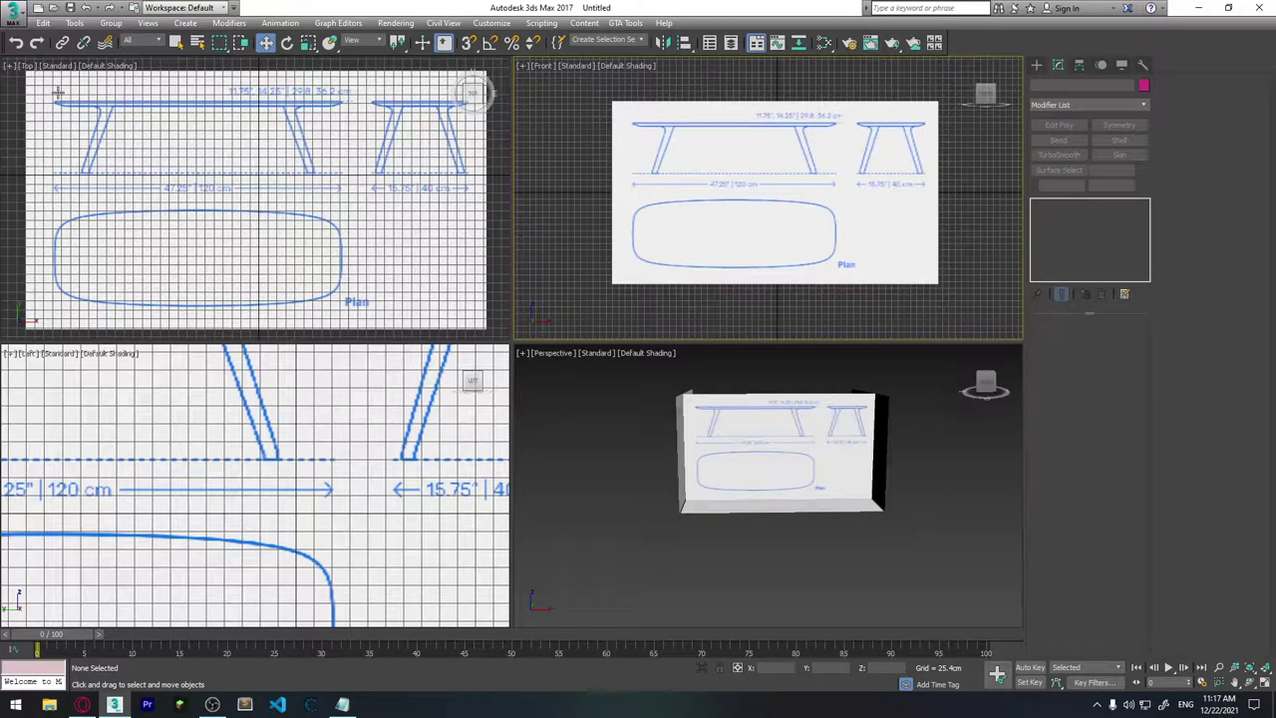
scroll(222, 182, up, 2)
scroll(191, 222, up, 4)
scroll(302, 238, down, 6)
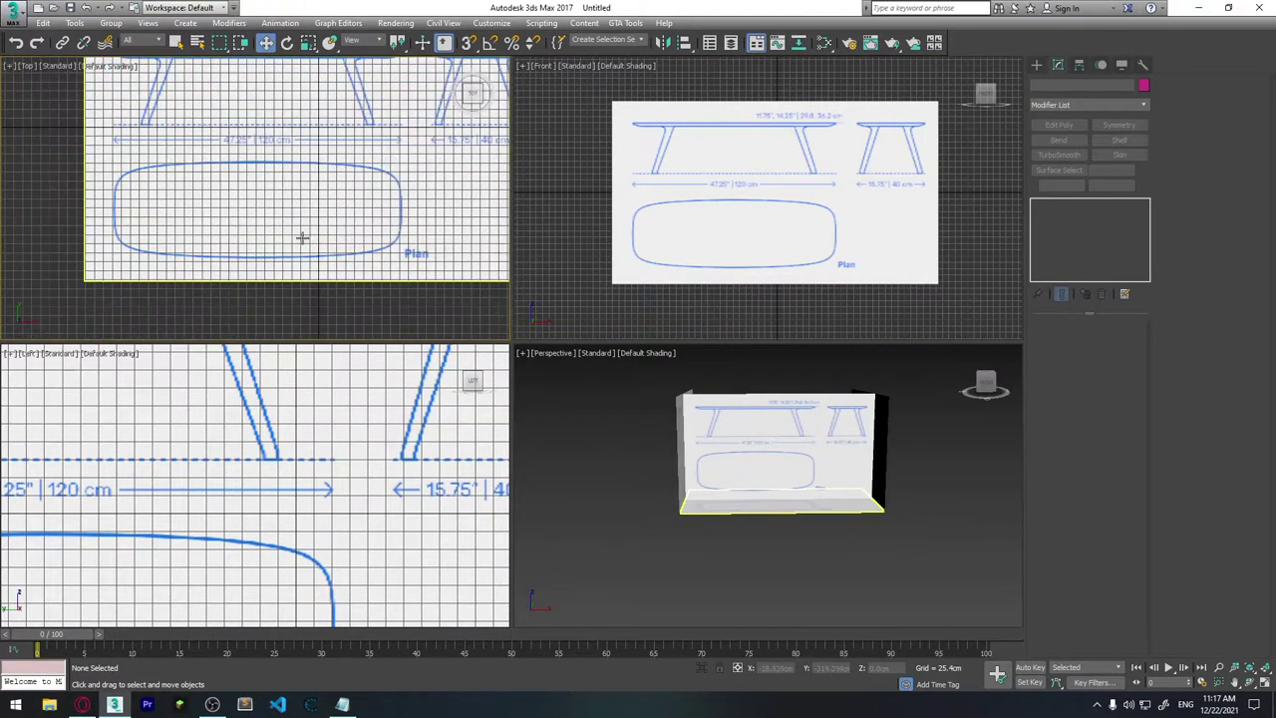
scroll(302, 237, up, 2)
scroll(280, 226, down, 1)
scroll(298, 217, up, 1)
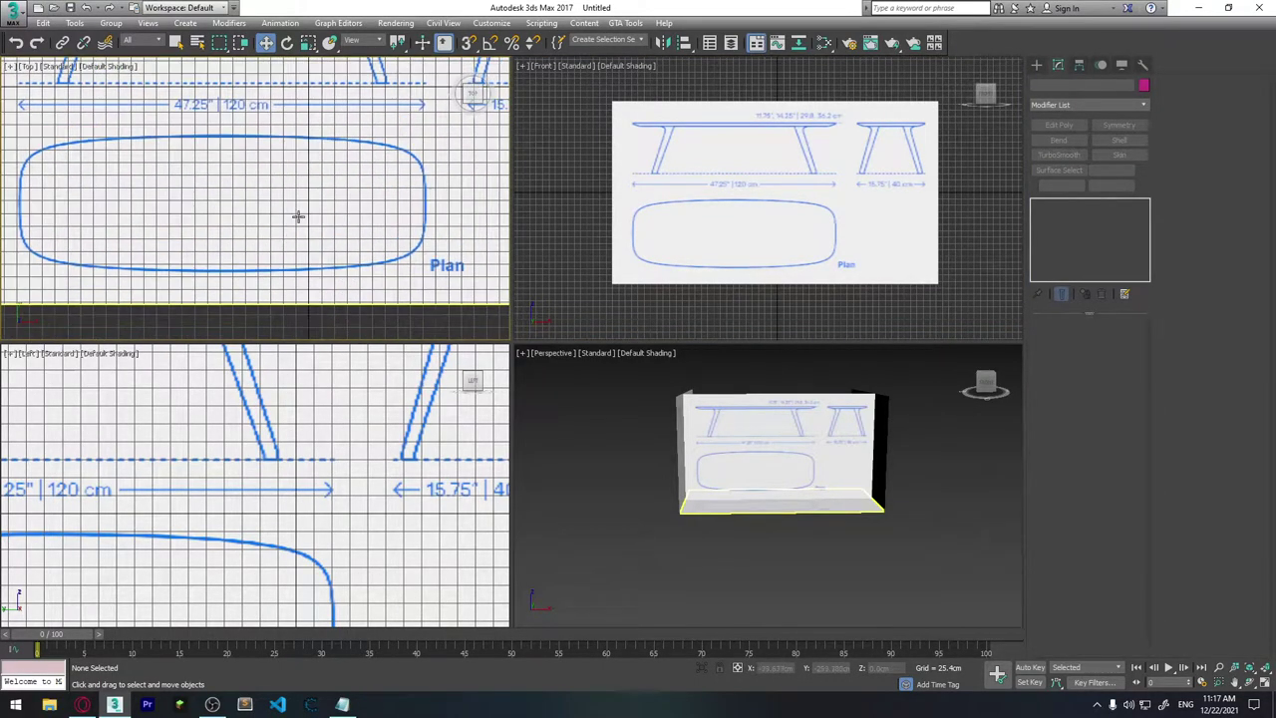
key(alt+w)
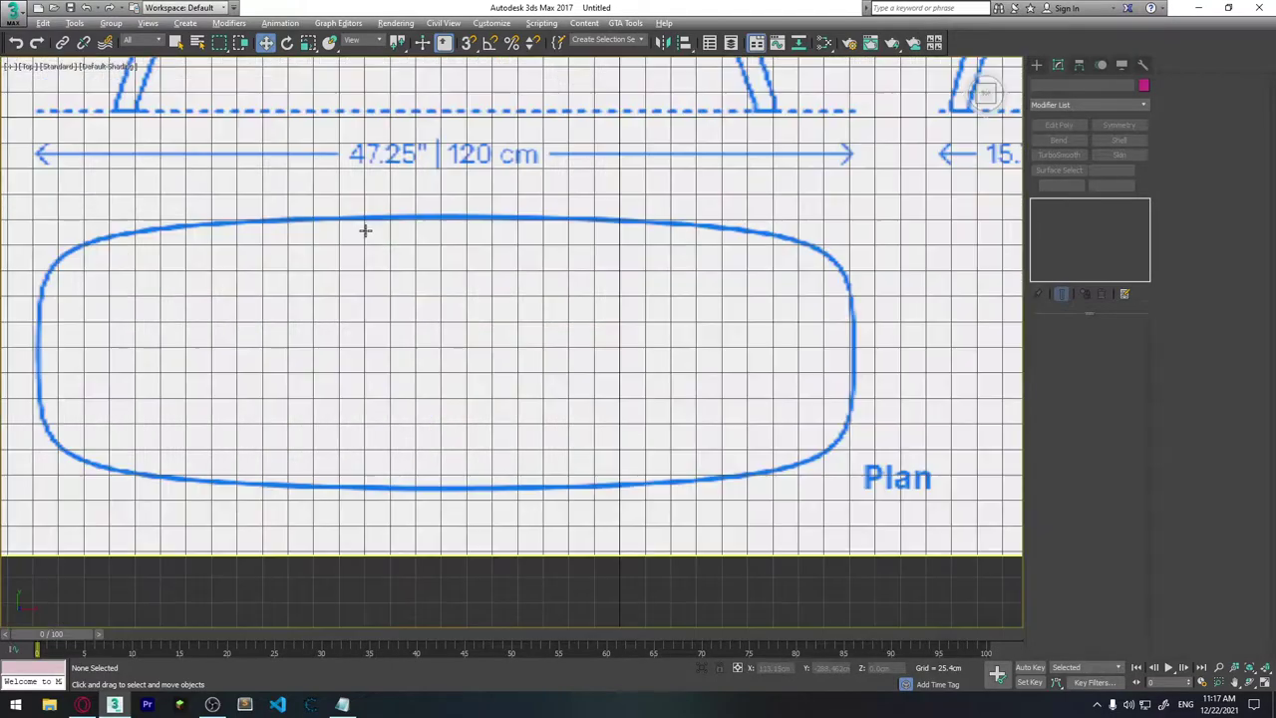
Step: Draw Plane005, about 814.255 by 259.292 cm, over the oval plan outline
click(1043, 66)
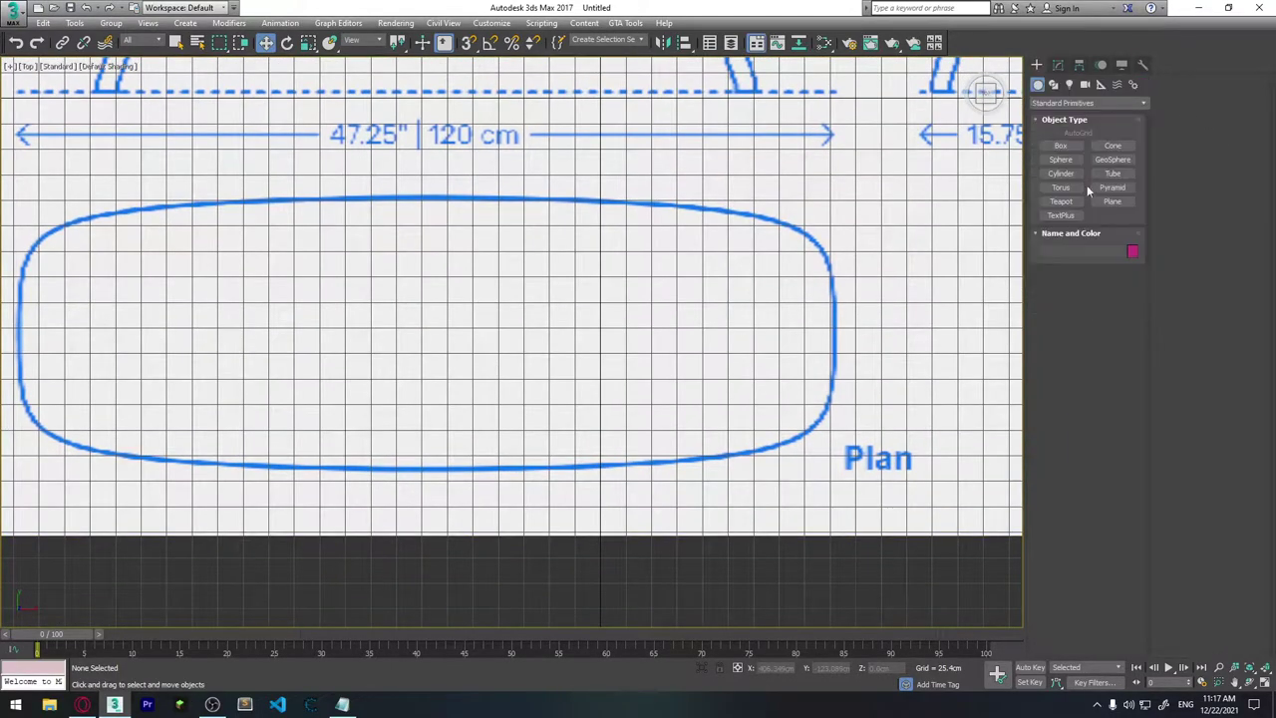
click(1113, 202)
middle_drag(592, 308, 630, 299)
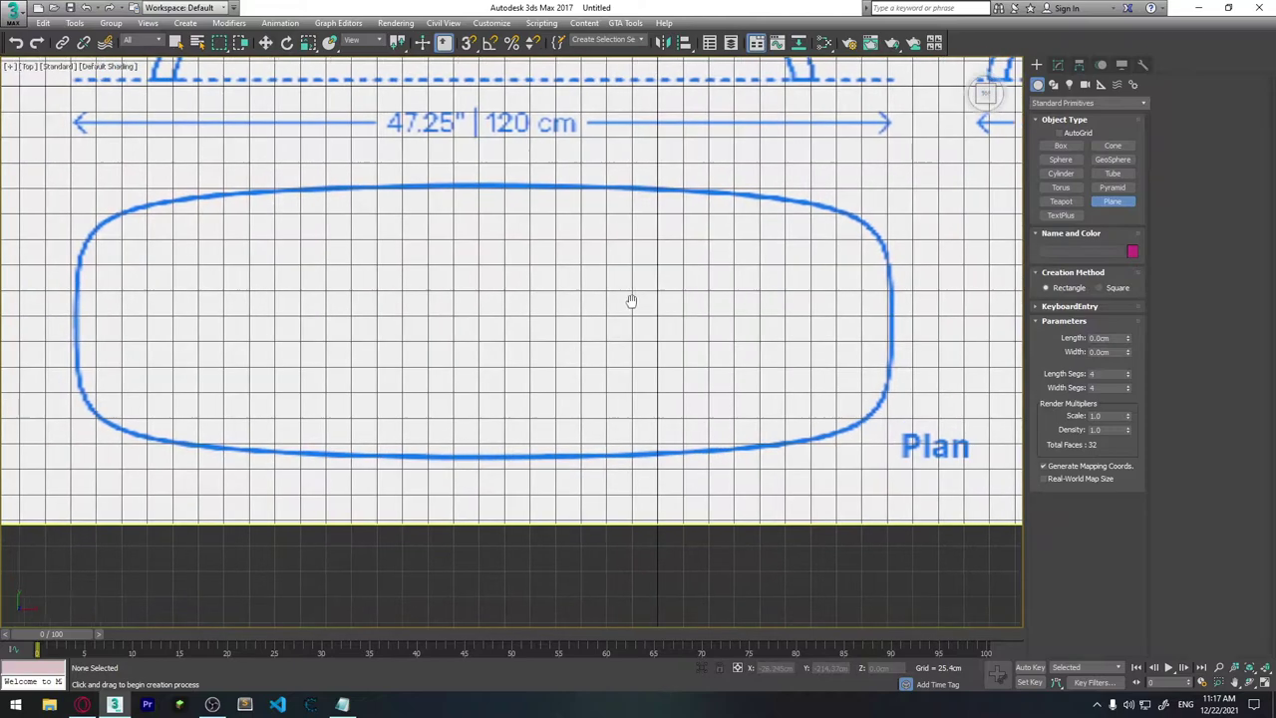
drag(78, 192, 895, 451)
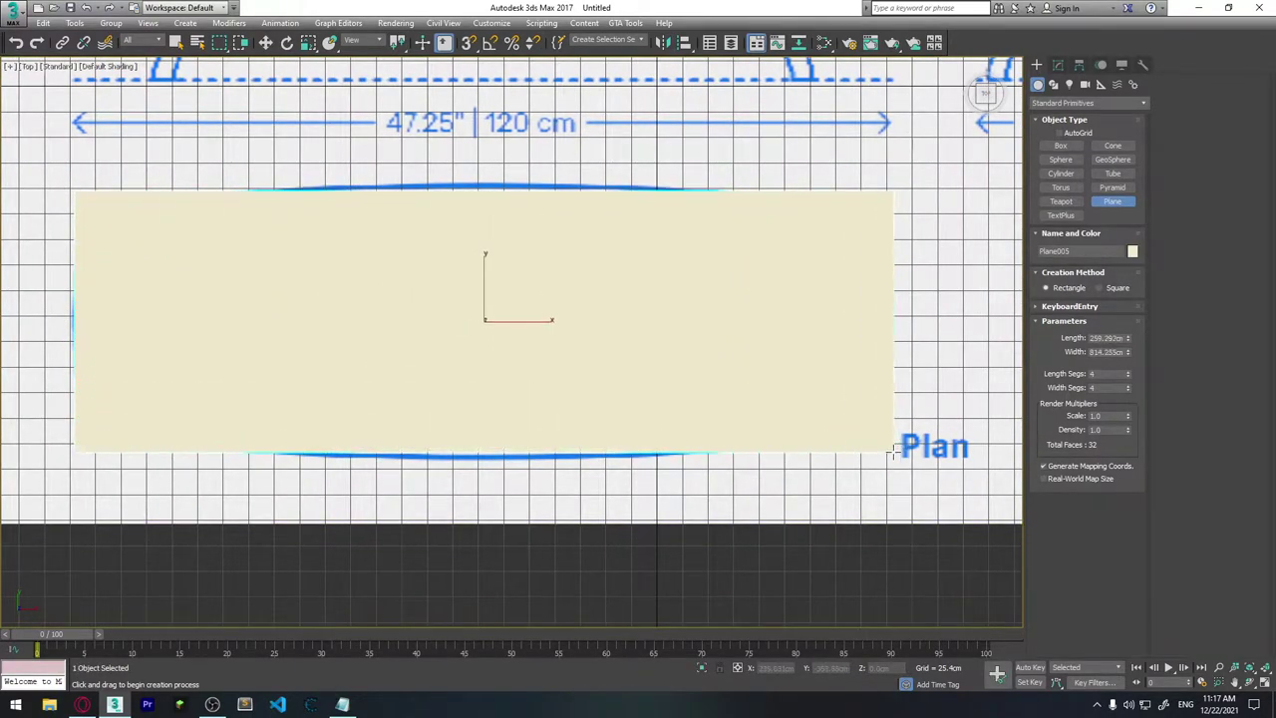
Step: Make the plane see-through with its edges shown over the shading
key(alt+x)
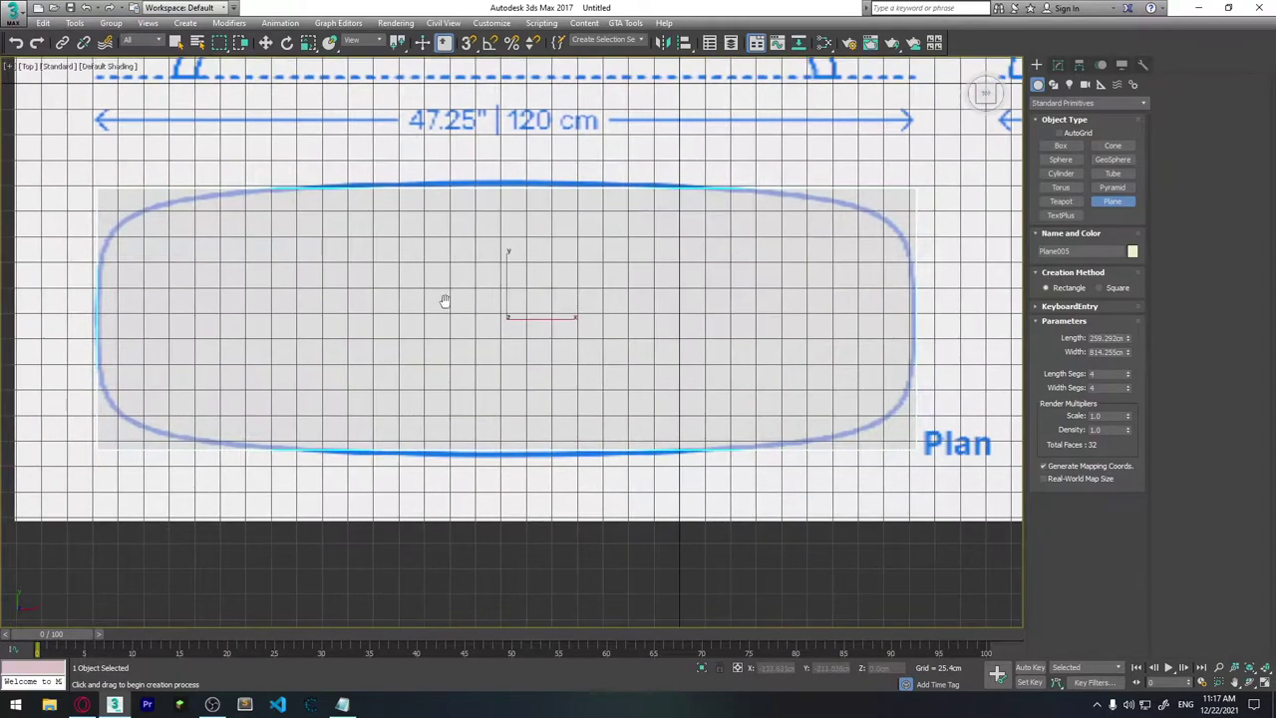
key(F4)
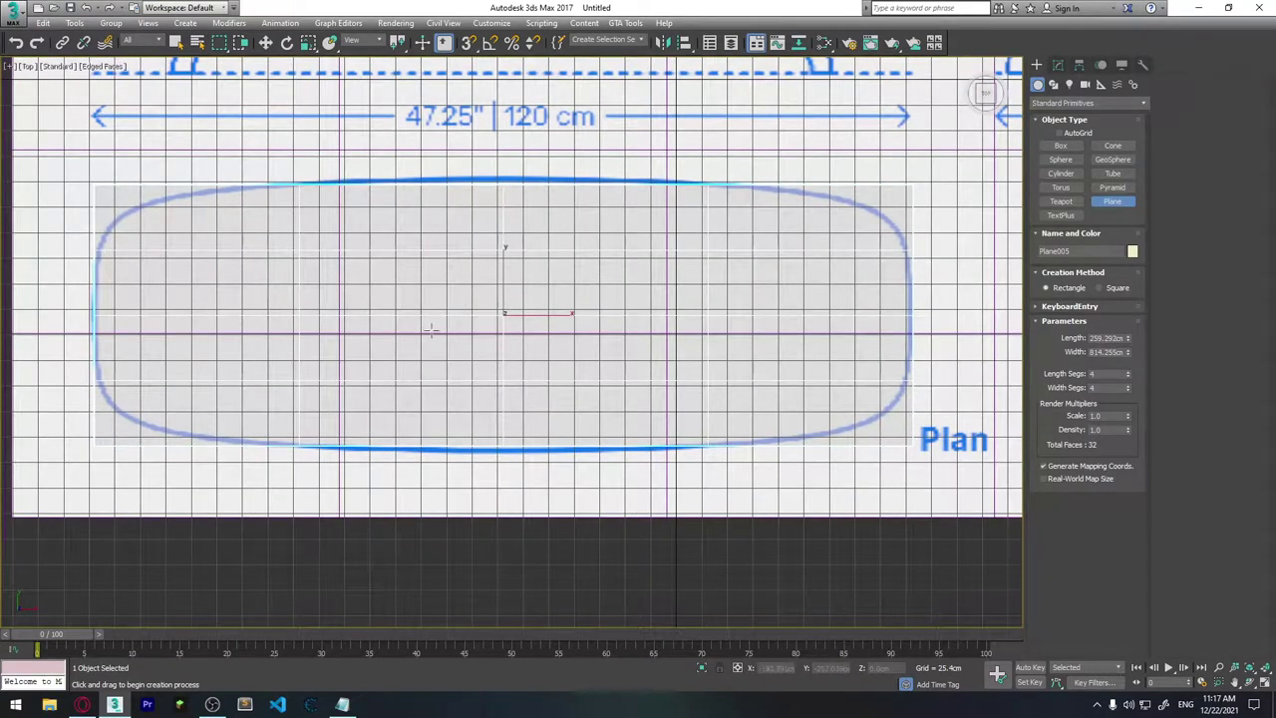
key(w)
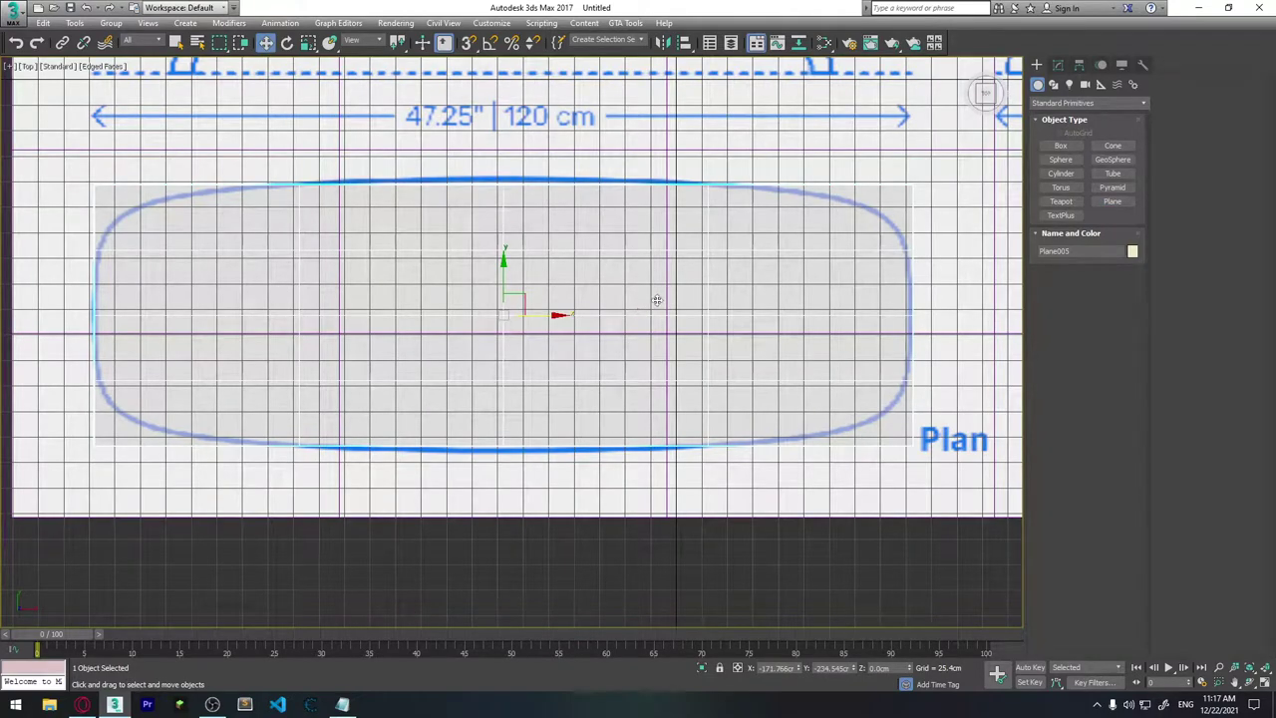
click(1058, 65)
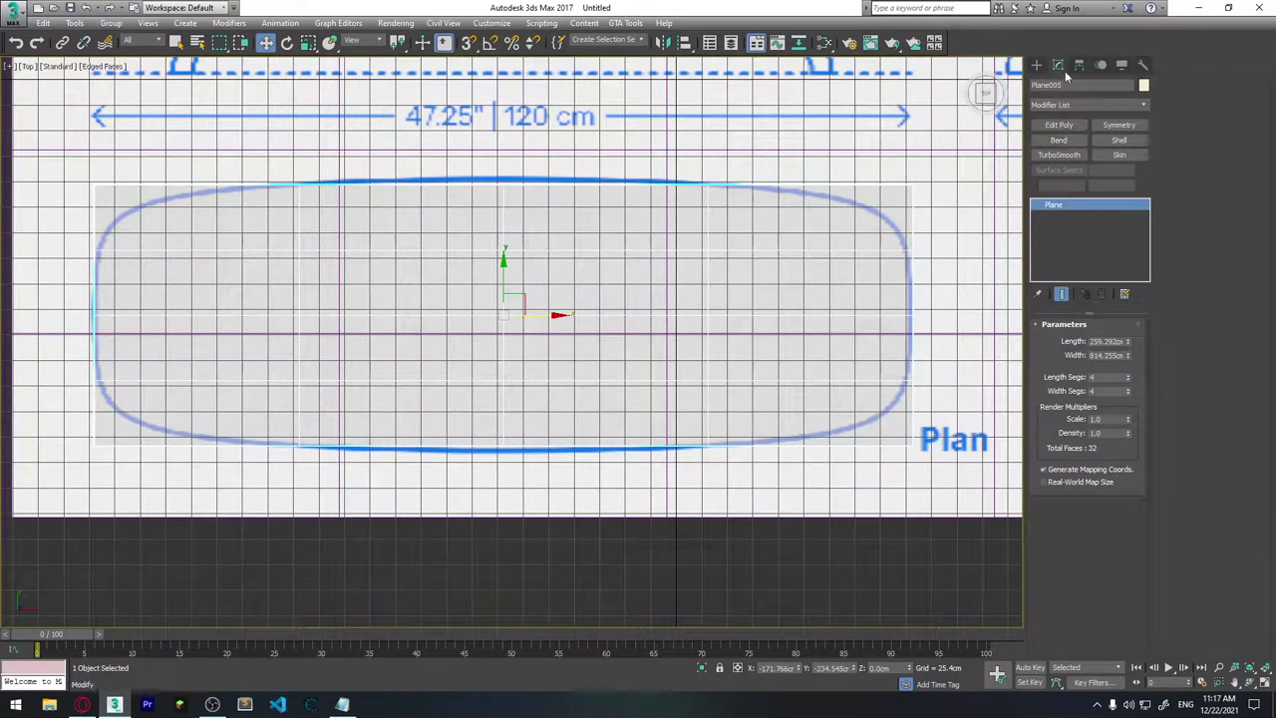
Step: Add Edit Poly and scale the left and right end vertex columns together vertically
click(1059, 125)
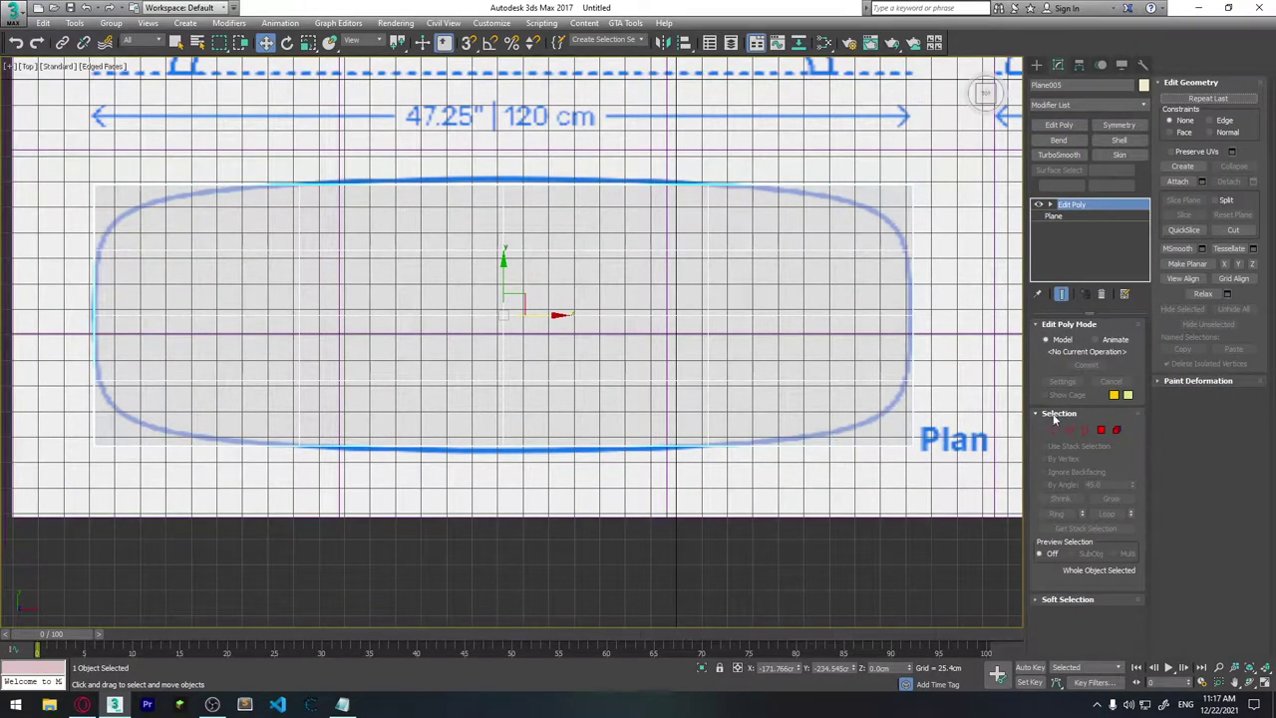
key(1)
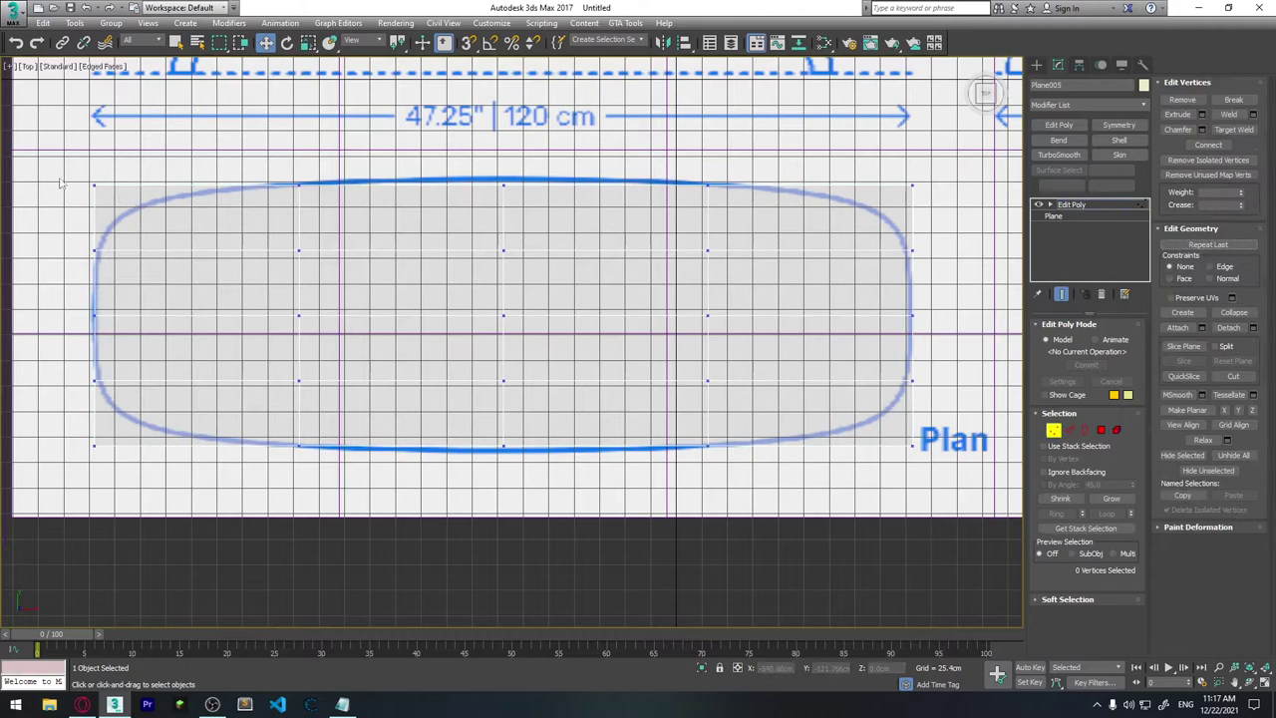
drag(60, 182, 125, 454)
key(r)
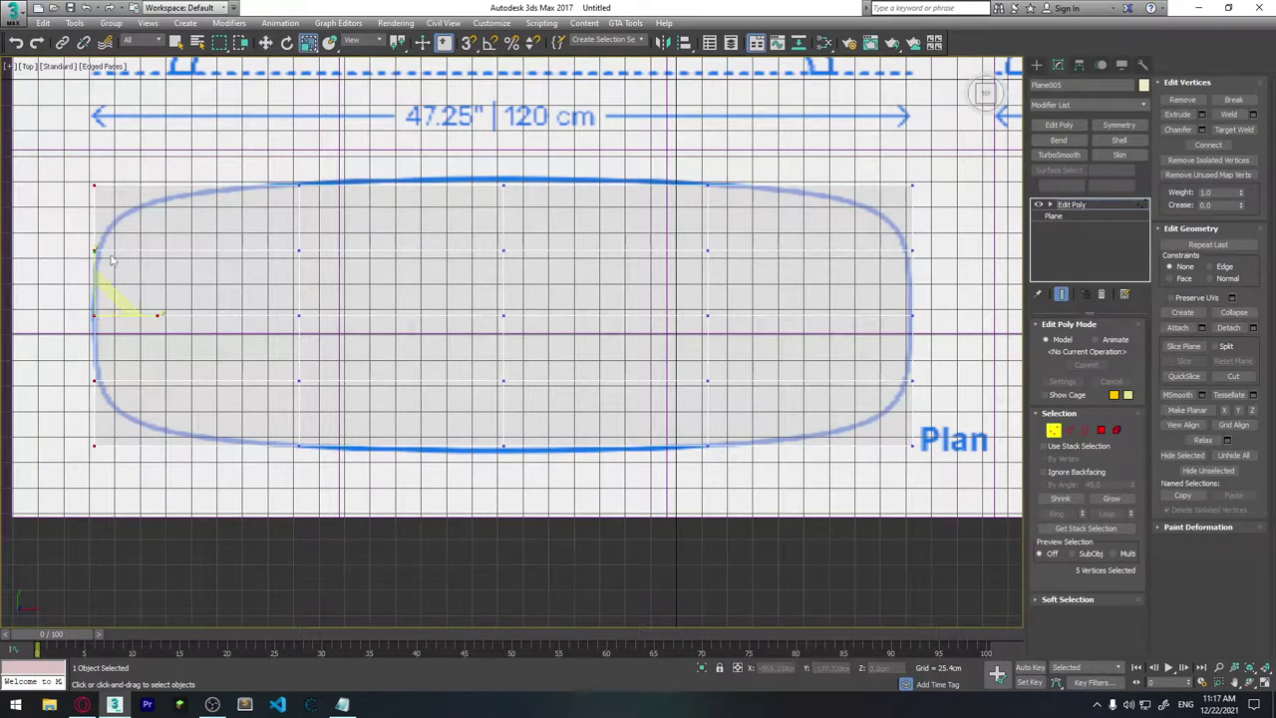
drag(96, 254, 97, 274)
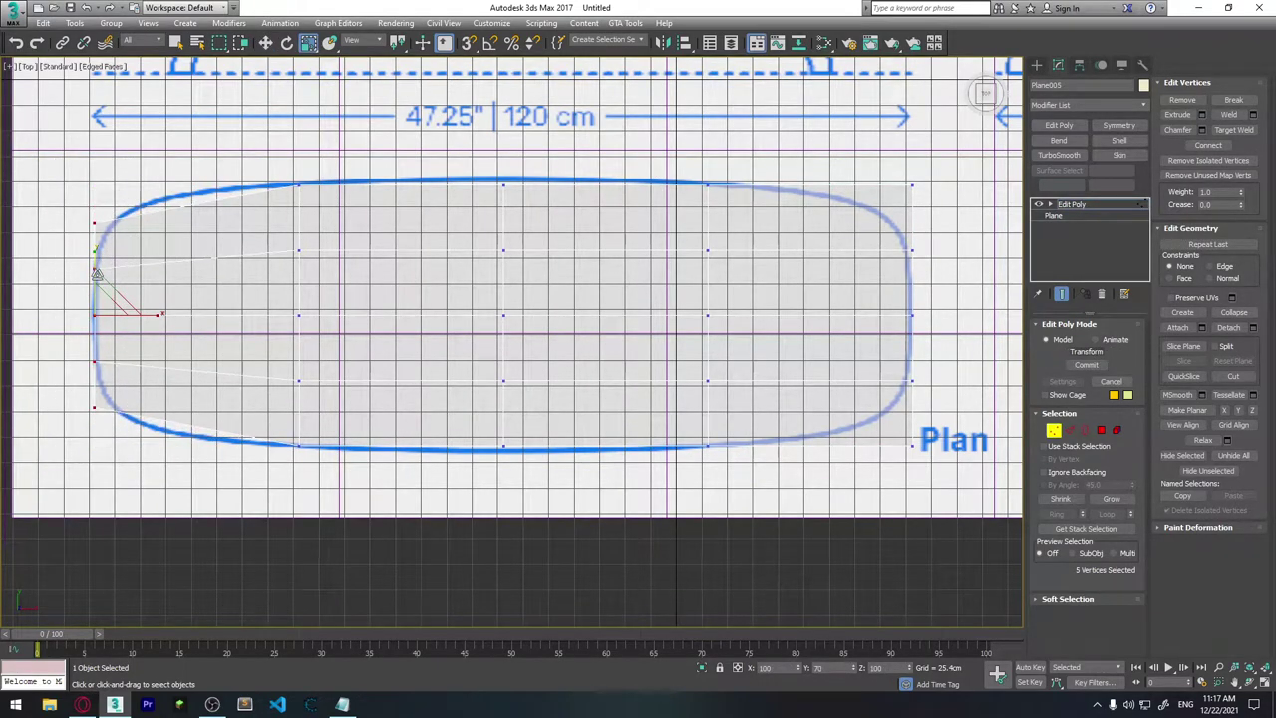
key(w)
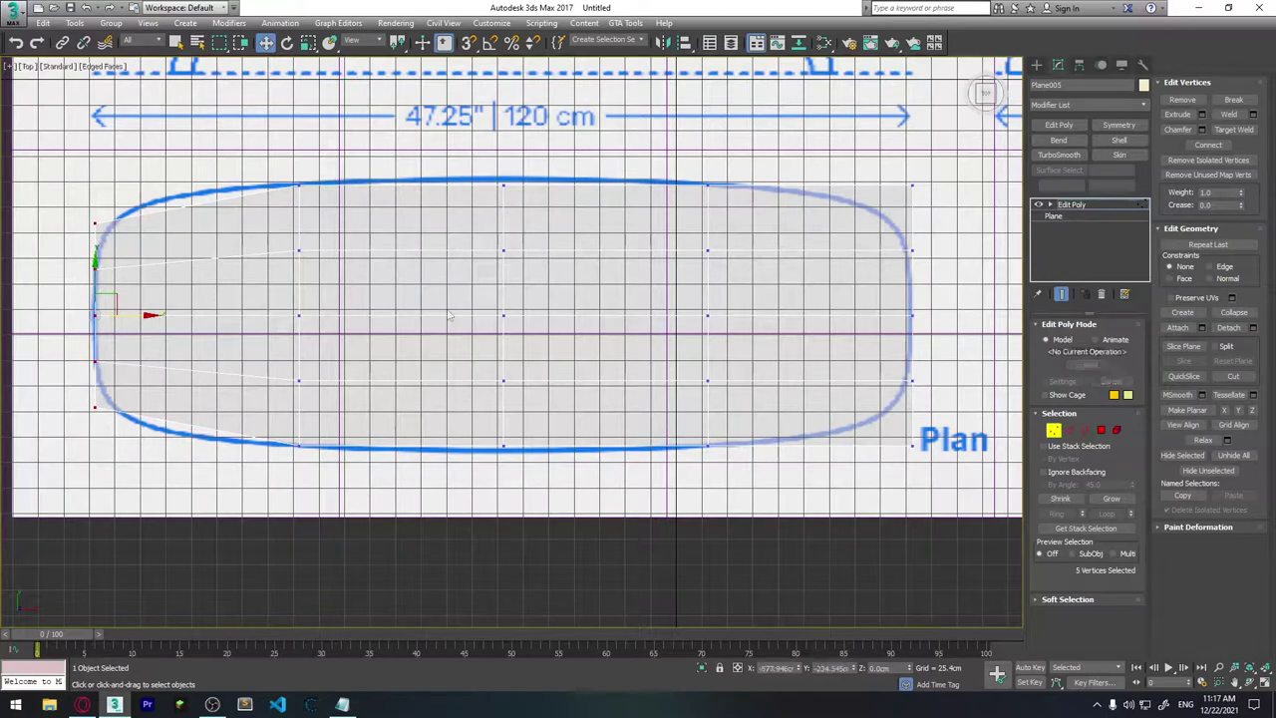
drag(840, 448, 840, 451)
key(r)
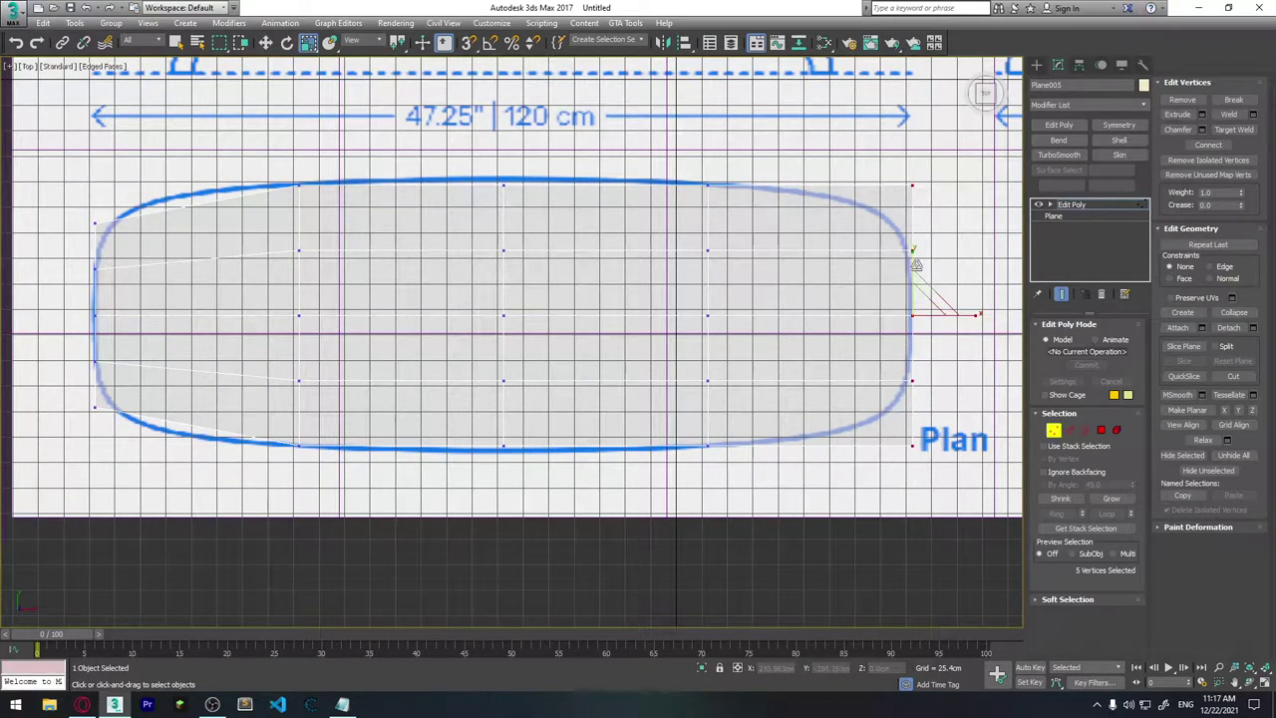
mouse_move(911, 255)
mouse_down()
mouse_move(910, 282)
mouse_move(947, 312)
mouse_up()
key(w)
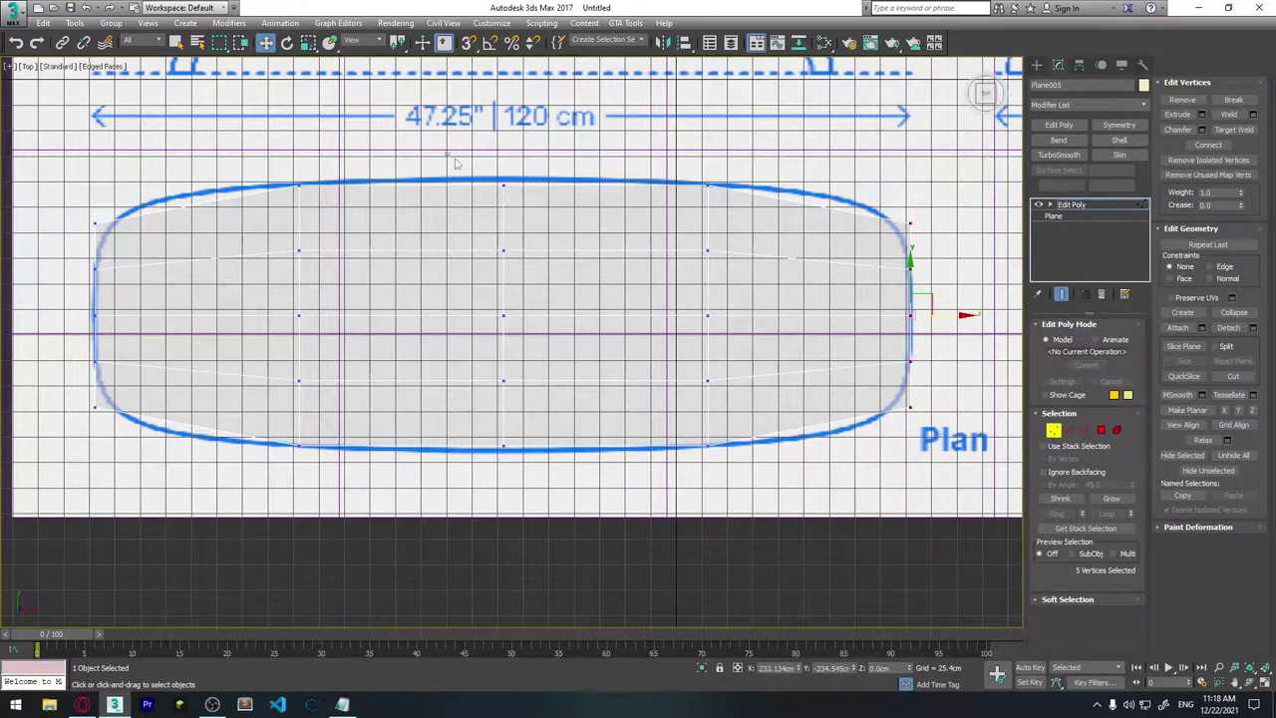
Step: Push the middle top and bottom vertices outward and move the inner columns to the outline
click(504, 186)
ctrl+click(503, 446)
key(r)
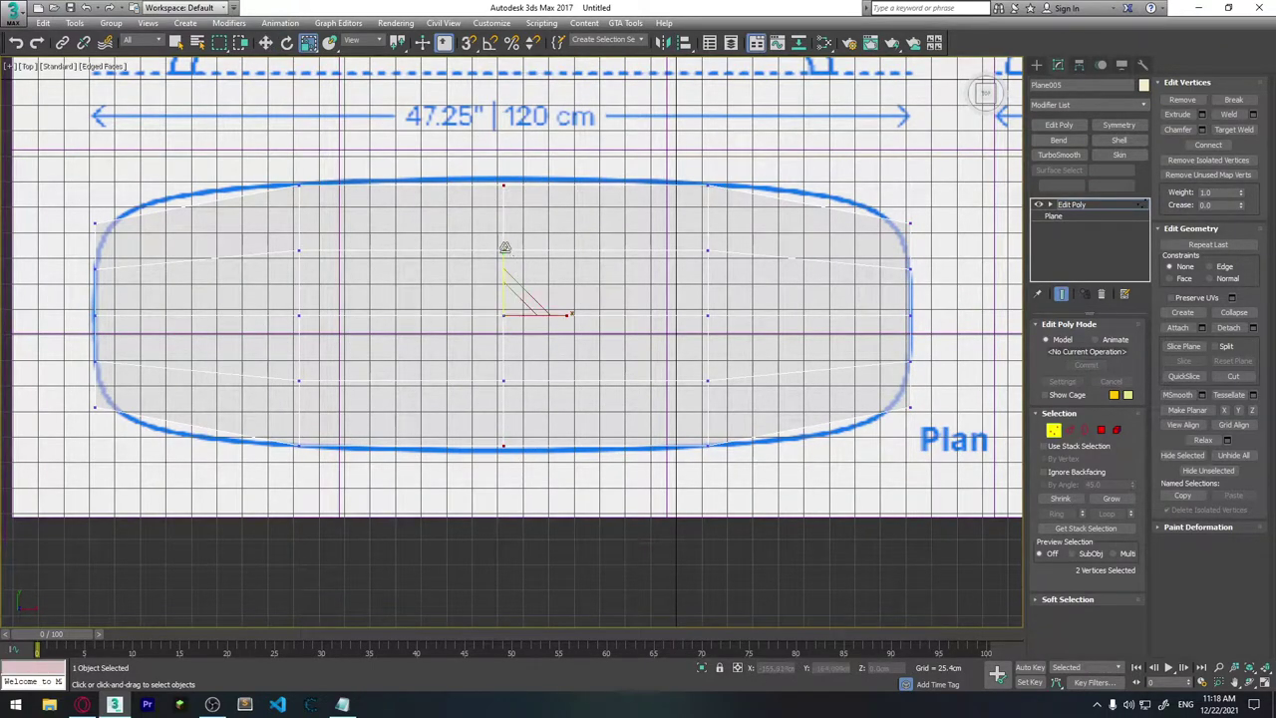
drag(505, 247, 504, 248)
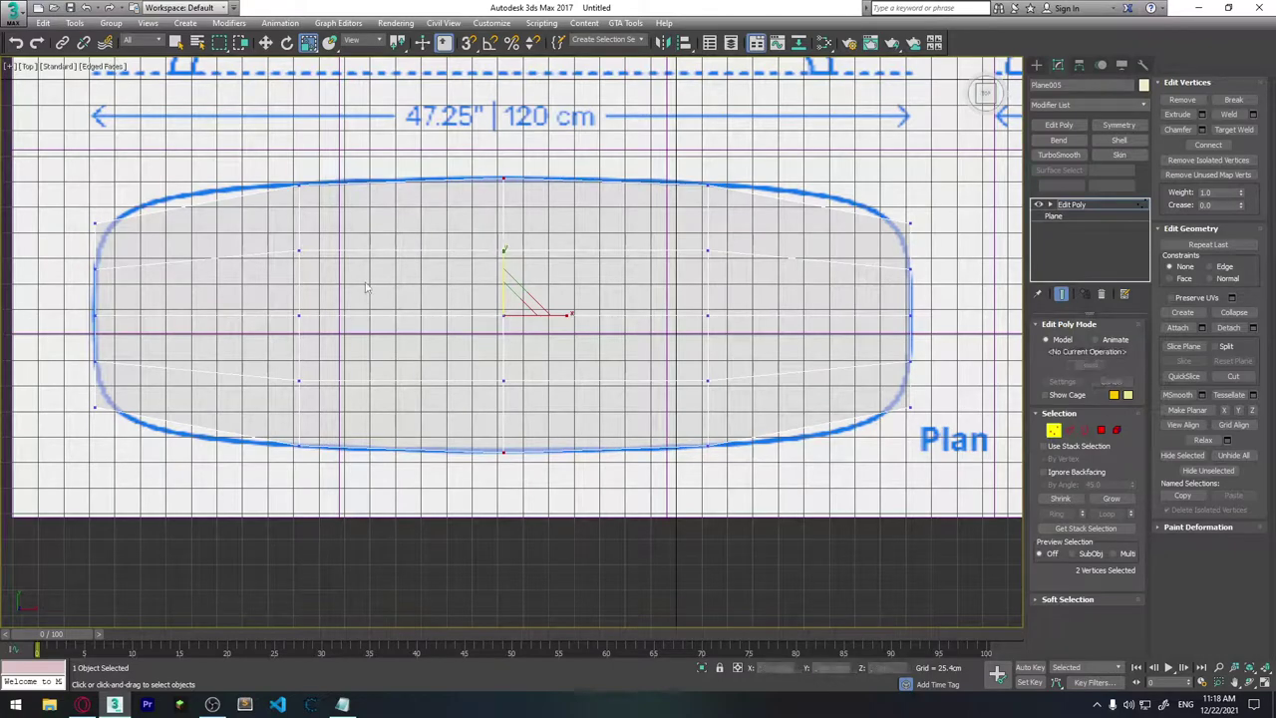
drag(250, 175, 345, 463)
key(w)
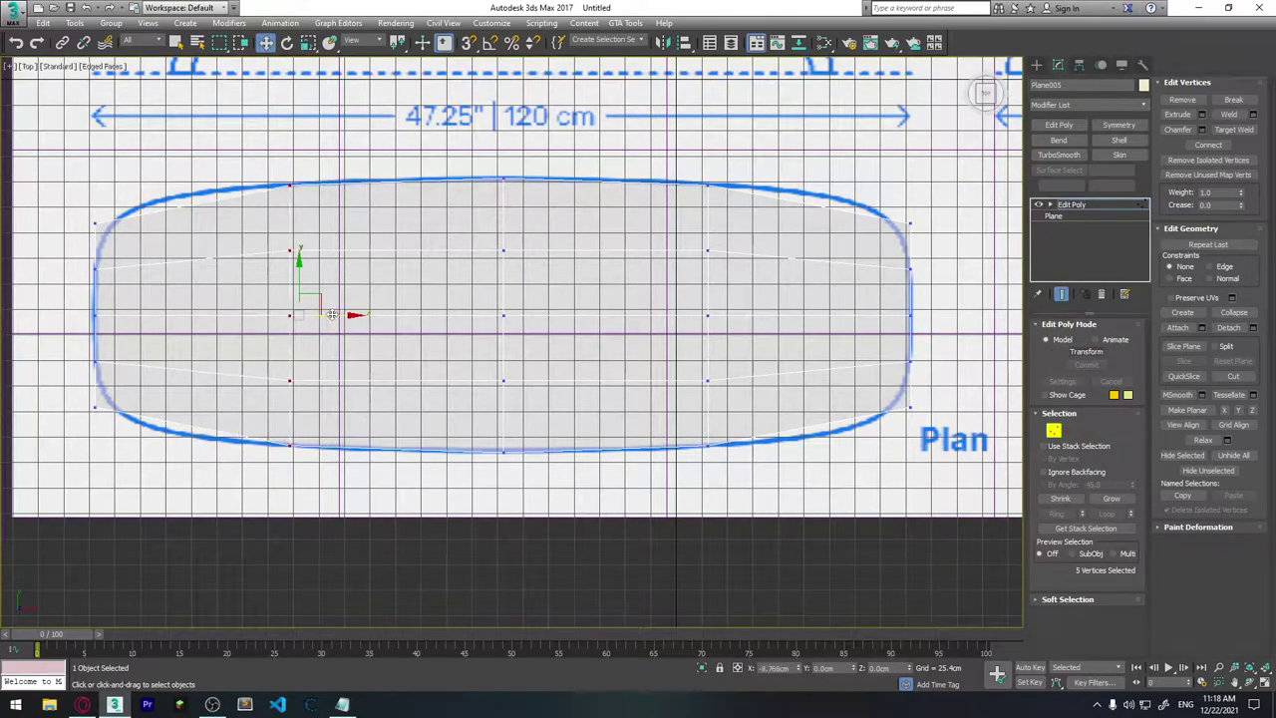
drag(344, 329, 339, 331)
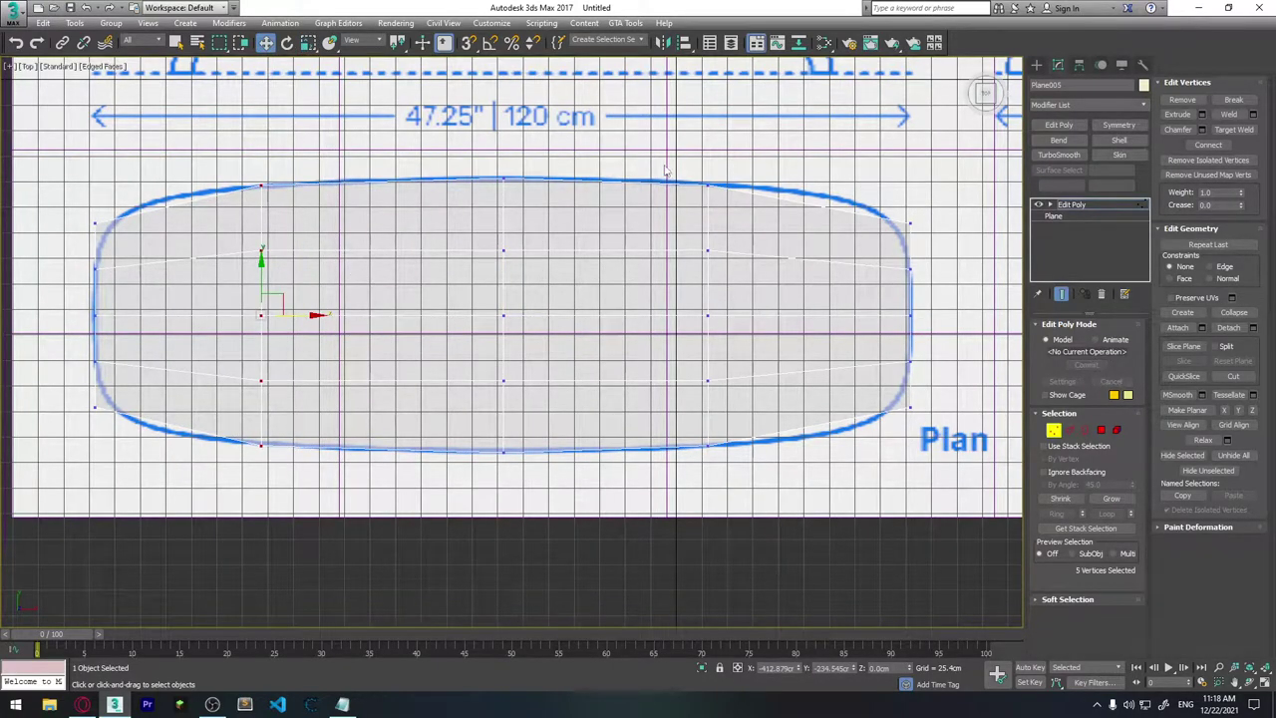
drag(668, 170, 803, 481)
drag(749, 317, 780, 317)
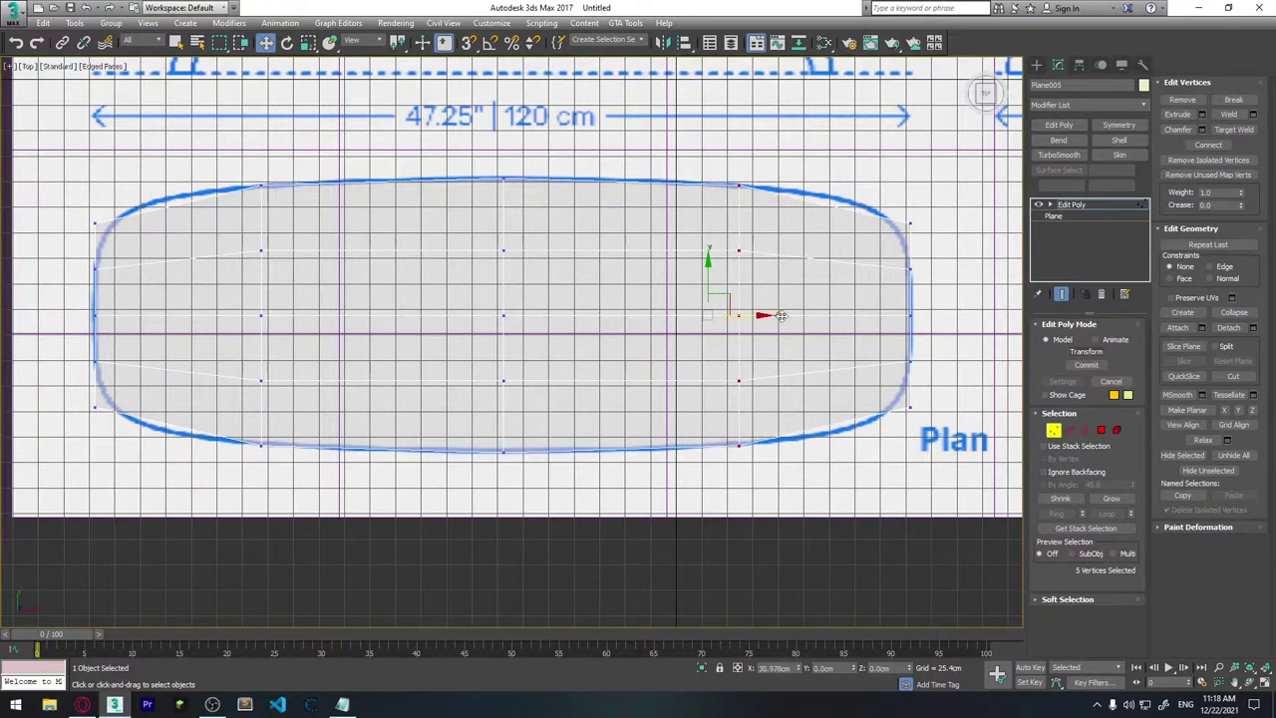
Step: Pull the corner vertices at both ends inward to follow the rounded outline
drag(984, 235, 888, 205)
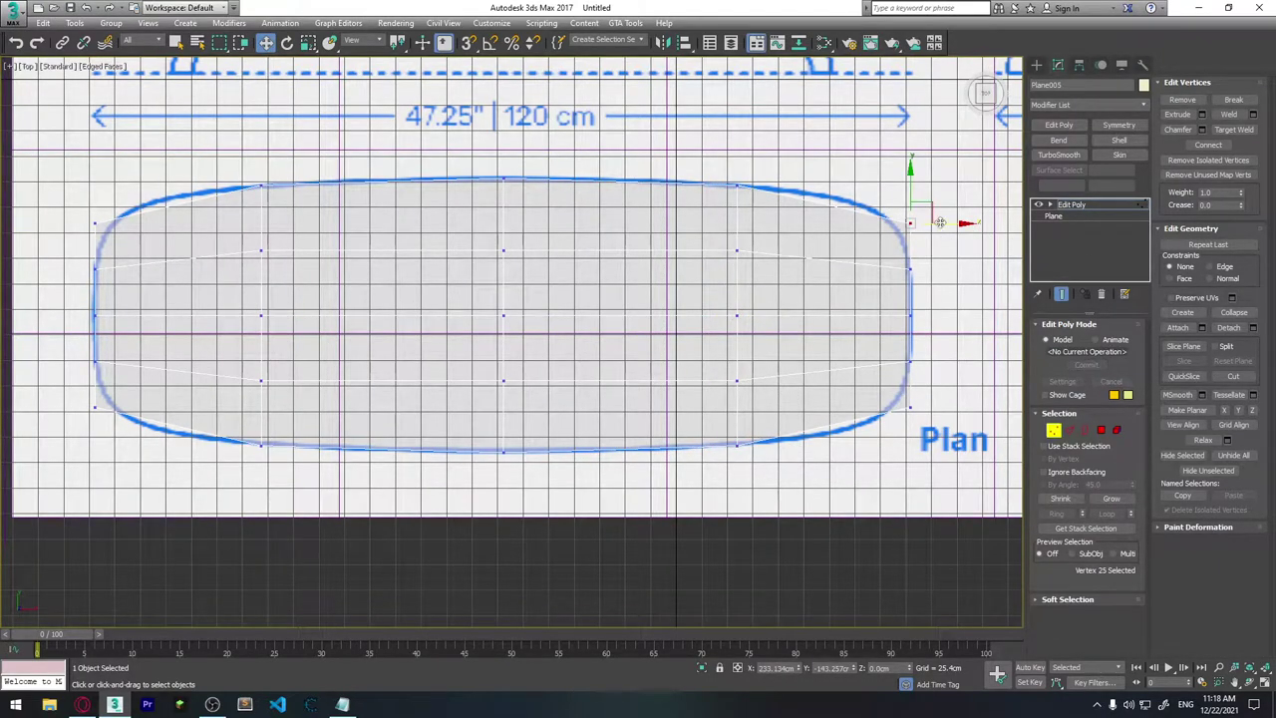
ctrl+drag(932, 431, 887, 391)
drag(957, 317, 943, 315)
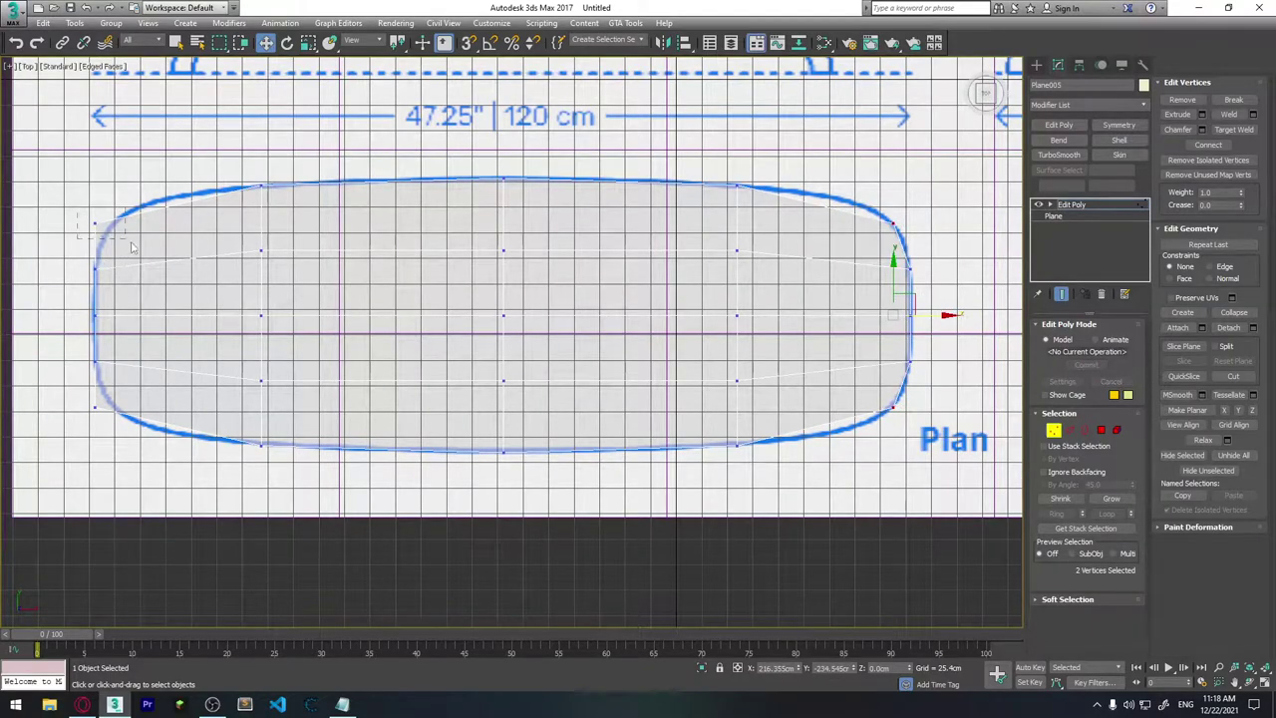
drag(77, 212, 132, 247)
ctrl+drag(77, 404, 135, 429)
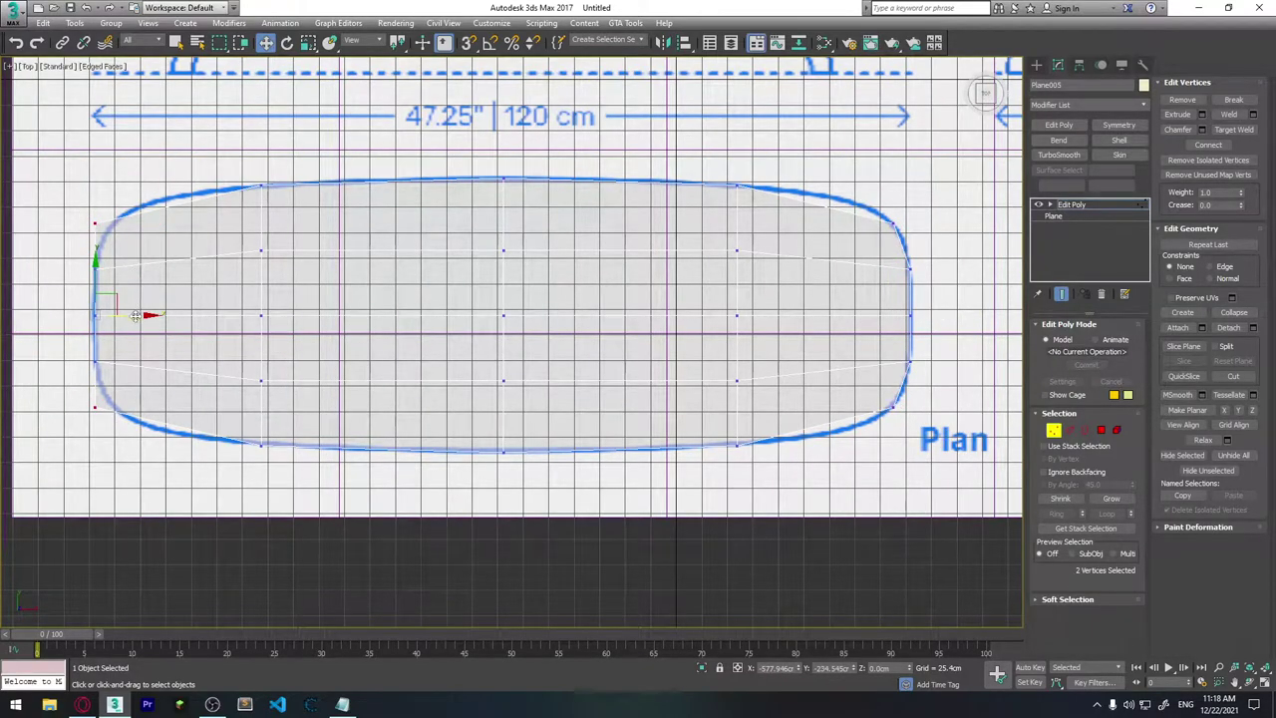
drag(135, 315, 169, 315)
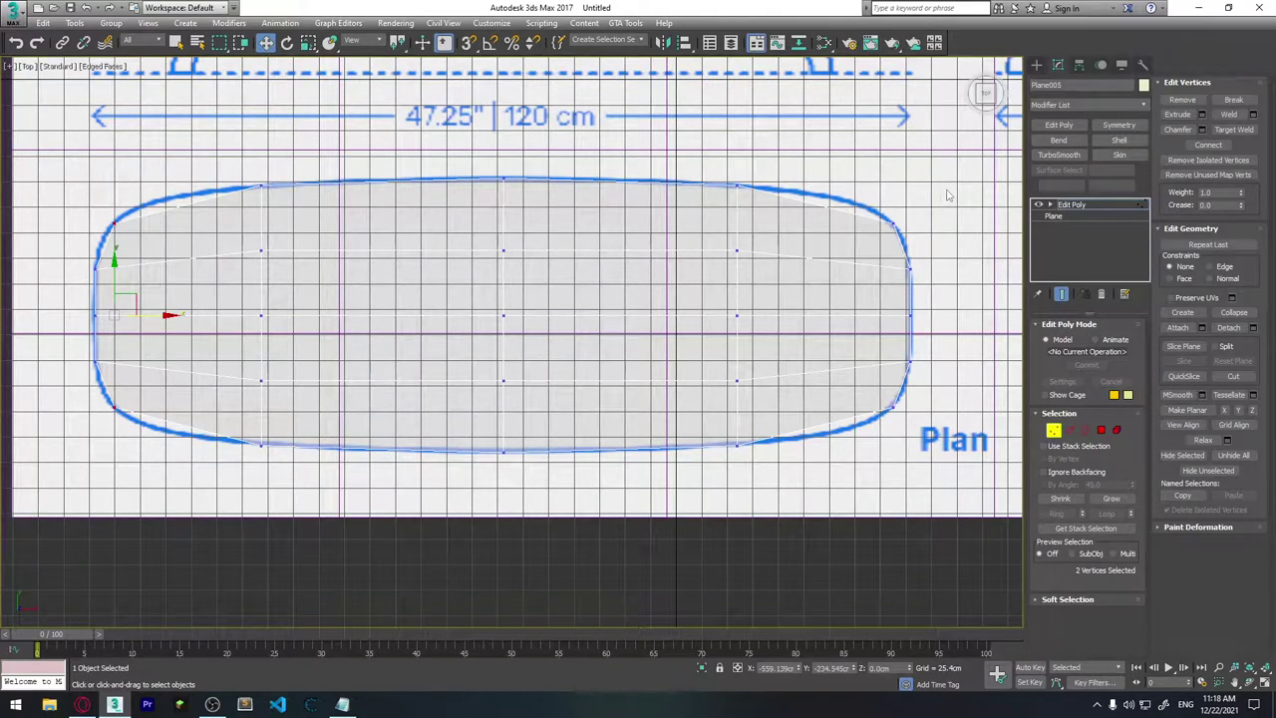
Step: Select the right-side vertices and delete them, leaving the left half framed
drag(673, 526, 678, 526)
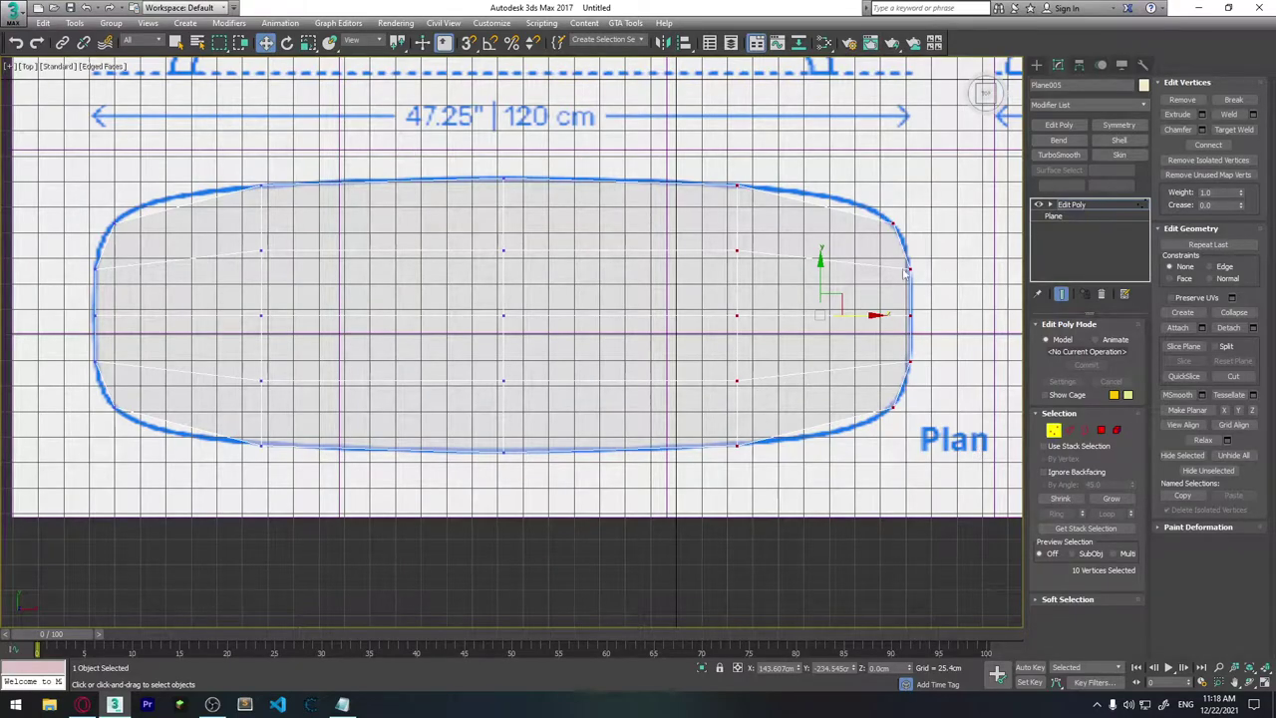
key(Delete)
middle_drag(521, 391, 614, 377)
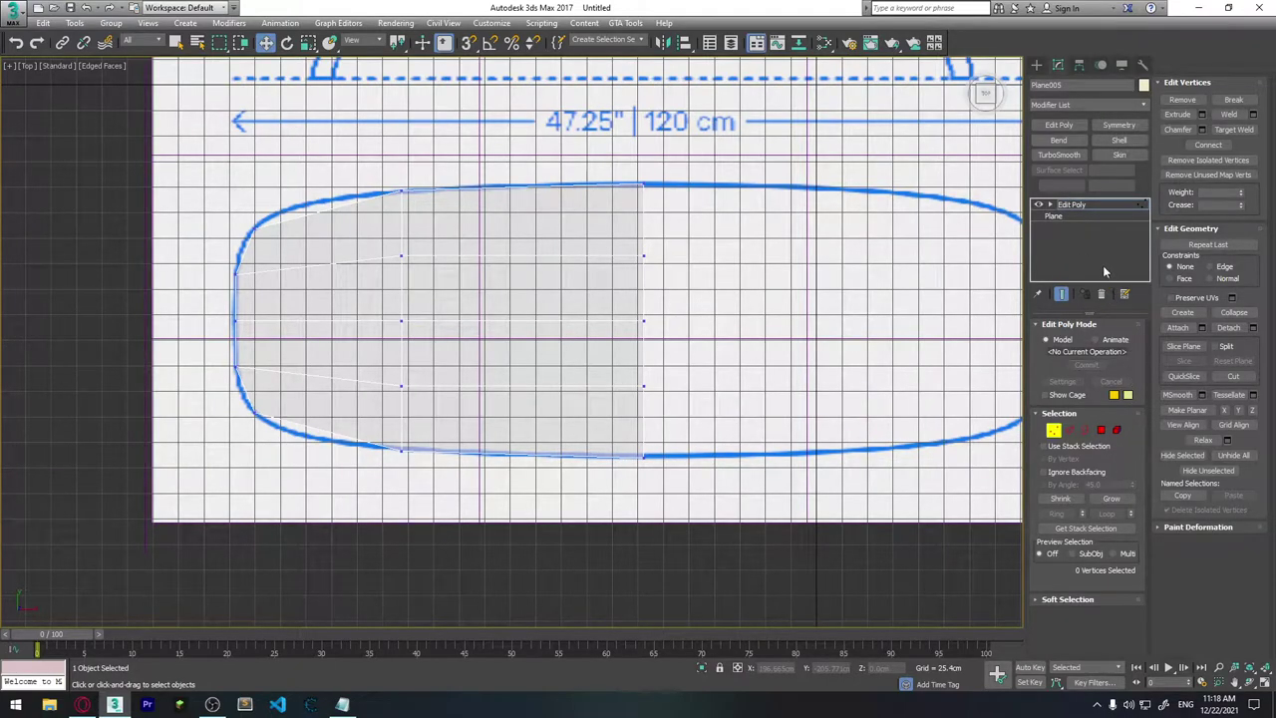
Step: Add a Symmetry modifier to Plane005 and view it in the four-viewport layout
click(1119, 125)
scroll(675, 285, down, 2)
scroll(789, 375, down, 4)
key(alt+w)
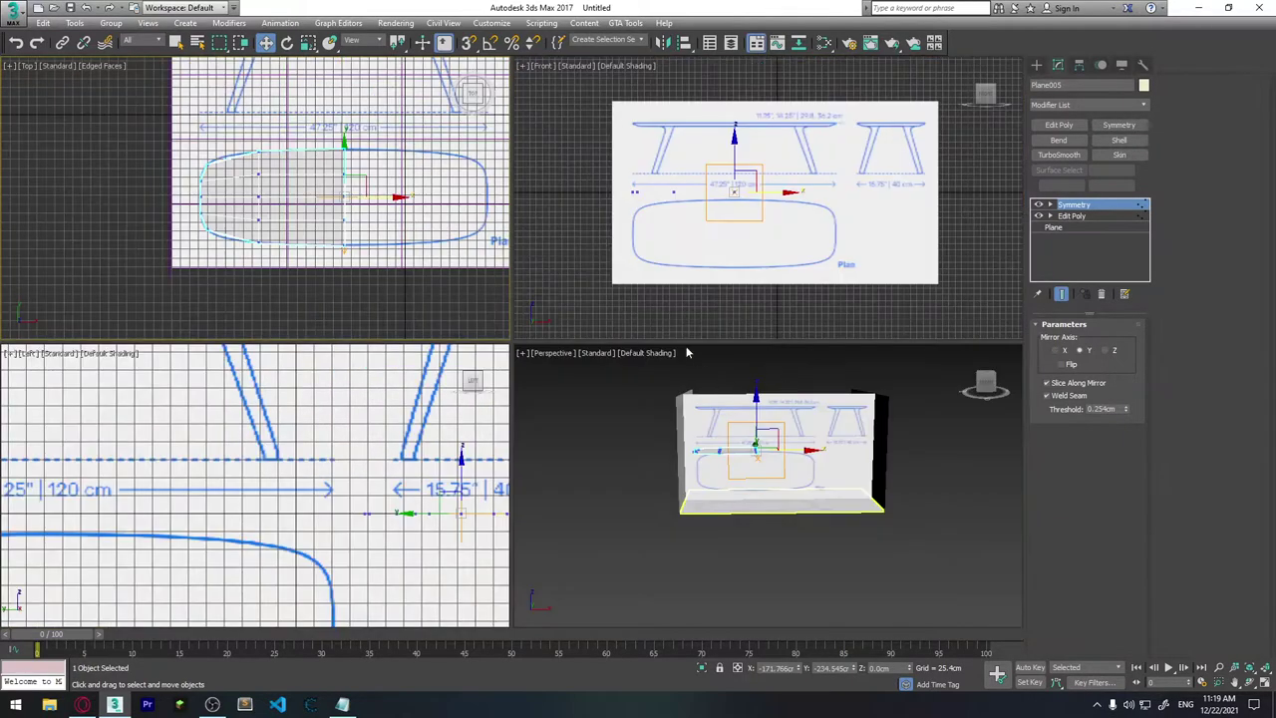
click(818, 509)
alt+middle_drag(818, 510, 763, 512)
scroll(788, 504, up, 4)
scroll(771, 499, up, 3)
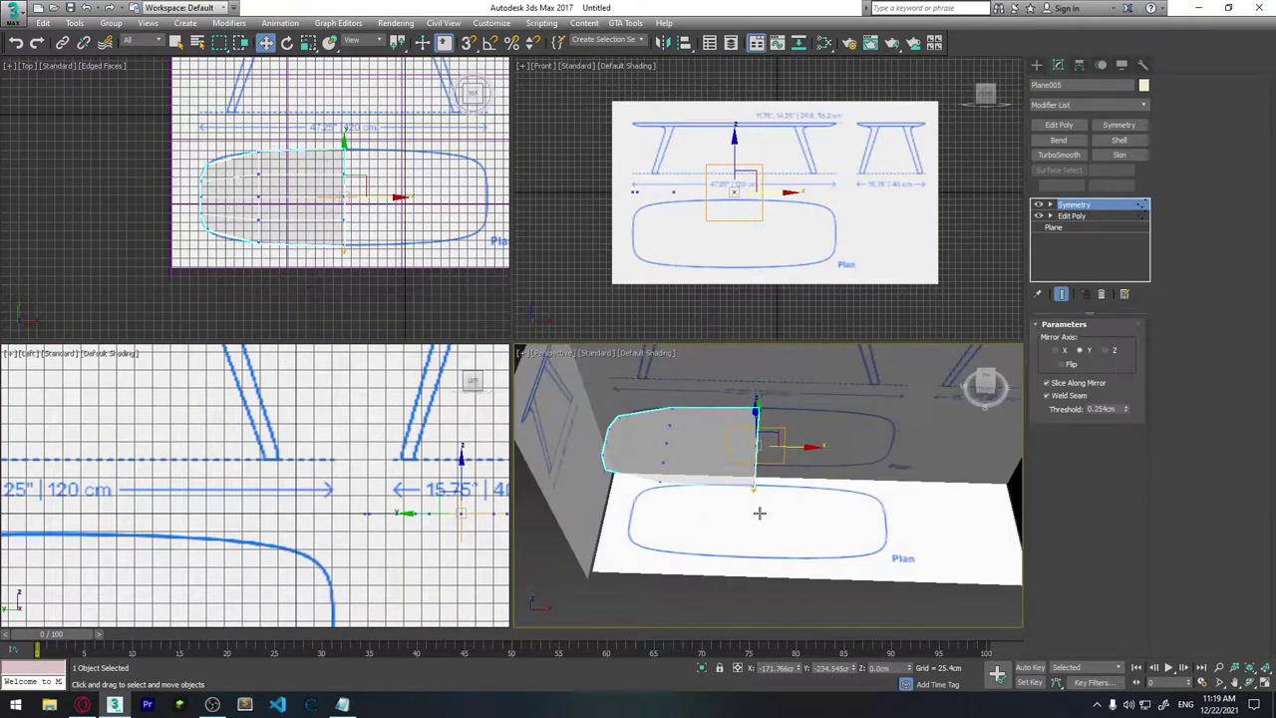
Step: Set the Symmetry mirror axis to X with Slice Along Mirror turned off
click(1051, 205)
click(1075, 217)
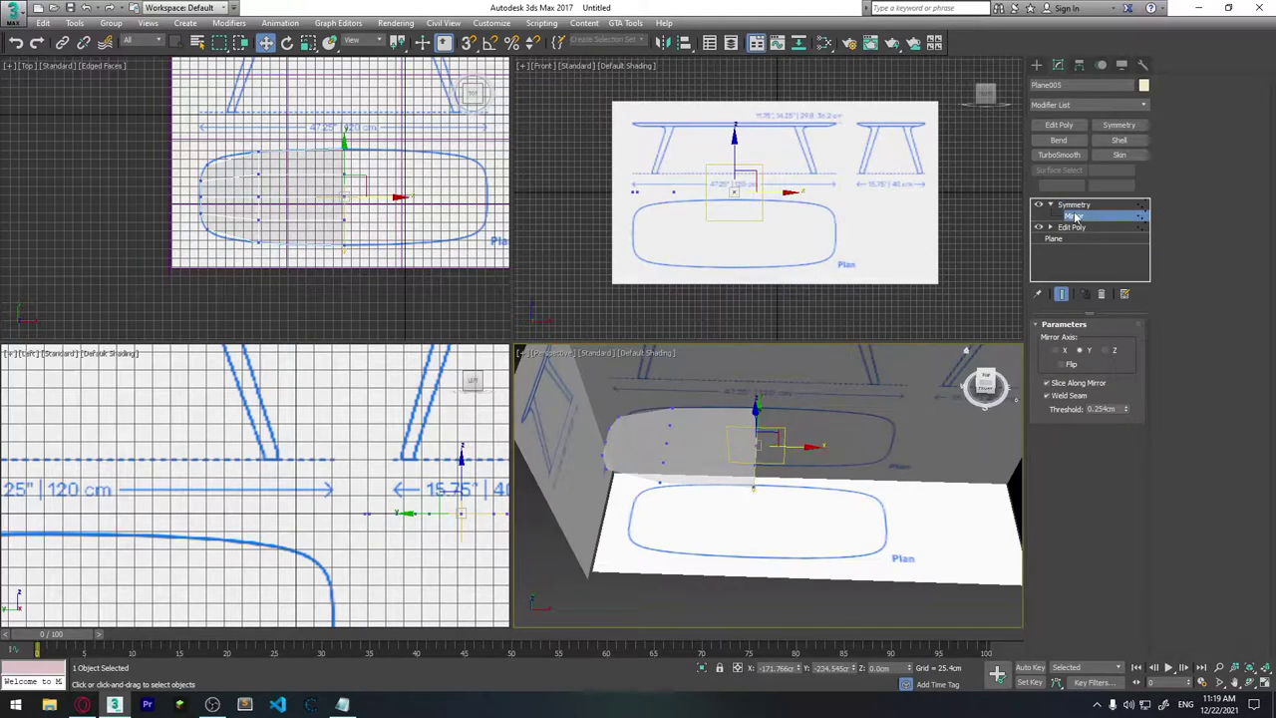
mouse_move(802, 449)
alt+middle_down()
mouse_move(798, 420)
mouse_move(803, 446)
alt+middle_up()
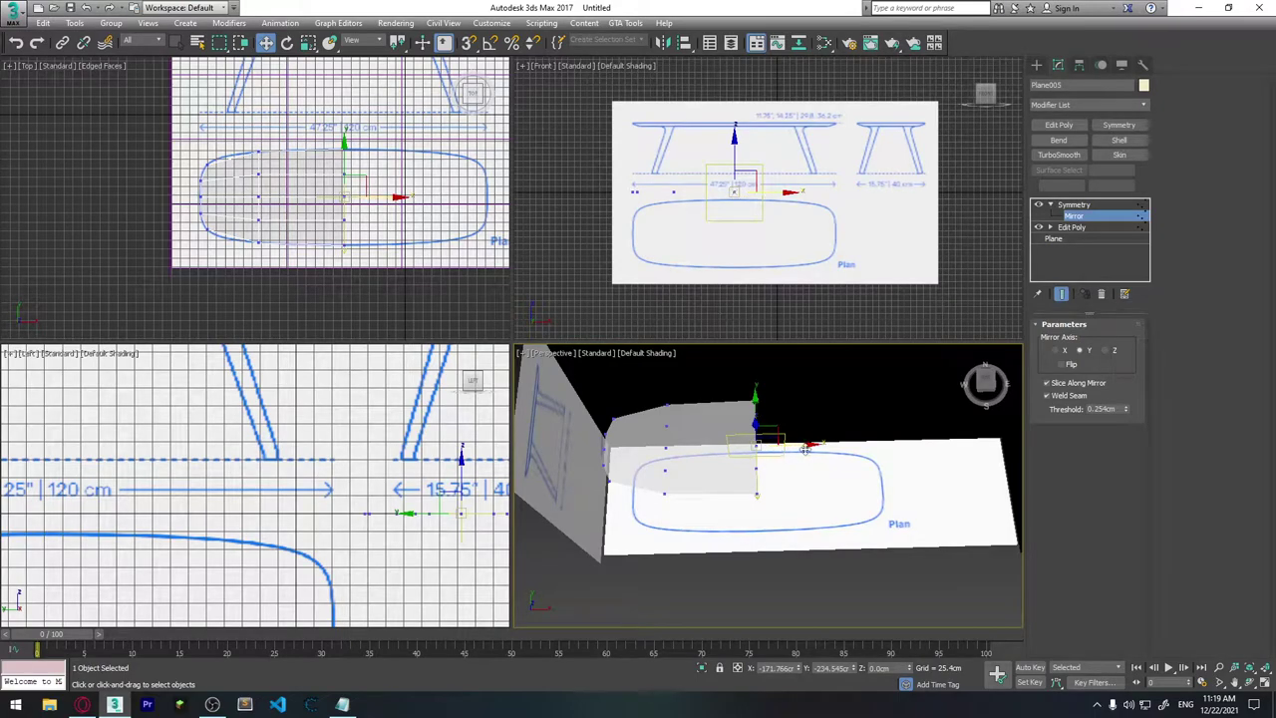
click(1059, 352)
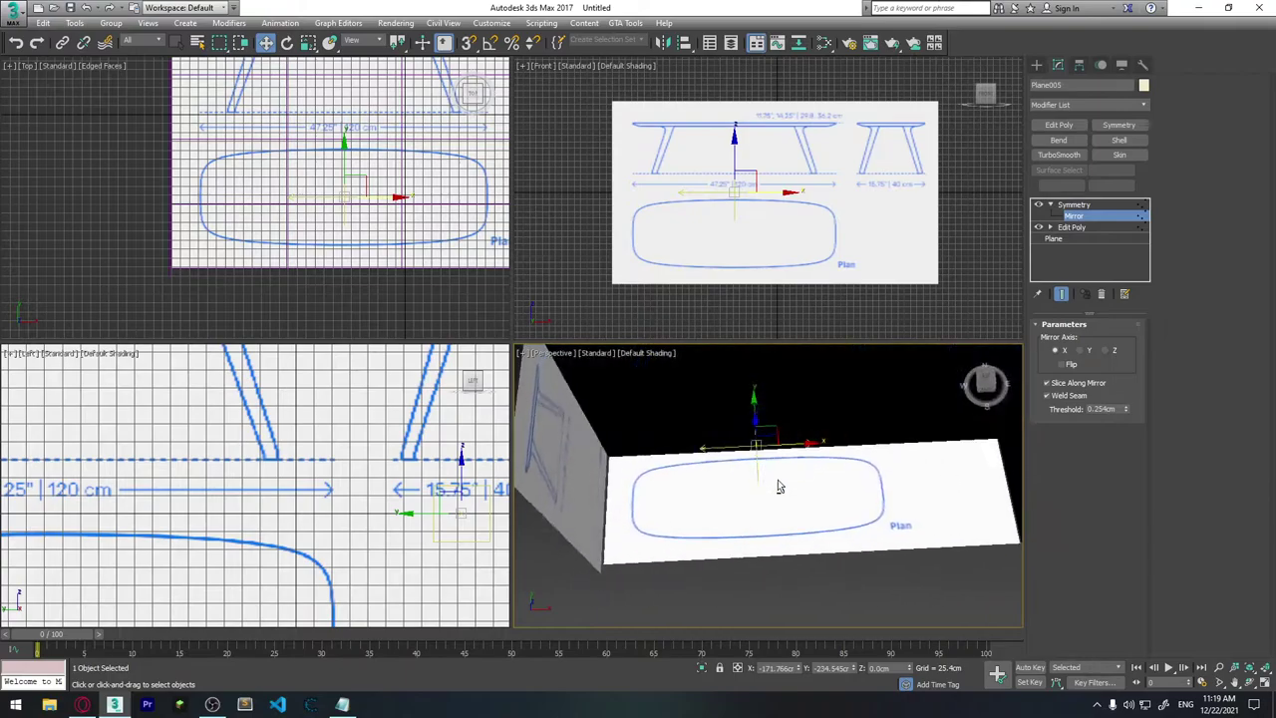
click(1047, 383)
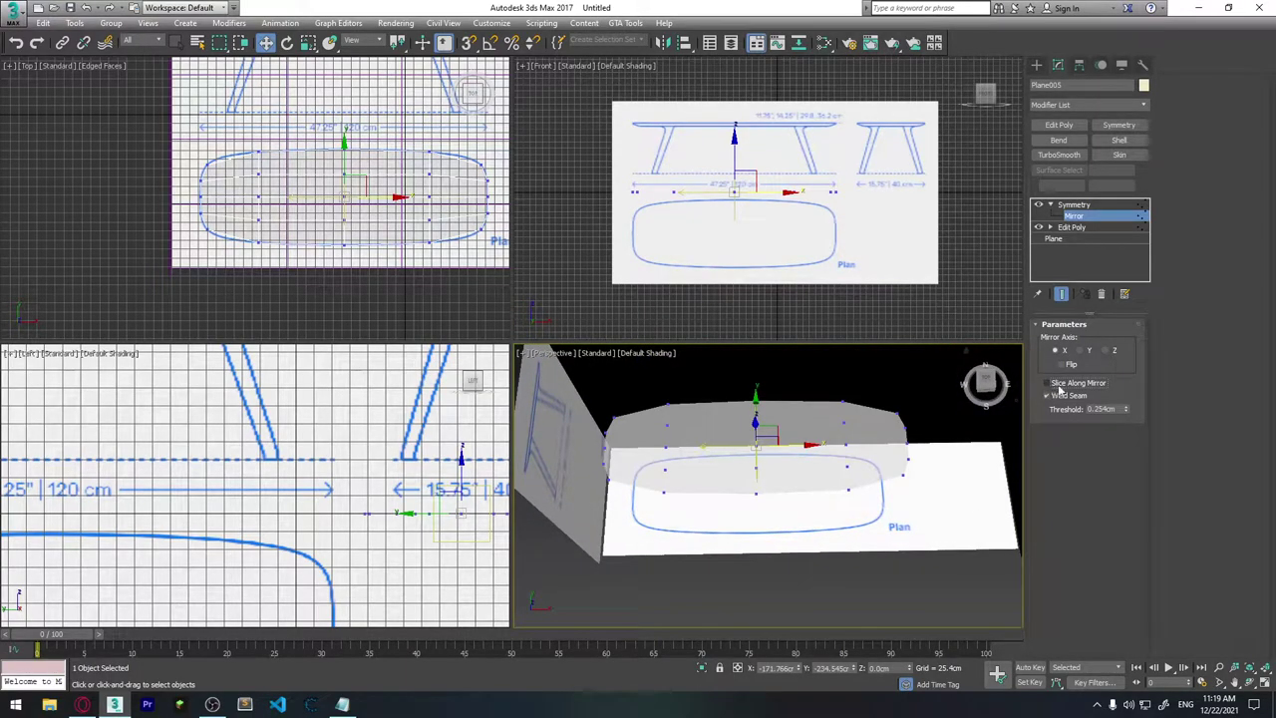
mouse_move(878, 439)
alt+middle_down()
mouse_move(824, 471)
mouse_move(826, 486)
alt+middle_up()
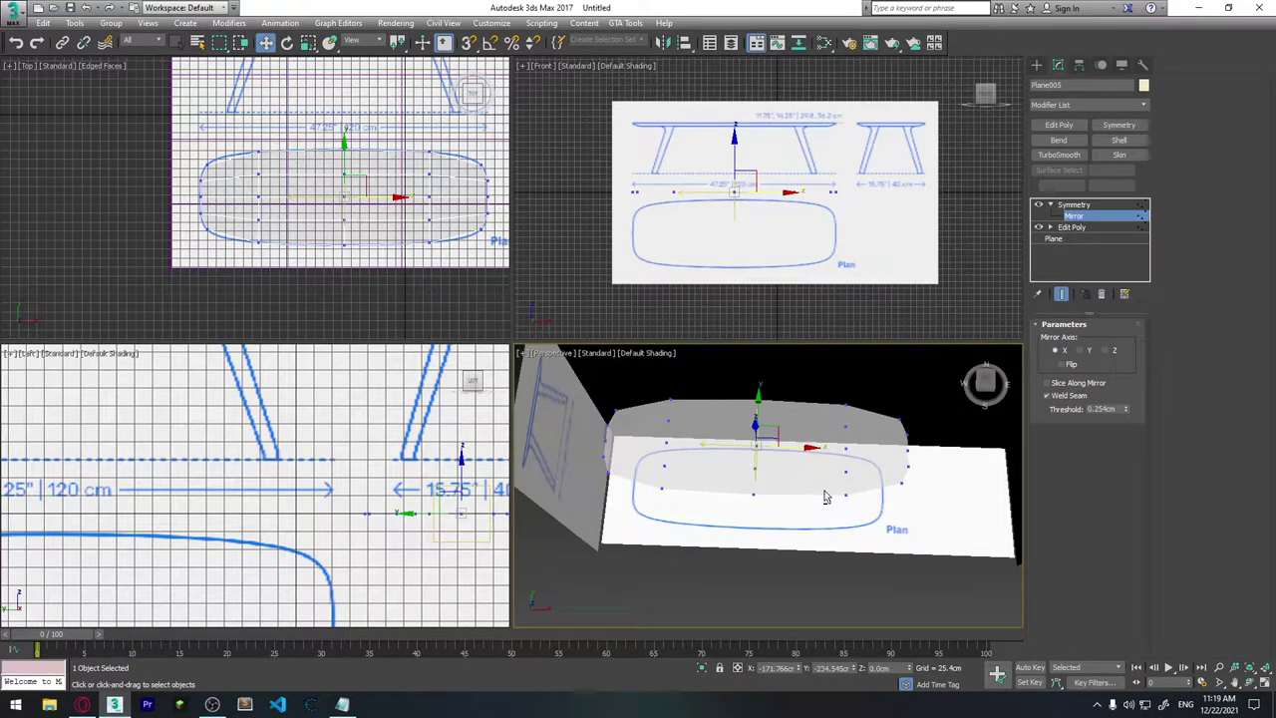
click(1074, 227)
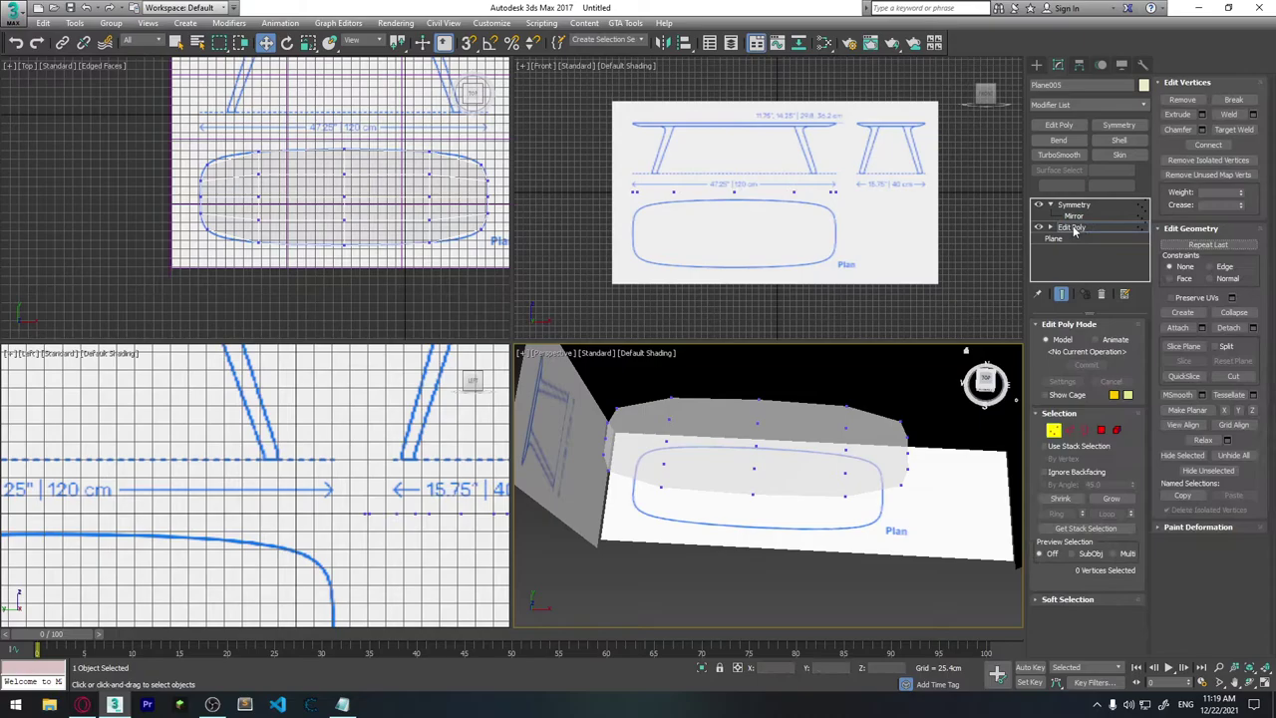
Step: Turn on Show End Result and maximize the Top view on the tabletop
click(1063, 295)
middle_drag(406, 224, 392, 228)
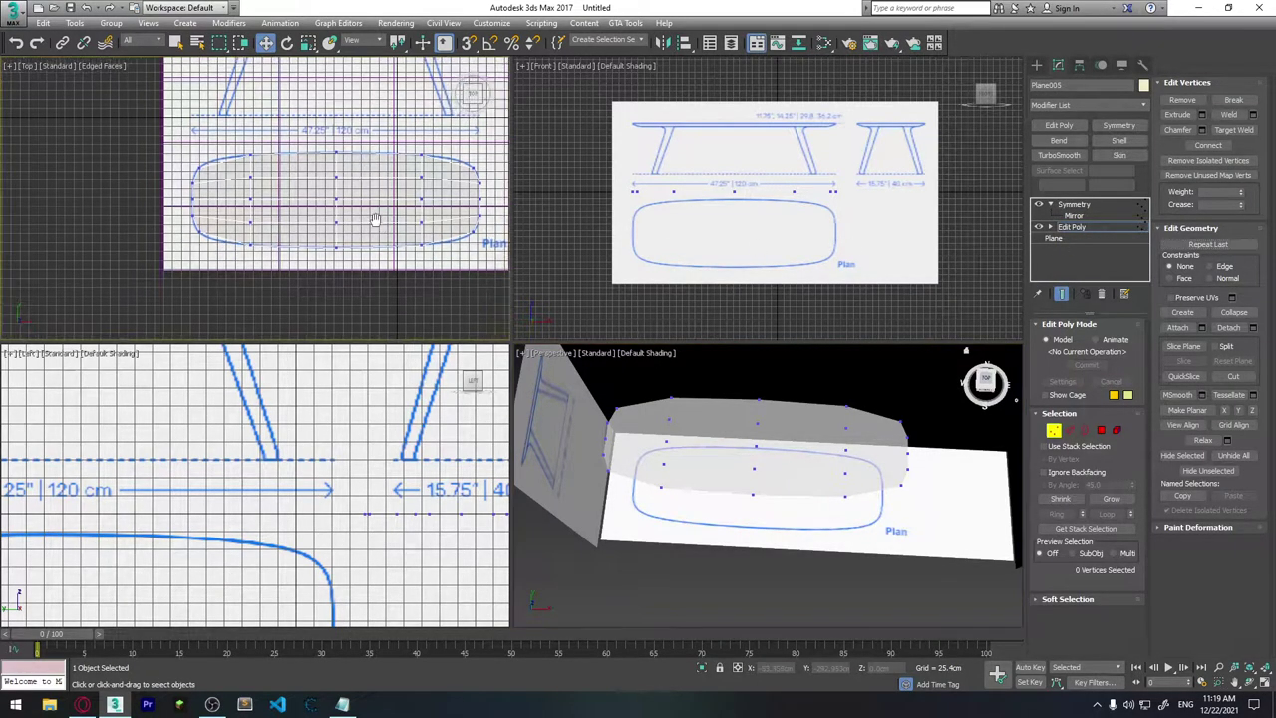
key(alt+w)
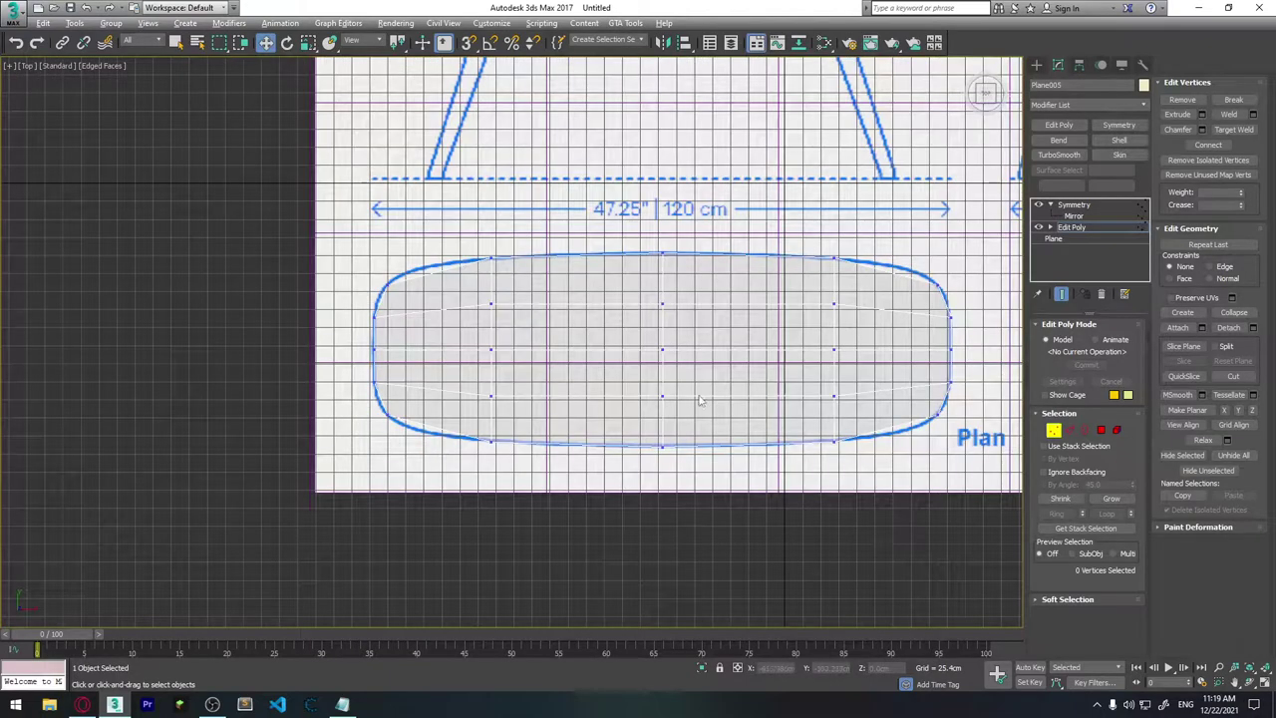
scroll(703, 399, down, 1)
click(1063, 295)
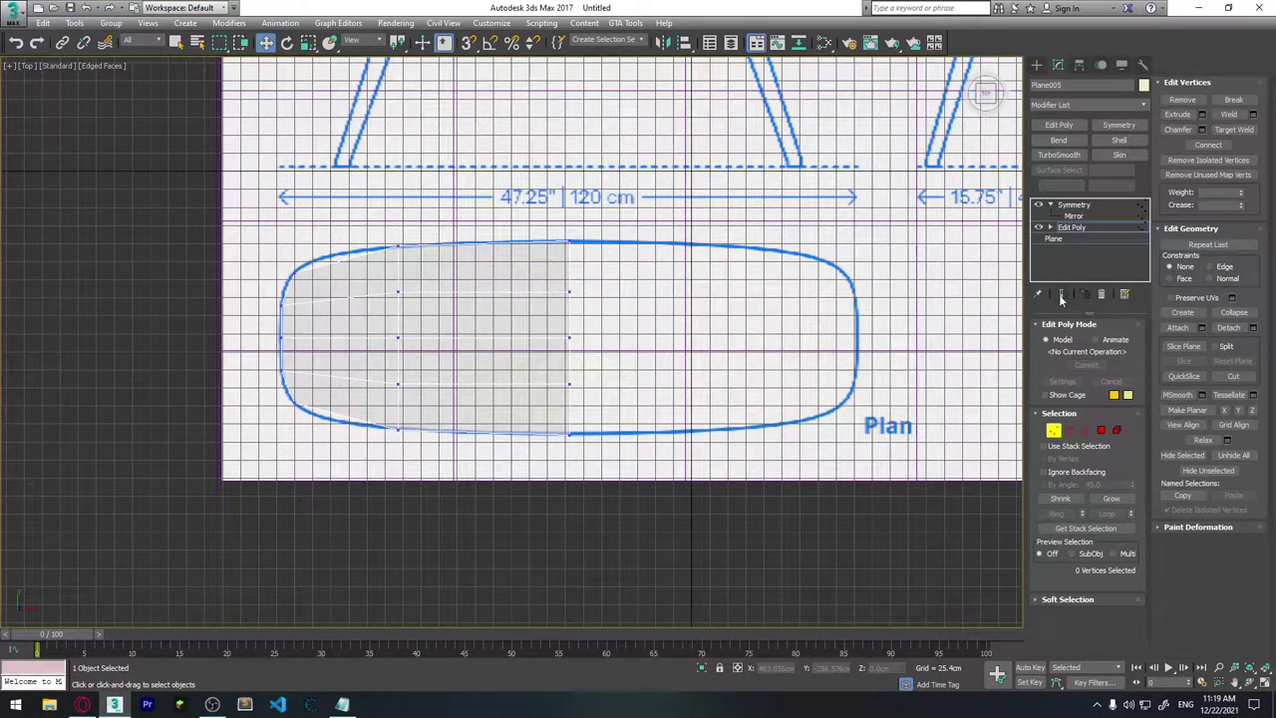
click(1063, 295)
scroll(429, 322, up, 3)
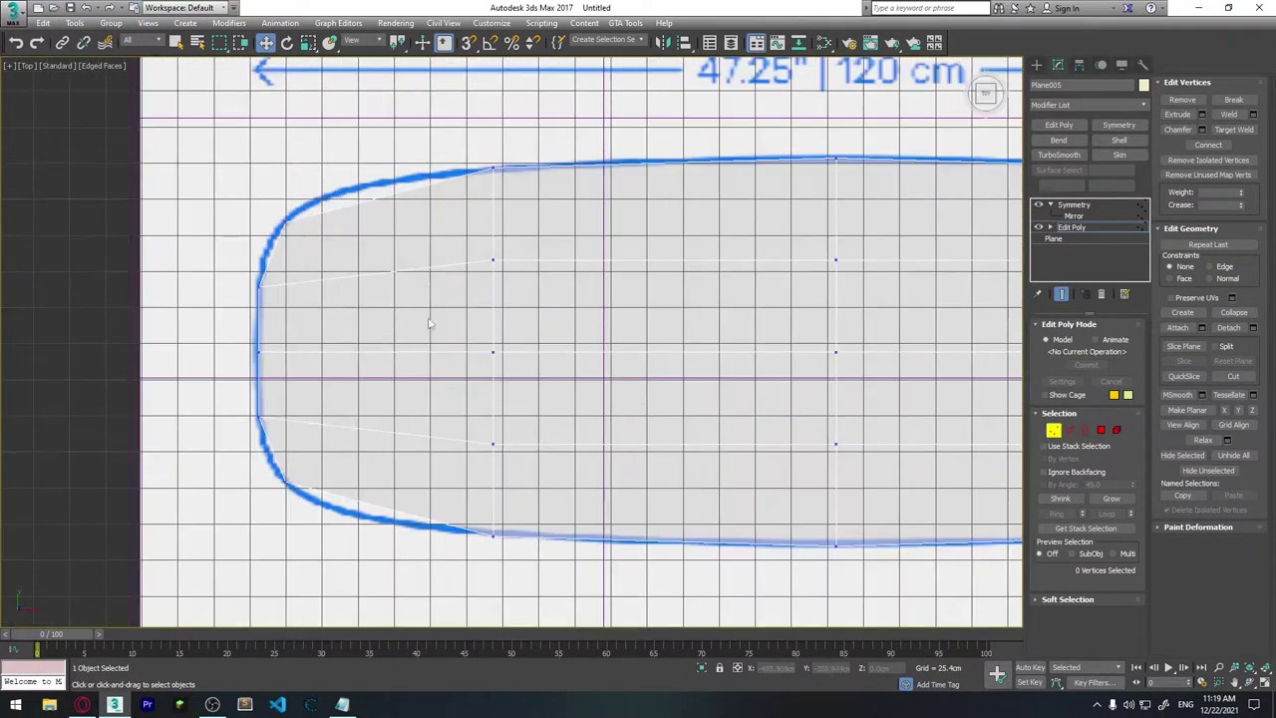
scroll(429, 322, up, 1)
scroll(484, 334, down, 3)
scroll(439, 320, up, 1)
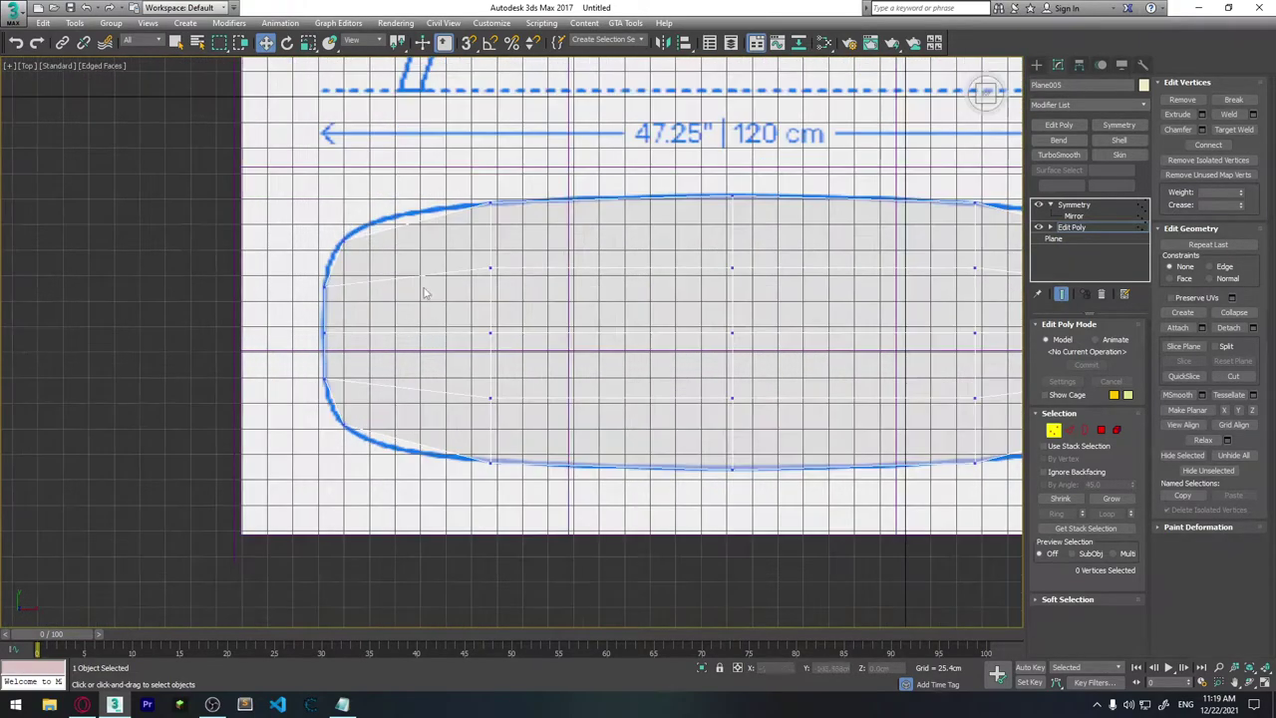
Step: Connect the five horizontal edges near the left end with one segment
click(1070, 430)
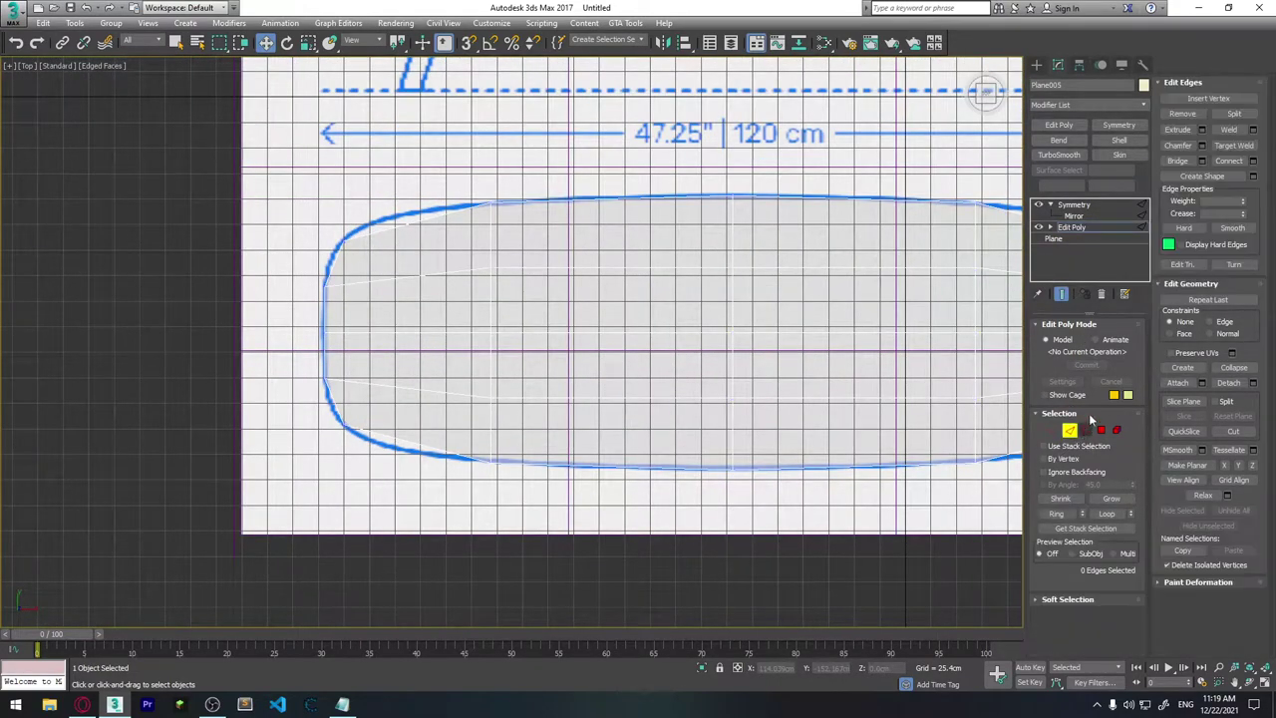
drag(420, 204, 401, 503)
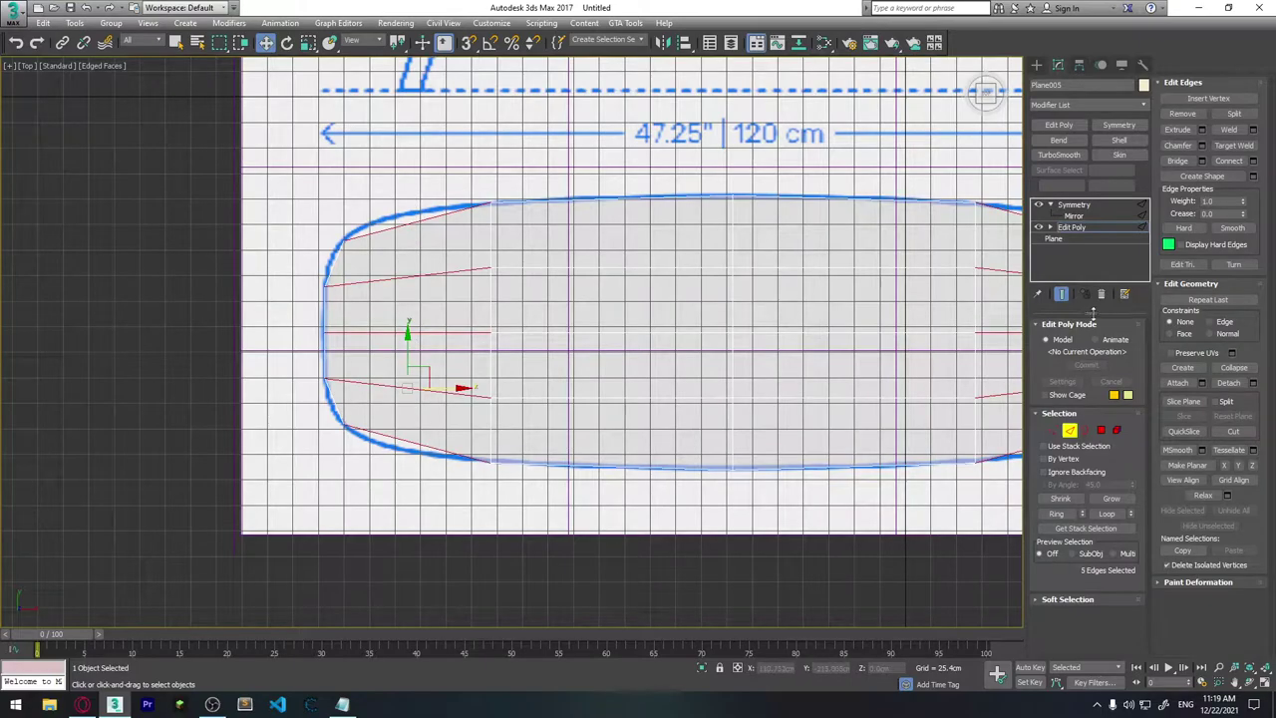
click(1254, 161)
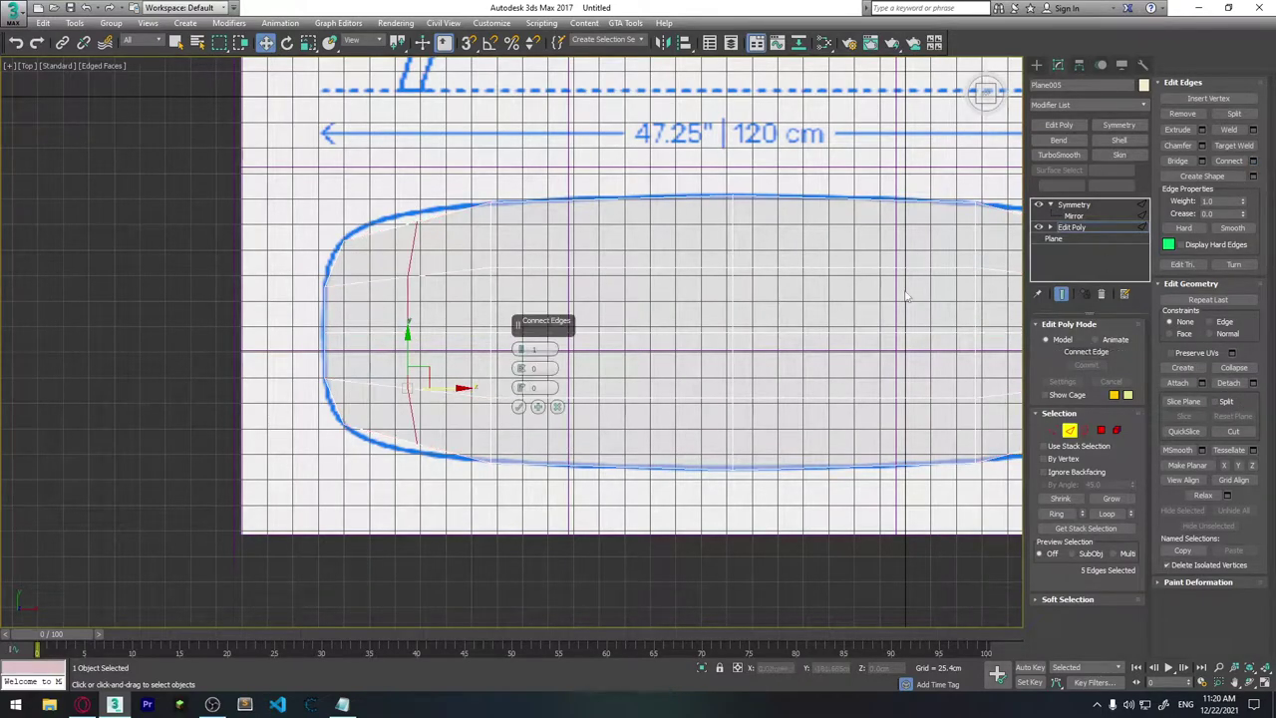
click(520, 409)
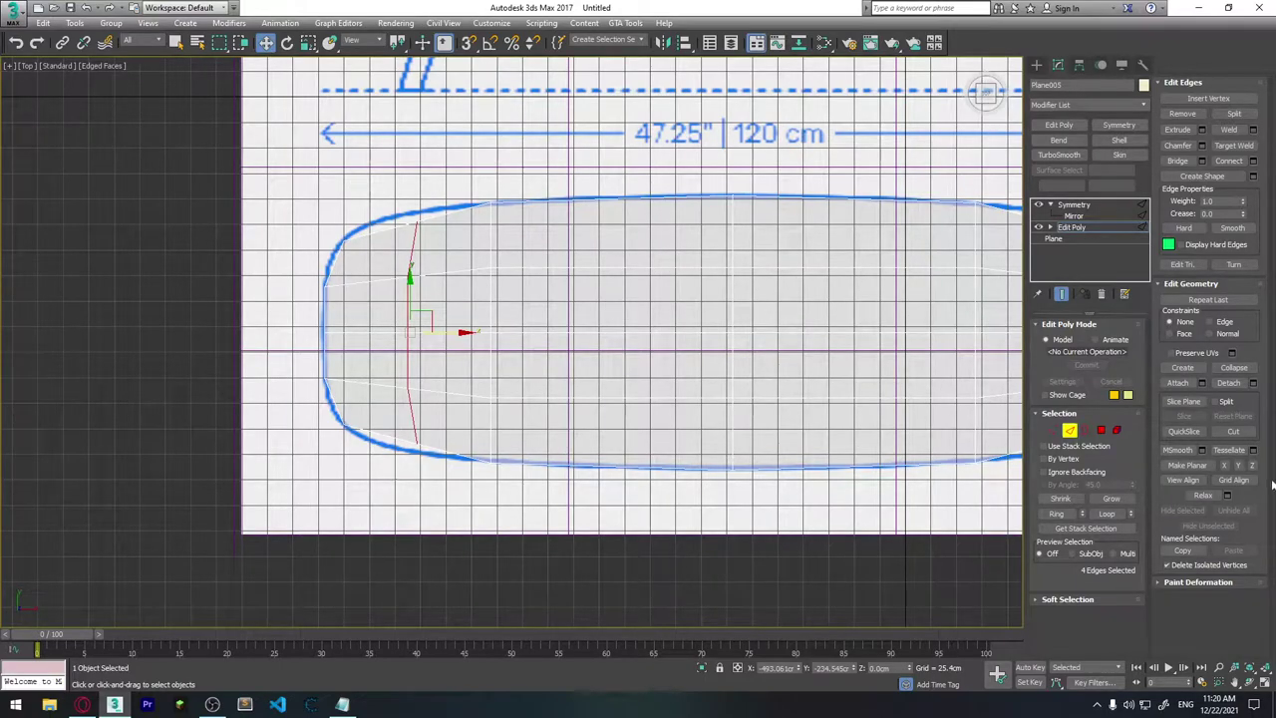
Step: Make the new edge loop planar in X and stretch it vertically to the outline
click(1224, 466)
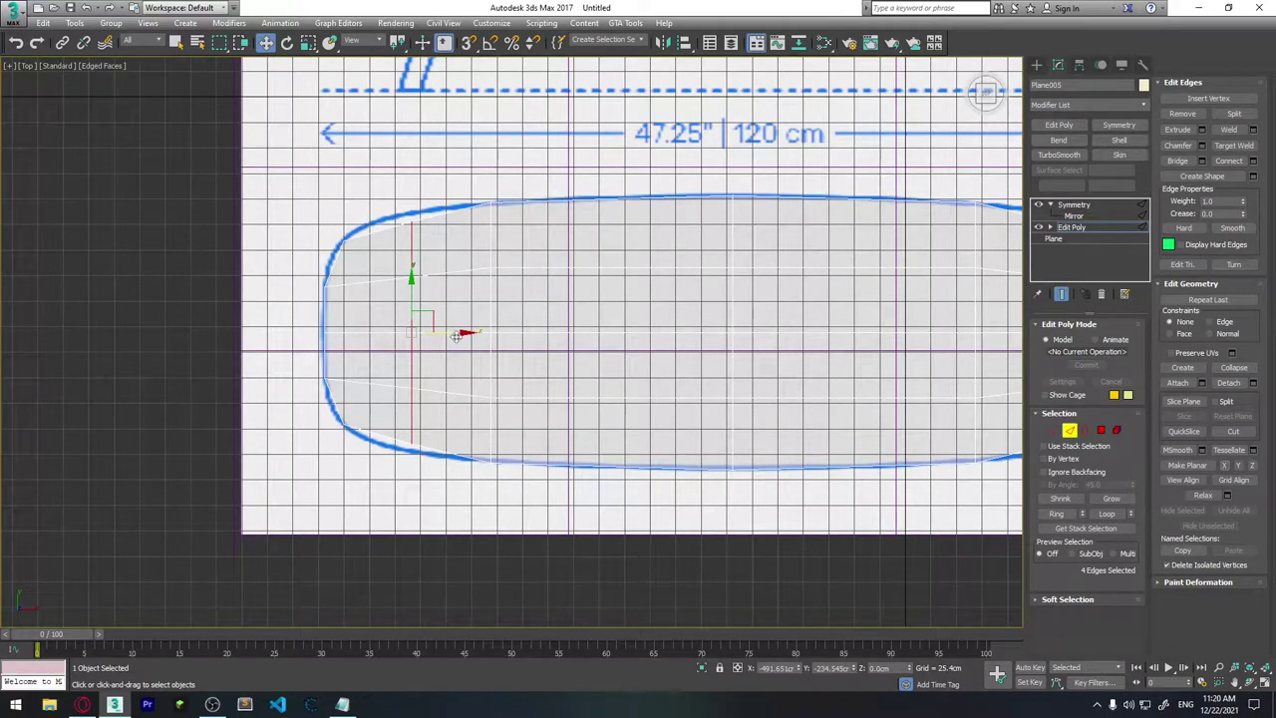
key(ctrl+z)
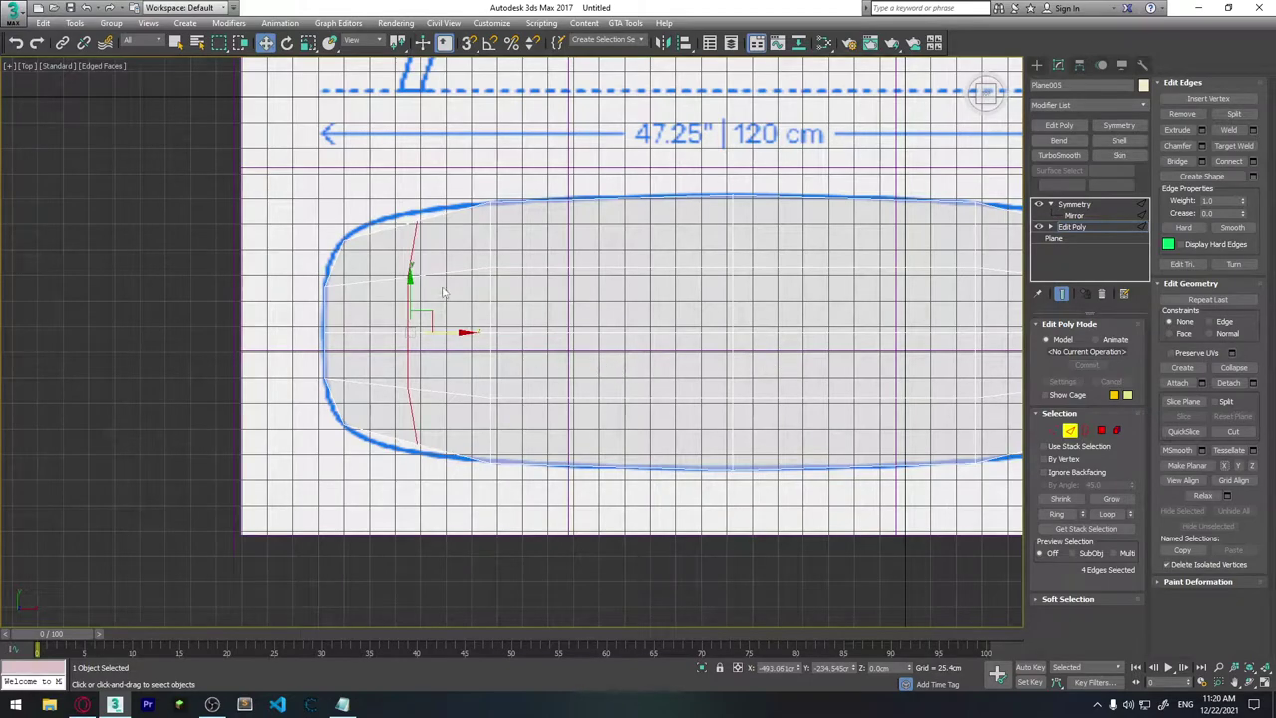
click(1225, 466)
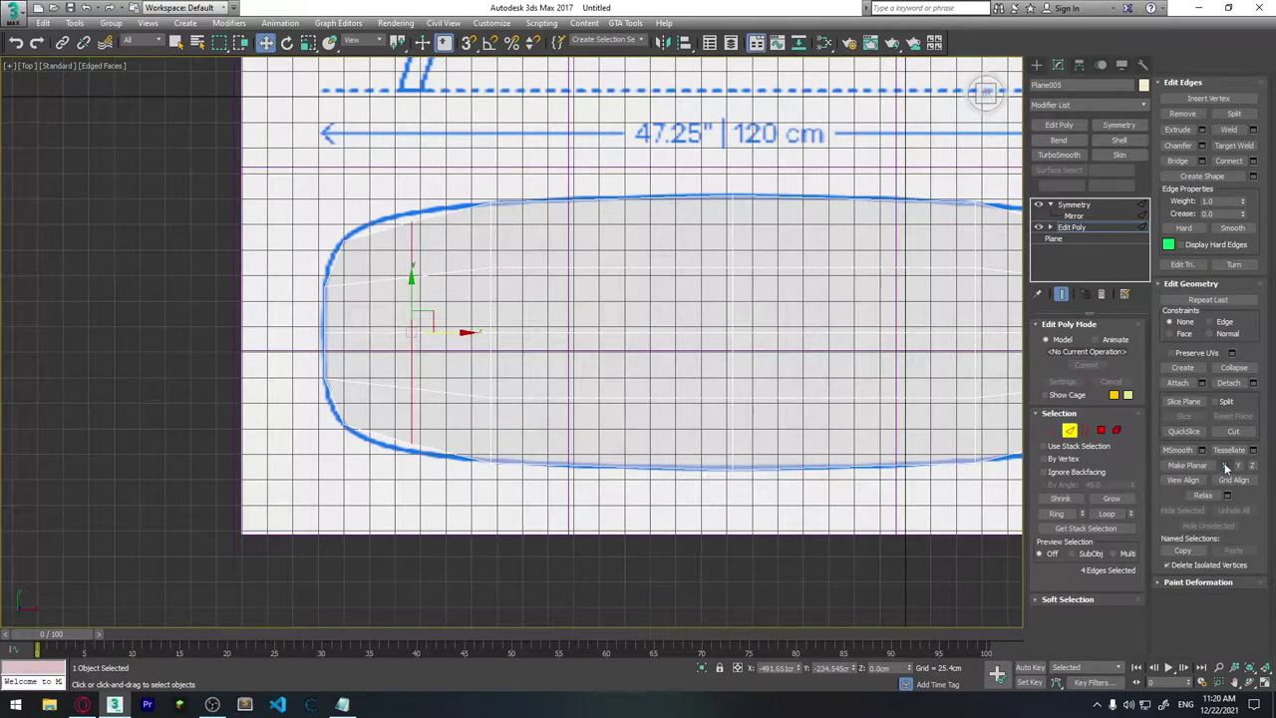
key(r)
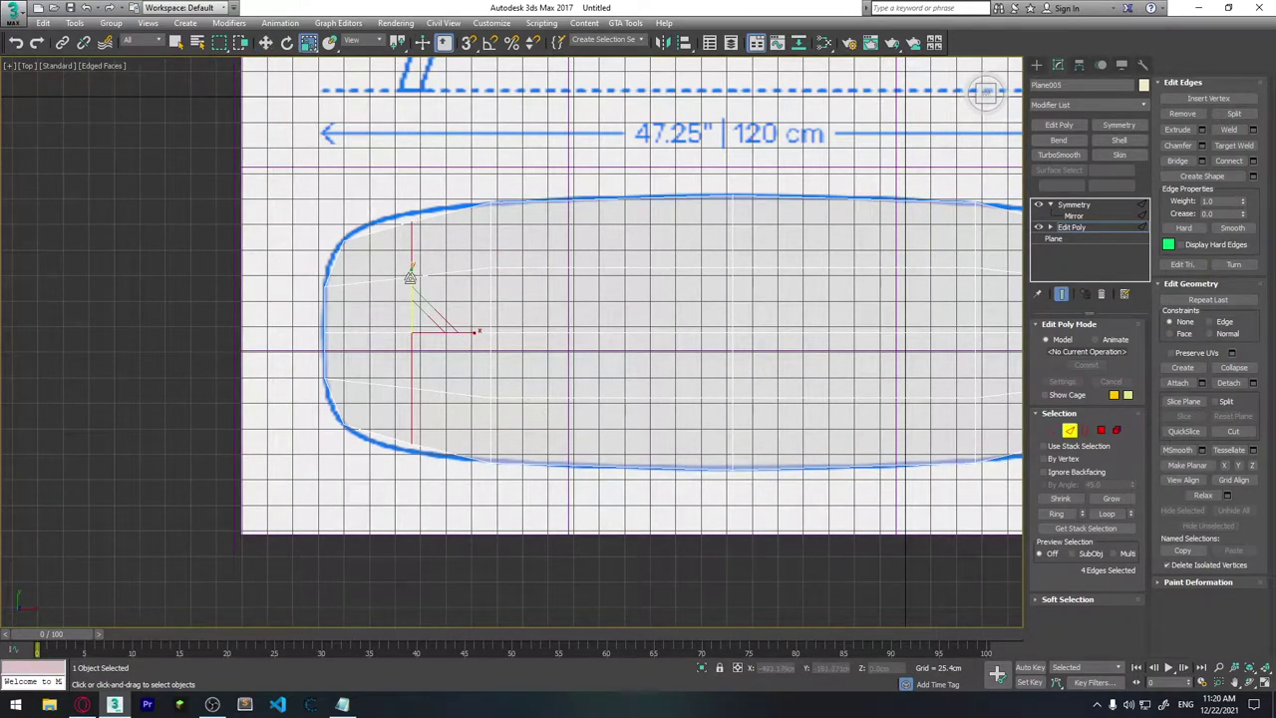
drag(409, 277, 408, 273)
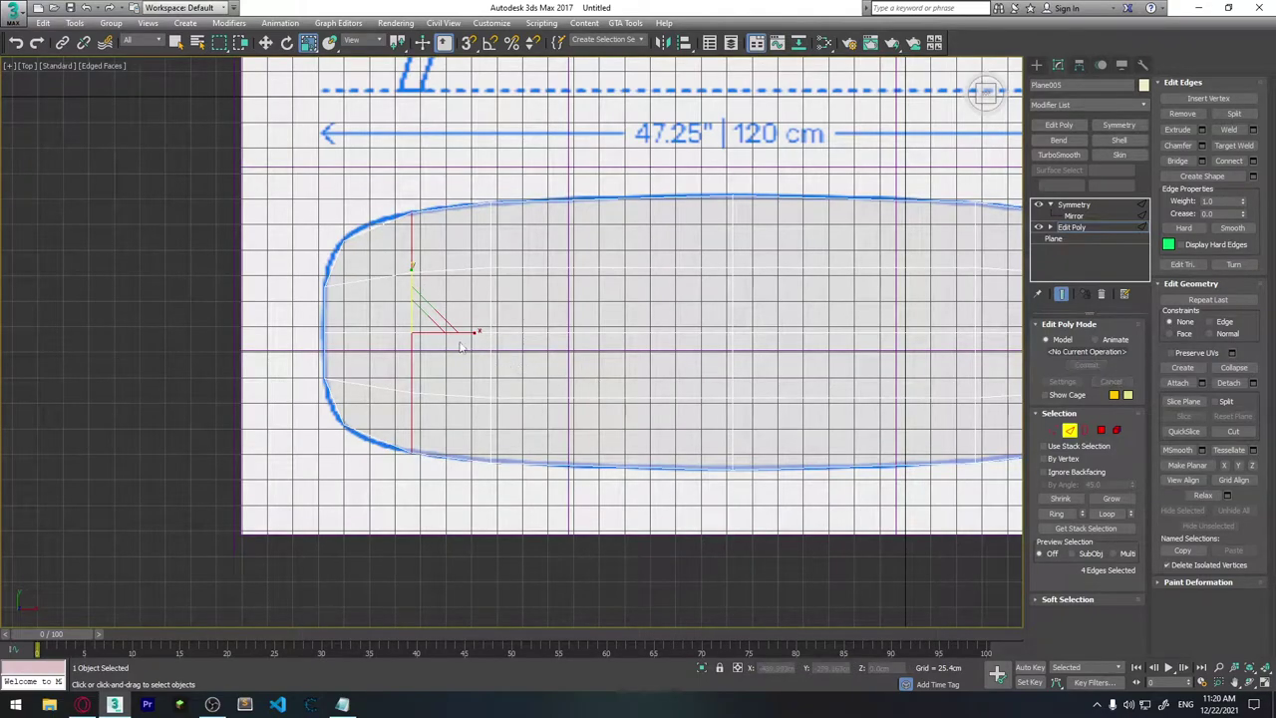
middle_drag(416, 322, 451, 293)
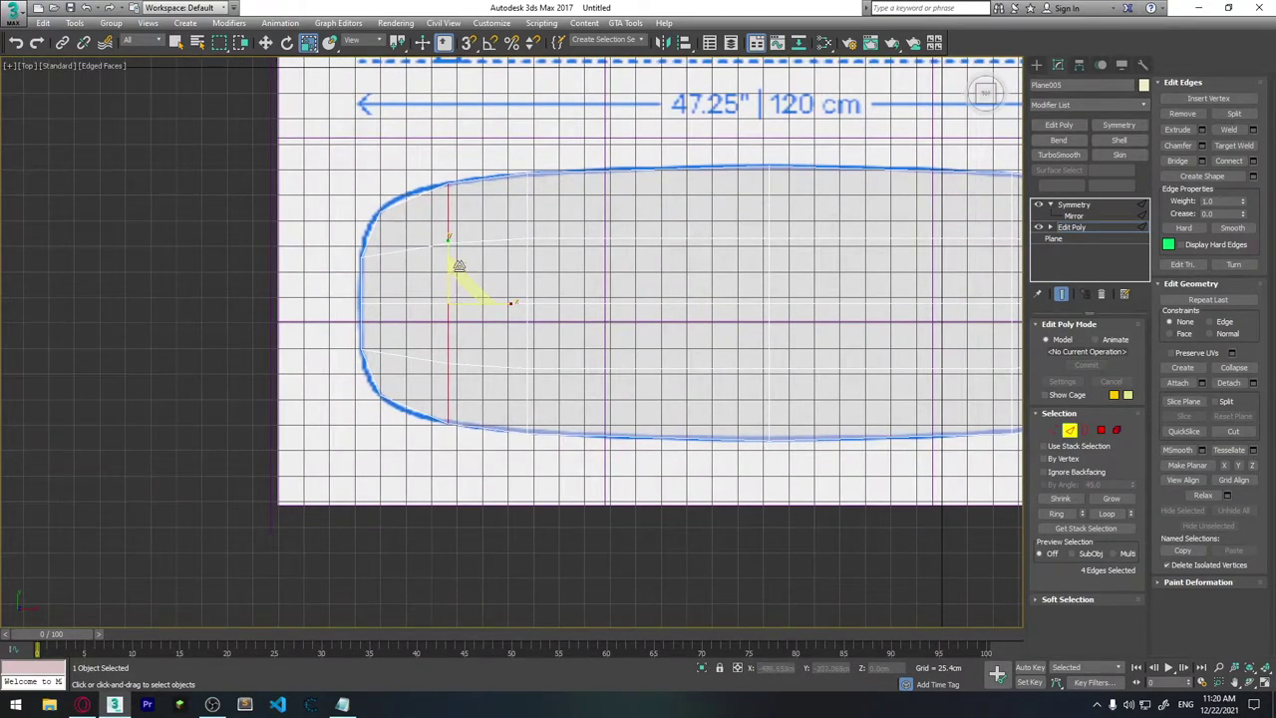
Step: Connect the left-end edges again, then flatten and slightly scale the second loop
click(419, 208)
drag(419, 205, 419, 427)
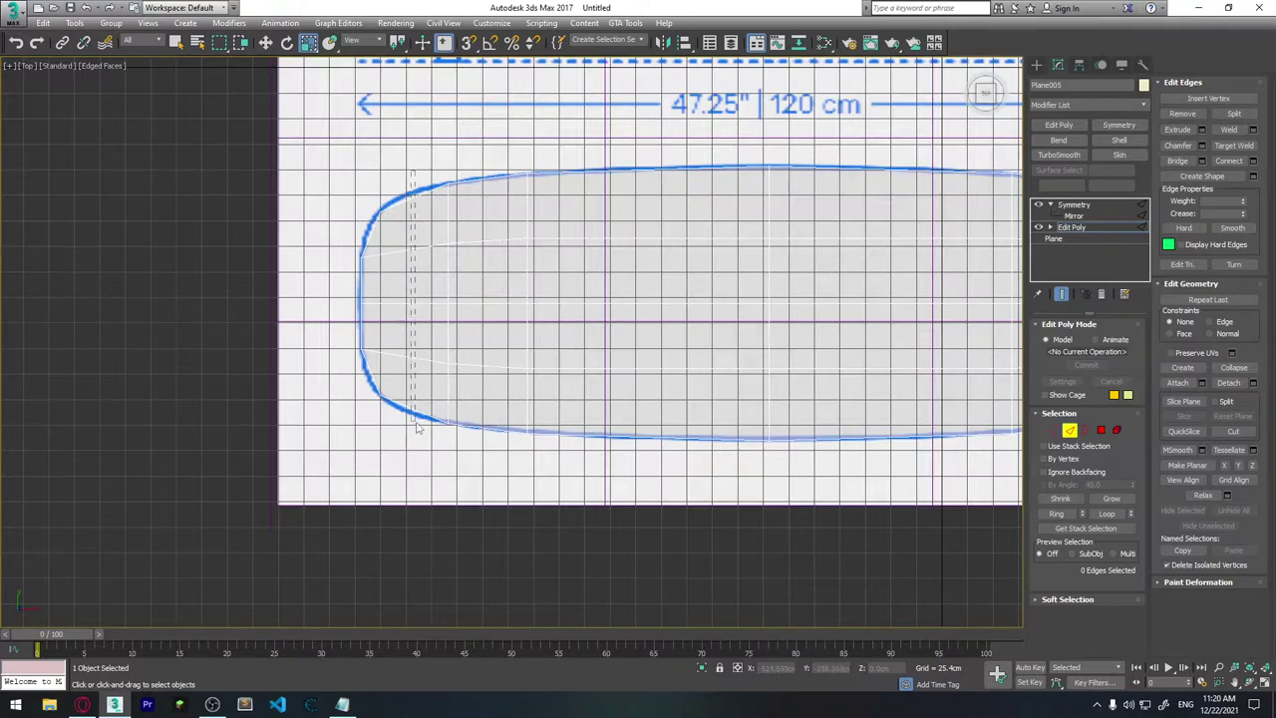
click(1253, 161)
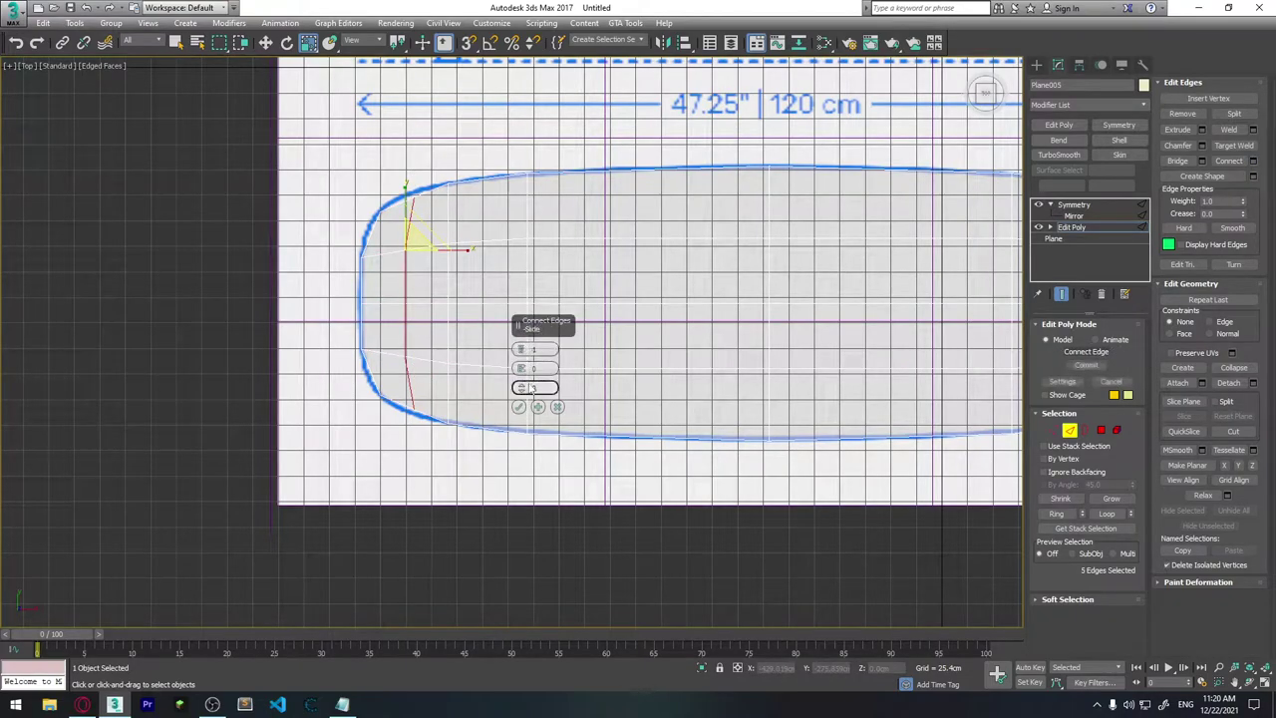
click(520, 409)
click(1225, 466)
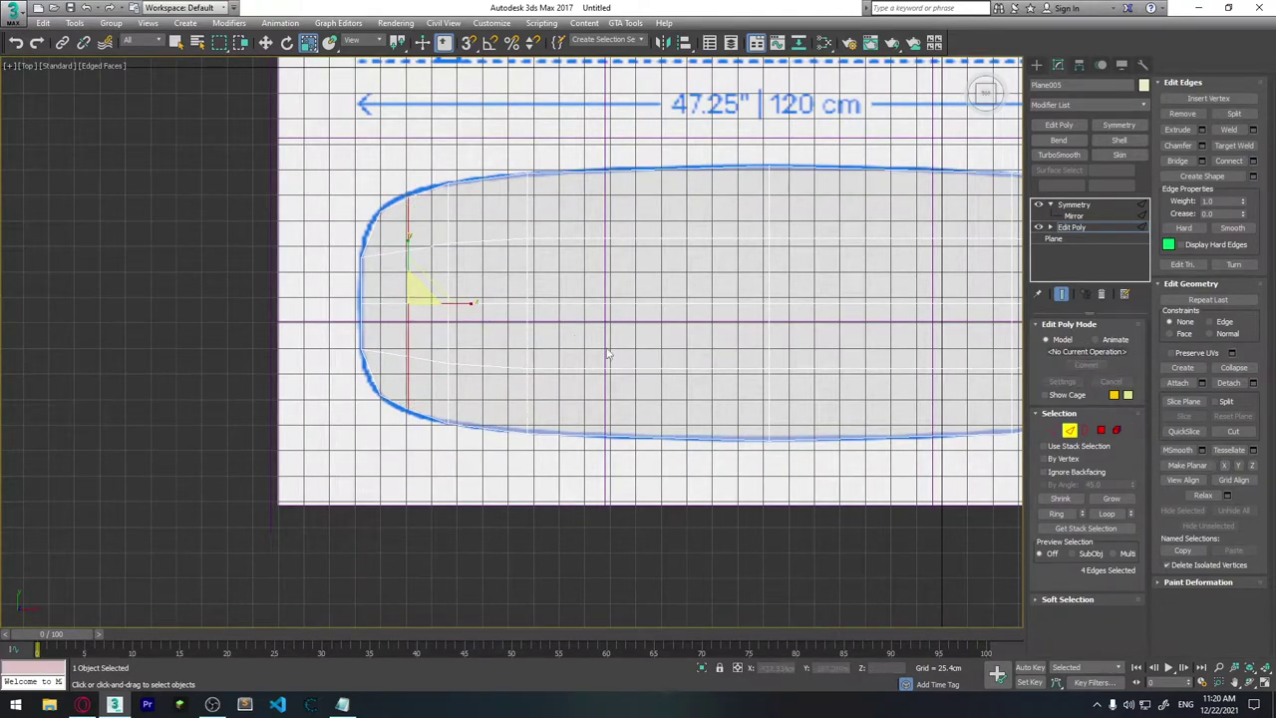
drag(409, 252, 408, 251)
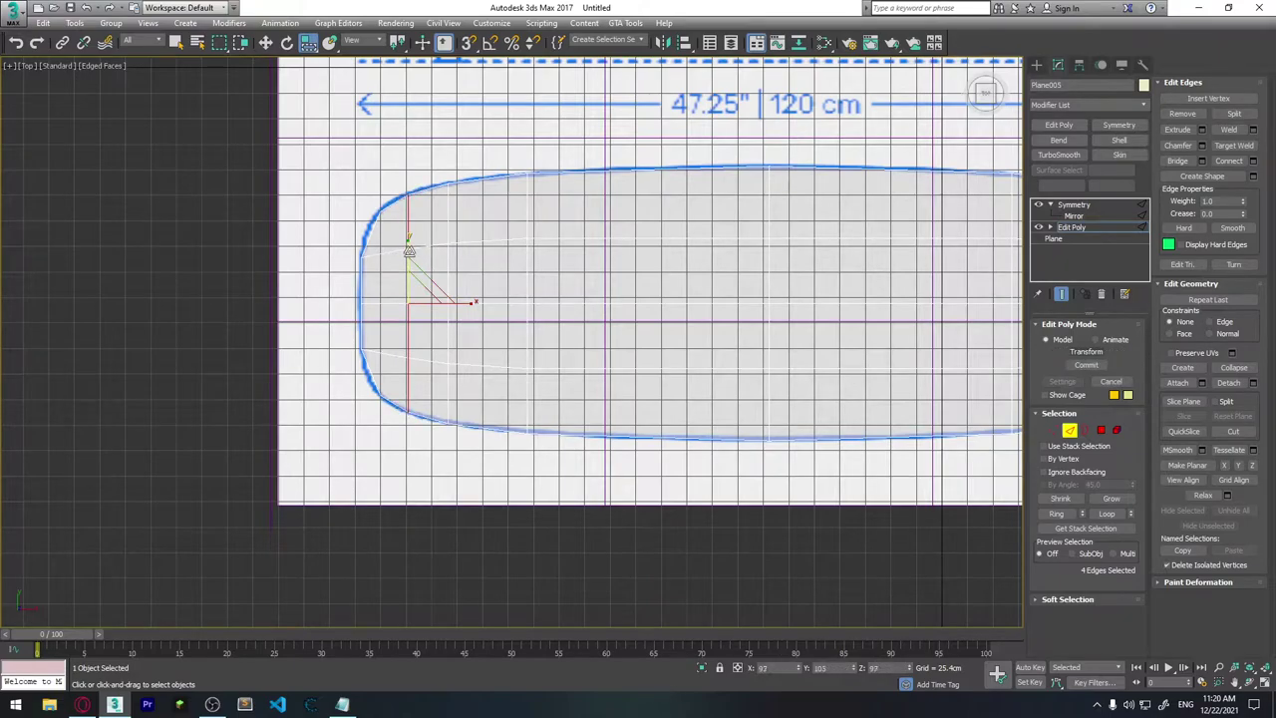
middle_drag(669, 328, 543, 318)
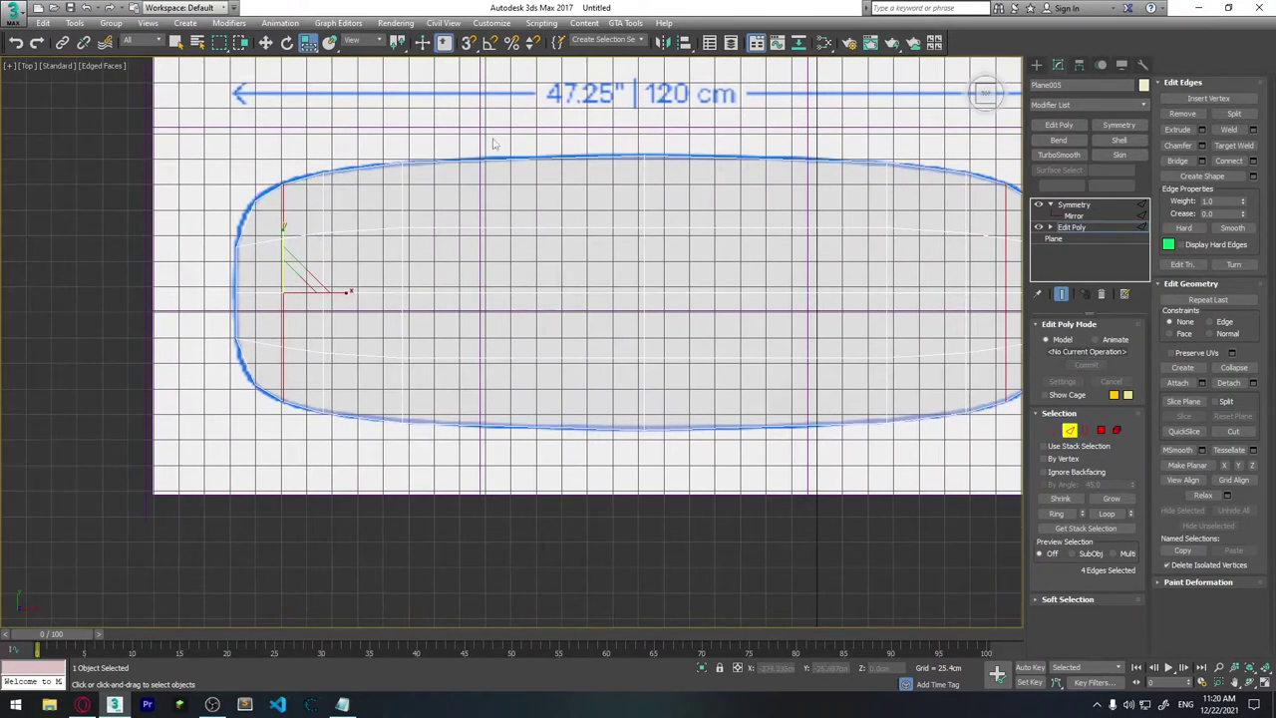
Step: Select five horizontal edges further along the top and connect them with 2 segments
click(493, 144)
drag(466, 132, 465, 439)
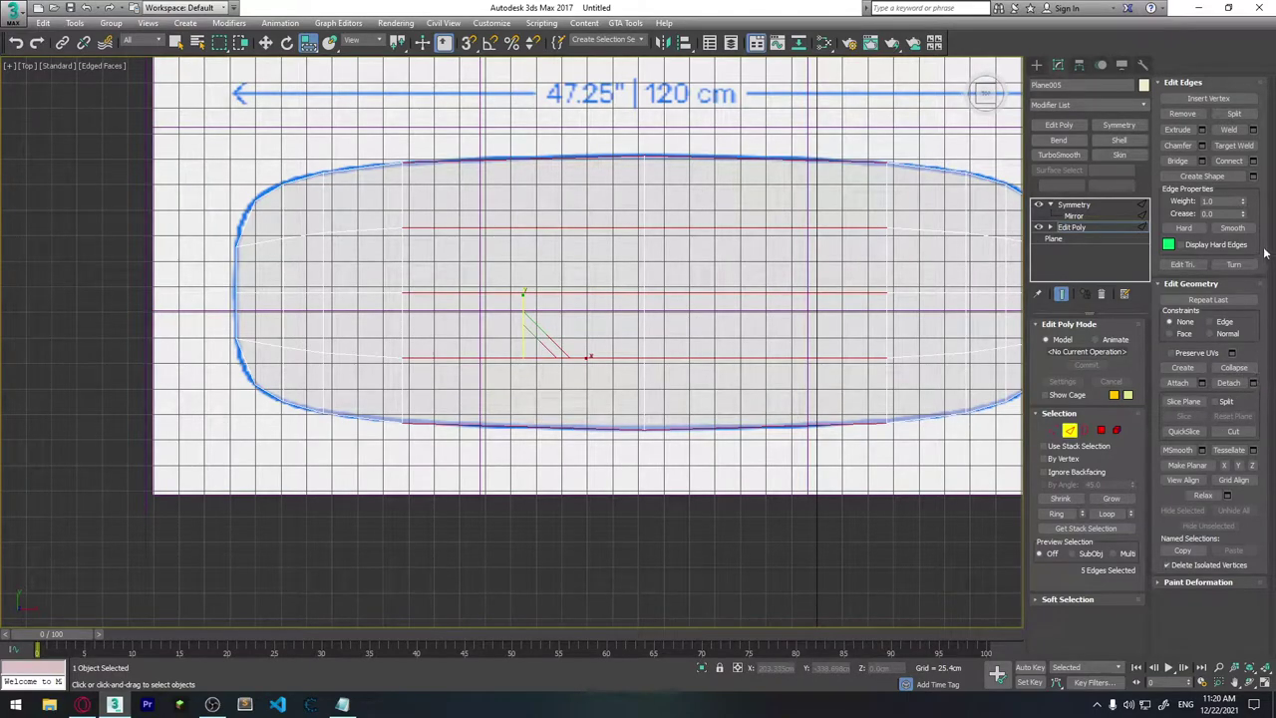
click(1256, 163)
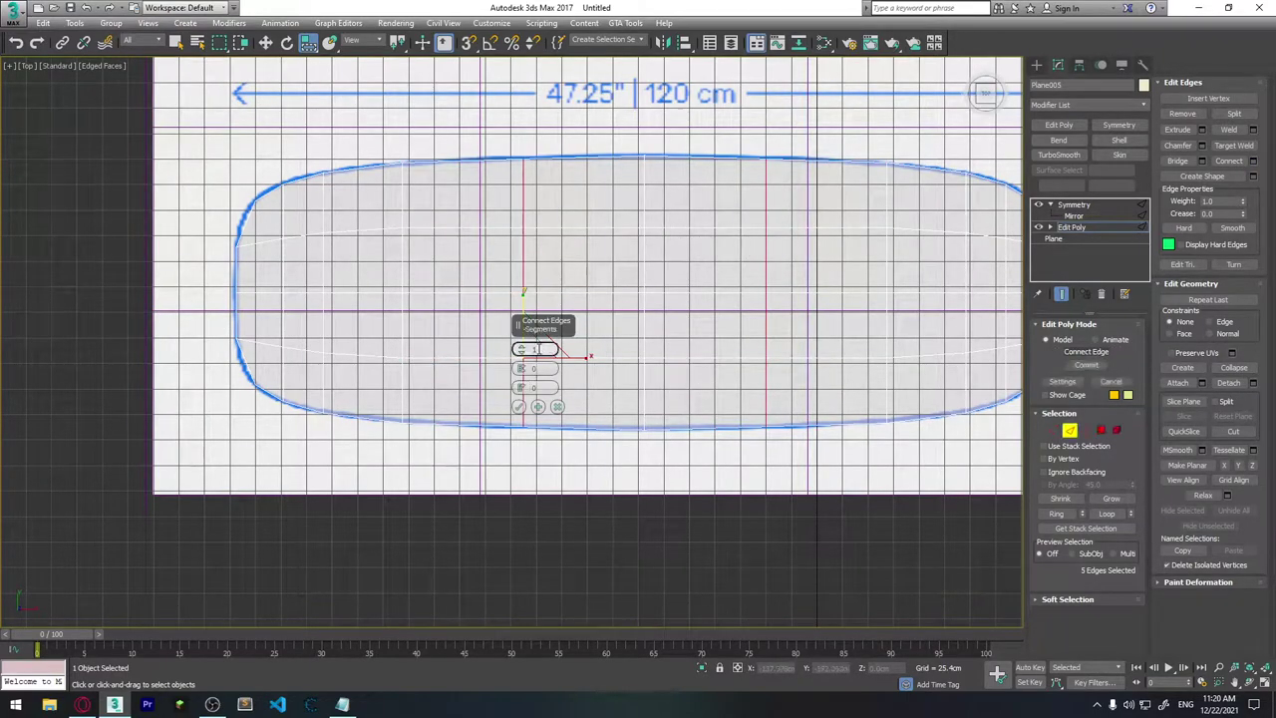
drag(522, 354, 521, 349)
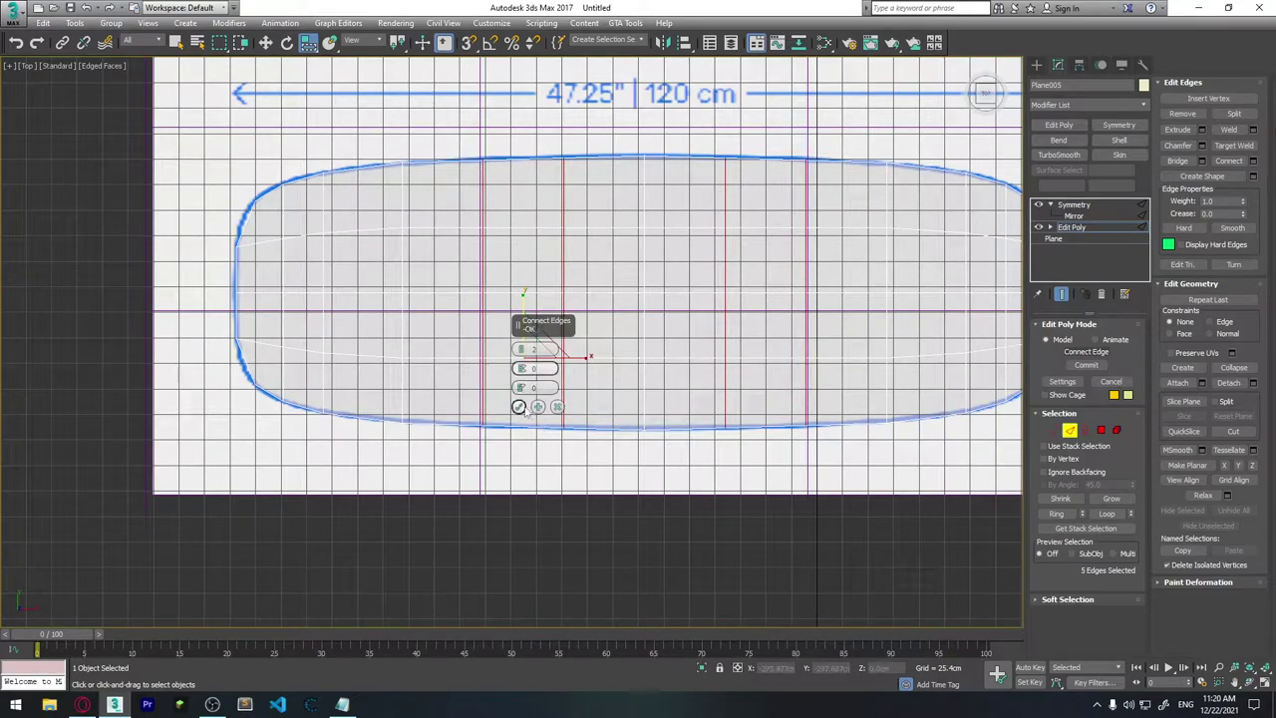
click(518, 407)
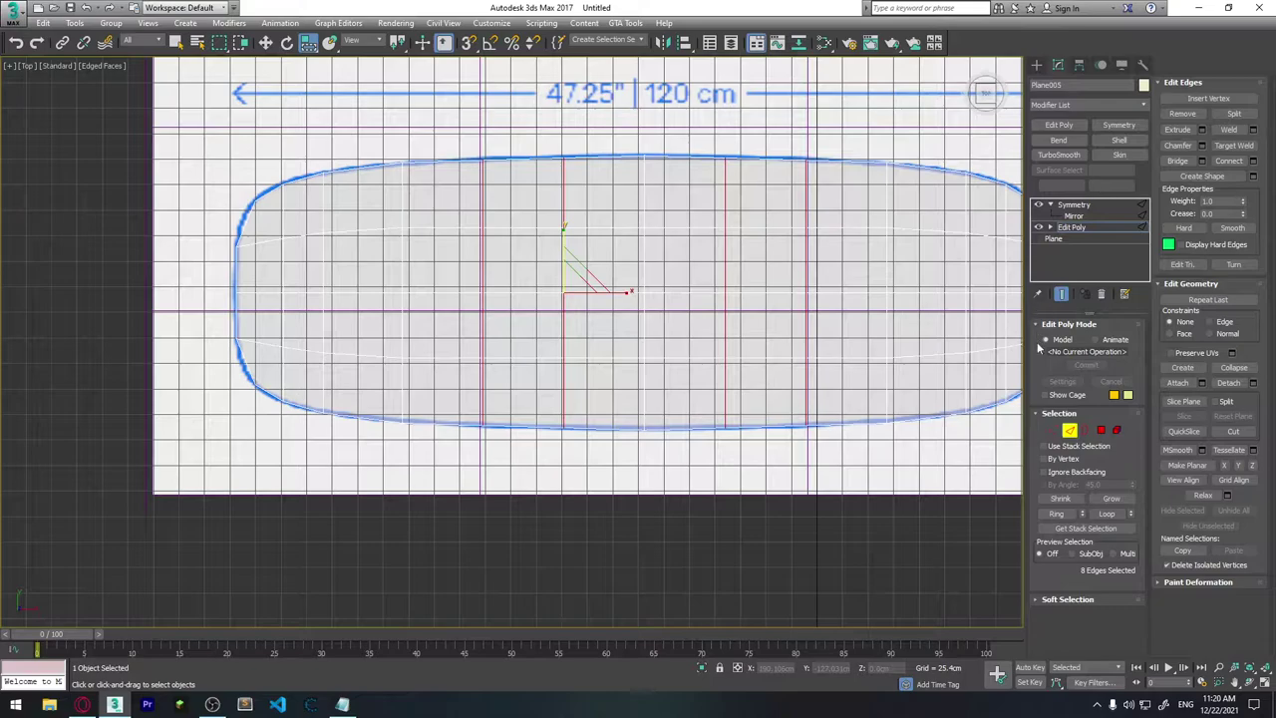
Step: In Vertex mode, scale three vertex columns in Y to fit the oval outline
click(1054, 429)
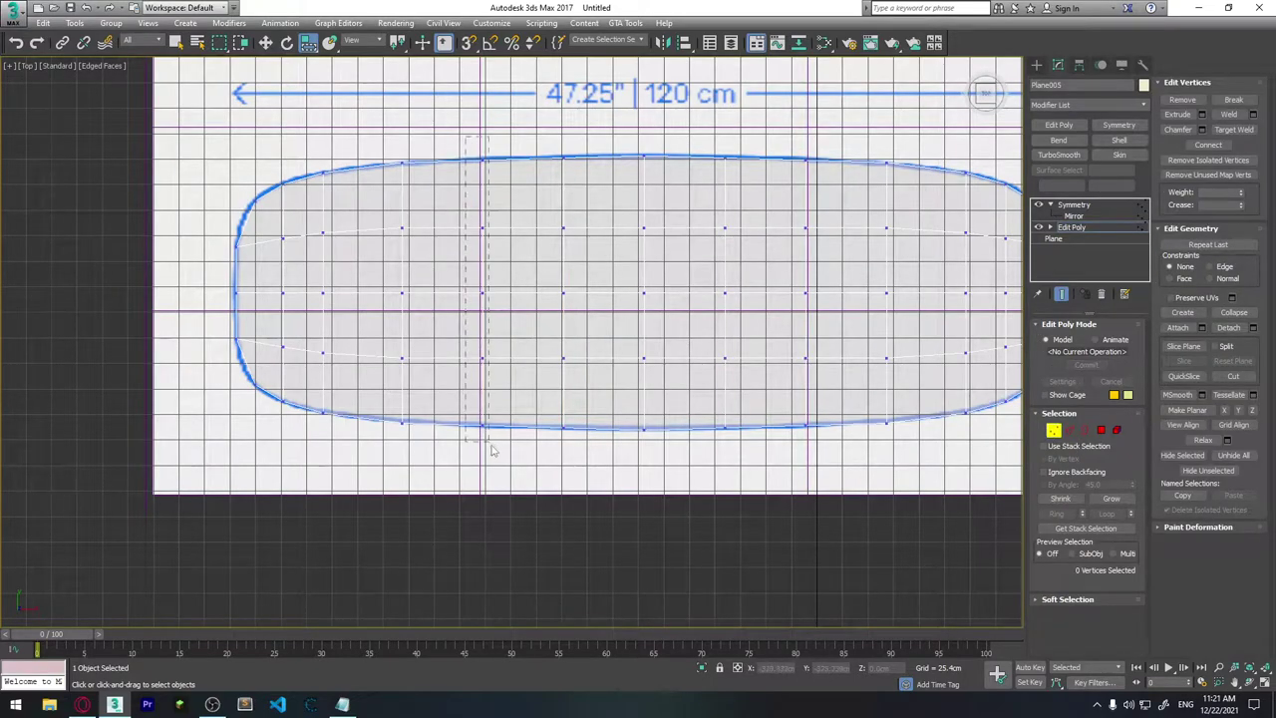
drag(504, 454, 504, 454)
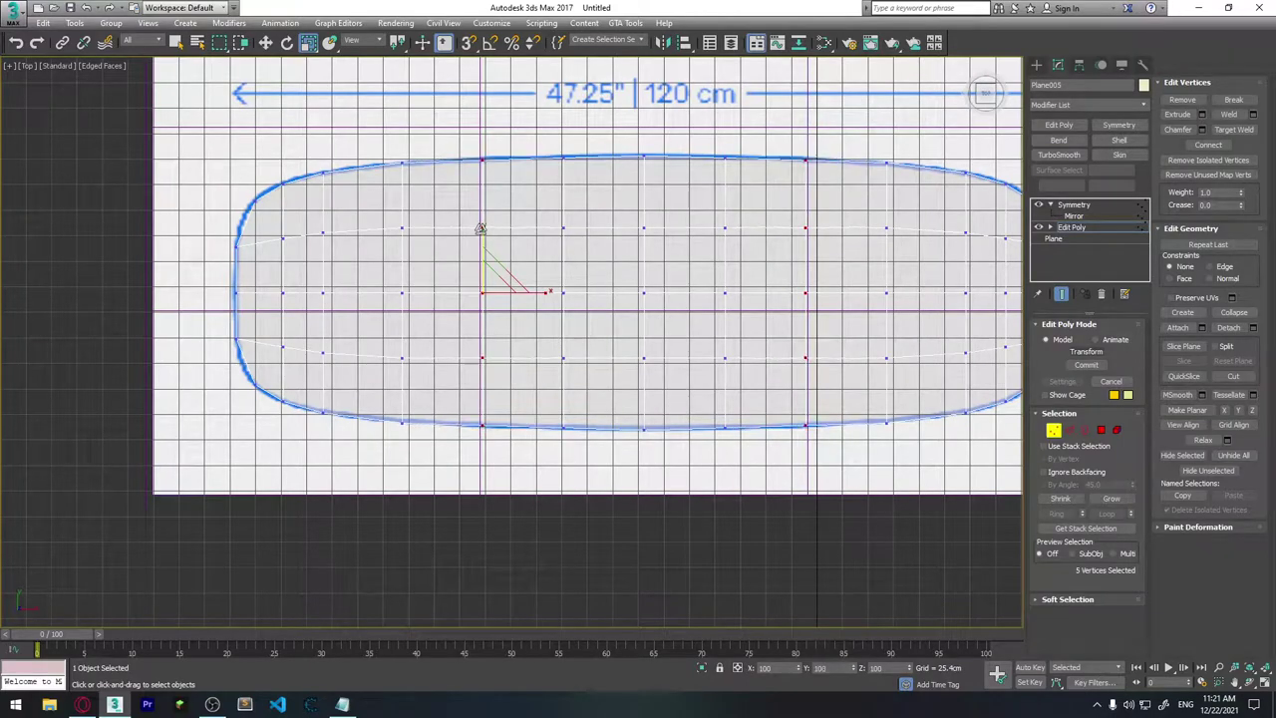
drag(482, 227, 483, 230)
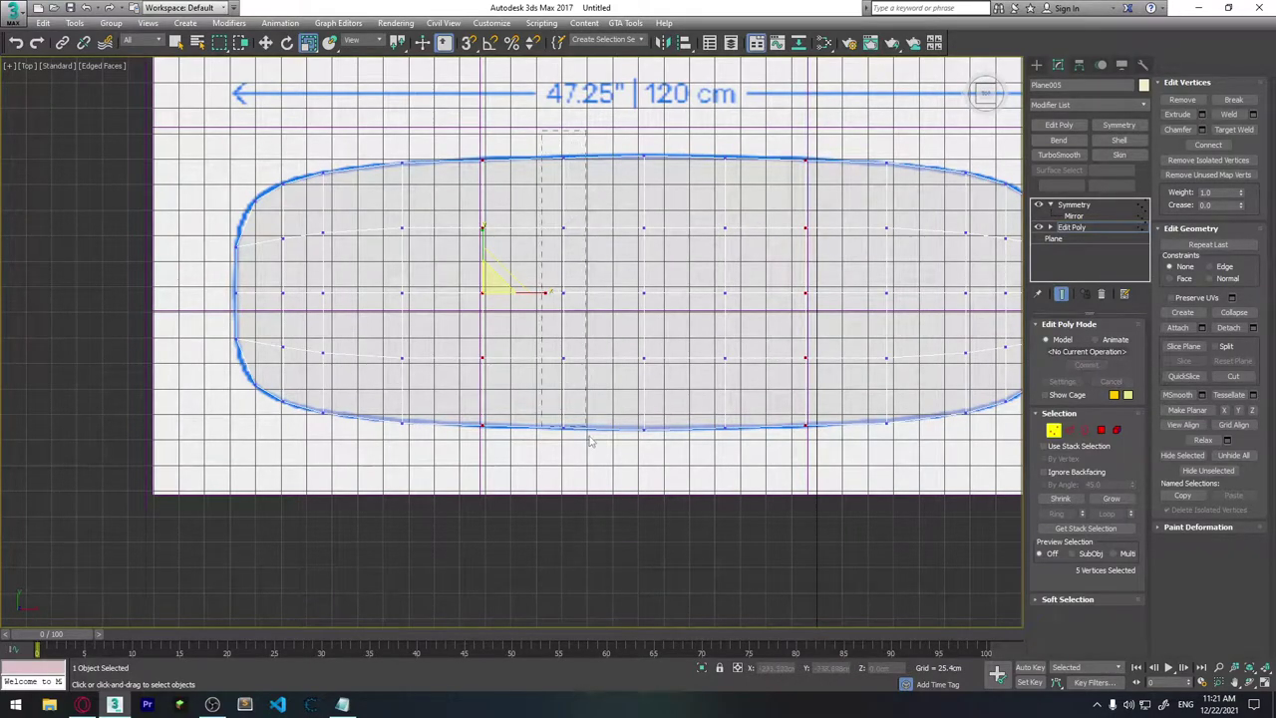
drag(547, 139, 594, 445)
drag(565, 237, 564, 230)
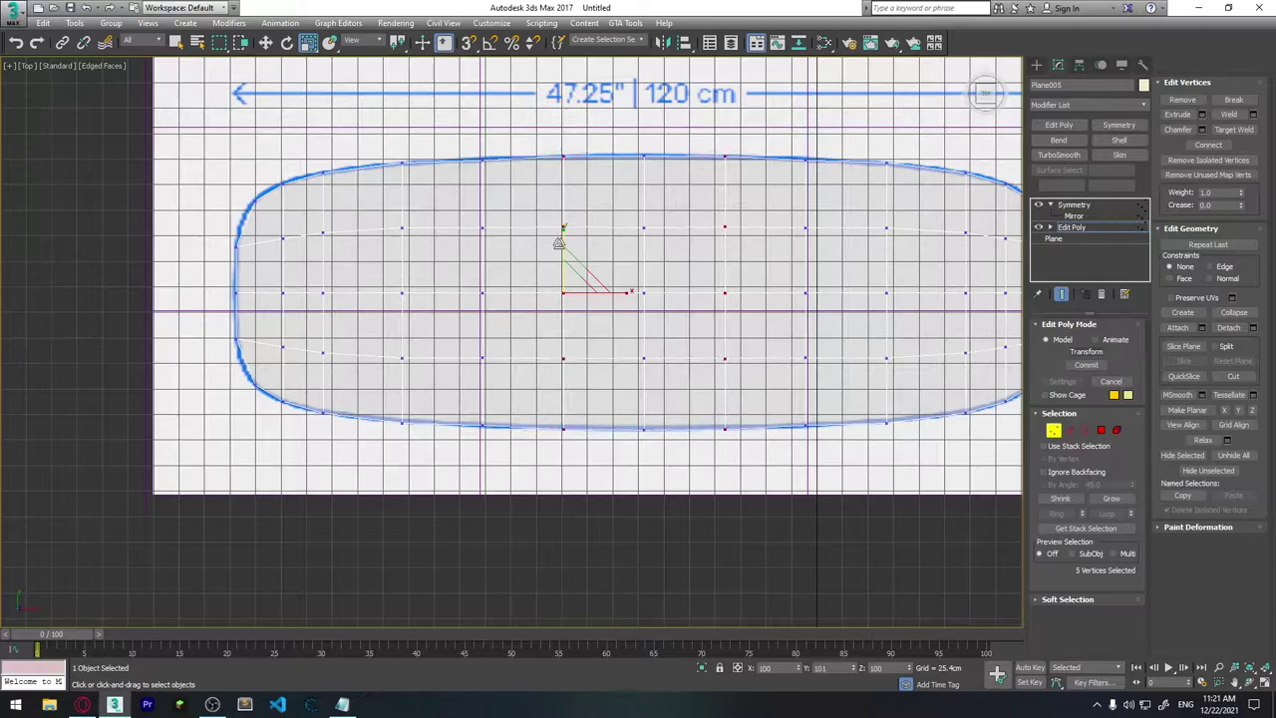
drag(626, 139, 681, 451)
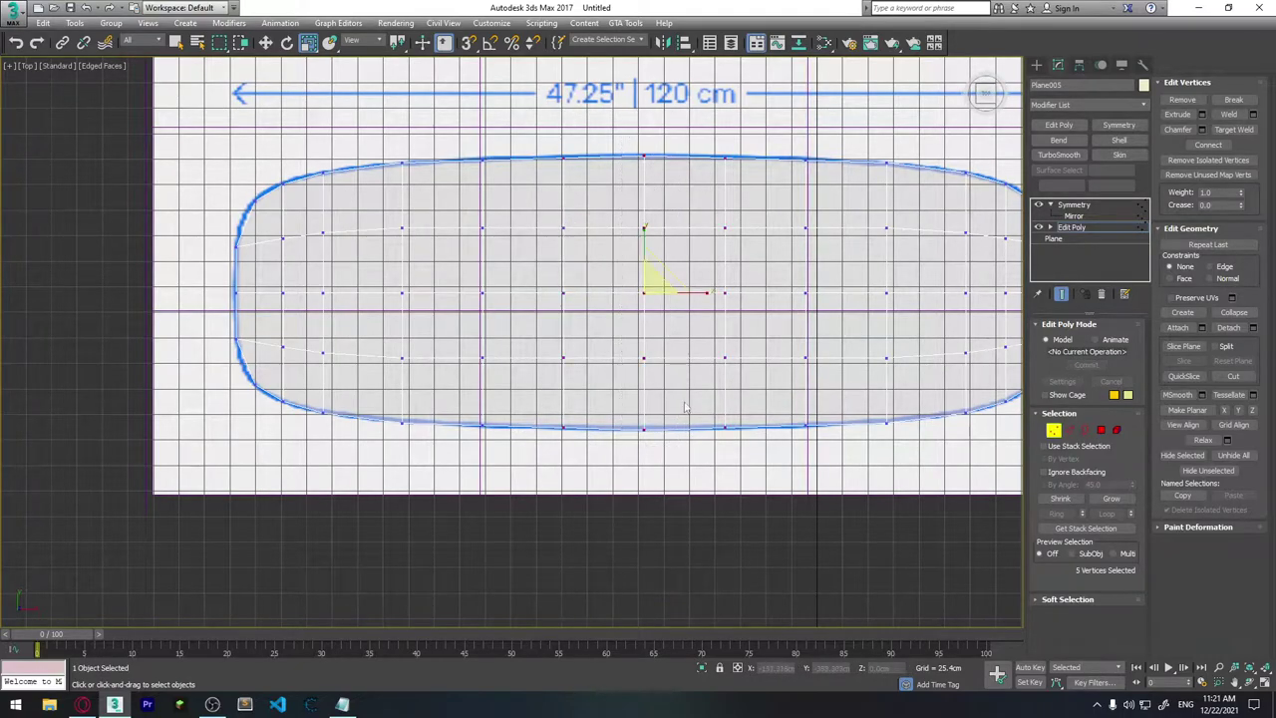
drag(643, 243, 643, 237)
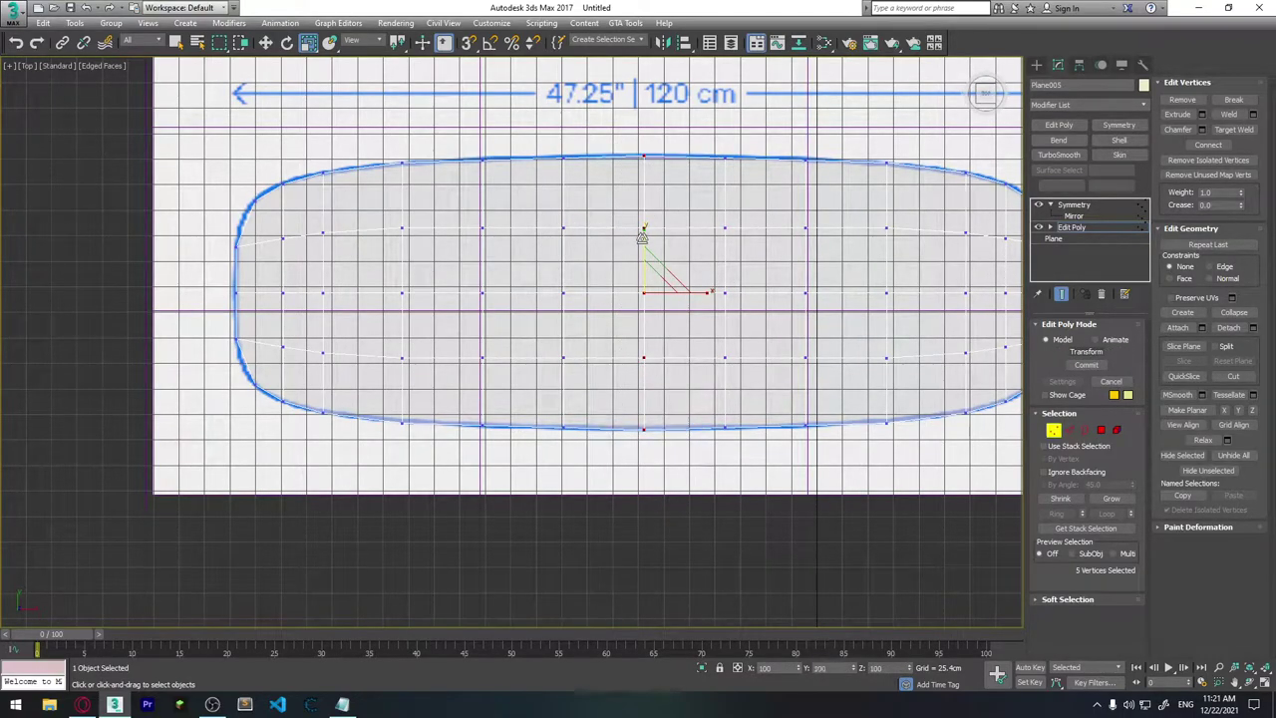
click(650, 271)
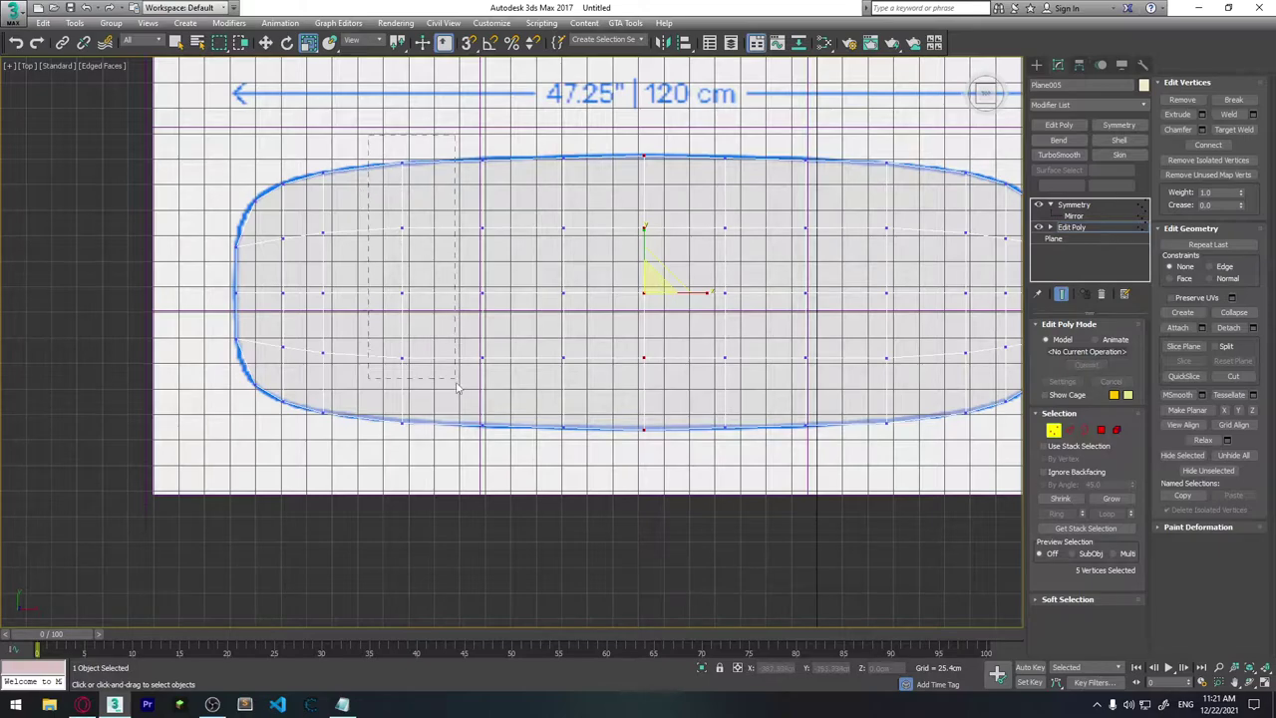
Step: Fit the left column and left tip vertex to the outline, then zoom out
drag(458, 389, 445, 436)
drag(402, 233, 404, 231)
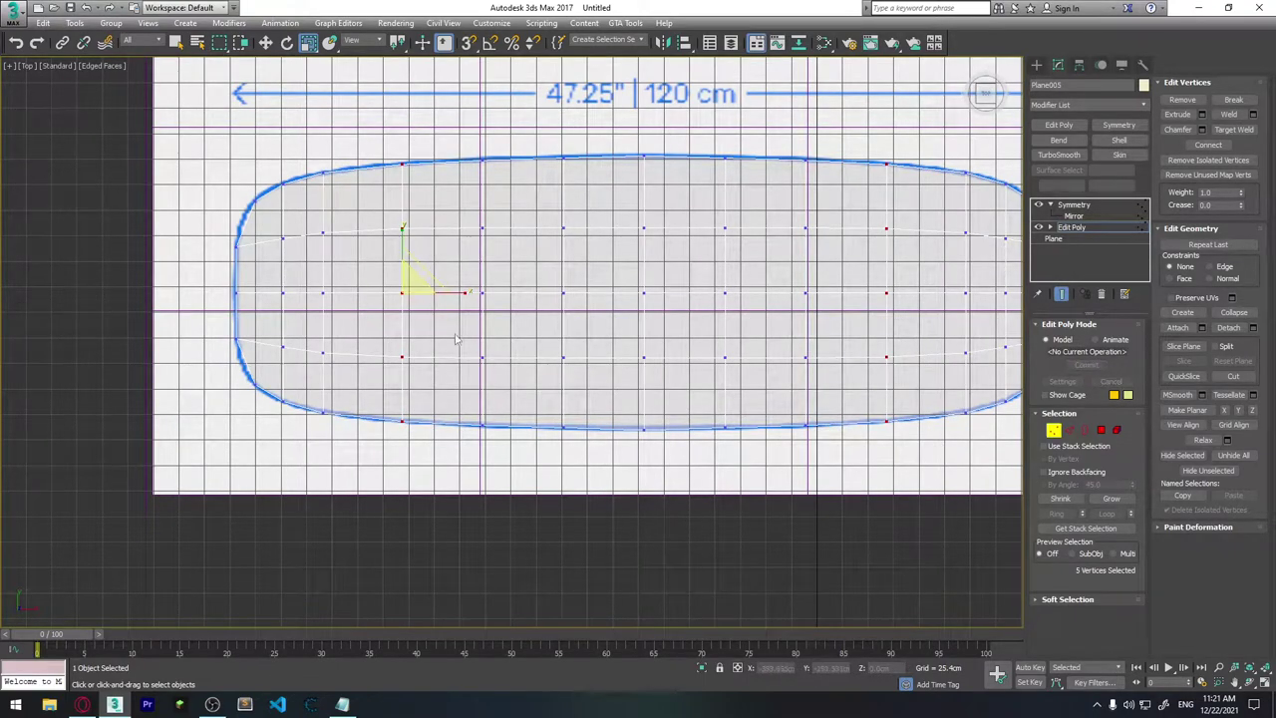
middle_drag(520, 384, 503, 371)
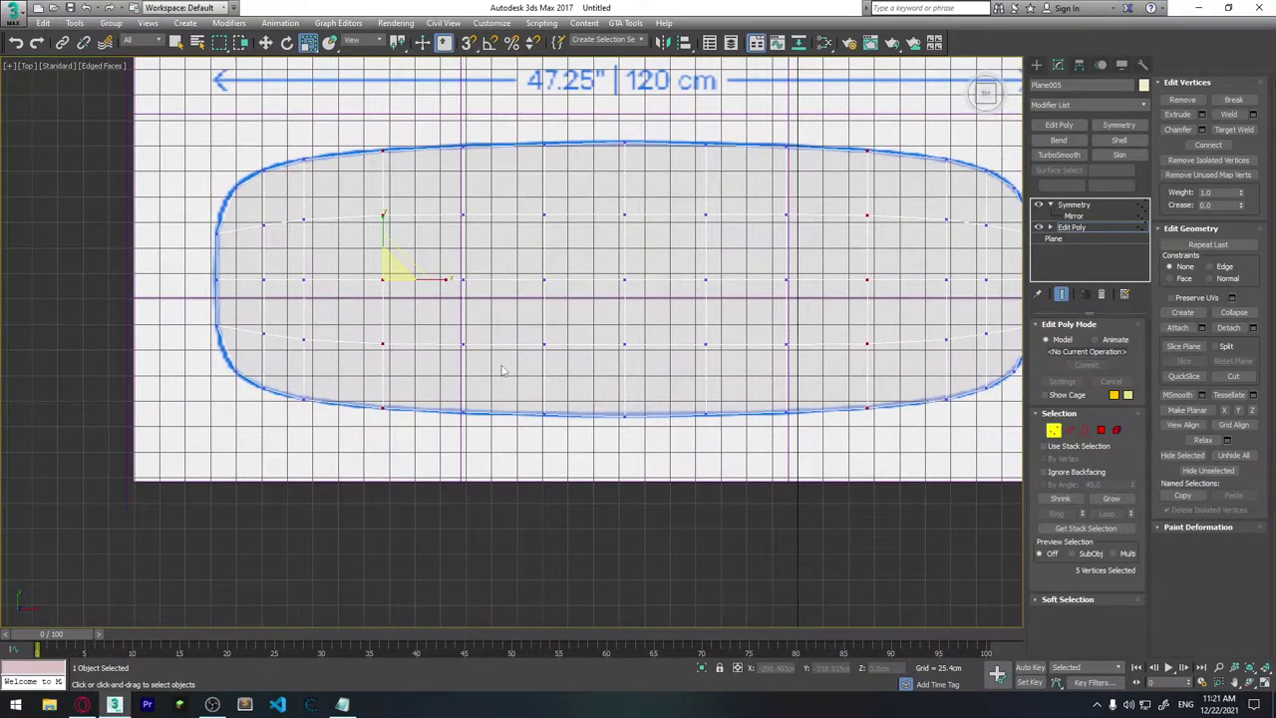
click(217, 280)
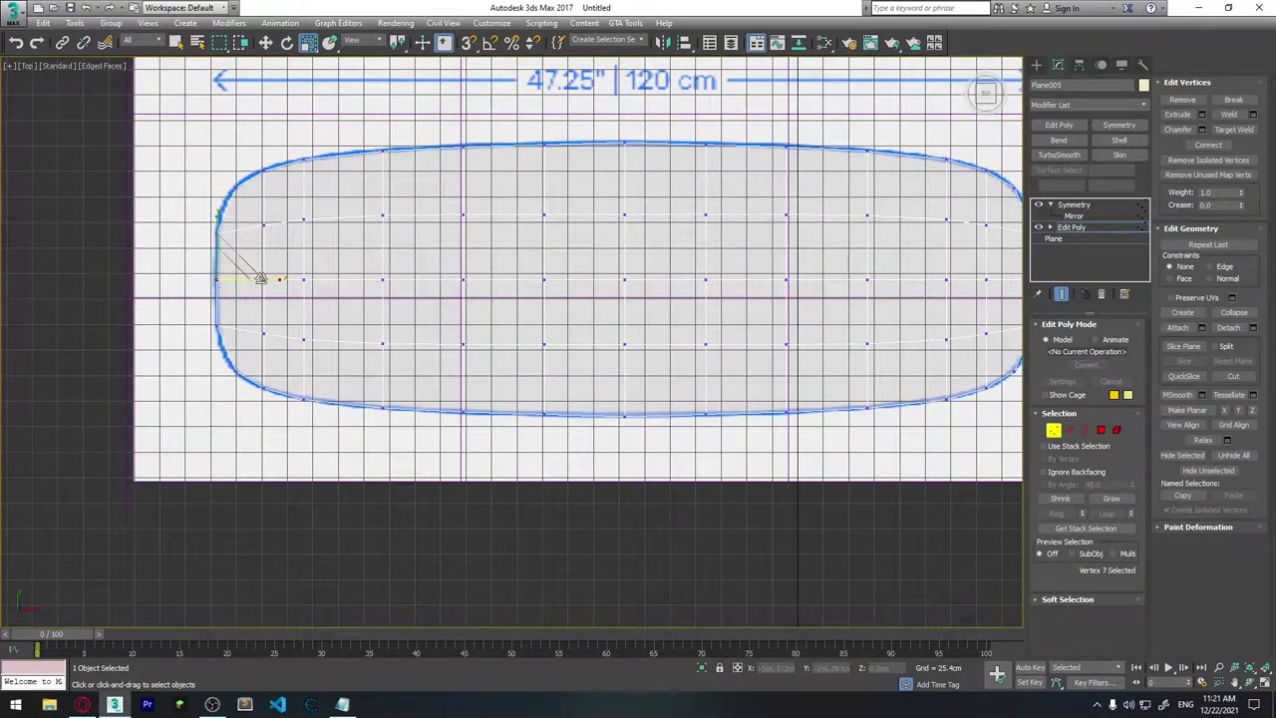
key(w)
click(256, 282)
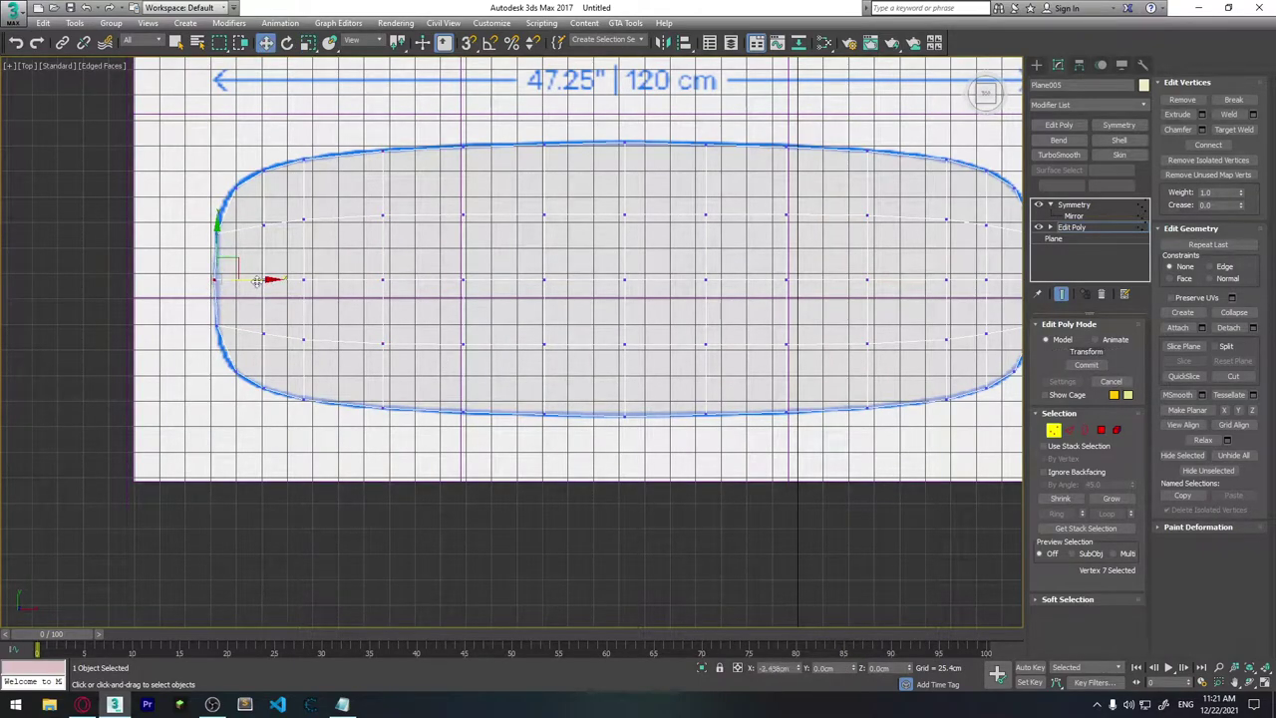
click(685, 538)
middle_drag(685, 538, 598, 513)
scroll(617, 360, down, 3)
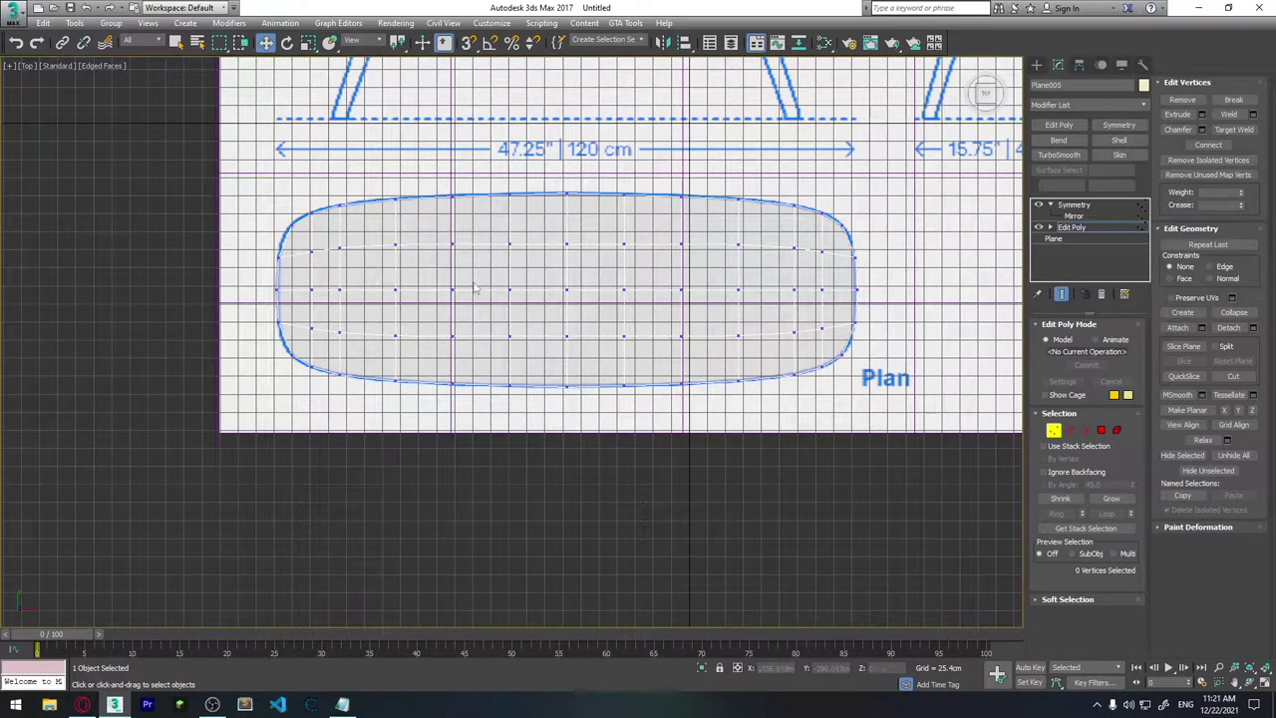
middle_drag(650, 267, 528, 412)
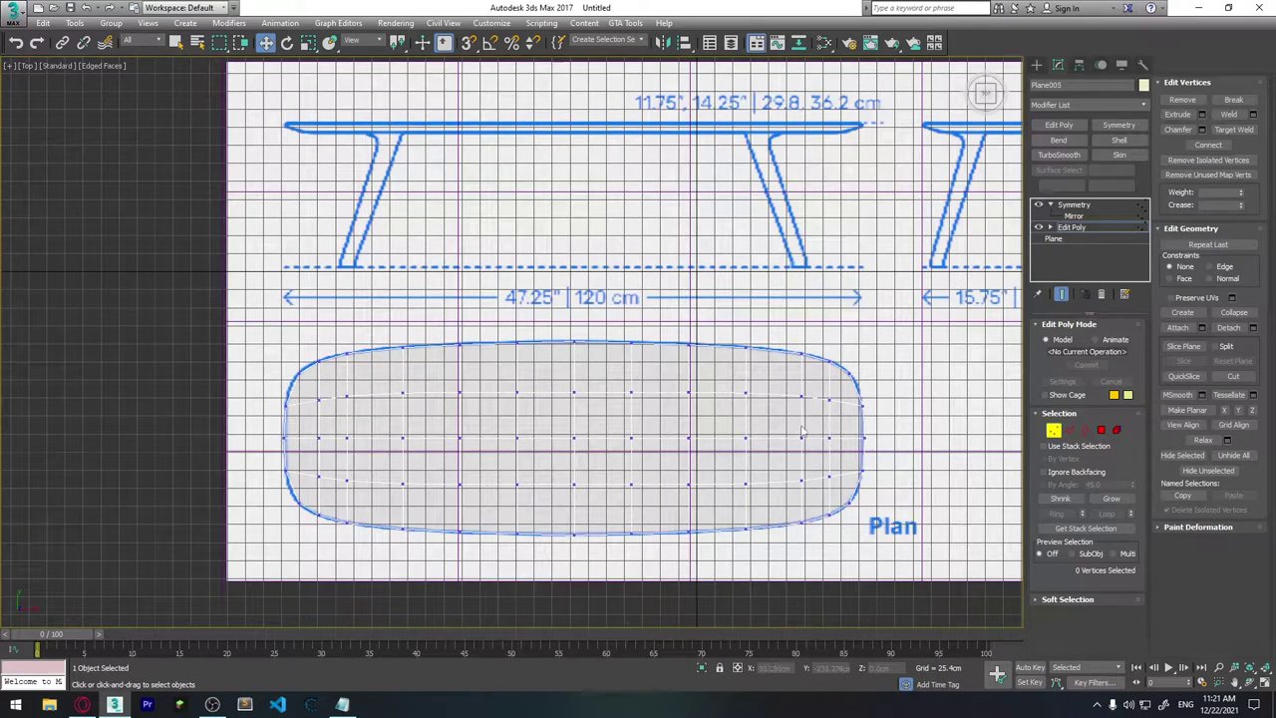
Step: Restore four views with edged faces and raise Plane005 to about Z 270.638 cm
key(alt+w)
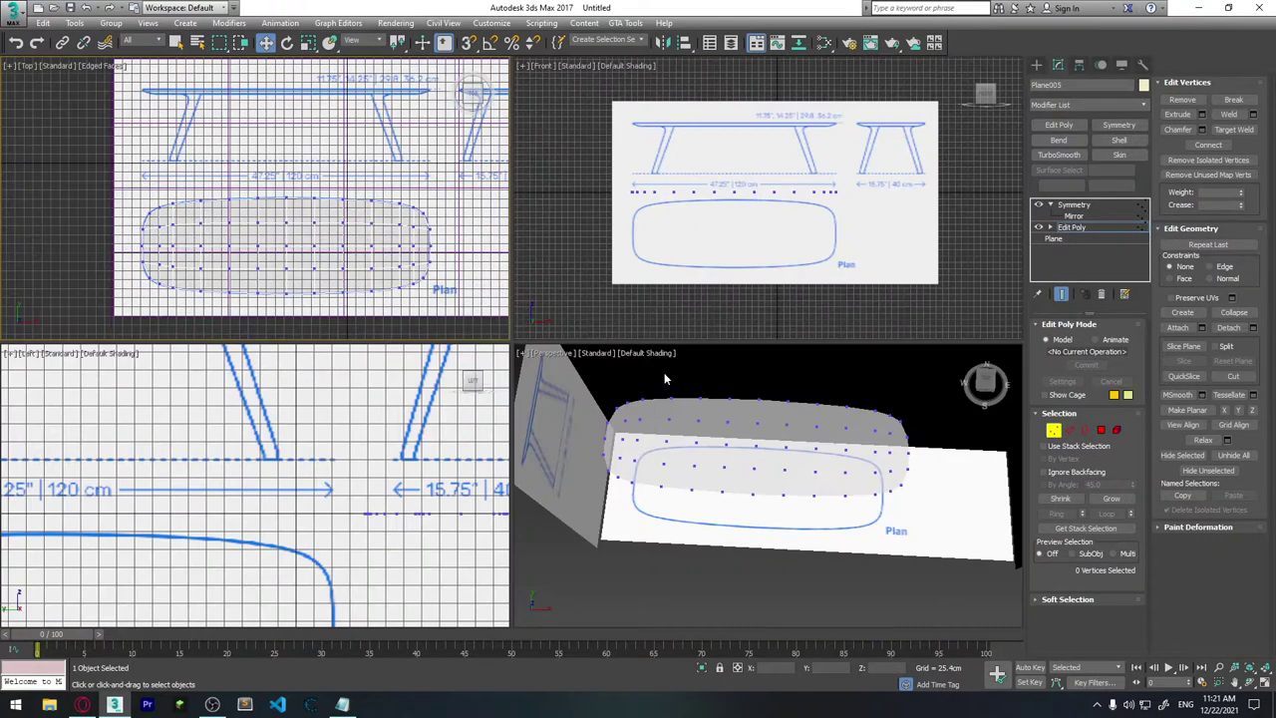
middle_drag(823, 479, 824, 496)
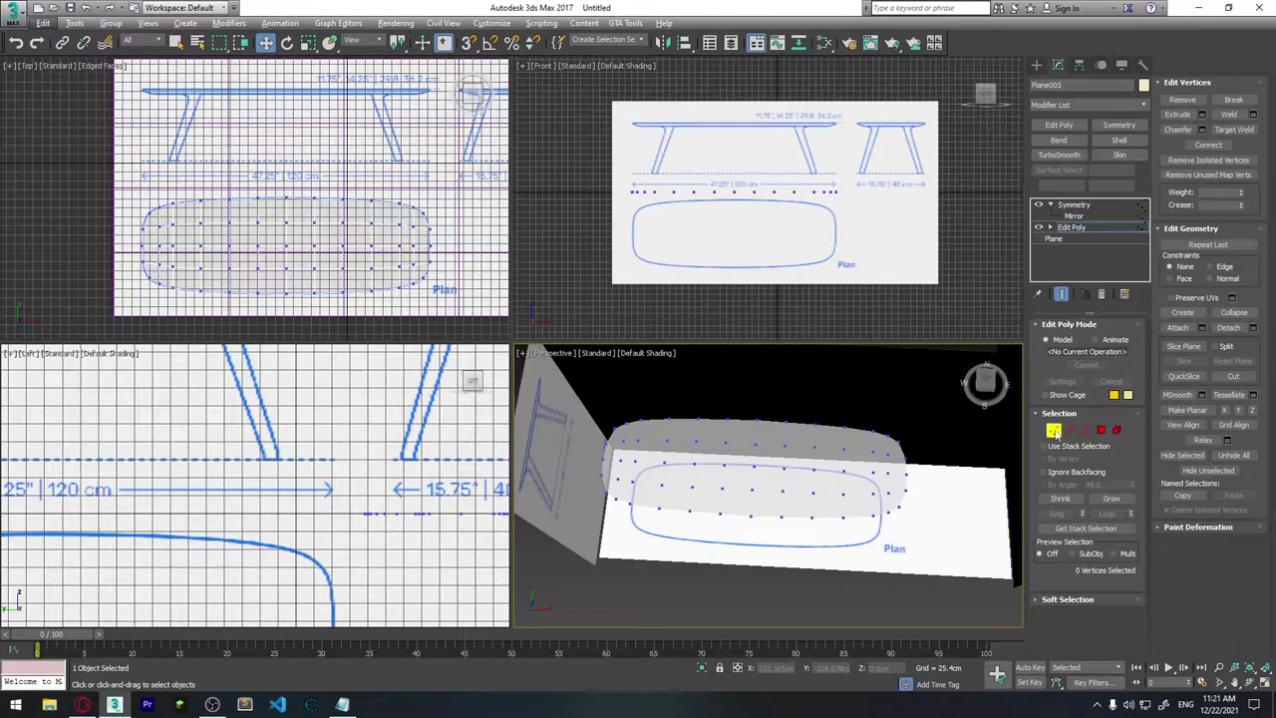
key(F4)
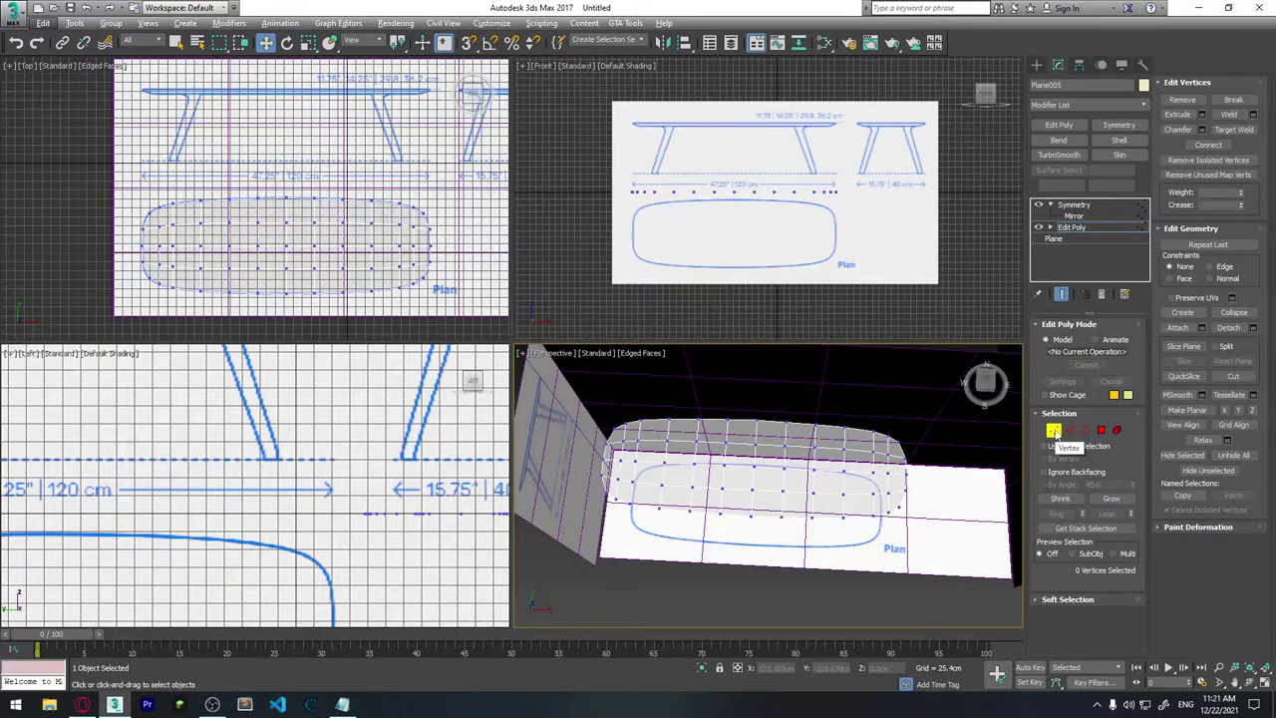
alt+middle_drag(767, 468, 1103, 409)
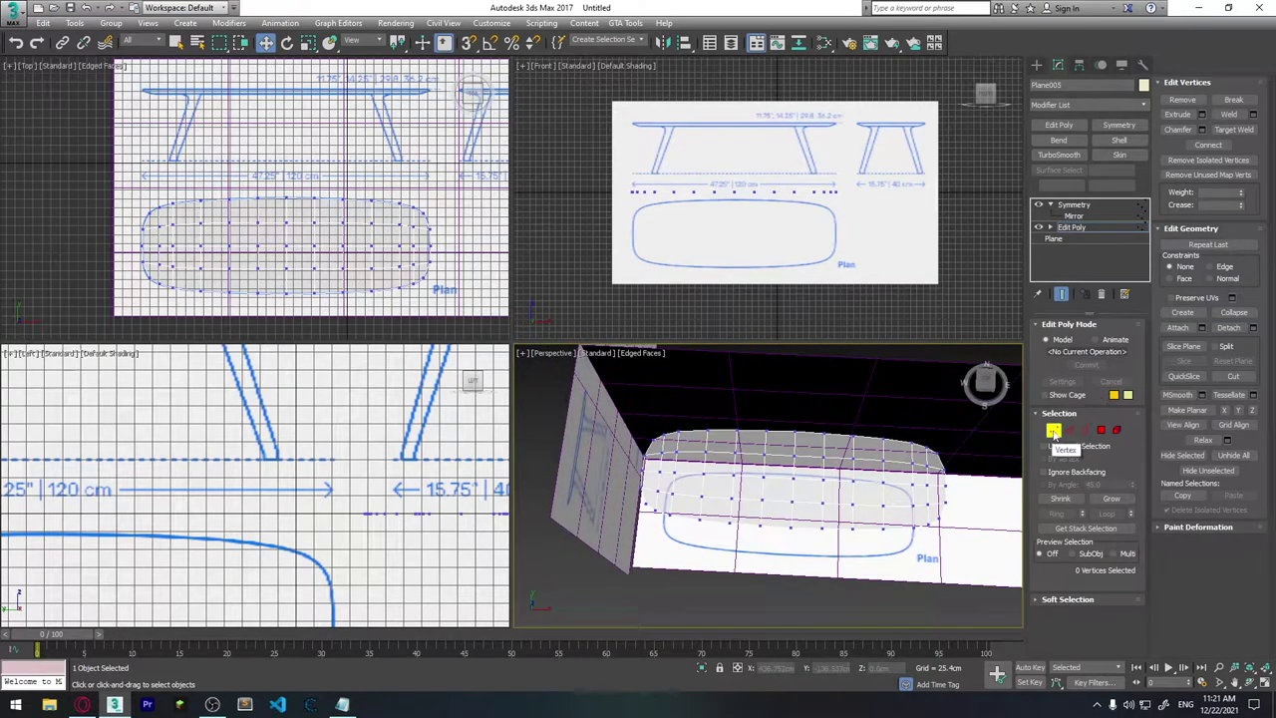
click(1054, 430)
mouse_move(818, 479)
alt+middle_down()
mouse_move(884, 473)
mouse_move(852, 434)
alt+middle_up()
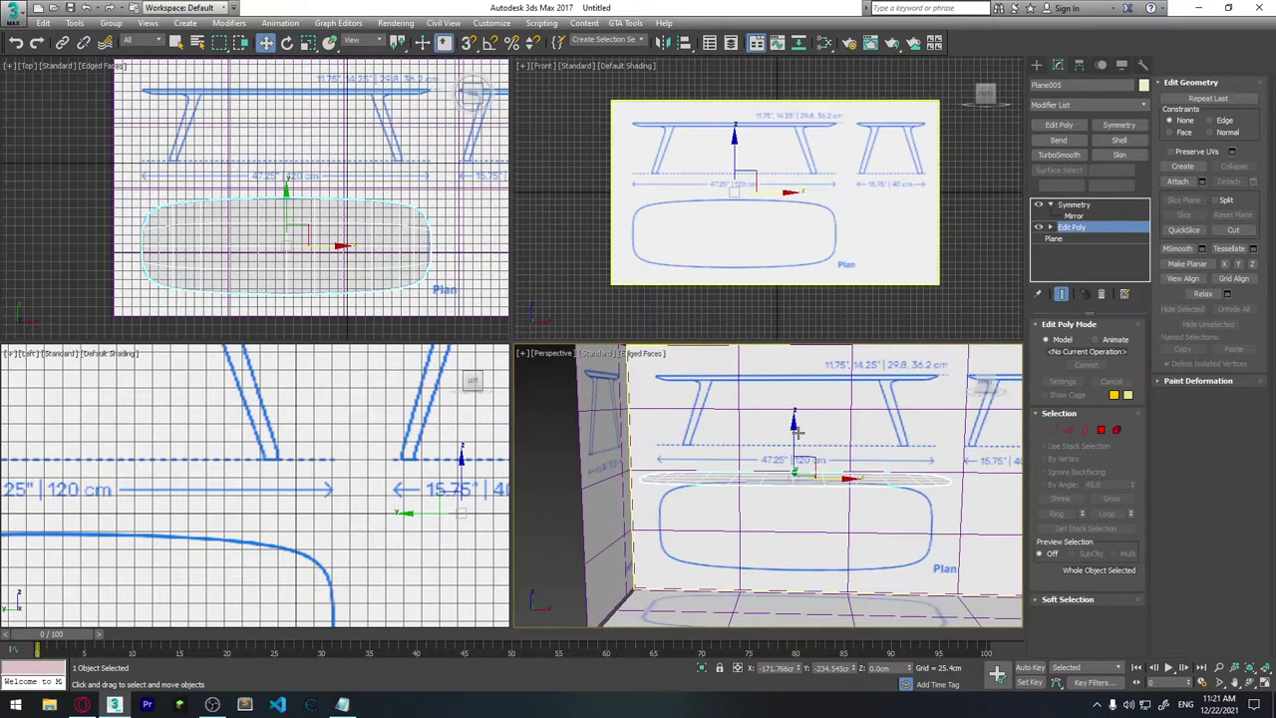
drag(795, 434, 791, 326)
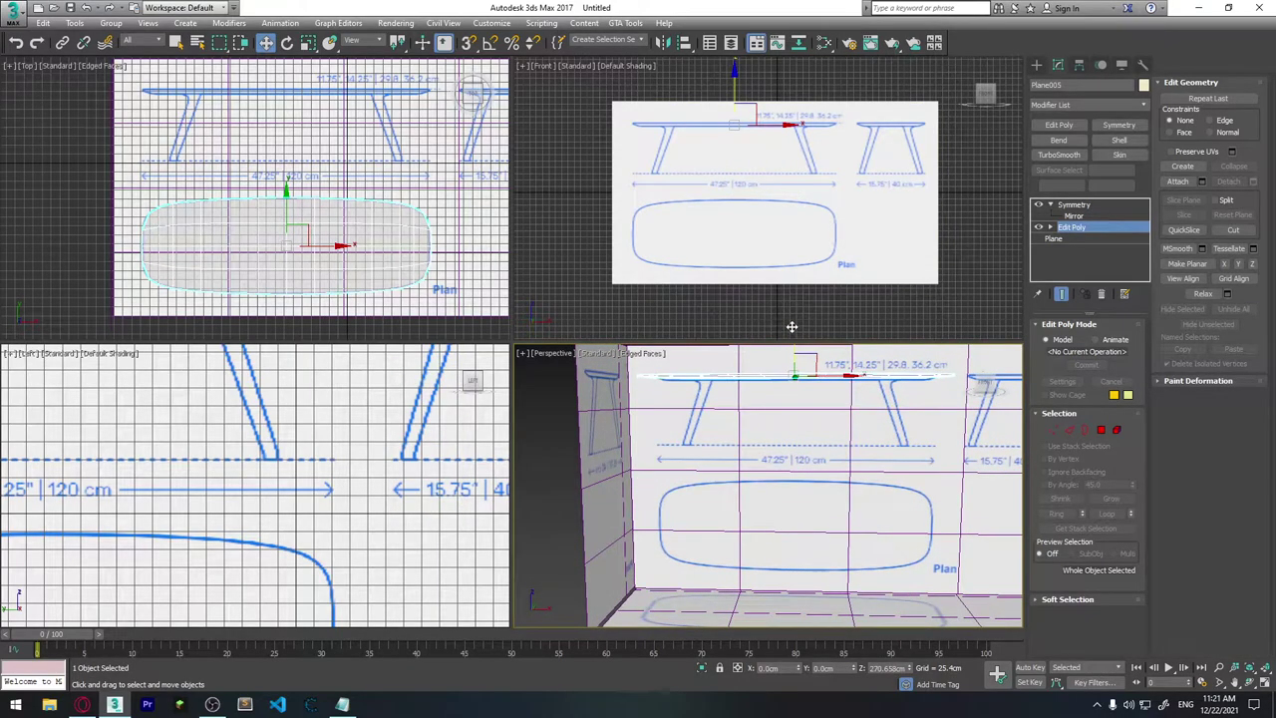
scroll(755, 150, up, 2)
scroll(755, 150, up, 2)
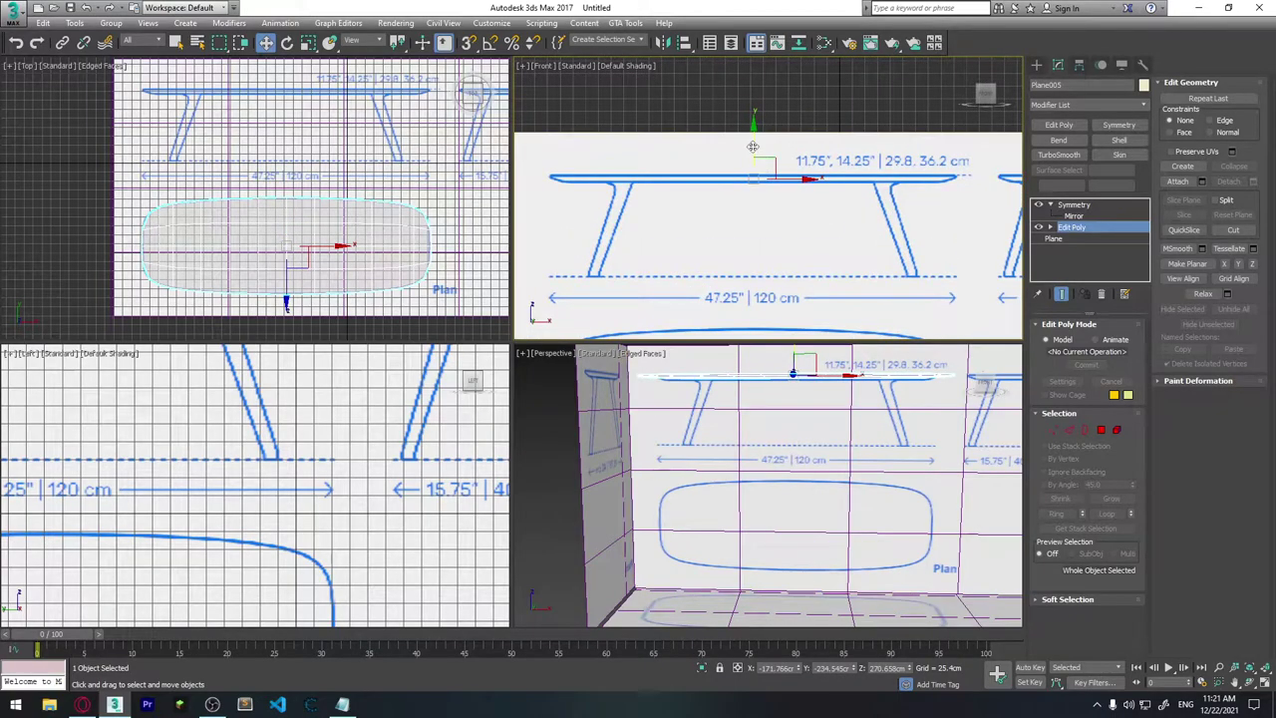
drag(753, 147, 750, 141)
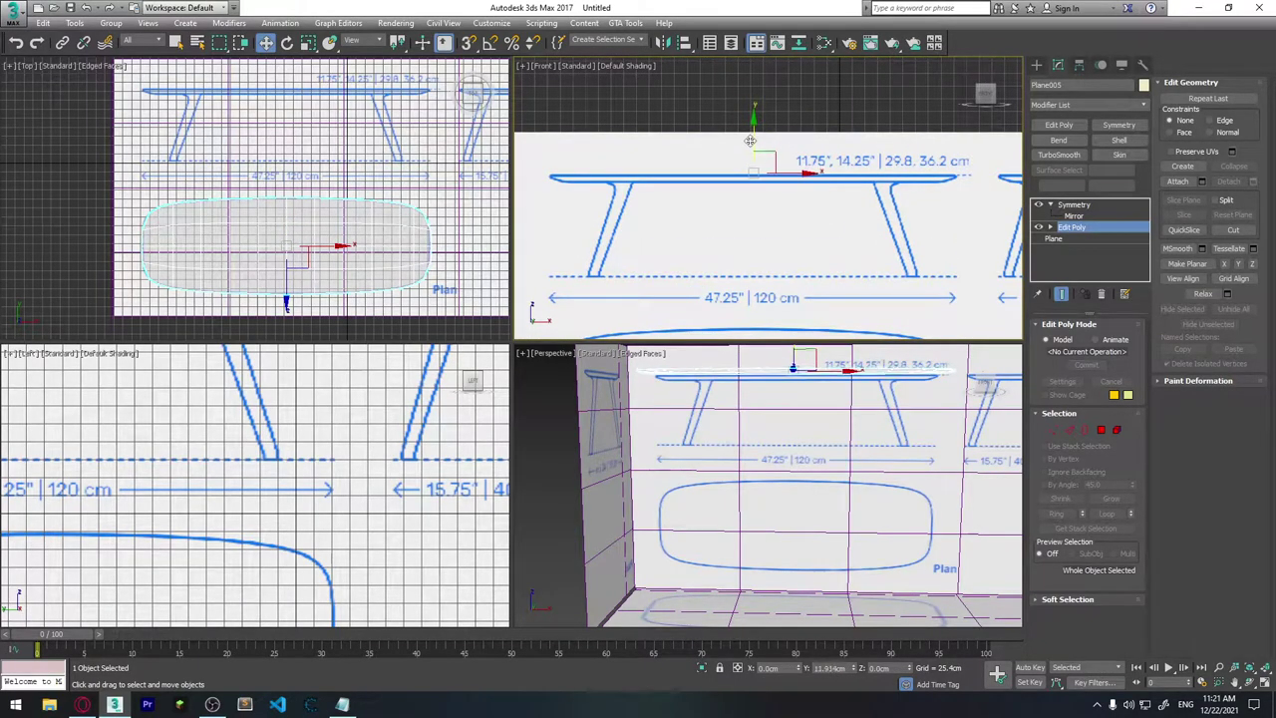
Step: In the maximized Front view, select the plane's entire open border of 20 edges
key(alt+w)
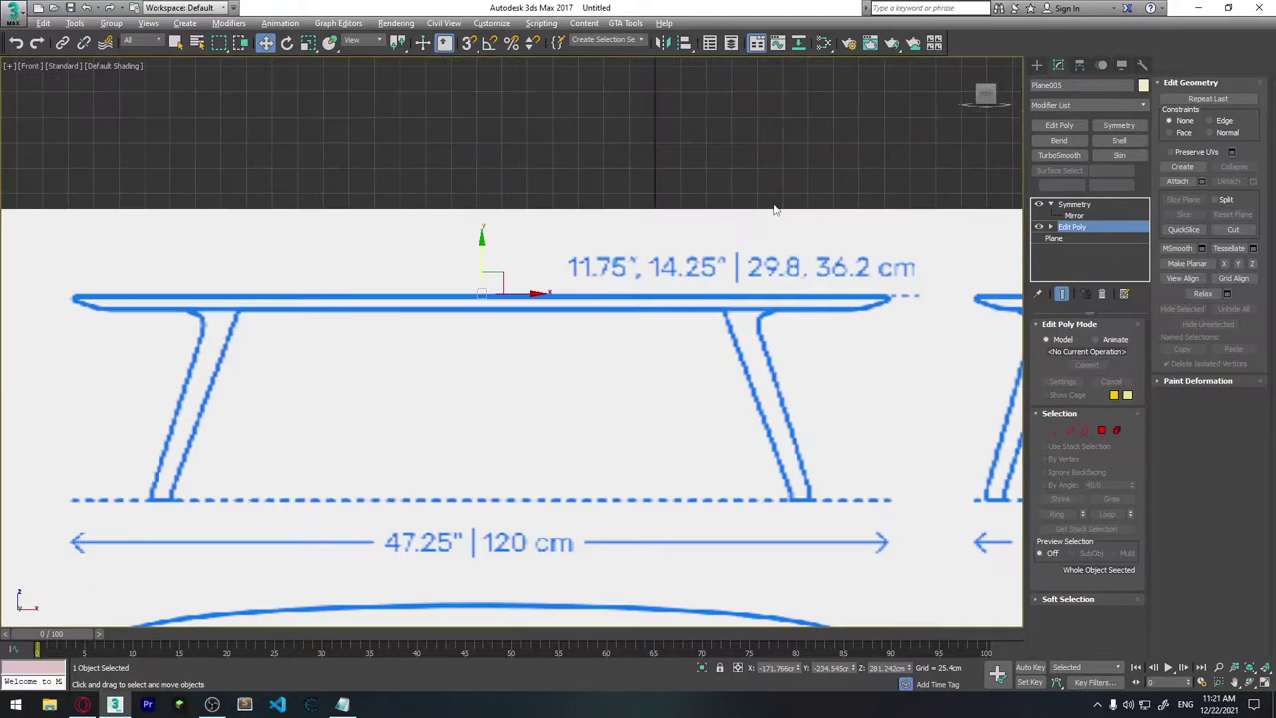
click(1054, 430)
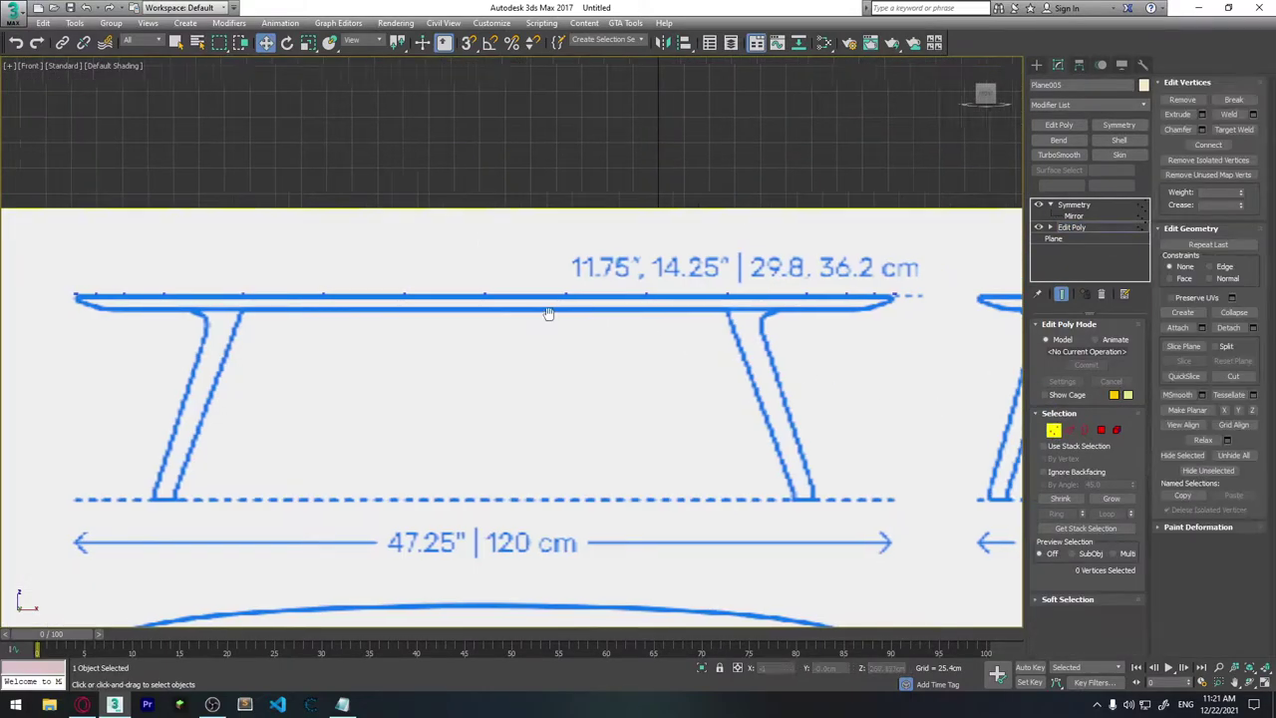
middle_drag(549, 314, 626, 302)
key(F4)
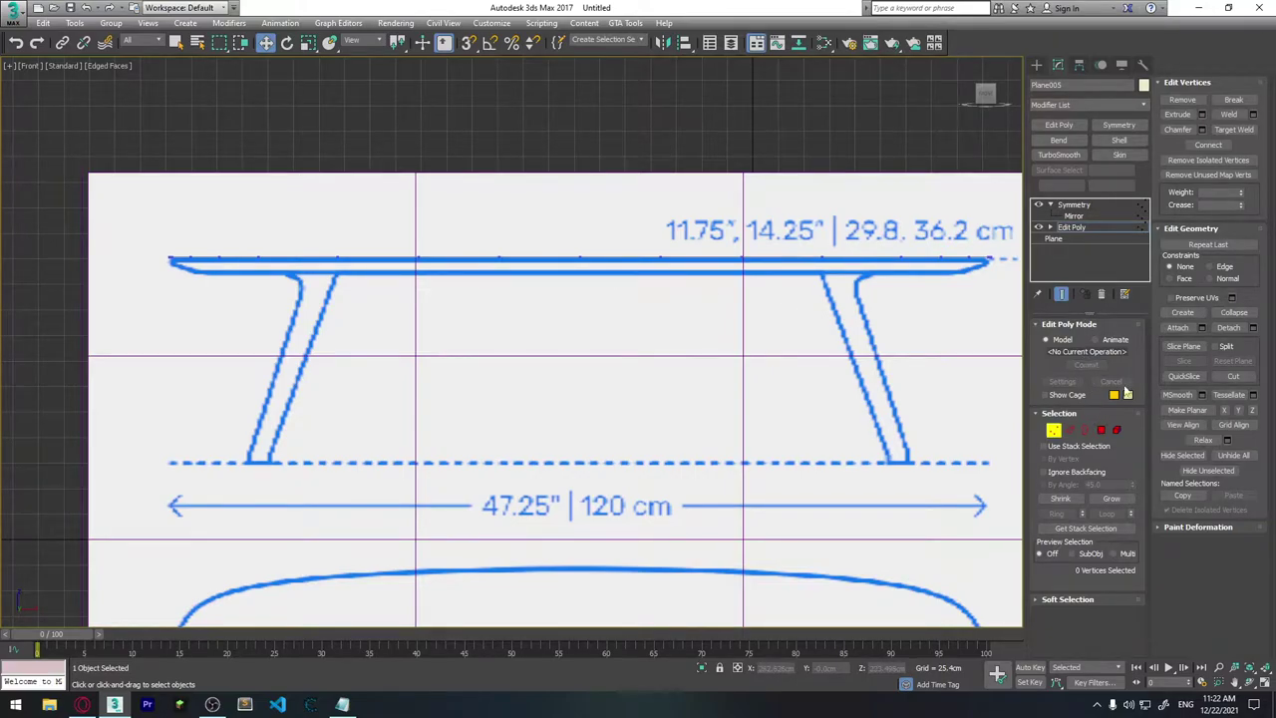
click(1086, 430)
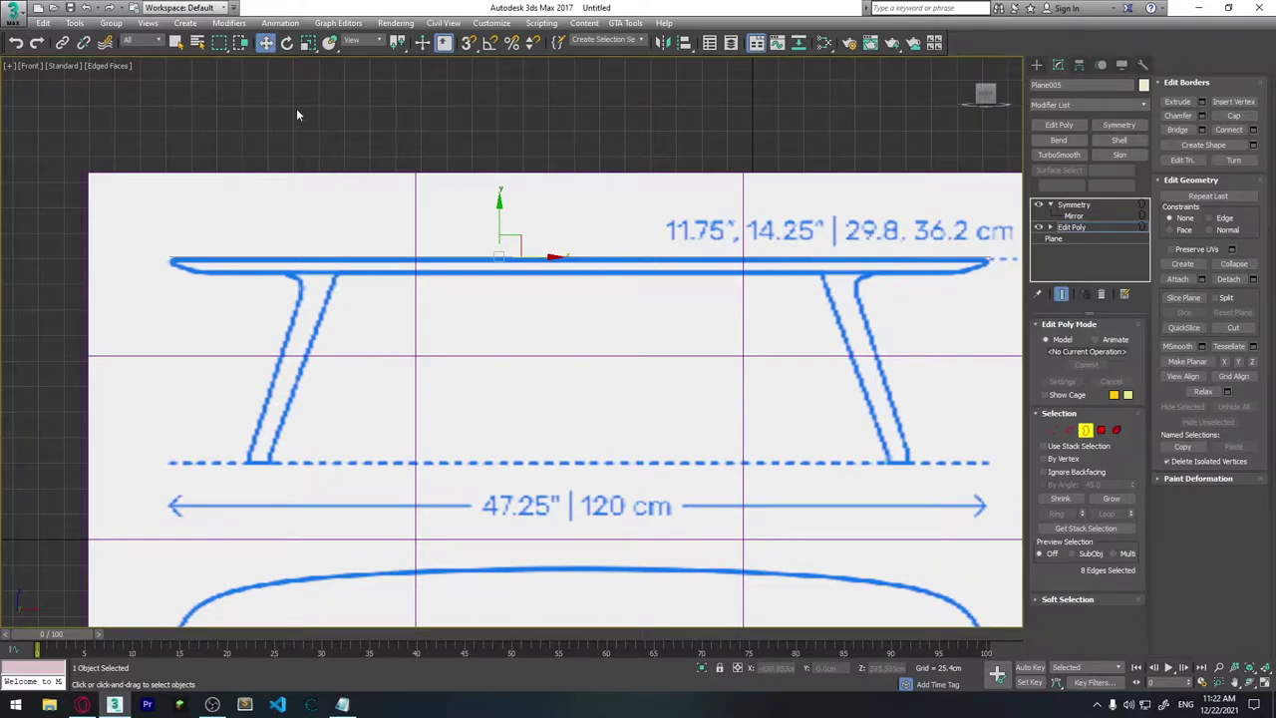
key(ctrl+a)
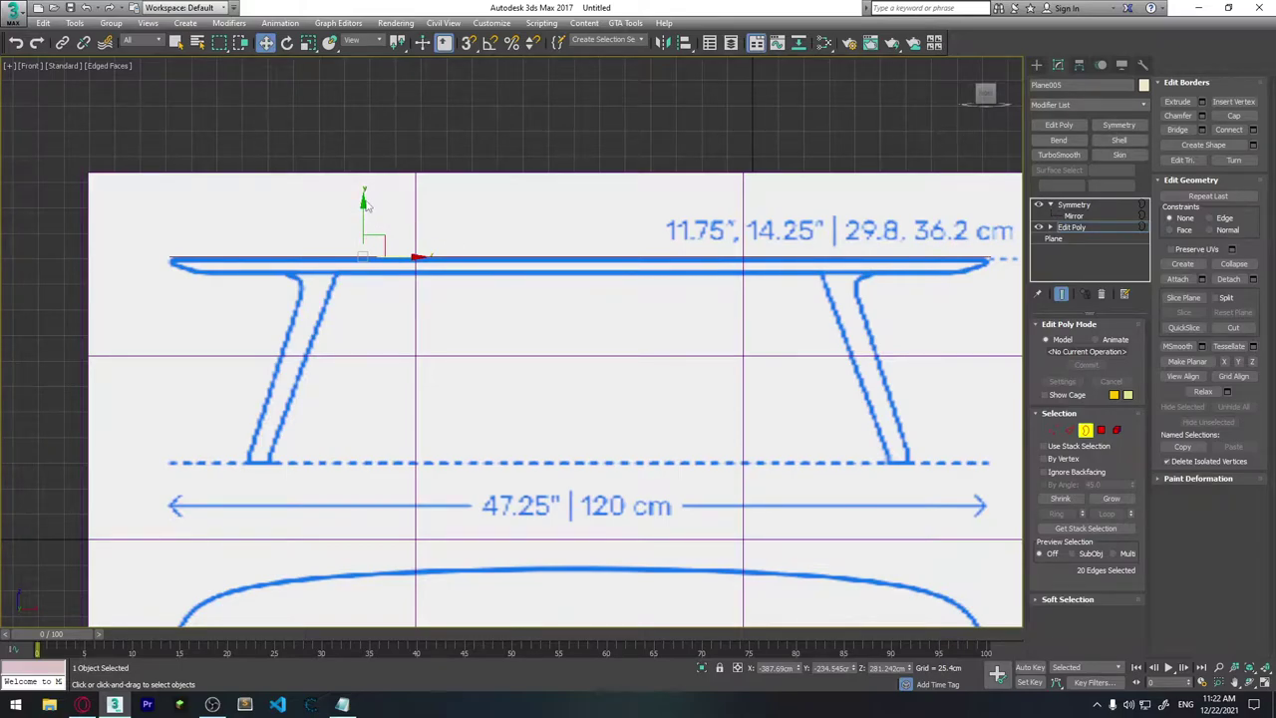
Step: Pull the border edges slightly downward into a thin rim, then restore four viewports
drag(364, 202, 363, 205)
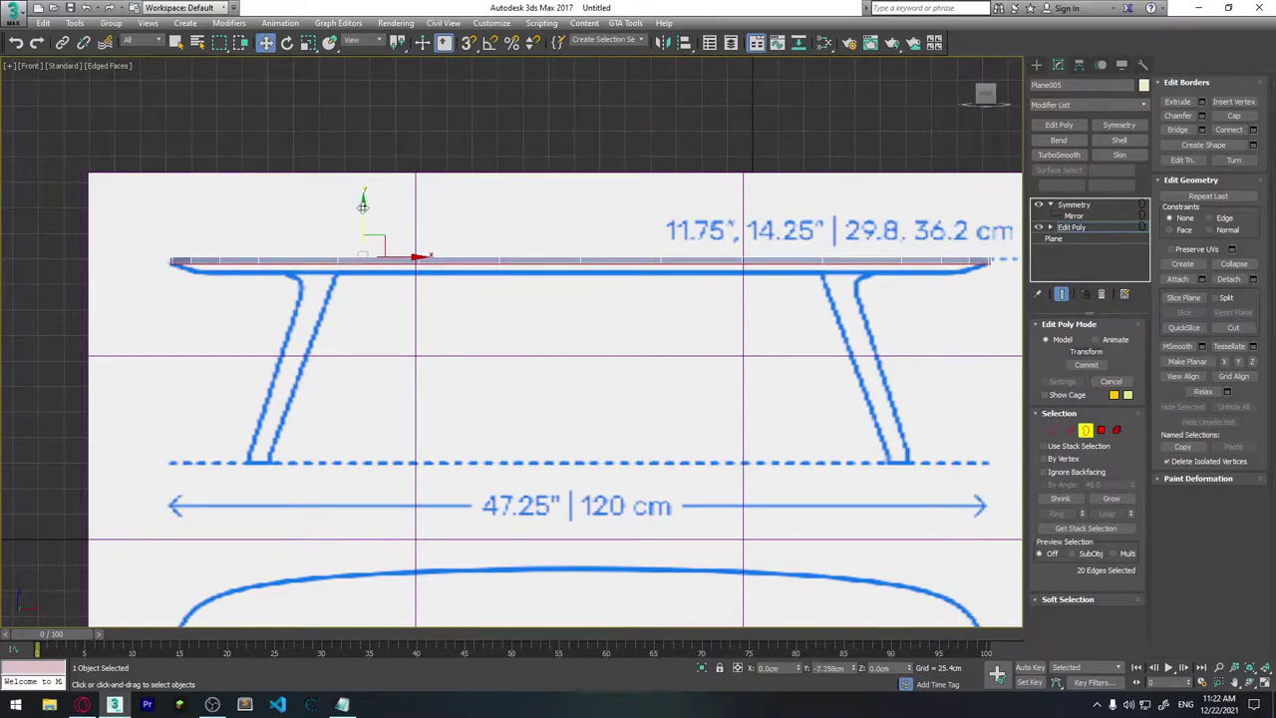
drag(363, 203, 363, 232)
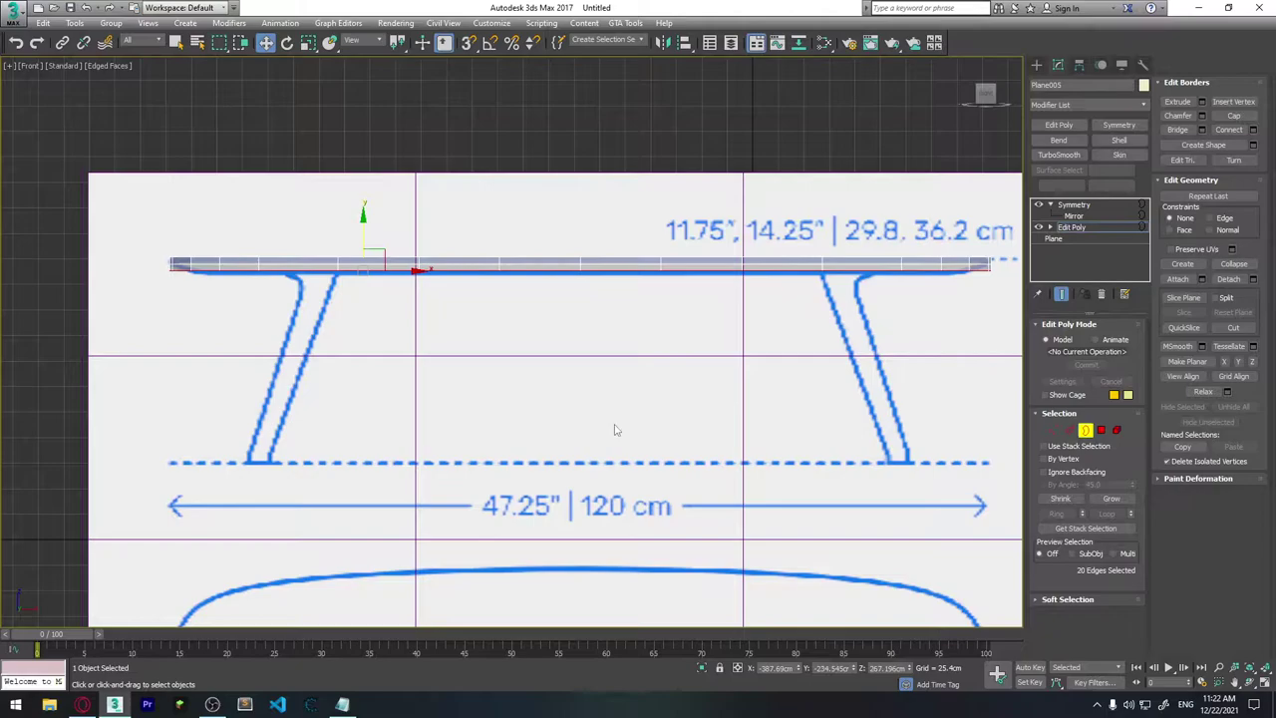
key(alt+w)
mouse_move(616, 430)
alt+middle_down()
mouse_move(780, 463)
mouse_move(702, 420)
alt+middle_up()
scroll(702, 421, up, 2)
Step: Scale the selected rim border loop slightly to tilt the tabletop edge
key(r)
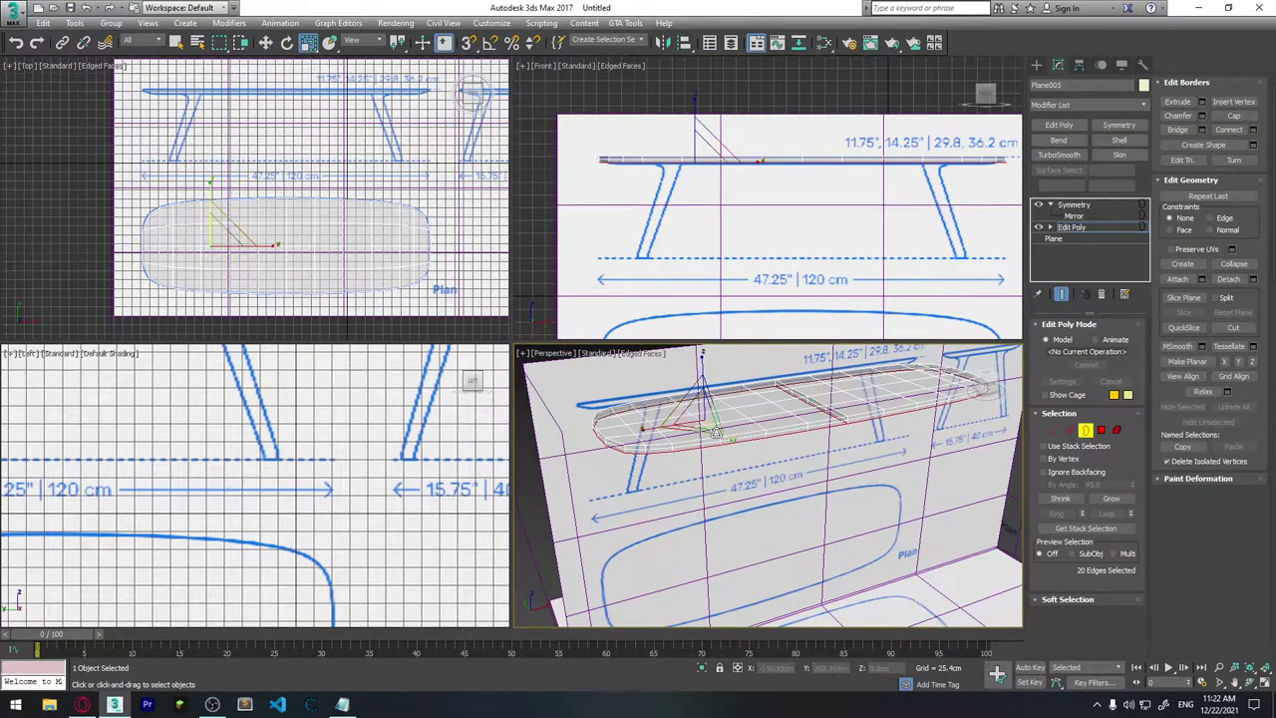
drag(702, 421, 704, 427)
scroll(671, 167, up, 3)
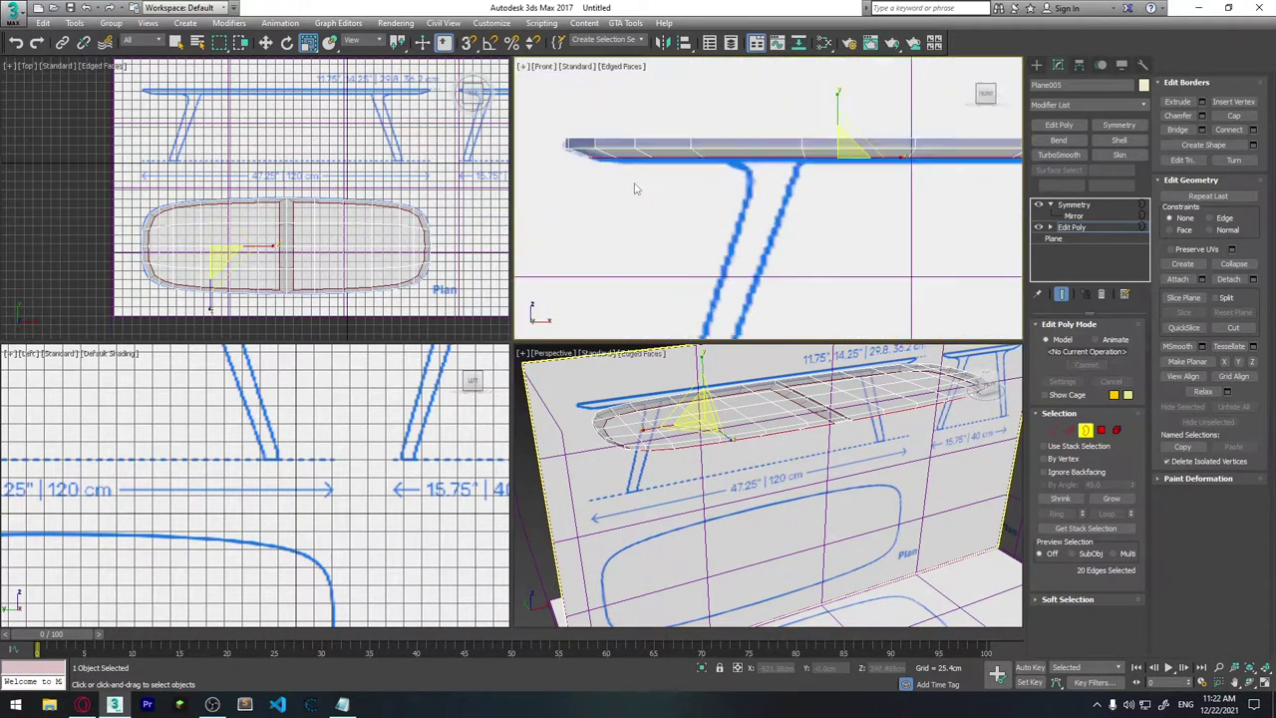
scroll(671, 167, up, 2)
scroll(671, 166, up, 1)
Step: Pan, zoom and orbit the views to inspect the tabletop's centre seam from left and front
mouse_move(671, 167)
middle_down()
mouse_move(802, 266)
mouse_move(562, 216)
middle_up()
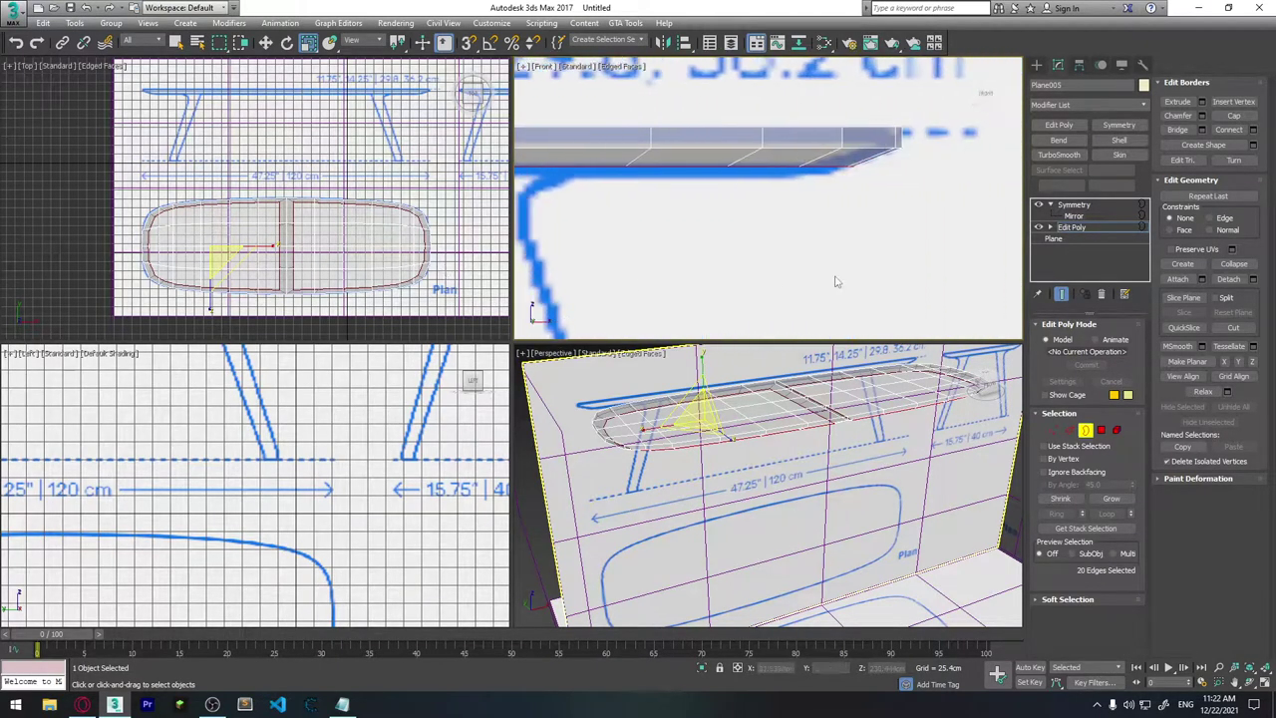
scroll(912, 248, down, 4)
scroll(883, 233, down, 2)
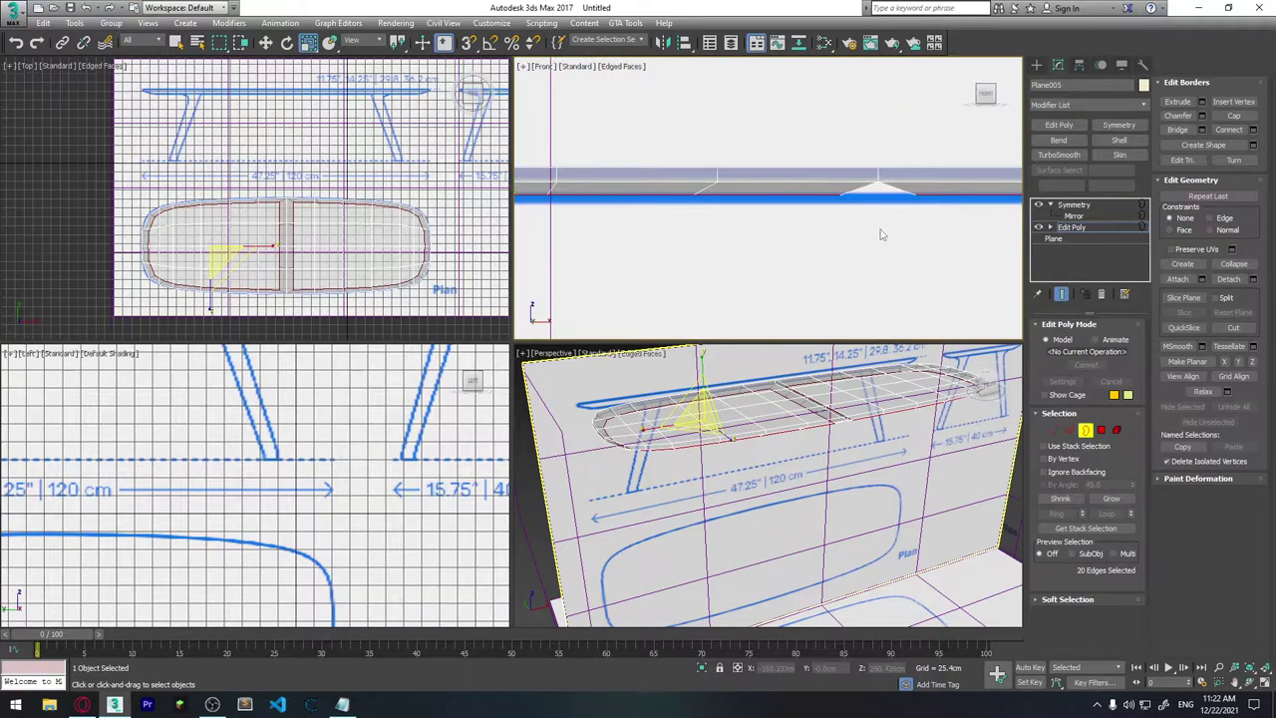
scroll(883, 233, down, 2)
alt+middle_drag(879, 474, 818, 436)
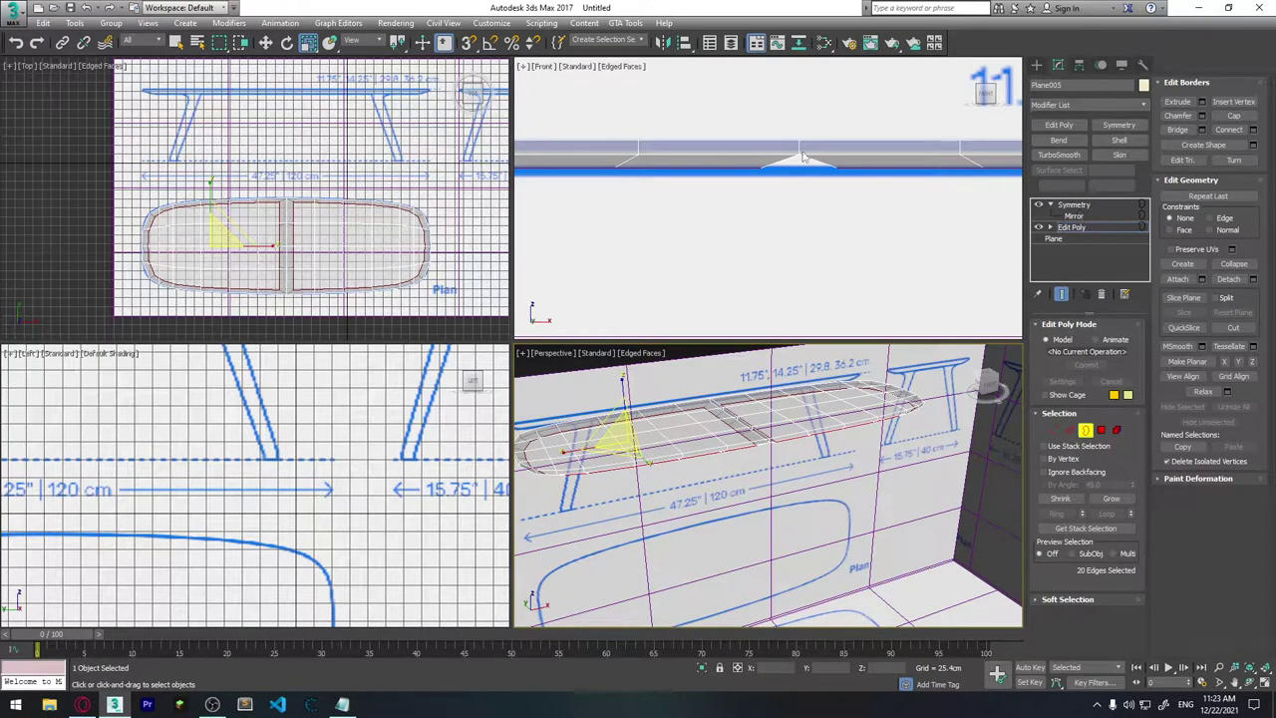
alt+middle_drag(788, 469, 810, 457)
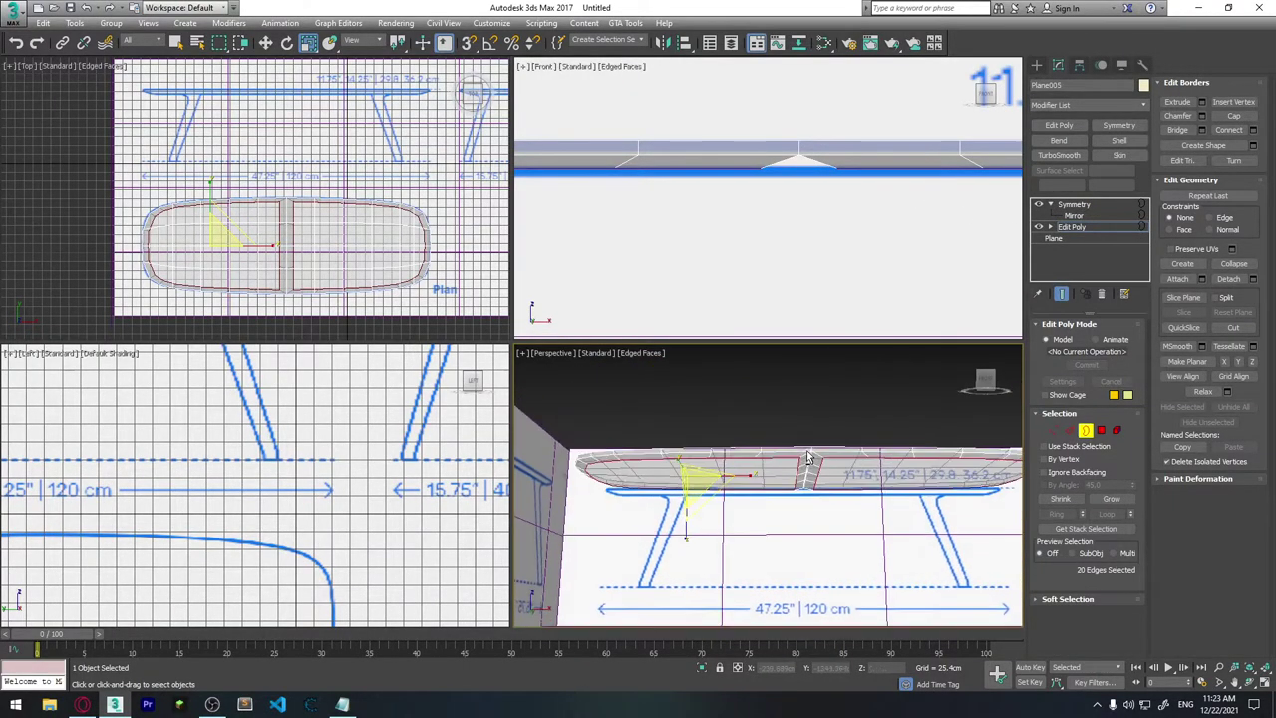
scroll(810, 457, up, 2)
scroll(809, 457, up, 2)
scroll(810, 457, up, 2)
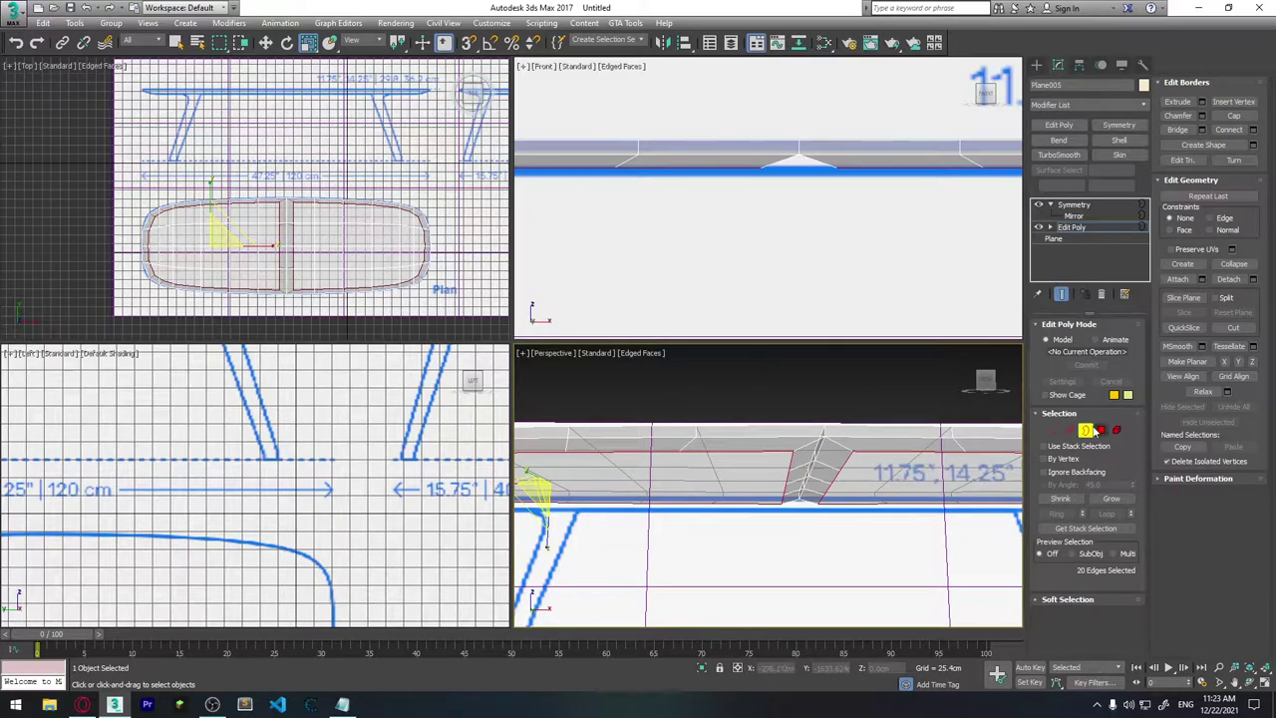
Step: In Vertex mode, box-select the five centre-seam vertices and move them to close the notch
click(1086, 430)
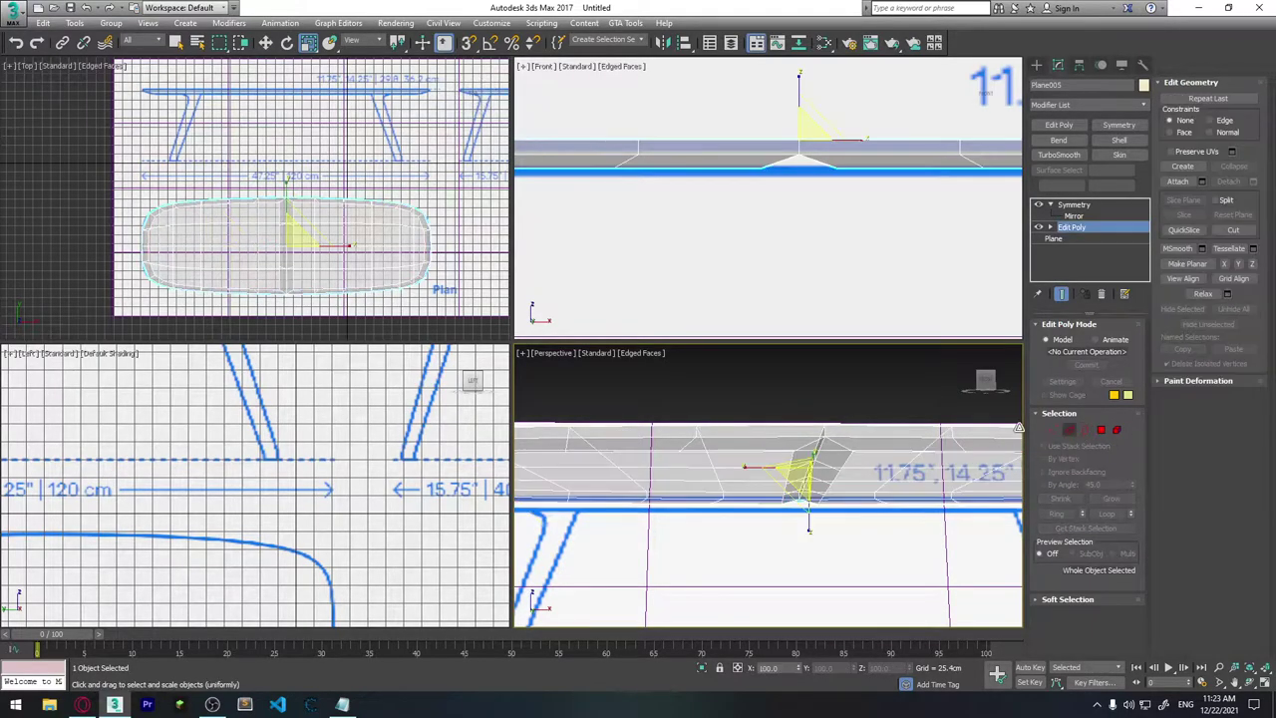
click(1054, 430)
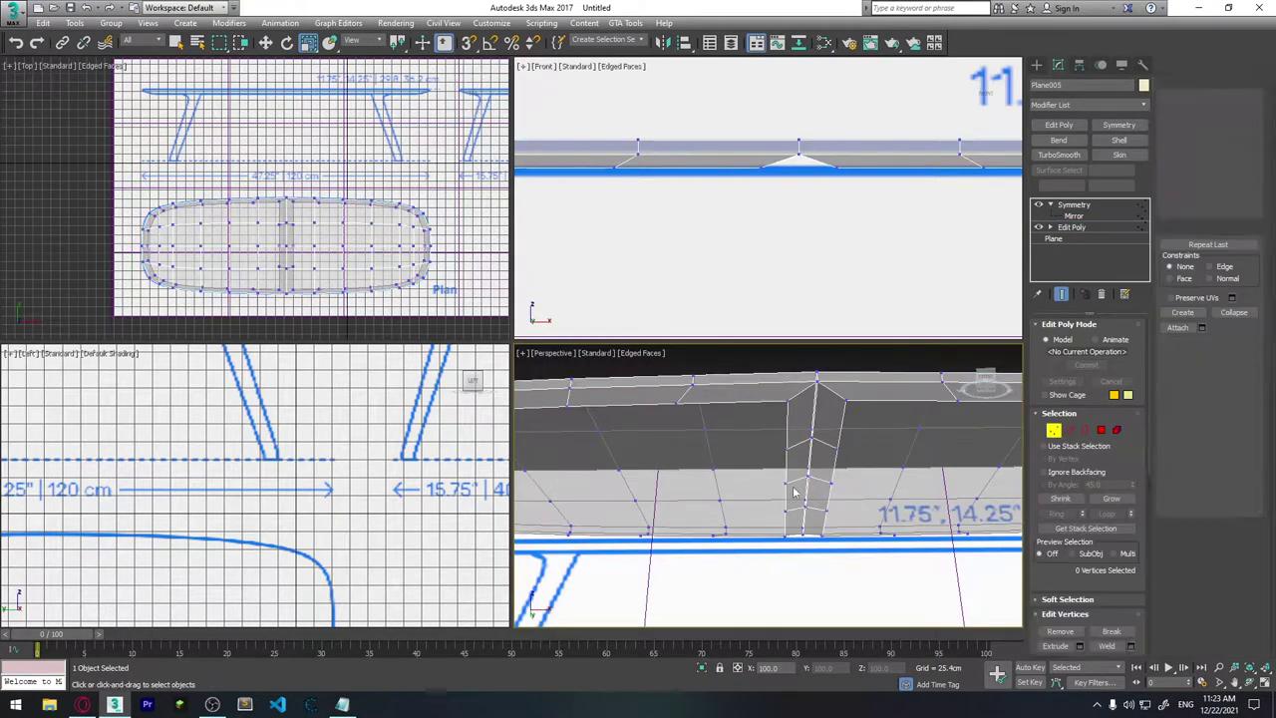
mouse_move(841, 473)
alt+middle_down()
mouse_move(860, 494)
mouse_move(836, 509)
mouse_move(812, 479)
alt+middle_up()
scroll(798, 205, up, 2)
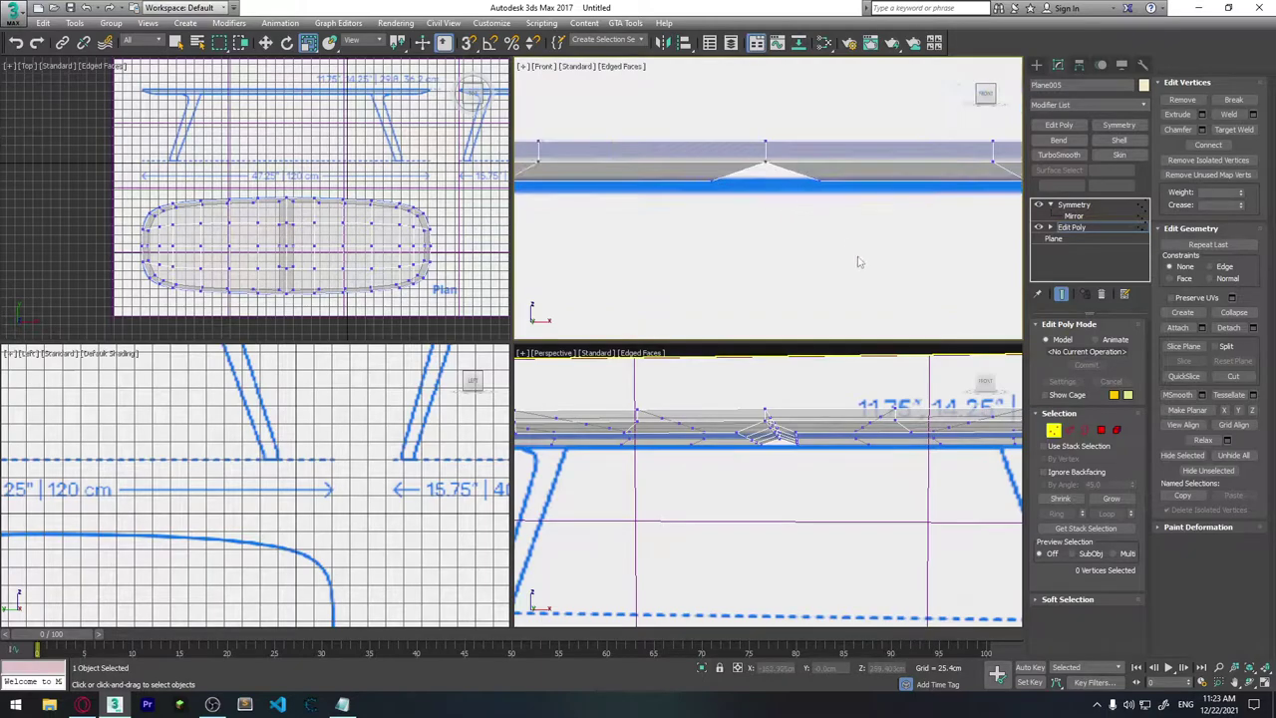
key(w)
drag(688, 174, 807, 183)
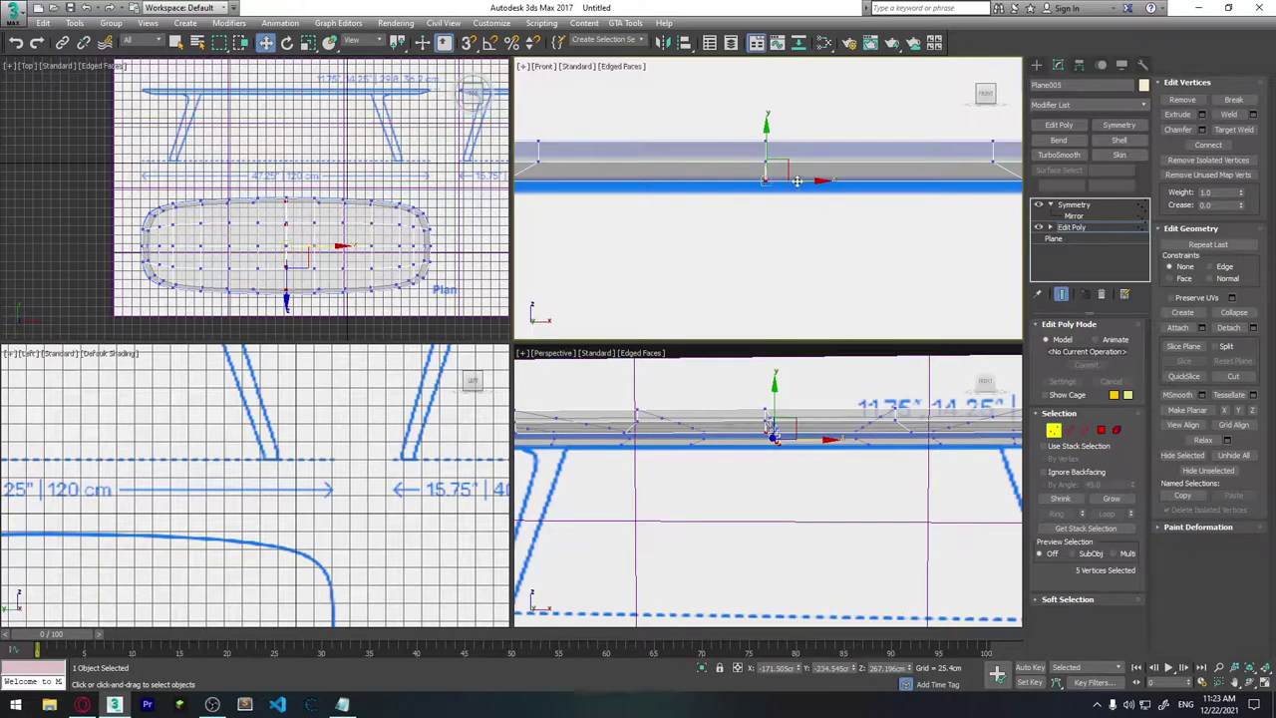
drag(798, 180, 796, 181)
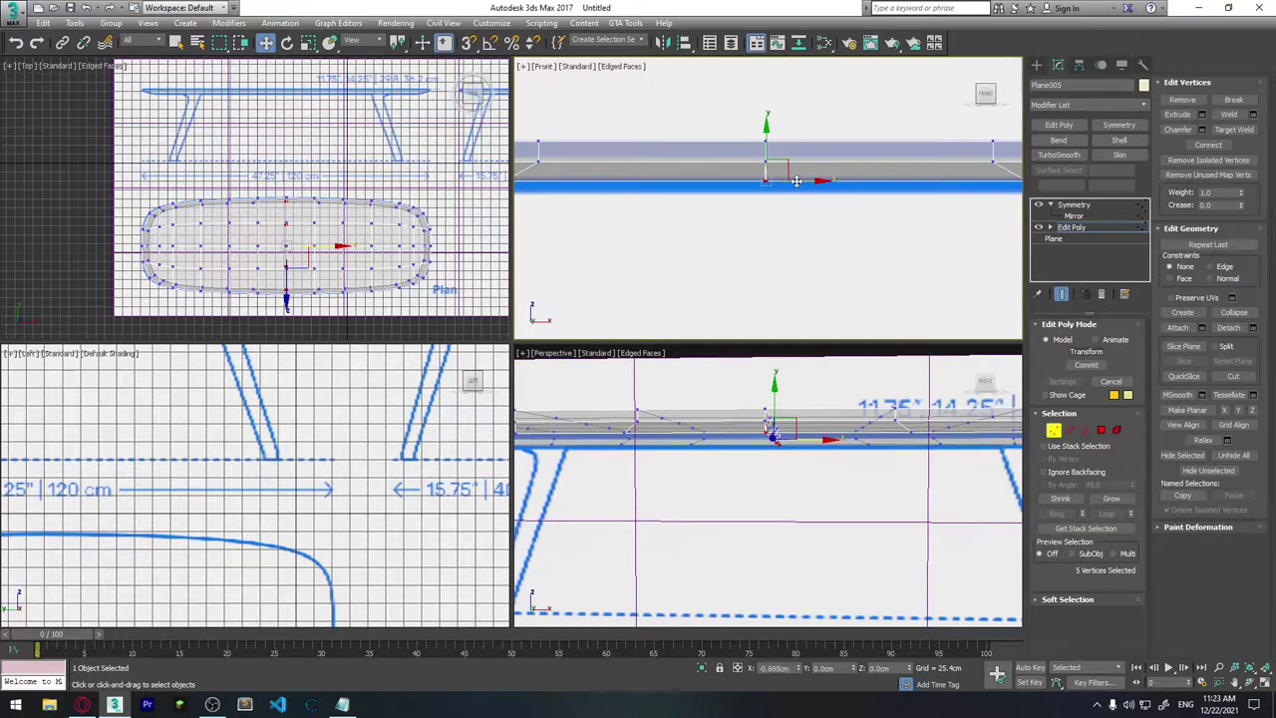
click(749, 274)
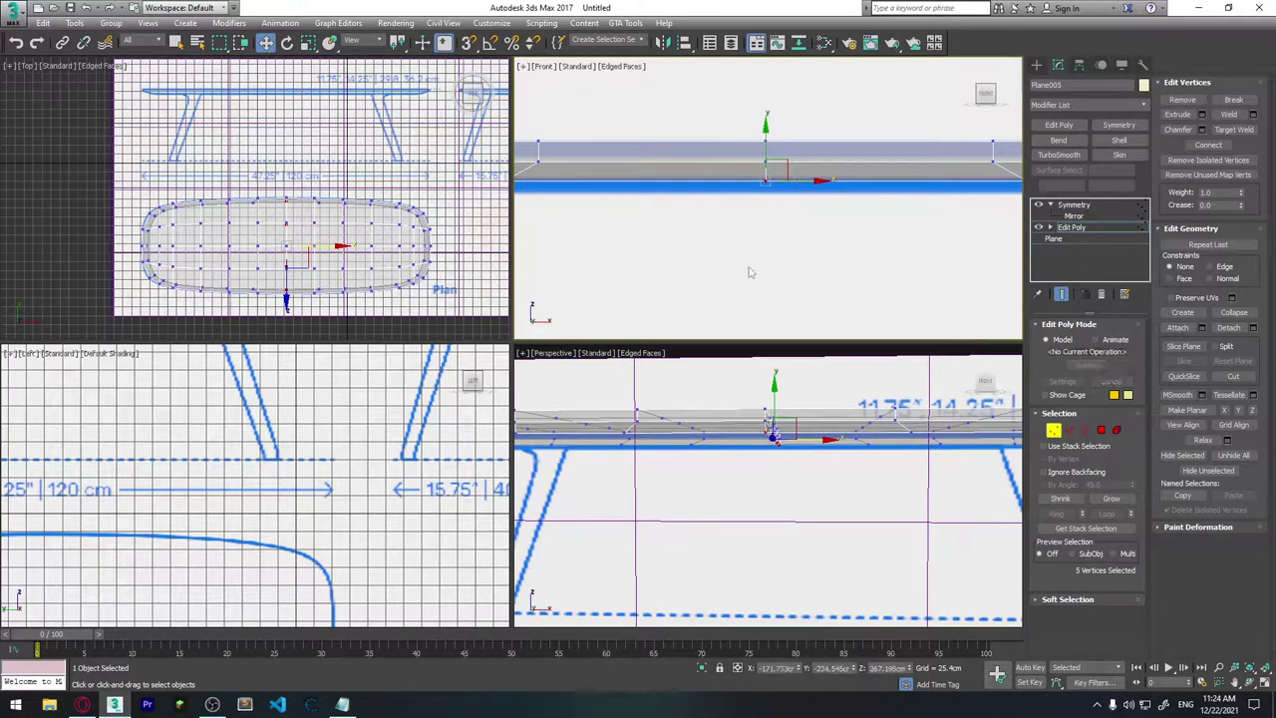
scroll(761, 160, up, 5)
Step: Refine the seam vertex selection from ten down to six, then clear it and inspect below
drag(724, 175, 725, 168)
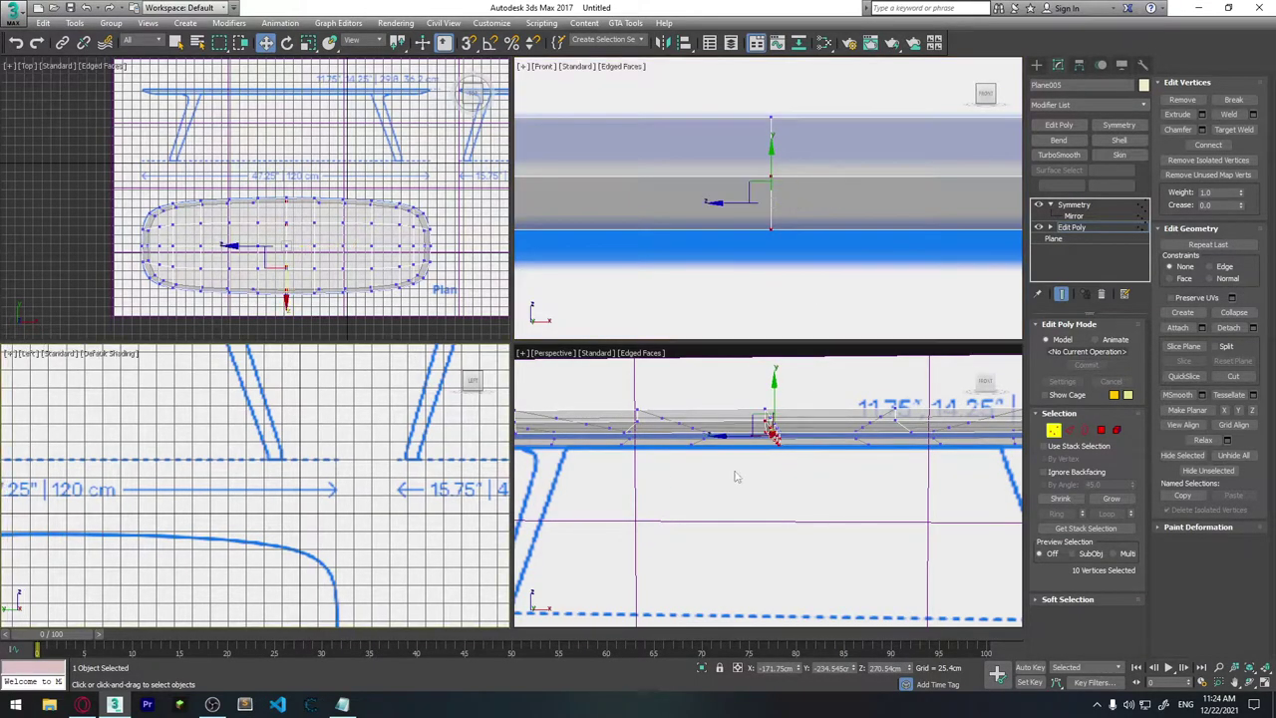
mouse_move(735, 476)
alt+middle_down()
mouse_move(665, 447)
mouse_move(746, 438)
alt+middle_up()
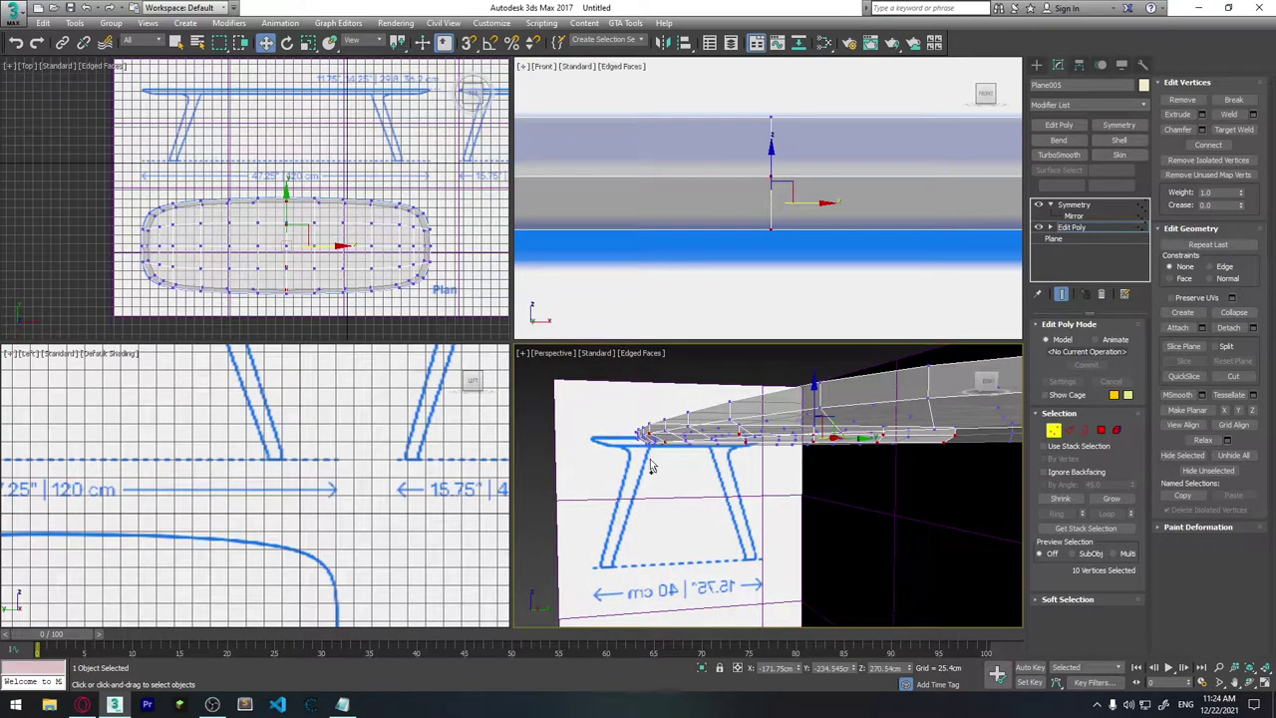
drag(643, 464, 668, 437)
mouse_move(883, 494)
alt+middle_down()
mouse_move(673, 462)
mouse_move(684, 478)
alt+middle_up()
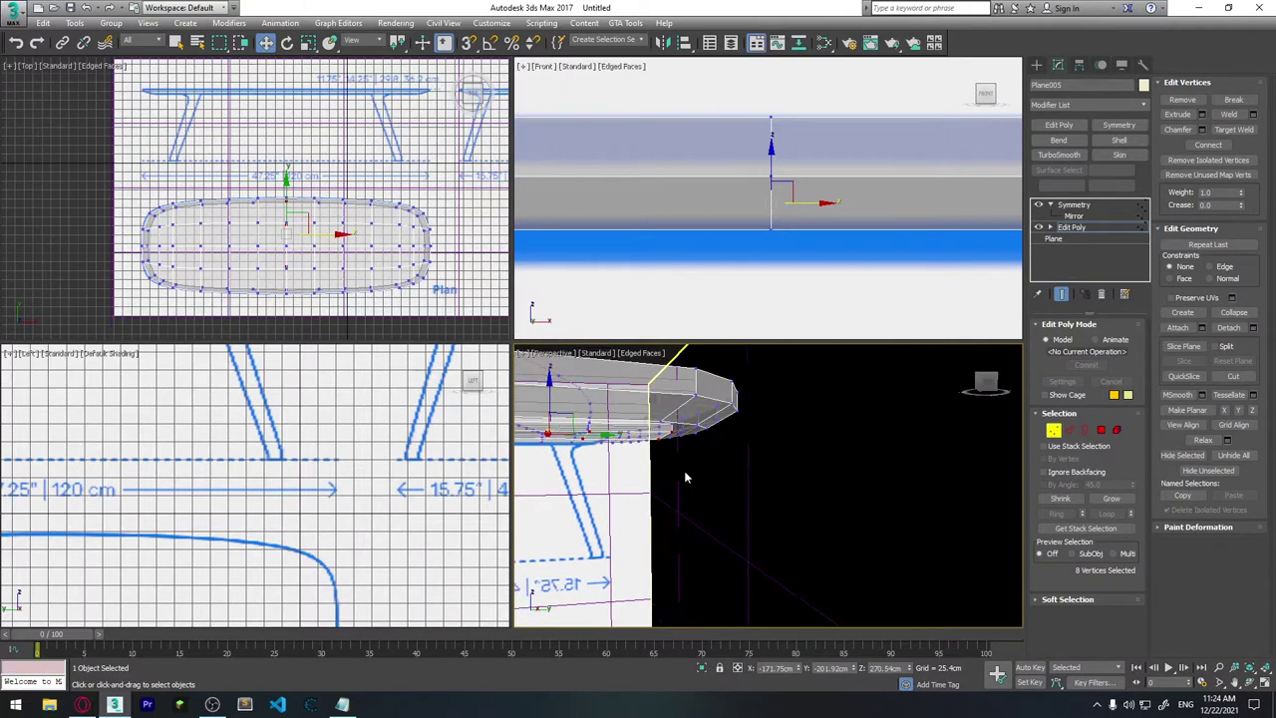
drag(678, 451, 660, 424)
mouse_move(660, 428)
alt+middle_down()
mouse_move(659, 477)
mouse_move(640, 439)
mouse_move(695, 482)
alt+middle_up()
scroll(660, 477, down, 3)
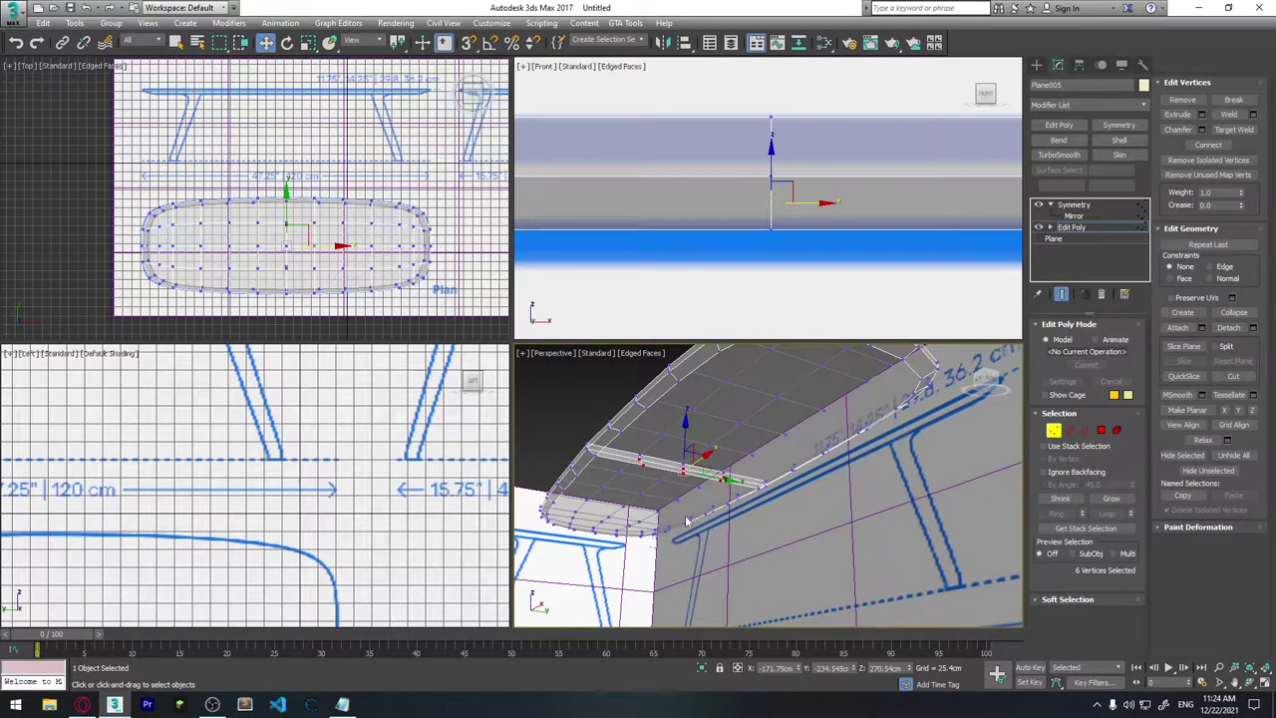
click(686, 520)
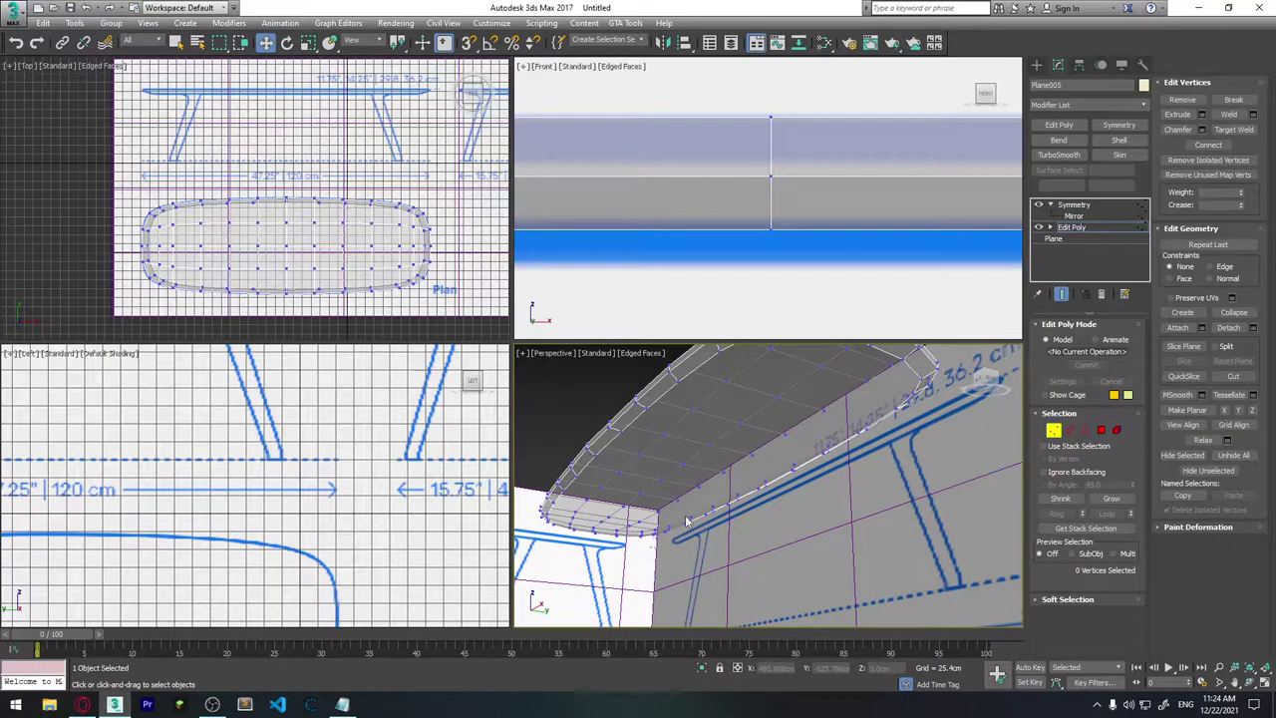
mouse_move(686, 521)
alt+middle_down()
mouse_move(874, 490)
mouse_move(815, 522)
mouse_move(845, 474)
mouse_move(831, 471)
alt+middle_up()
Step: Add a second Edit Poly above Symmetry on Plane005 and select its full 32-edge border
scroll(812, 192, down, 2)
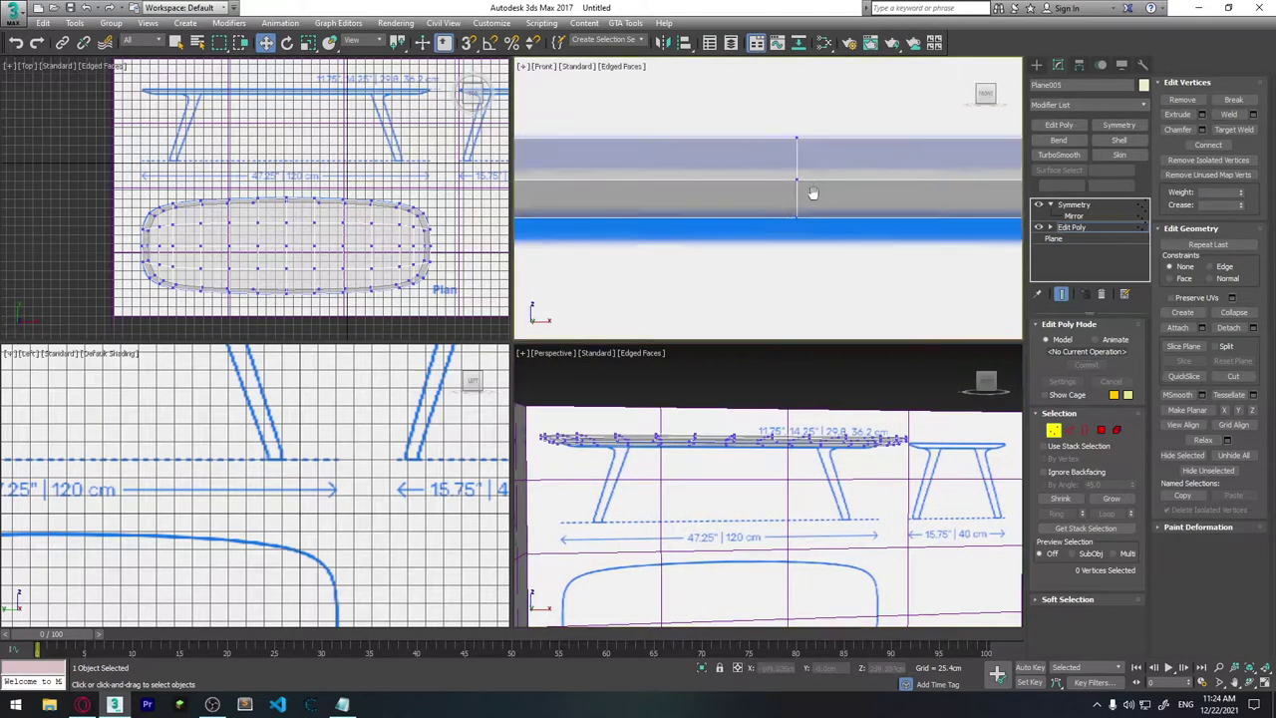
scroll(813, 192, down, 3)
scroll(798, 237, up, 1)
scroll(813, 216, down, 1)
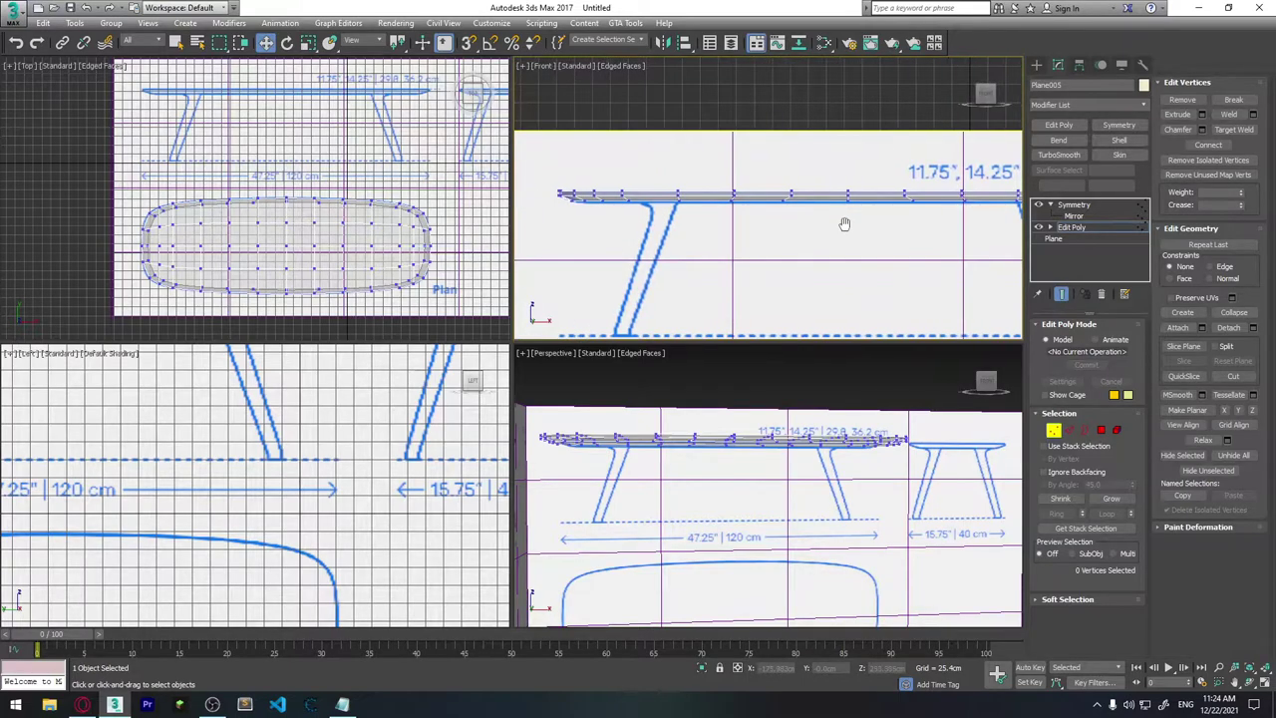
middle_drag(844, 223, 817, 234)
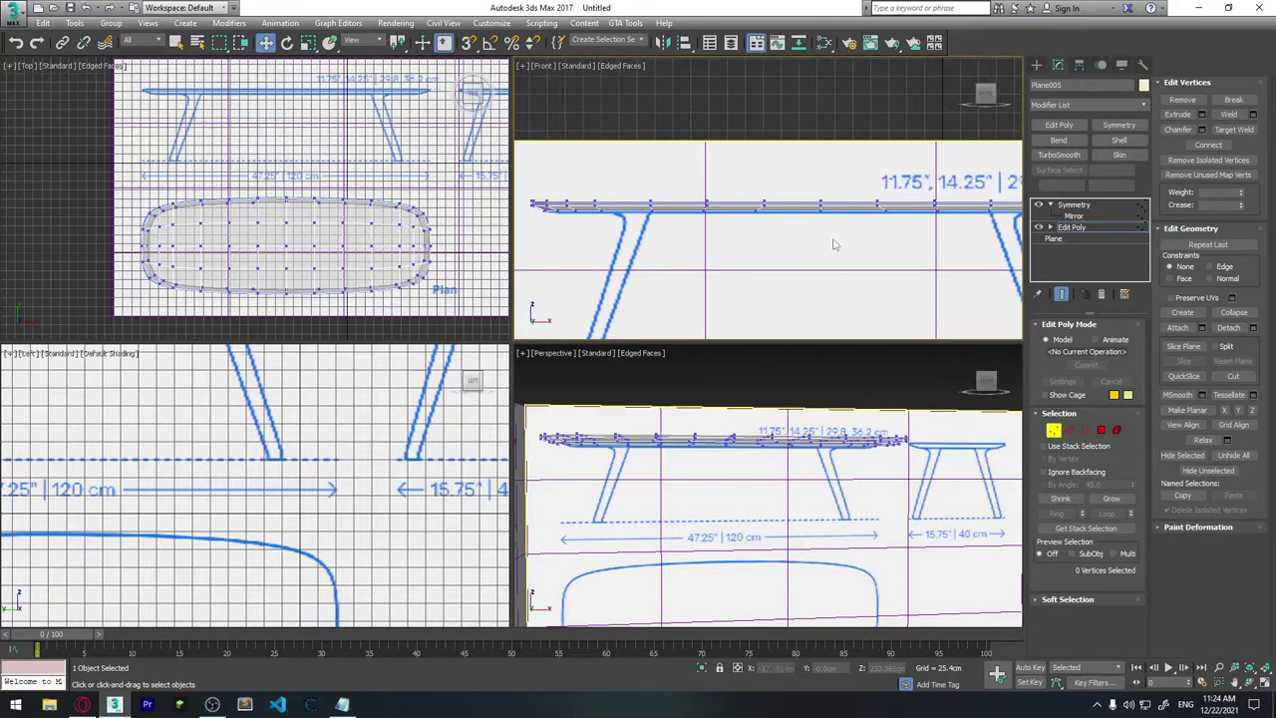
click(1075, 207)
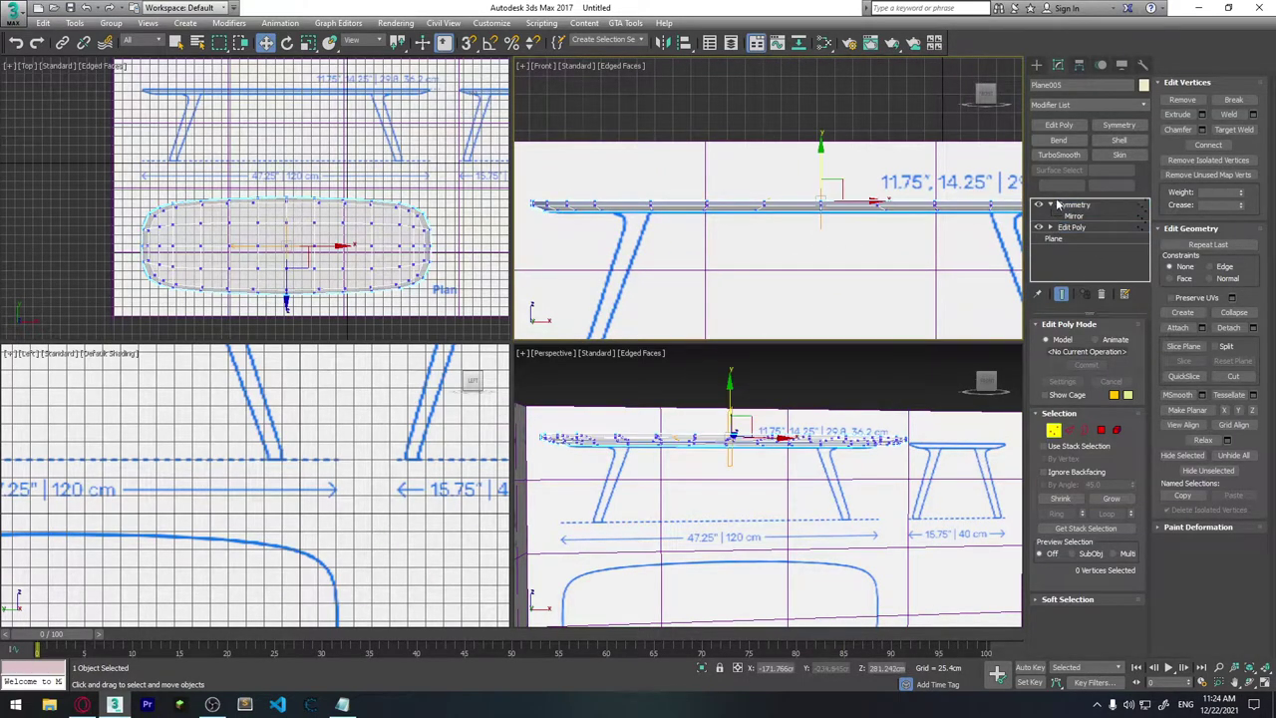
click(1076, 130)
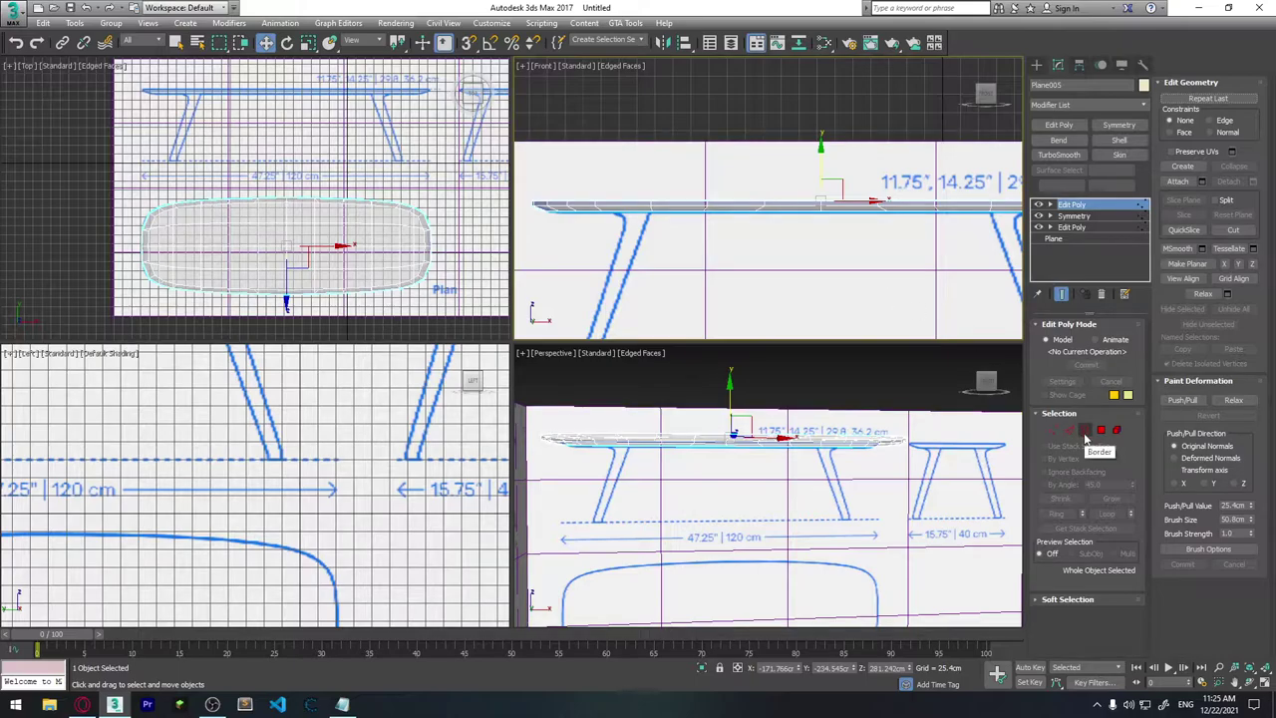
click(1086, 430)
Step: Move the selected tabletop border edges slightly downward on Y
alt+middle_drag(698, 186, 888, 264)
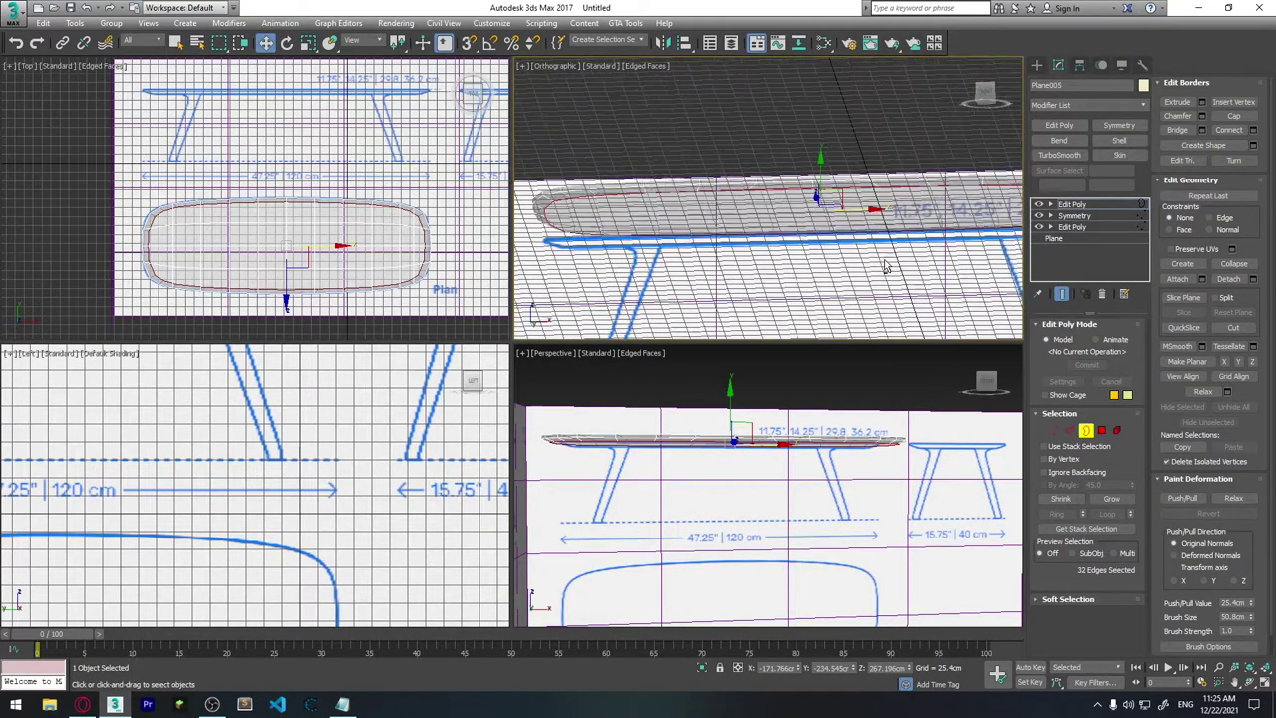
key(f)
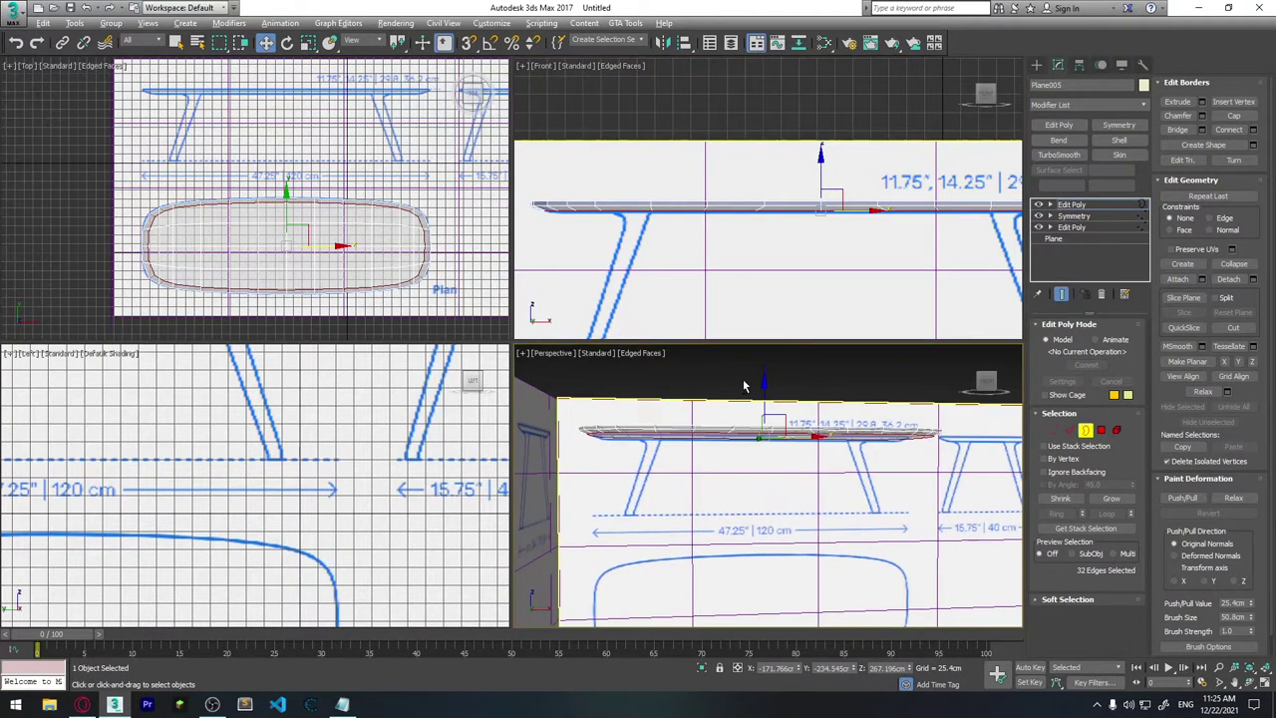
alt+middle_drag(746, 379, 729, 411)
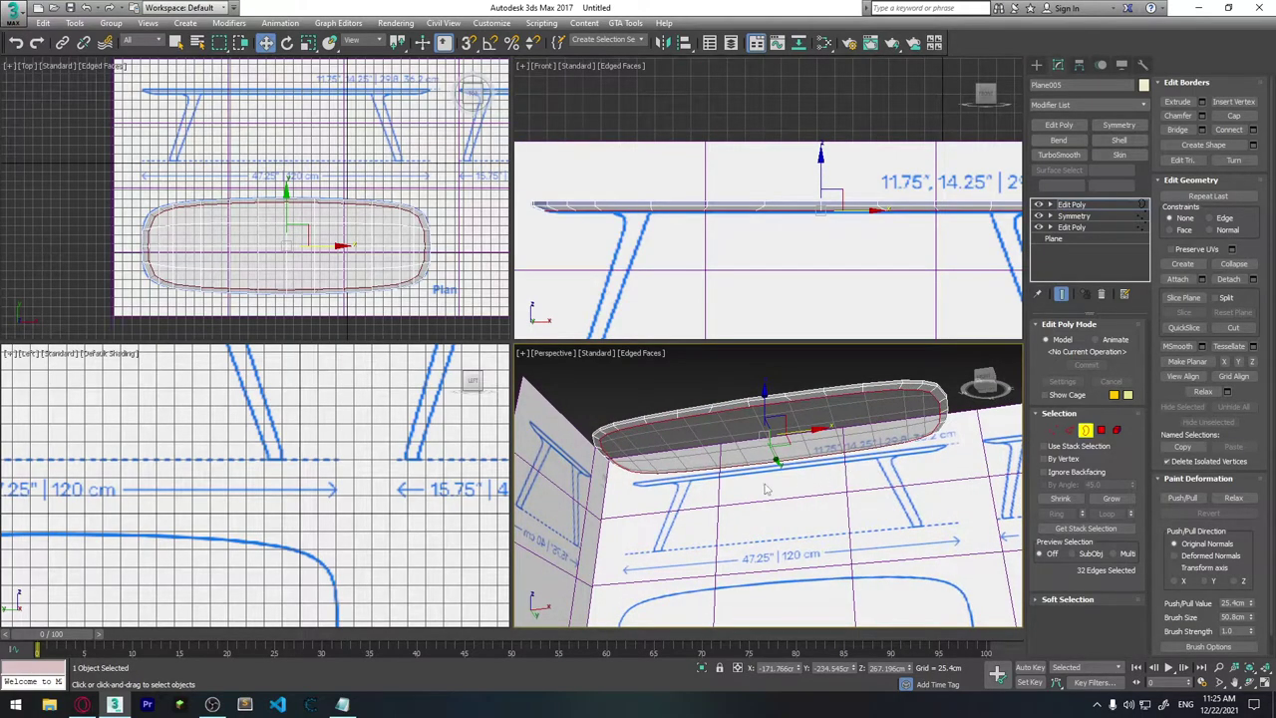
mouse_move(796, 459)
alt+middle_down()
mouse_move(779, 445)
mouse_move(809, 399)
alt+middle_up()
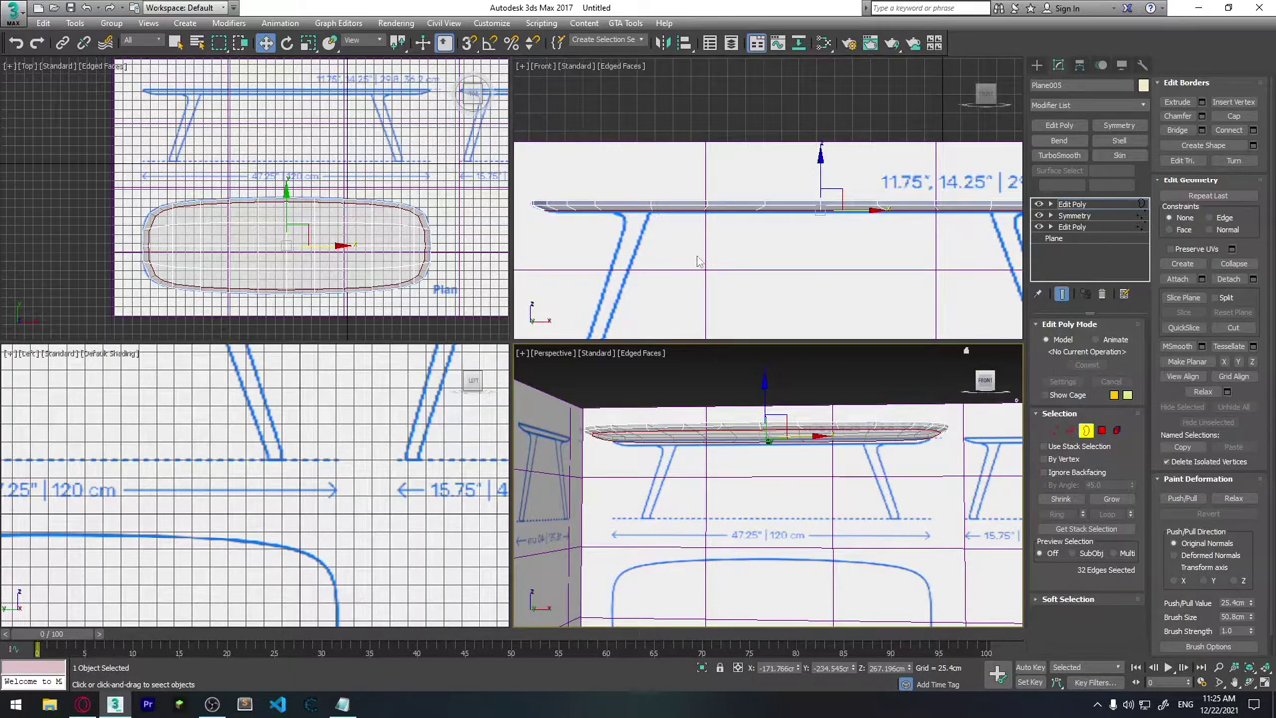
alt+middle_drag(772, 490, 803, 498)
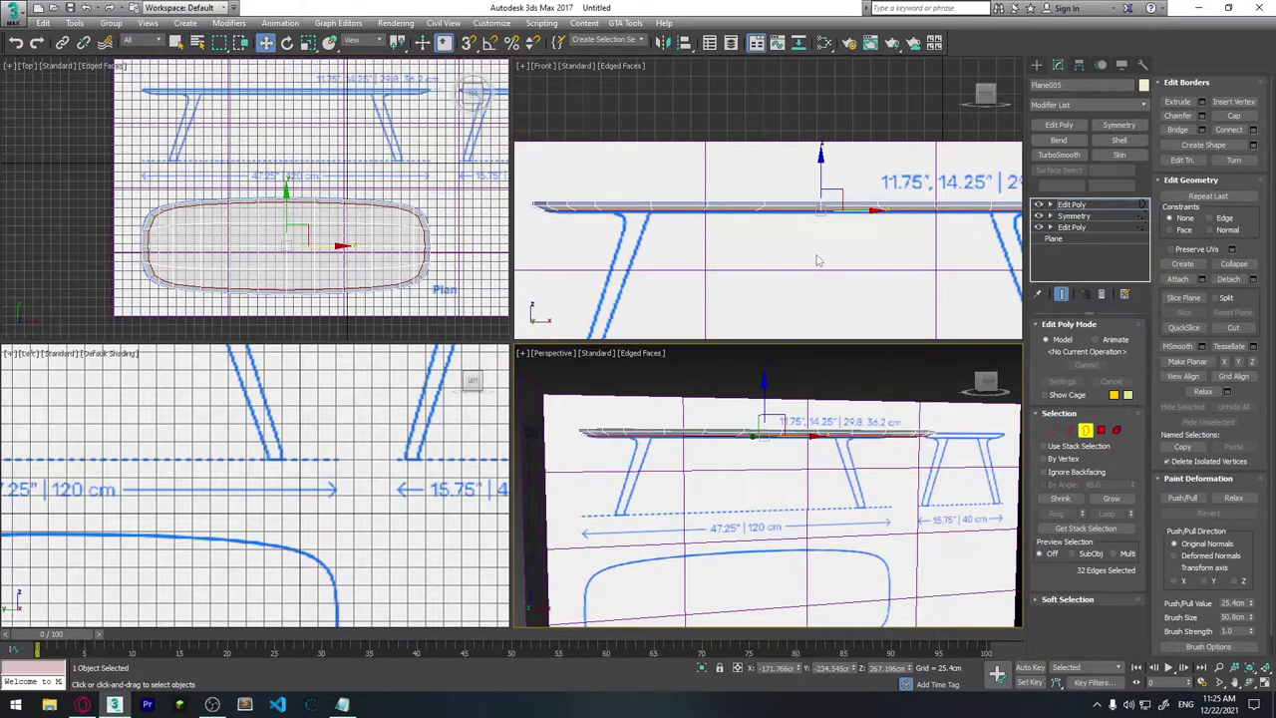
scroll(798, 214, up, 3)
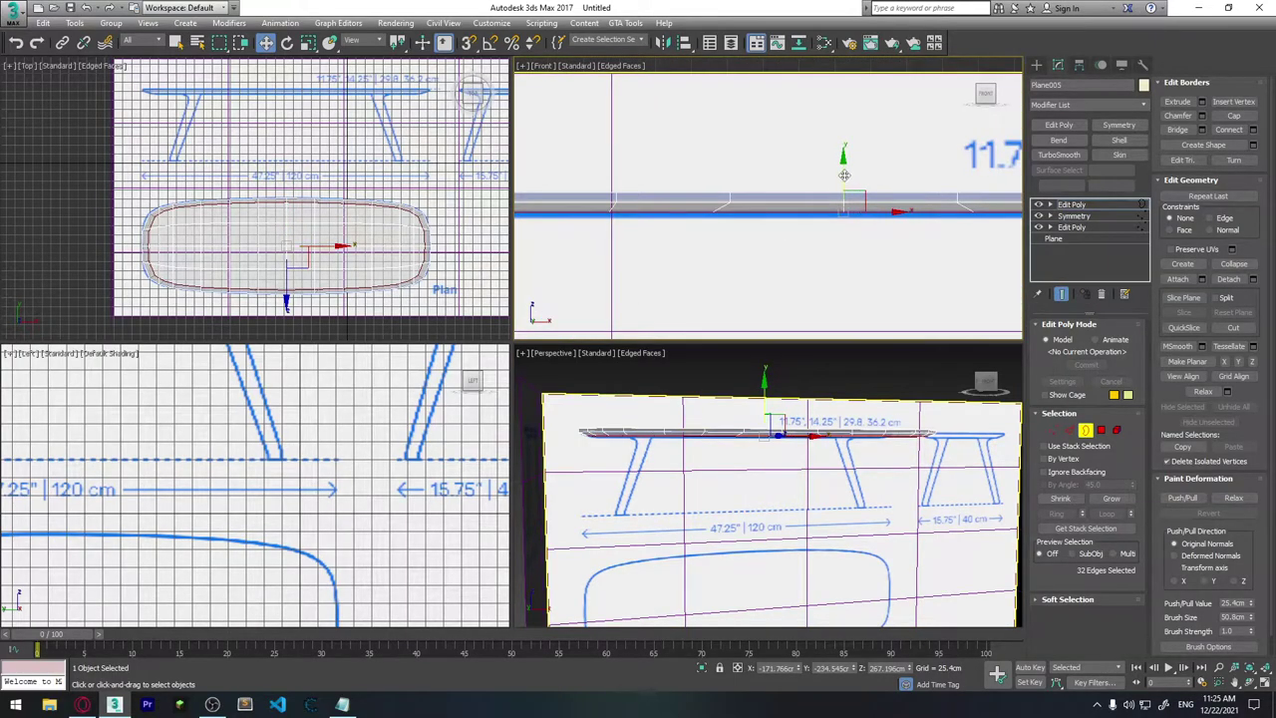
drag(844, 175, 841, 178)
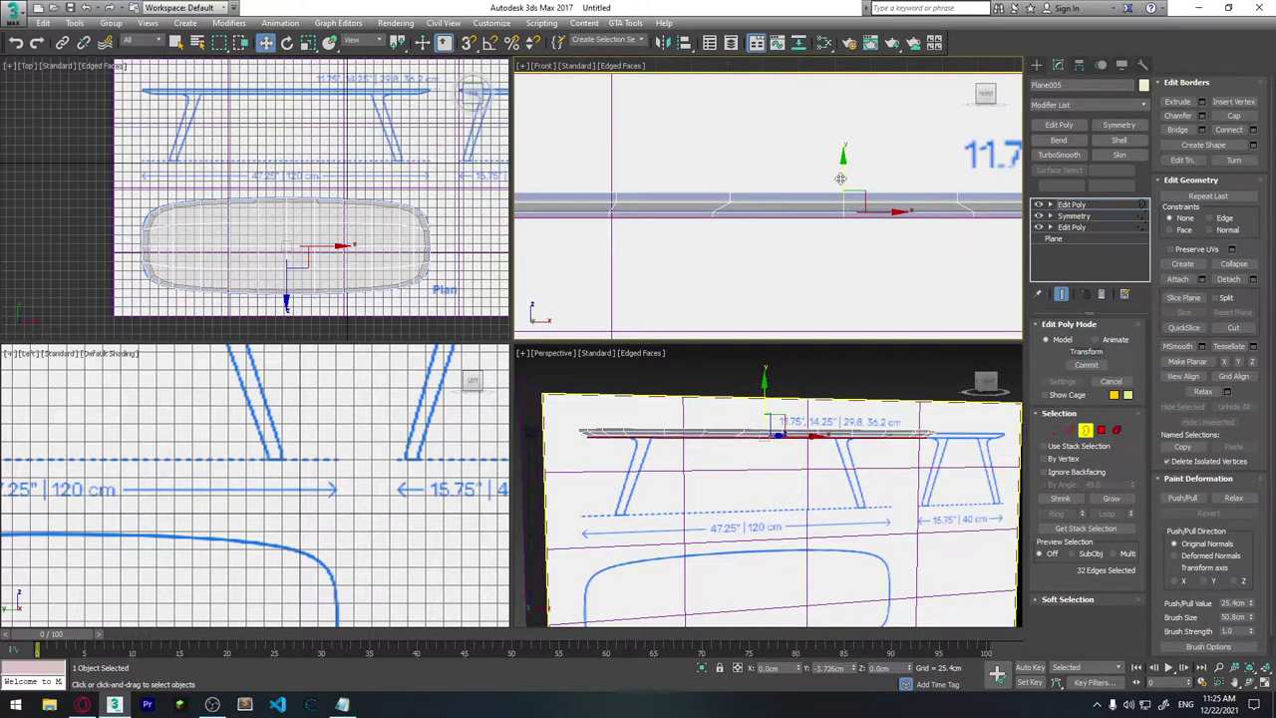
Step: Scale the border edges in the Front view so the rim's underside tapers
alt+middle_drag(841, 178, 768, 223)
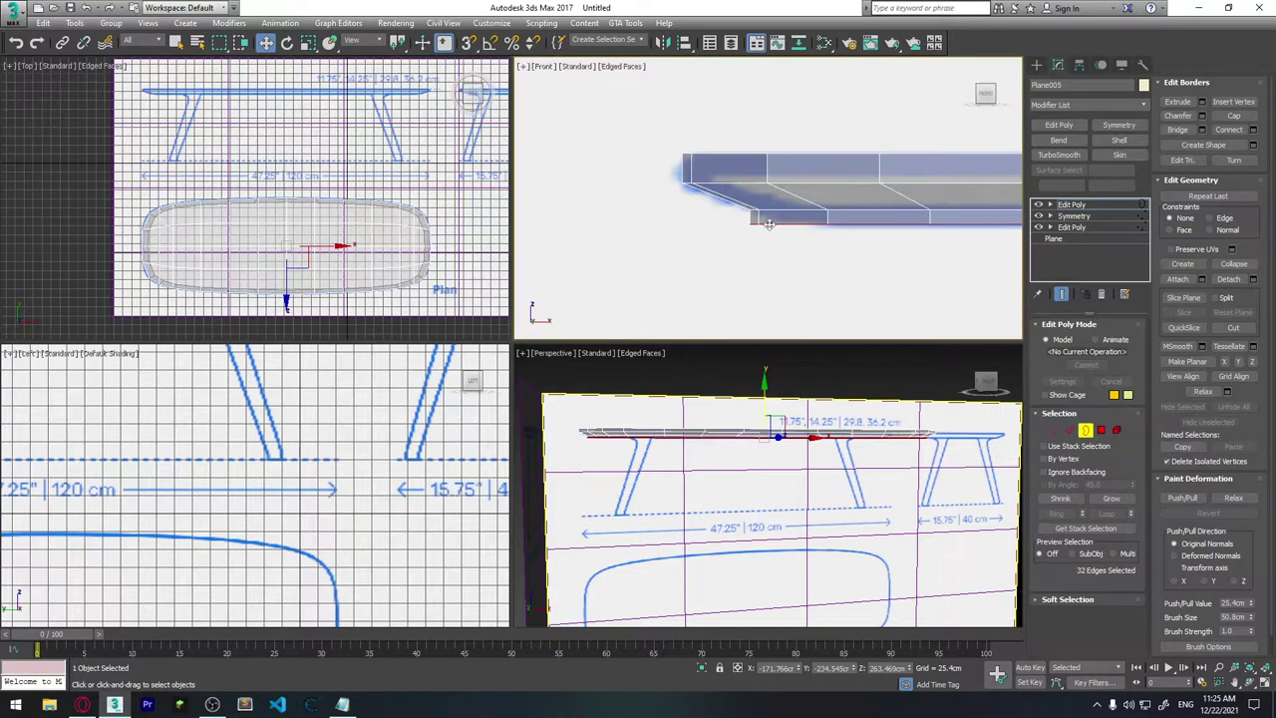
alt+middle_drag(829, 256, 790, 213)
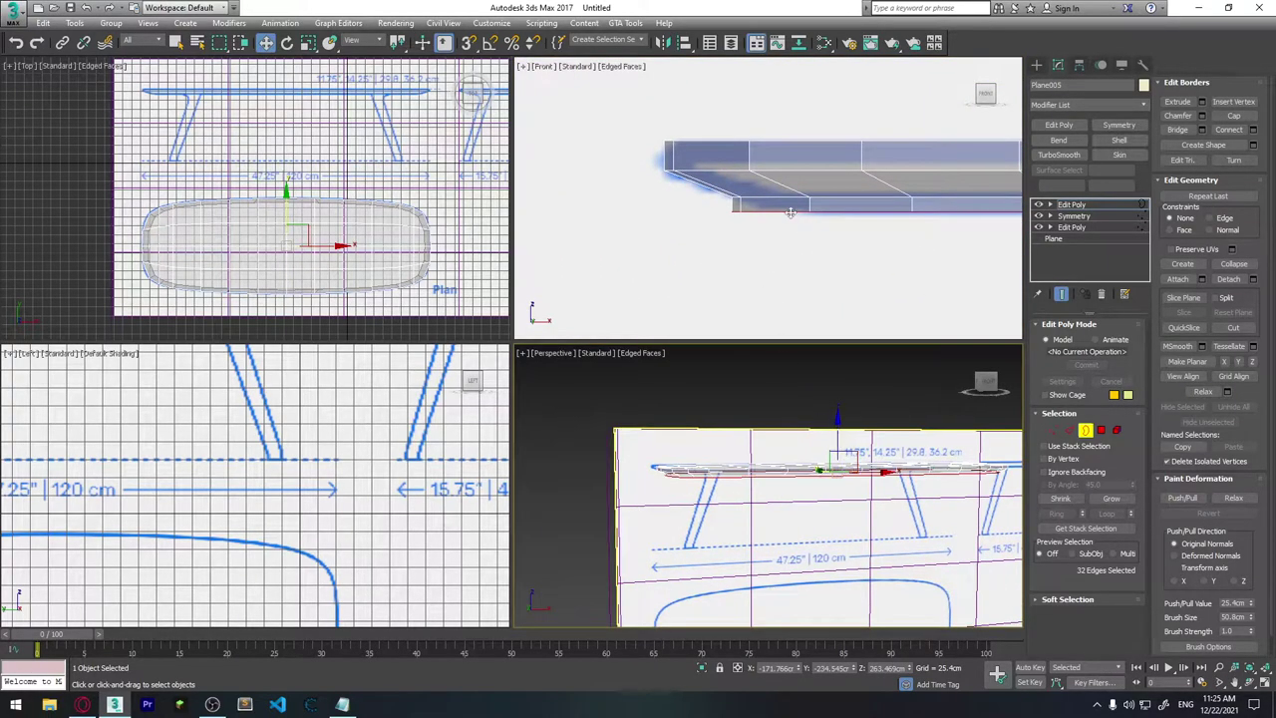
key(r)
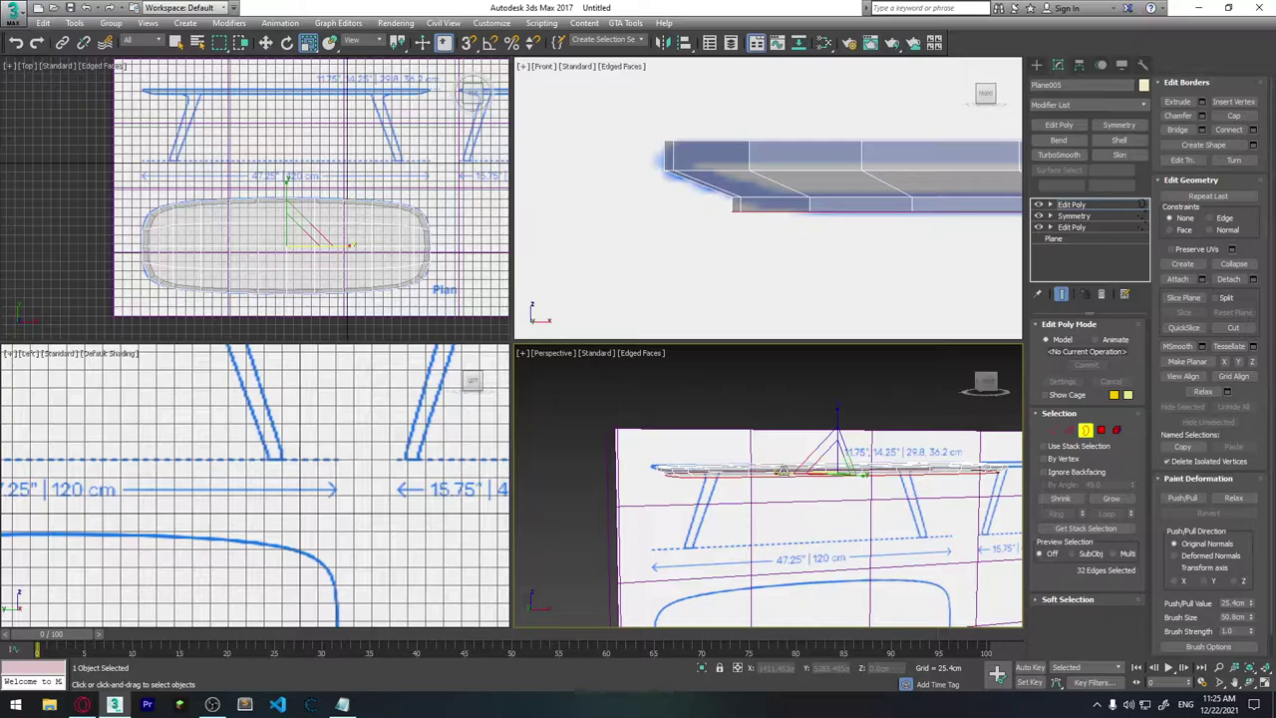
drag(835, 459, 842, 469)
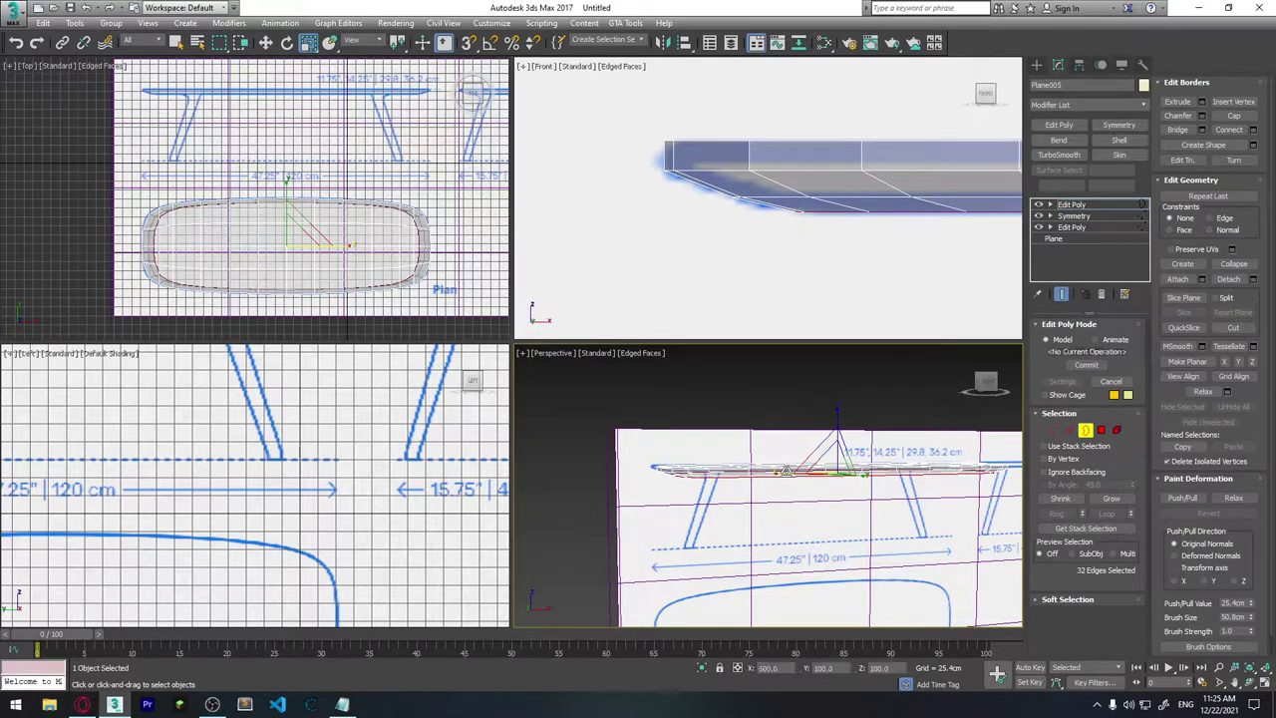
mouse_move(758, 229)
middle_down()
mouse_move(720, 264)
mouse_move(855, 262)
middle_up()
scroll(720, 264, up, 5)
scroll(749, 279, down, 2)
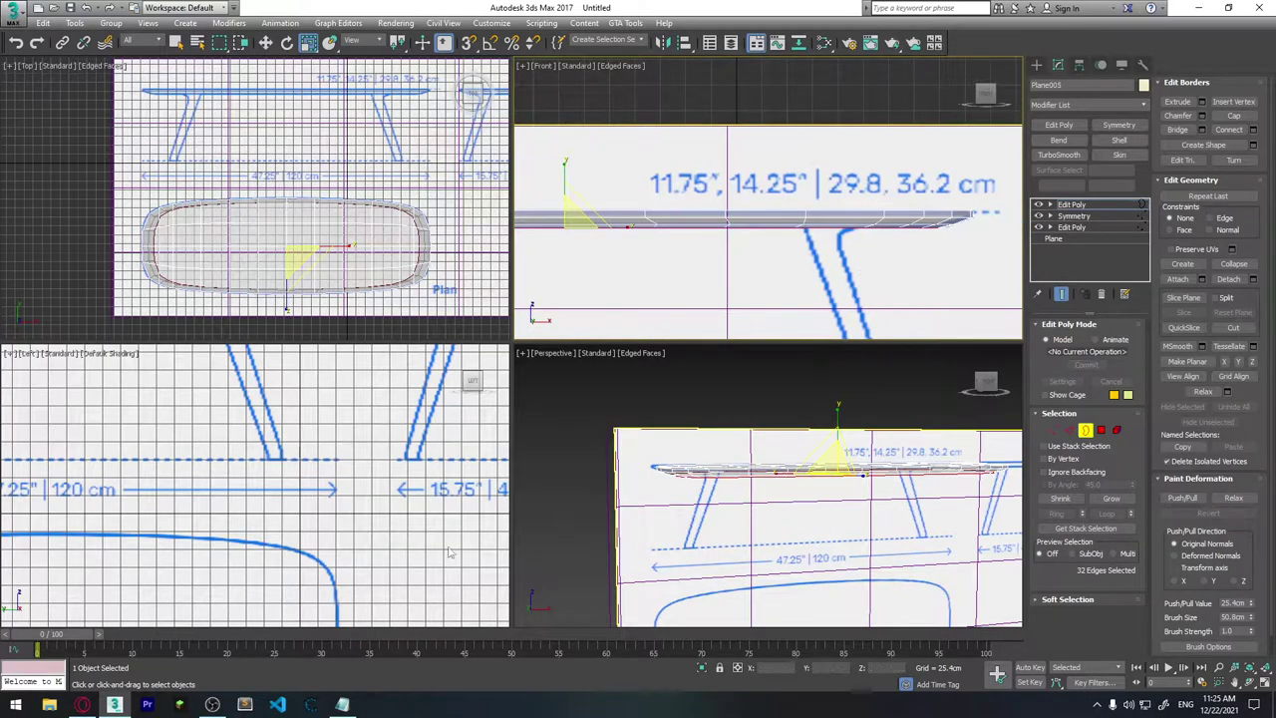
Step: Exit Border mode and move Plane005 along X in the Left view to match the side reference
scroll(379, 504, down, 8)
scroll(451, 439, up, 2)
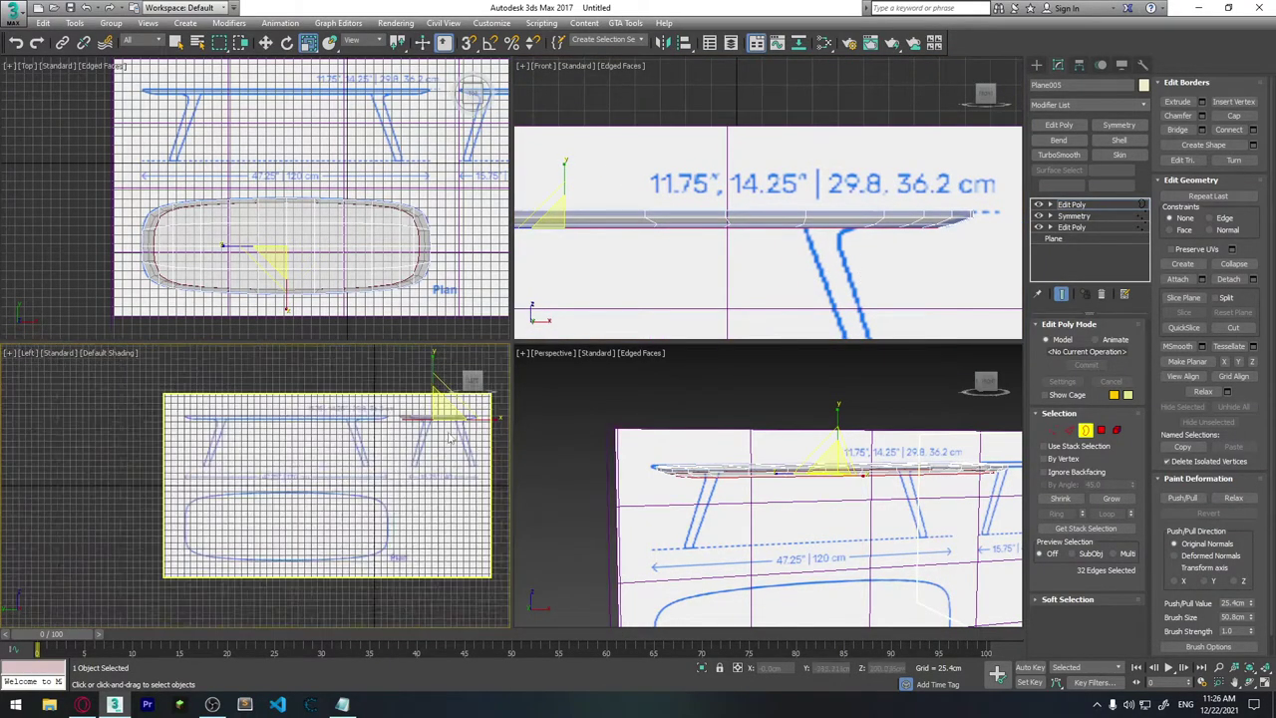
scroll(450, 438, up, 4)
scroll(391, 458, up, 2)
scroll(354, 486, up, 1)
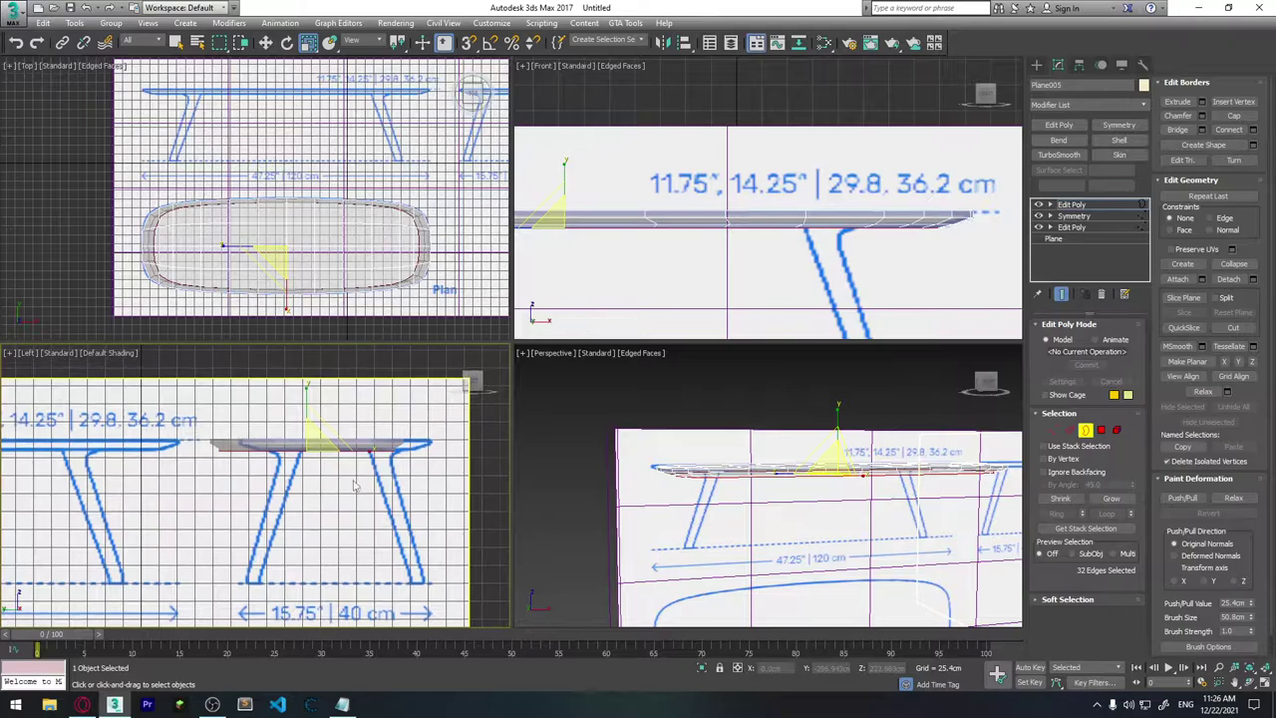
key(w)
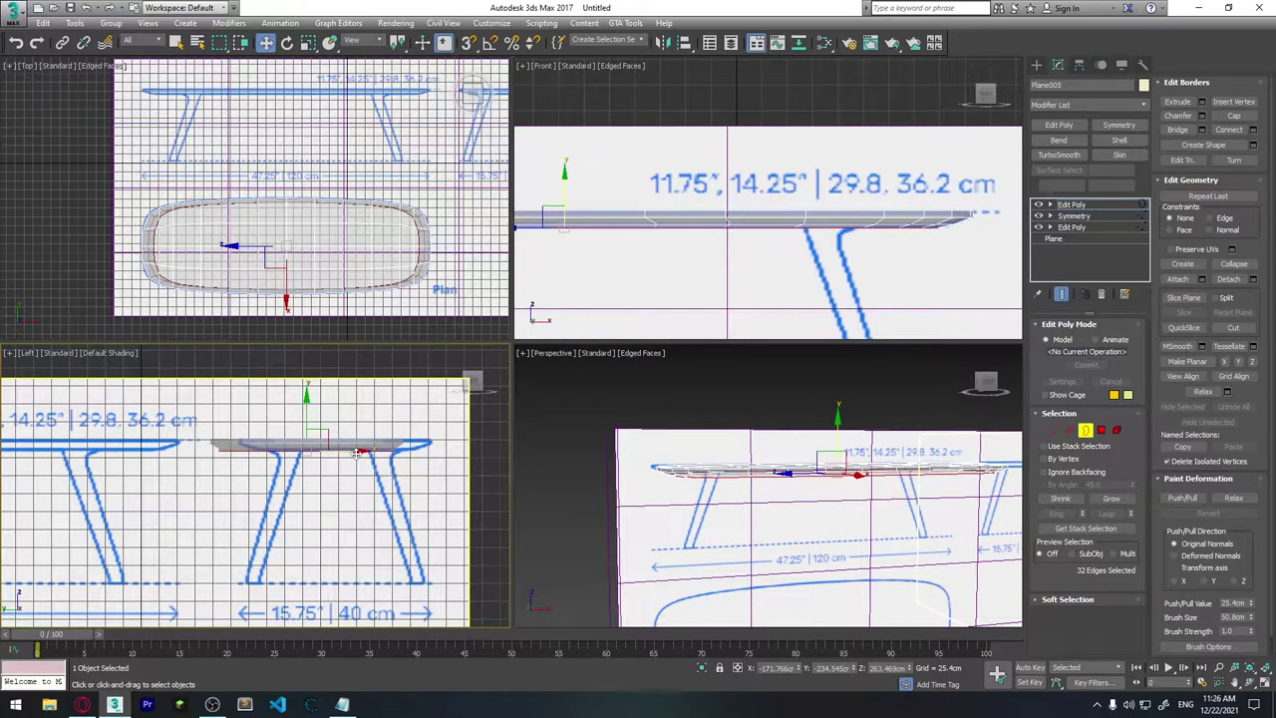
click(1087, 431)
middle_drag(361, 437, 371, 439)
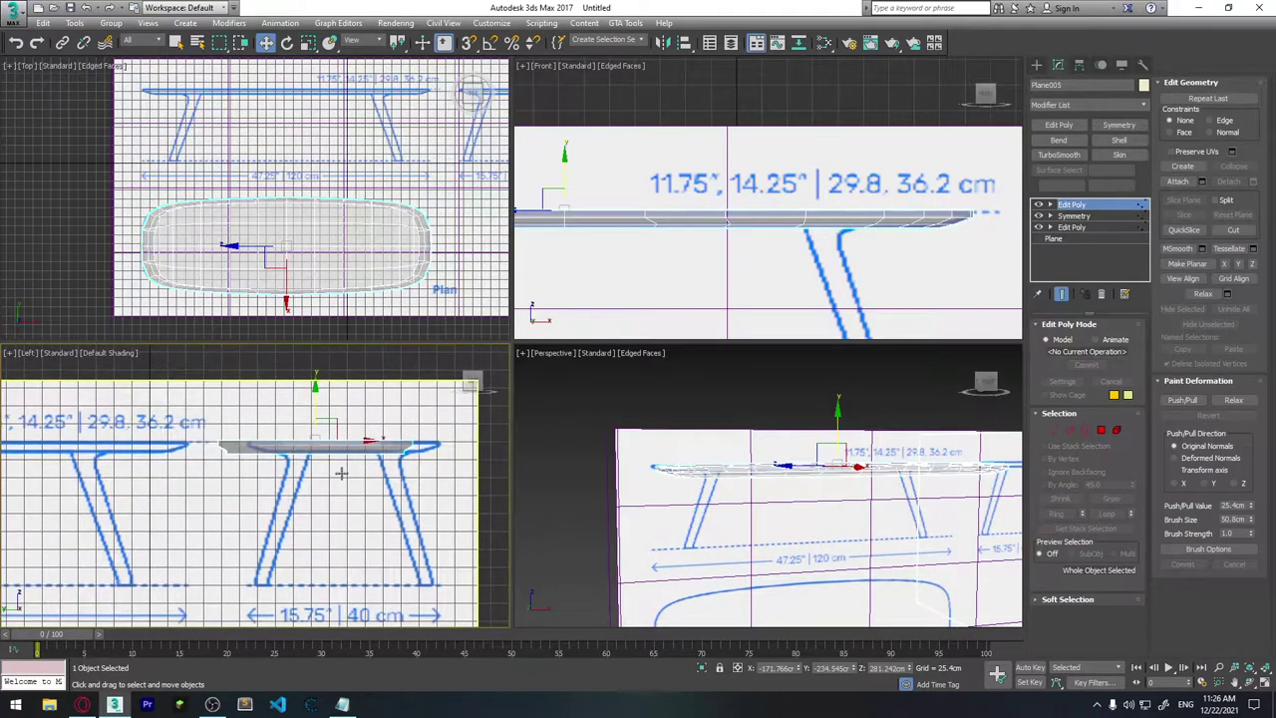
drag(374, 439, 390, 441)
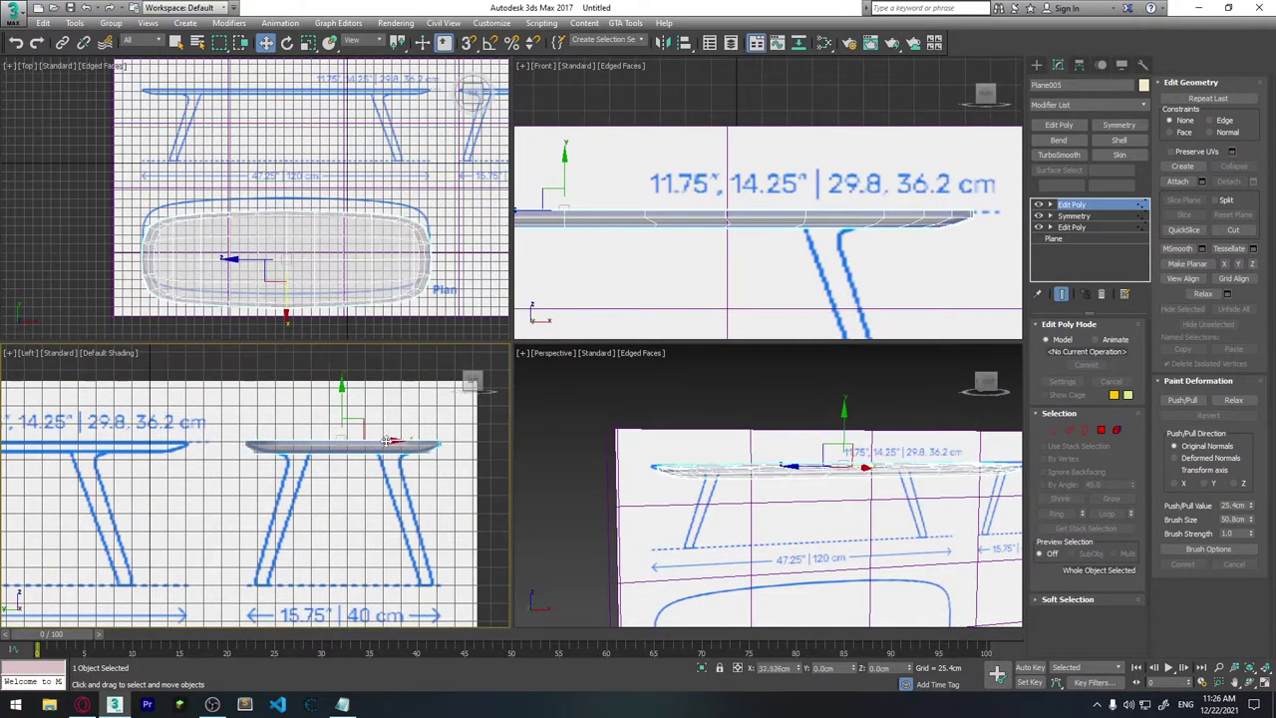
scroll(359, 439, up, 3)
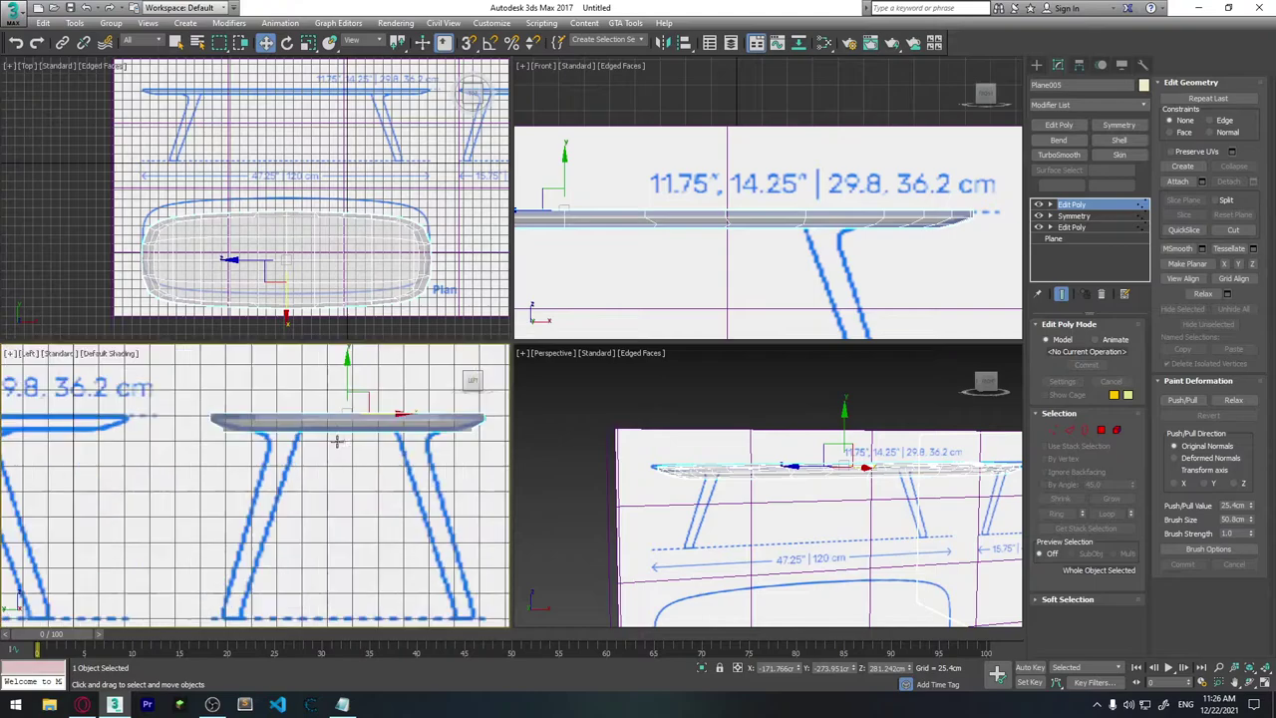
scroll(336, 436, up, 3)
mouse_move(336, 436)
middle_down()
mouse_move(331, 454)
mouse_move(341, 450)
middle_up()
scroll(331, 454, down, 4)
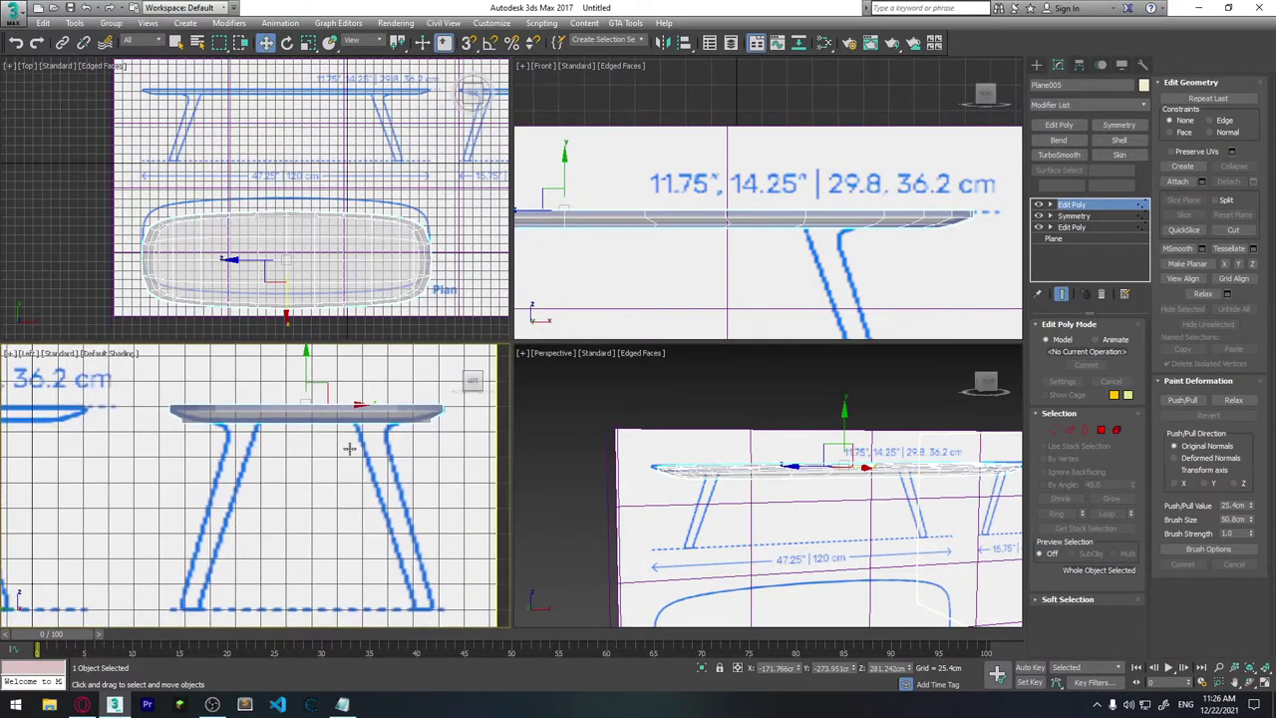
Step: Back in Border mode, scale the border edges in the Left view to match the reference rim
click(1085, 431)
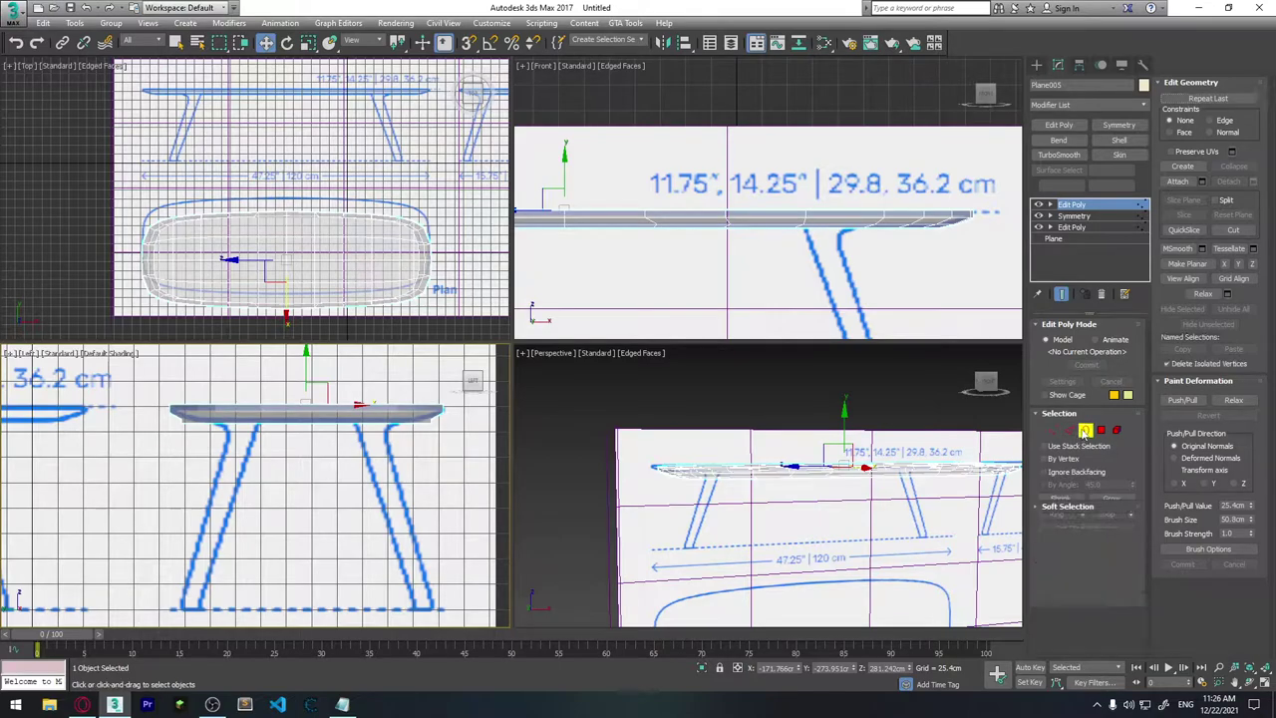
scroll(316, 486, up, 2)
scroll(329, 484, up, 1)
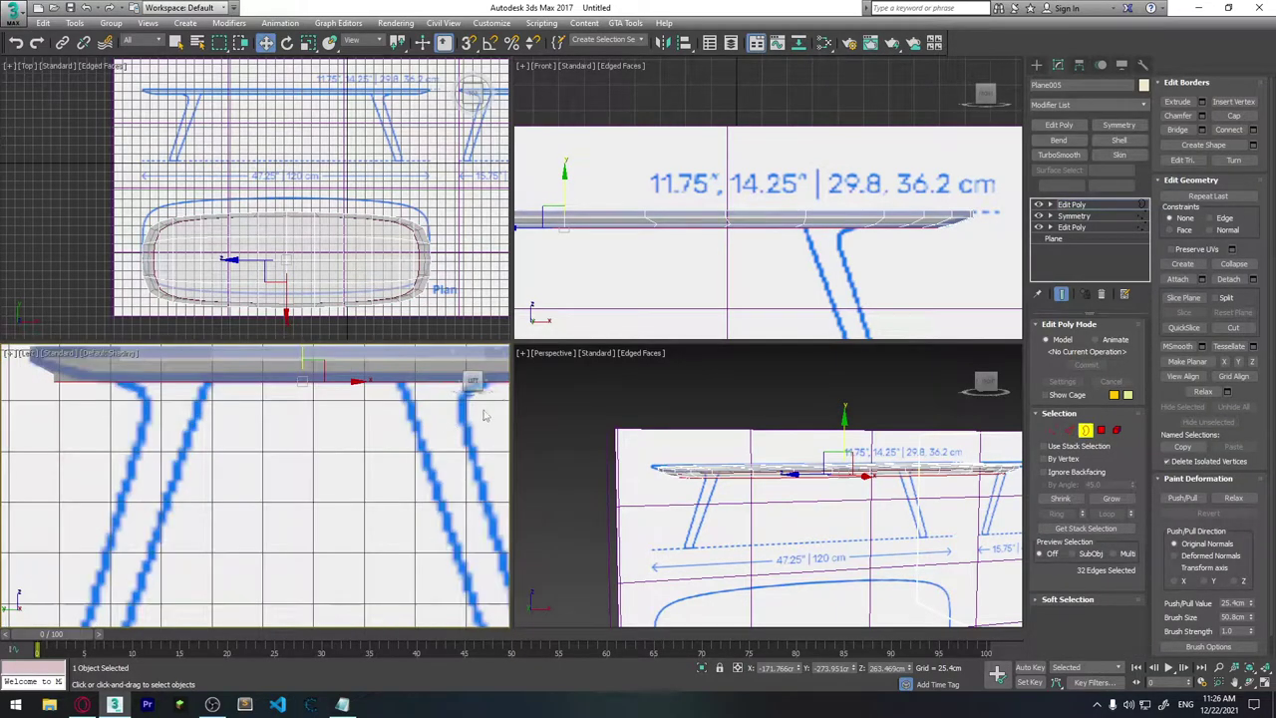
scroll(349, 479, up, 2)
scroll(378, 475, up, 1)
scroll(378, 476, down, 3)
key(r)
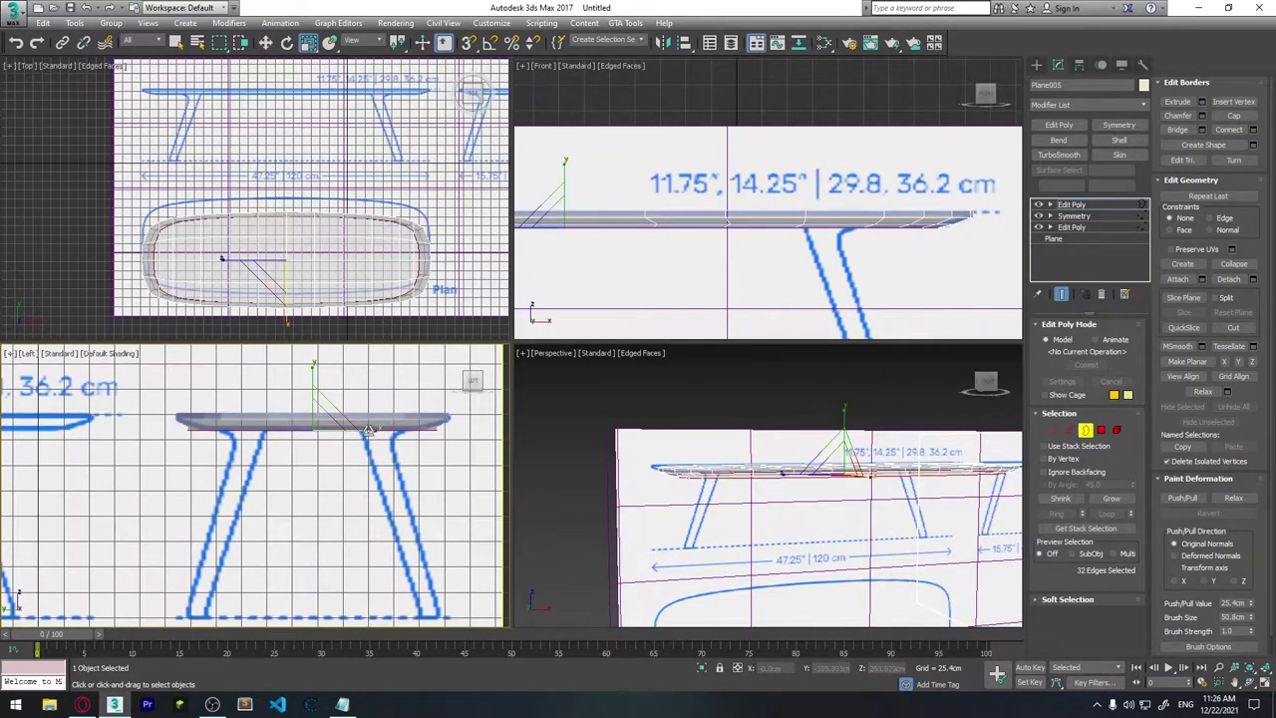
drag(369, 431, 356, 430)
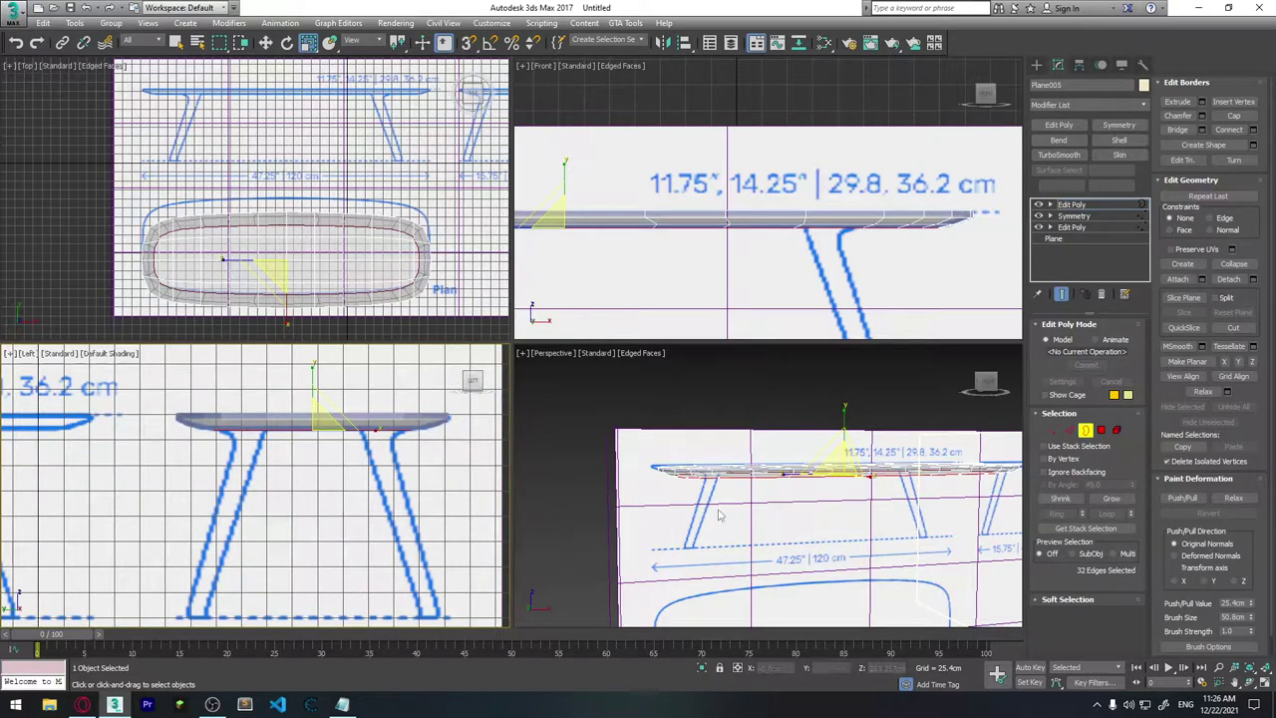
scroll(684, 240, down, 2)
scroll(698, 240, down, 1)
scroll(774, 271, down, 1)
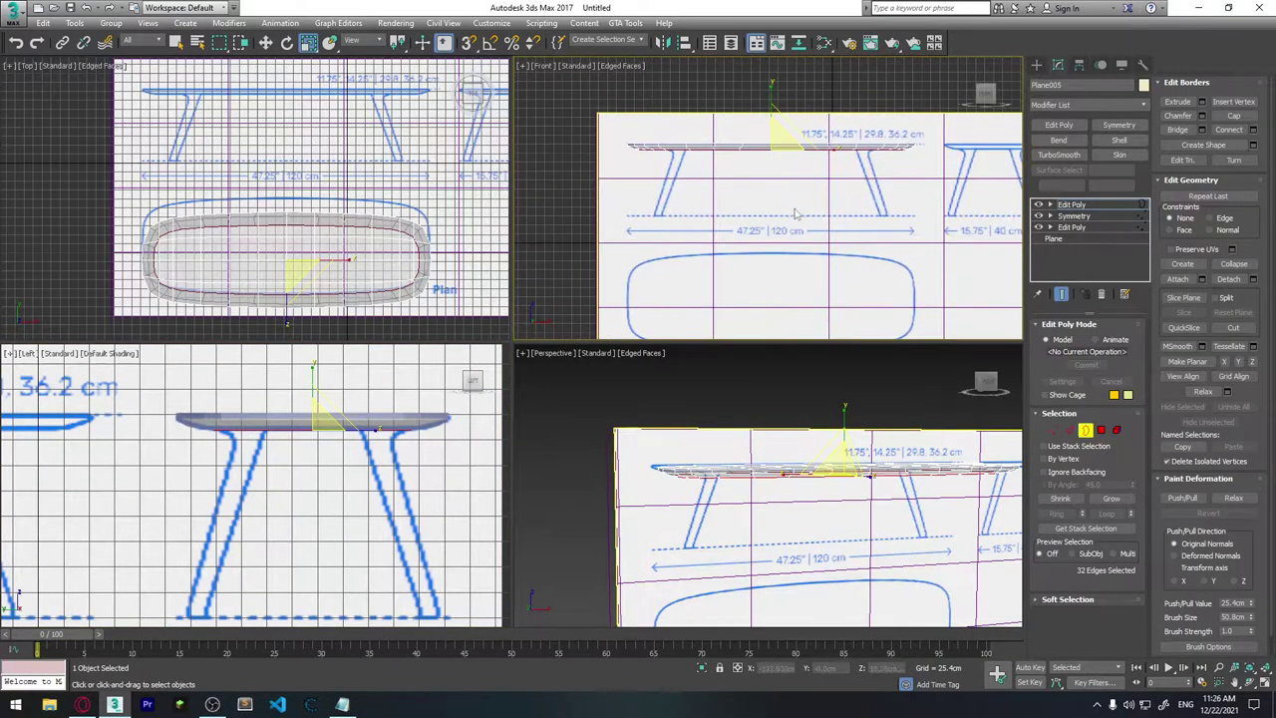
scroll(361, 455, down, 1)
scroll(361, 456, down, 1)
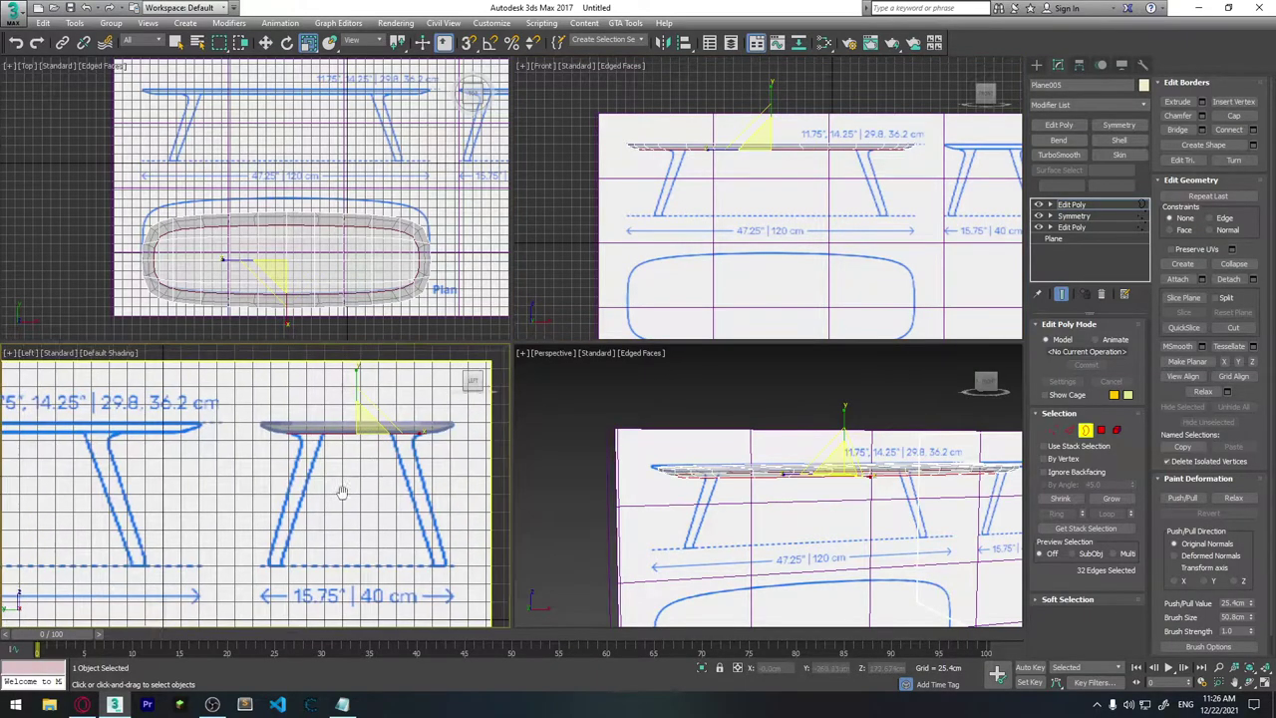
scroll(342, 490, down, 1)
middle_drag(329, 480, 298, 509)
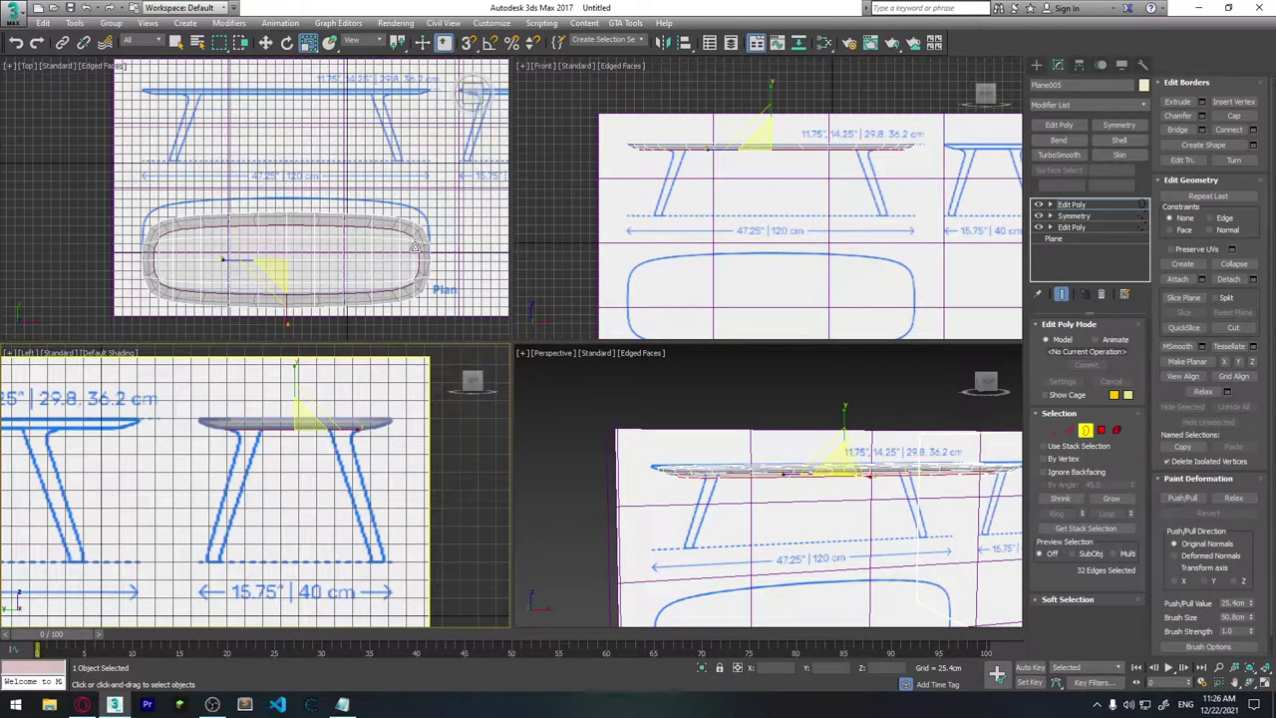
Step: Select the top-view reference plane Plane003 and move it slightly down along Y
click(1084, 430)
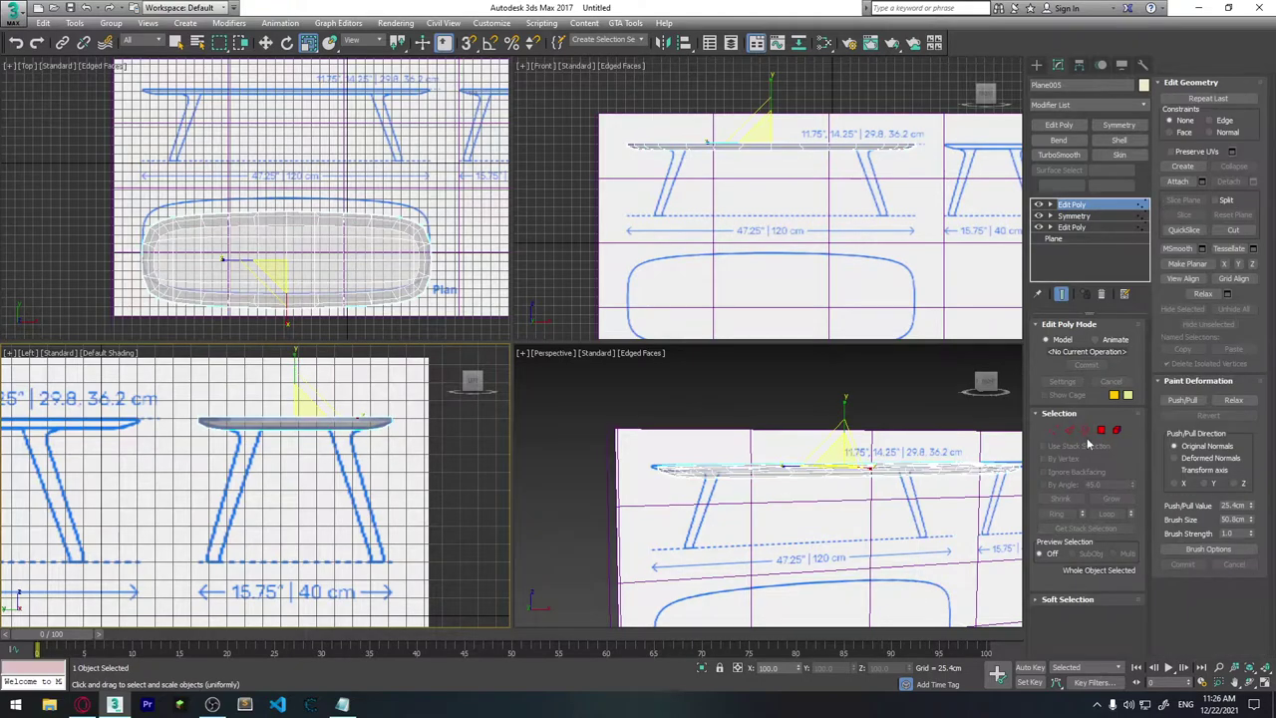
click(495, 275)
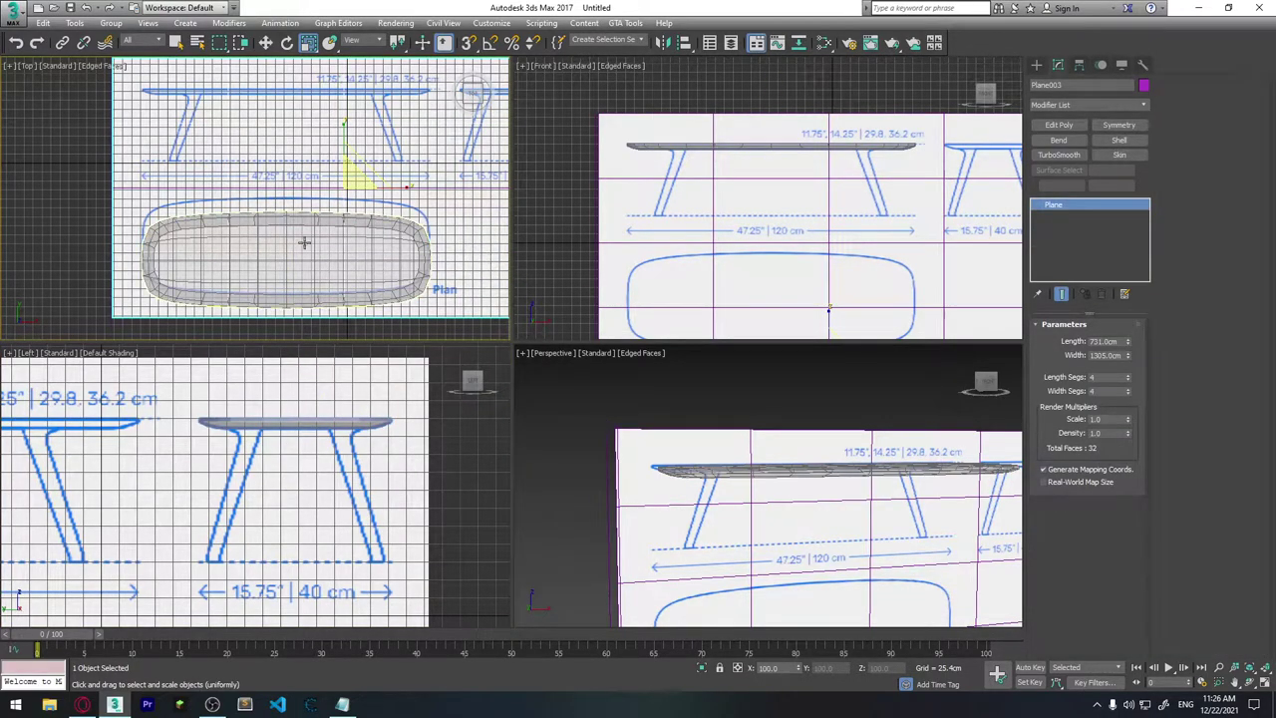
middle_drag(382, 263, 356, 256)
key(w)
middle_drag(273, 261, 297, 245)
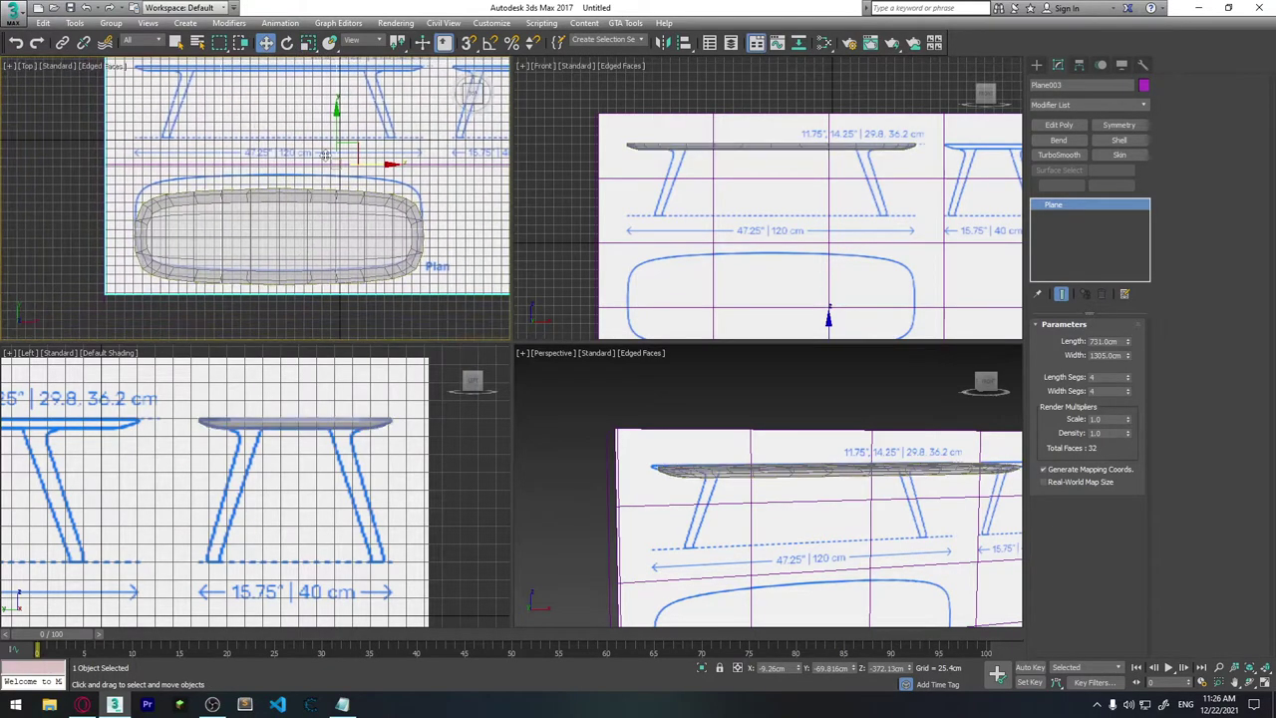
drag(336, 135, 336, 150)
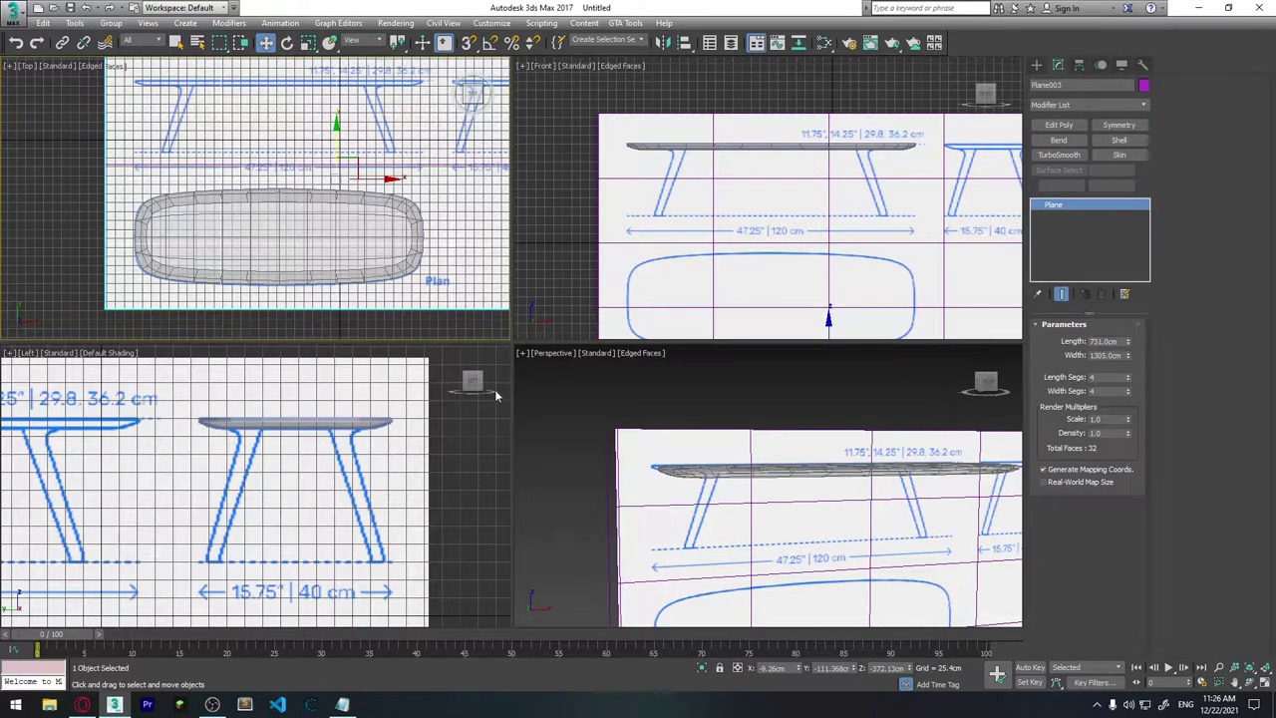
right_click(392, 516)
alt+middle_drag(847, 456, 700, 436)
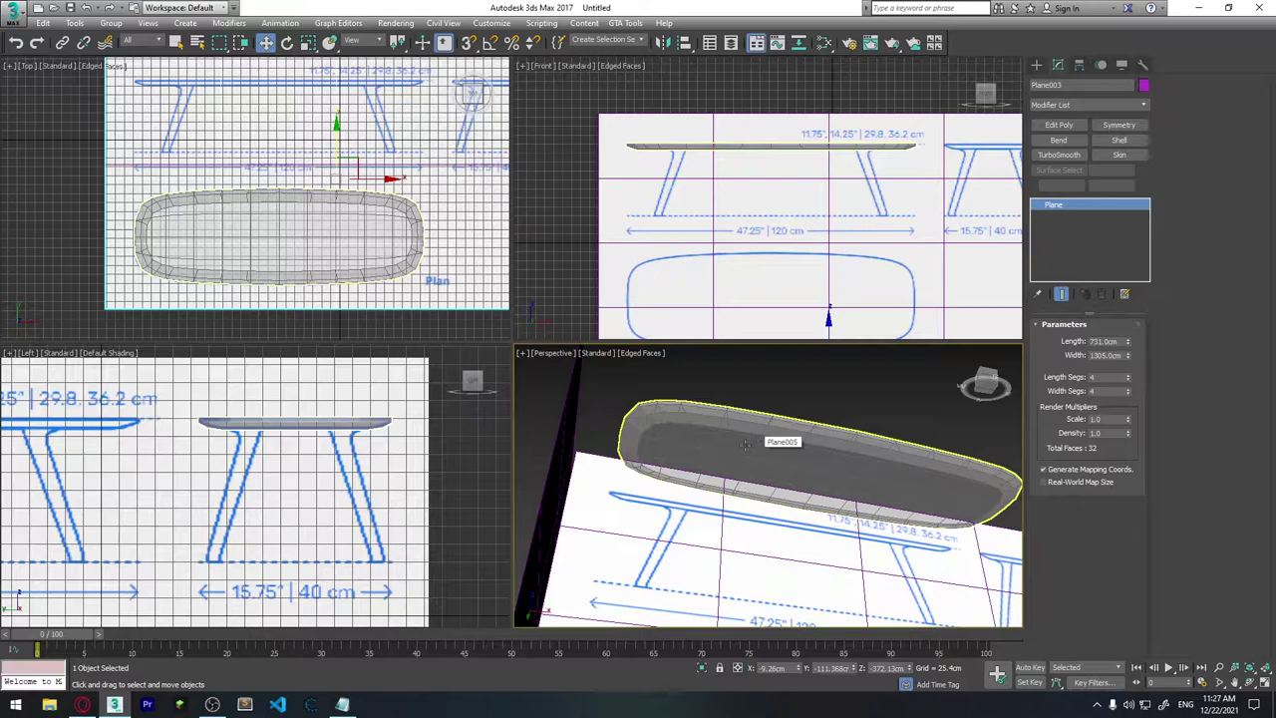
Step: Select Plane005's open border and Cap it with a single face, then deselect
click(726, 420)
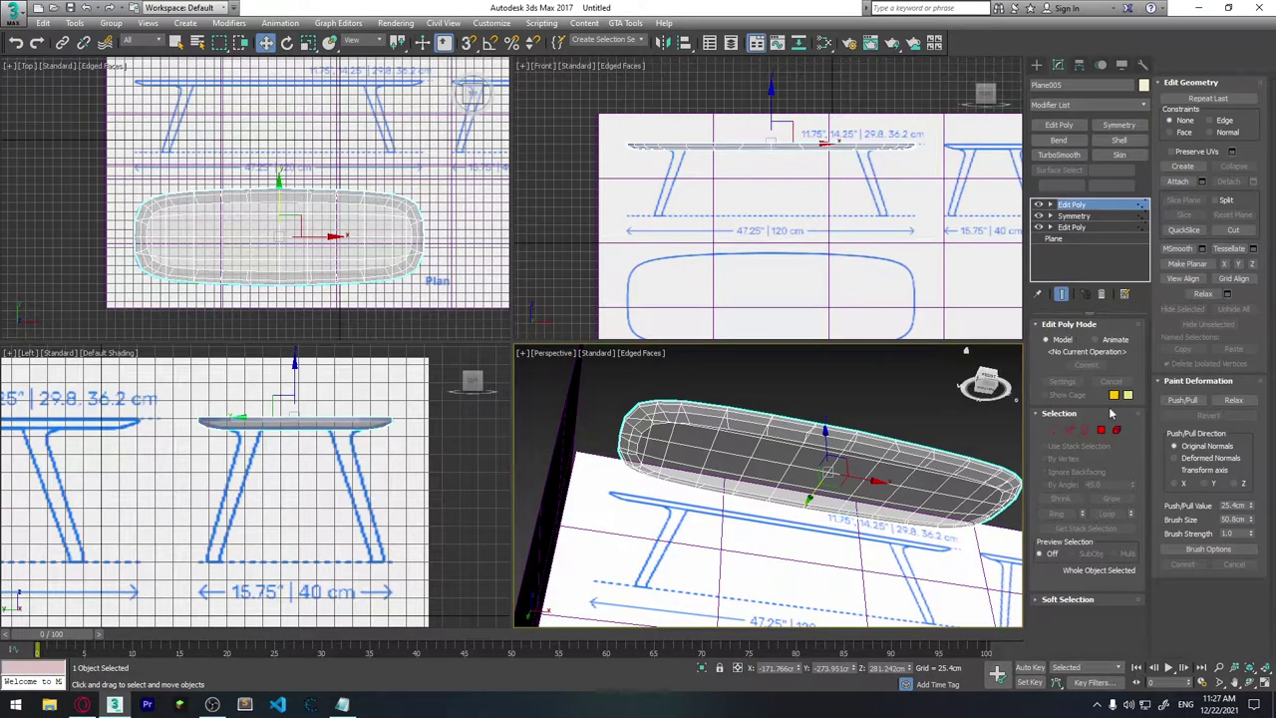
click(1087, 432)
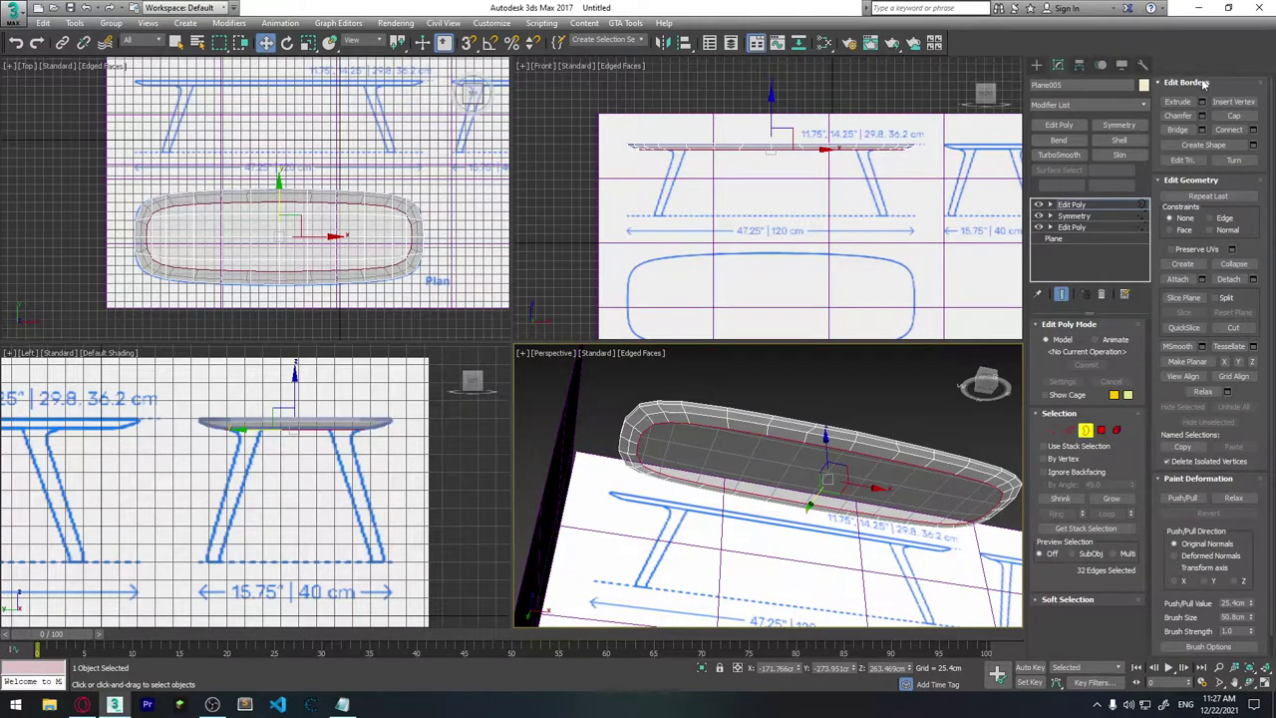
click(1229, 117)
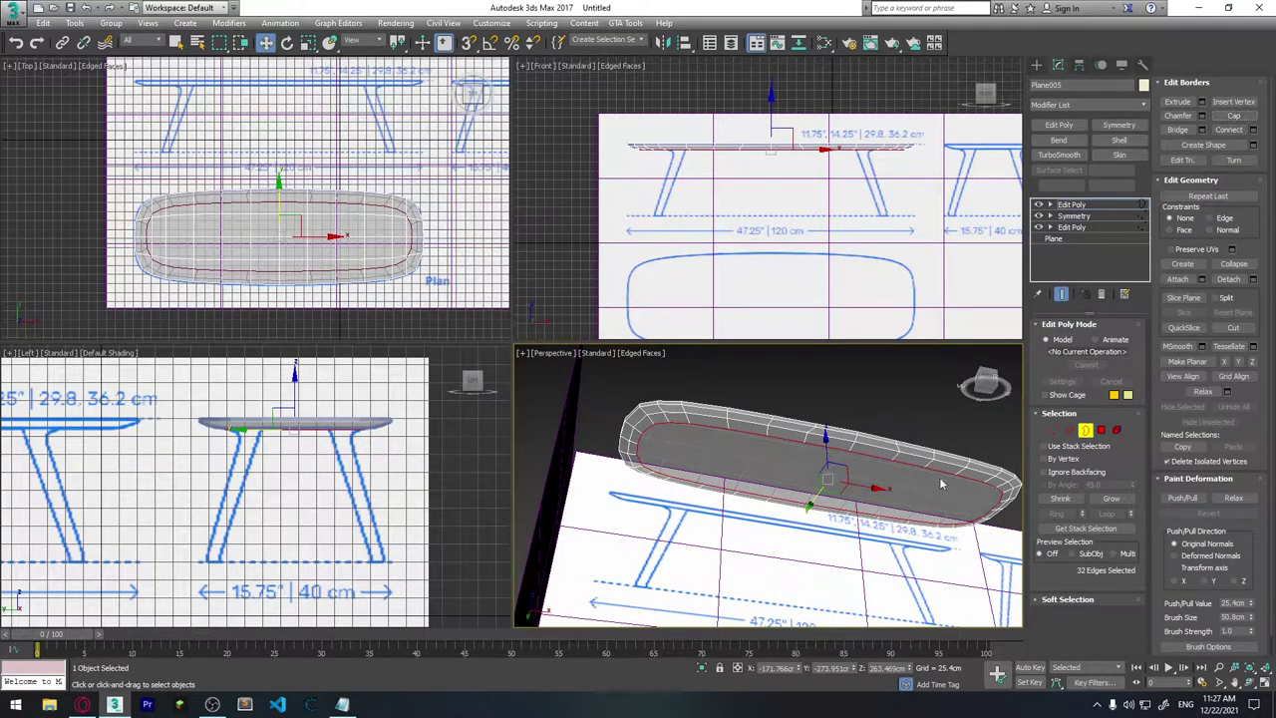
click(882, 406)
alt+middle_drag(866, 464, 855, 408)
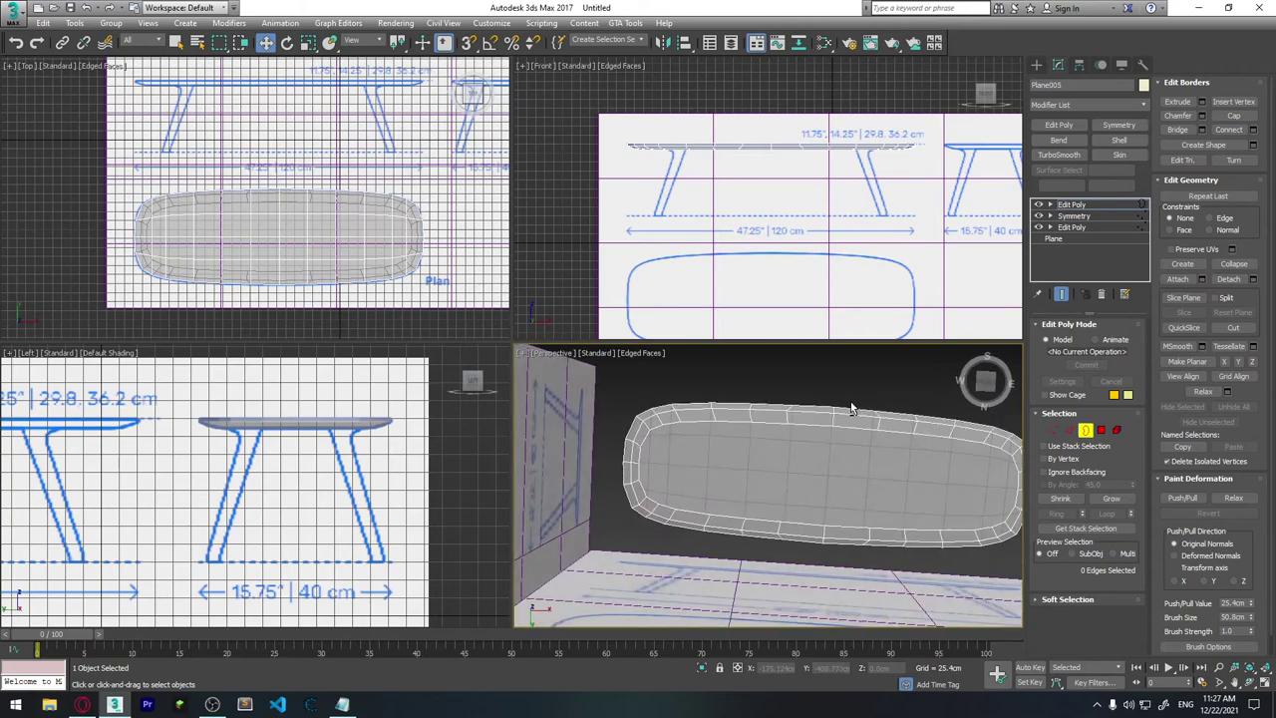
mouse_move(684, 481)
alt+middle_down()
mouse_move(838, 505)
mouse_move(818, 511)
alt+middle_up()
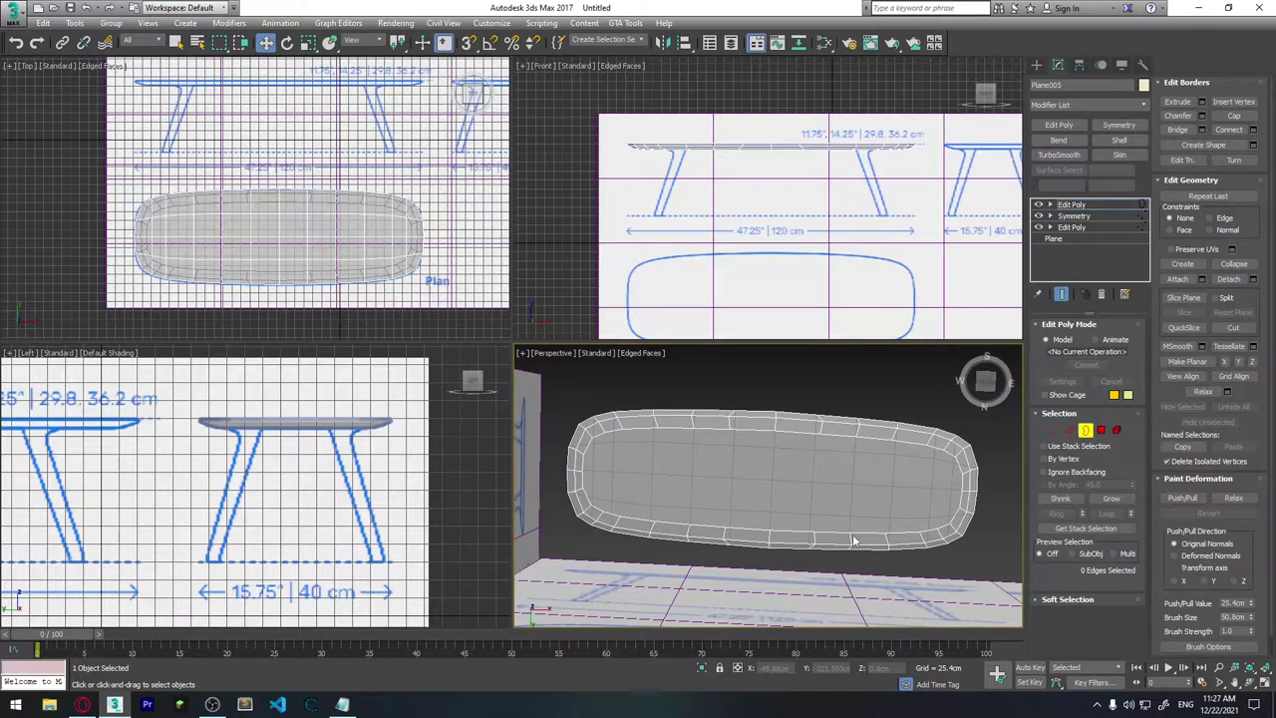
Step: In Vertex mode, Connect three pairs of opposite left and right end vertices into lengthwise edges
click(1054, 430)
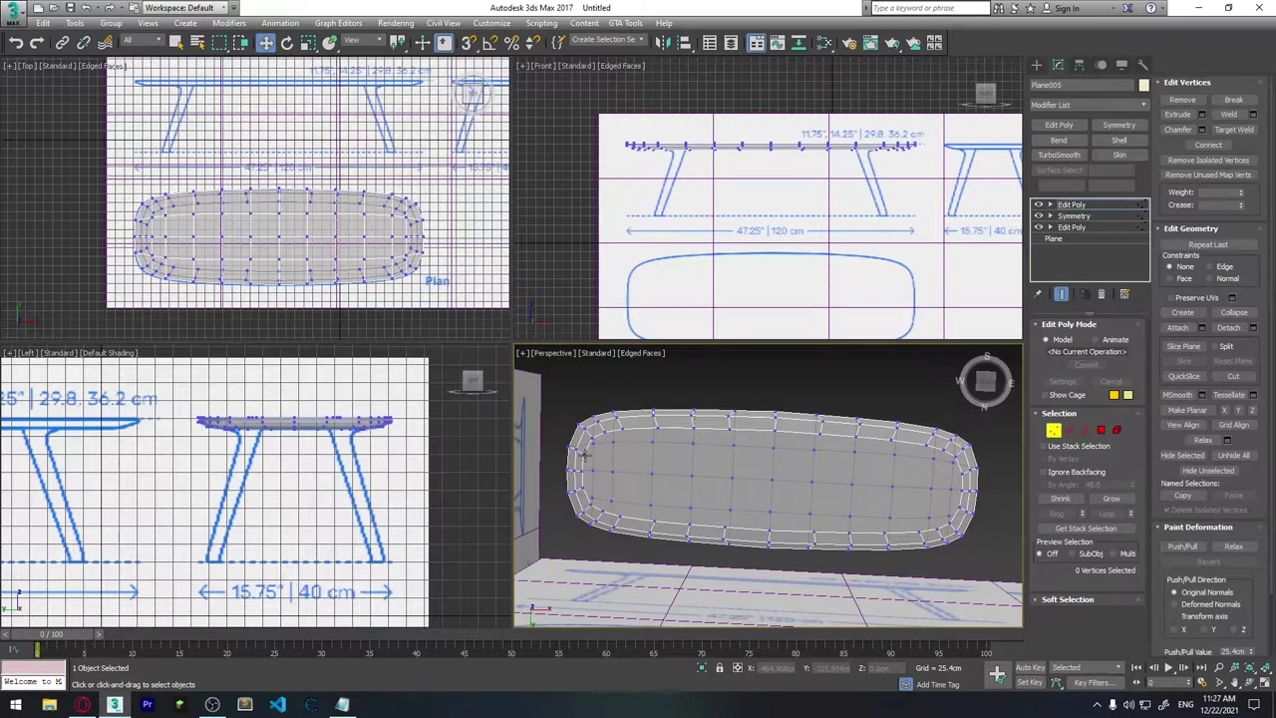
drag(584, 453, 655, 477)
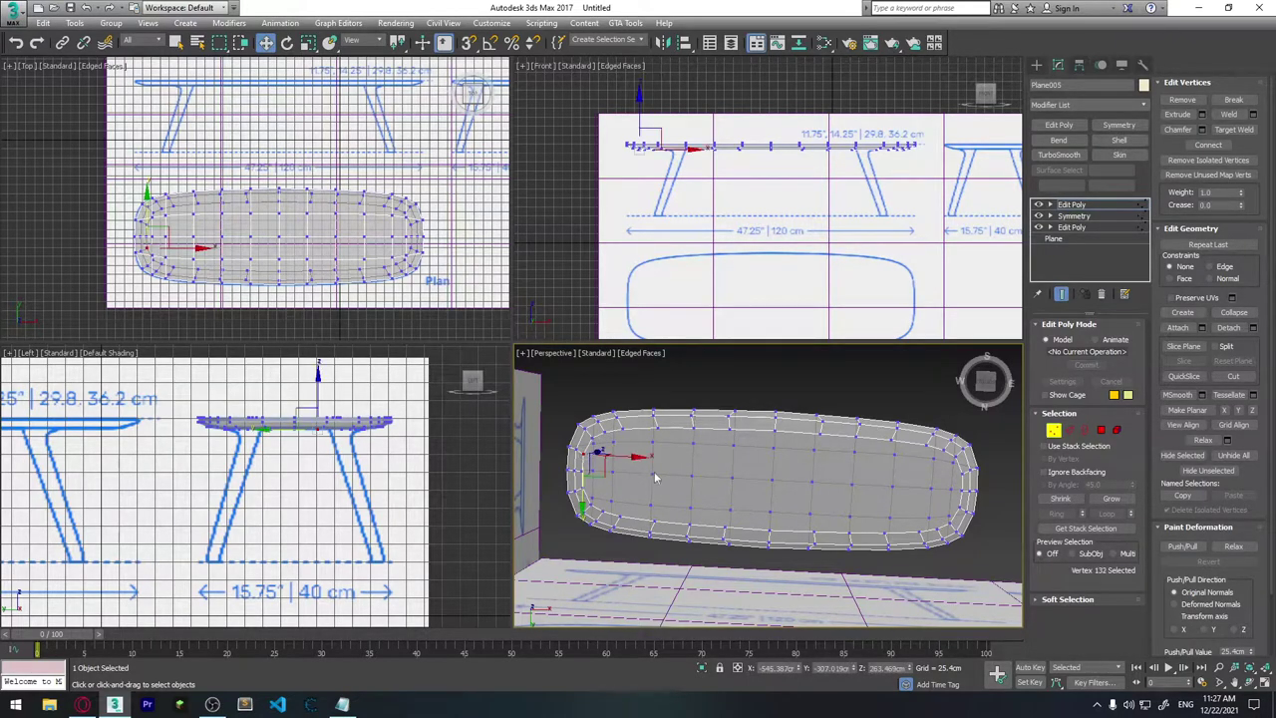
click(961, 475)
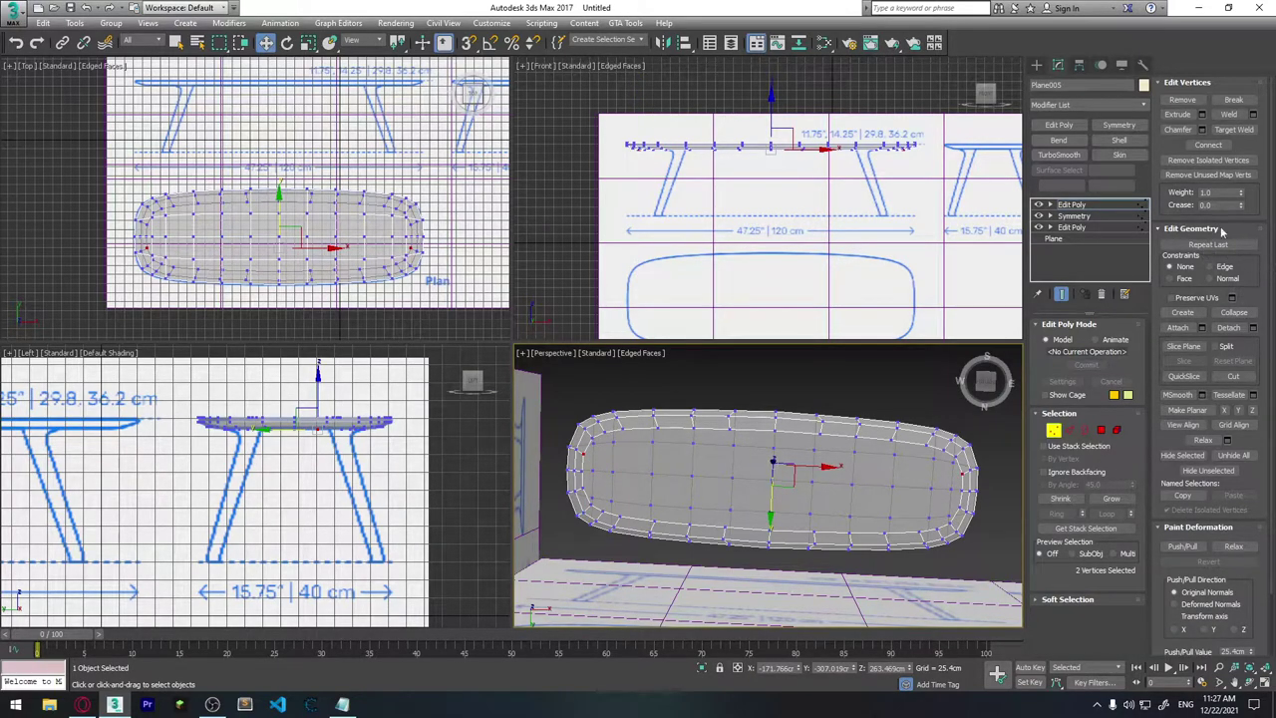
click(1209, 146)
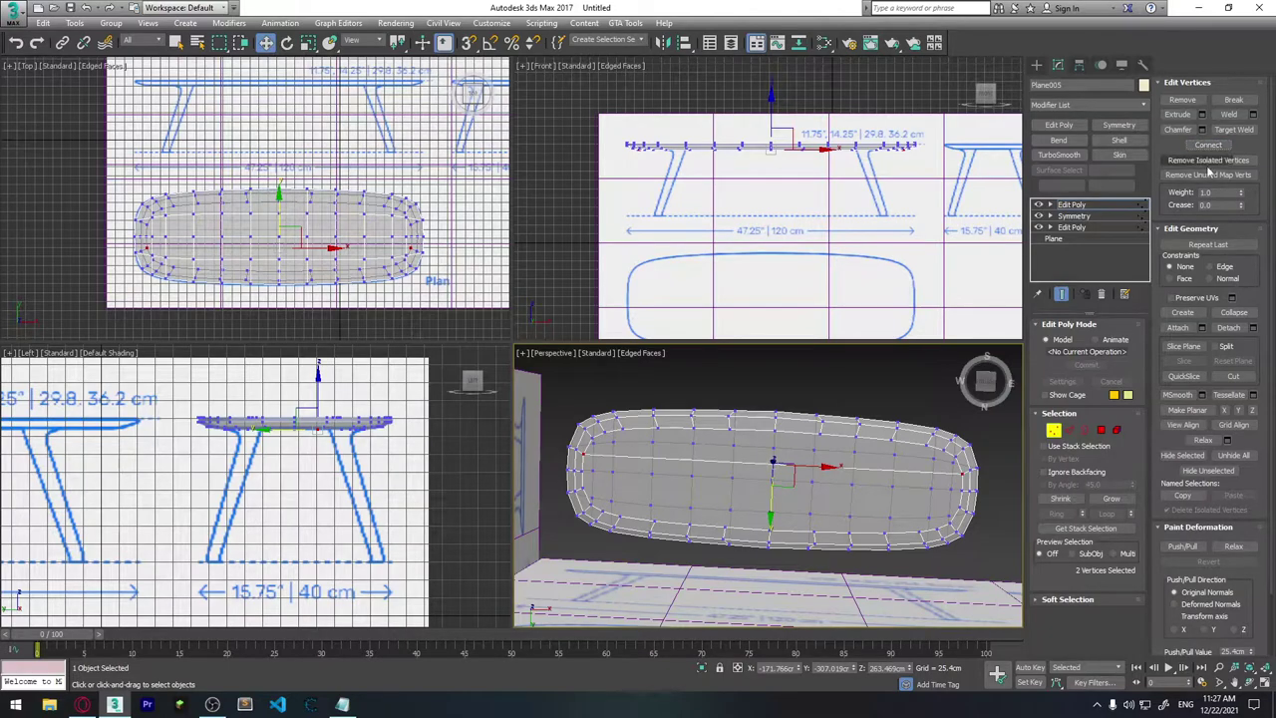
click(594, 469)
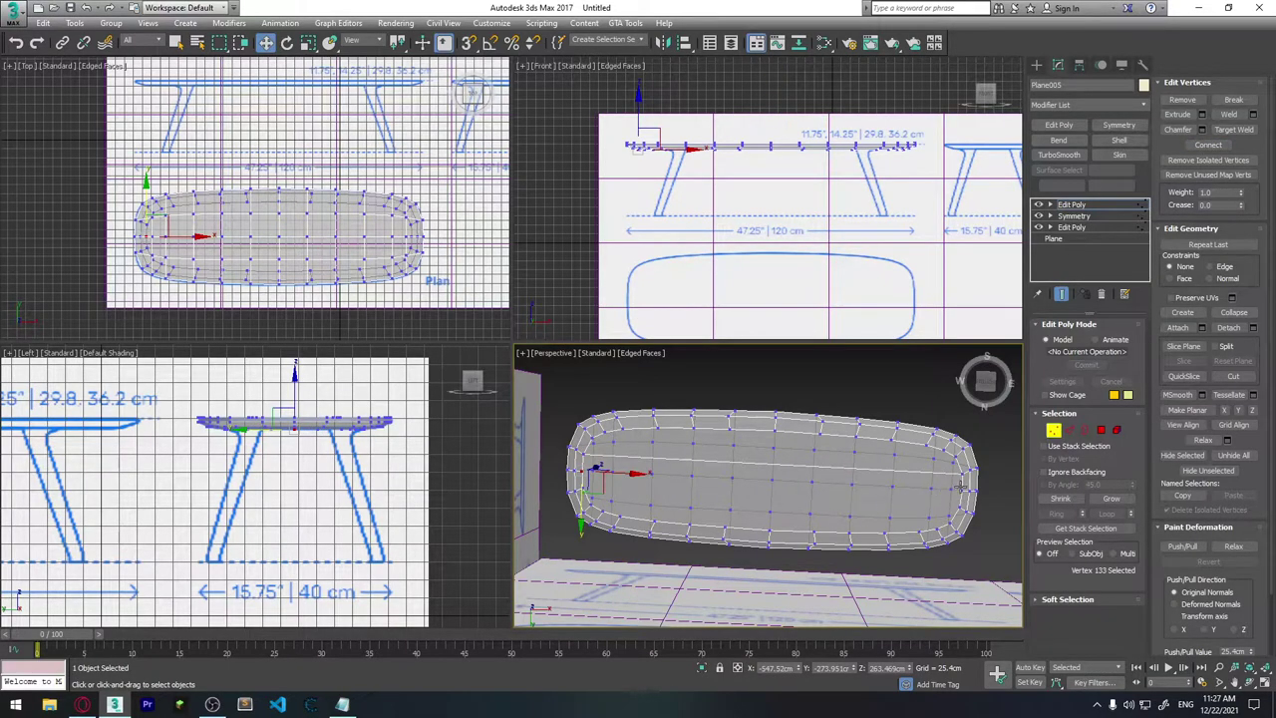
ctrl+click(962, 489)
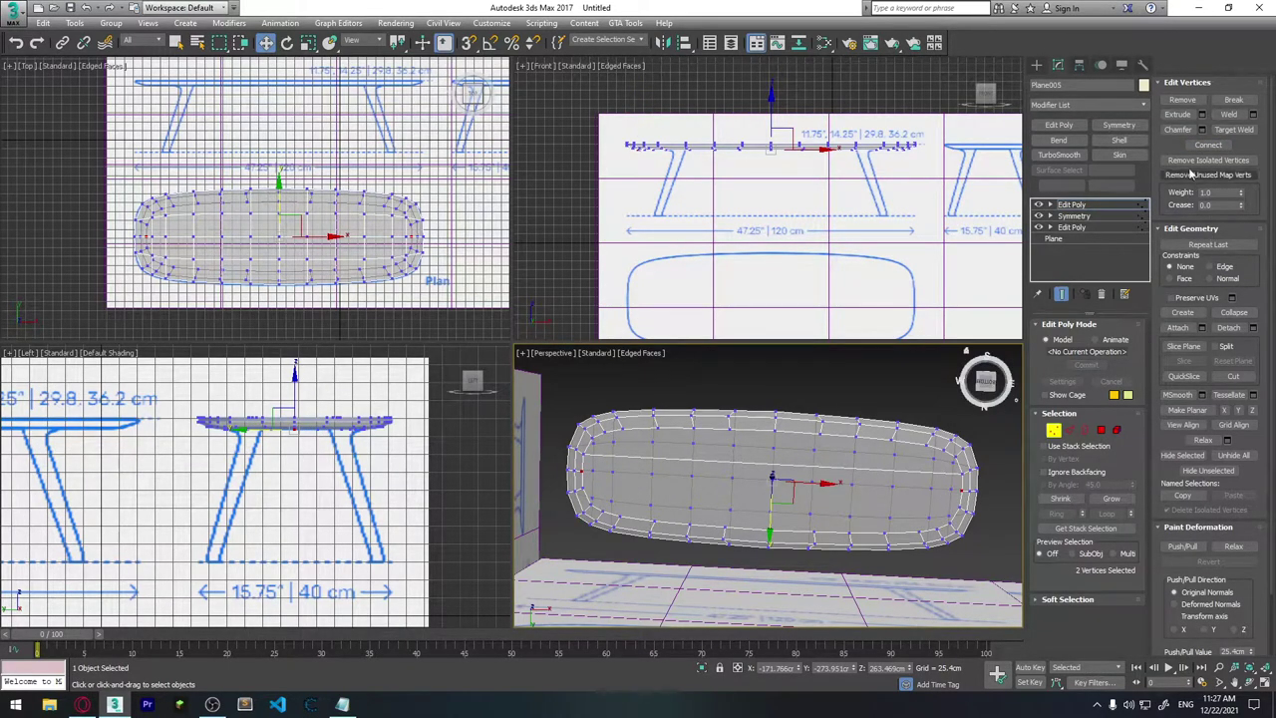
click(1209, 146)
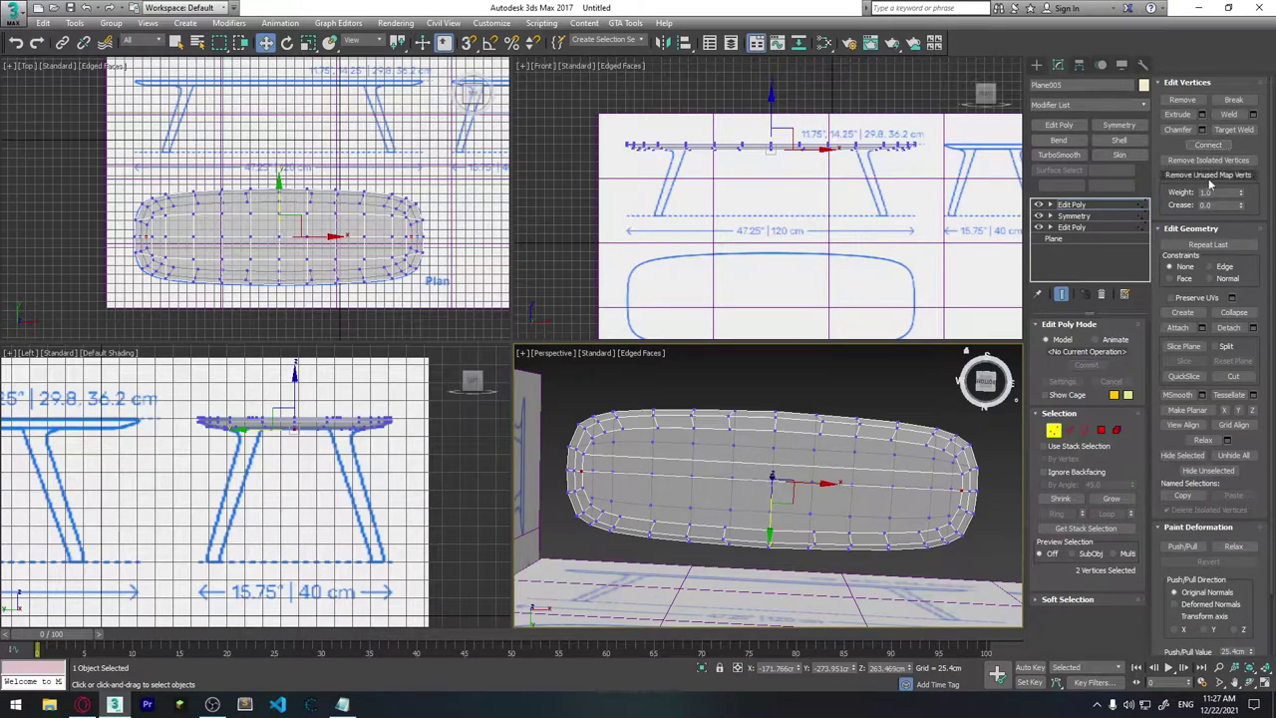
click(590, 488)
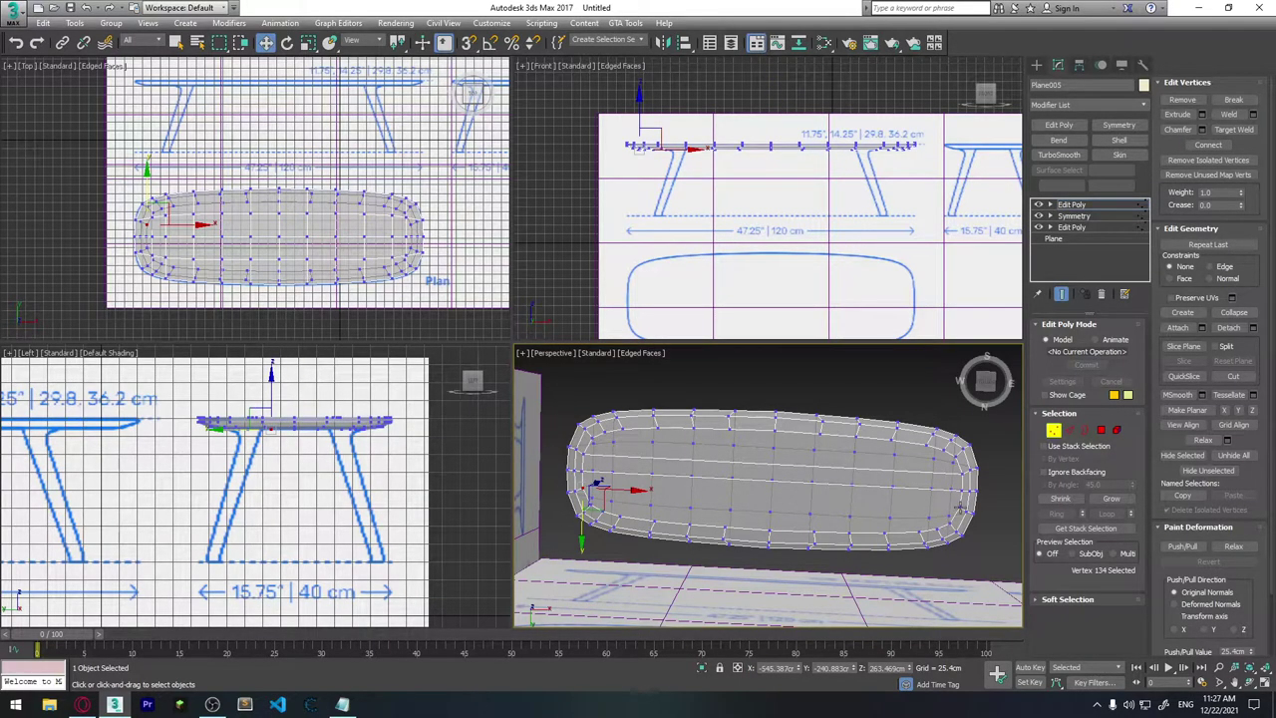
click(591, 438)
ctrl+click(963, 457)
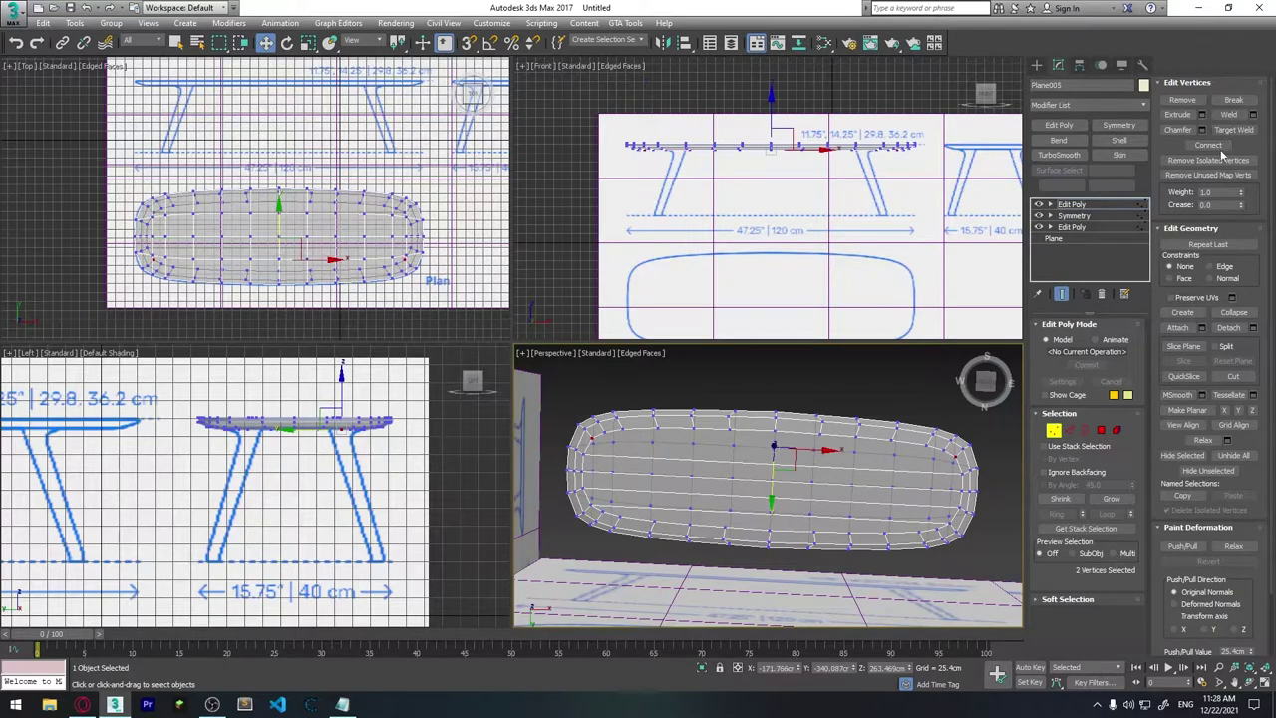
click(1208, 145)
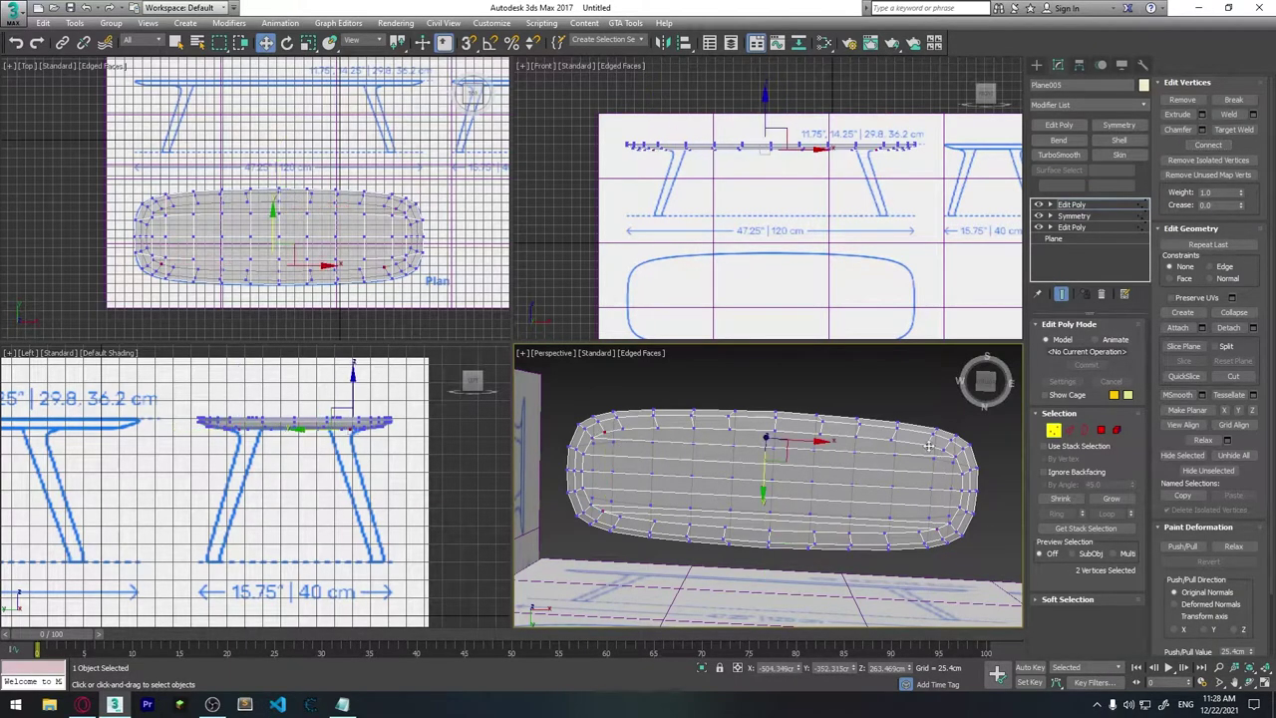
click(638, 431)
click(791, 448)
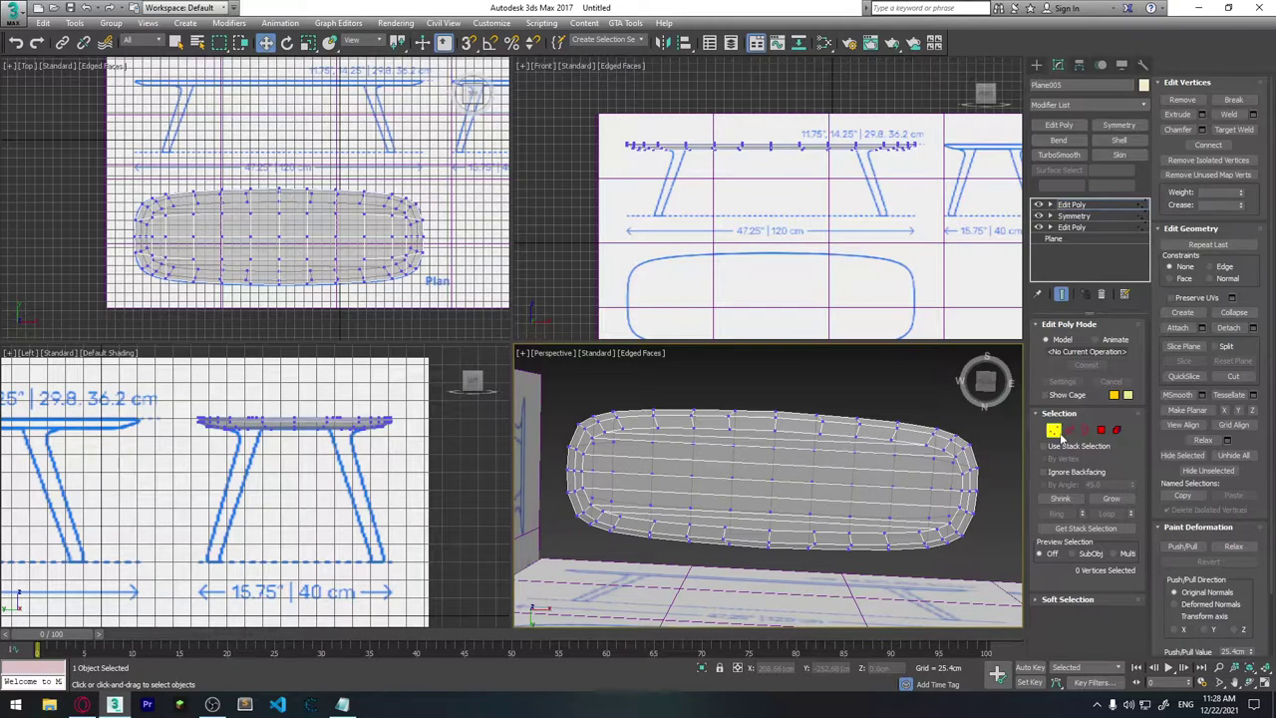
Step: With Cut, slice two edges across the tabletop top from the upper rim to the lower rim
click(1070, 430)
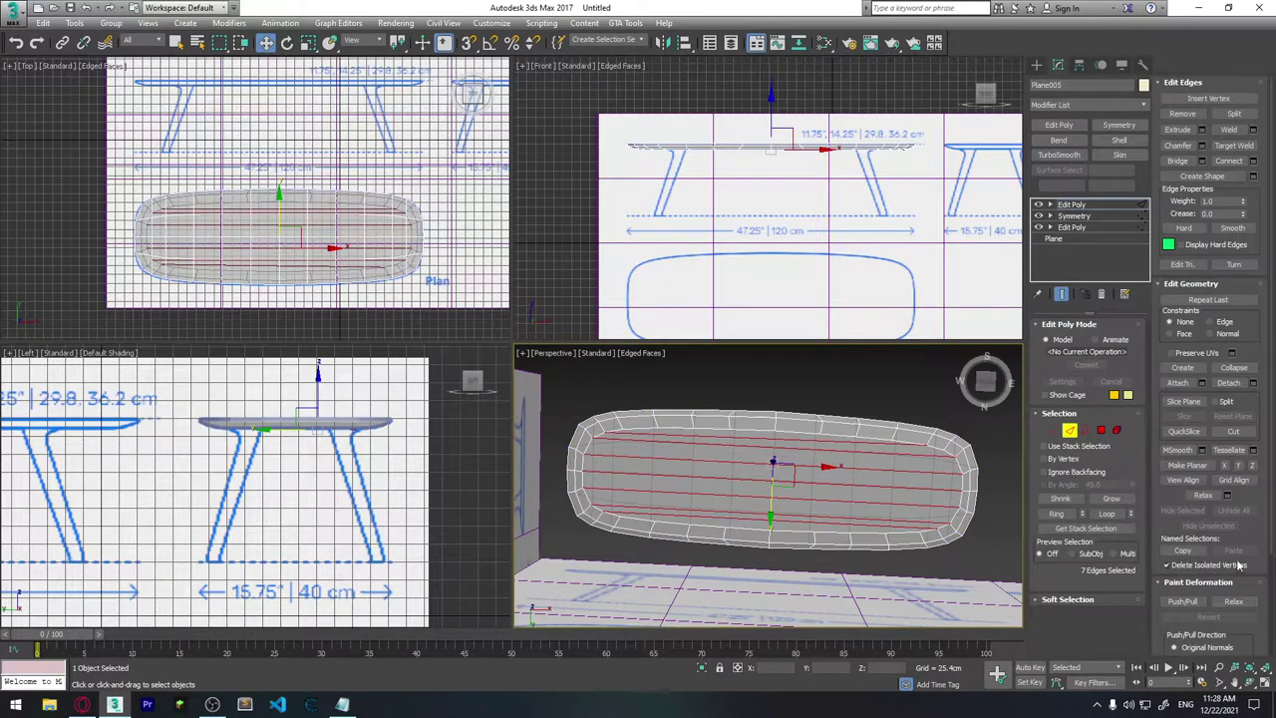
click(1234, 430)
scroll(624, 459, up, 2)
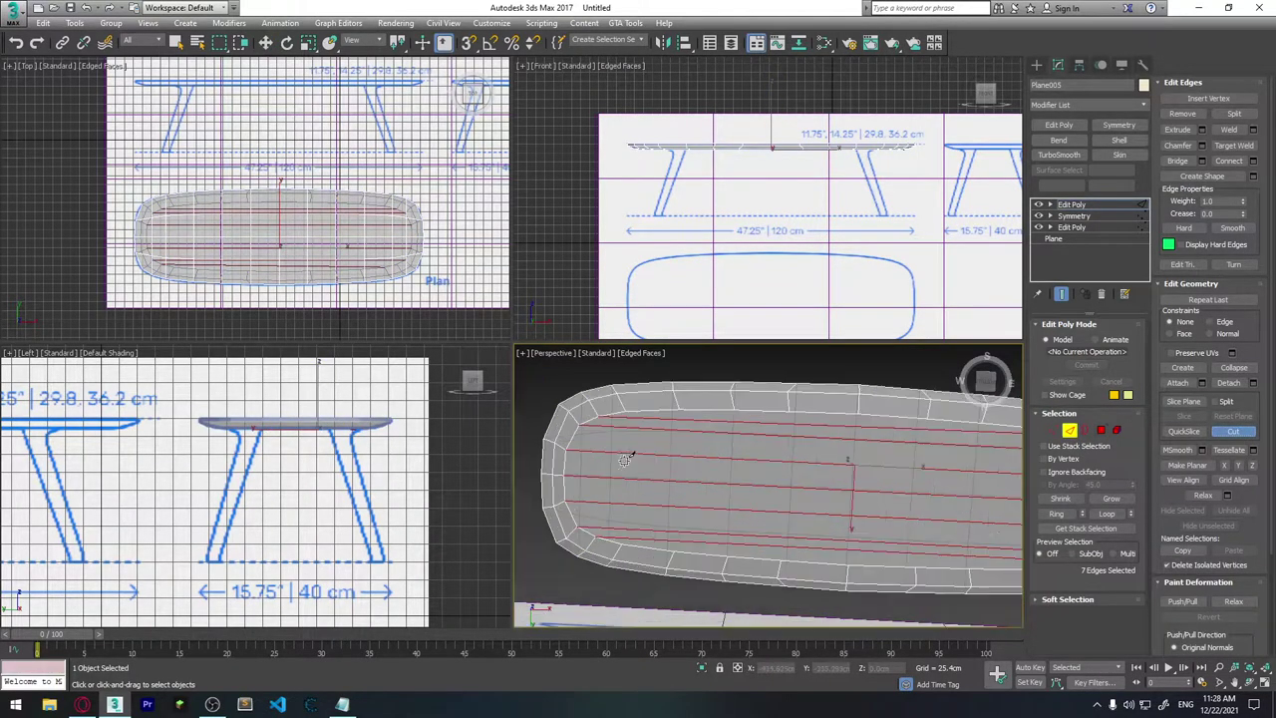
click(1054, 430)
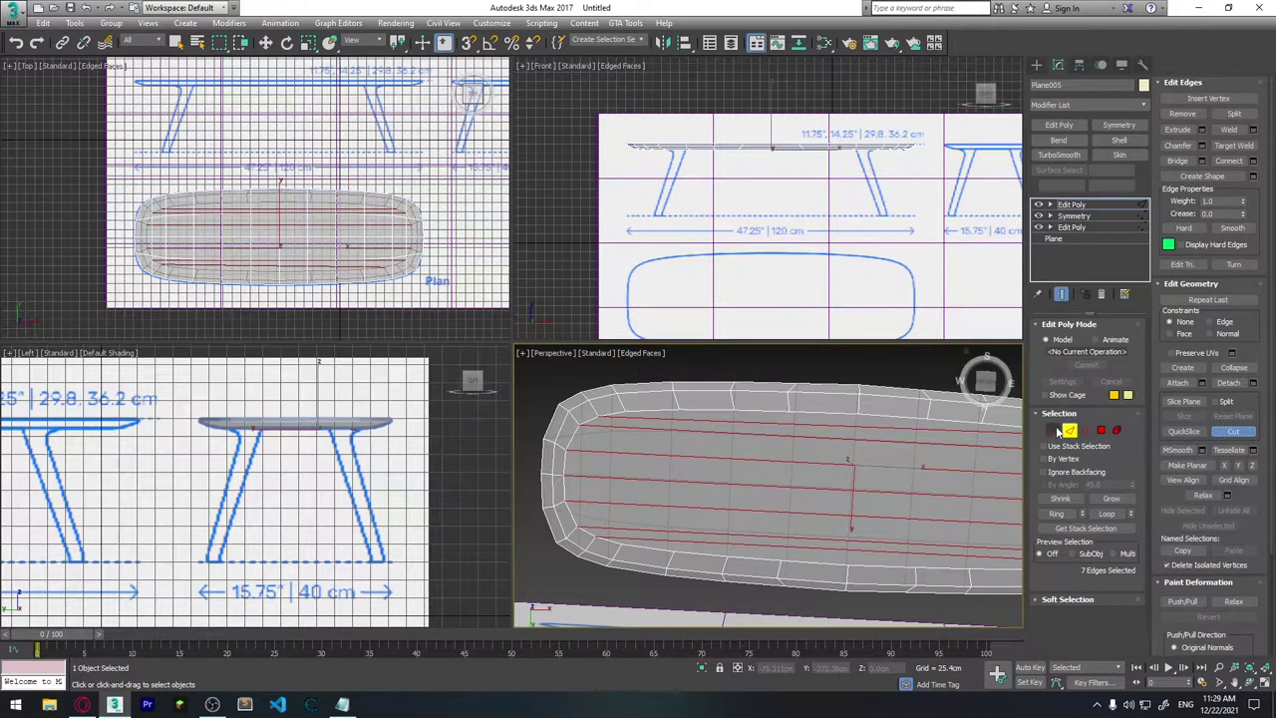
click(625, 411)
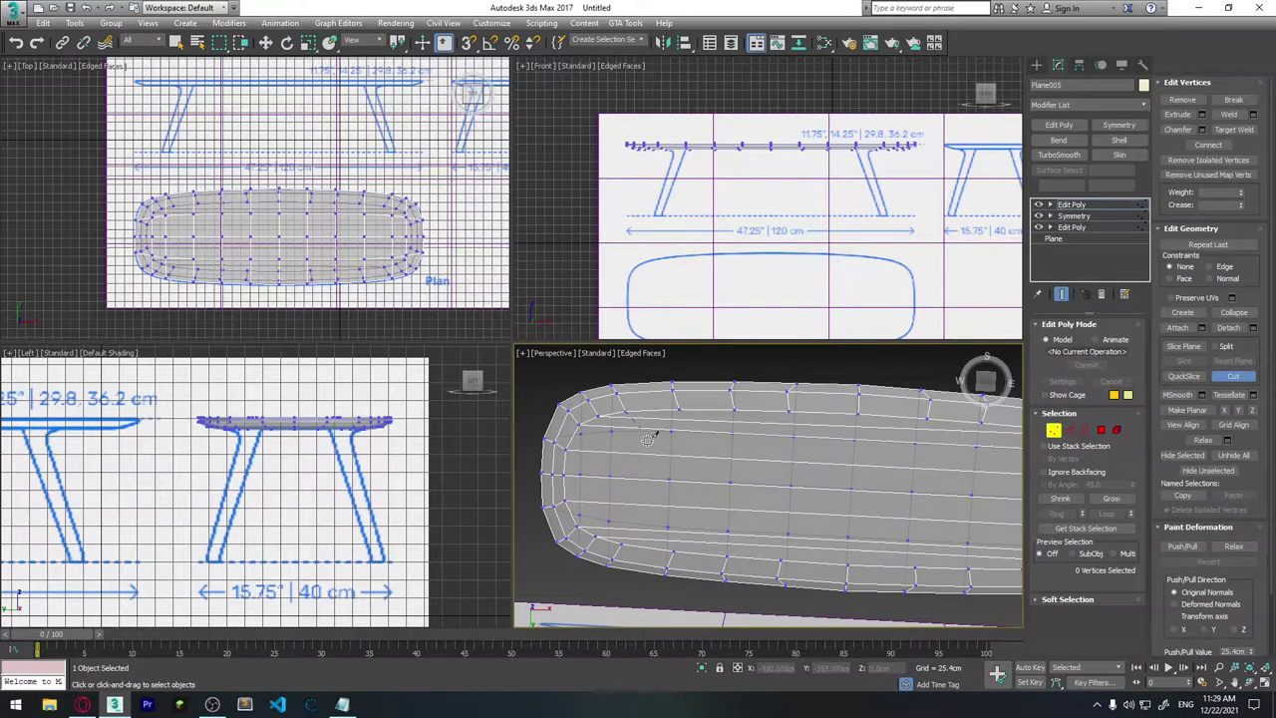
click(623, 544)
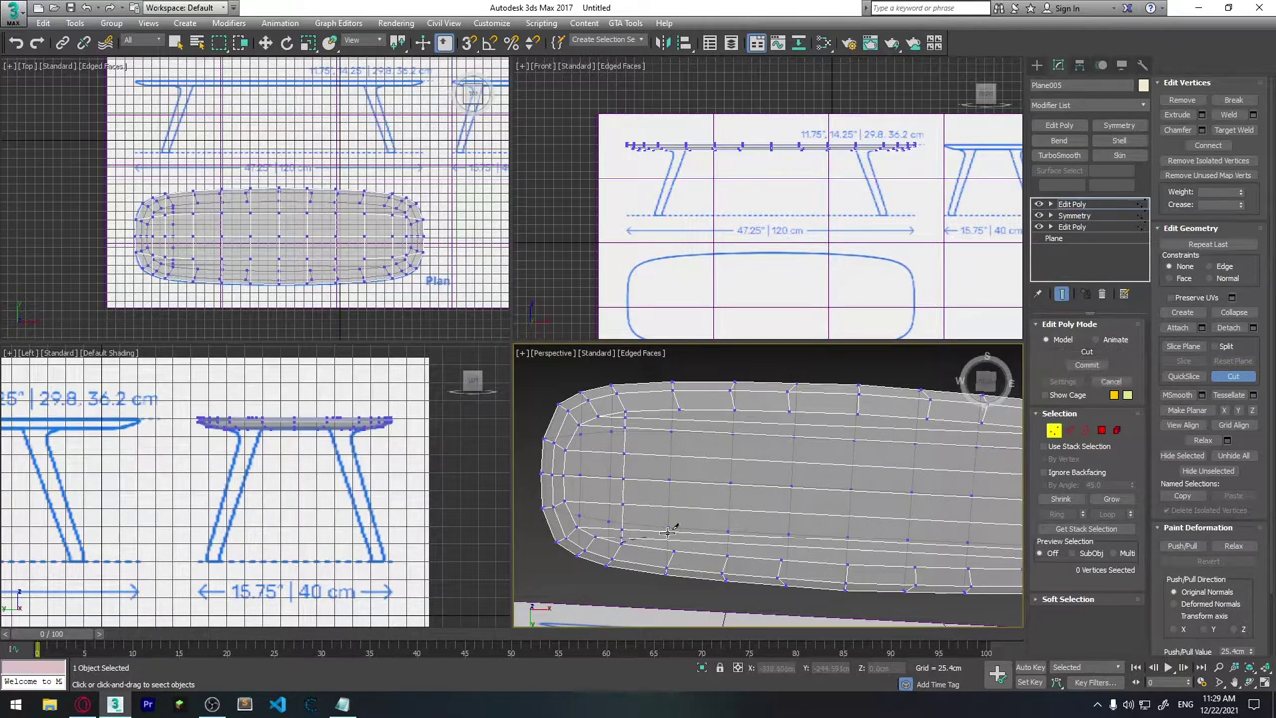
click(679, 406)
click(675, 546)
Step: Orbit around the rounded end to check the new cuts, then return to Edge level
alt+middle_drag(785, 518, 751, 519)
alt+middle_drag(927, 520, 904, 502)
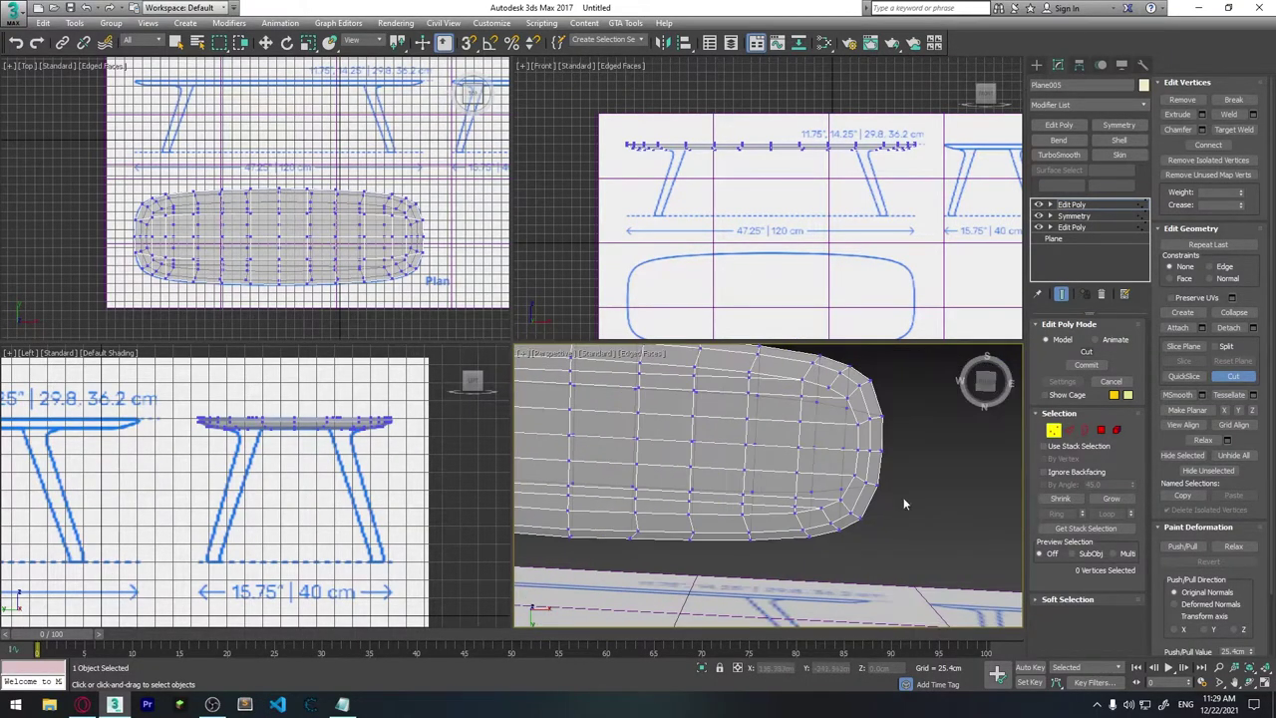
scroll(877, 494, up, 2)
scroll(817, 477, up, 2)
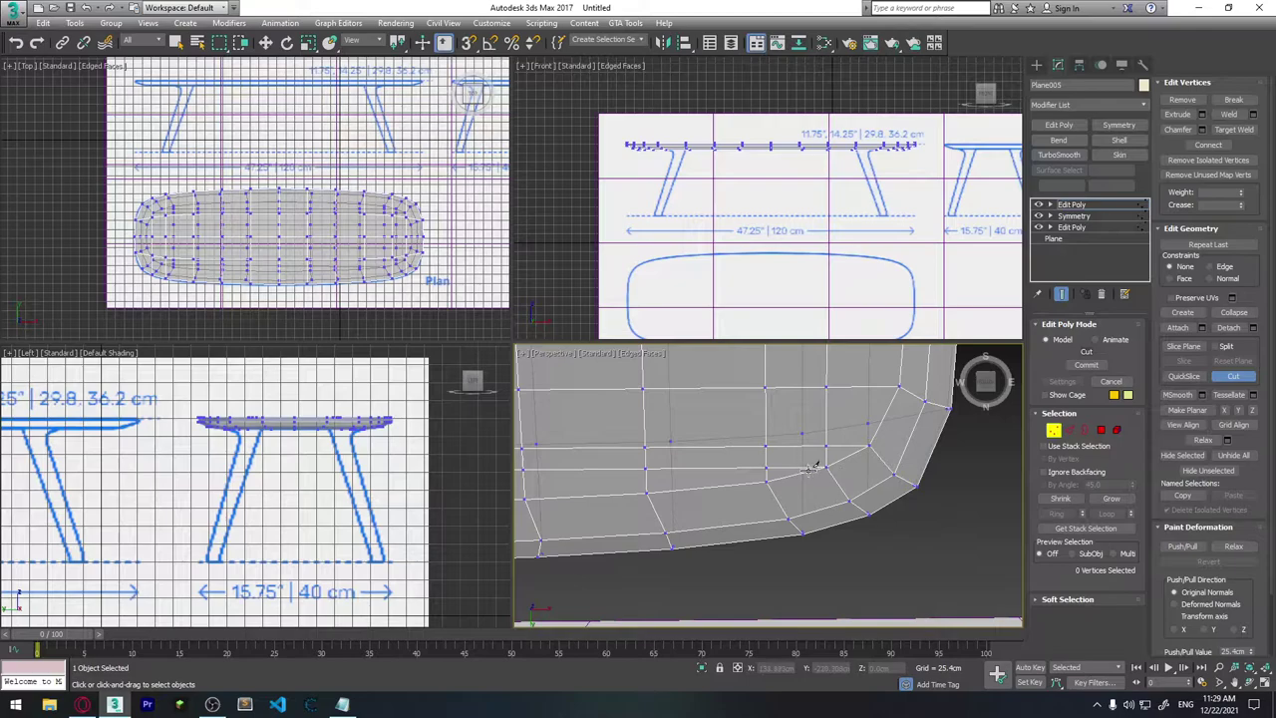
mouse_move(803, 469)
alt+middle_down()
mouse_move(738, 489)
mouse_move(788, 483)
alt+middle_up()
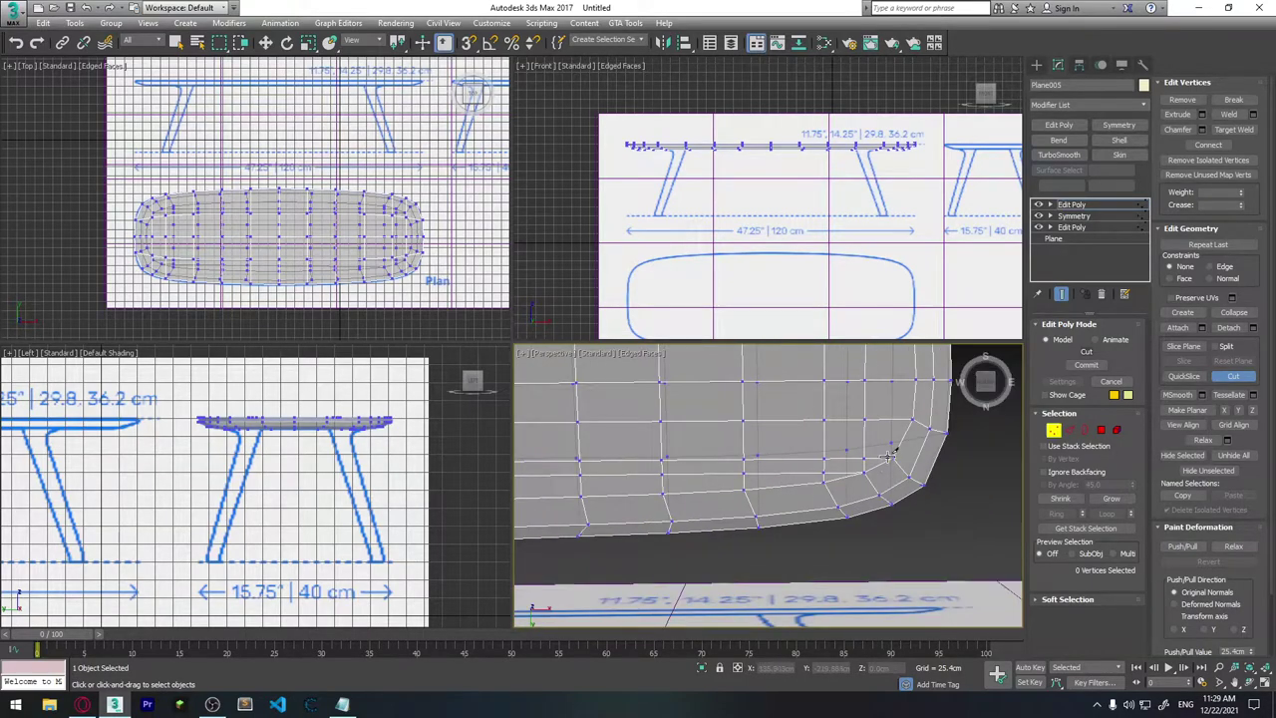
mouse_move(874, 494)
alt+middle_down()
mouse_move(869, 507)
mouse_move(914, 530)
mouse_move(886, 538)
alt+middle_up()
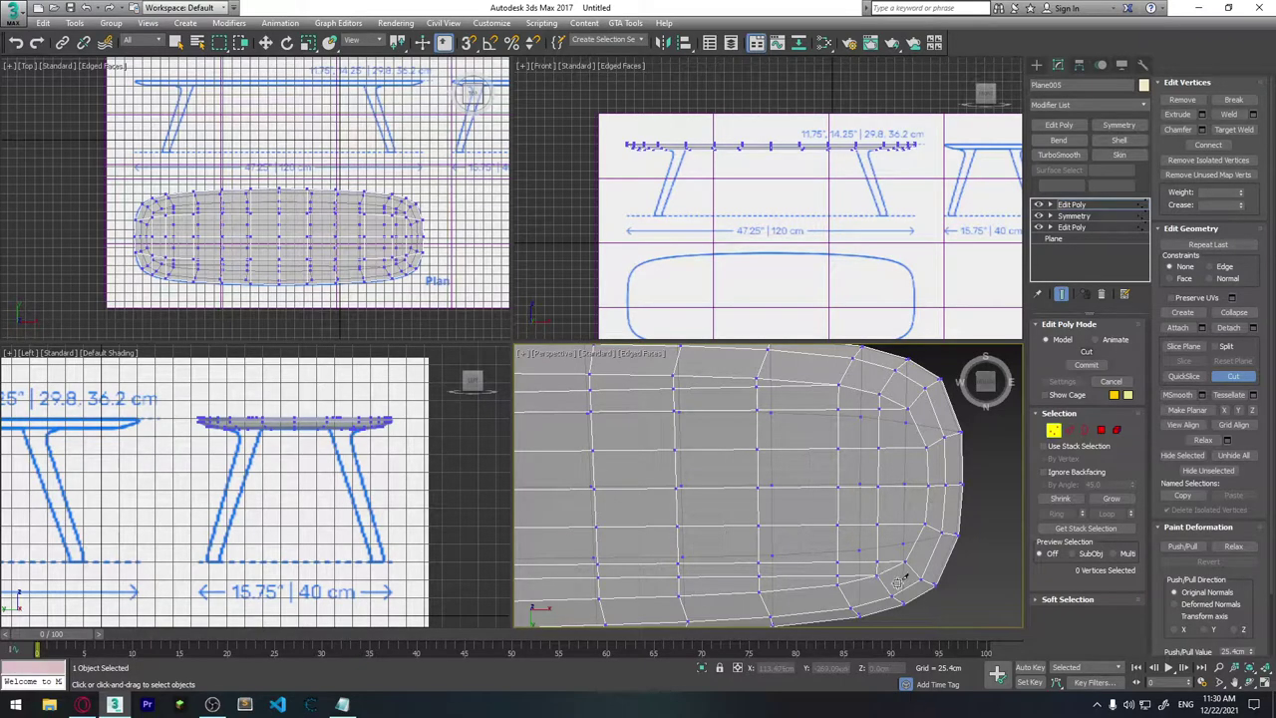
key(2)
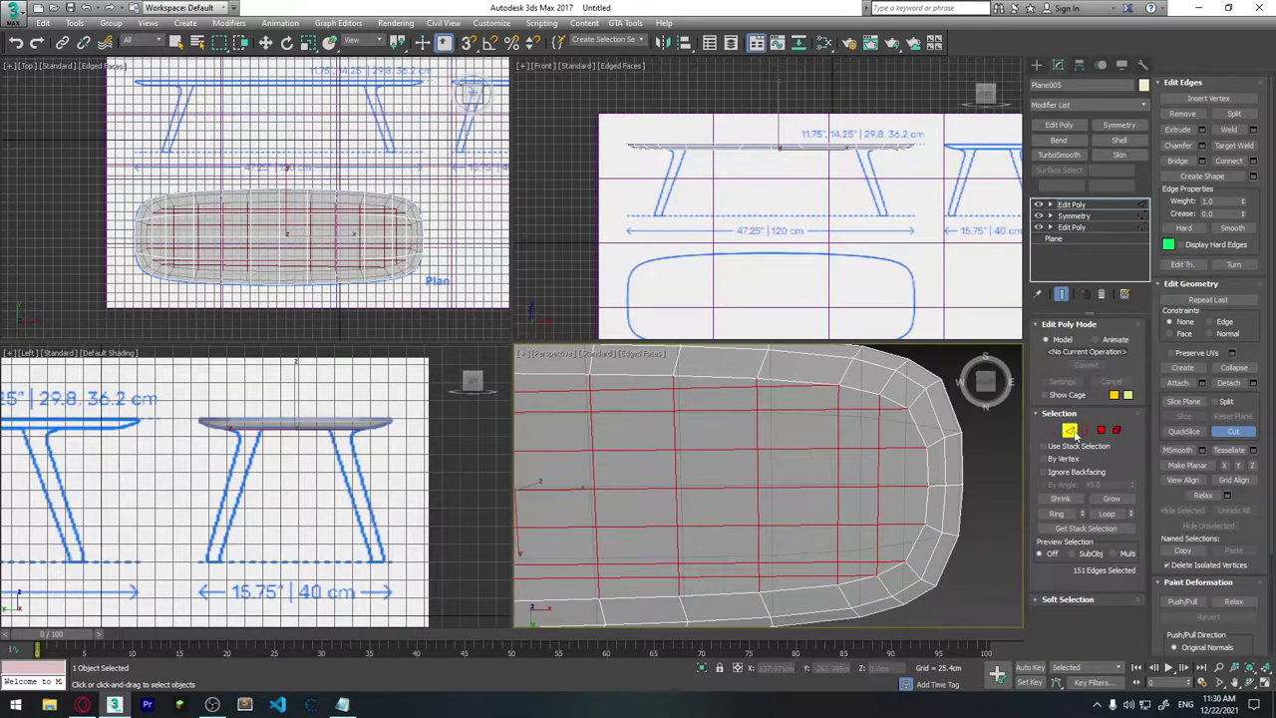
Step: Back at Edge level with Cut exited, double-click a lower-right rim edge to select its top loop
click(1073, 432)
alt+middle_drag(979, 575, 893, 510)
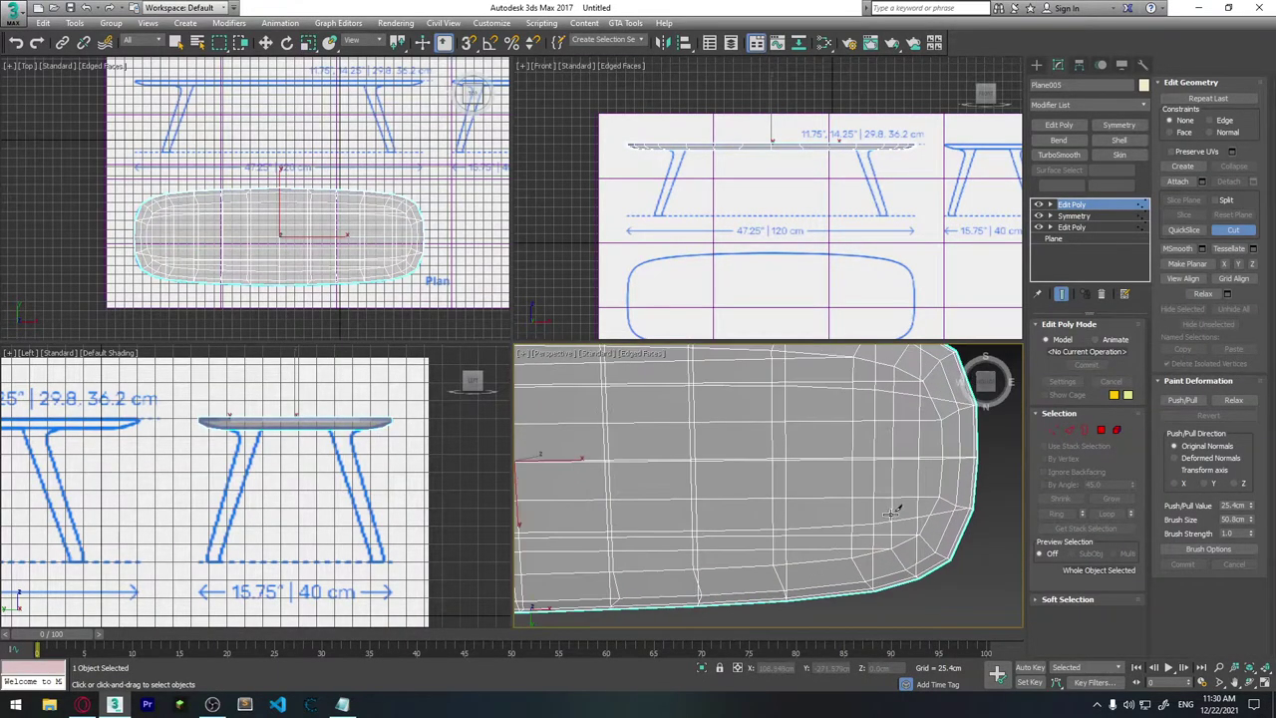
click(1070, 430)
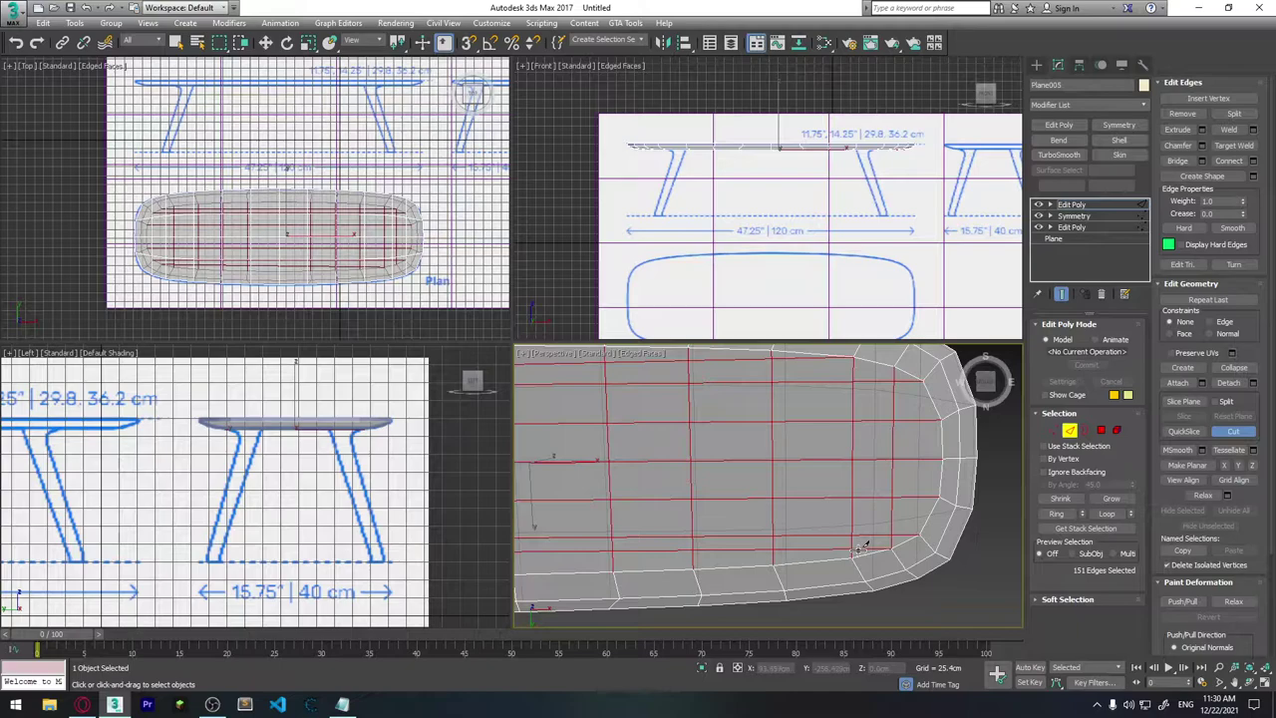
key(w)
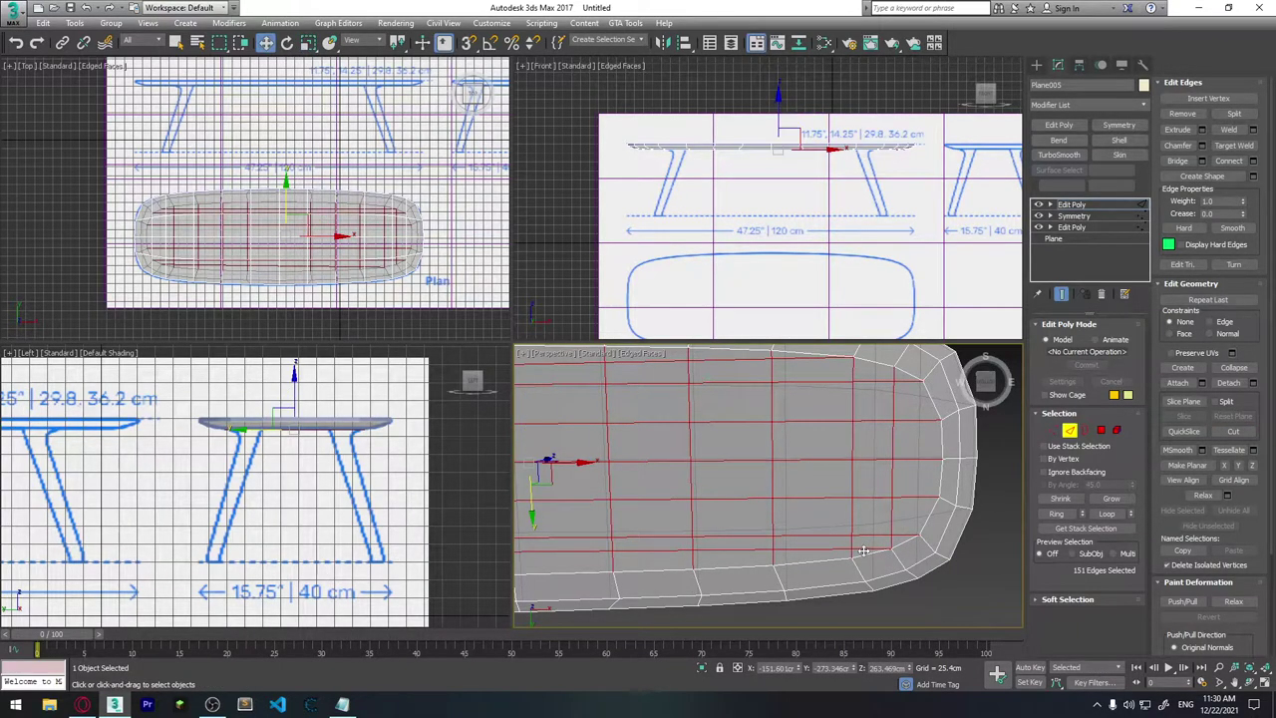
click(869, 550)
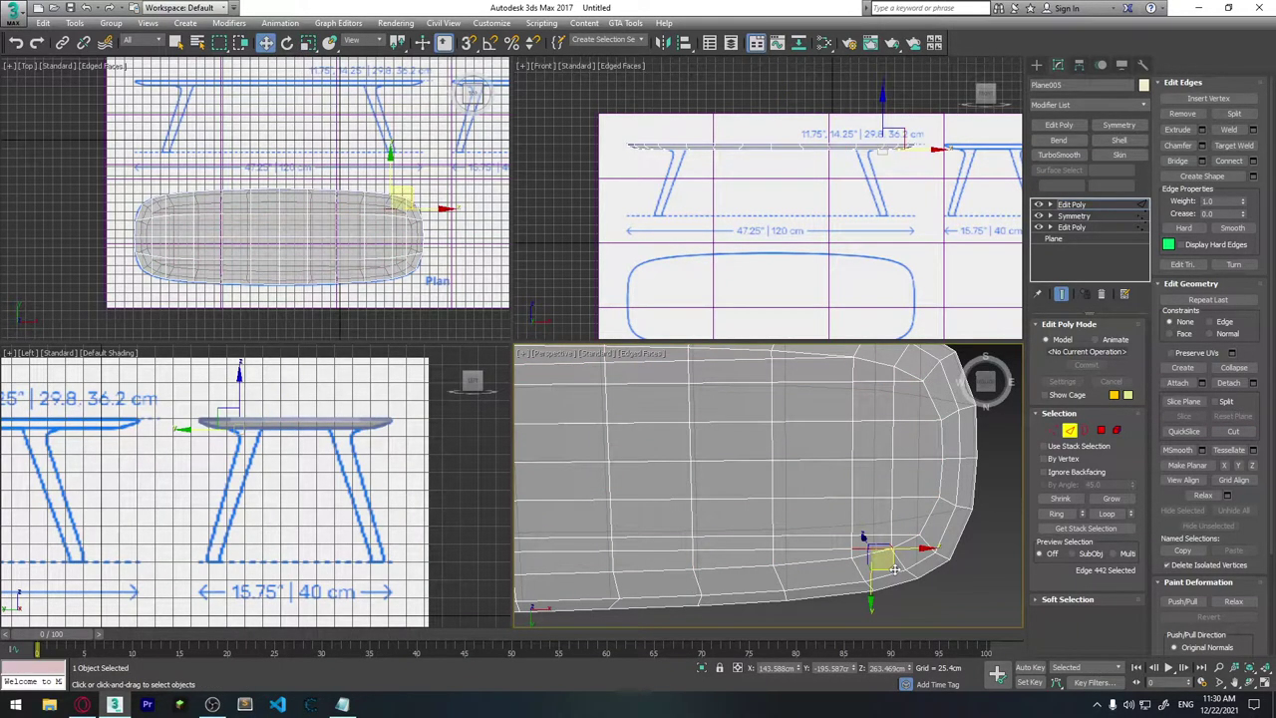
double_click(842, 551)
scroll(835, 586, down, 5)
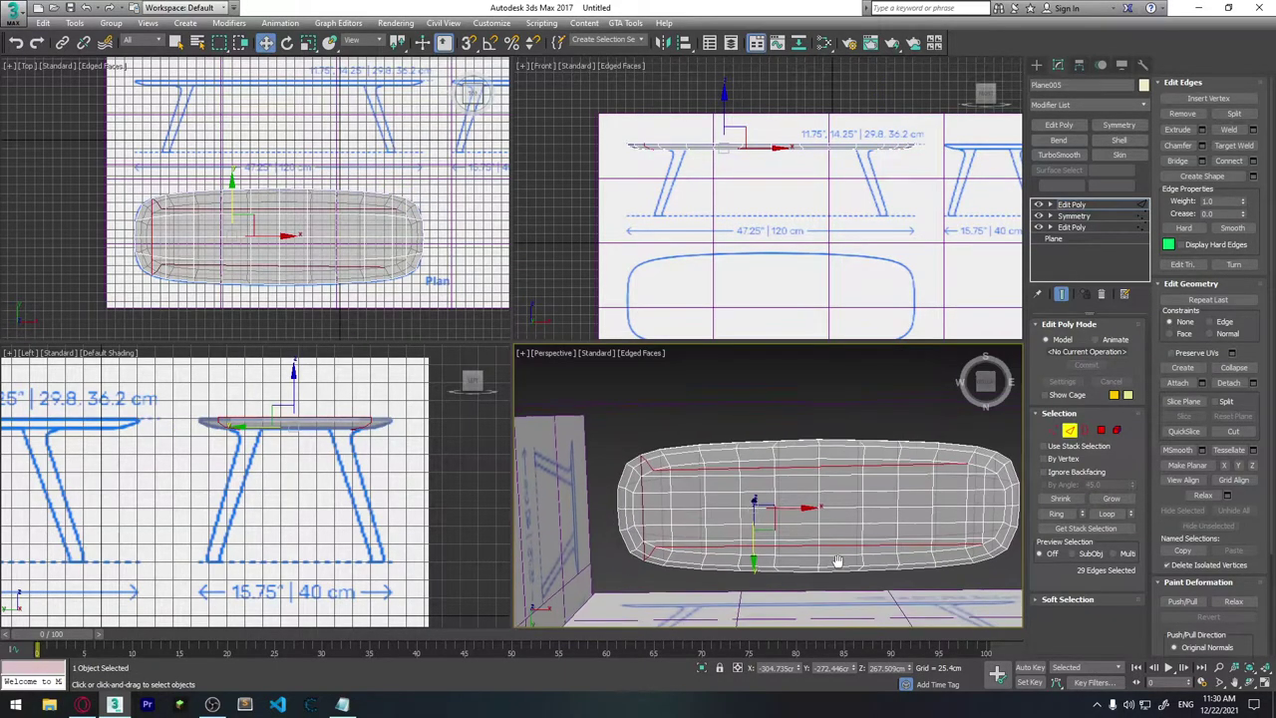
scroll(827, 548, up, 3)
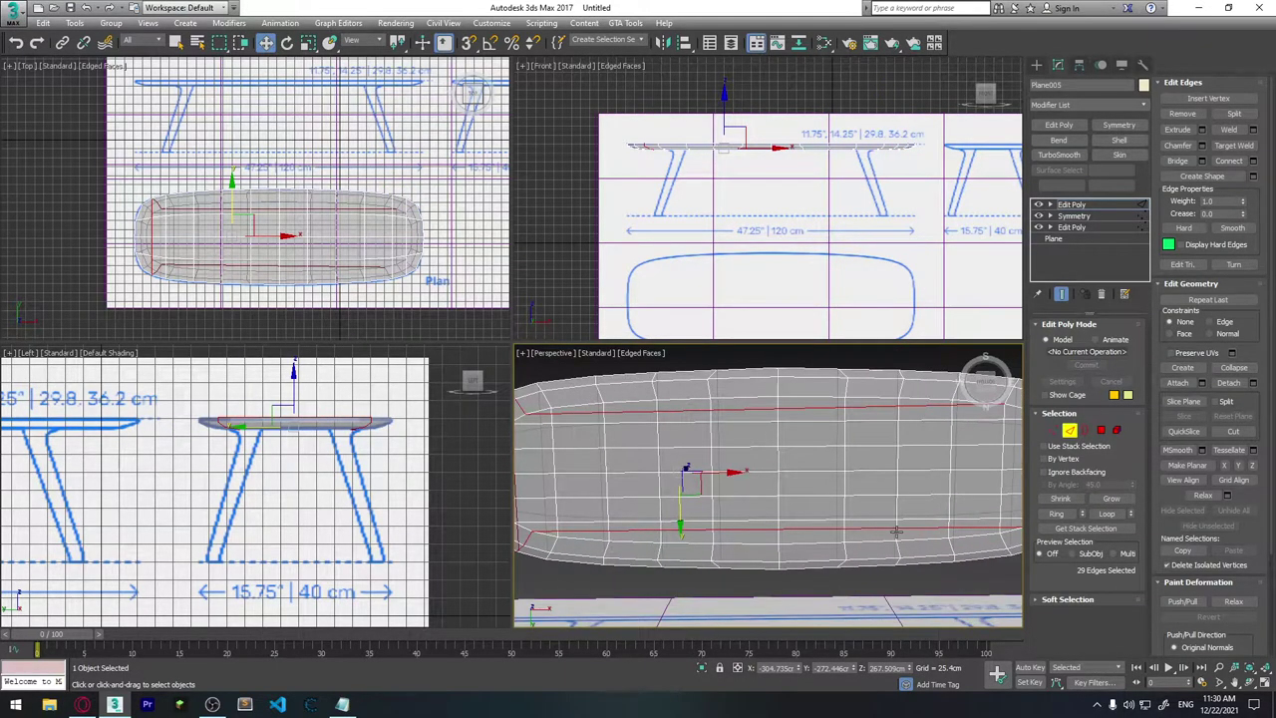
scroll(895, 531, down, 3)
scroll(887, 519, down, 1)
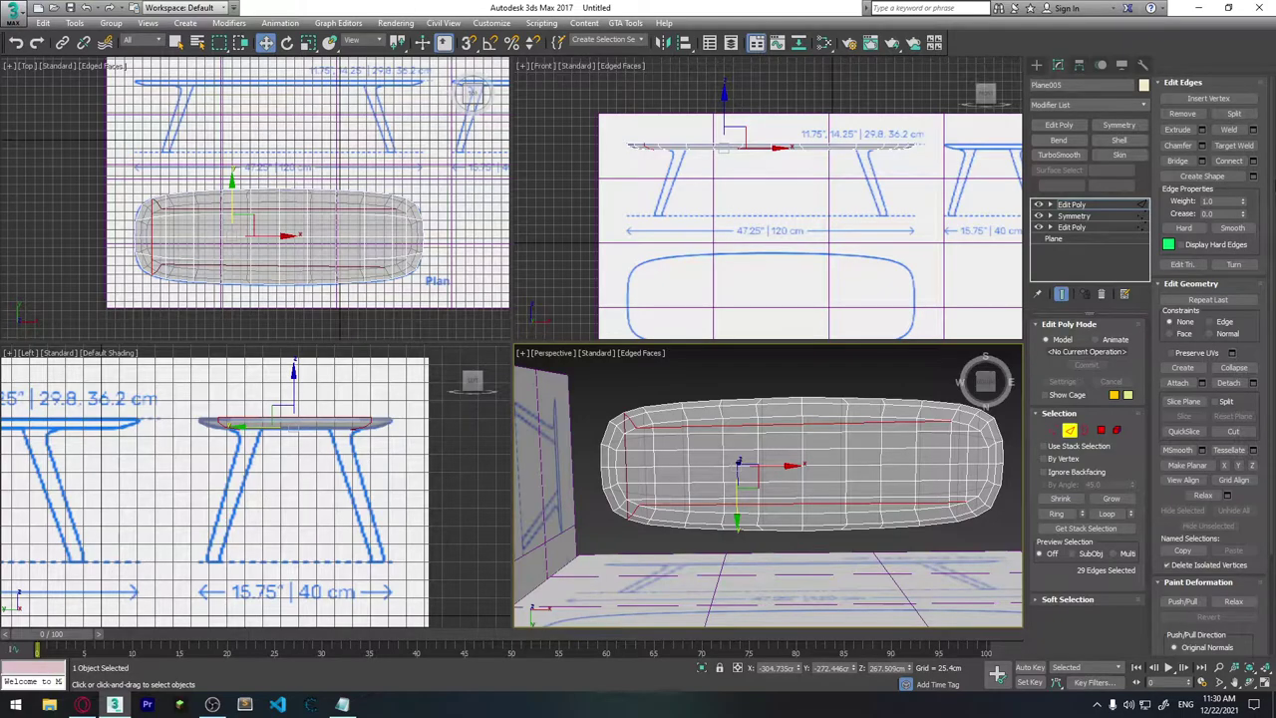
Step: Remove the selected 29-edge ring from the oval tabletop and inspect the mesh from below
click(1183, 113)
middle_drag(918, 573, 906, 520)
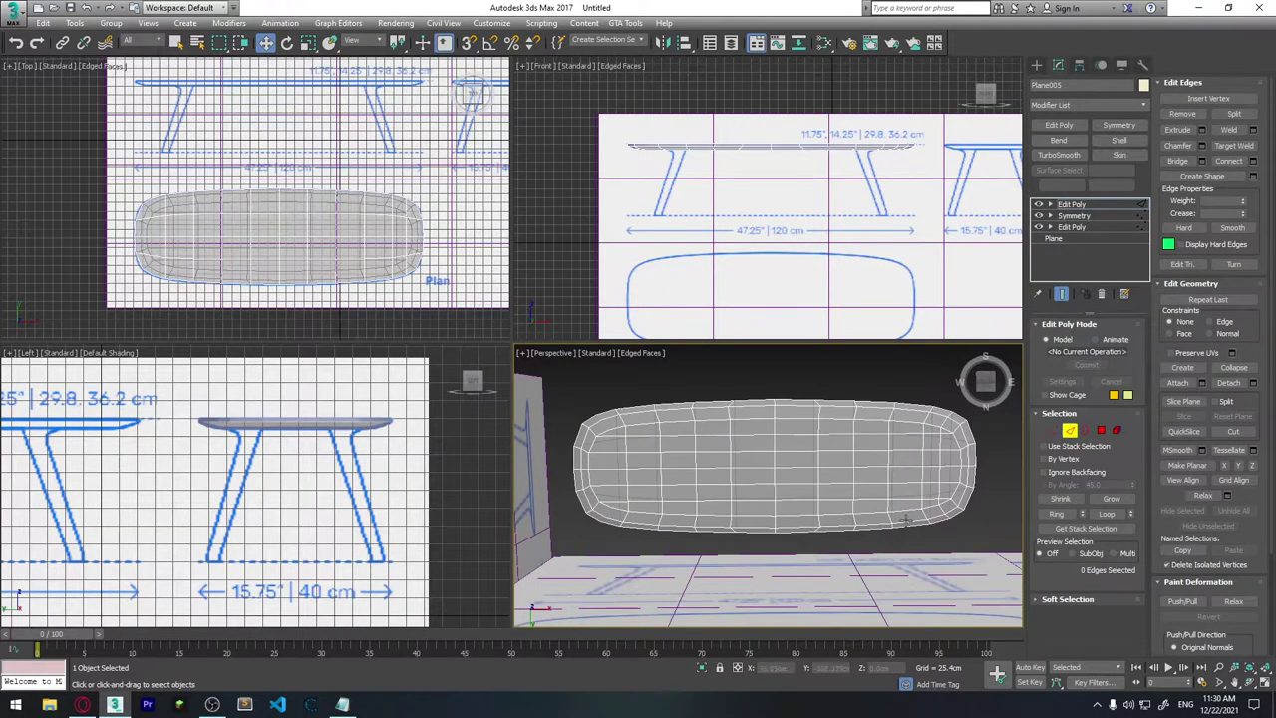
scroll(927, 494, up, 3)
scroll(917, 465, up, 2)
scroll(872, 496, up, 1)
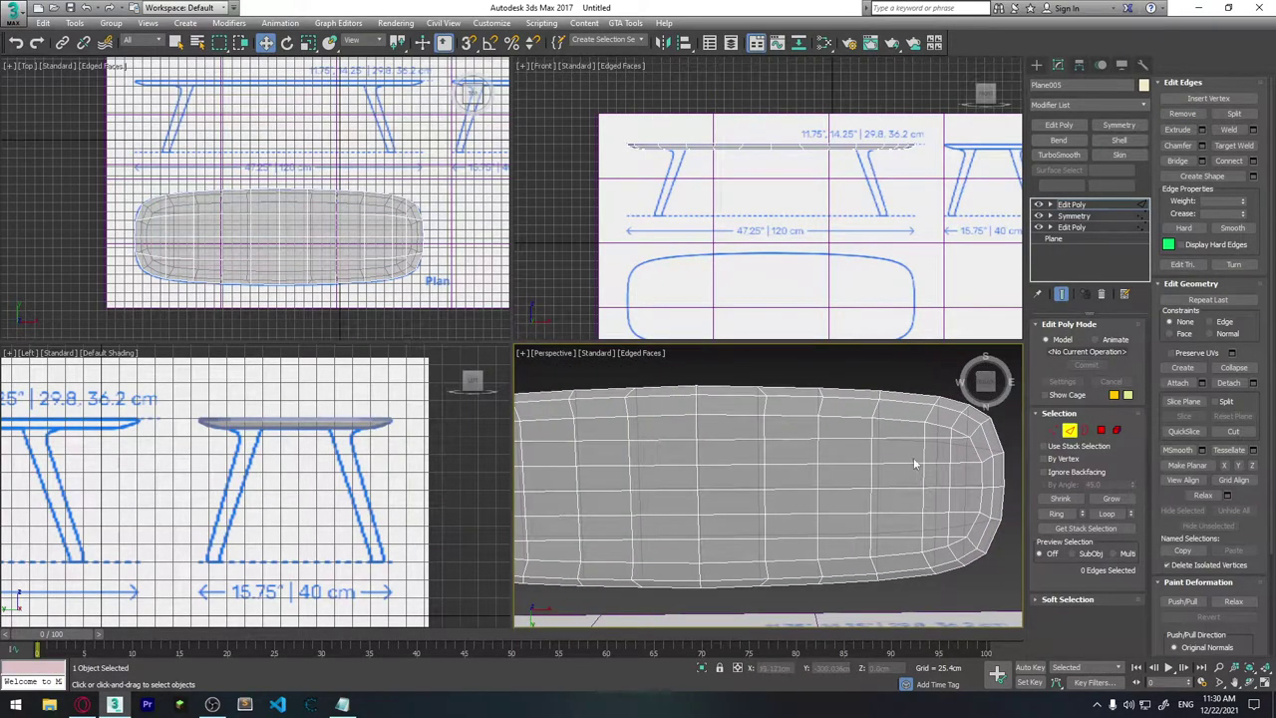
alt+middle_drag(929, 570, 975, 502)
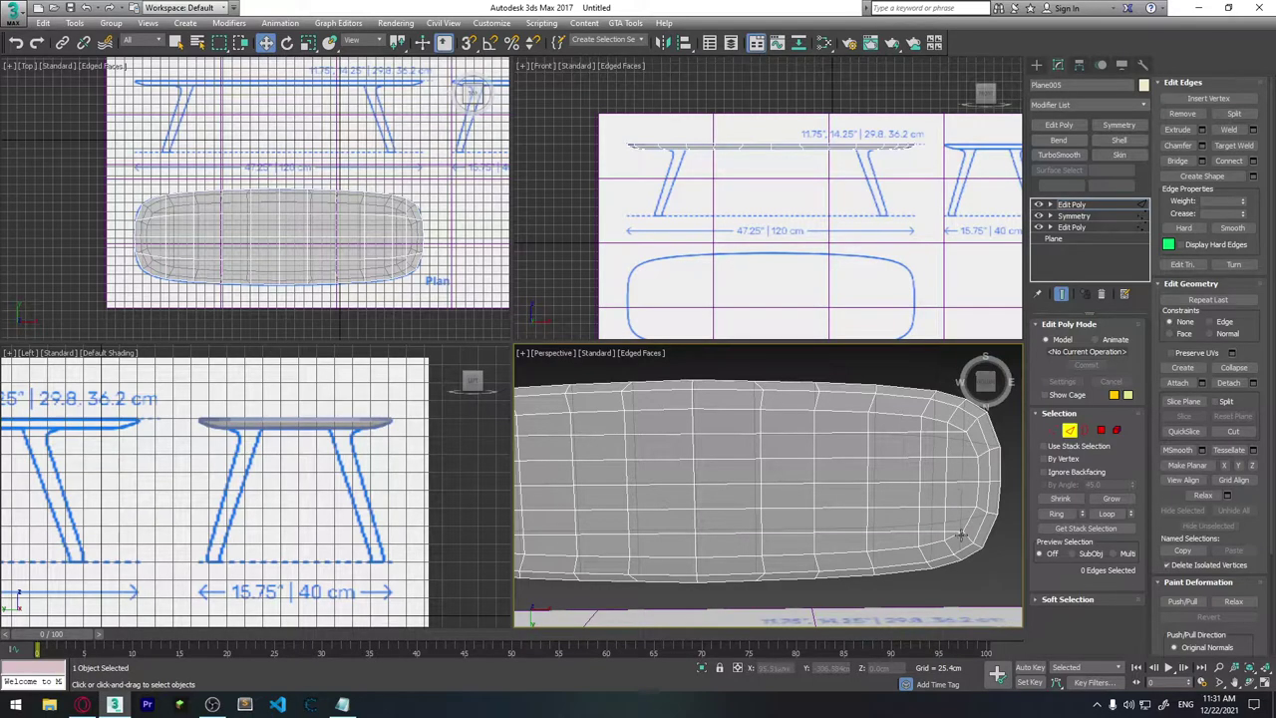
mouse_move(962, 532)
alt+middle_down()
mouse_move(724, 492)
mouse_move(665, 381)
alt+middle_up()
click(1054, 430)
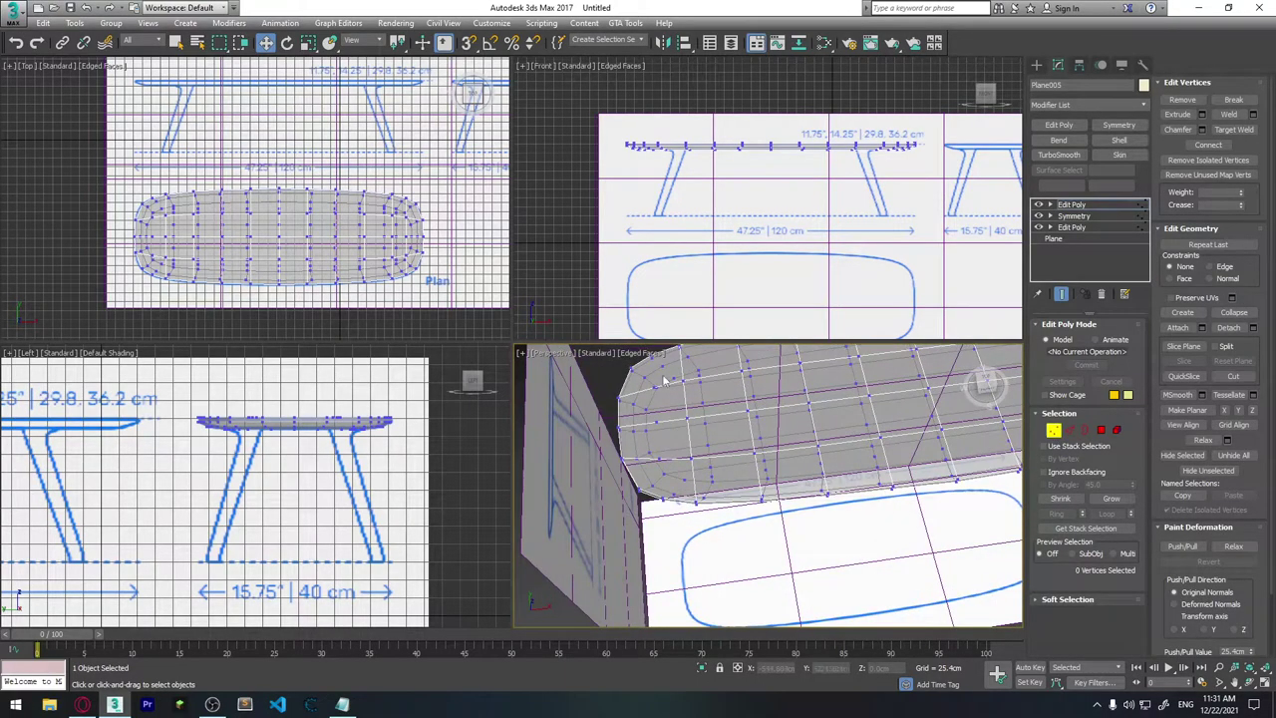
Step: Select a rim vertex on the tabletop's rounded corner at Vertex level
click(1070, 430)
mouse_move(758, 449)
alt+middle_down()
mouse_move(787, 431)
mouse_move(706, 419)
alt+middle_up()
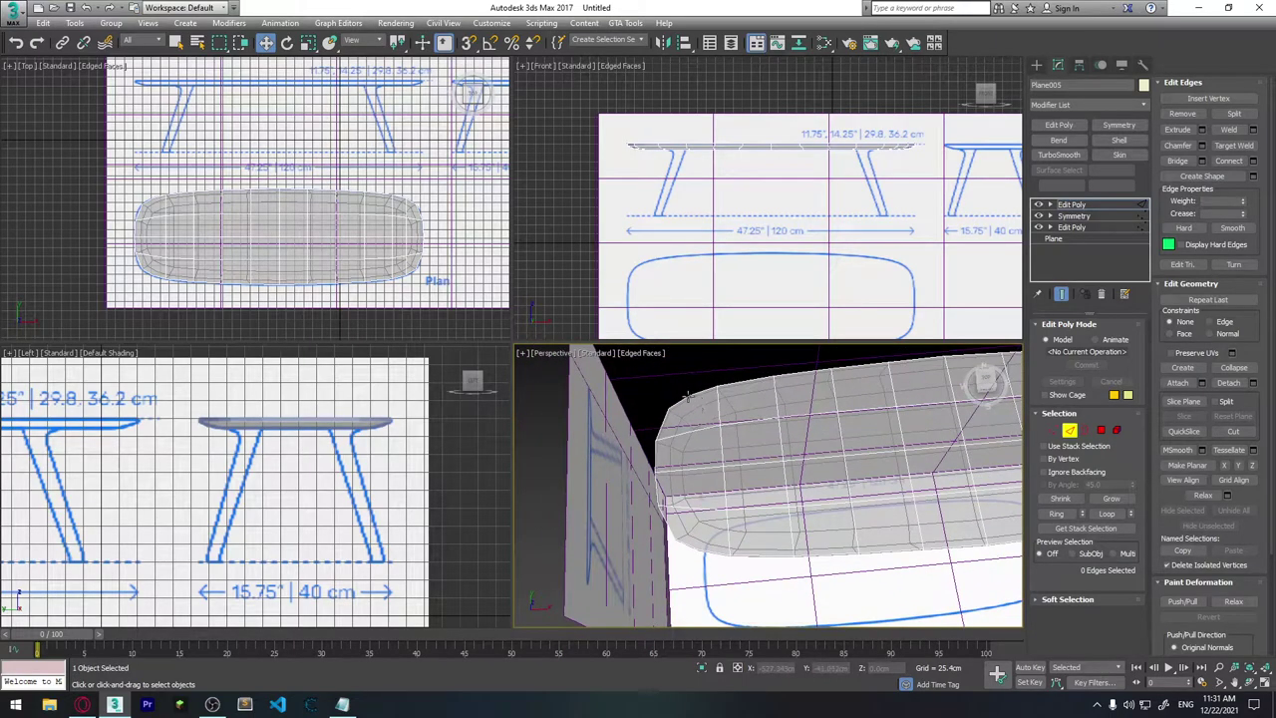
click(1054, 431)
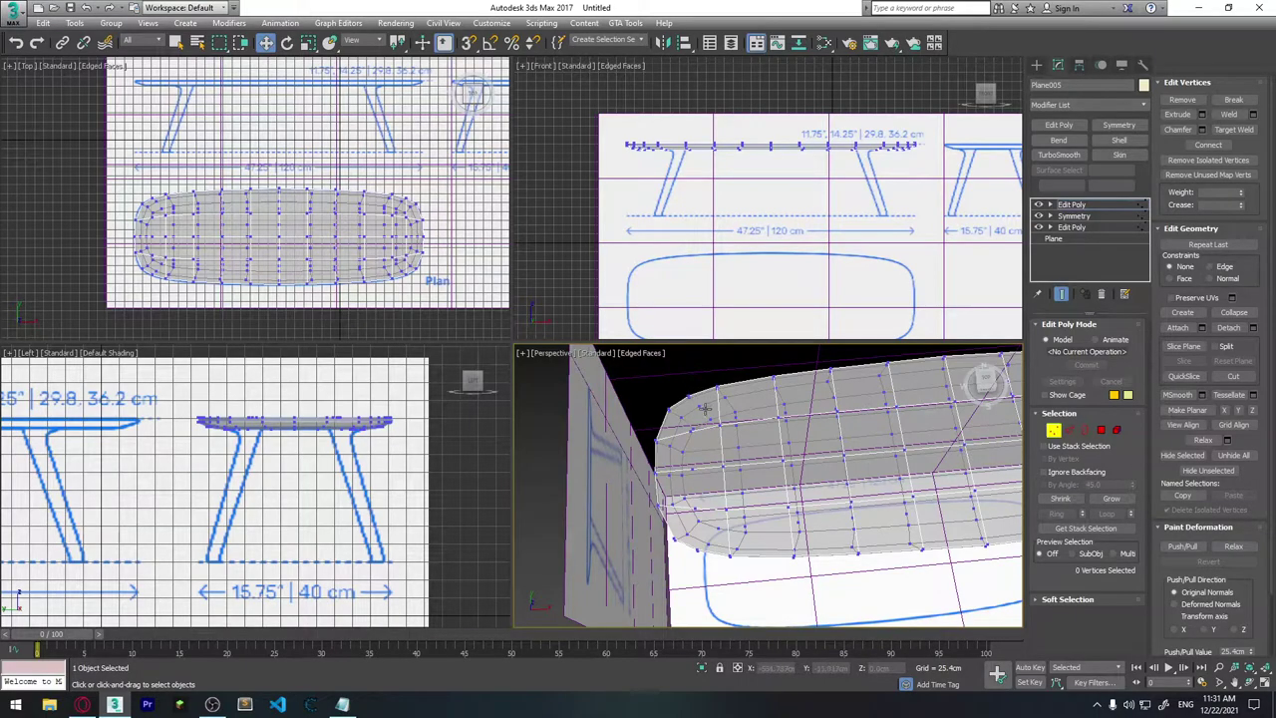
mouse_move(705, 409)
alt+middle_down()
mouse_move(717, 477)
mouse_move(719, 450)
mouse_move(764, 485)
mouse_move(784, 484)
mouse_move(764, 469)
mouse_move(784, 485)
mouse_move(810, 463)
alt+middle_up()
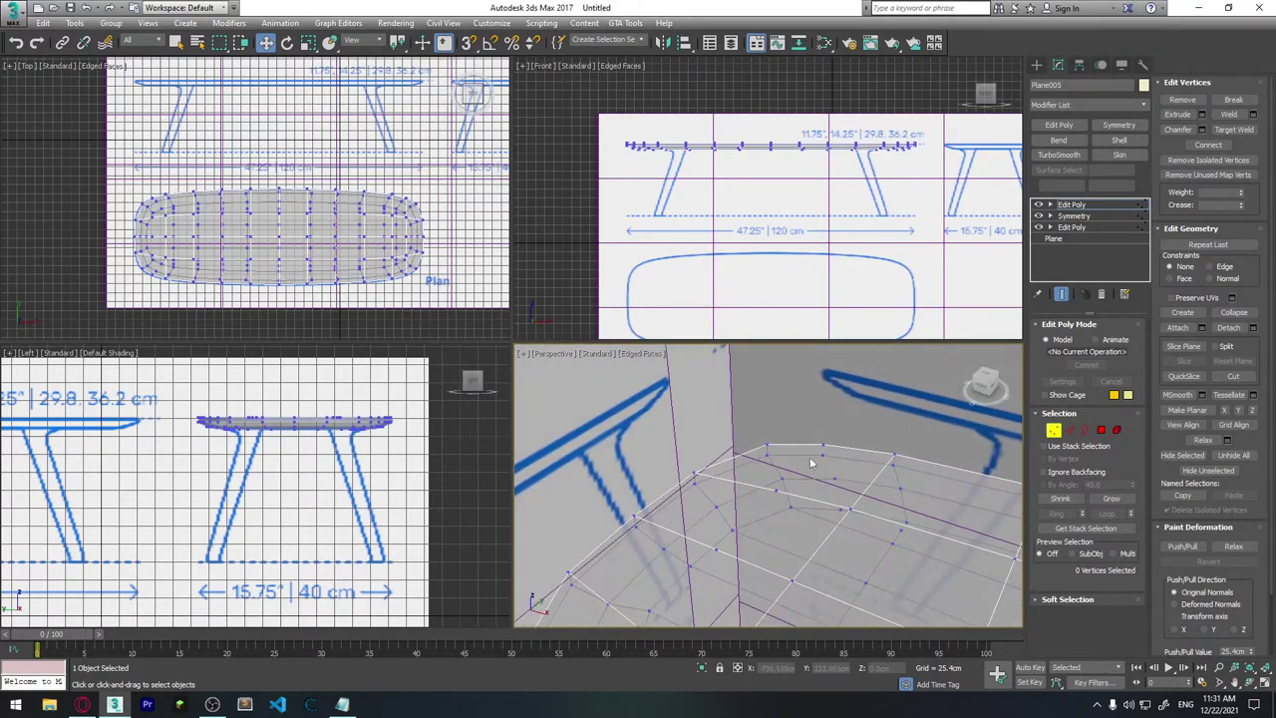
click(821, 444)
alt+middle_drag(807, 506, 830, 546)
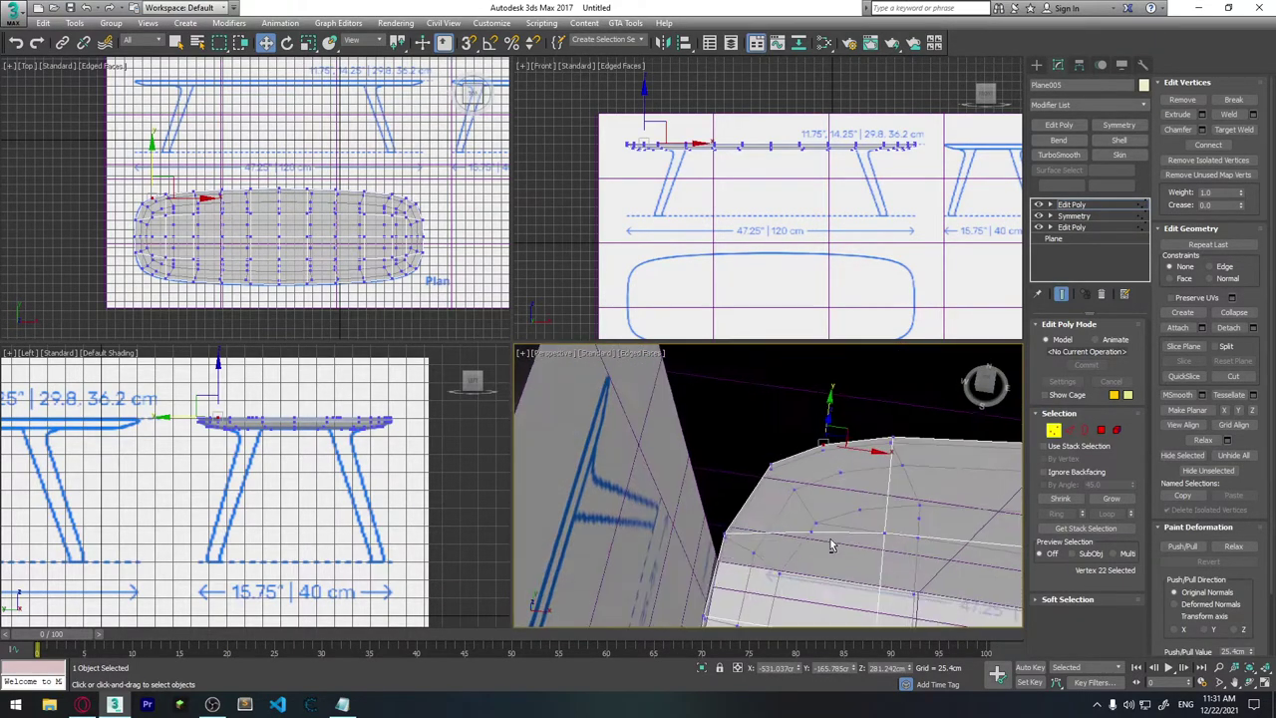
Step: Cut a new edge line from that vertex across the rounded end's corner faces
click(1236, 376)
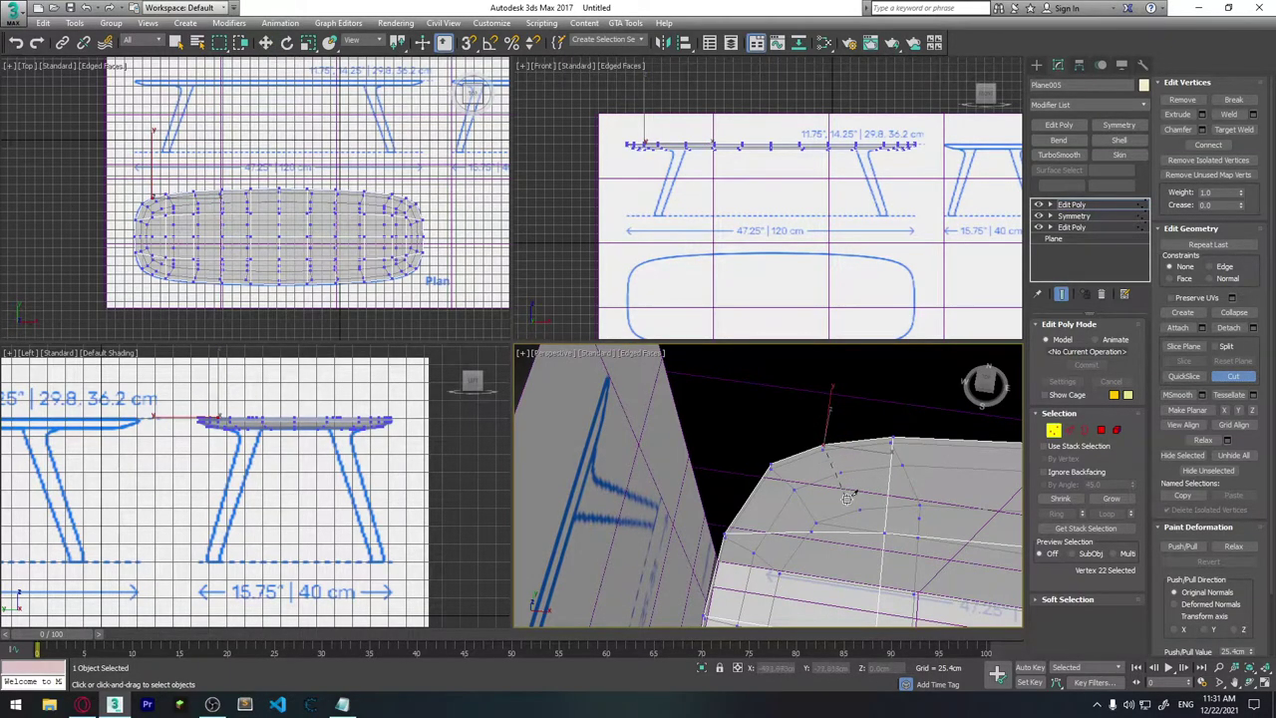
mouse_move(846, 497)
alt+middle_down()
mouse_move(837, 434)
mouse_move(786, 371)
mouse_move(822, 475)
mouse_move(769, 486)
alt+middle_up()
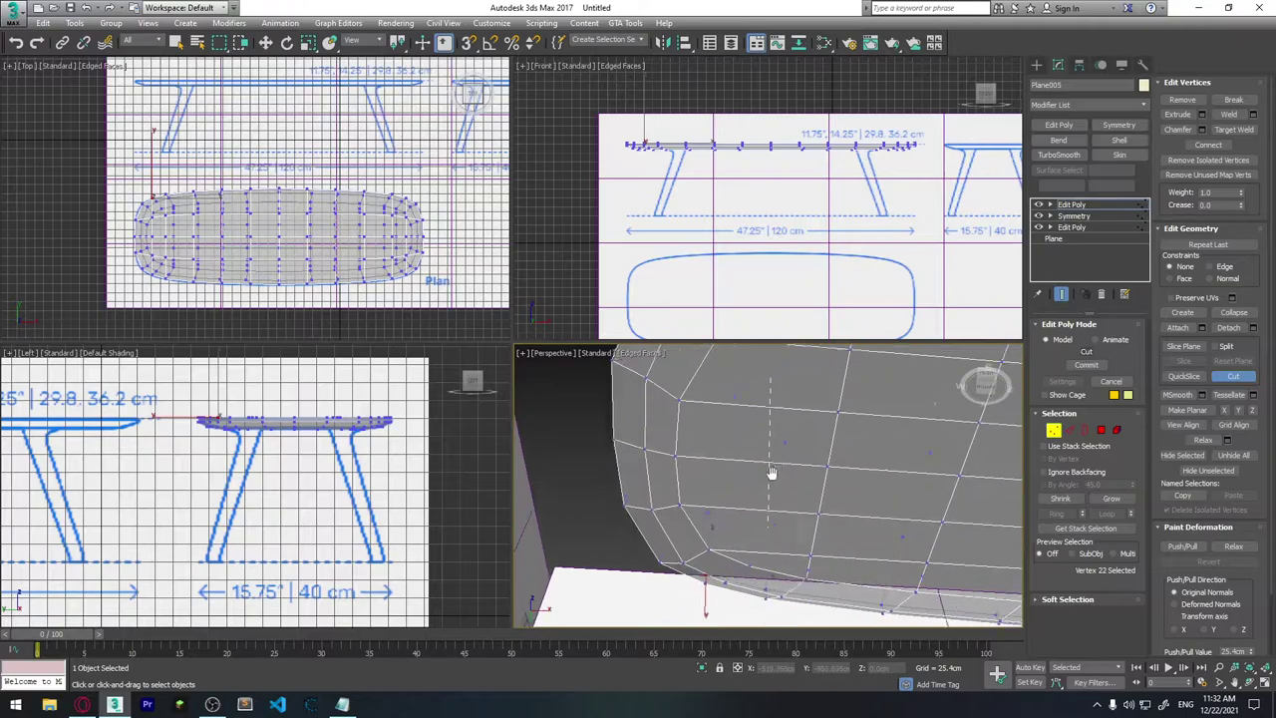
mouse_move(769, 510)
alt+middle_down()
mouse_move(826, 515)
mouse_move(880, 483)
alt+middle_up()
scroll(737, 542, down, 3)
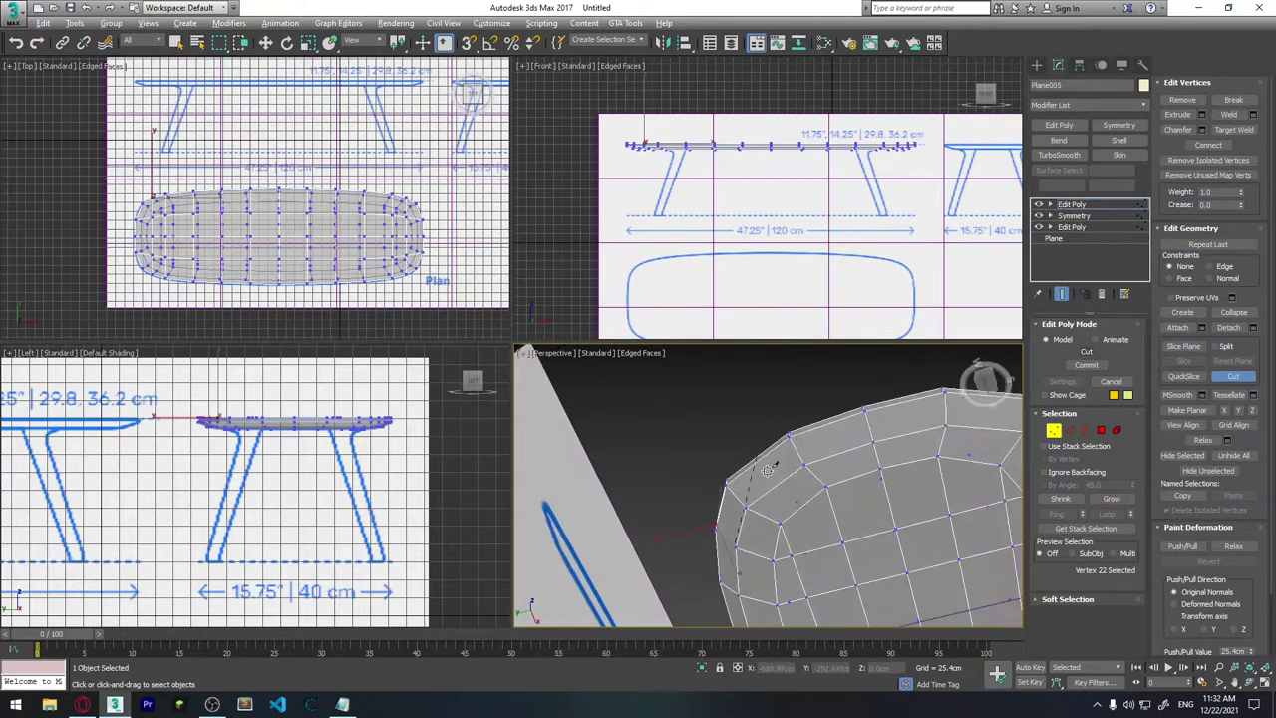
scroll(728, 539, down, 5)
scroll(730, 537, up, 5)
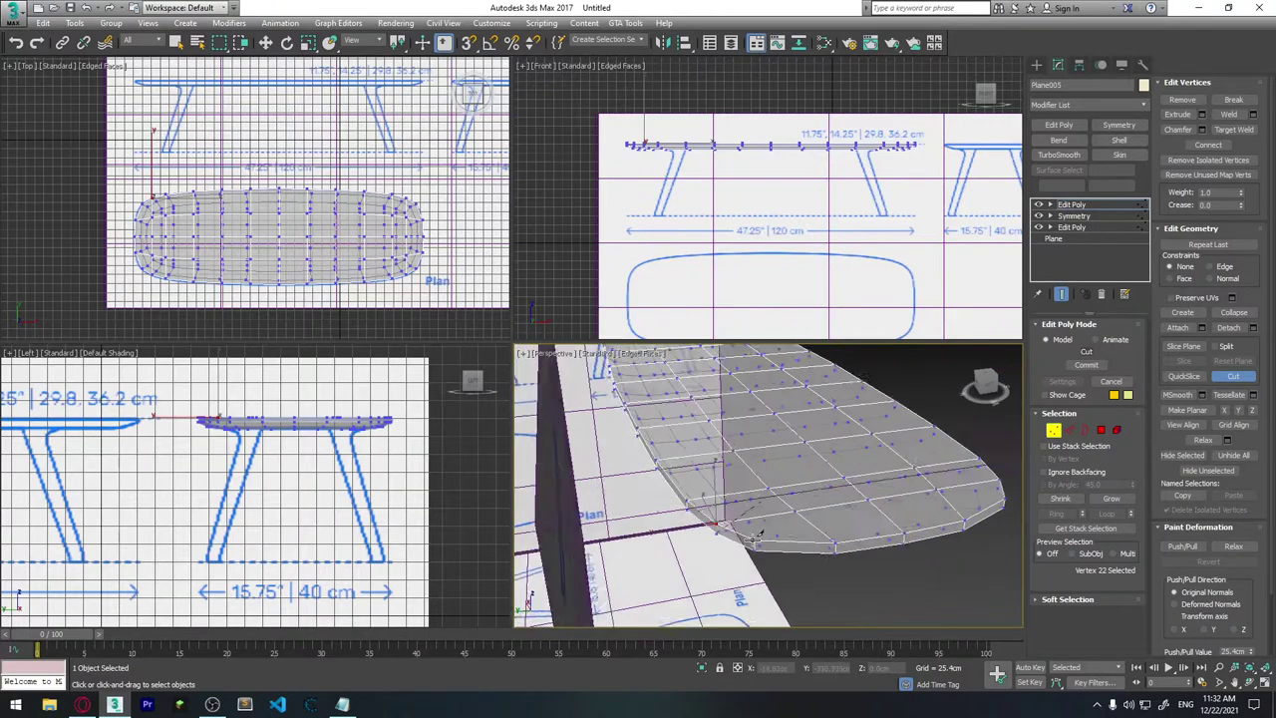
scroll(725, 529, up, 2)
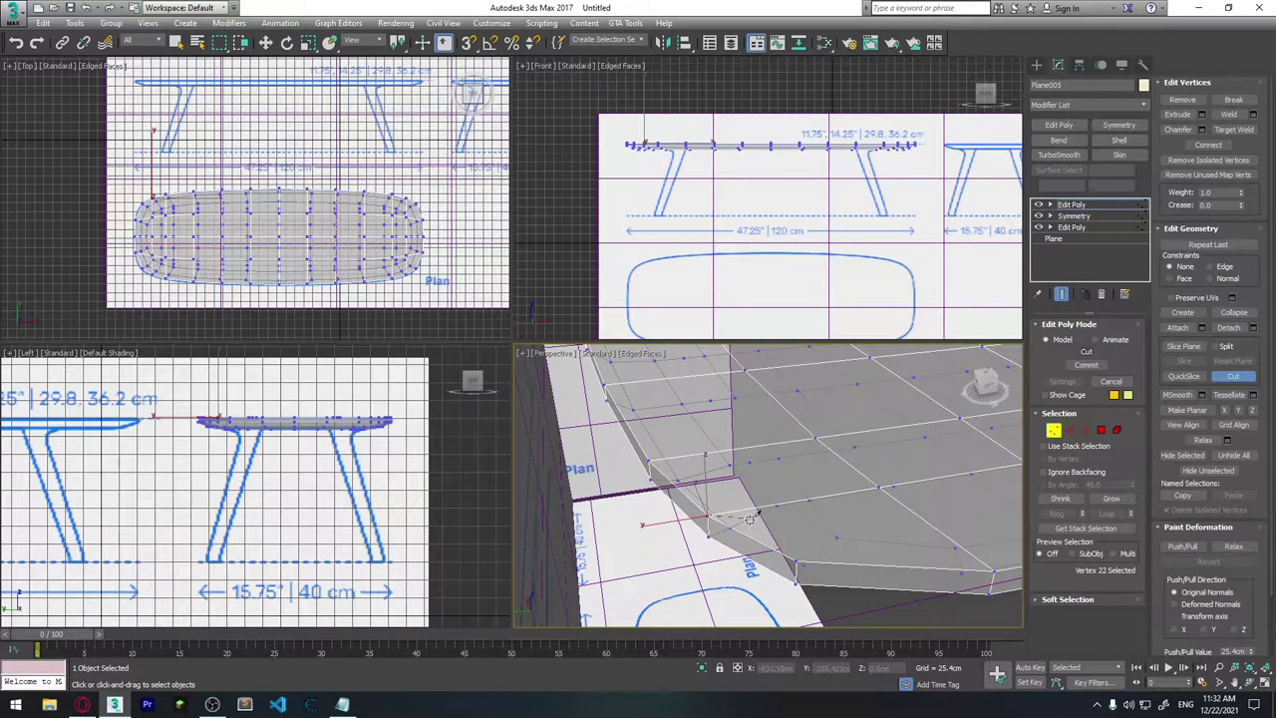
mouse_move(919, 556)
alt+middle_down()
mouse_move(769, 507)
mouse_move(915, 558)
mouse_move(829, 466)
mouse_move(691, 431)
alt+middle_up()
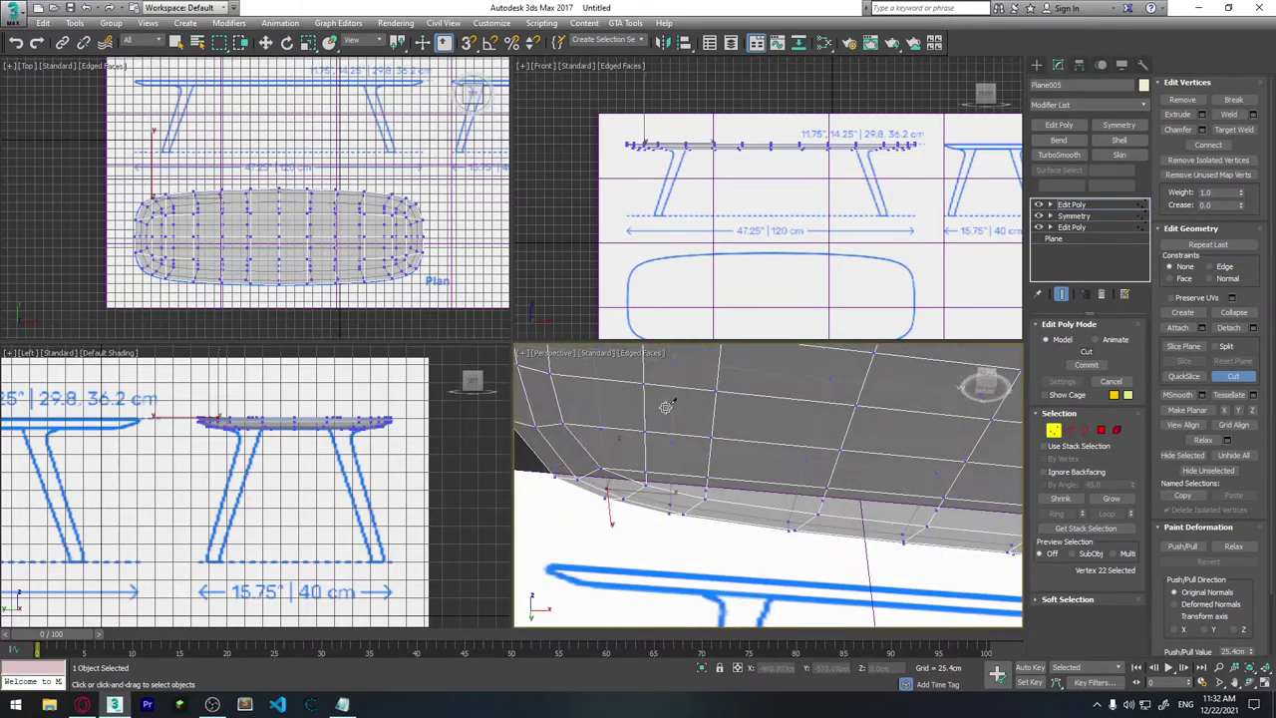
Step: Select the four stray edges on the tabletop's rounded corner at Edge level
key(2)
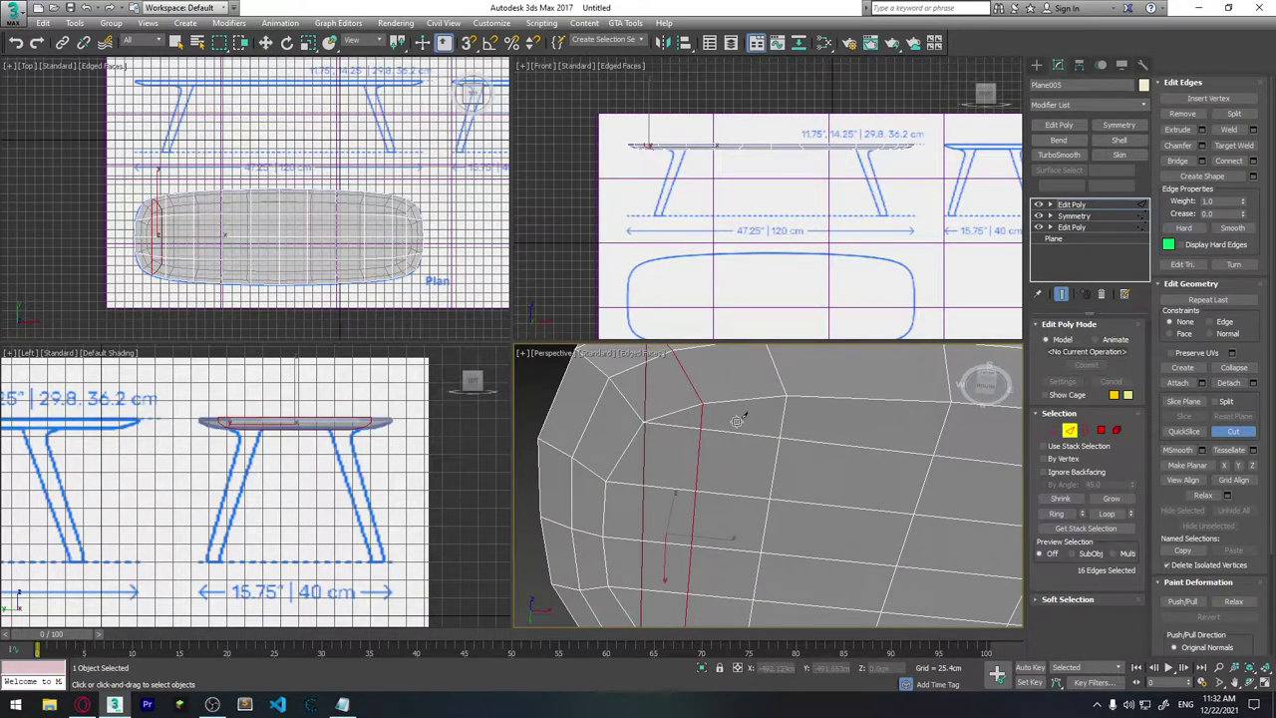
key(w)
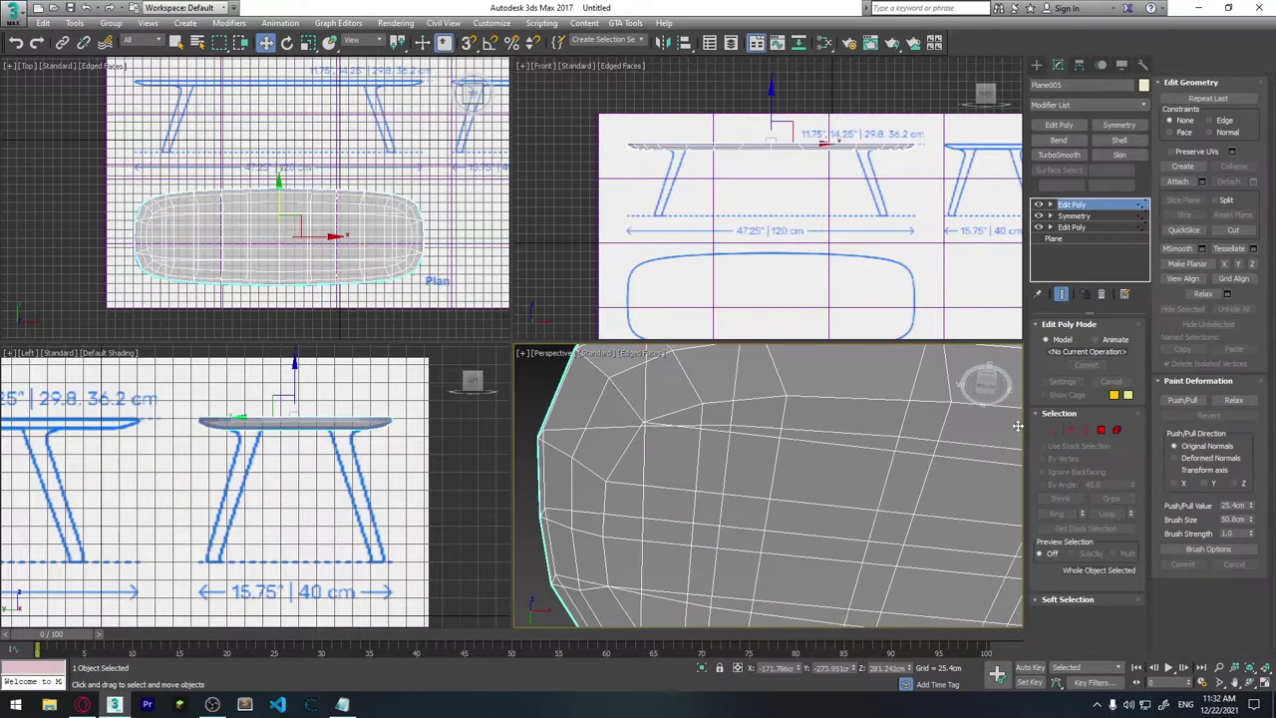
click(684, 427)
alt+middle_drag(698, 413, 690, 374)
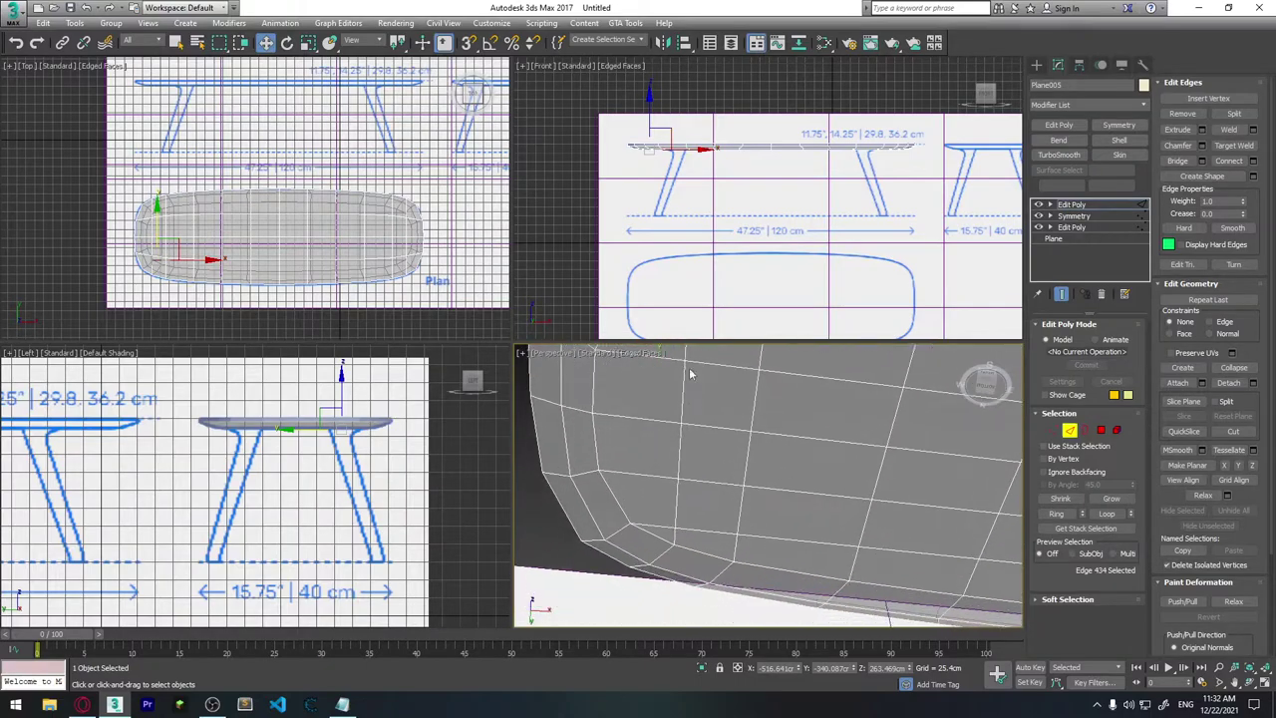
ctrl+click(849, 542)
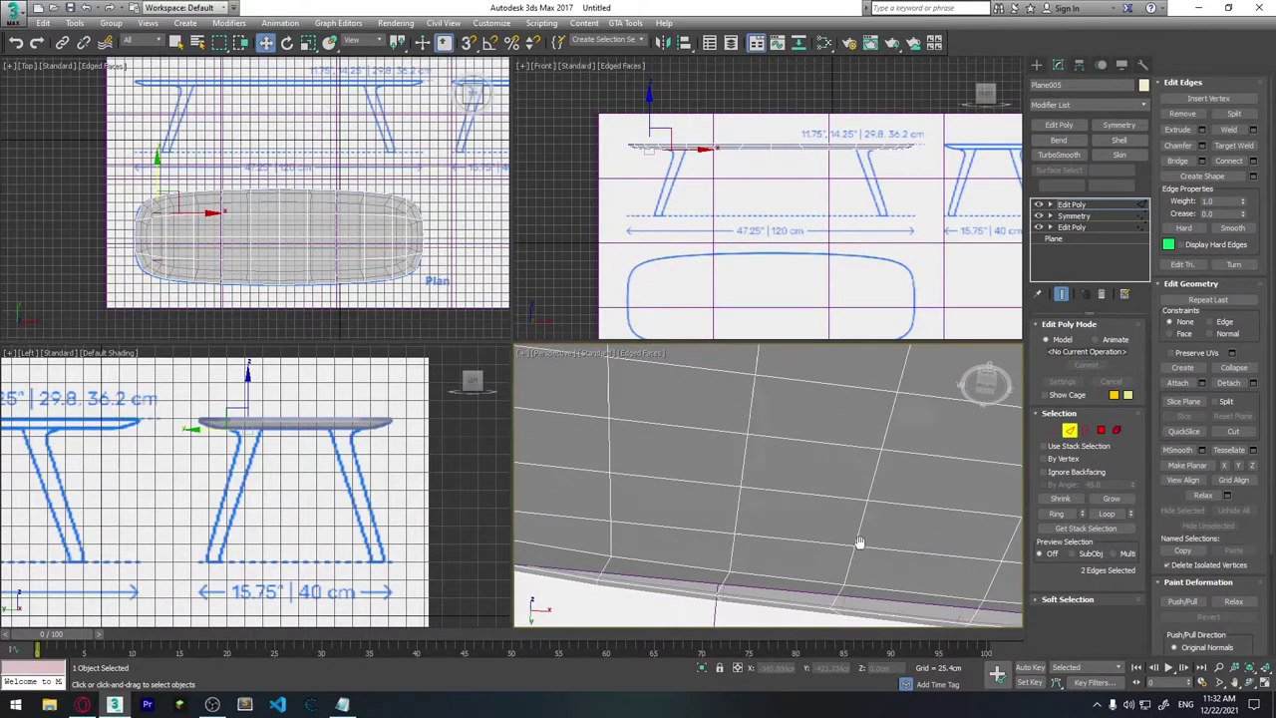
mouse_move(849, 542)
alt+middle_down()
mouse_move(664, 524)
mouse_move(829, 526)
alt+middle_up()
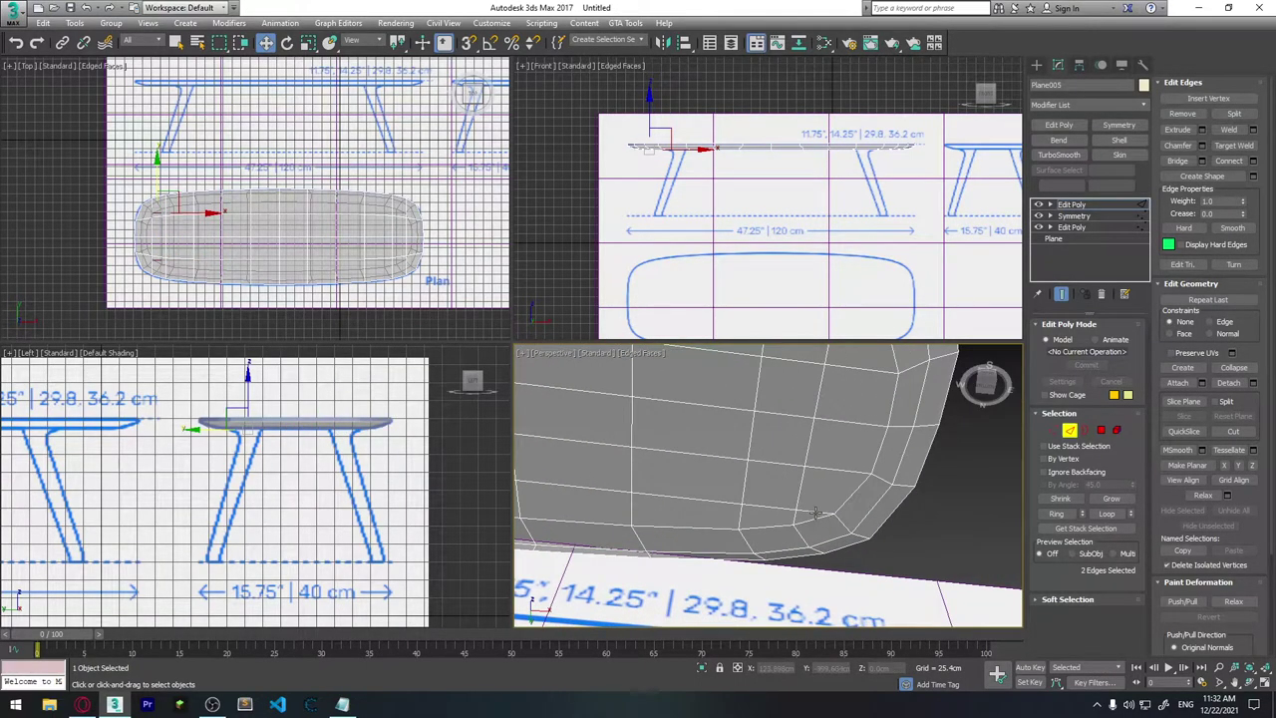
ctrl+click(833, 494)
alt+middle_drag(844, 432, 768, 541)
ctrl+click(793, 464)
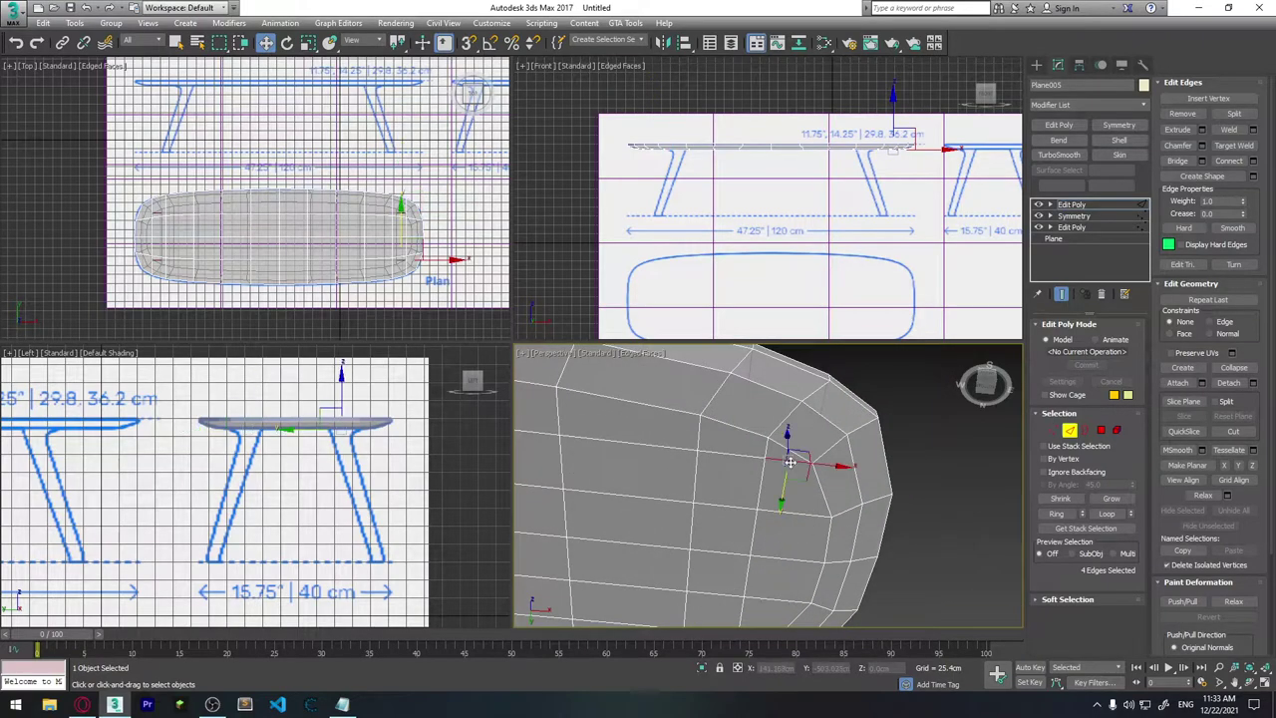
Step: Remove the four corner edges and check the cleaned rounded end
click(1182, 114)
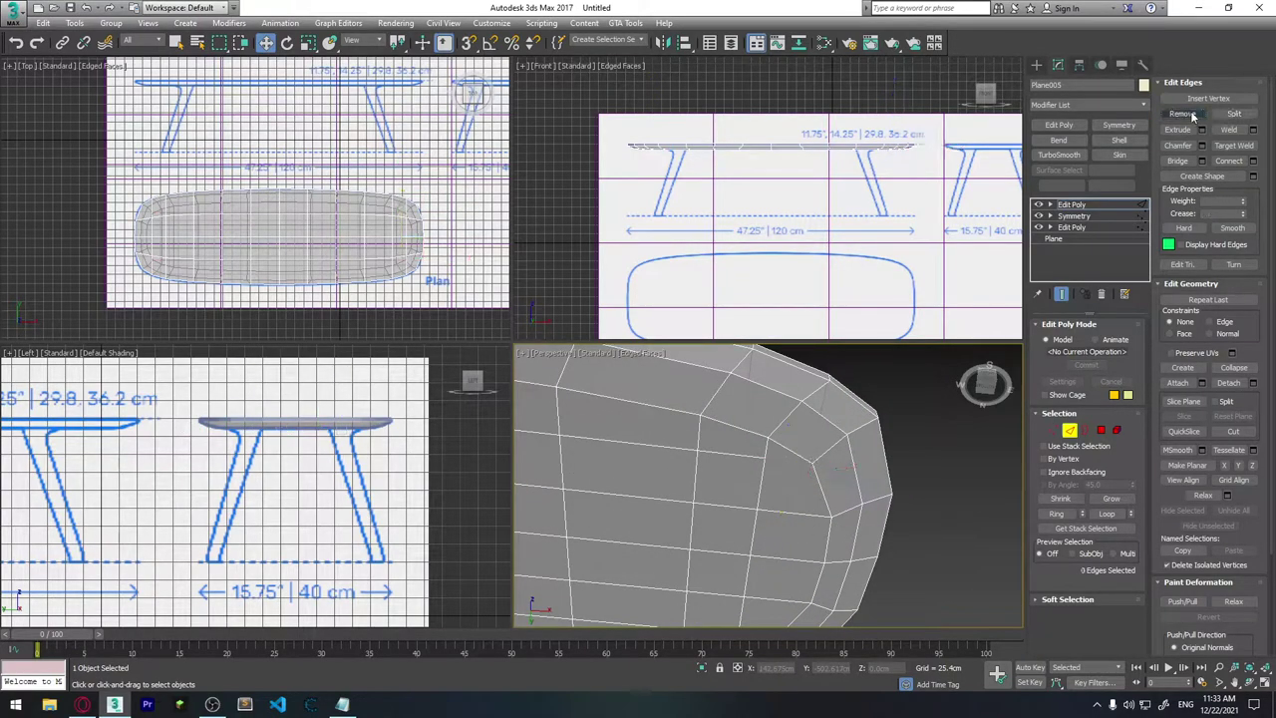
mouse_move(877, 419)
alt+middle_down()
mouse_move(883, 402)
mouse_move(881, 441)
mouse_move(840, 462)
alt+middle_up()
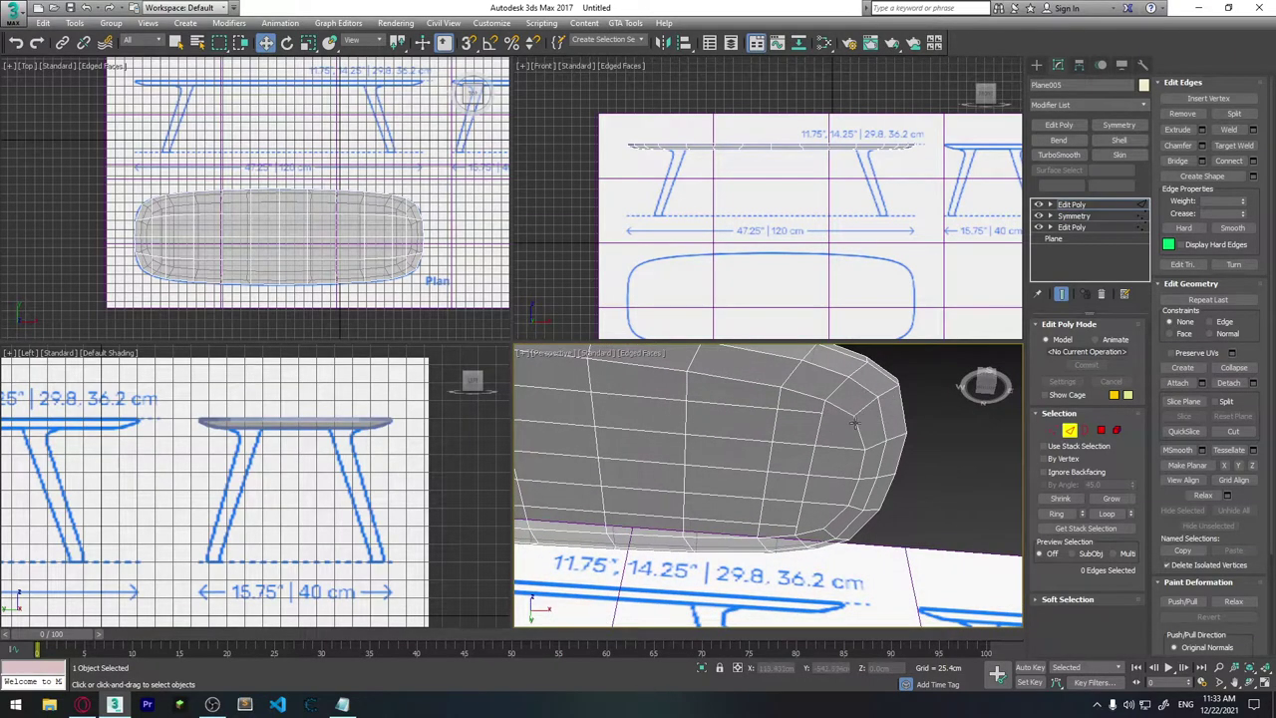
mouse_move(821, 457)
alt+middle_down()
mouse_move(869, 447)
mouse_move(863, 465)
mouse_move(863, 442)
alt+middle_up()
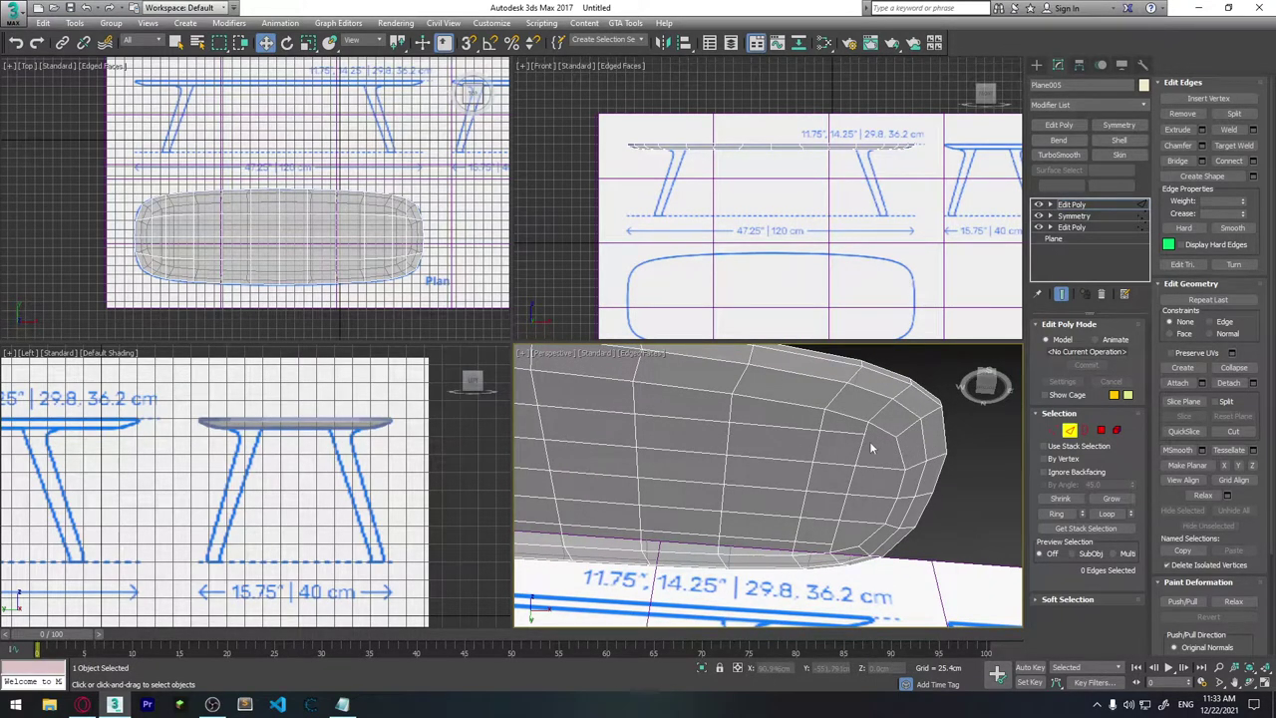
mouse_move(795, 519)
alt+middle_down()
mouse_move(842, 493)
mouse_move(835, 510)
mouse_move(716, 458)
alt+middle_up()
scroll(720, 464, up, 1)
scroll(718, 463, up, 1)
scroll(713, 462, up, 1)
scroll(708, 460, up, 1)
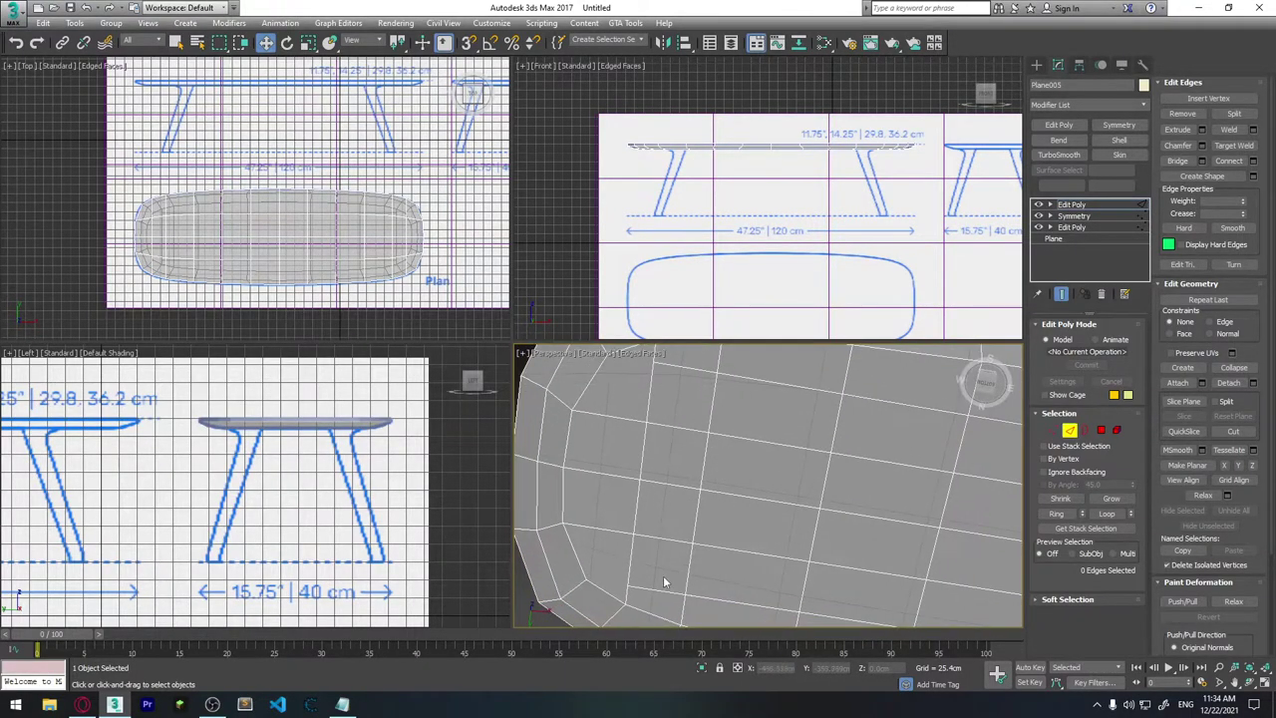
Step: Cut a new edge path from the lower corner up to the tabletop rim
click(1233, 431)
click(1054, 430)
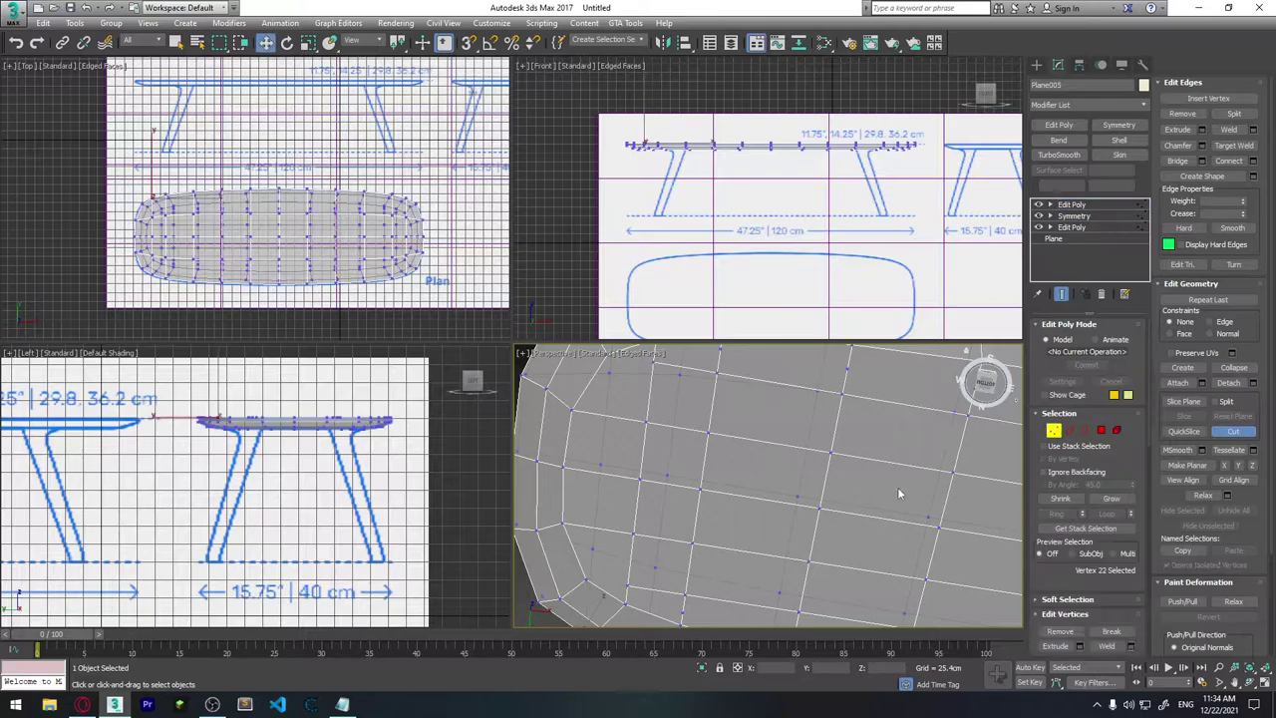
click(626, 583)
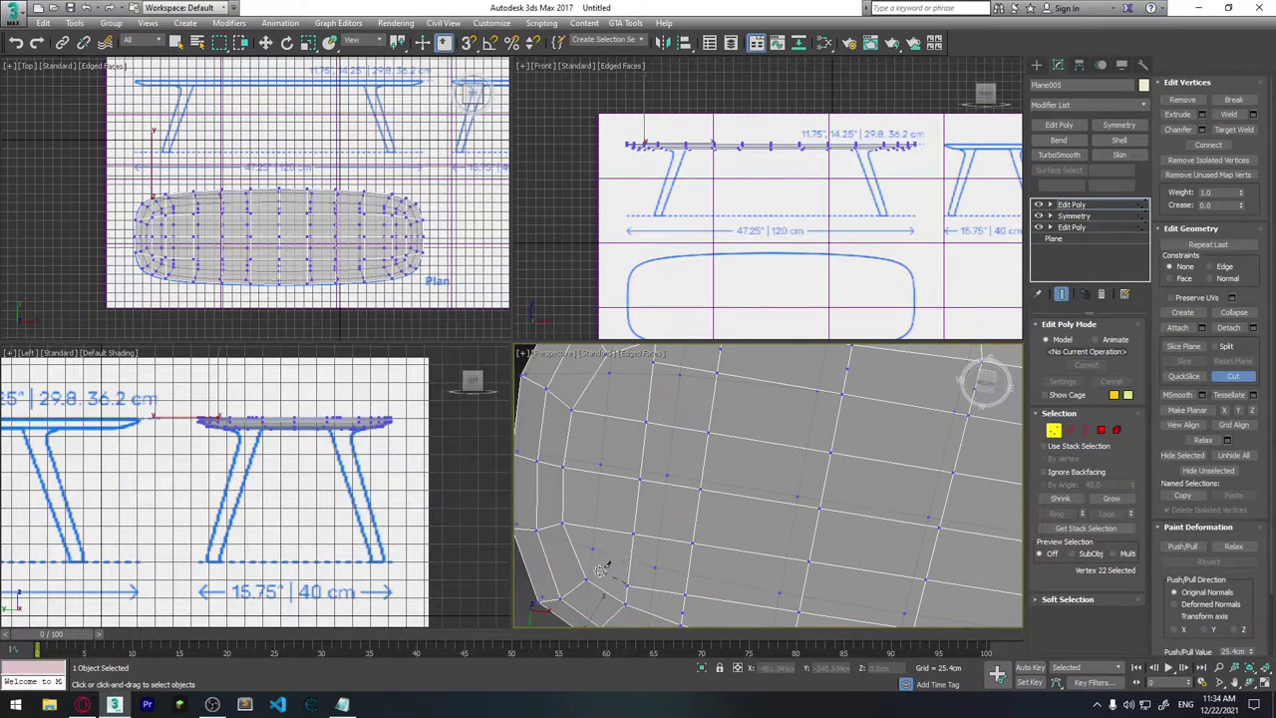
click(600, 566)
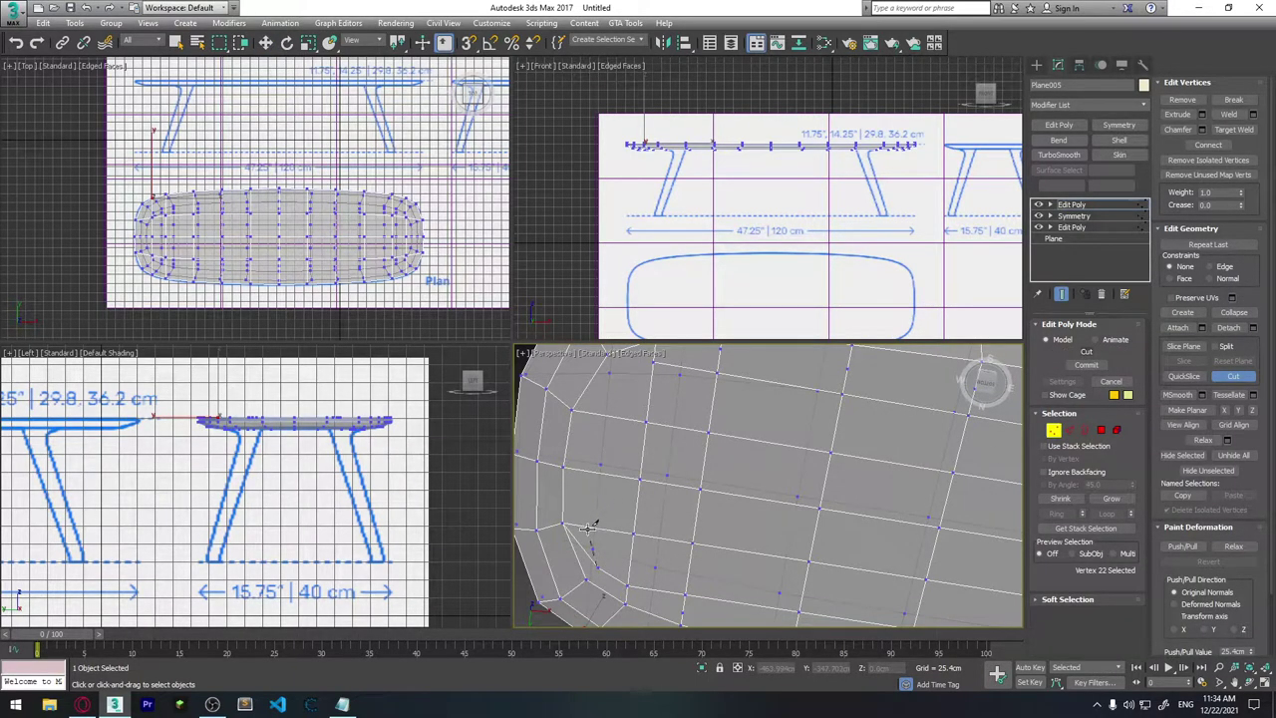
click(586, 466)
middle_drag(590, 411, 569, 427)
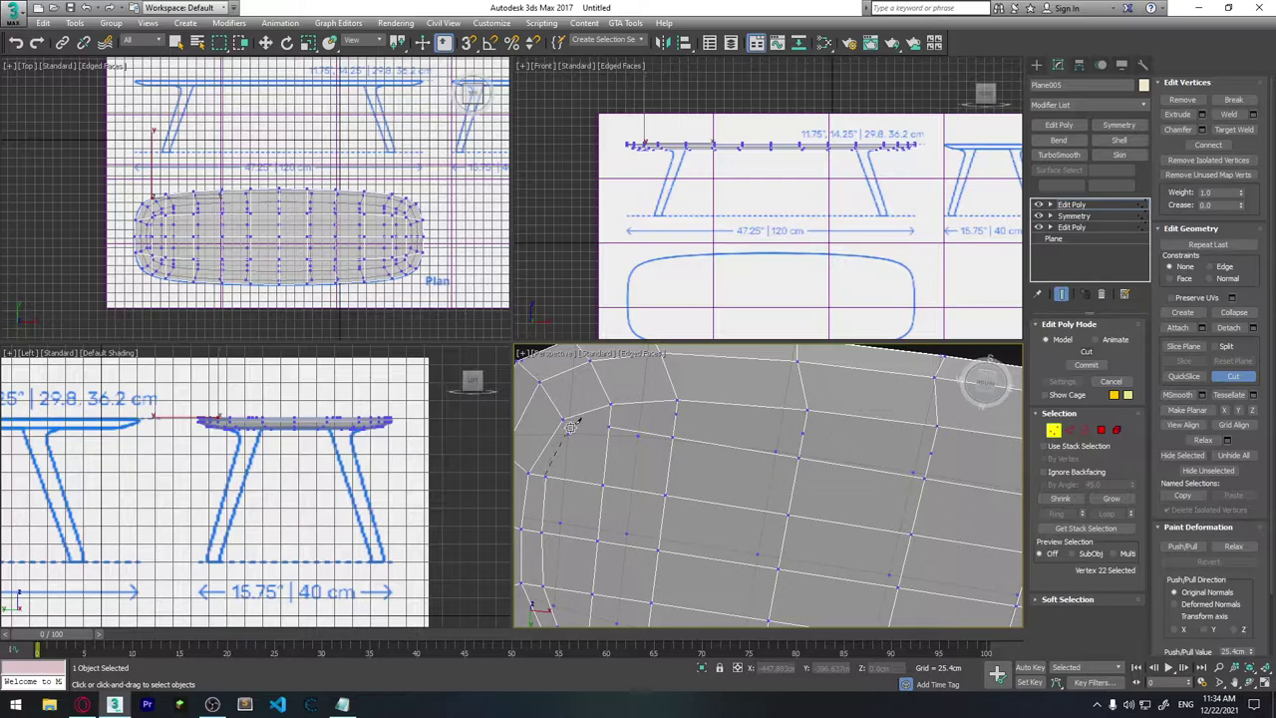
click(570, 426)
click(611, 427)
middle_drag(662, 424, 701, 412)
Step: Nudge the tabletop corner vertex slightly with the Move gizmo
key(w)
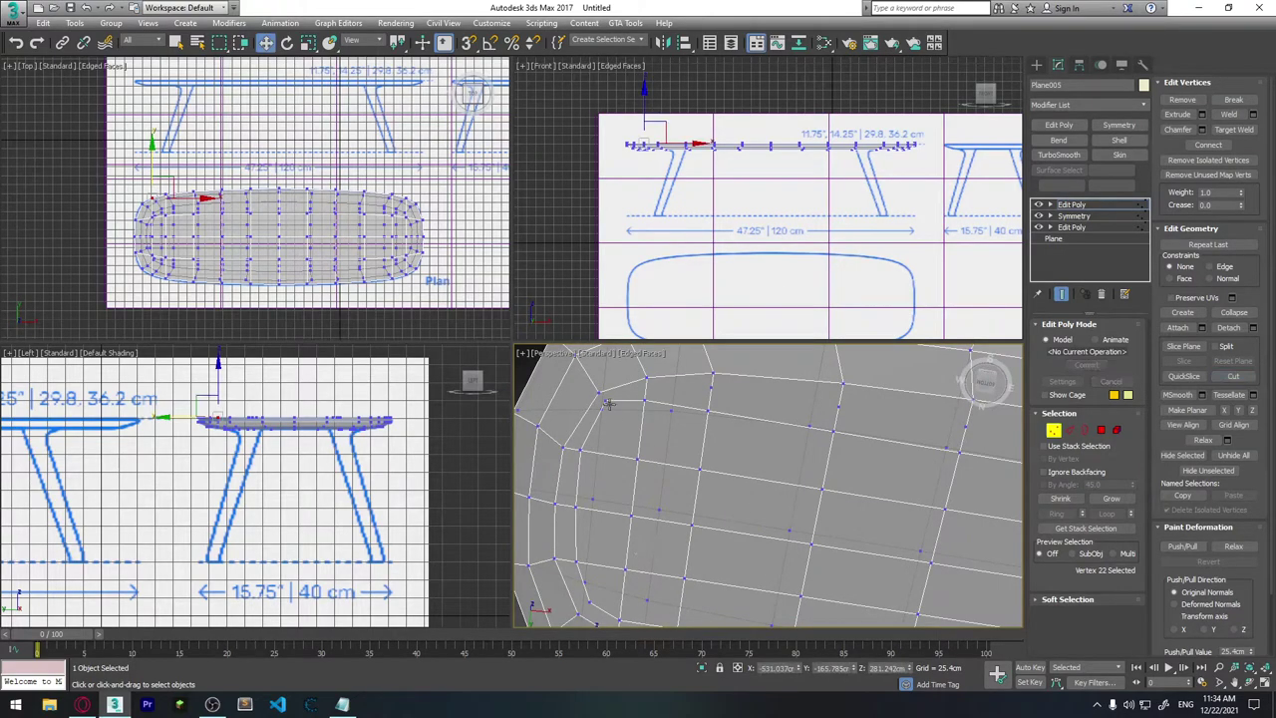
right_click(782, 463)
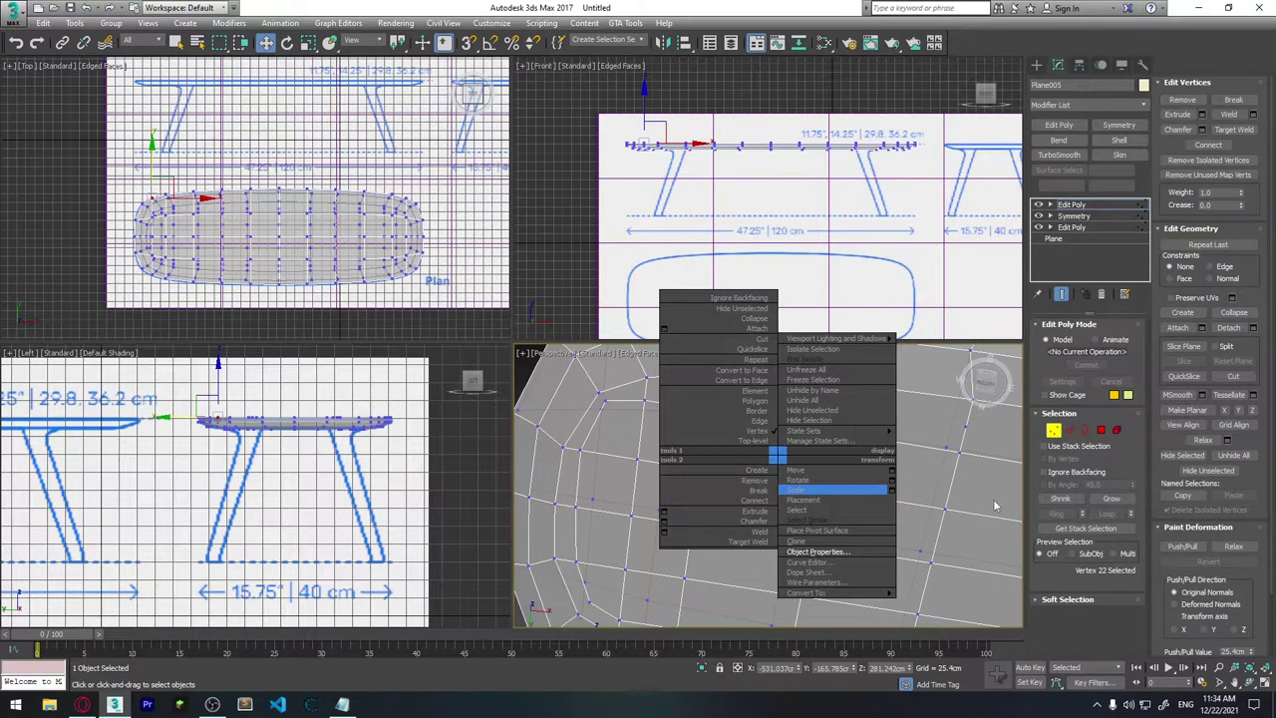
key(Escape)
click(612, 405)
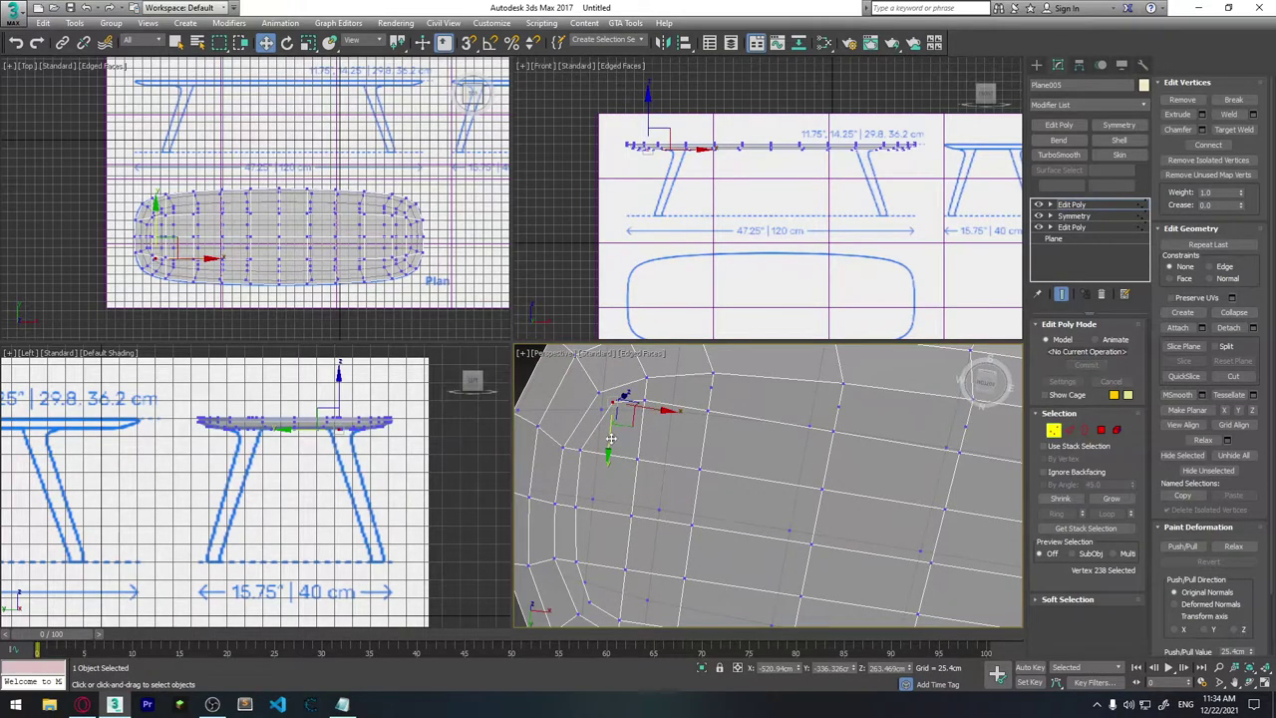
drag(653, 409, 648, 412)
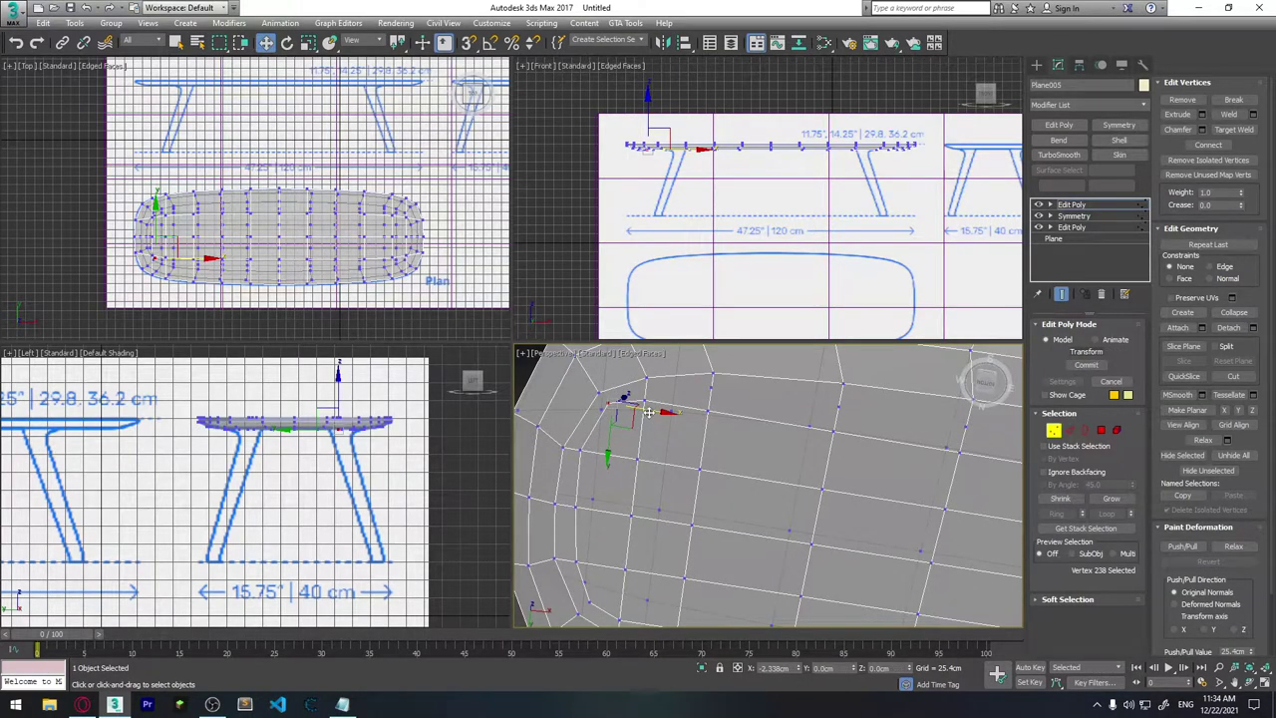
alt+middle_drag(648, 412, 706, 501)
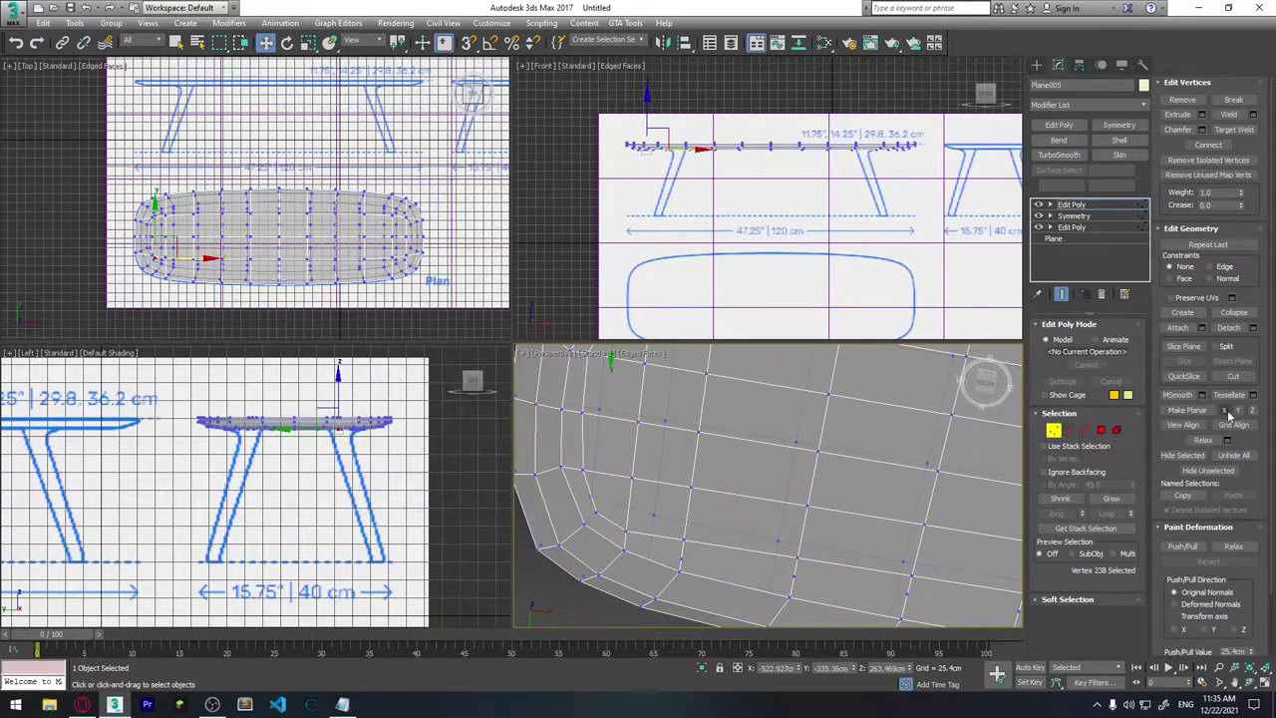
Step: Start a new Cut from the corner vertex across the rounded corner
click(1234, 376)
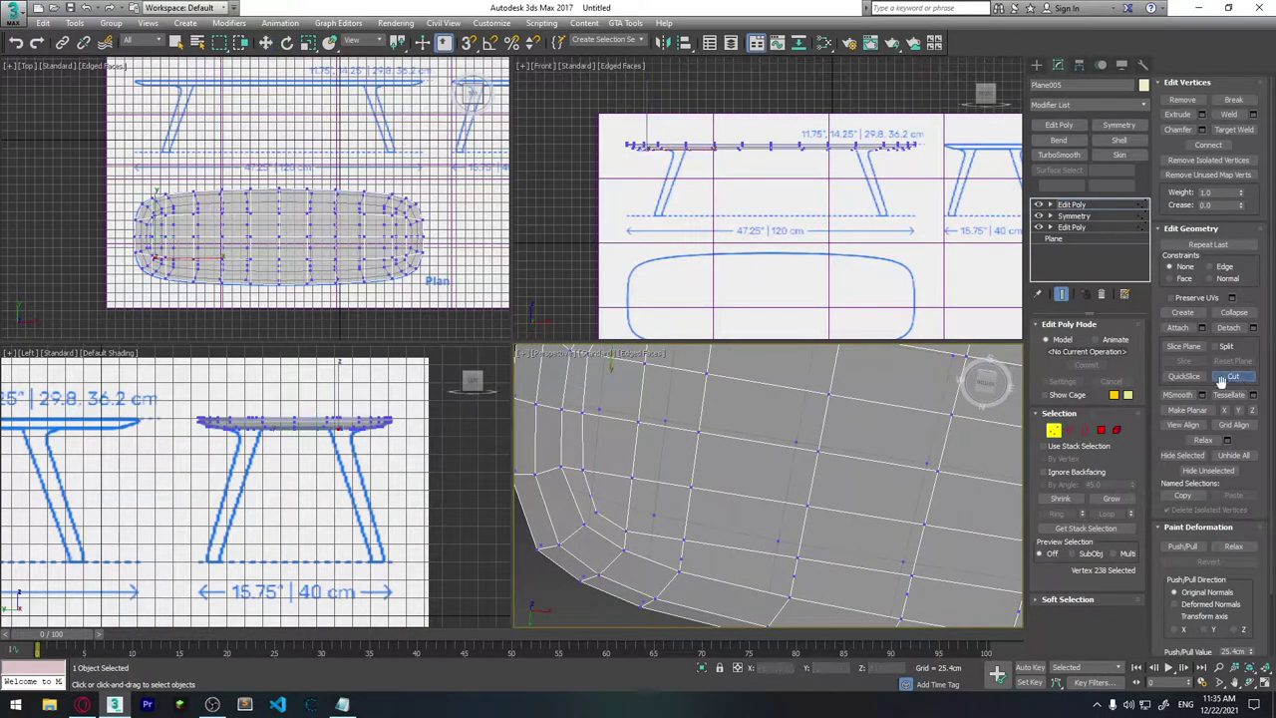
click(590, 514)
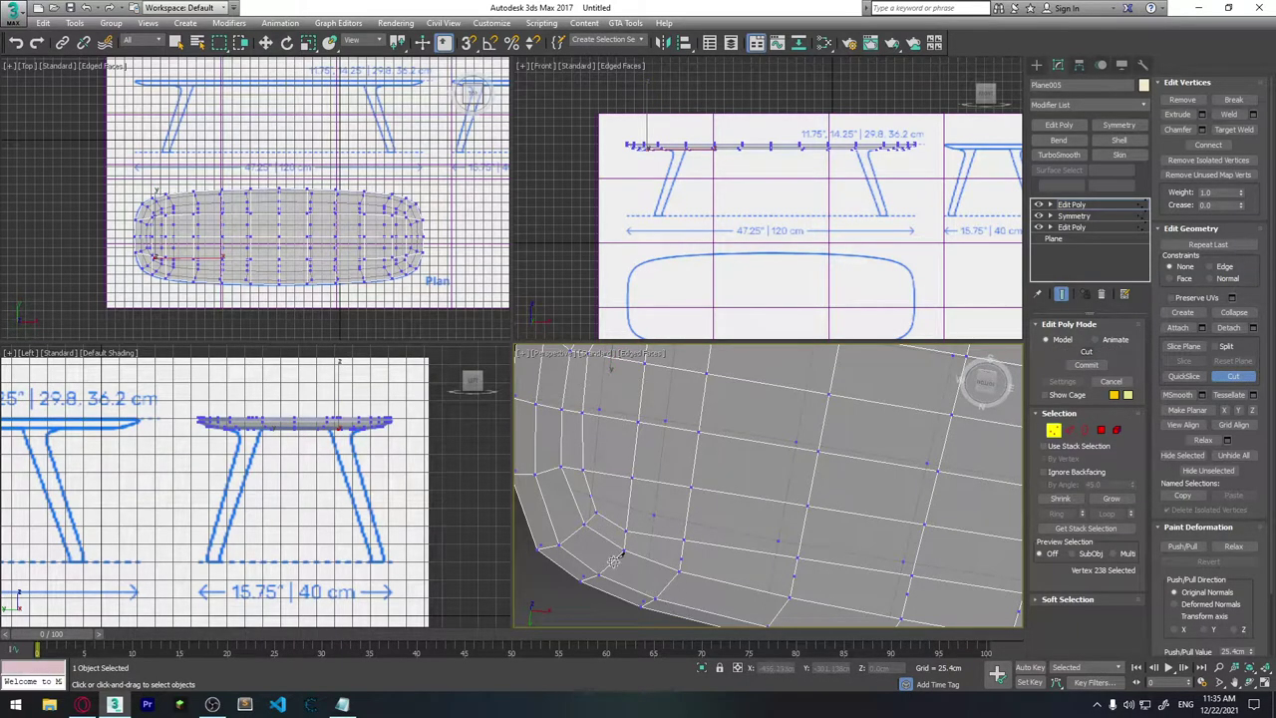
alt+middle_drag(614, 561, 604, 463)
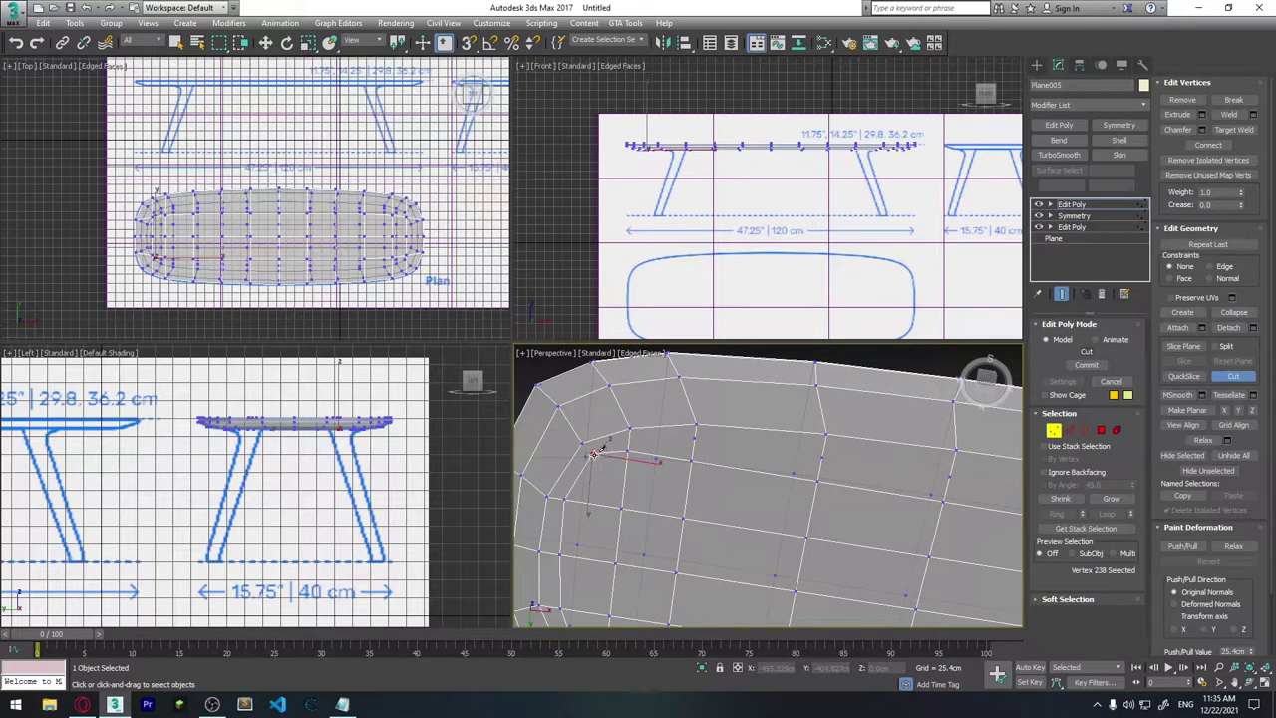
Step: Cut a new edge down the column on the tabletop's rounded end
mouse_move(645, 485)
middle_down()
mouse_move(706, 466)
mouse_move(672, 462)
mouse_move(687, 506)
mouse_move(709, 504)
mouse_move(697, 430)
mouse_move(775, 462)
mouse_move(668, 425)
mouse_move(753, 540)
middle_up()
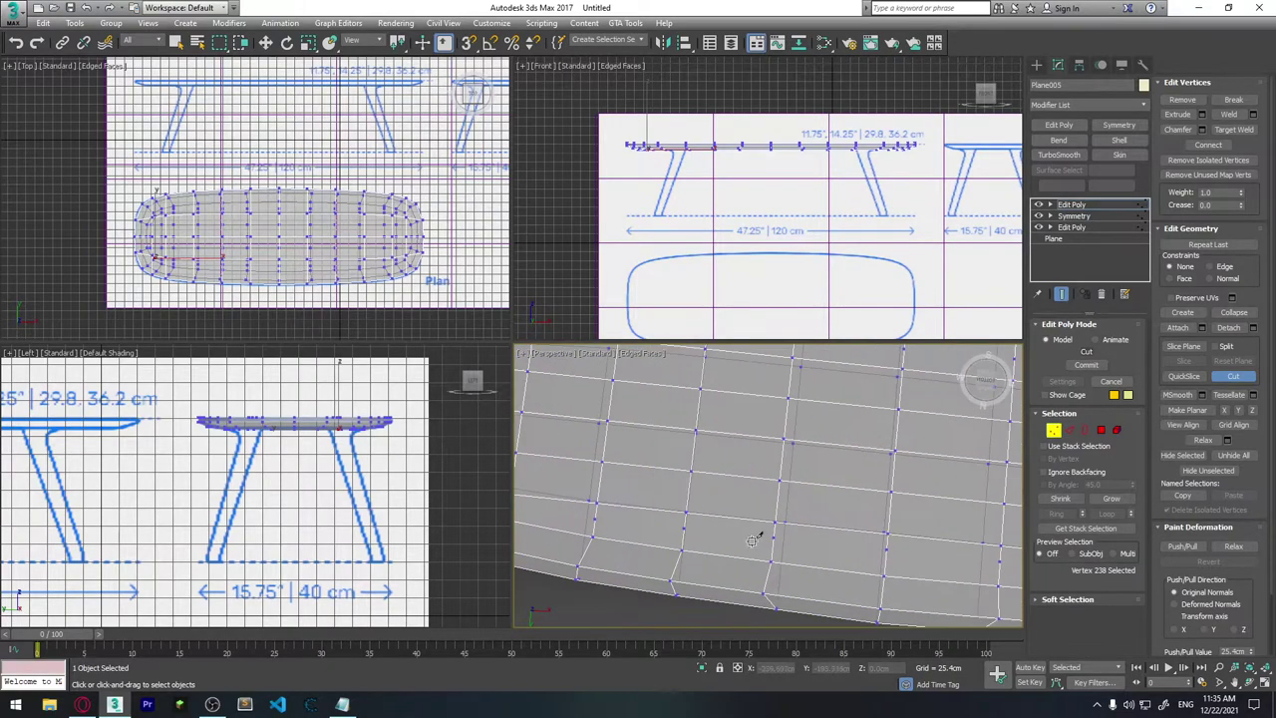
mouse_move(893, 539)
middle_down()
mouse_move(683, 548)
mouse_move(884, 566)
middle_up()
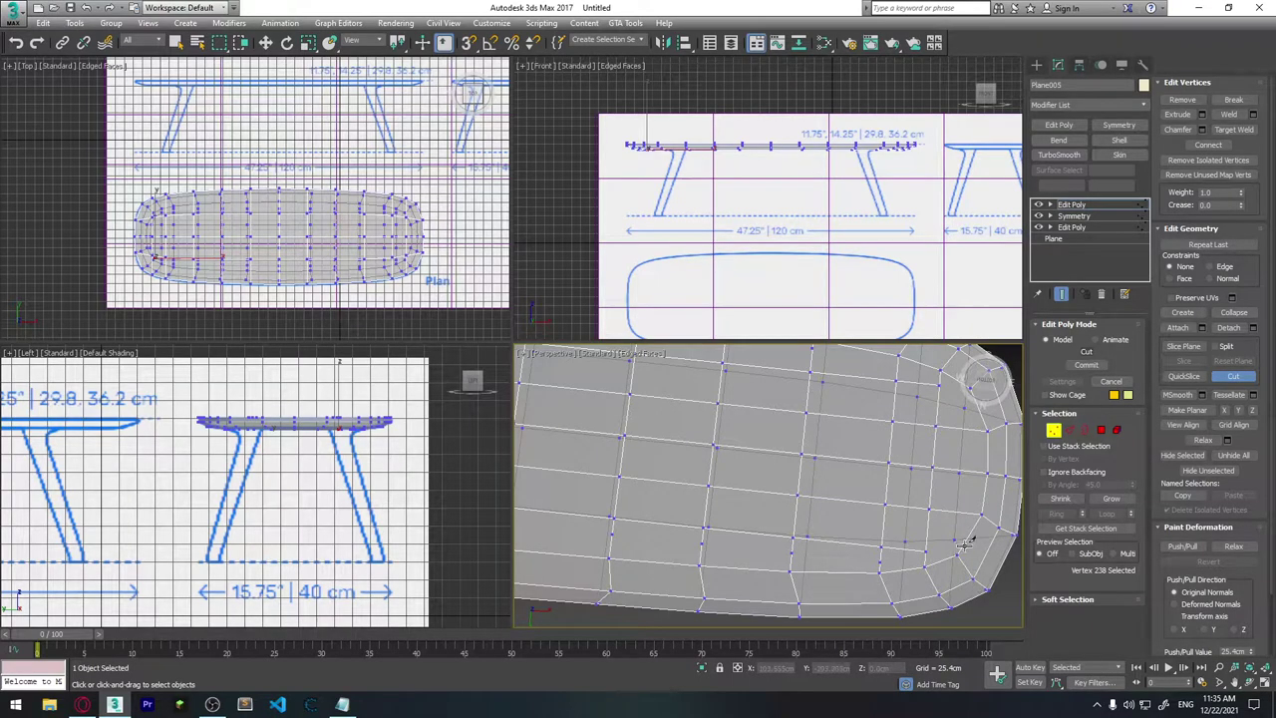
scroll(965, 547, up, 2)
mouse_move(868, 564)
middle_down()
mouse_move(838, 579)
mouse_move(815, 417)
middle_up()
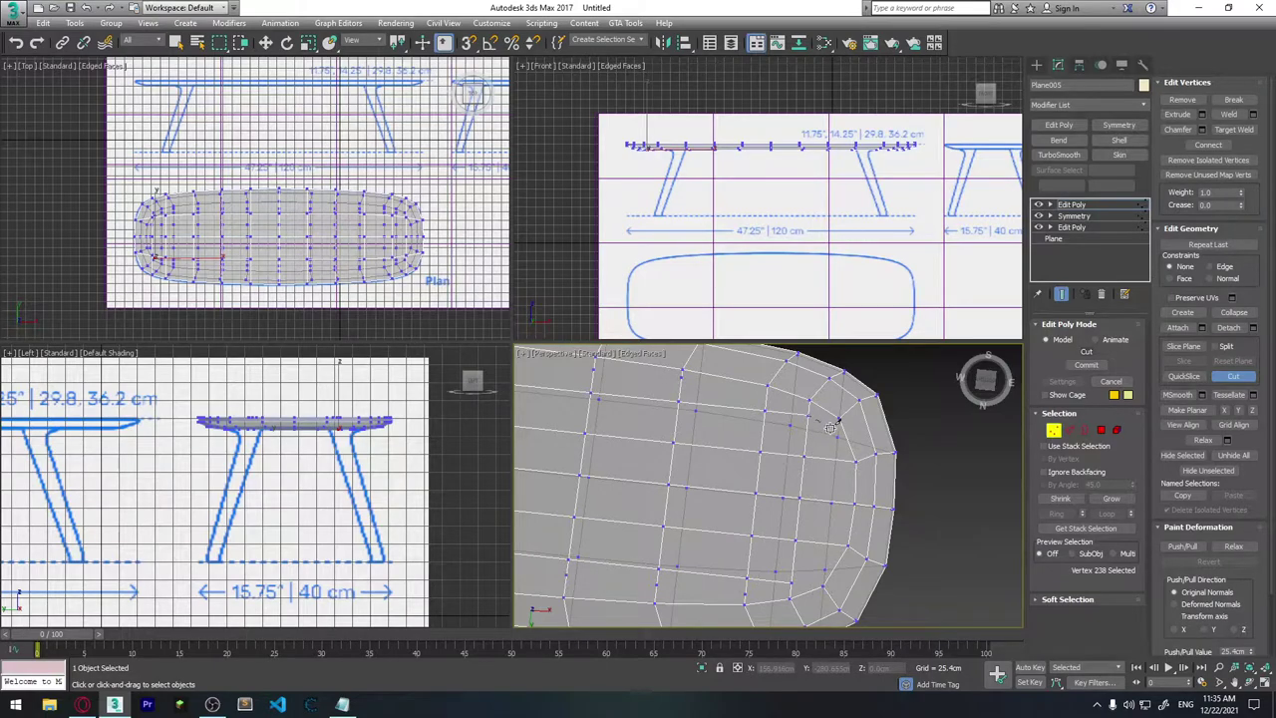
click(836, 461)
click(833, 504)
click(833, 540)
middle_drag(885, 618, 890, 602)
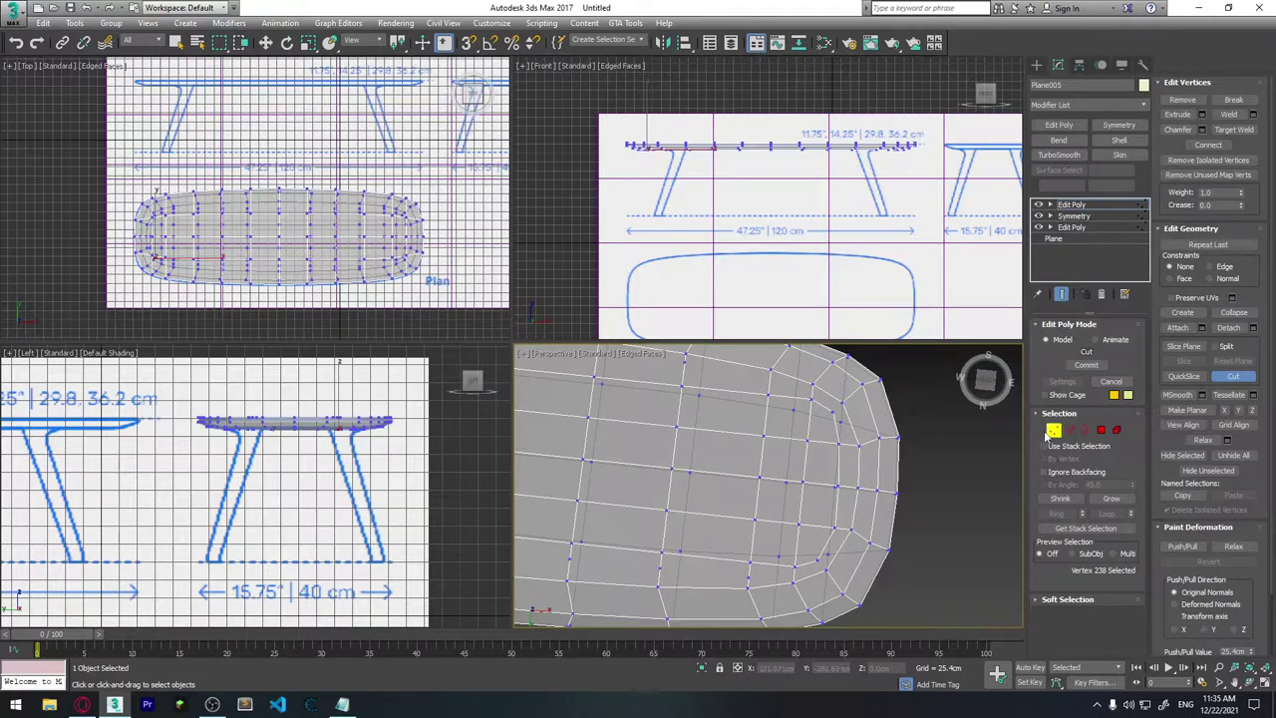
key(w)
Step: Select the 17 stray mid-edge vertices along the tabletop's top
alt+middle_drag(943, 477, 804, 525)
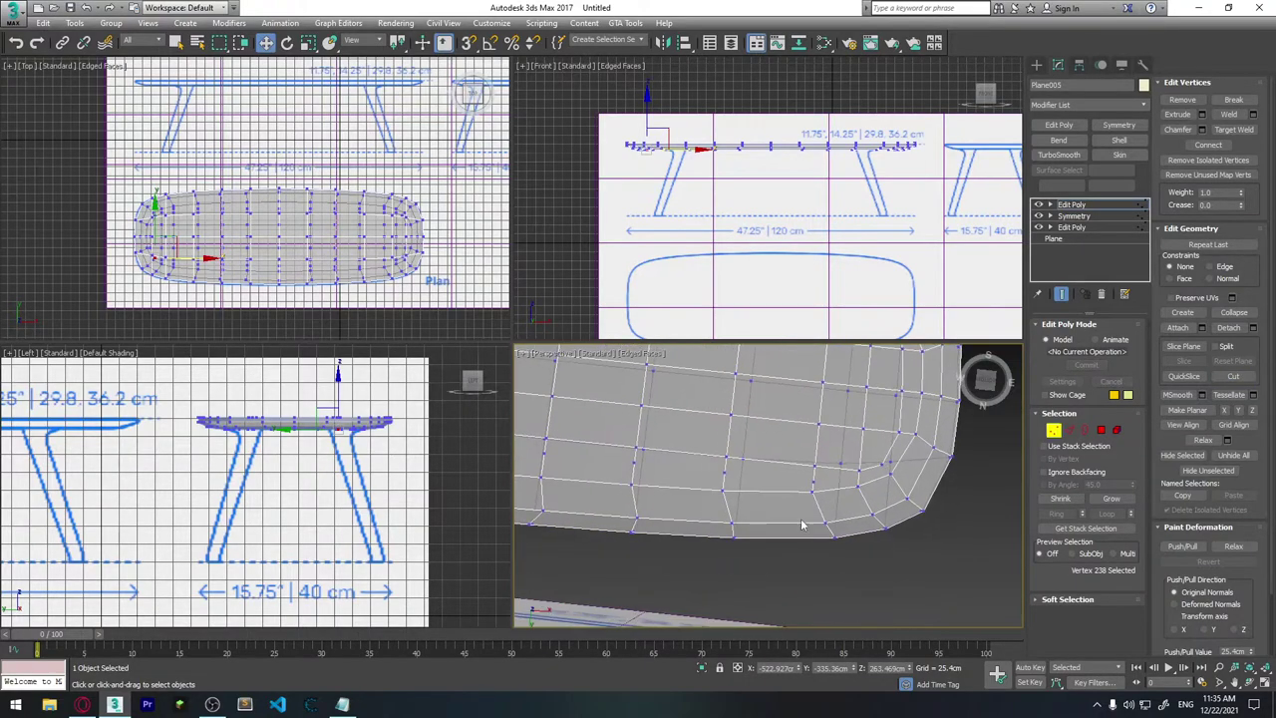
click(813, 485)
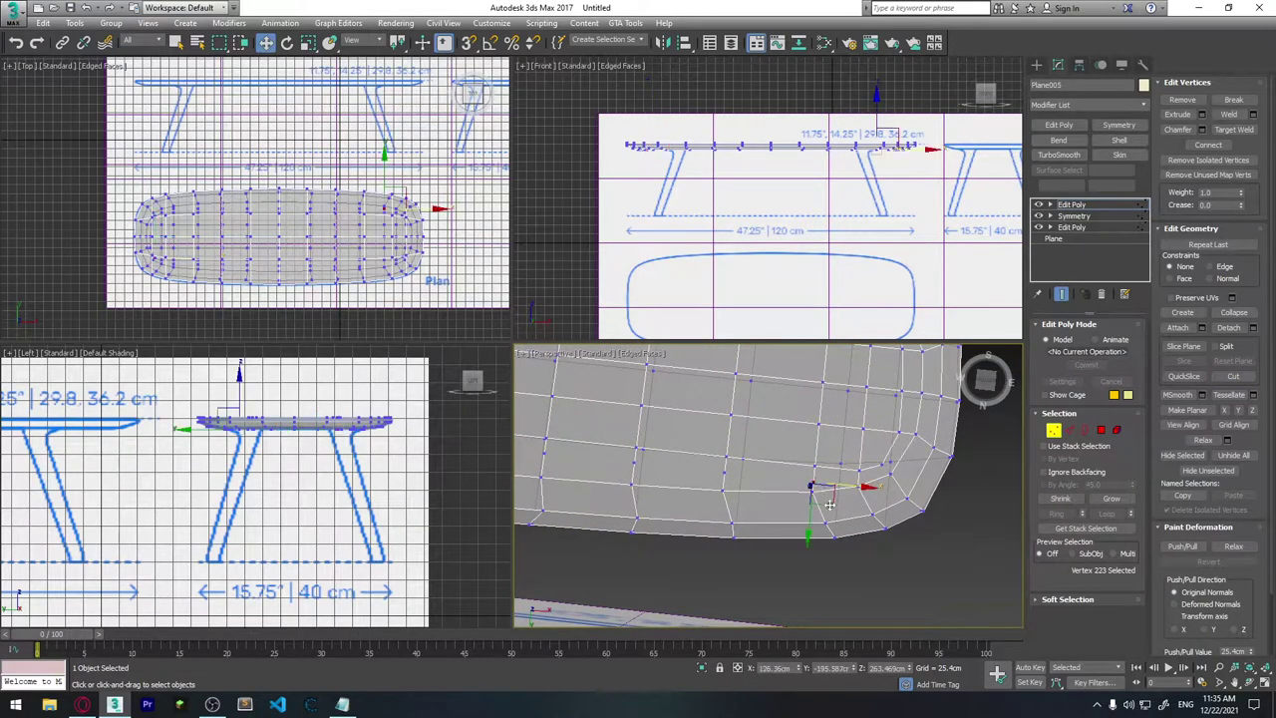
ctrl+click(727, 472)
ctrl+click(632, 461)
alt+middle_drag(625, 528, 764, 542)
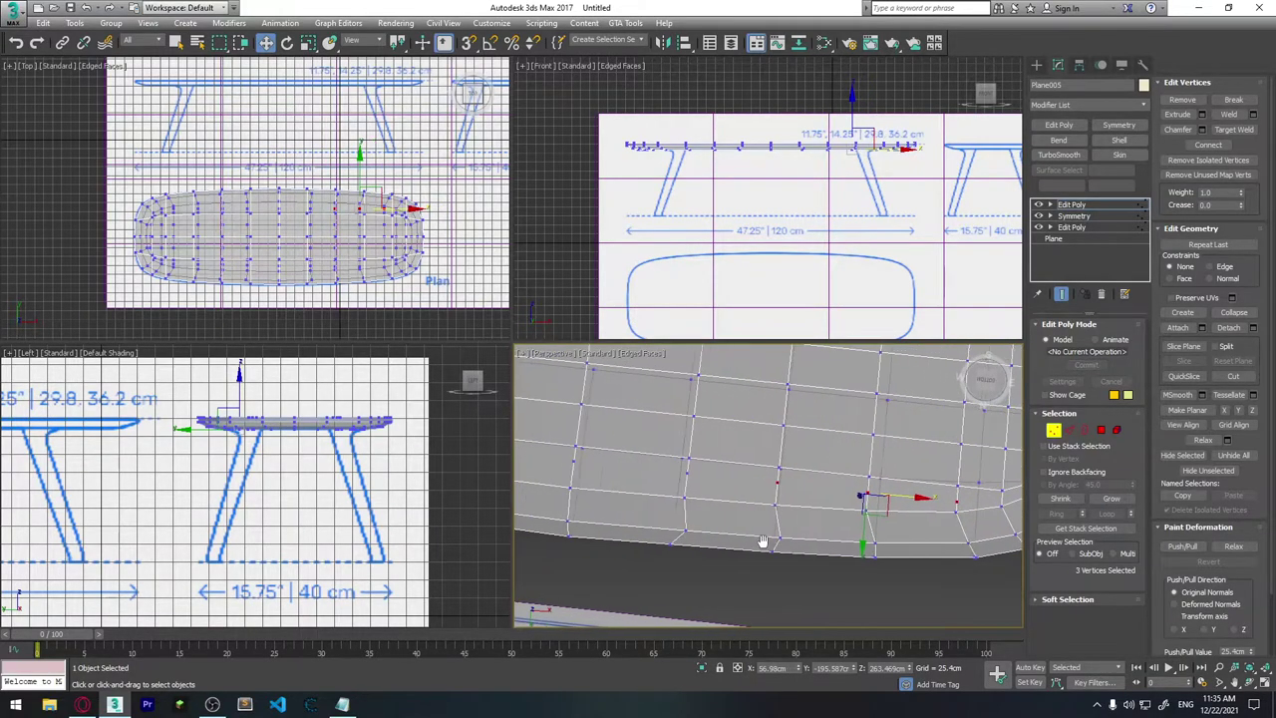
ctrl+click(720, 472)
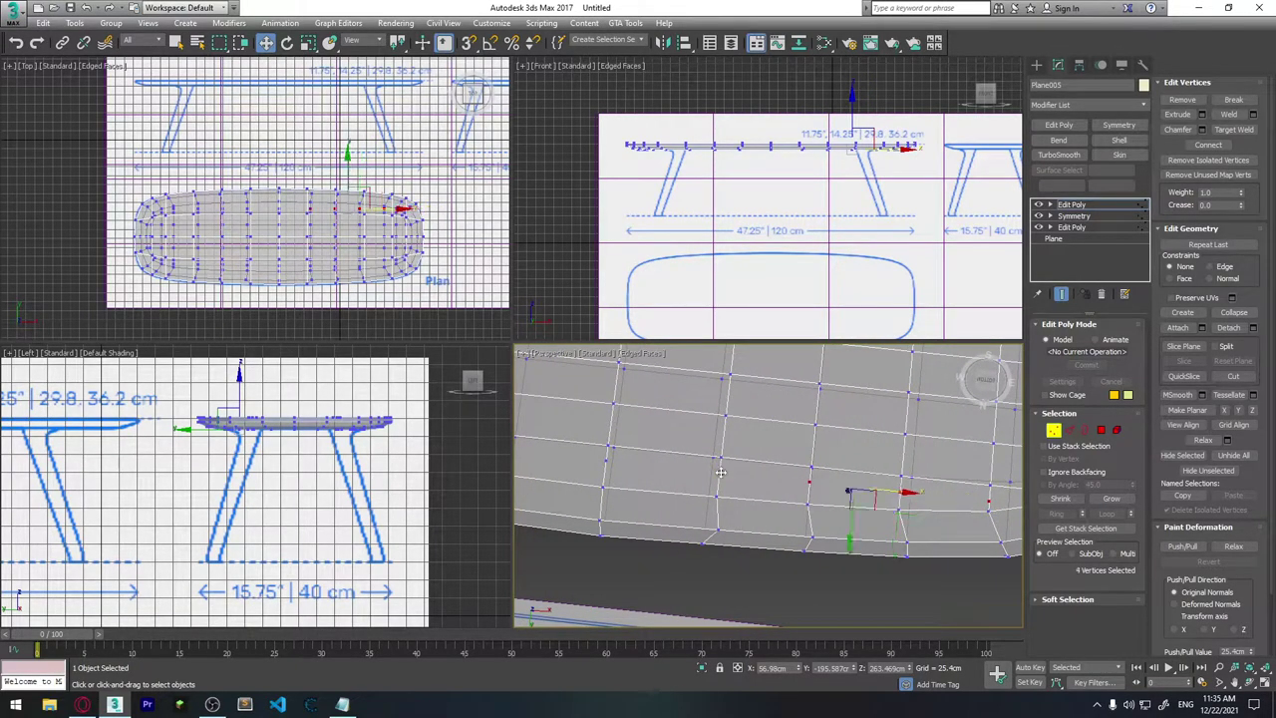
ctrl+click(608, 461)
alt+middle_drag(609, 461, 879, 553)
scroll(758, 508, up, 3)
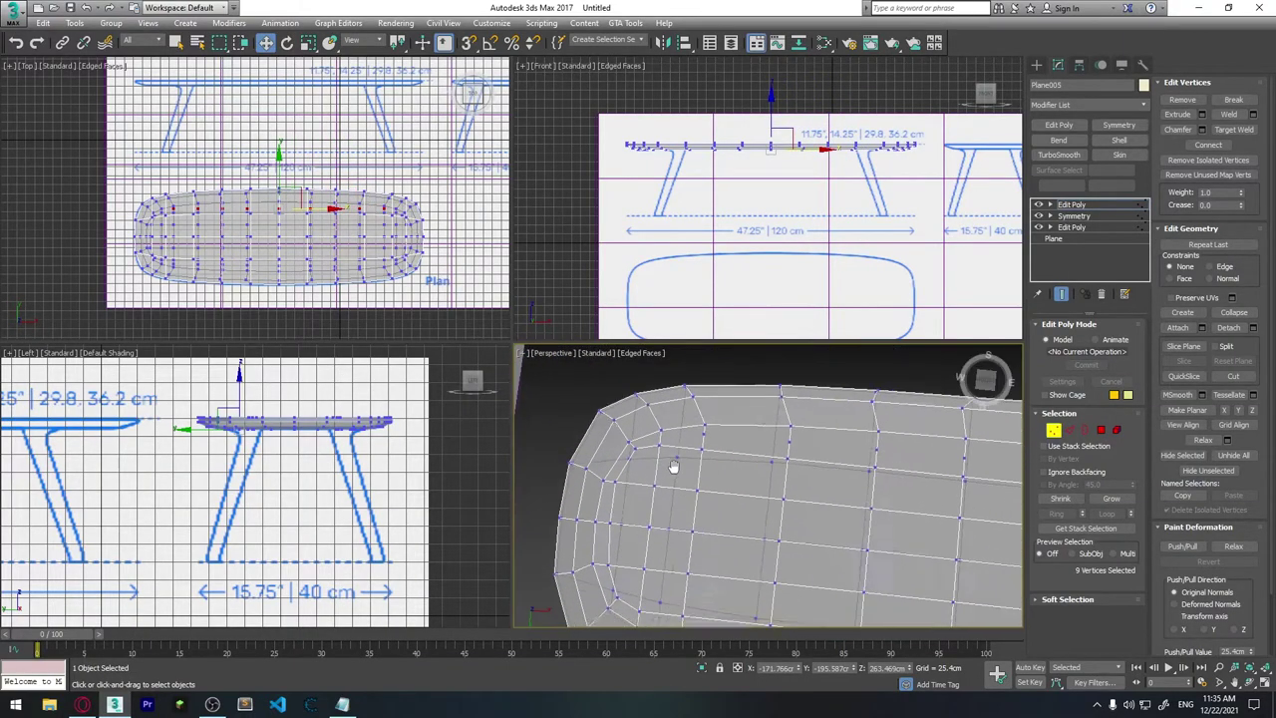
ctrl+click(769, 456)
scroll(787, 456, up, 2)
ctrl+click(835, 477)
scroll(836, 477, down, 2)
ctrl+click(843, 459)
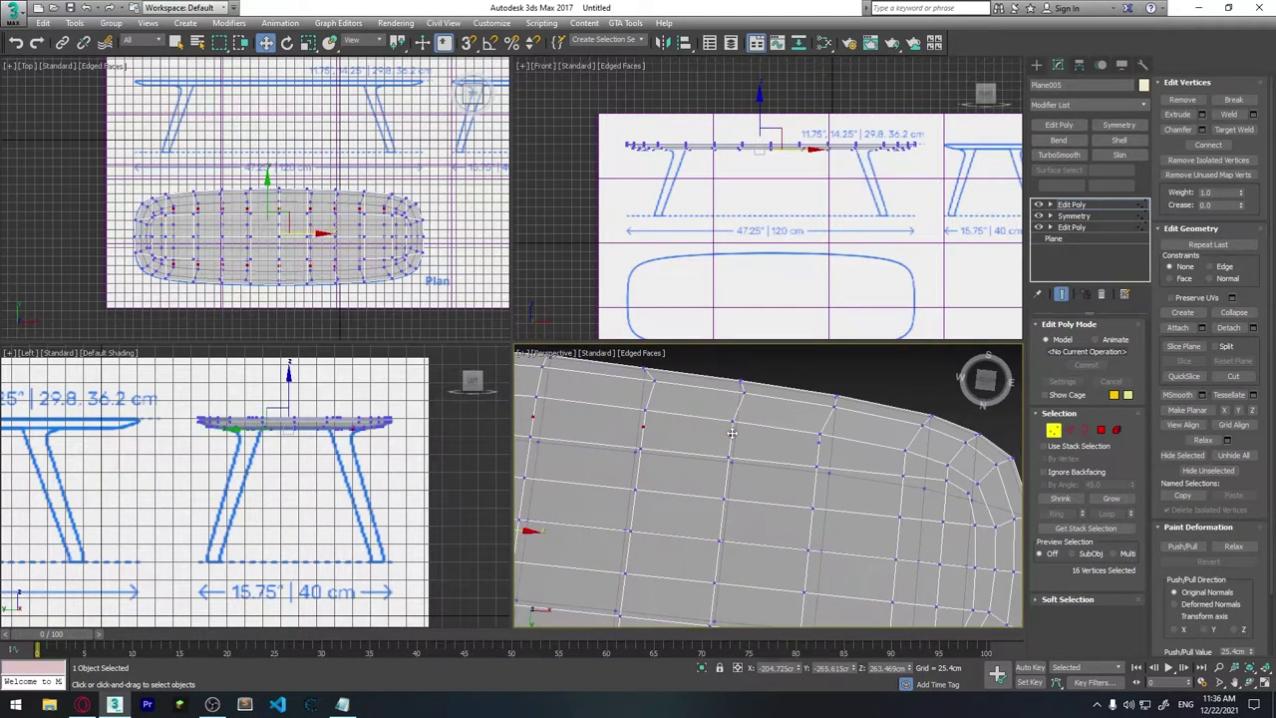
scroll(848, 438, up, 2)
scroll(841, 417, down, 2)
middle_drag(841, 416, 875, 506)
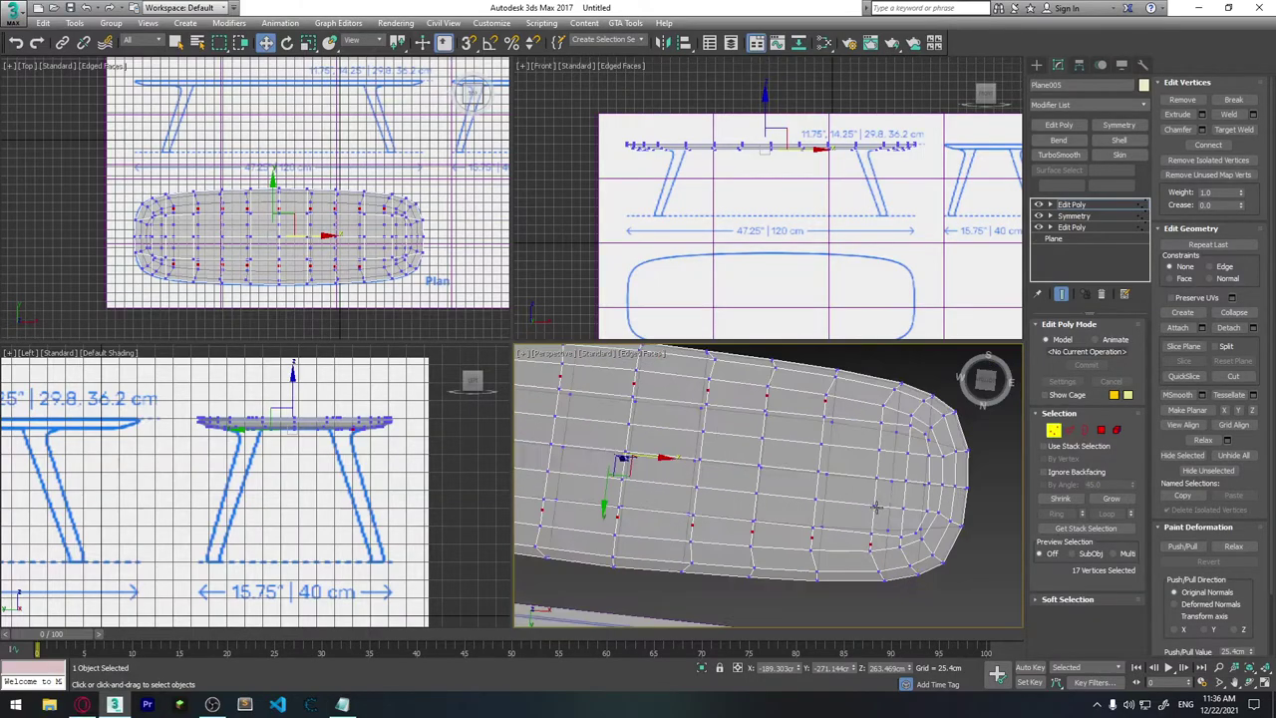
alt+middle_drag(863, 550, 744, 540)
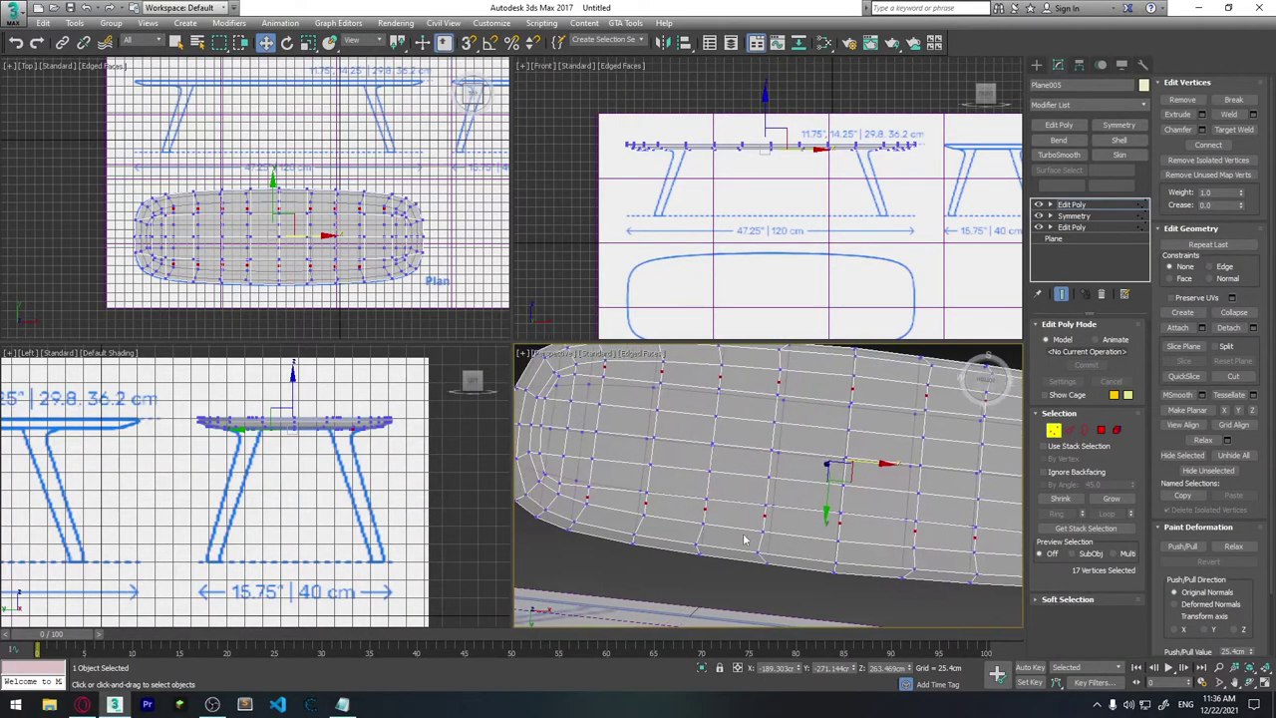
alt+middle_drag(687, 466, 739, 520)
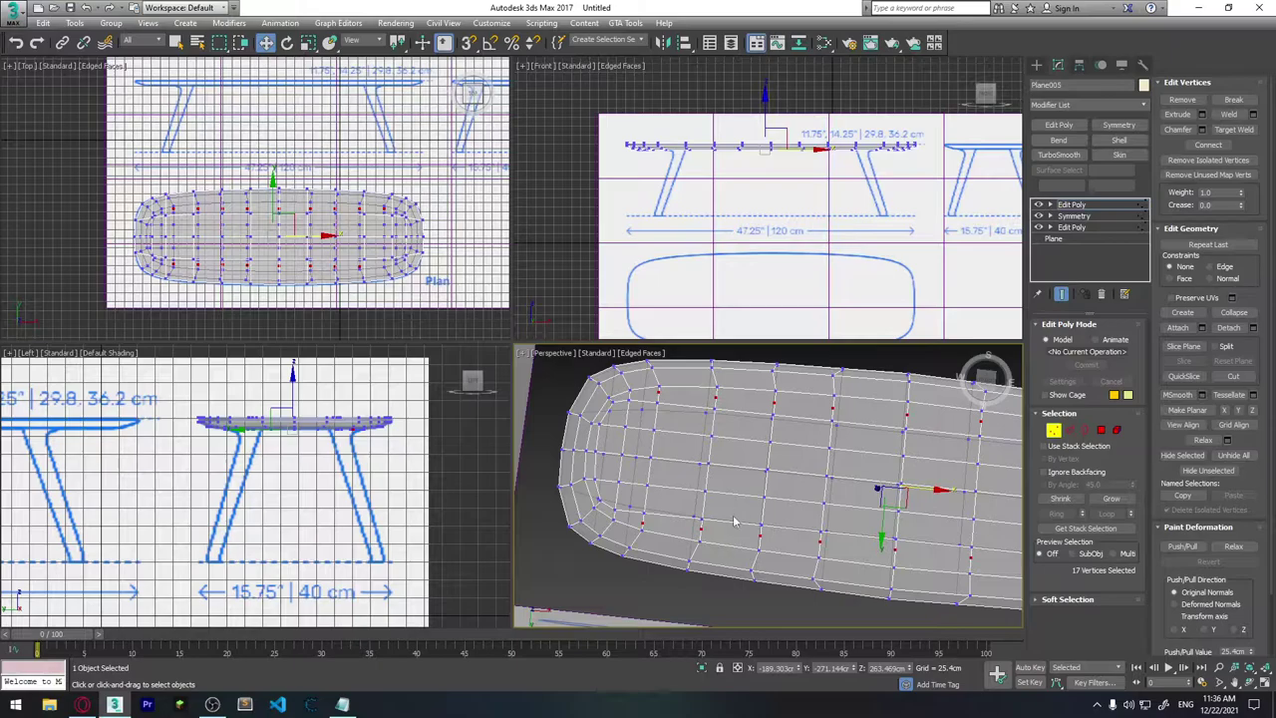
mouse_move(915, 568)
middle_down()
mouse_move(804, 567)
mouse_move(857, 578)
mouse_move(868, 608)
middle_up()
scroll(820, 568, down, 3)
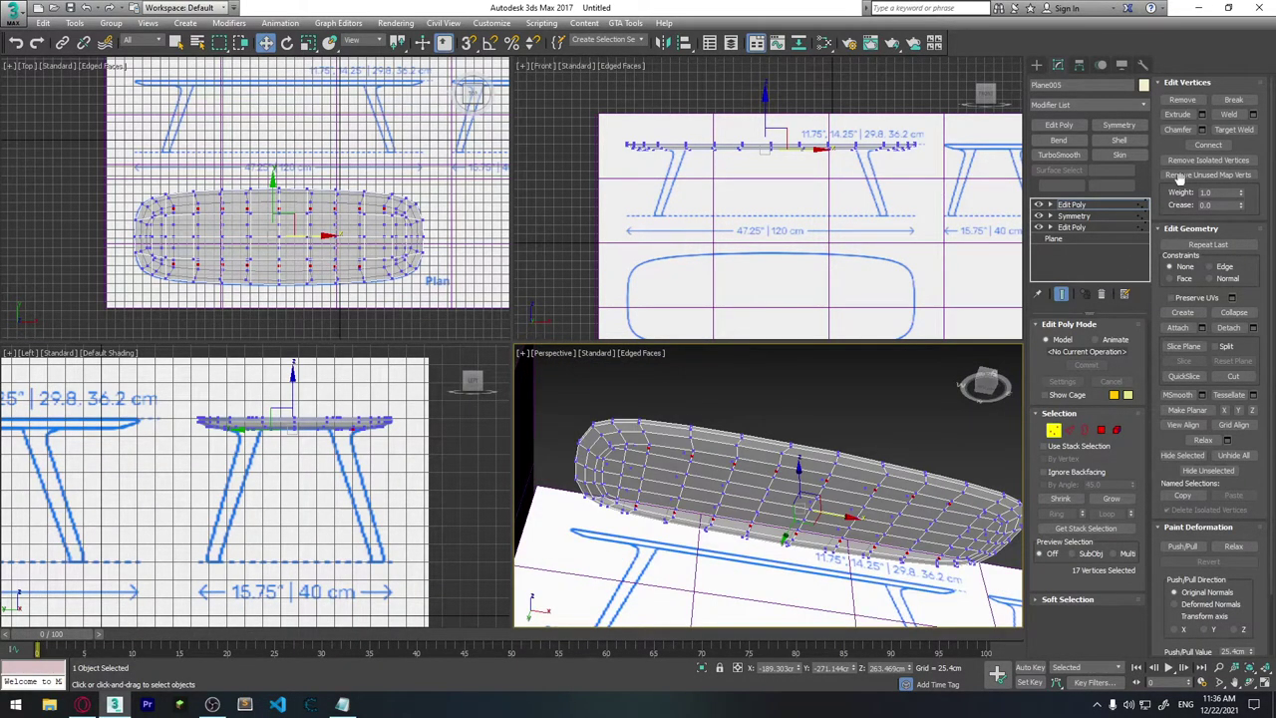
Step: Remove the 17 stray vertices and inspect the cleaned-up mesh
click(1204, 103)
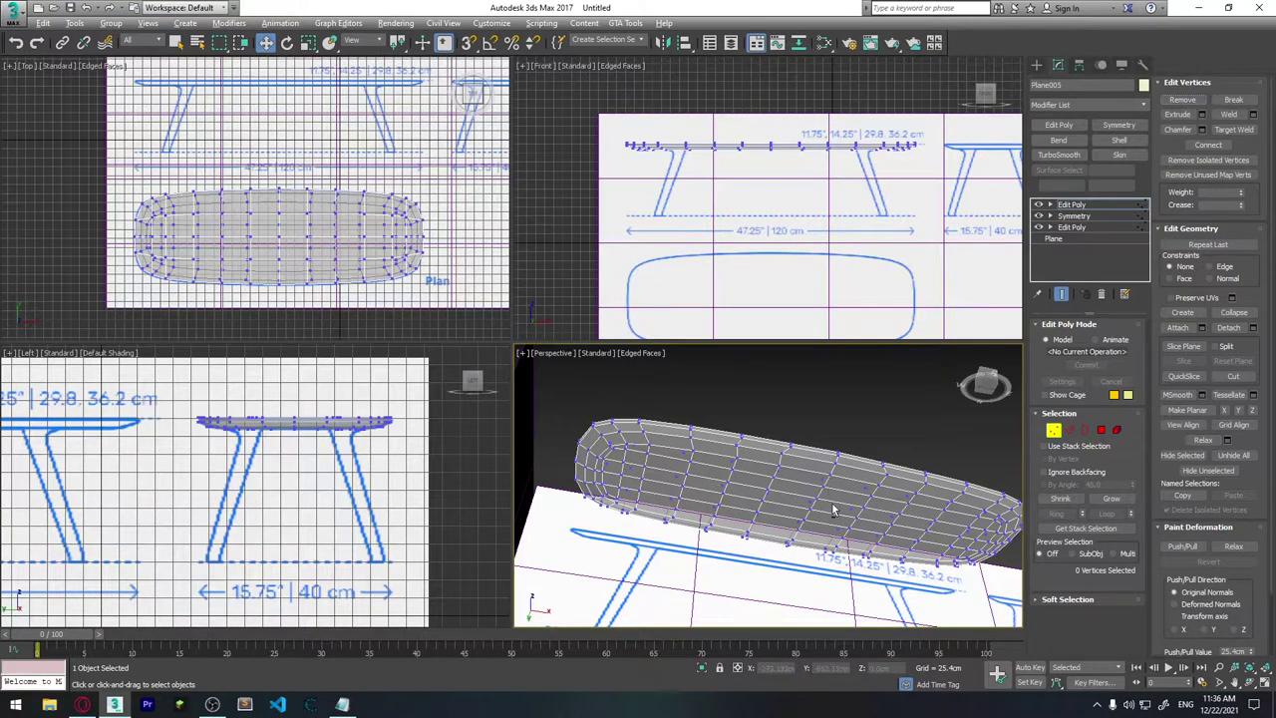
alt+middle_drag(832, 508, 804, 439)
scroll(702, 483, up, 3)
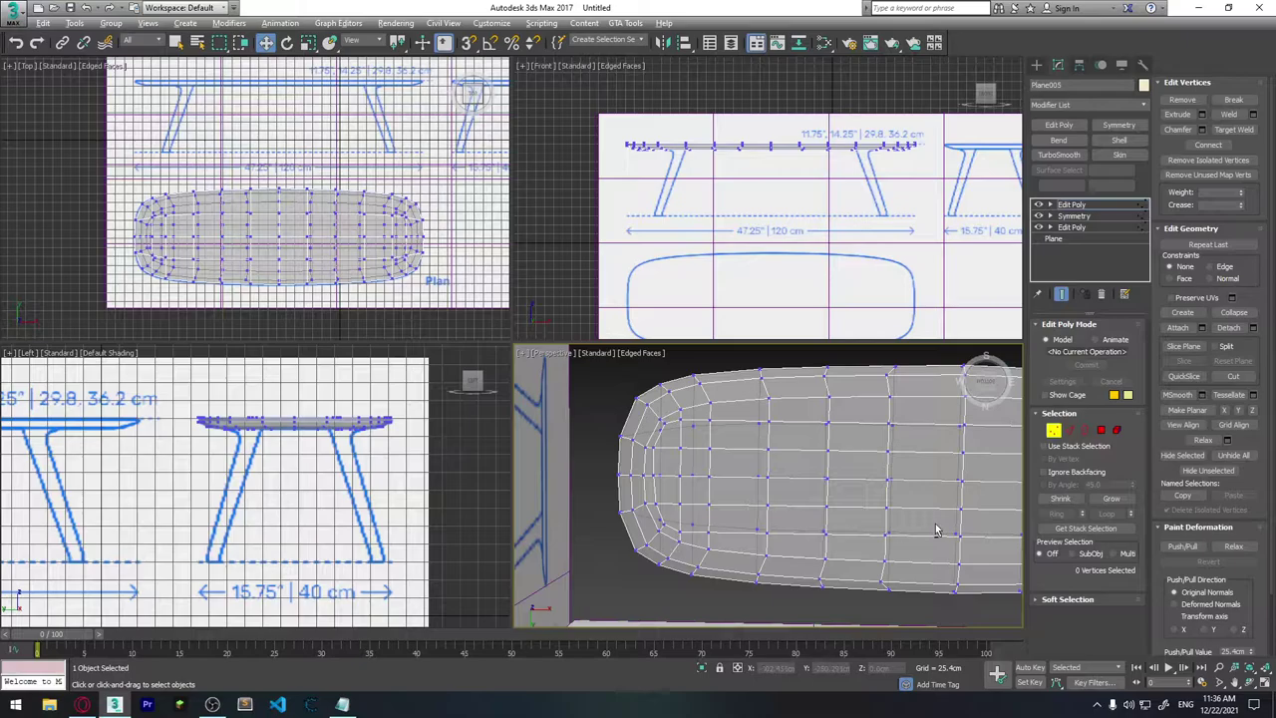
mouse_move(936, 529)
alt+middle_down()
mouse_move(926, 521)
mouse_move(948, 489)
mouse_move(943, 531)
mouse_move(784, 505)
alt+middle_up()
scroll(860, 547, up, 2)
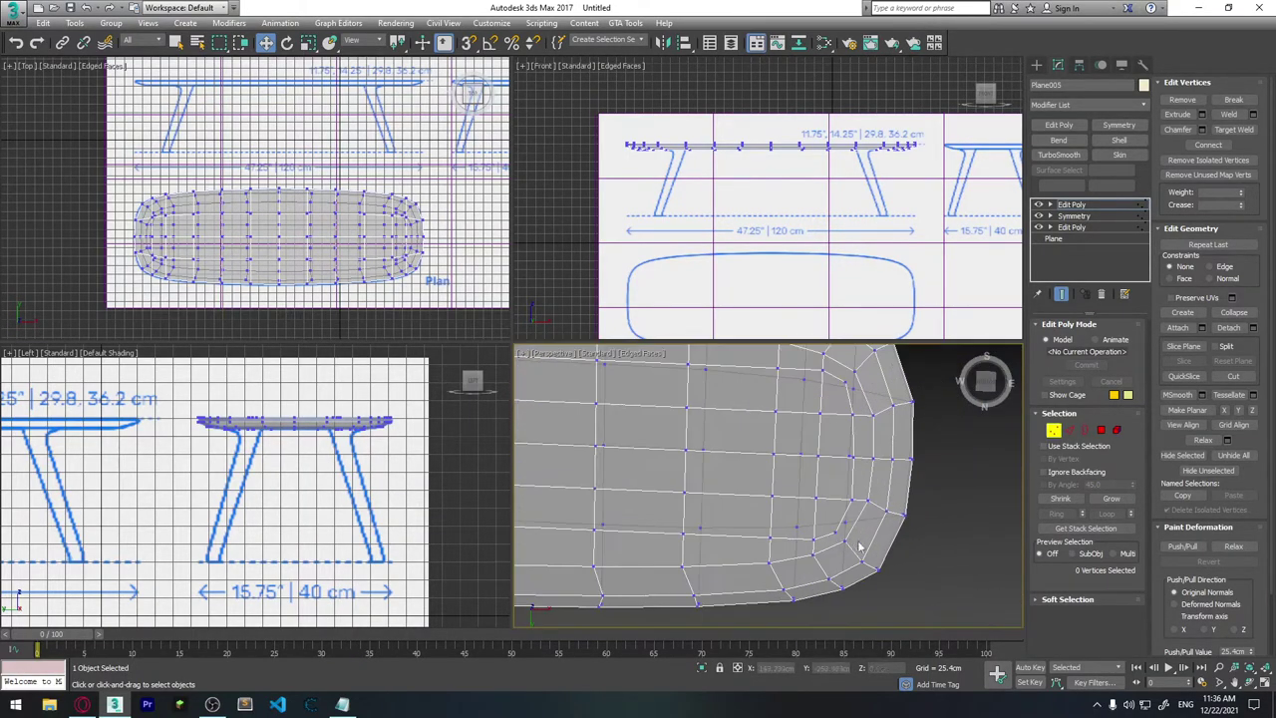
alt+middle_drag(857, 534, 836, 532)
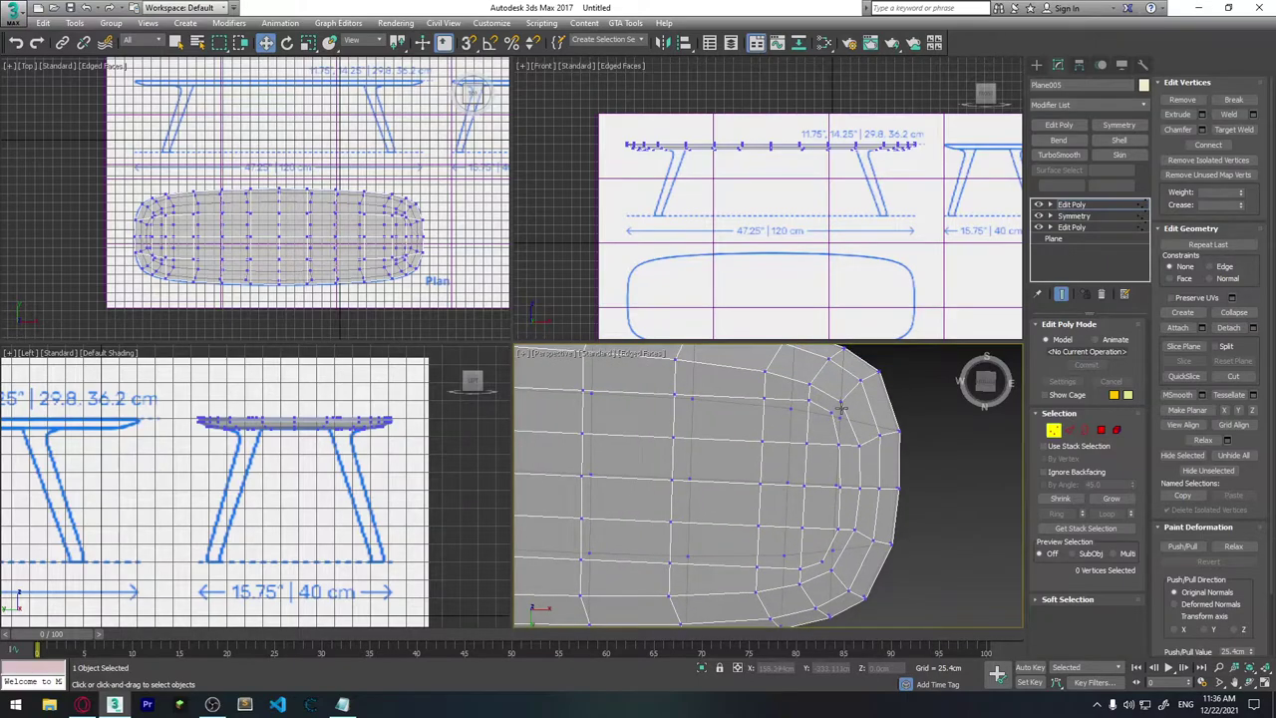
Step: Cut another edge on the tabletop's rounded end, then exit Cut
click(1239, 378)
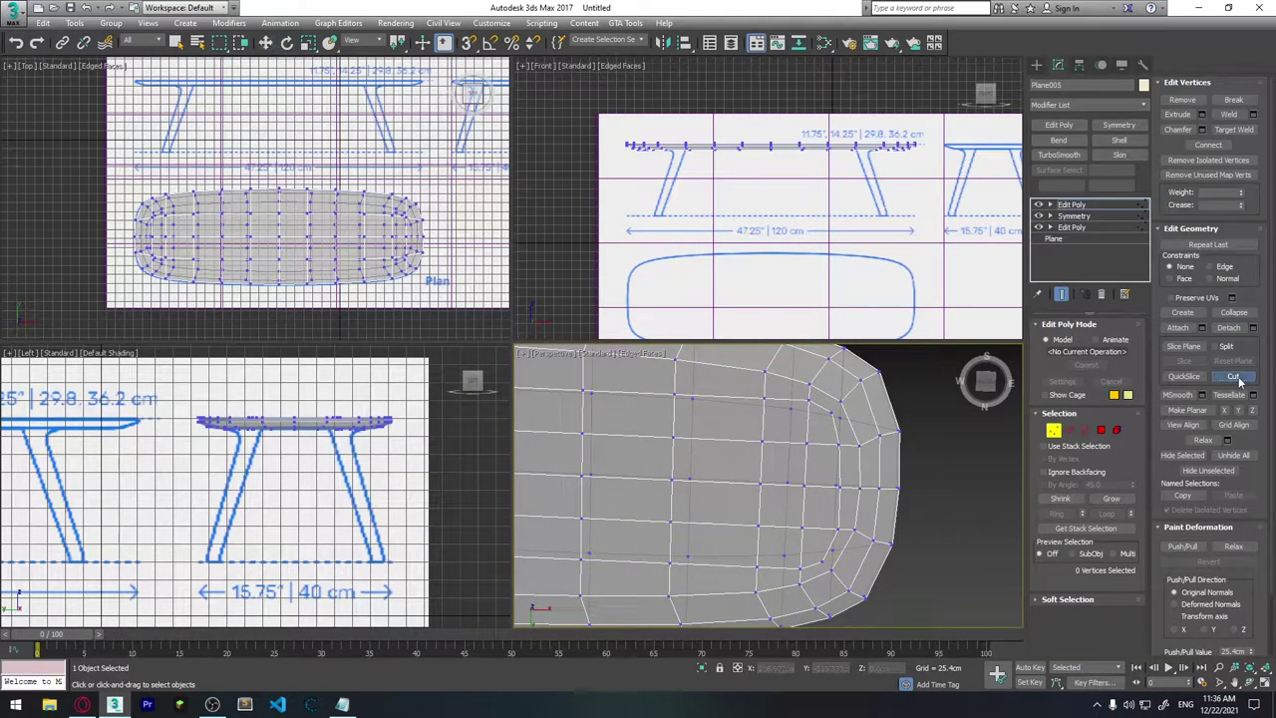
click(846, 397)
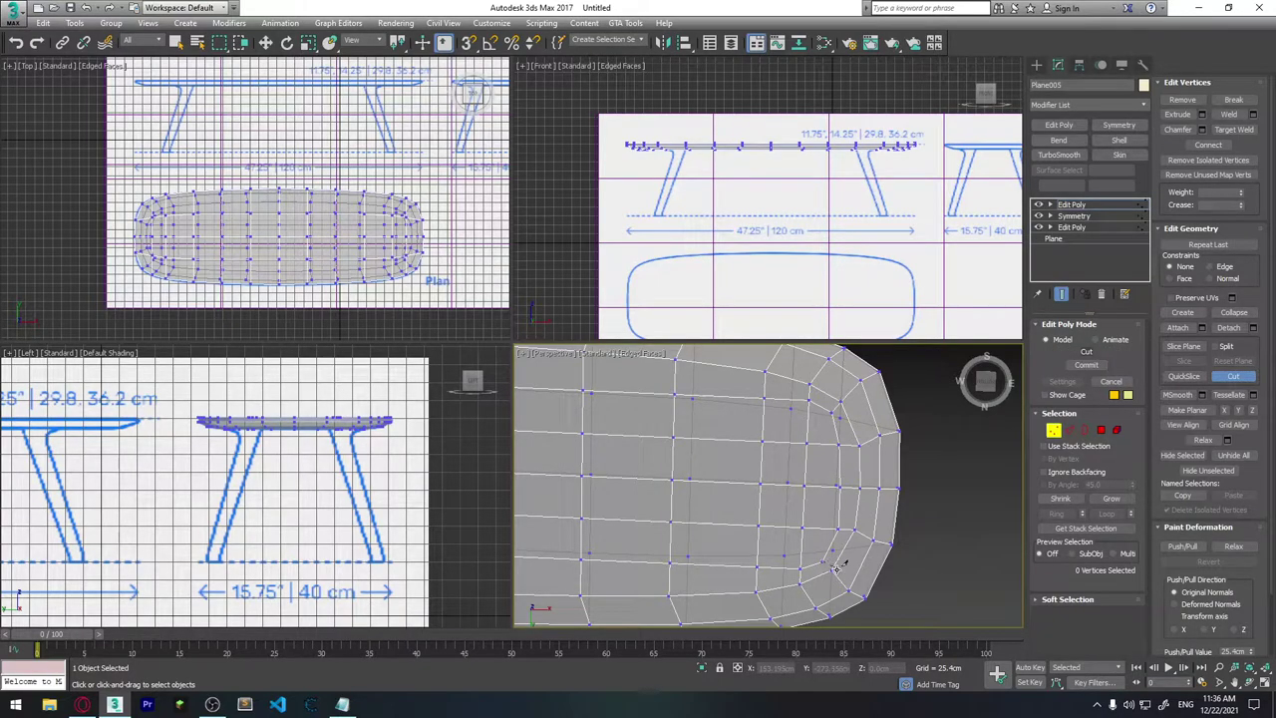
scroll(843, 544, down, 1)
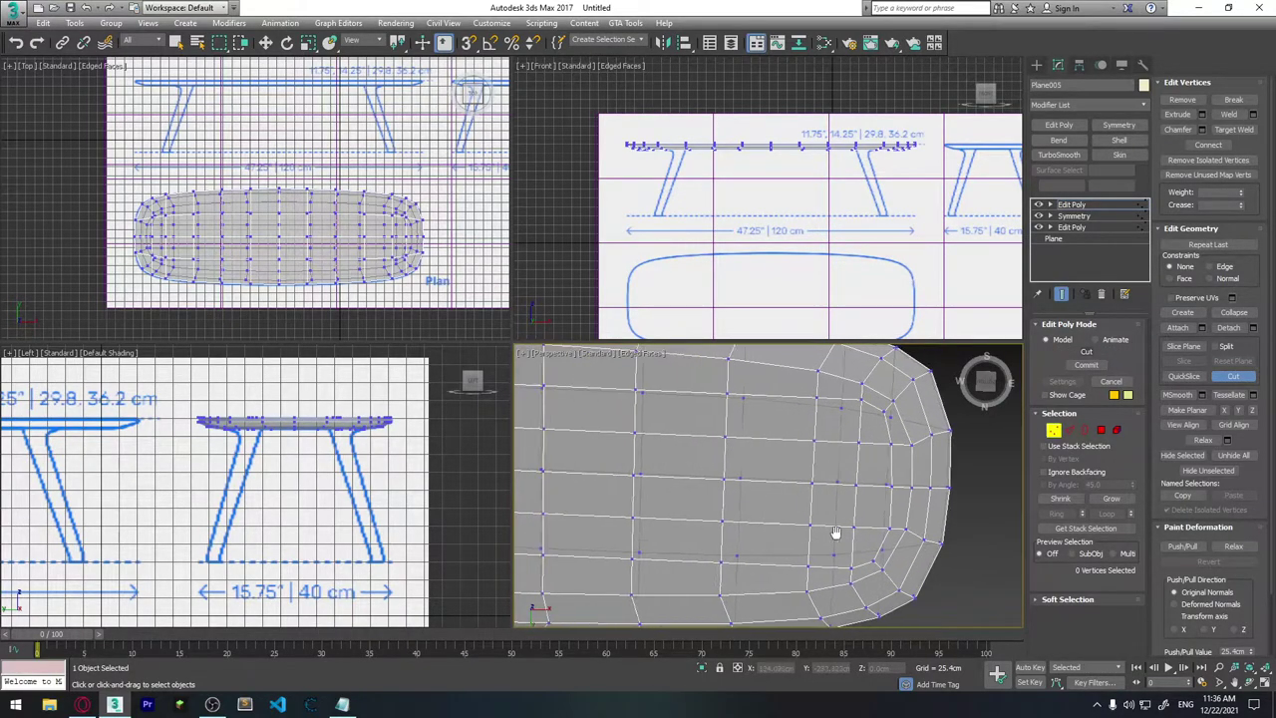
scroll(877, 523, down, 3)
scroll(867, 516, down, 2)
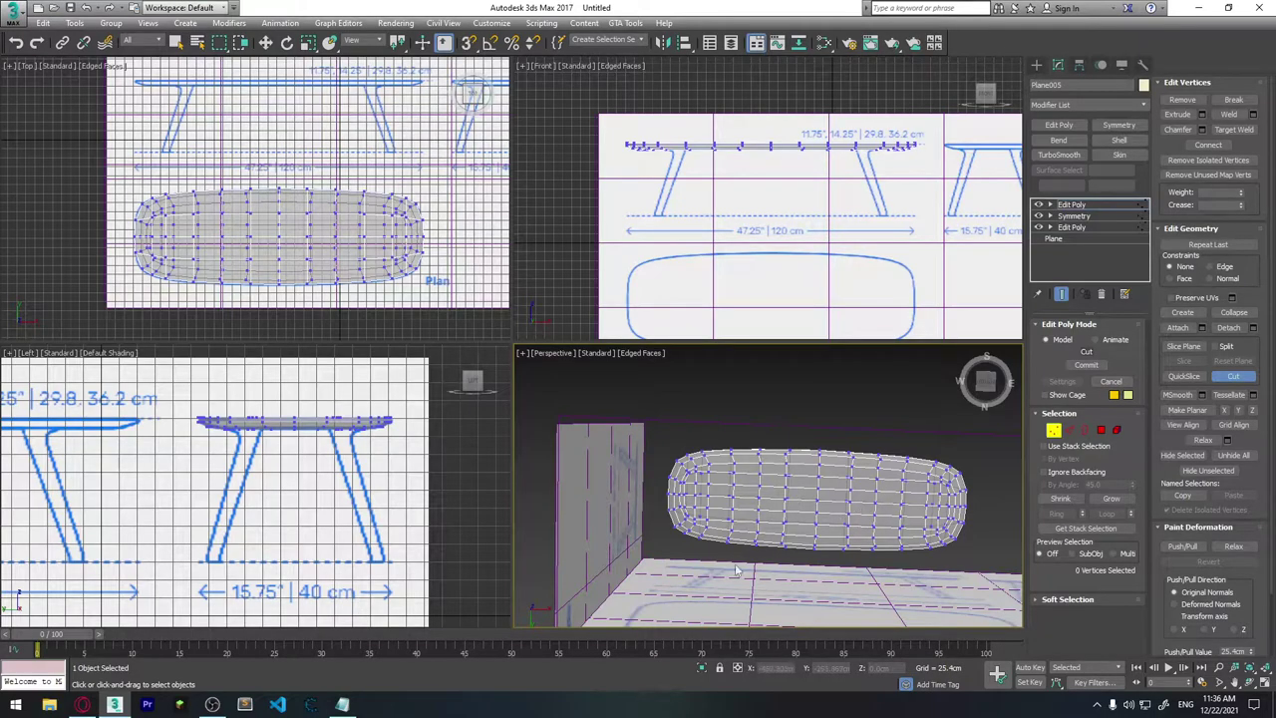
scroll(738, 570, up, 3)
scroll(898, 499, up, 2)
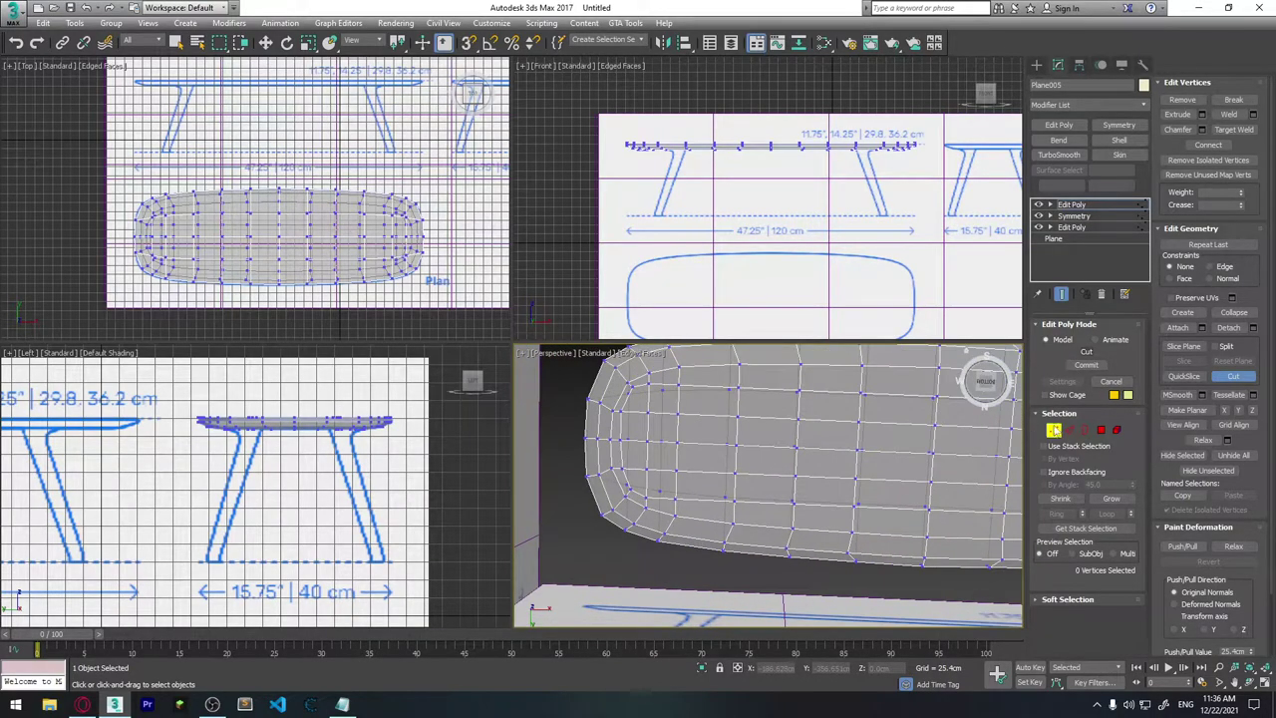
right_click(763, 477)
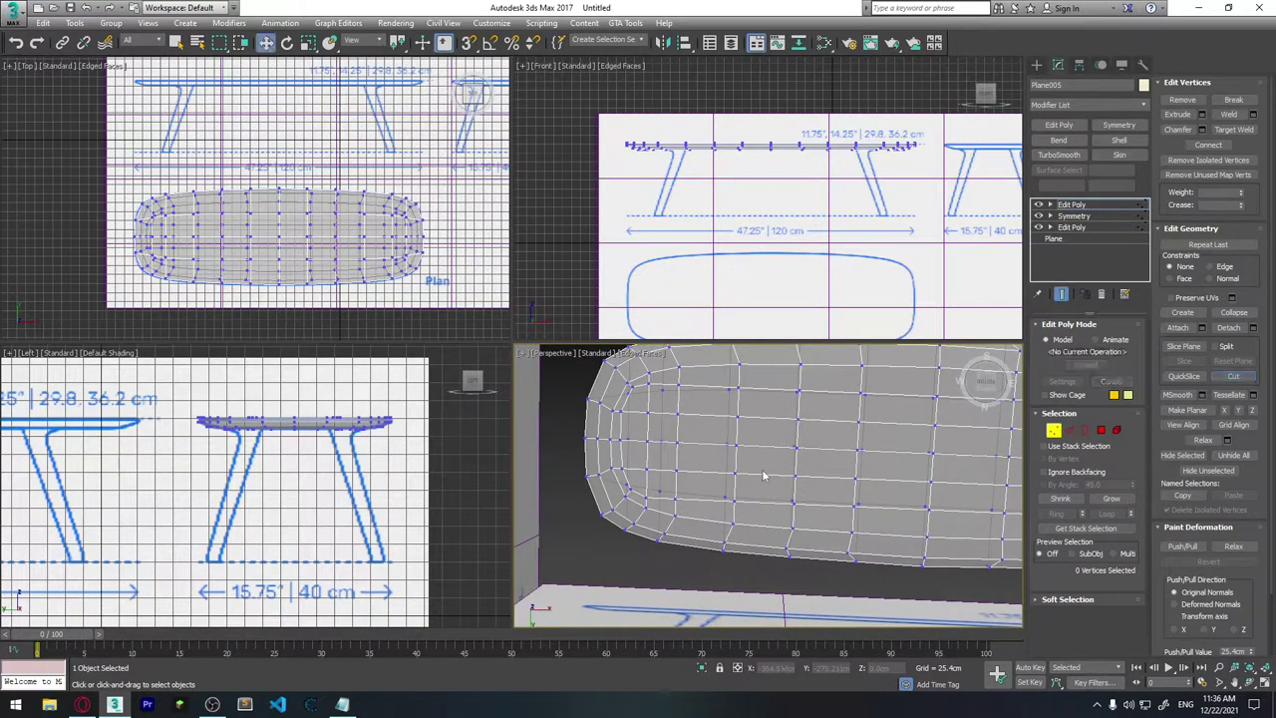
Step: Select vertices on the tabletop's lower edge and nudge one slightly along Y
click(679, 500)
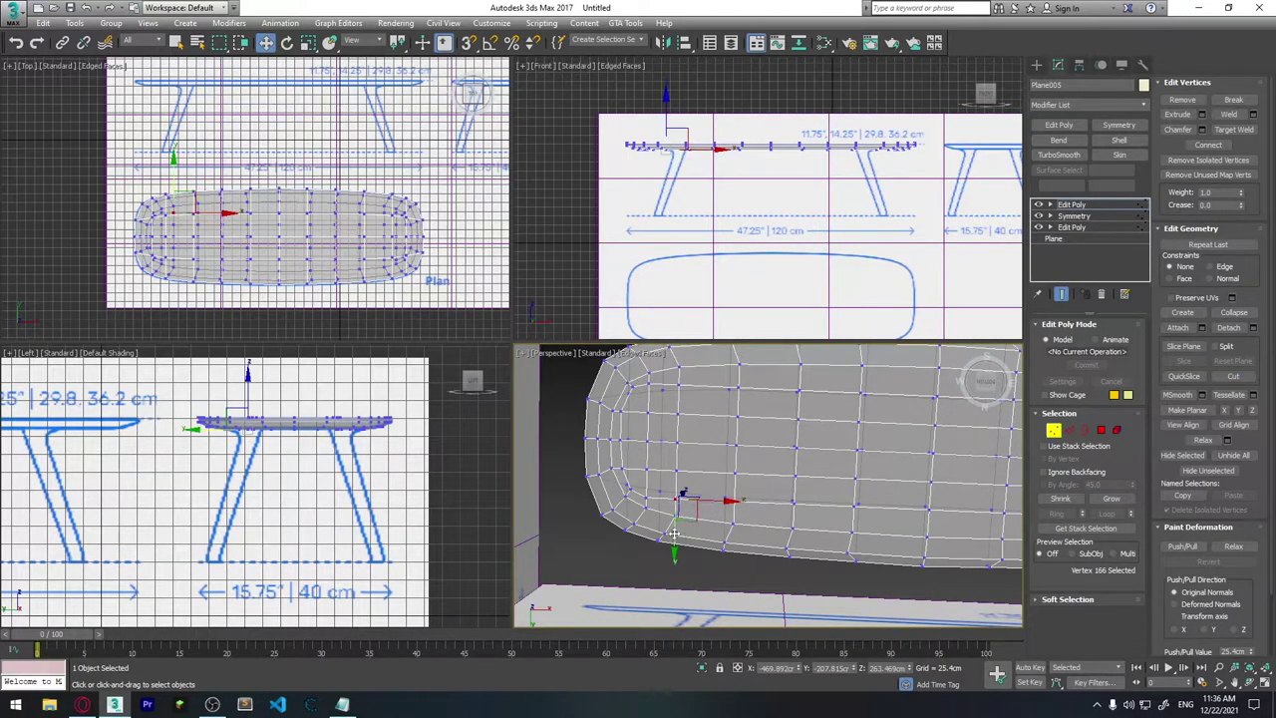
ctrl+click(728, 508)
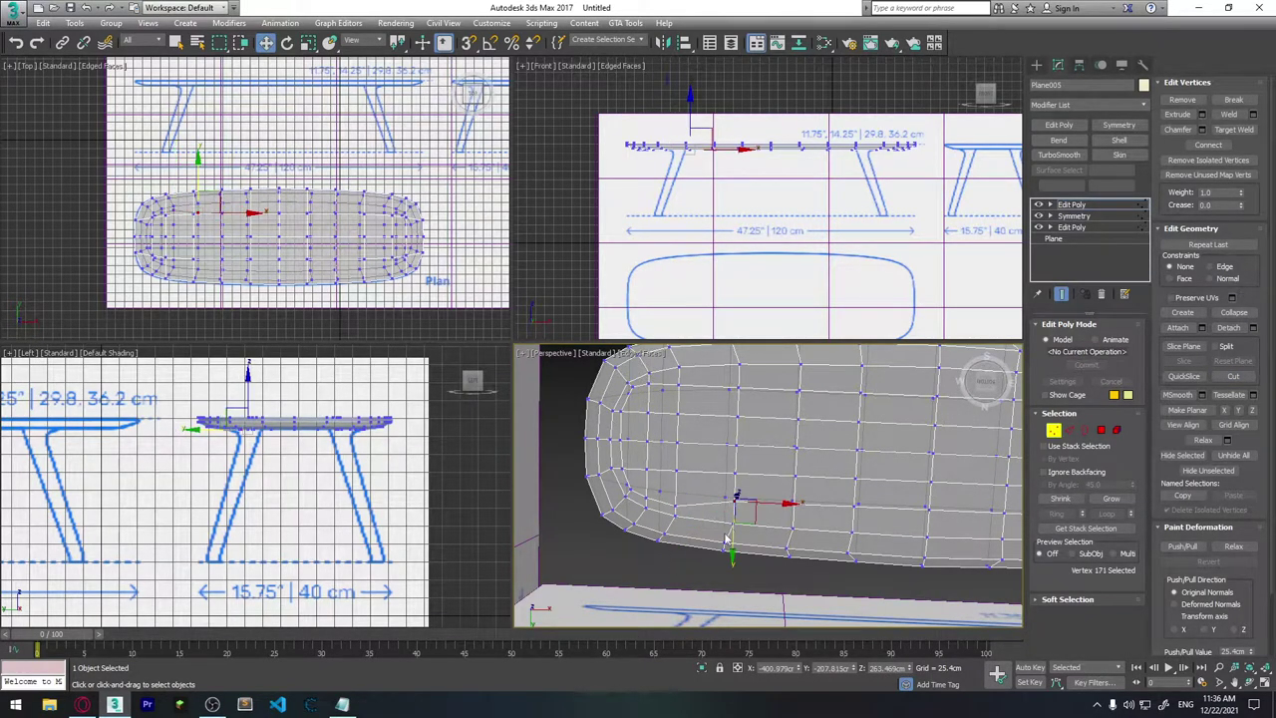
middle_drag(788, 533, 738, 531)
scroll(738, 531, down, 3)
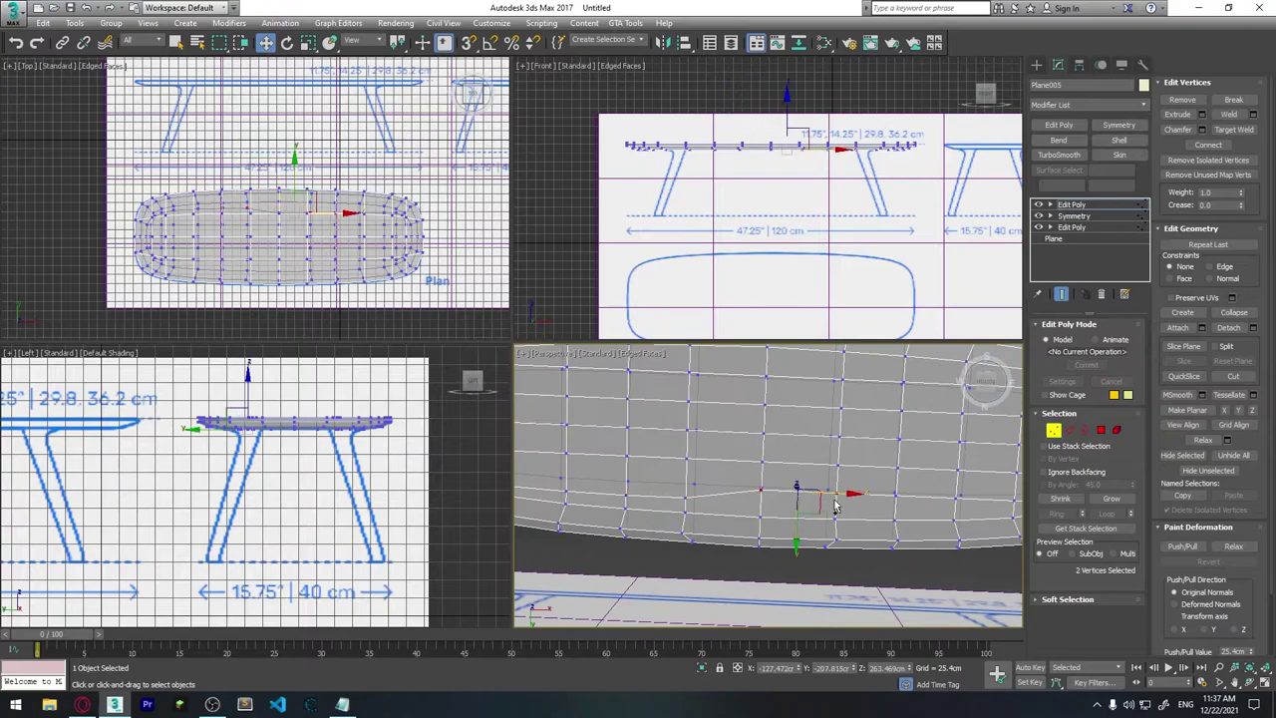
click(768, 499)
scroll(802, 514, up, 3)
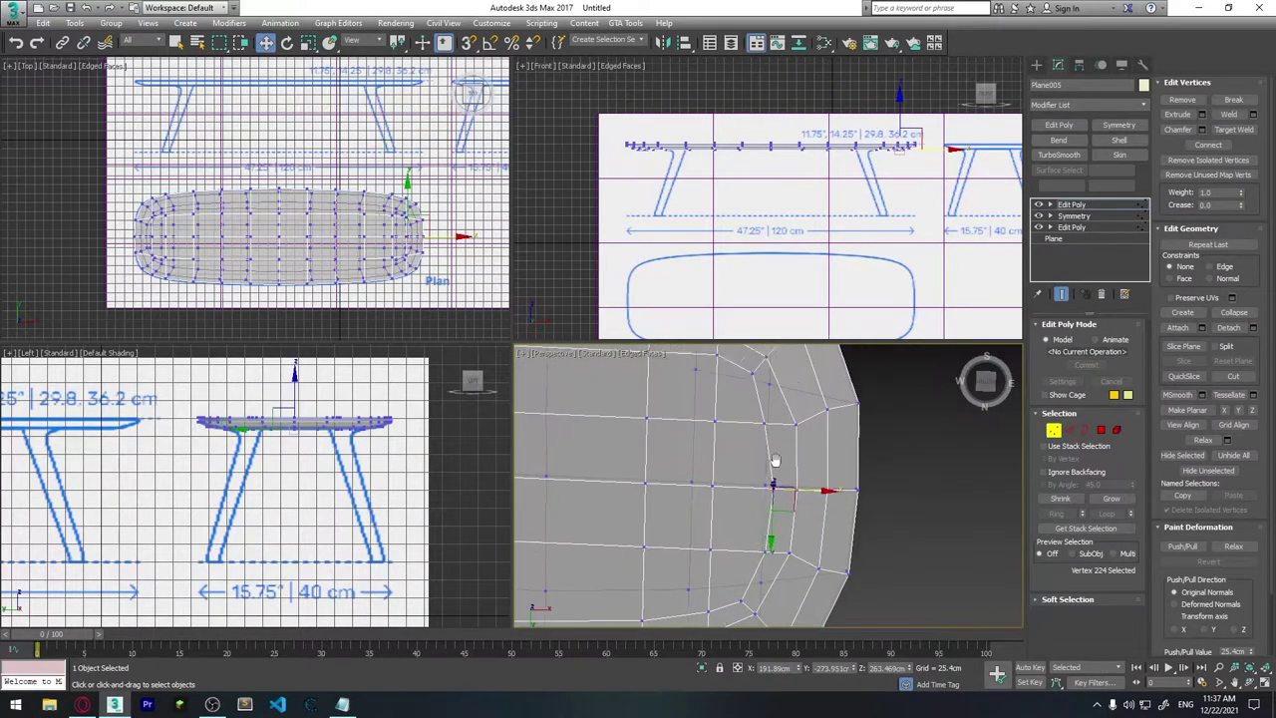
alt+middle_drag(698, 533, 761, 535)
drag(746, 509, 746, 496)
alt+middle_drag(746, 496, 778, 469)
Step: Adjust further vertices toward the rounded end, then step back through earlier views
ctrl+click(797, 461)
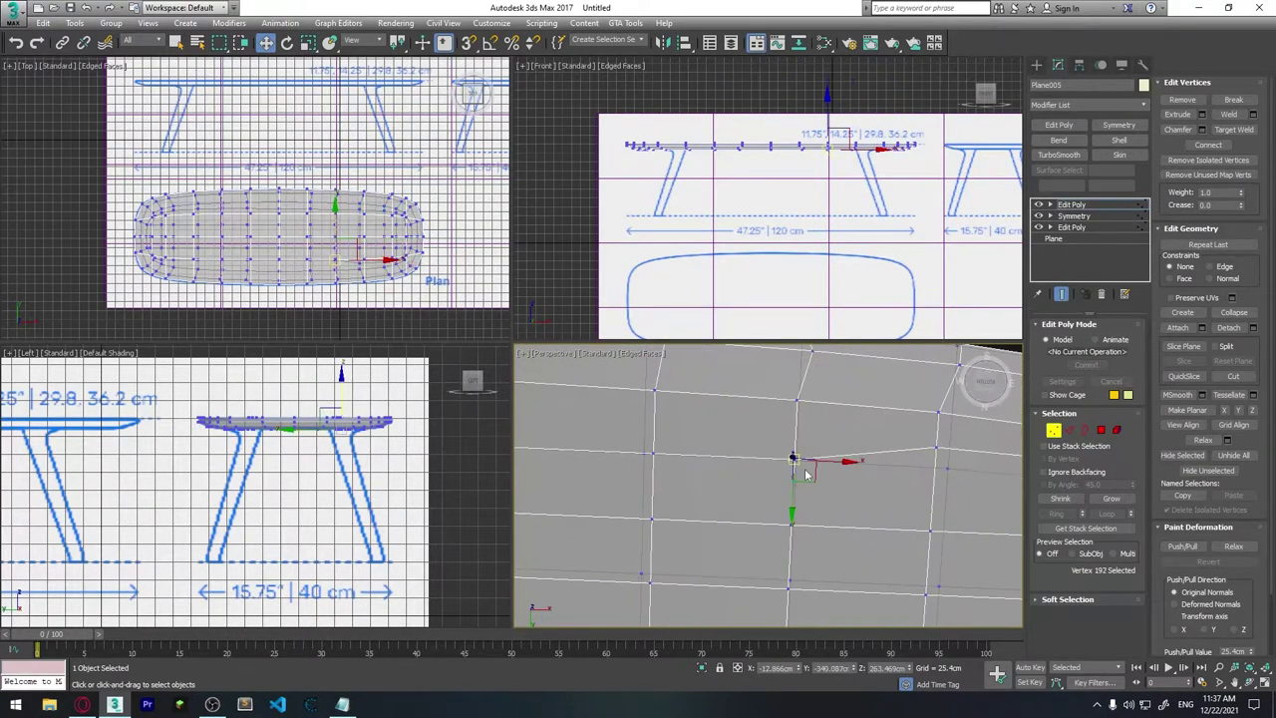
scroll(798, 461, down, 3)
scroll(715, 484, up, 1)
scroll(715, 484, down, 1)
click(718, 468)
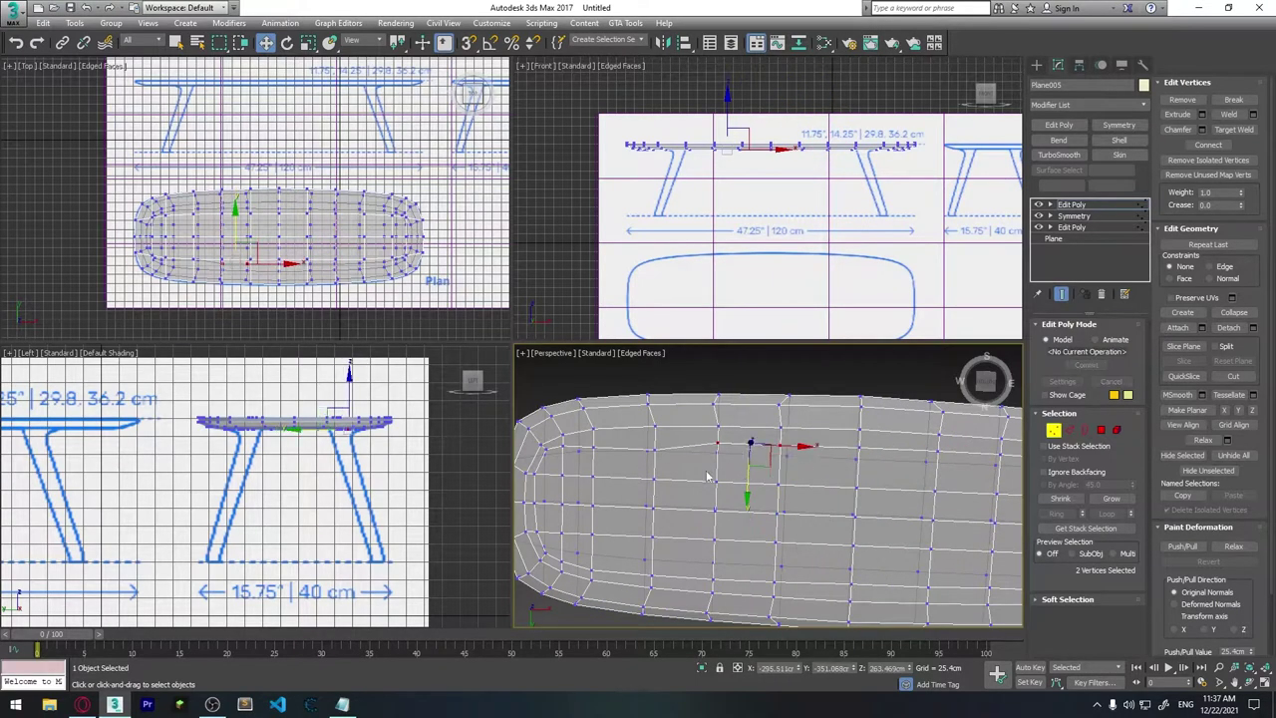
middle_drag(718, 469, 684, 452)
click(684, 452)
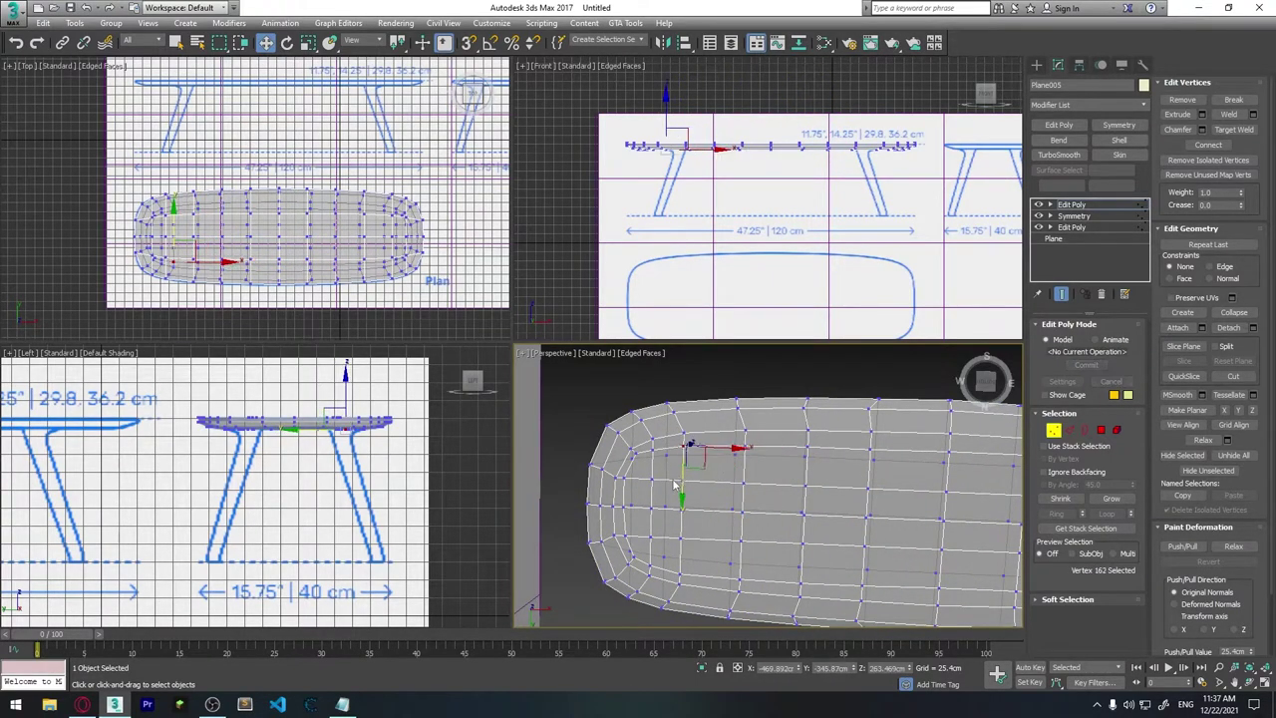
scroll(684, 451, up, 2)
scroll(629, 435, down, 1)
alt+middle_drag(629, 435, 867, 507)
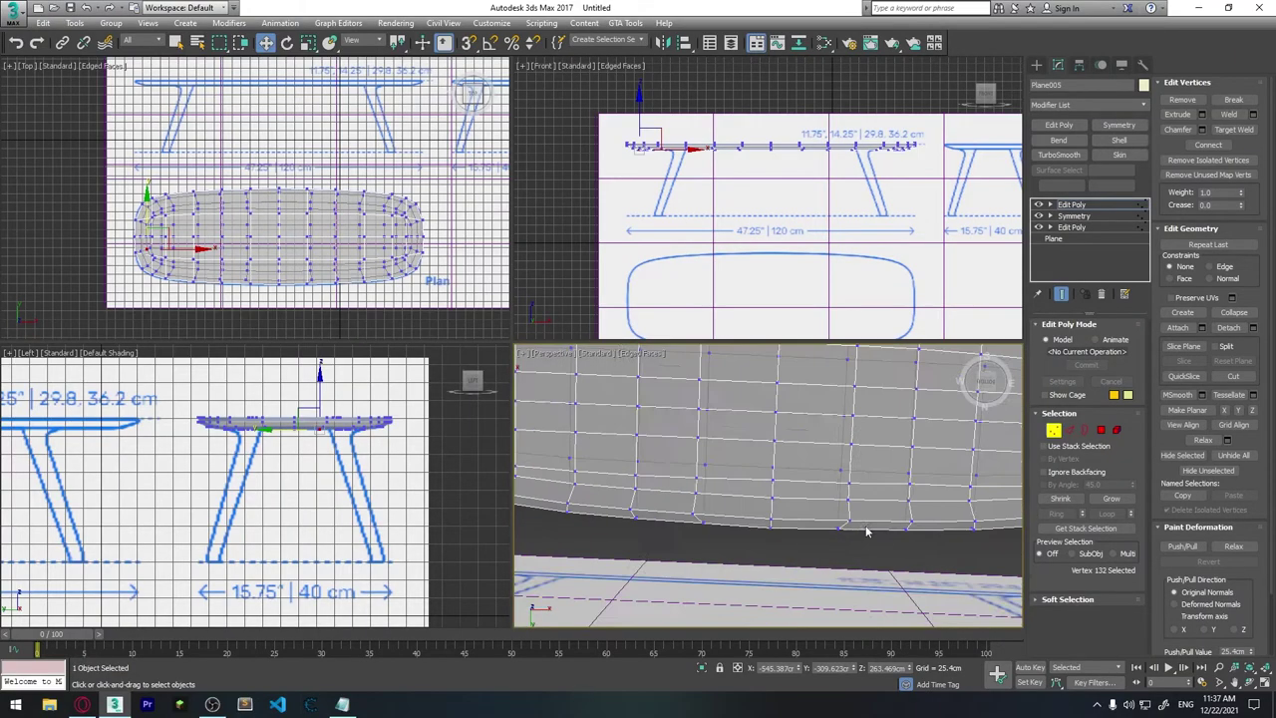
key(shift+z)
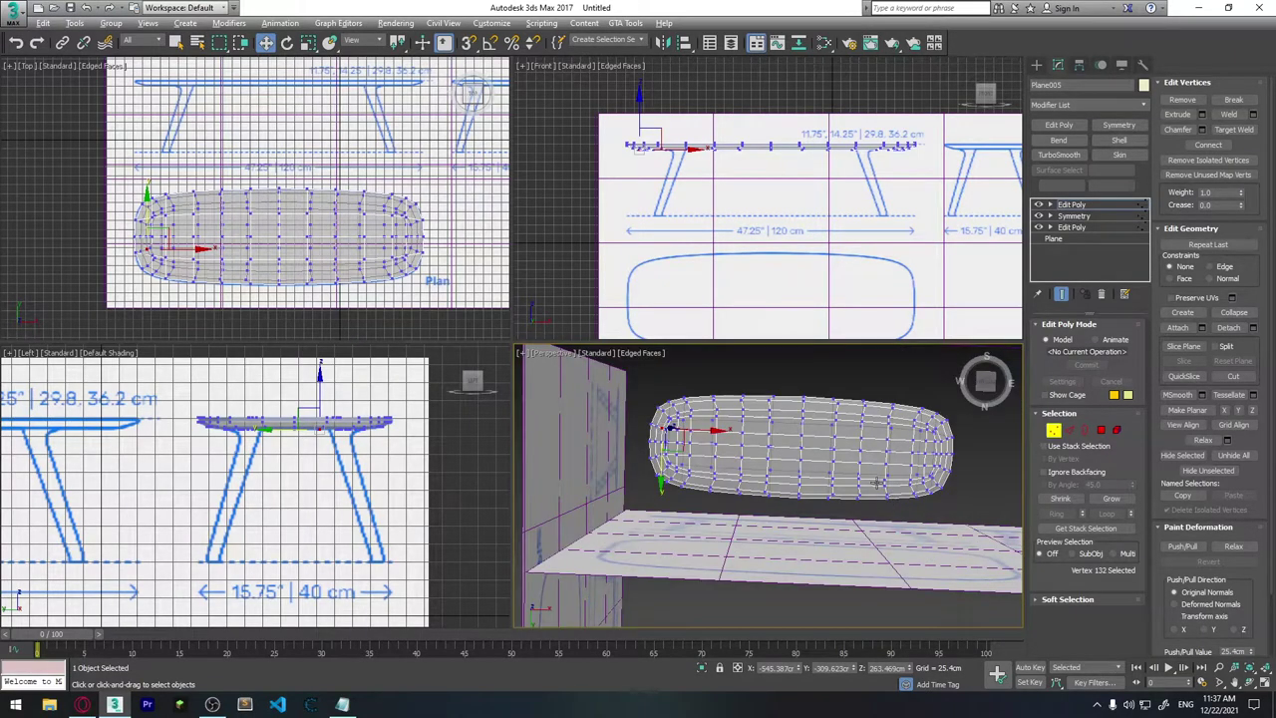
key(shift+z)
key(shift+z)
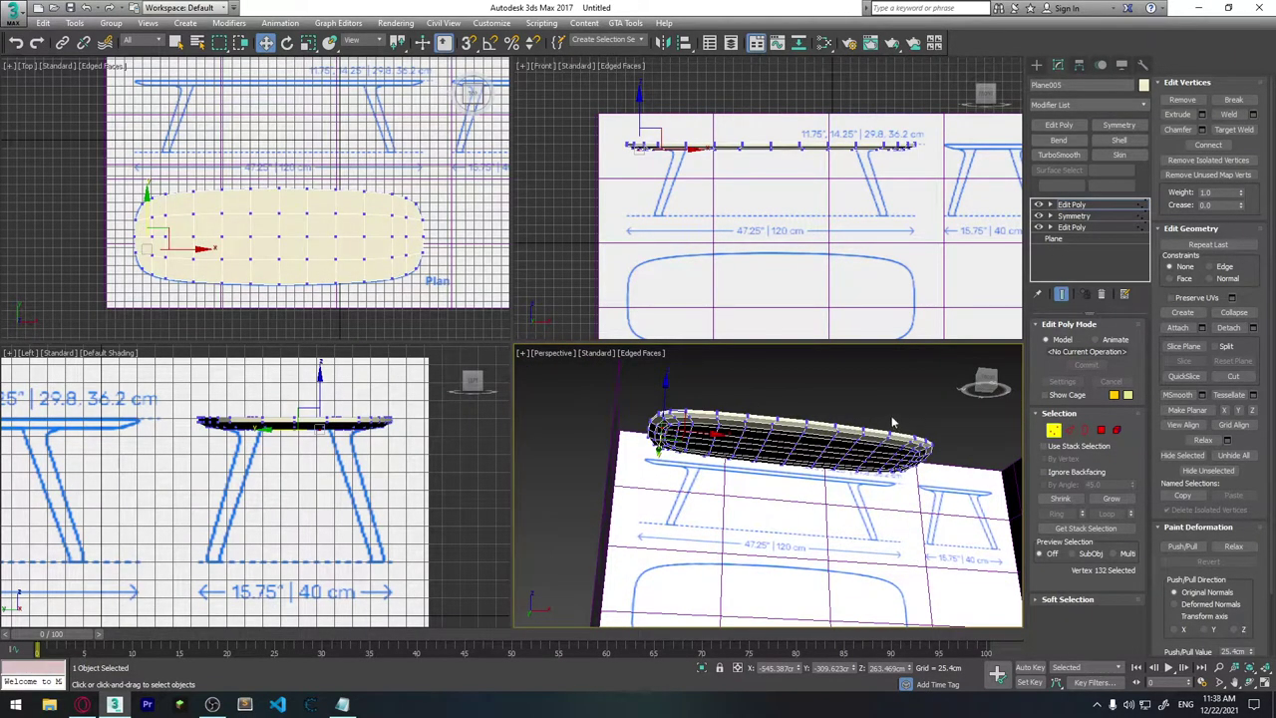
Step: Exit Vertex level and clear the selection to view the smoothed tabletop
click(894, 423)
key(shift+z)
key(shift+z)
key(shift+z)
key(shift+z)
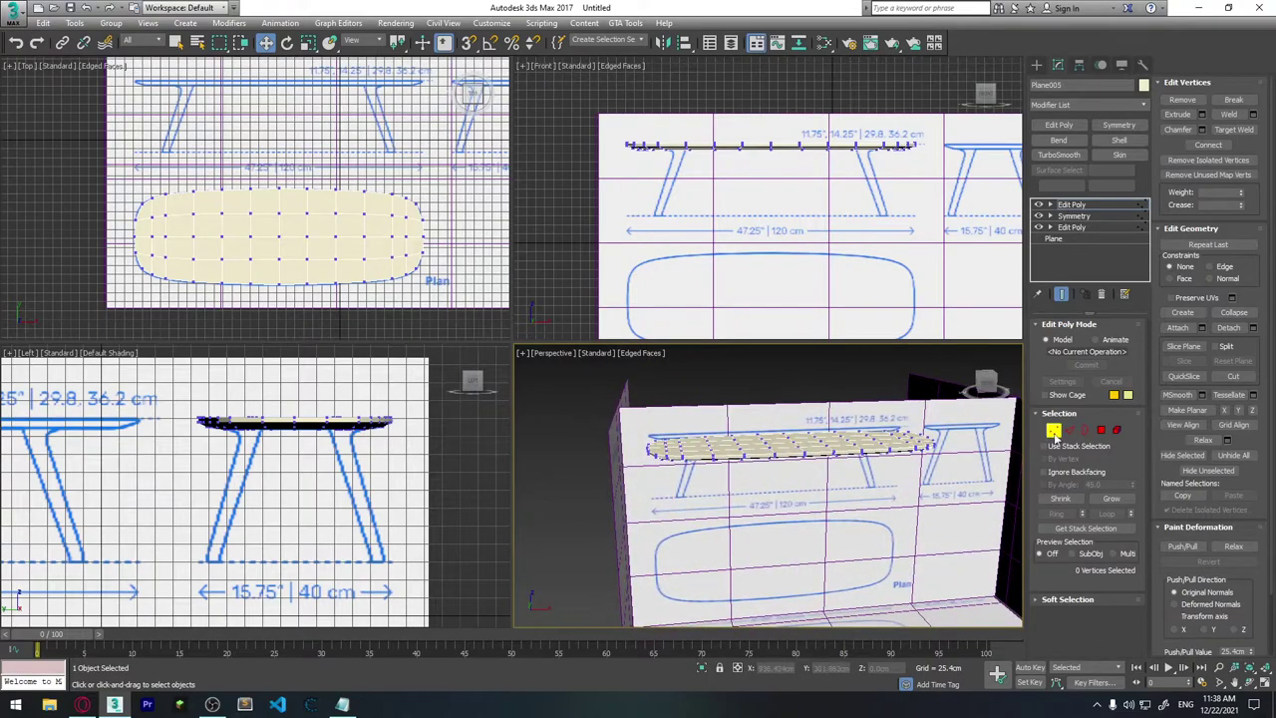
click(1055, 435)
key(shift+z)
click(859, 424)
key(shift+z)
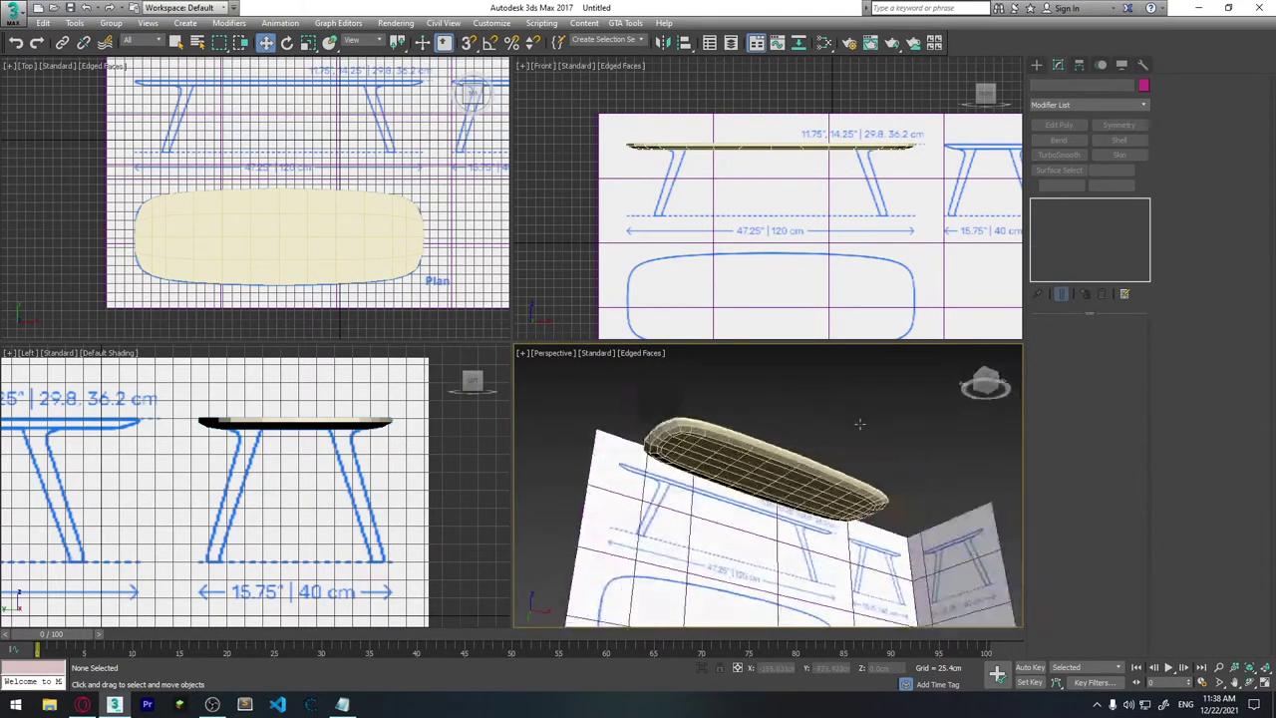
key(shift+z)
Step: Review earlier views of the oval tabletop and reselect Plane005
key(shift+z)
key(shift+z)
key(shift+z)
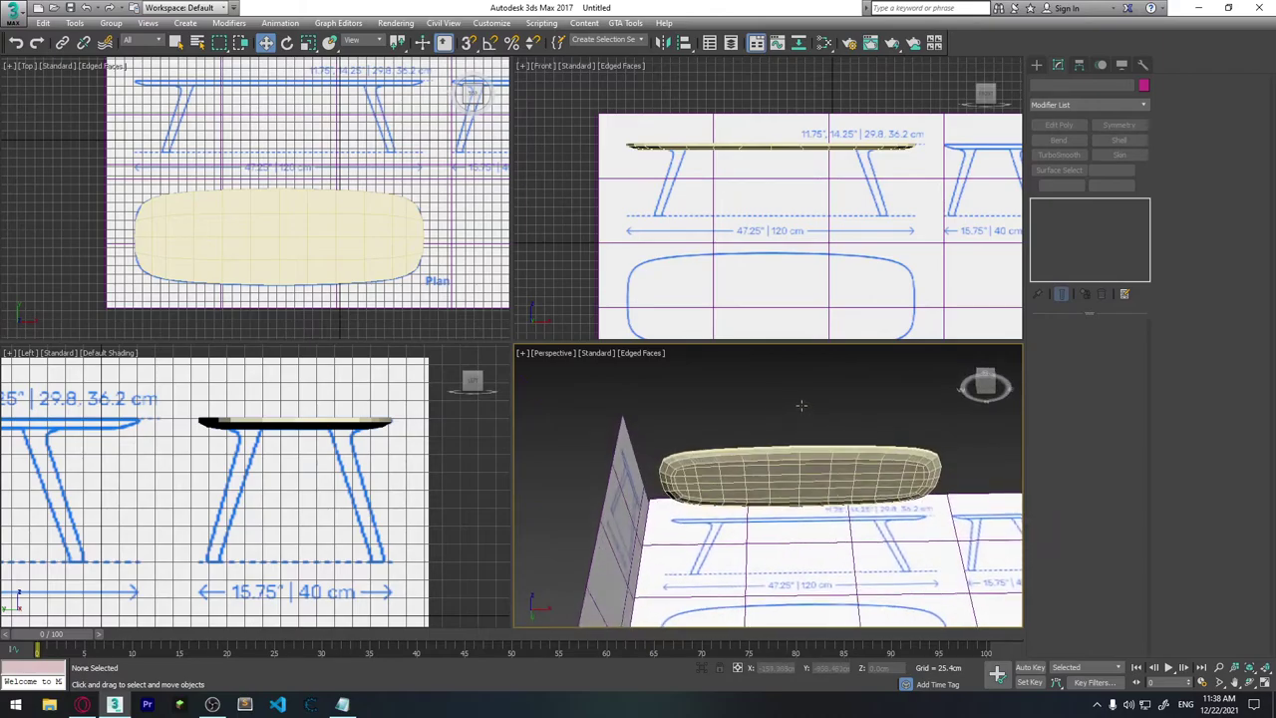
key(shift+z)
key(shift+z)
key(shift+z)
key(shift+z)
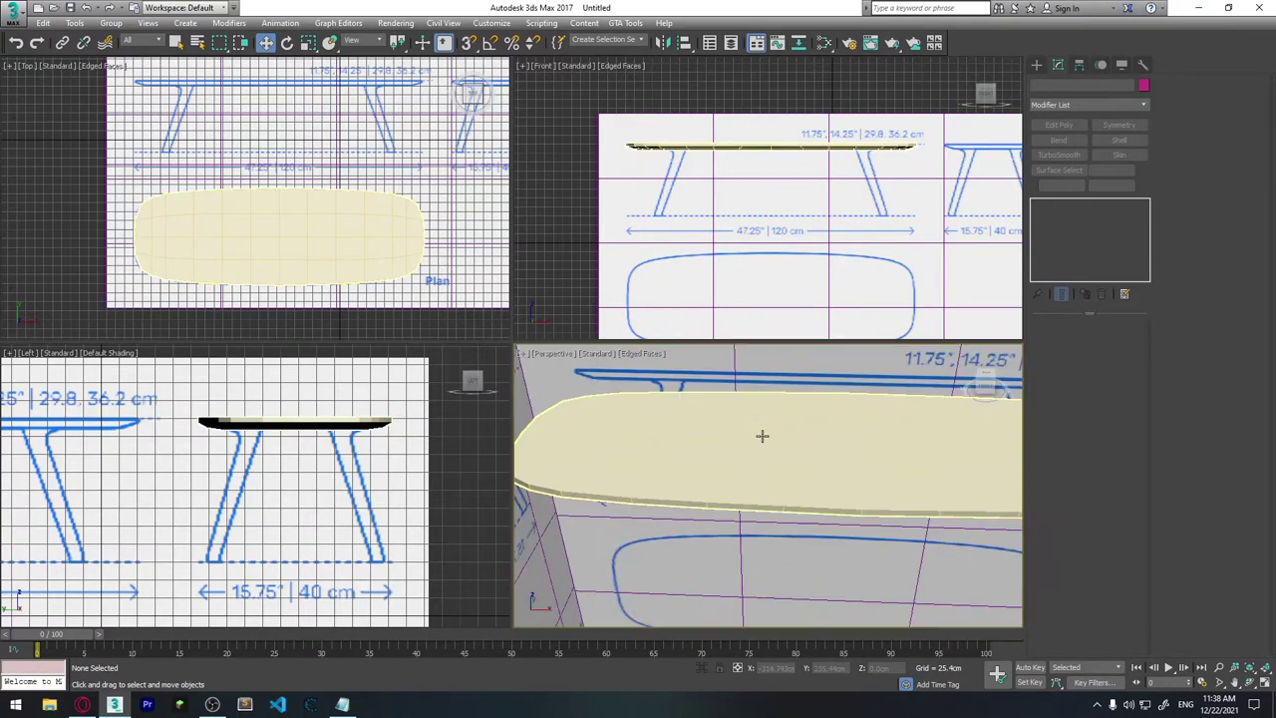
key(shift+z)
key(shift+z)
key(shift+z)
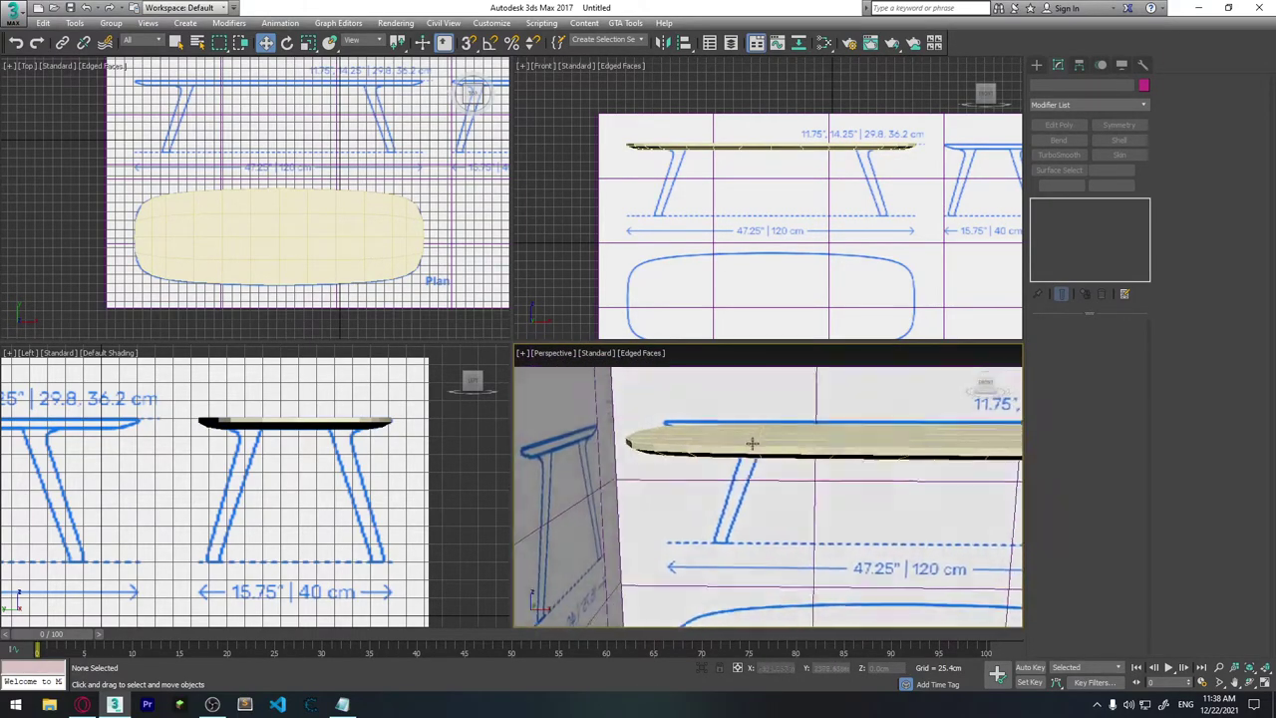
key(shift+z)
key(shift+z)
key(shift+z)
key(shift+z)
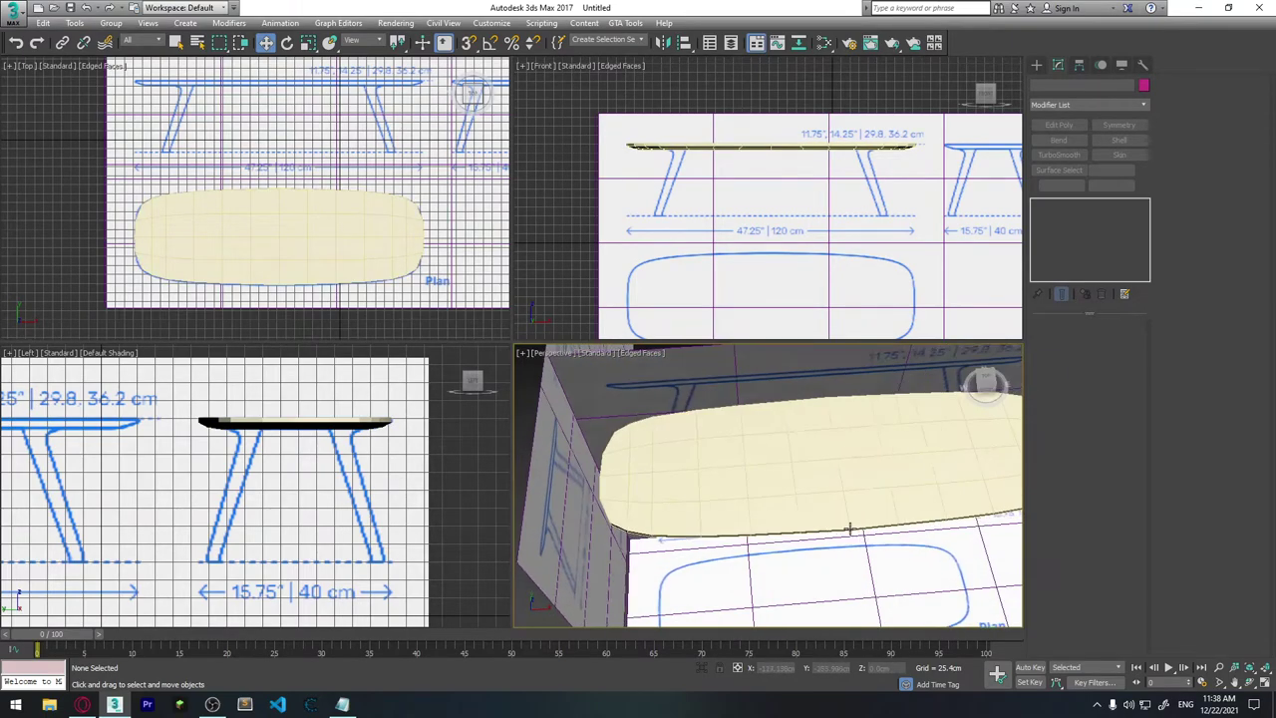
key(shift+z)
click(793, 479)
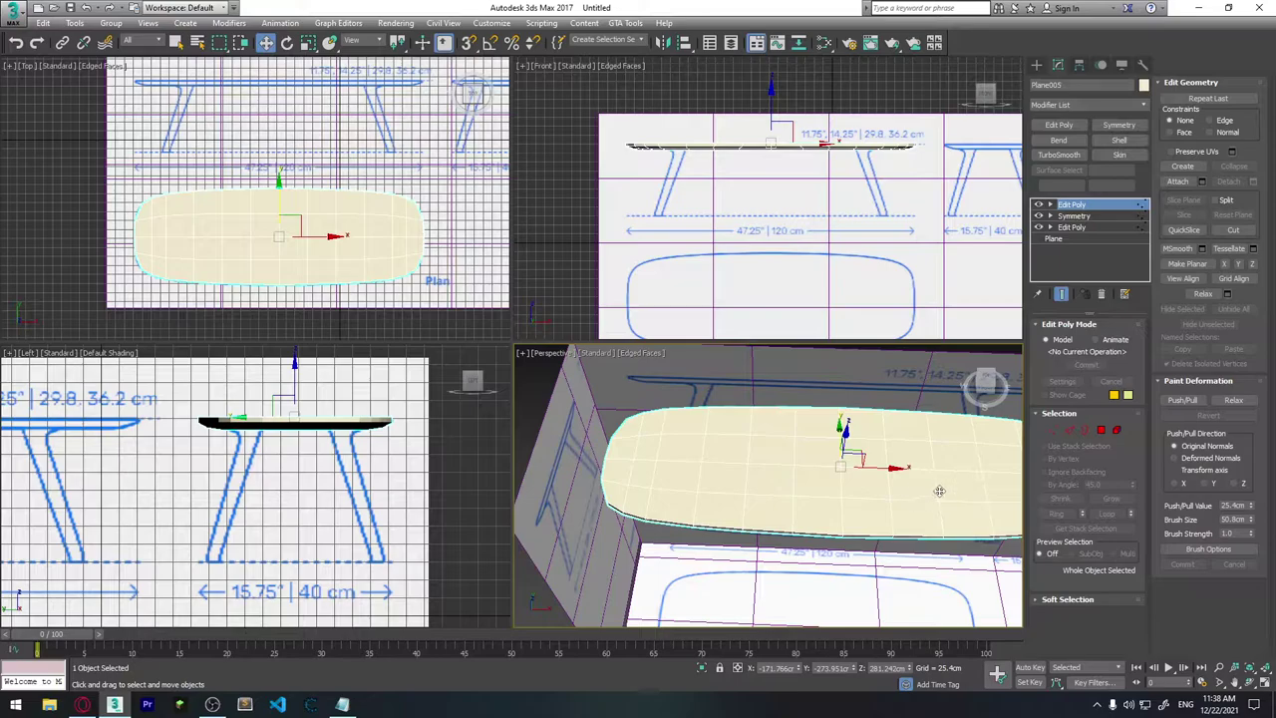
Step: In Polygon mode with By Angle at 5.0, select the tabletop's 48 flat top polygons
key(shift+z)
key(shift+z)
key(shift+z)
key(shift+z)
key(shift+z)
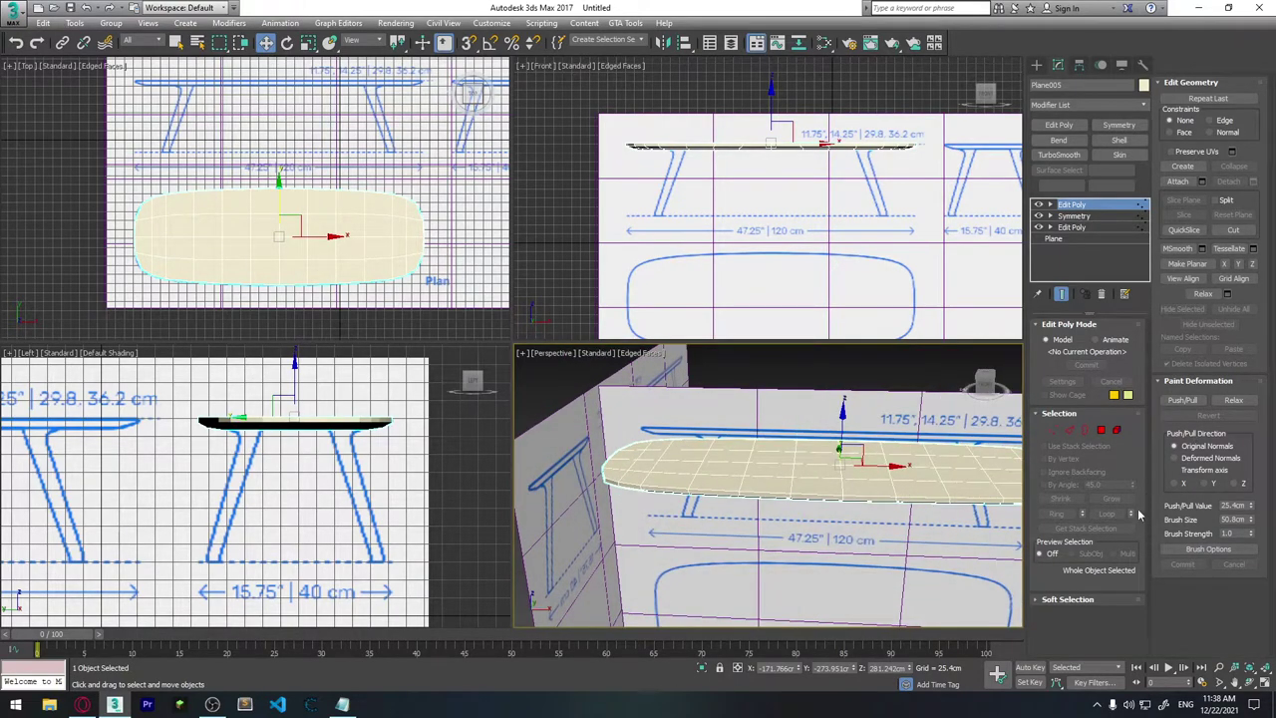
key(shift+z)
key(shift+z)
click(1101, 430)
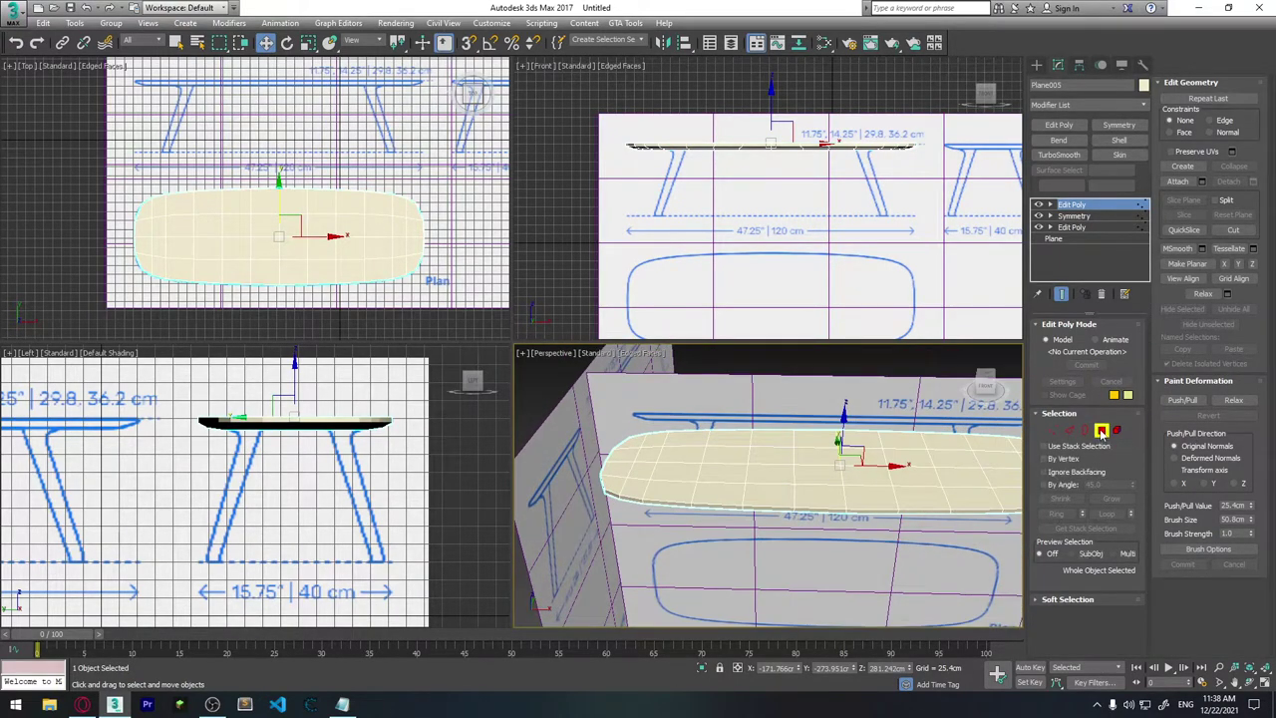
mouse_move(877, 498)
alt+middle_down()
mouse_move(858, 470)
mouse_move(856, 481)
alt+middle_up()
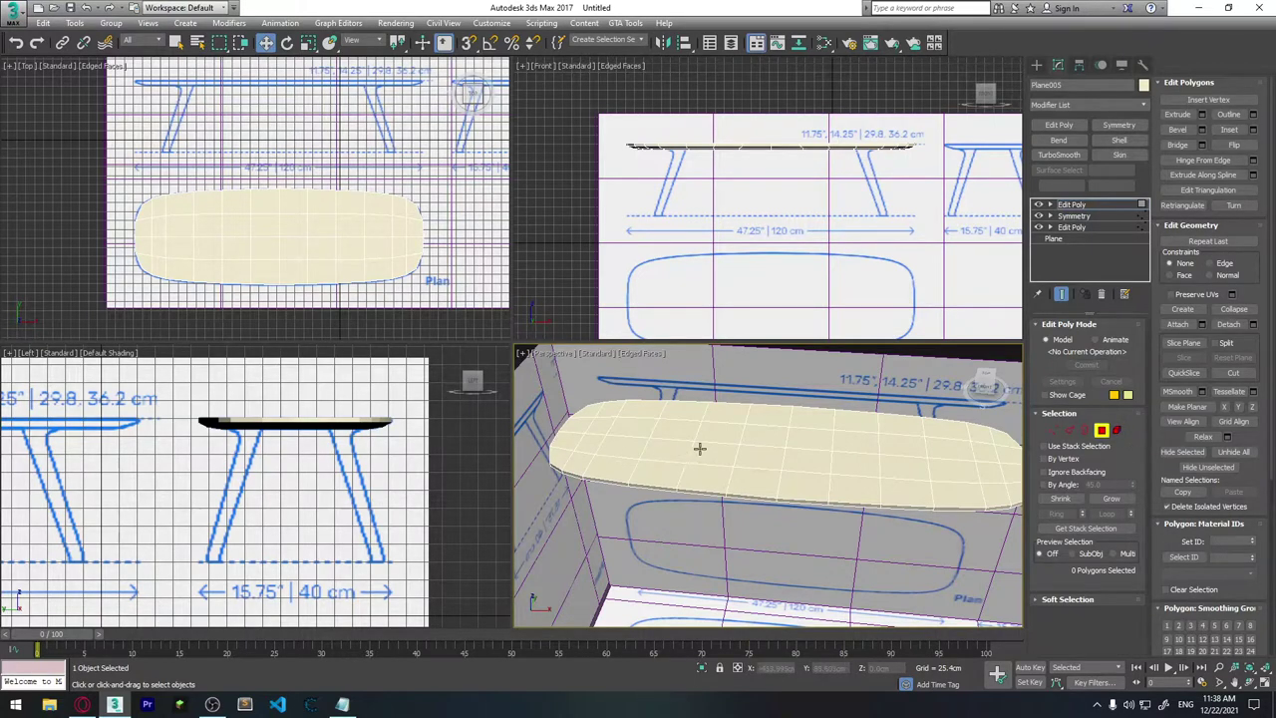
click(1062, 487)
click(812, 451)
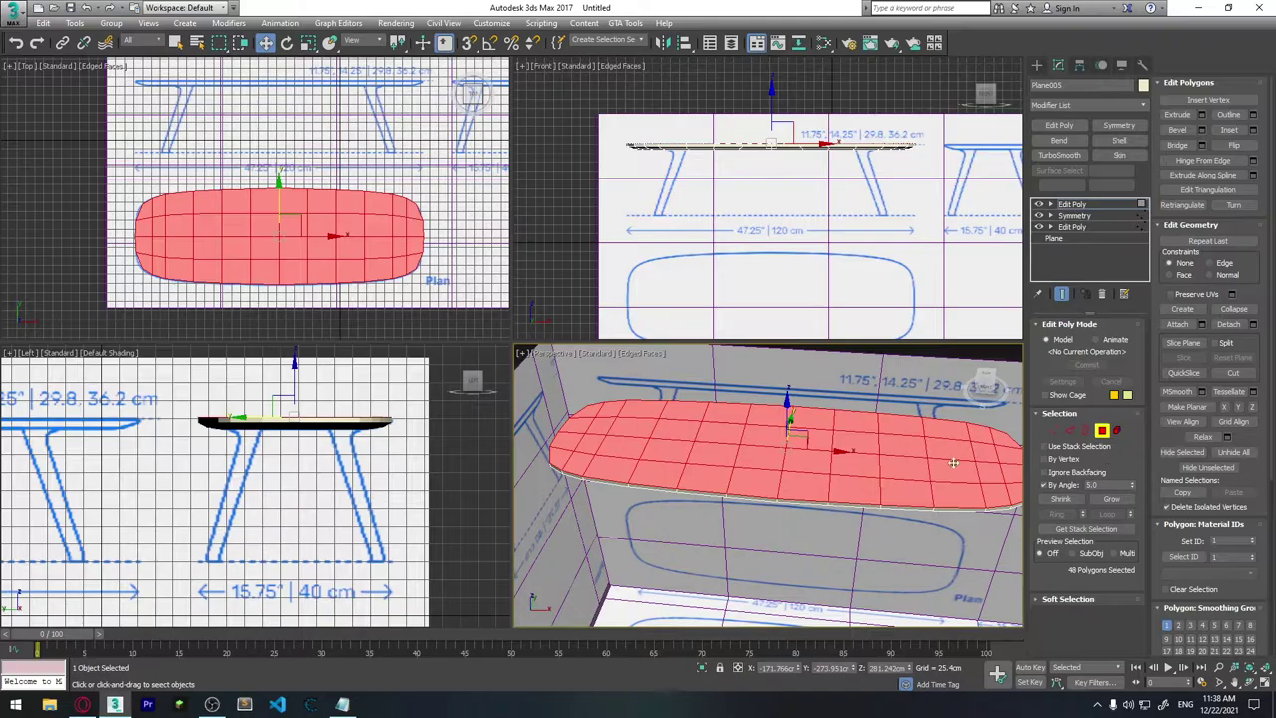
alt+middle_drag(884, 472, 937, 473)
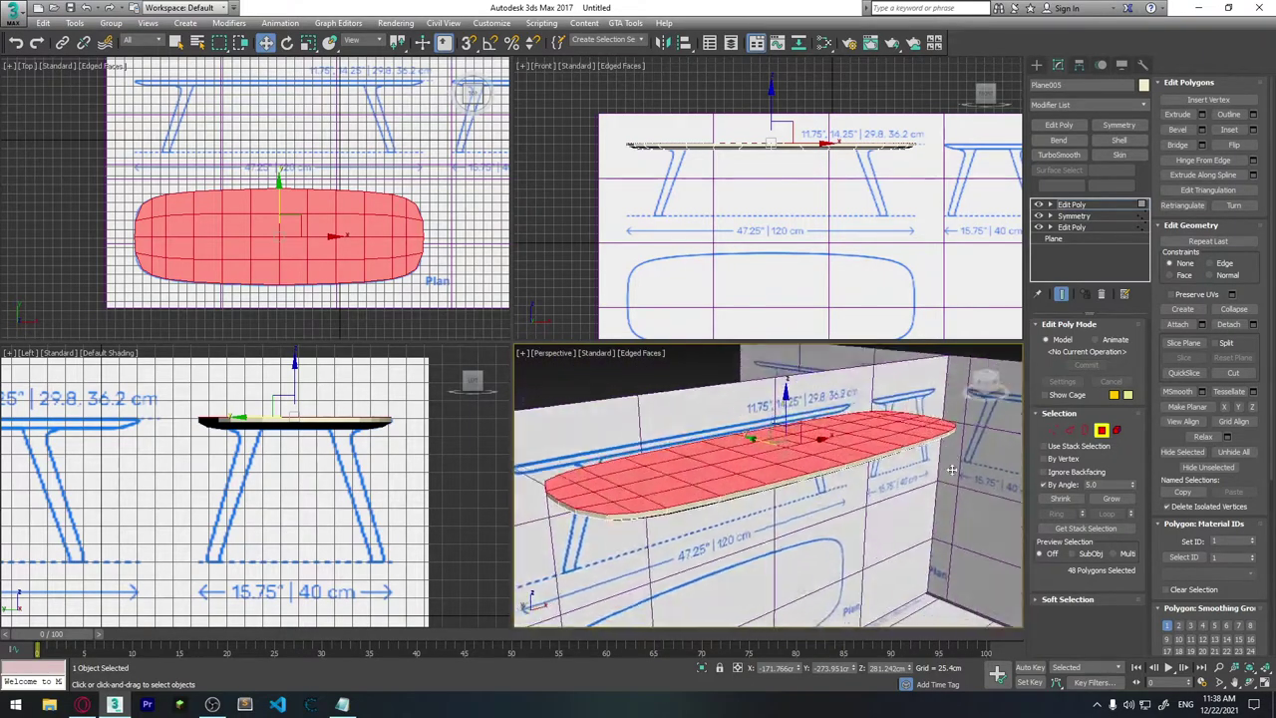
scroll(937, 473, up, 3)
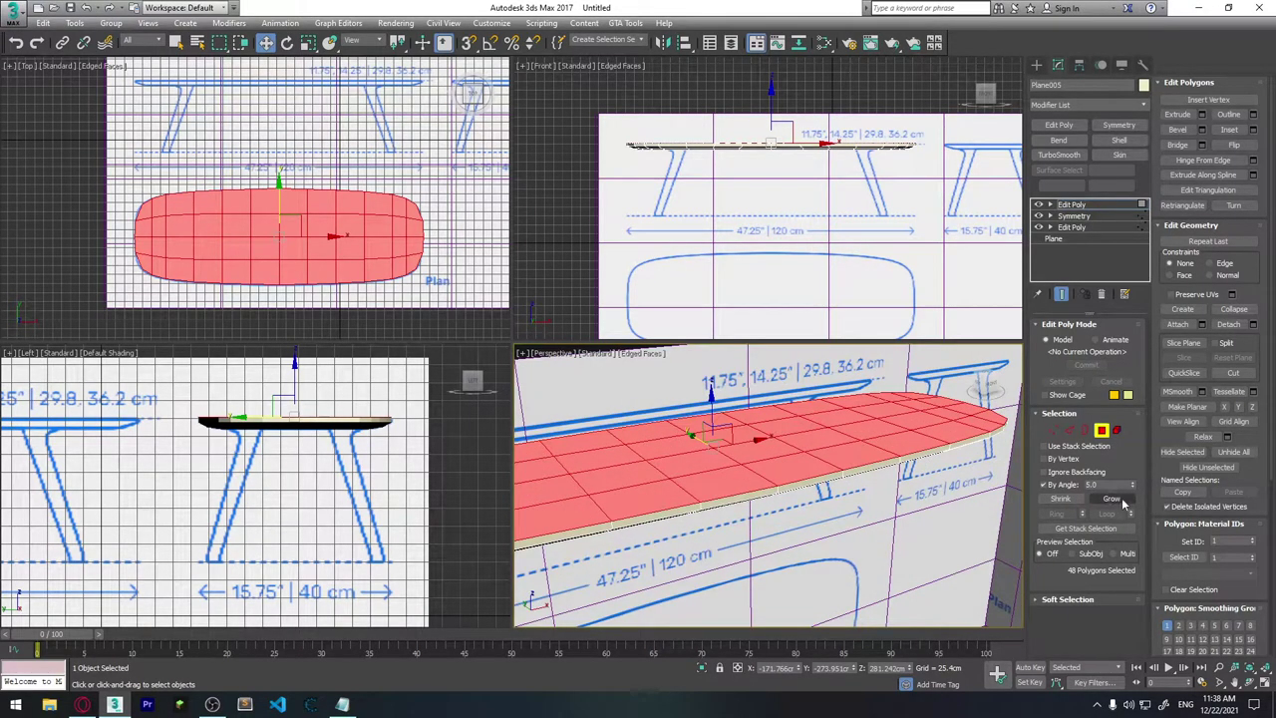
alt+middle_drag(948, 475, 1009, 466)
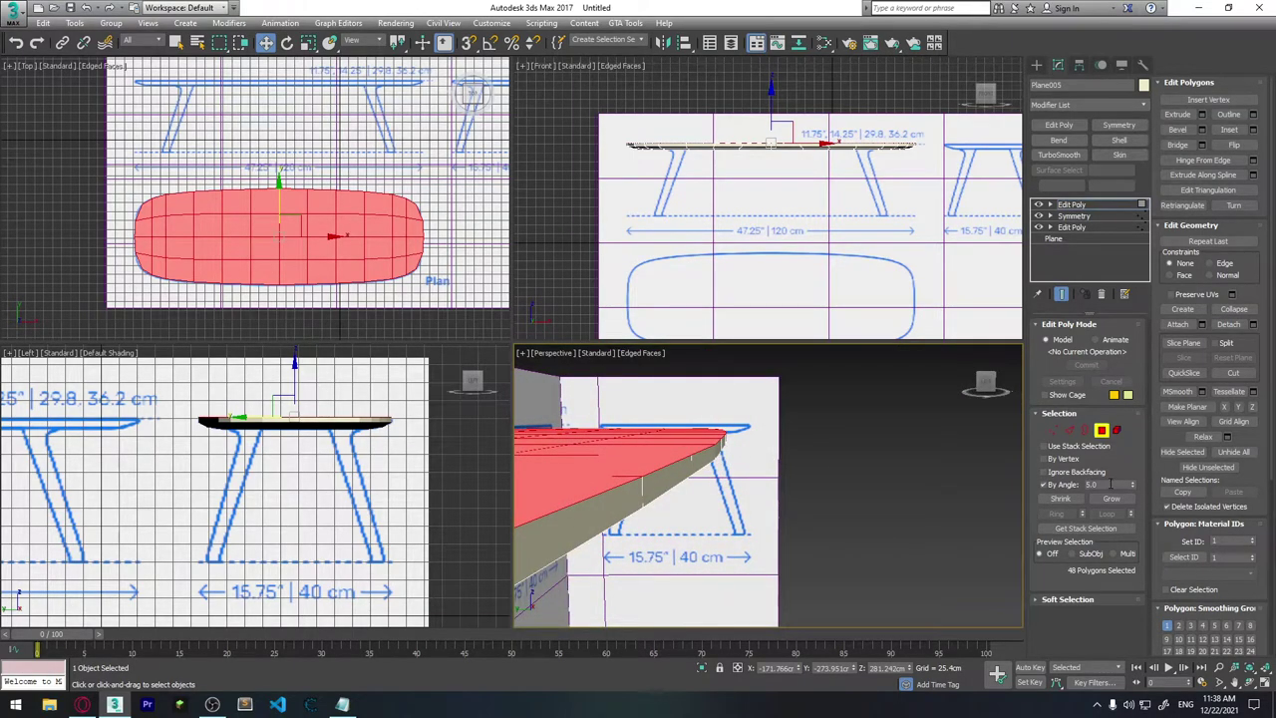
Step: Try By Angle thresholds of 89 and 91, then settle on 45 and reselect the 48 top polygons
click(1110, 484)
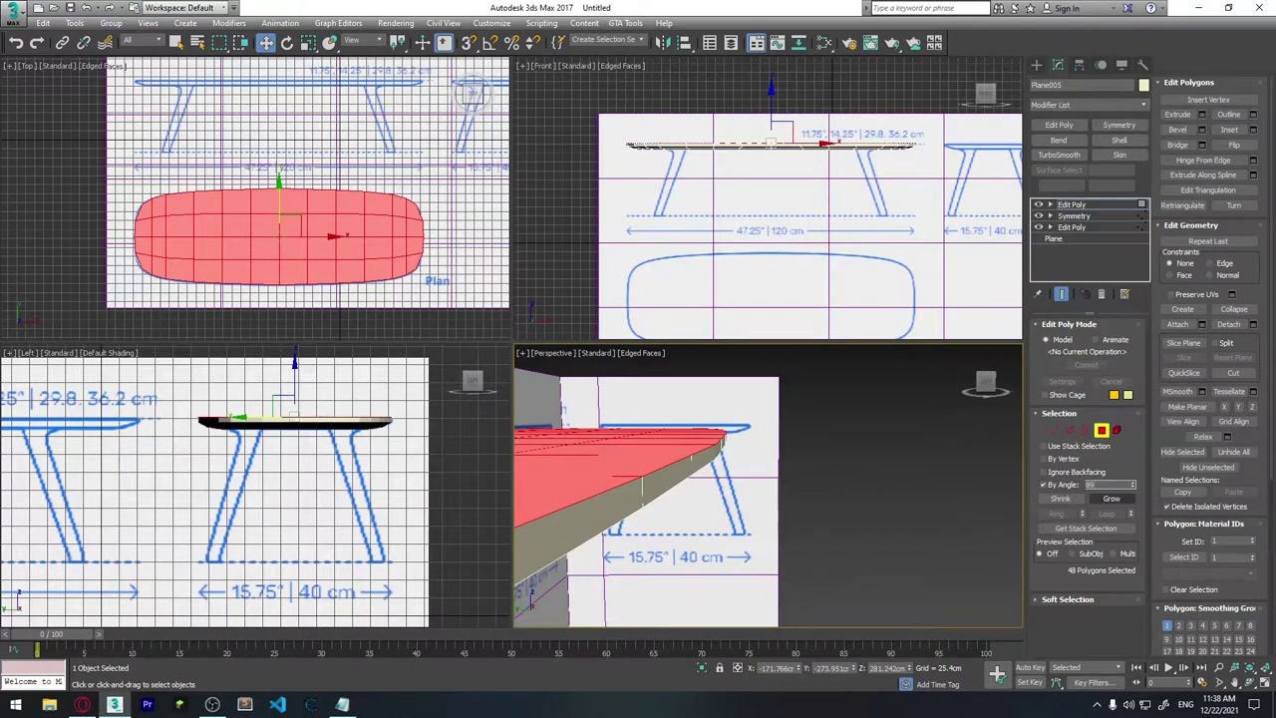
click(843, 477)
alt+middle_drag(844, 477, 780, 485)
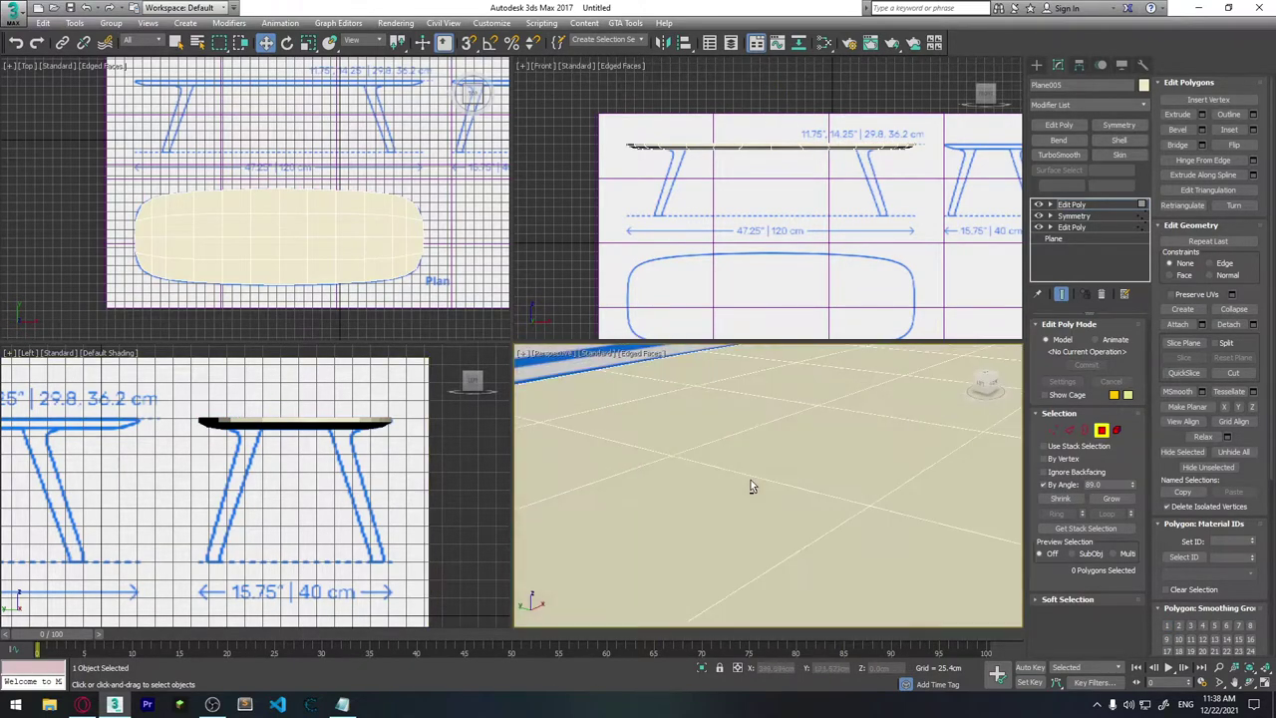
click(804, 480)
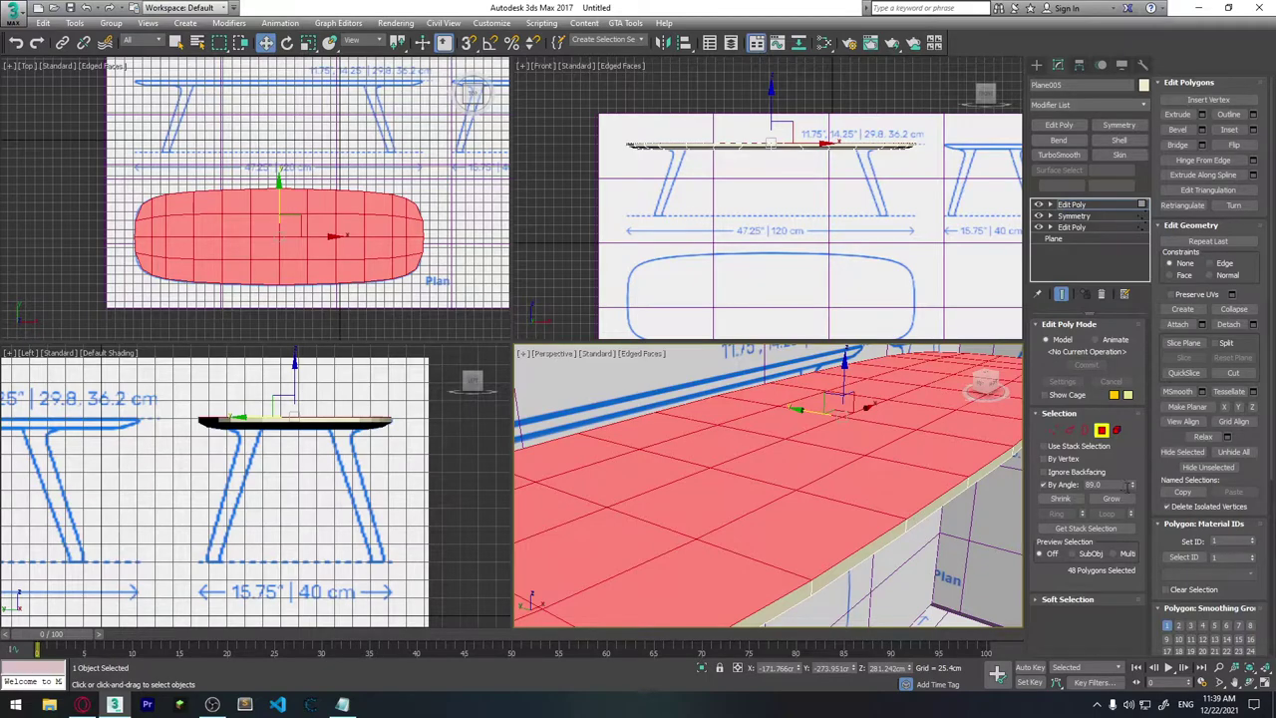
click(1107, 483)
click(963, 537)
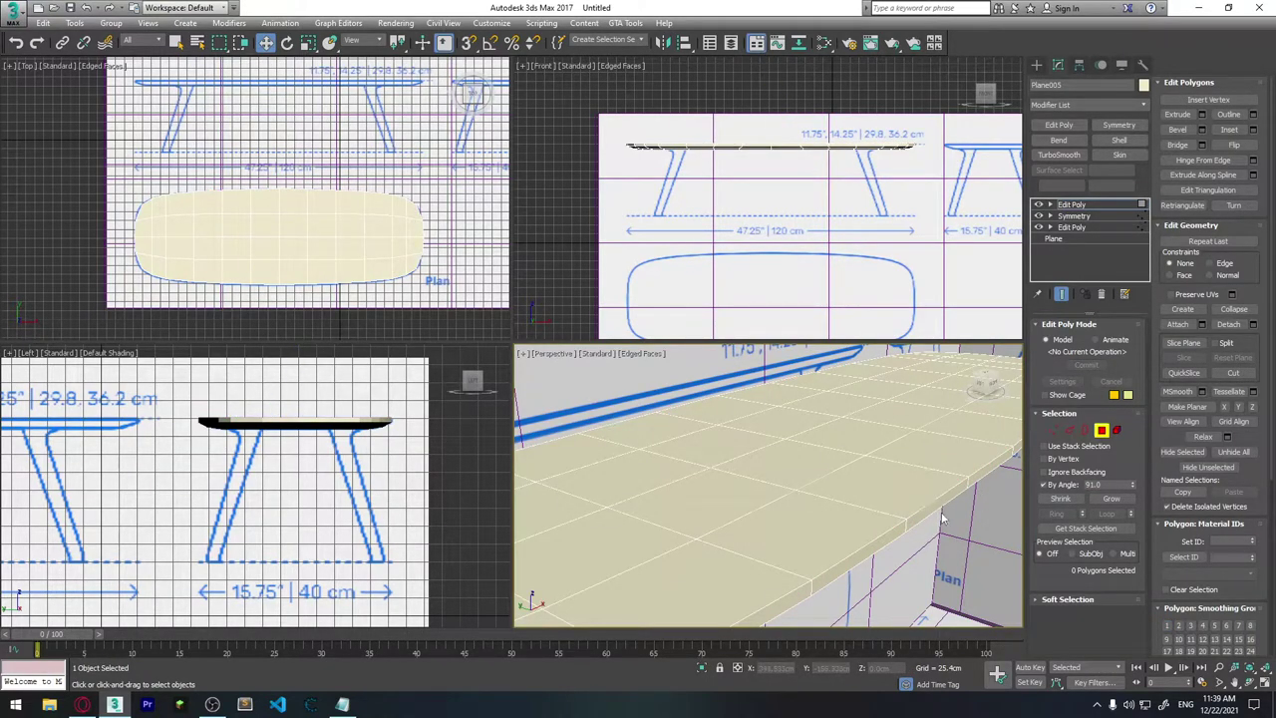
click(883, 481)
mouse_move(883, 481)
alt+middle_down()
mouse_move(912, 477)
mouse_move(921, 543)
mouse_move(946, 467)
mouse_move(1003, 509)
mouse_move(947, 489)
mouse_move(893, 508)
mouse_move(895, 528)
alt+middle_up()
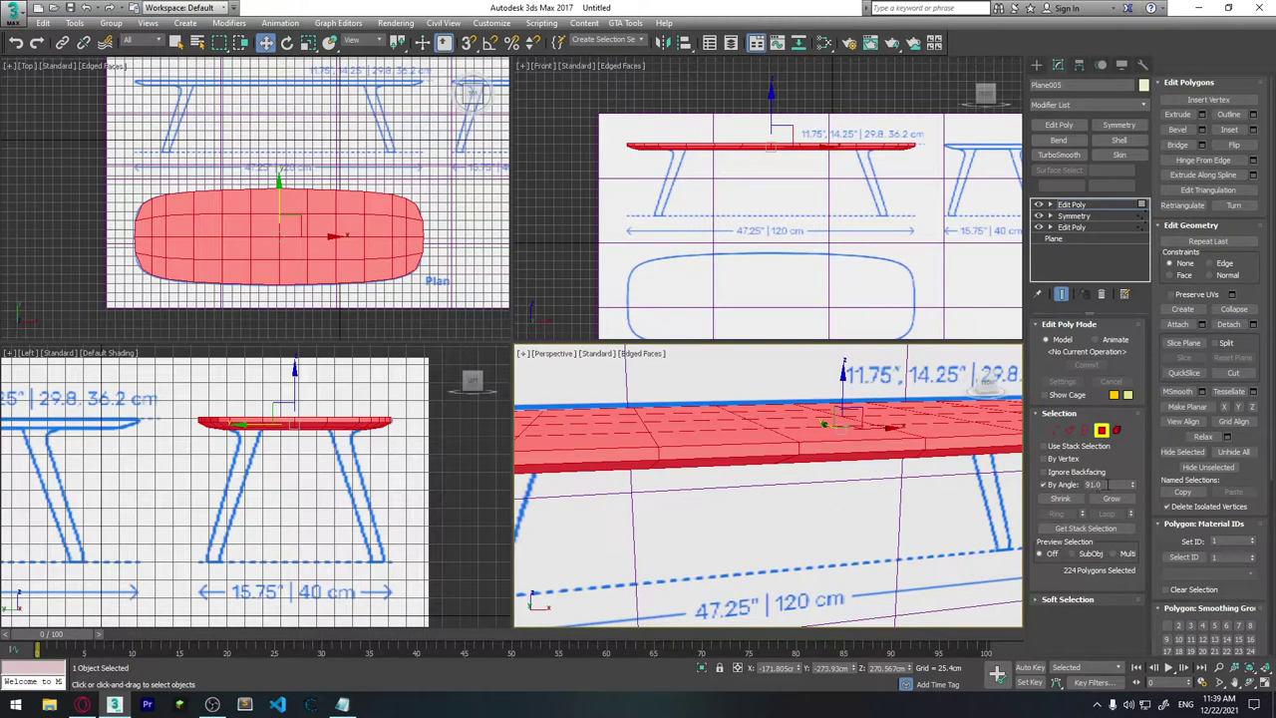
double_click(1104, 485)
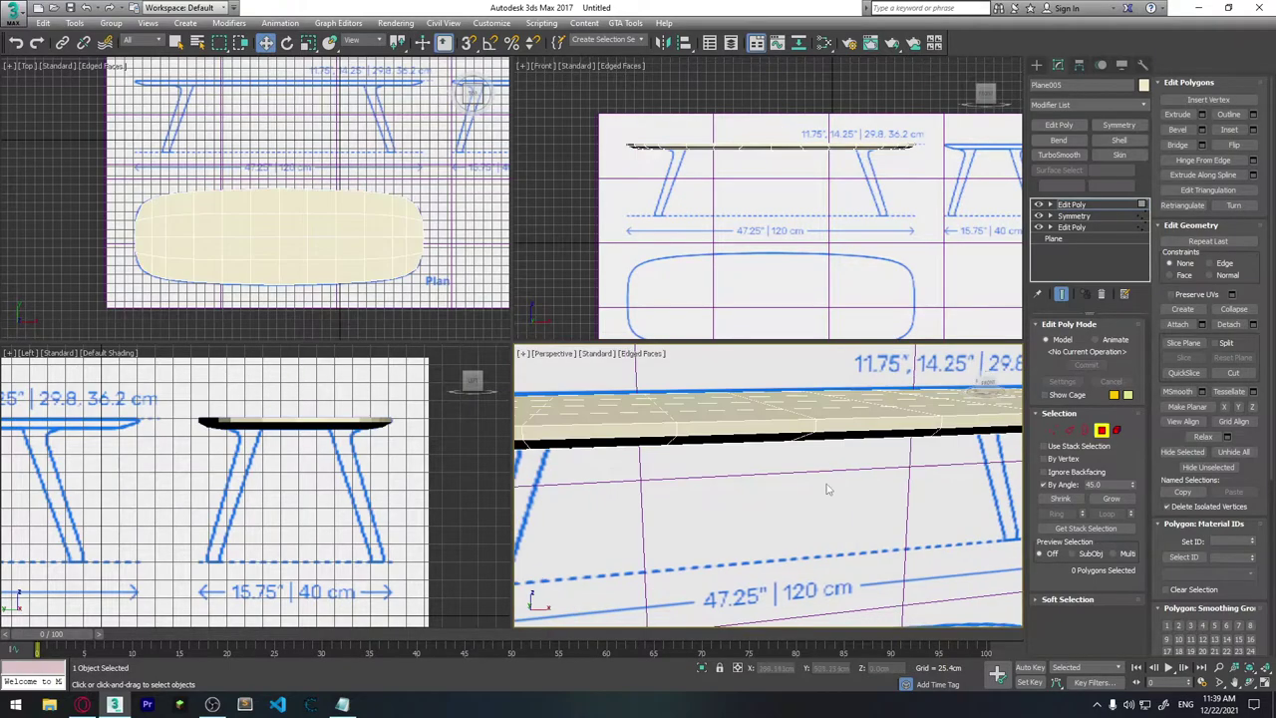
scroll(808, 469, down, 5)
click(808, 446)
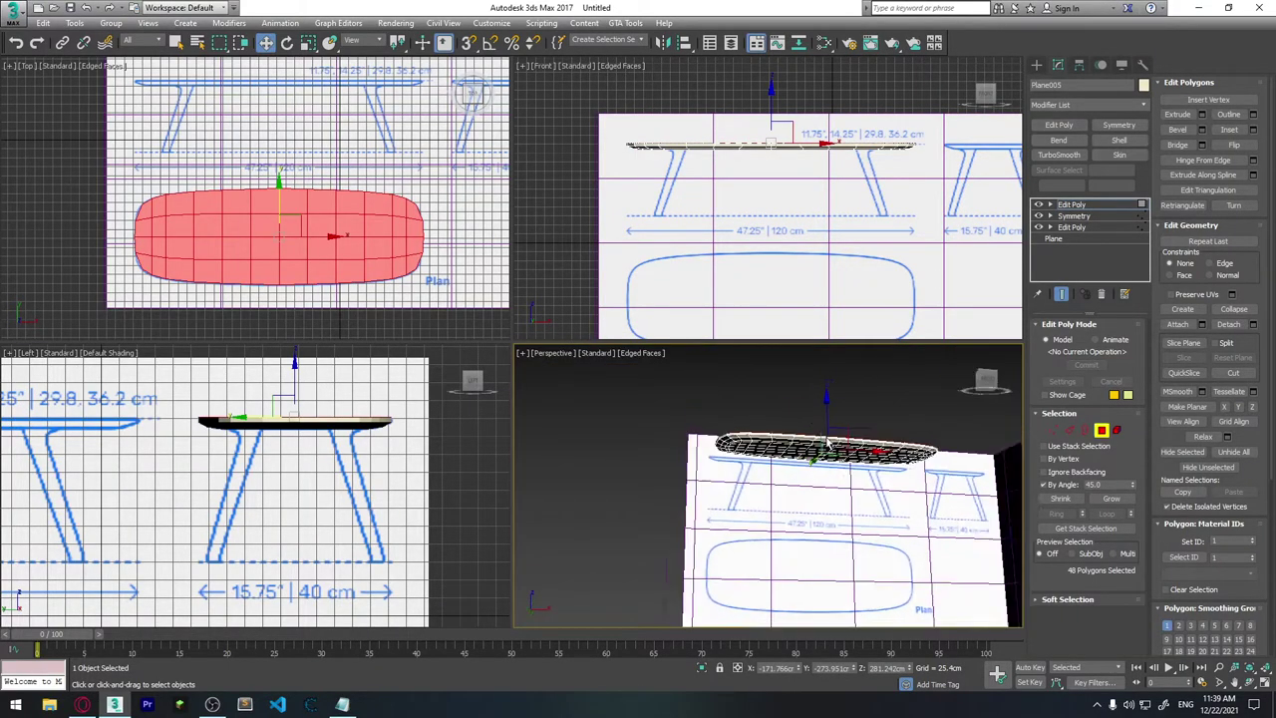
scroll(808, 473, up, 3)
scroll(807, 474, up, 3)
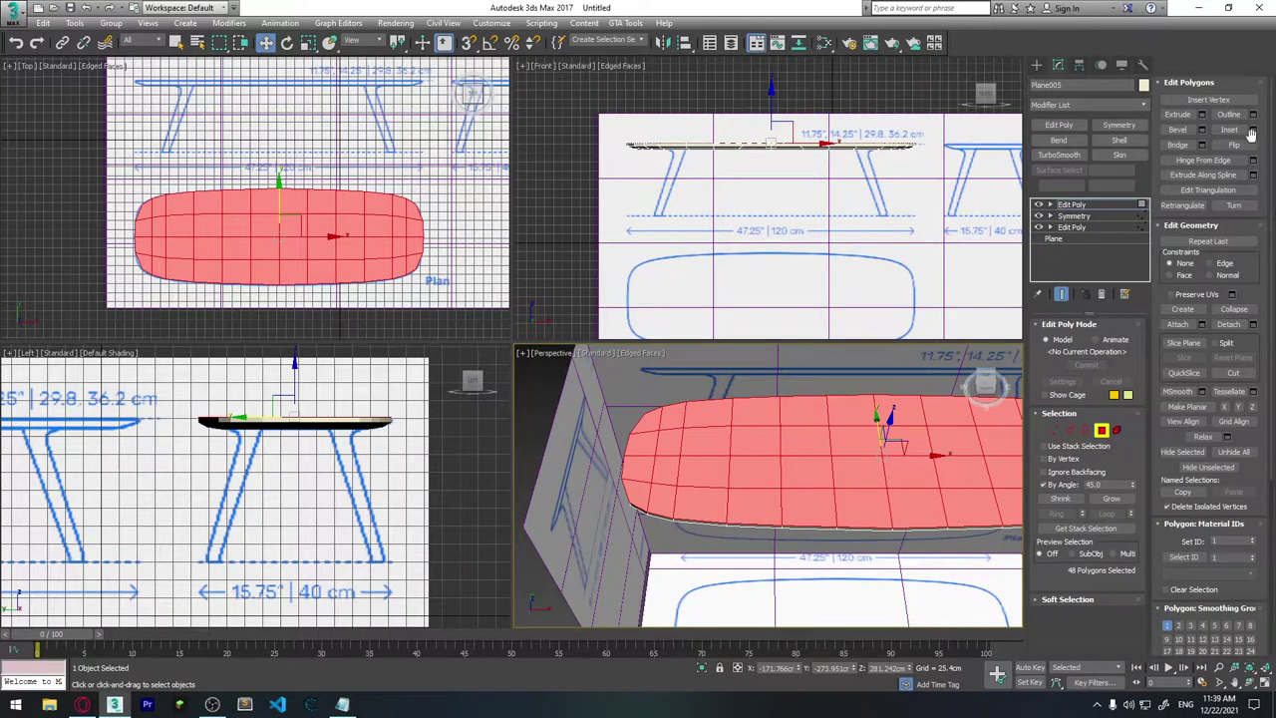
Step: Inset the selected top faces to form an inner border ring, then exit Polygon mode
click(1242, 131)
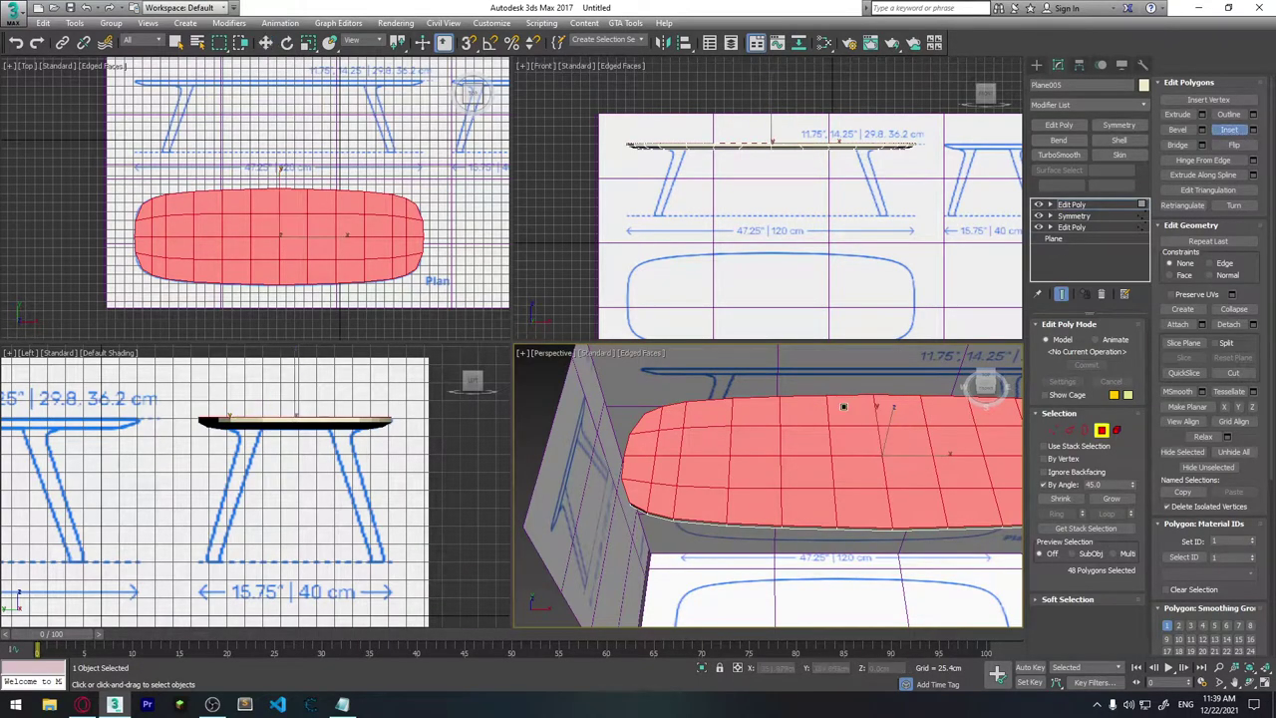
drag(713, 520, 714, 516)
mouse_move(820, 553)
alt+middle_down()
mouse_move(832, 432)
mouse_move(858, 485)
mouse_move(744, 473)
alt+middle_up()
click(1101, 431)
key(r)
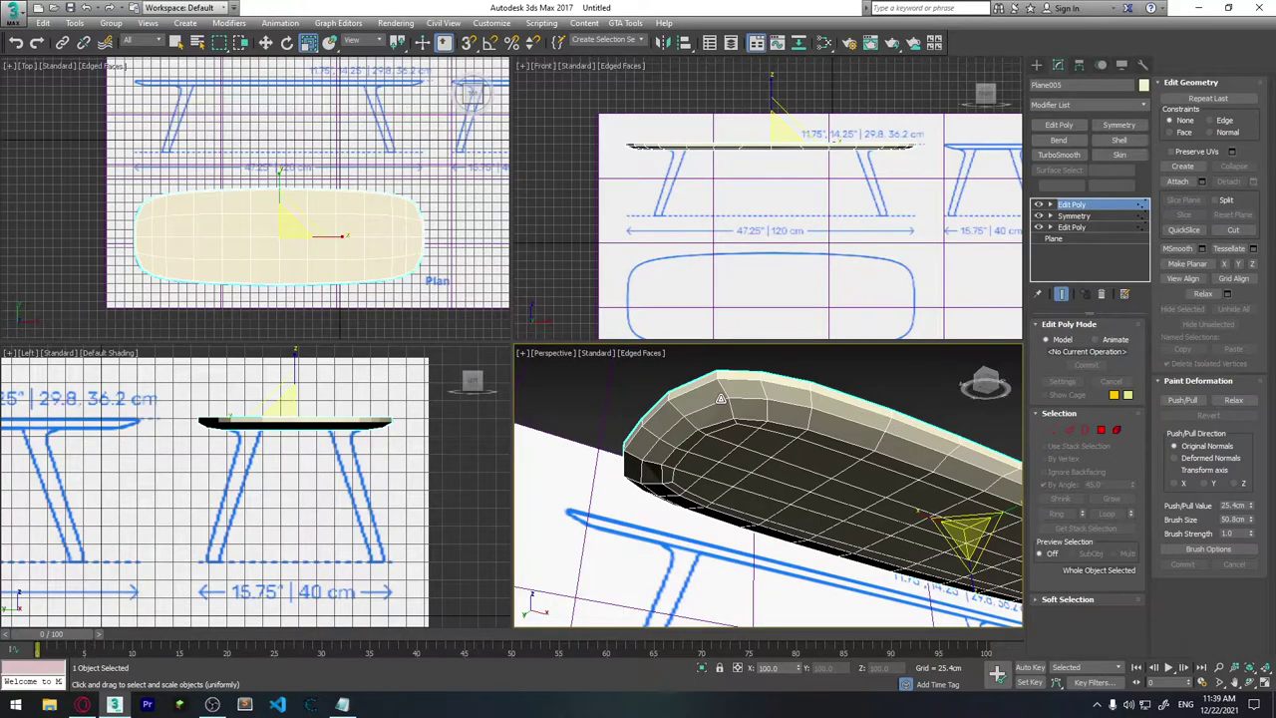
Step: Re-enter Polygon mode with By Angle off and try rim face selections while toggling Ignore Backfacing
key(4)
click(790, 404)
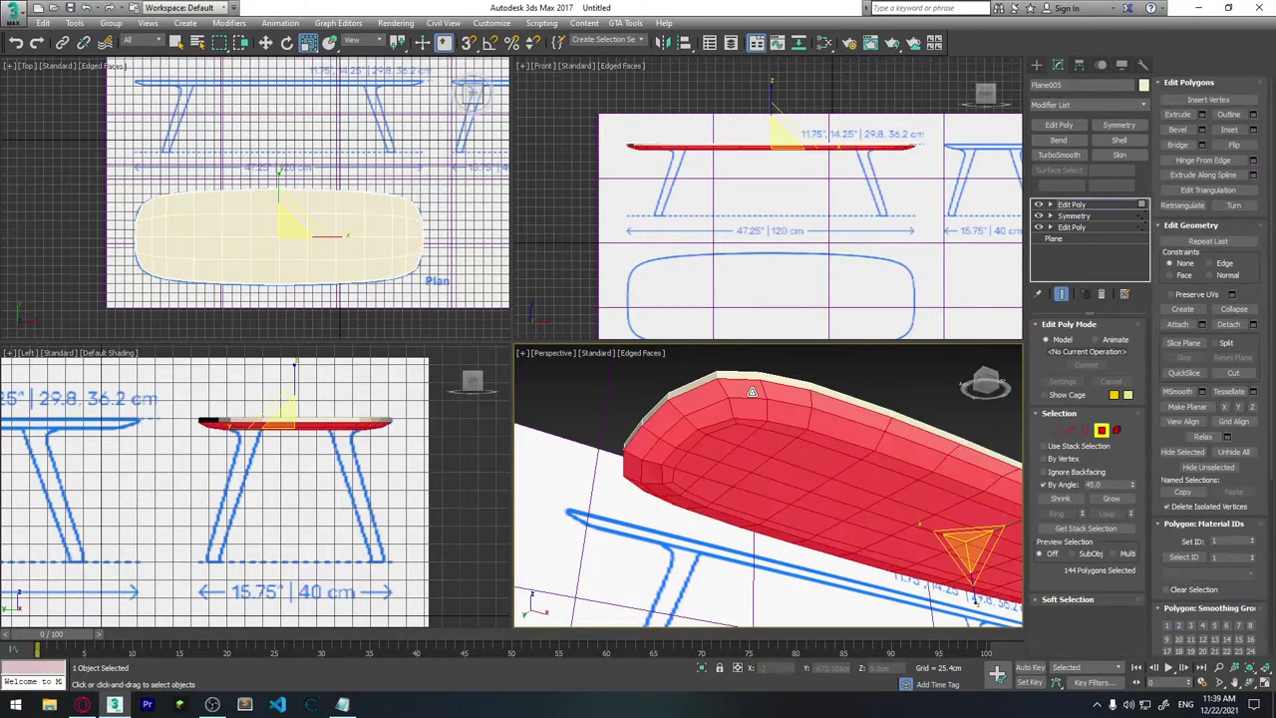
click(1066, 485)
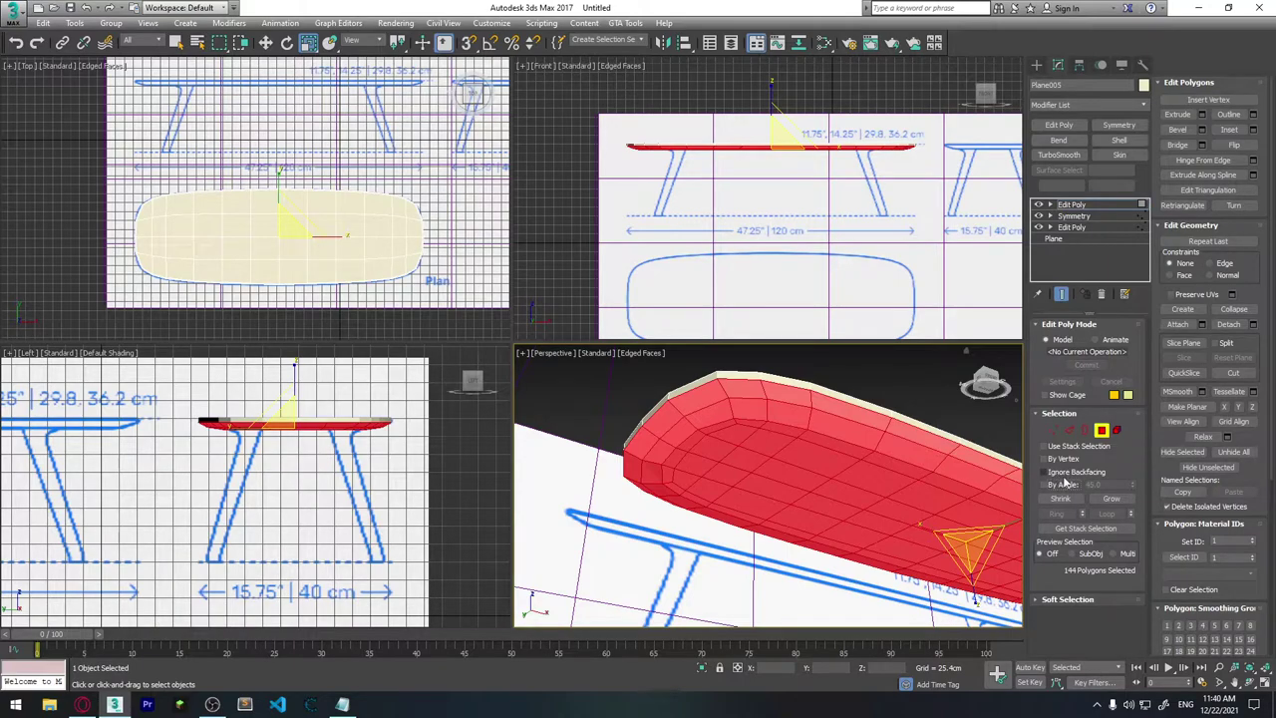
click(1081, 472)
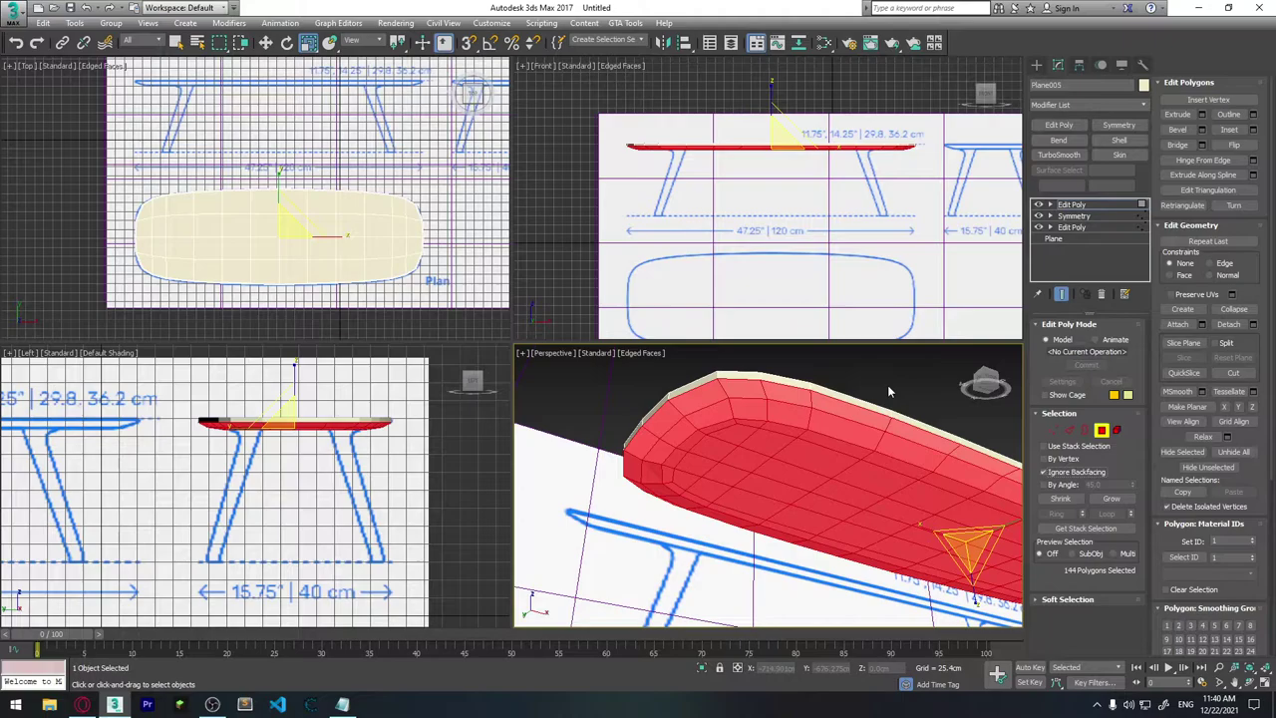
click(888, 385)
click(908, 389)
mouse_move(908, 389)
alt+middle_down()
mouse_move(927, 467)
mouse_move(947, 439)
alt+middle_up()
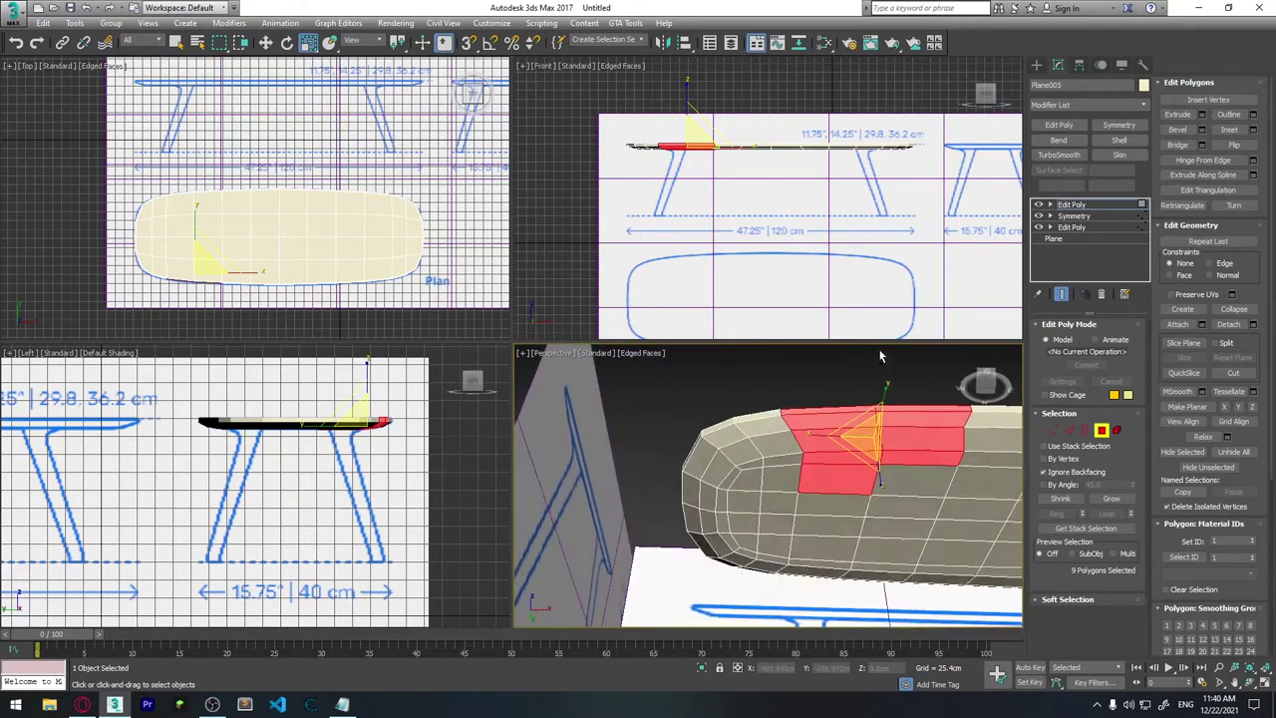
click(1065, 475)
key(ctrl+d)
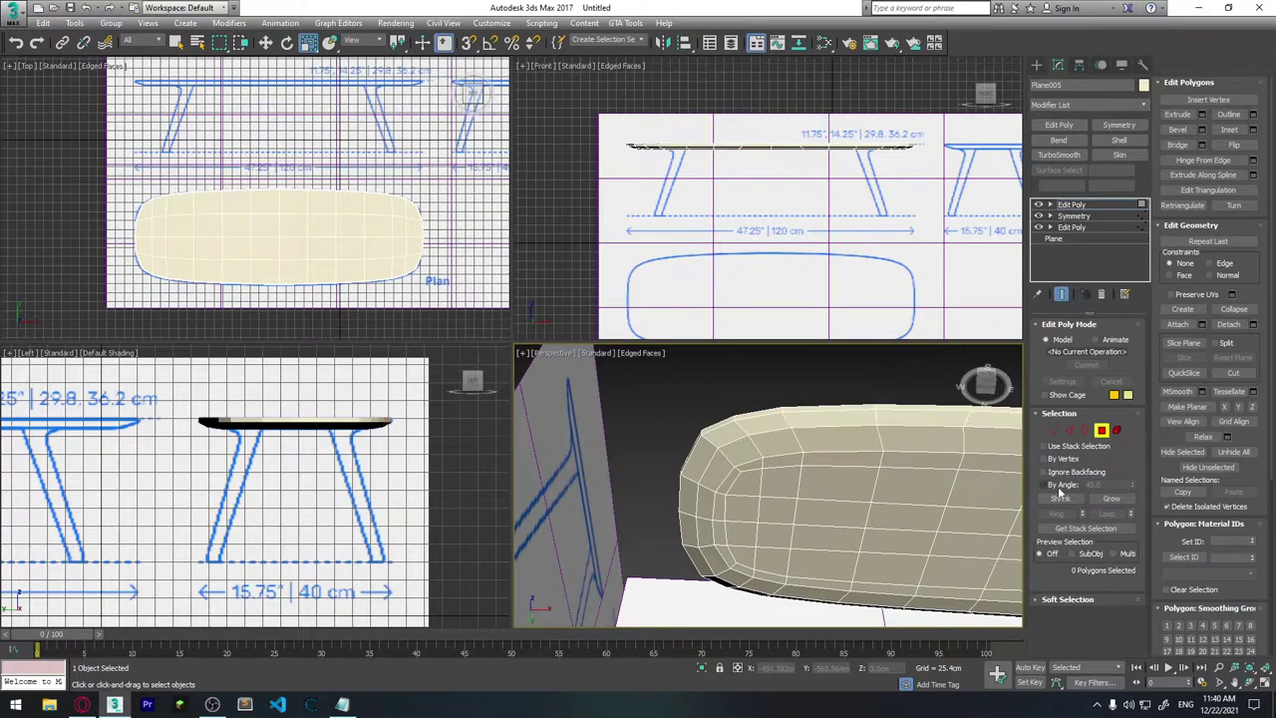
alt+middle_drag(902, 409, 917, 459)
drag(788, 394, 958, 473)
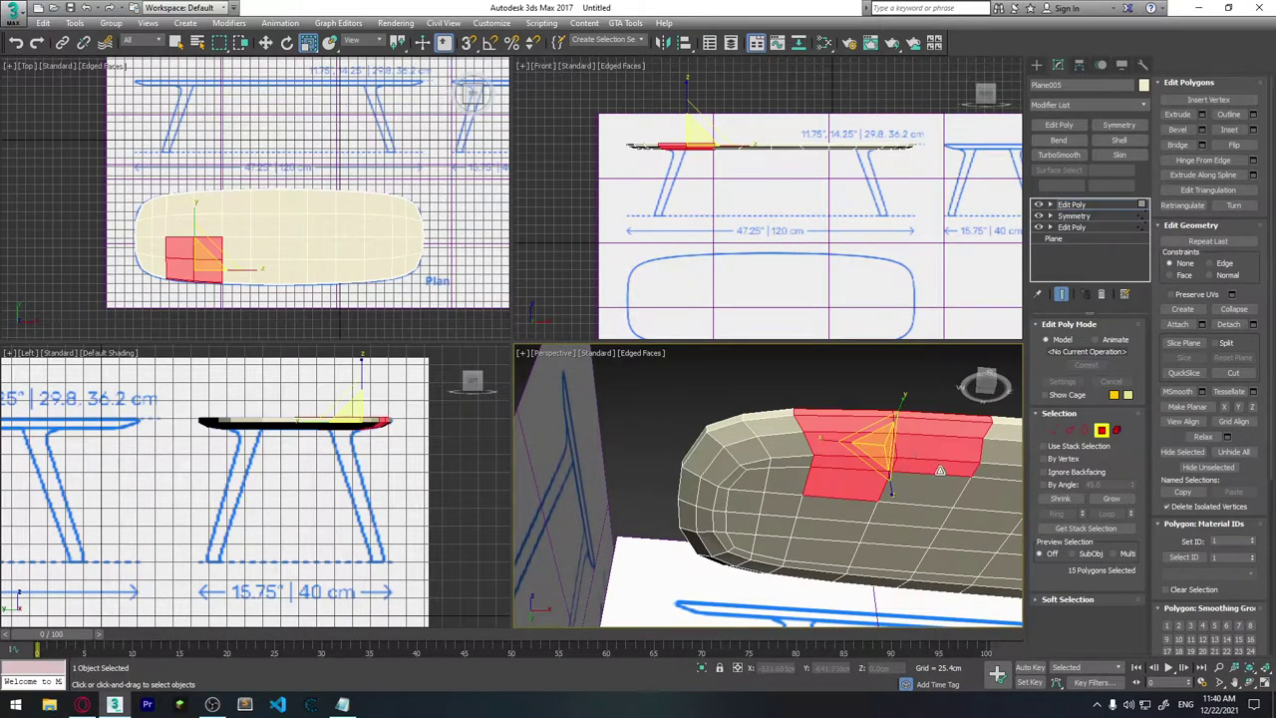
alt+middle_drag(958, 473, 931, 524)
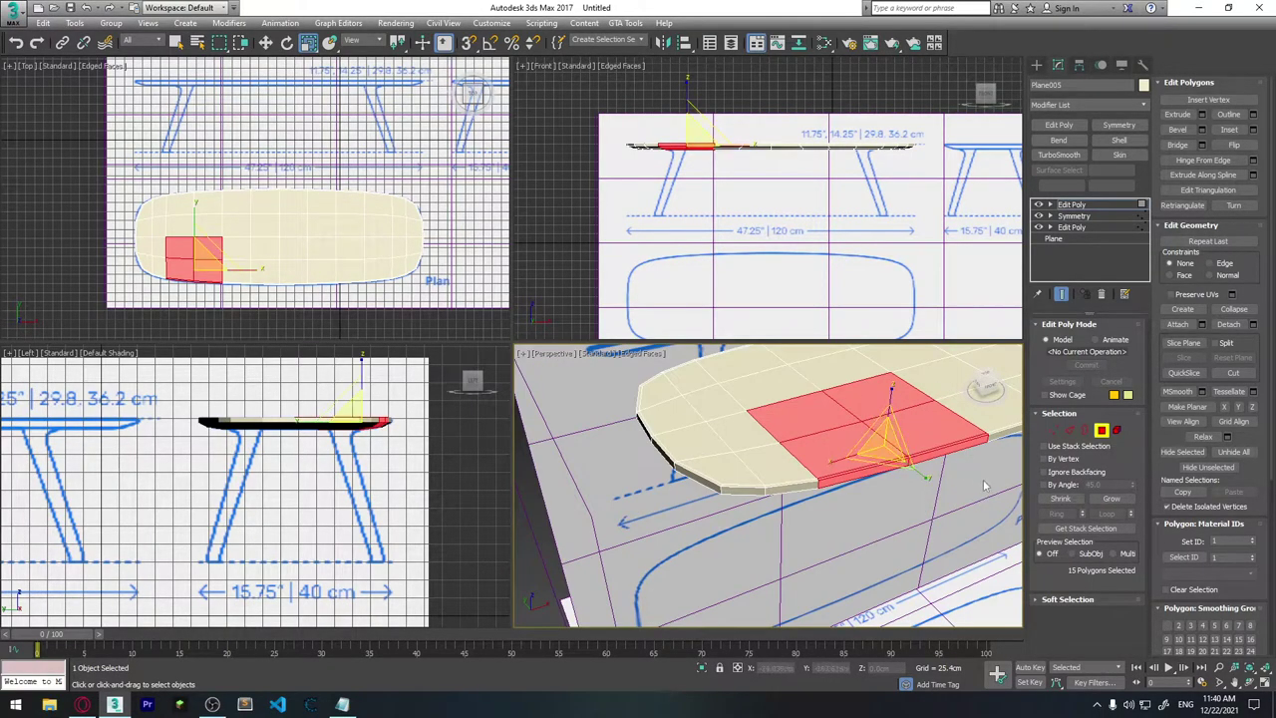
Step: With Ignore Backfacing on, loop-select all 32 rim polygons from one face and its neighbour
click(1063, 476)
click(818, 429)
mouse_move(897, 449)
alt+middle_down()
mouse_move(802, 419)
mouse_move(813, 454)
alt+middle_up()
click(743, 431)
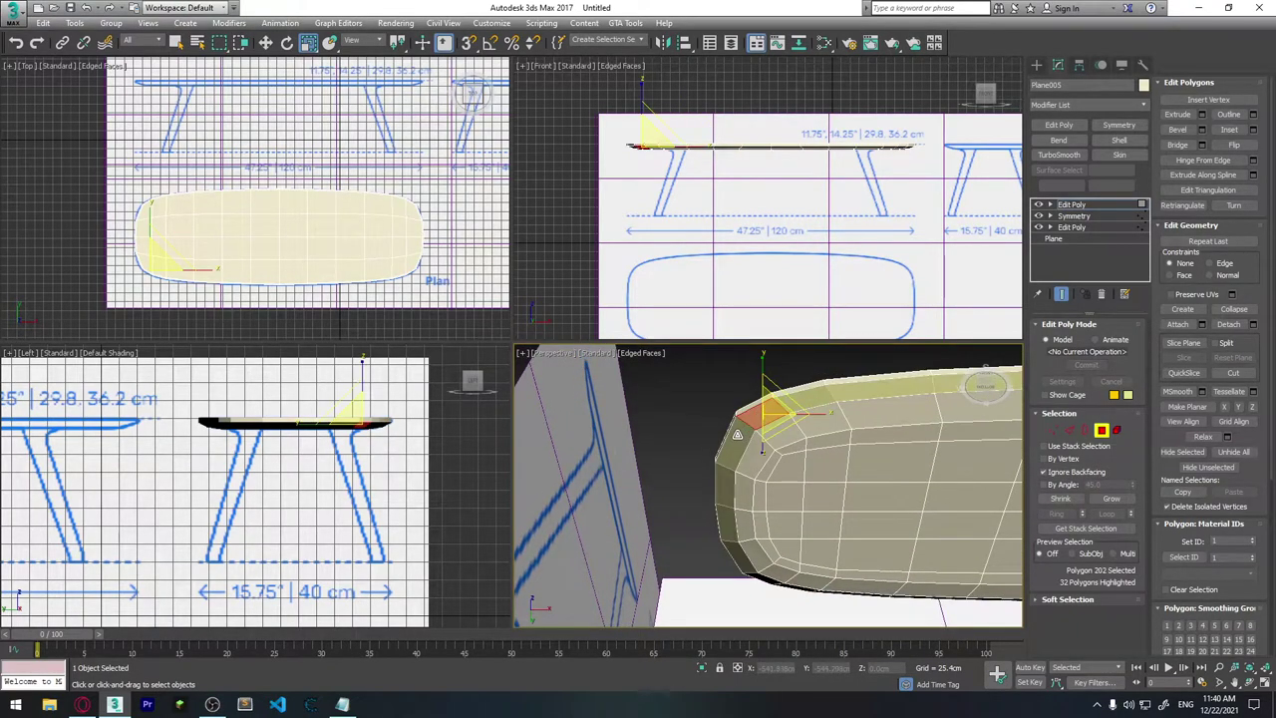
shift+click(737, 435)
alt+middle_drag(737, 435, 1159, 457)
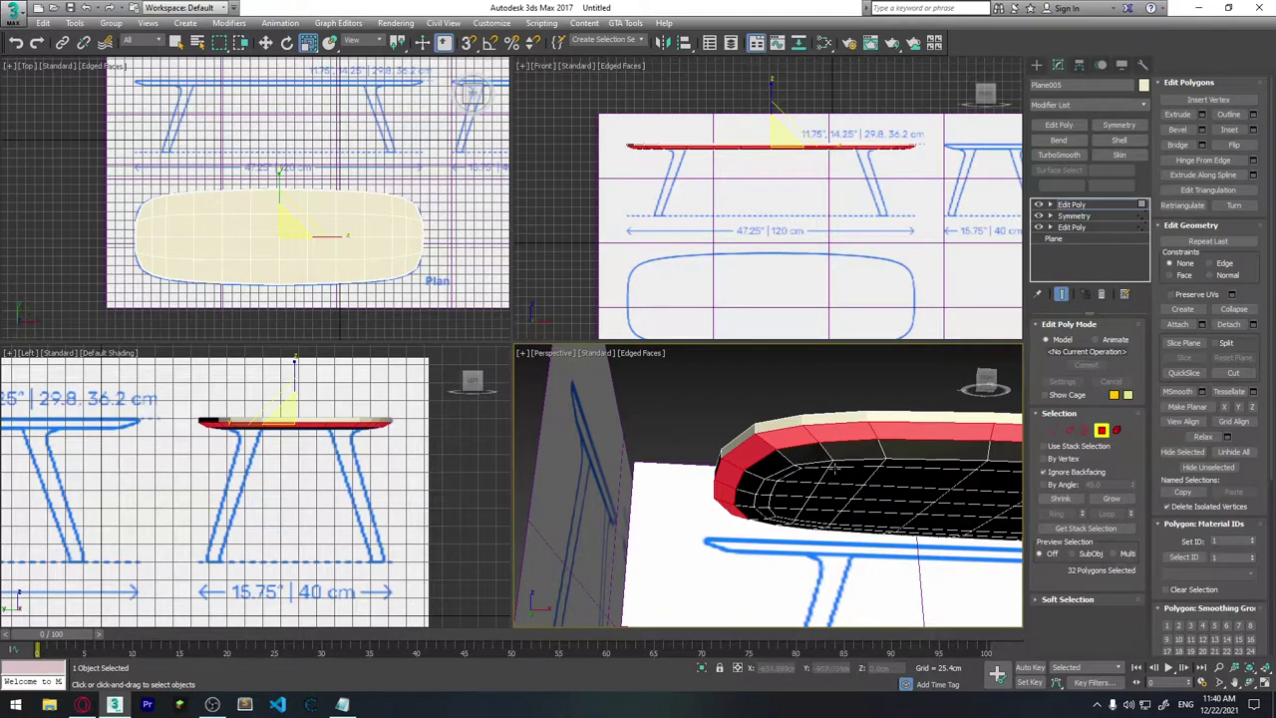
Step: Convert the 32 rim polygons into their crossing edge ring
ctrl+click(1070, 432)
mouse_move(734, 469)
alt+middle_down()
mouse_move(801, 431)
mouse_move(855, 456)
mouse_move(815, 476)
alt+middle_up()
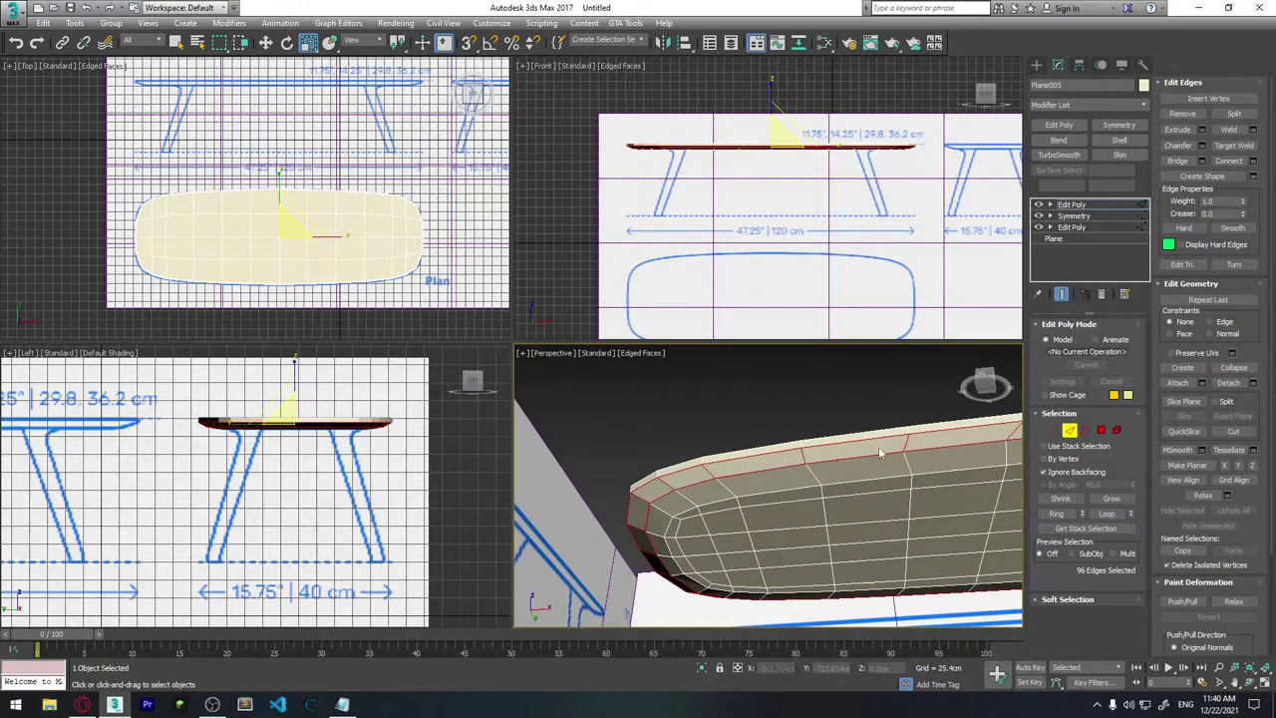
mouse_move(661, 512)
alt+middle_down()
mouse_move(741, 485)
mouse_move(755, 509)
alt+middle_up()
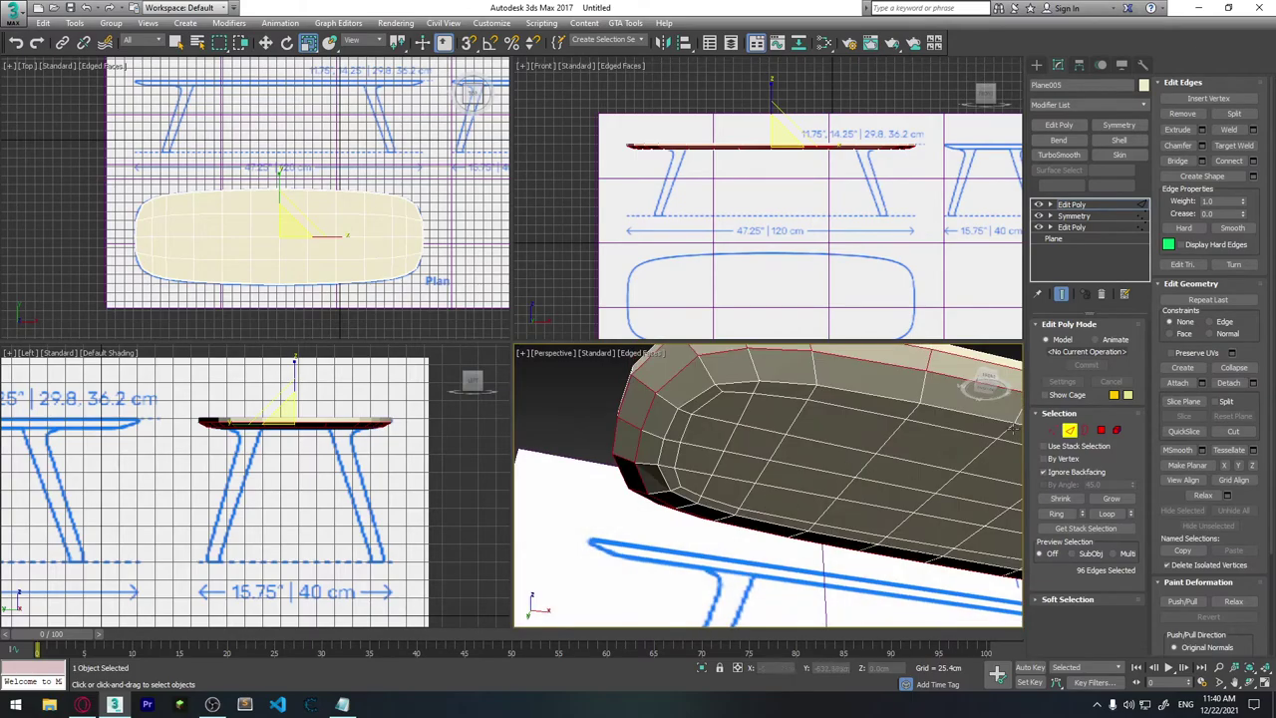
key(ctrl+z)
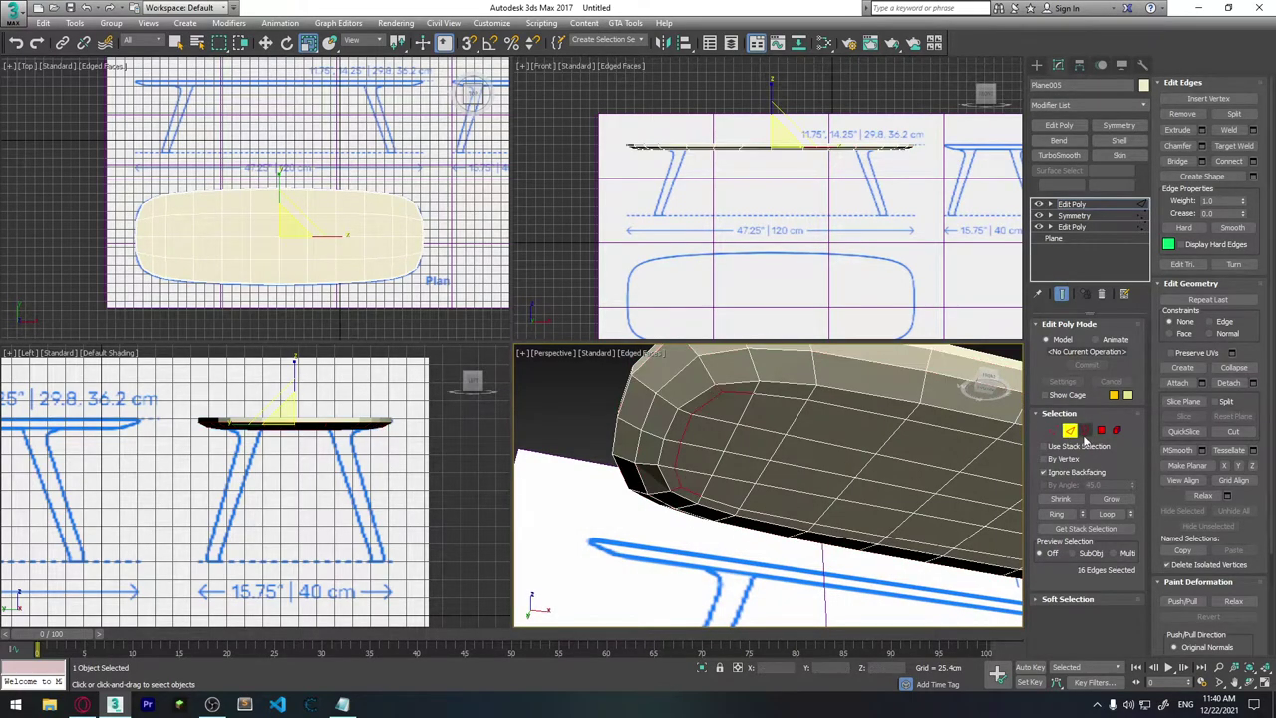
ctrl+click(1101, 433)
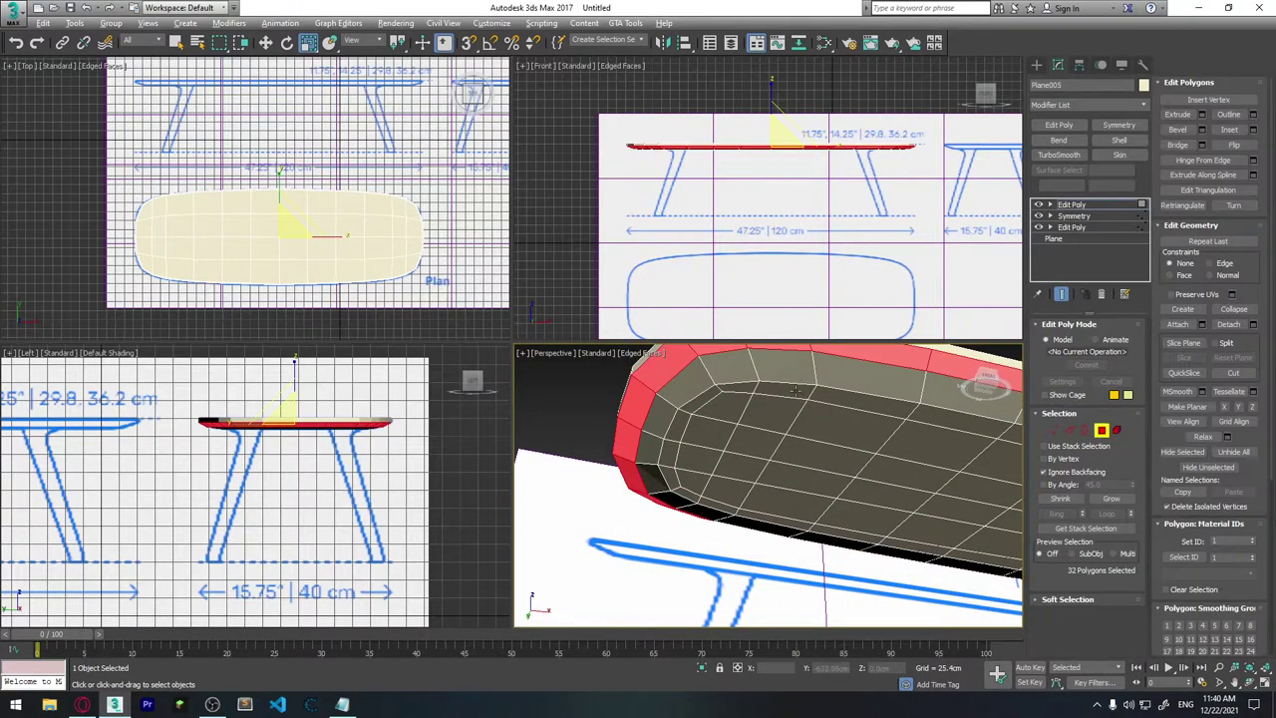
mouse_move(768, 429)
alt+middle_down()
mouse_move(795, 399)
mouse_move(799, 423)
alt+middle_up()
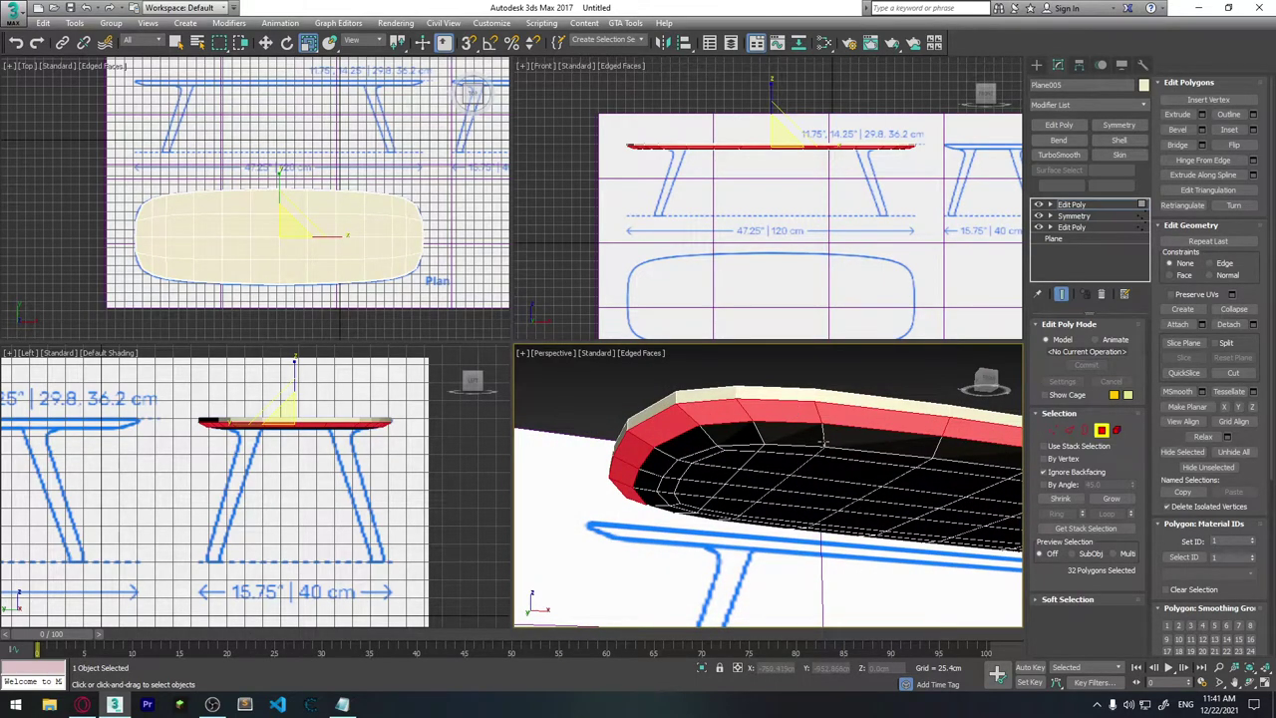
ctrl+shift+click(1069, 430)
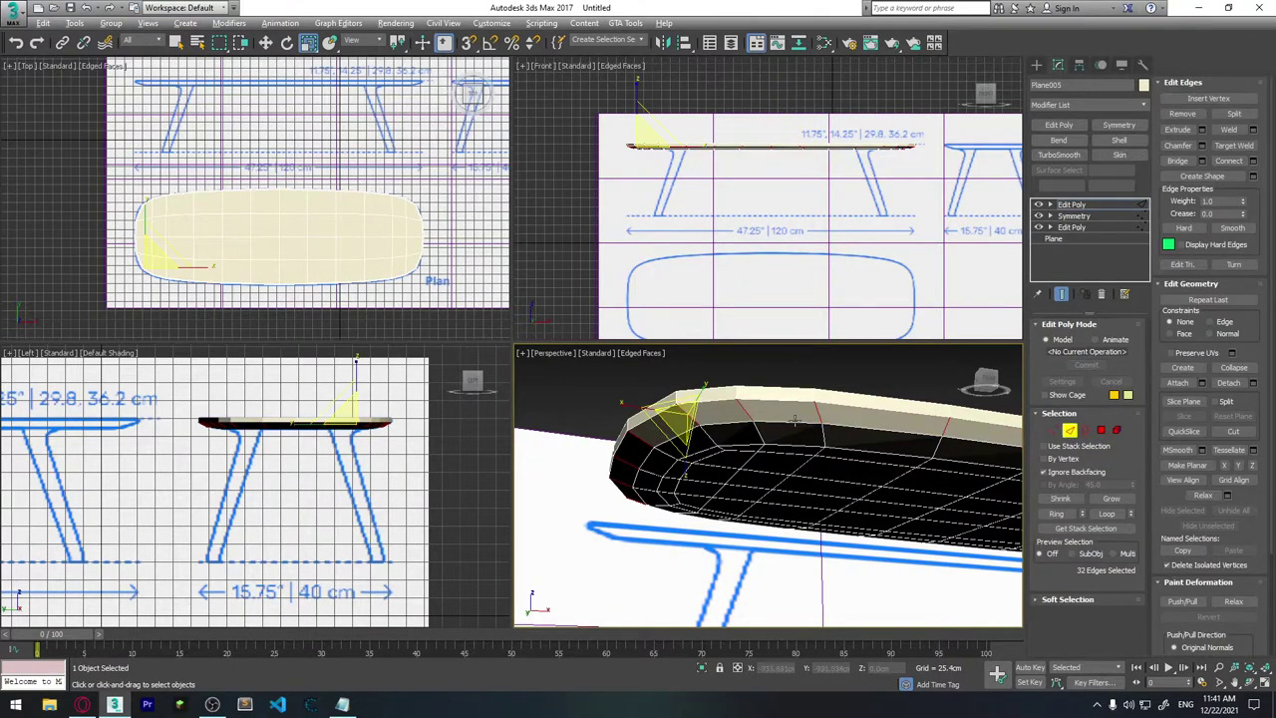
alt+middle_drag(795, 421, 809, 421)
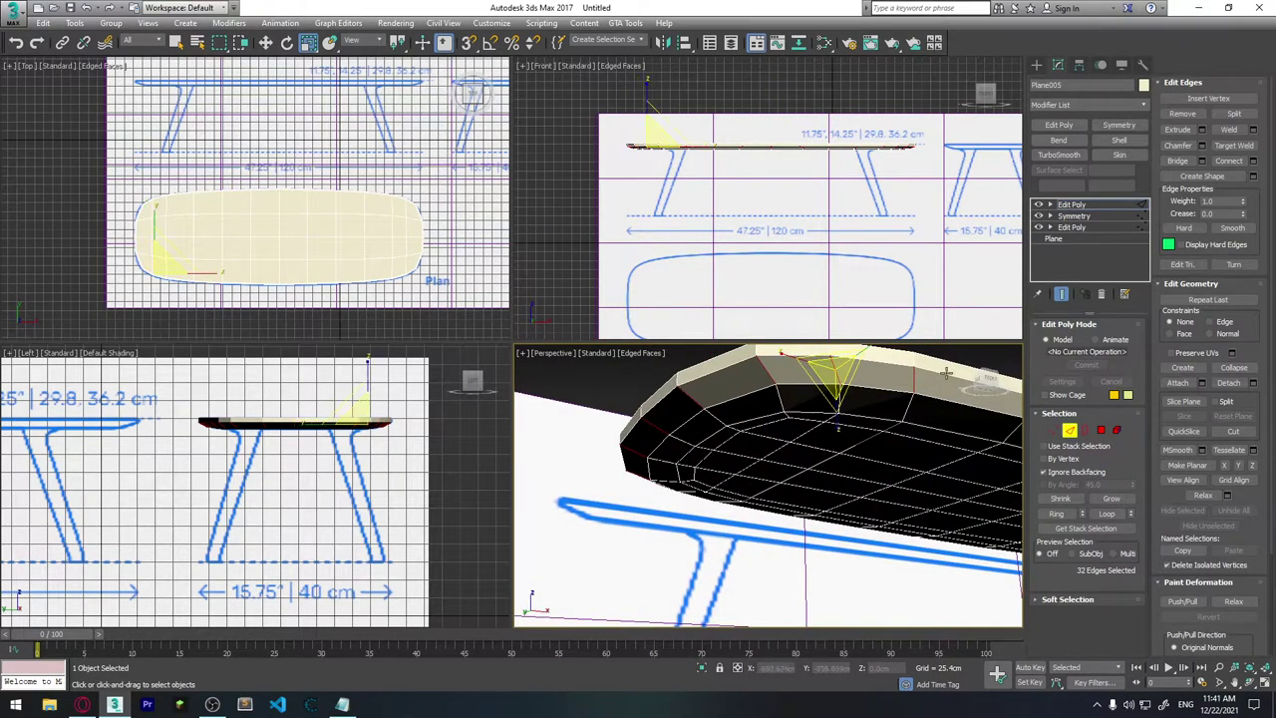
click(669, 421)
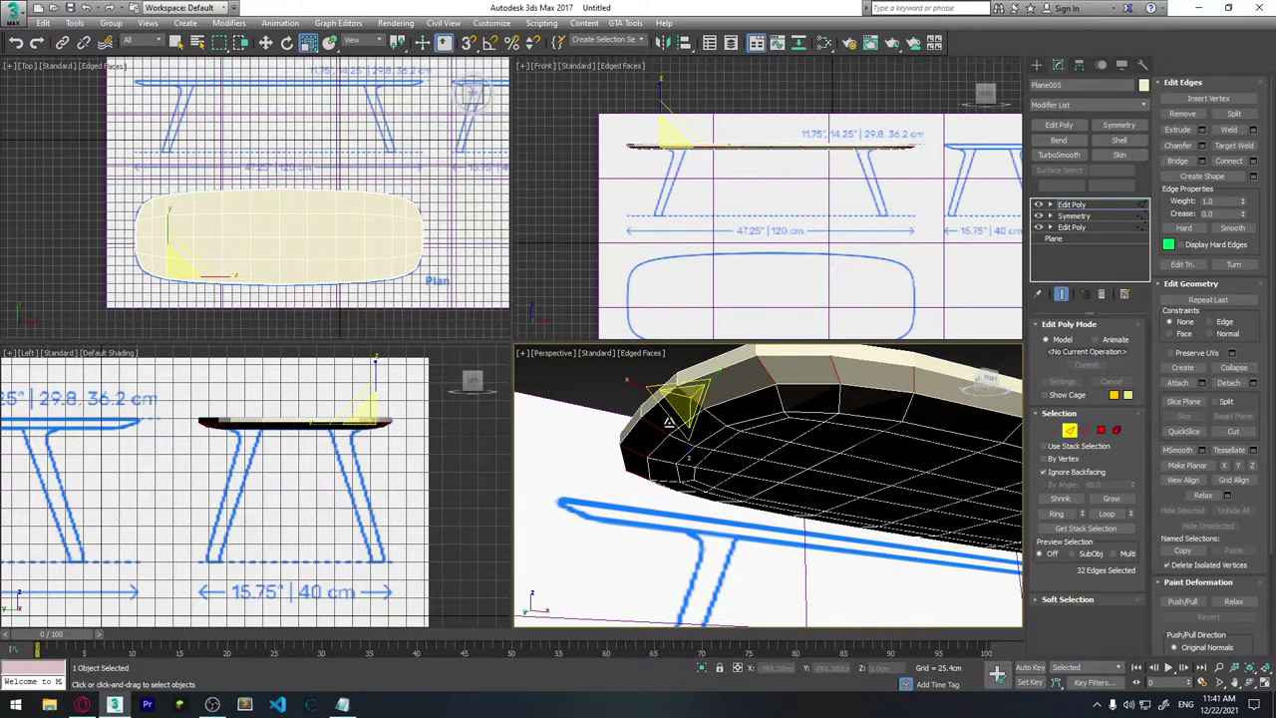
click(766, 391)
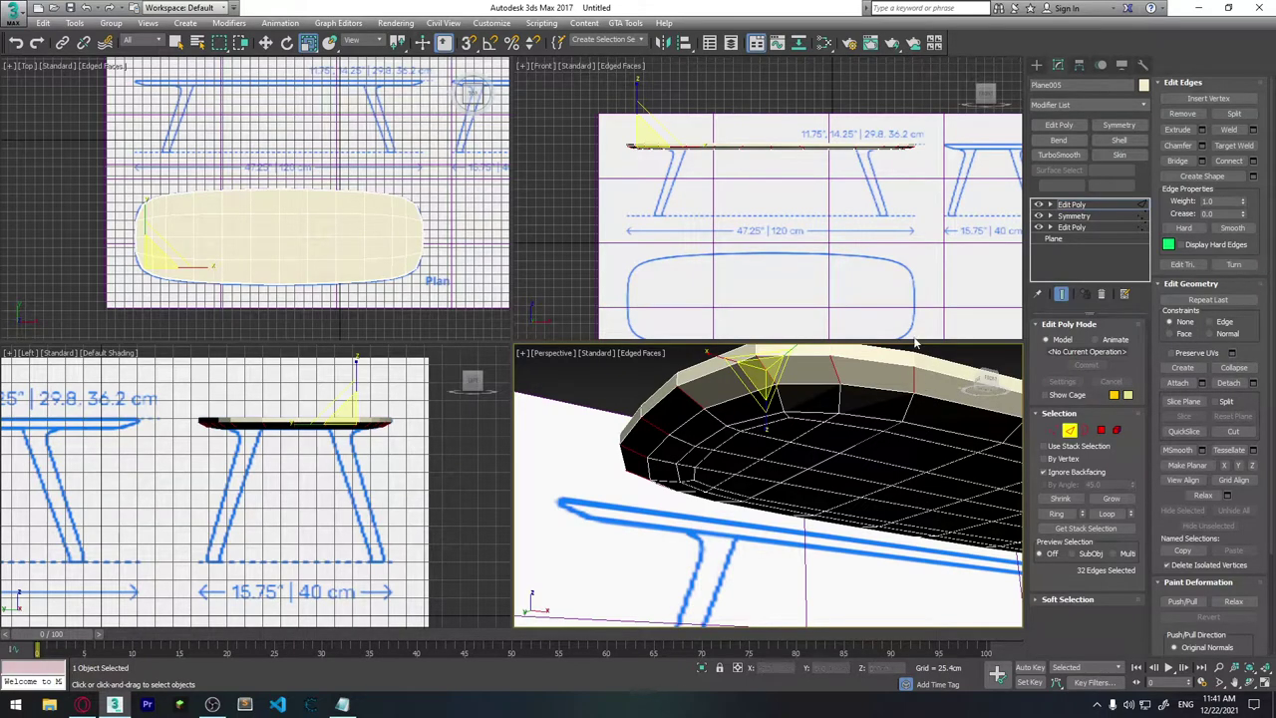
key(ctrl+z)
Step: Connect the rim edges with one loop slid negatively toward one edge, then exit Edge mode
click(1256, 160)
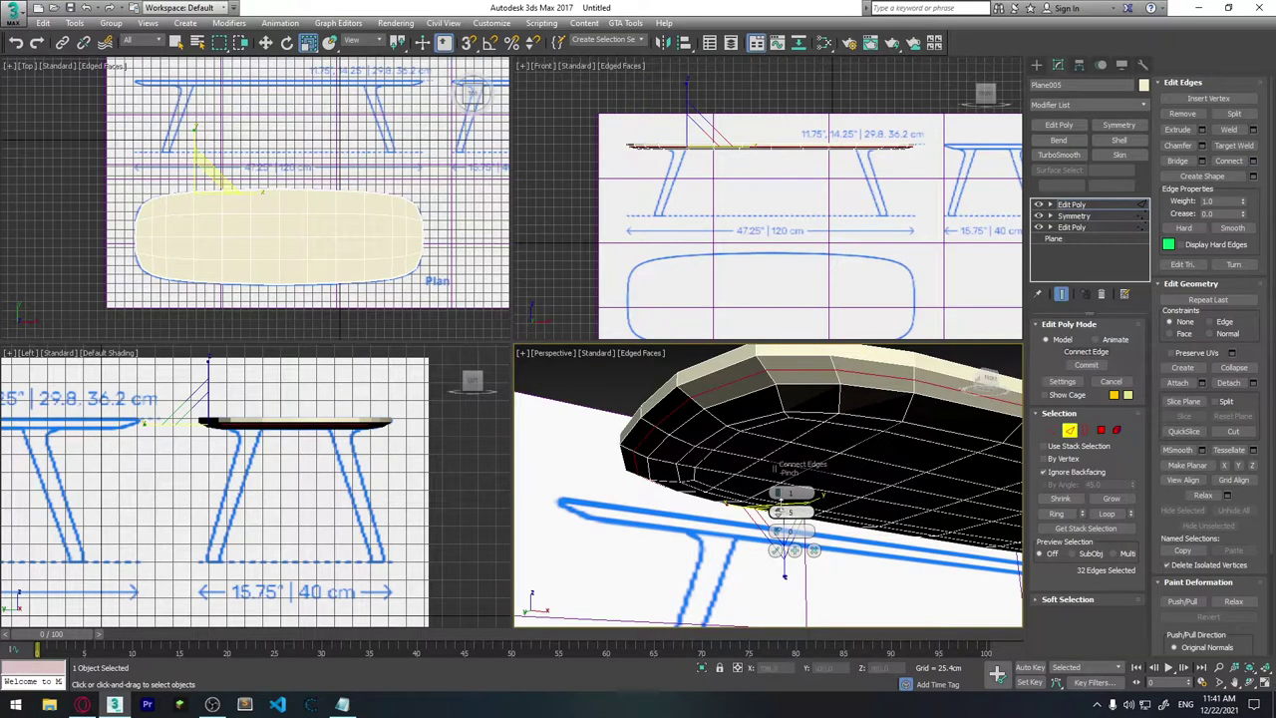
drag(785, 576, 786, 711)
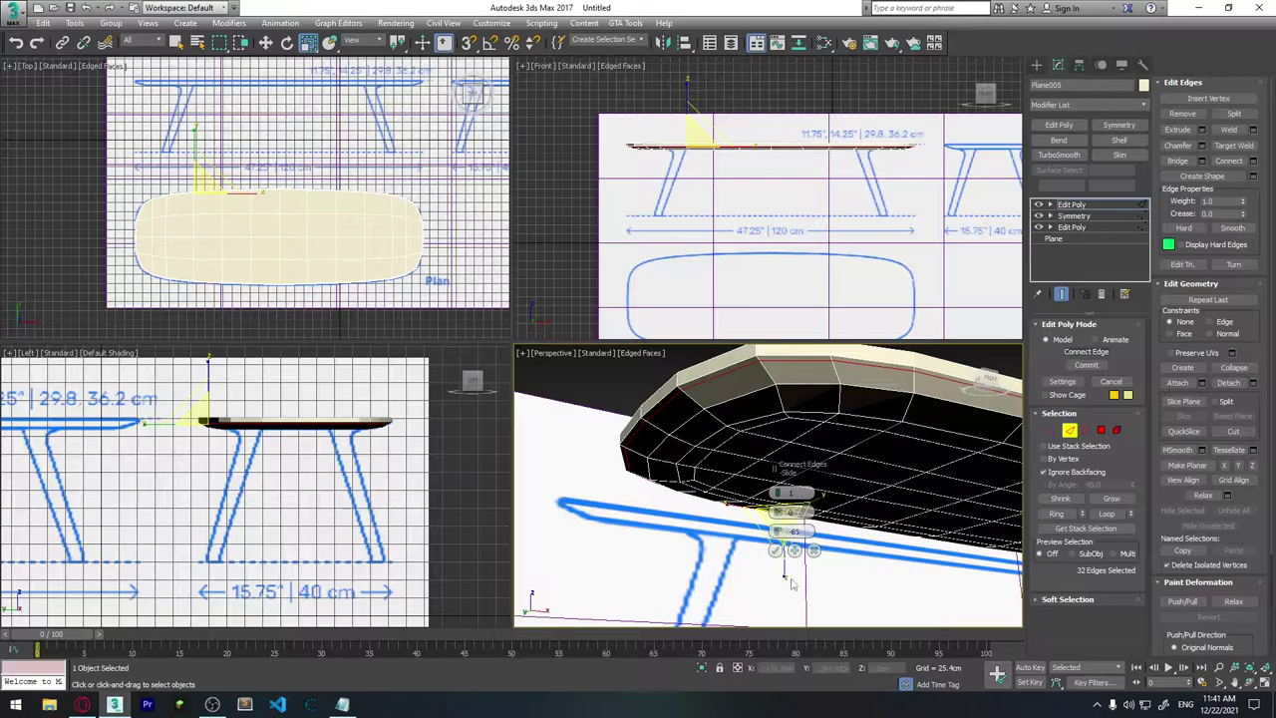
click(777, 551)
mouse_move(826, 442)
alt+middle_down()
mouse_move(841, 440)
mouse_move(817, 485)
alt+middle_up()
click(1070, 430)
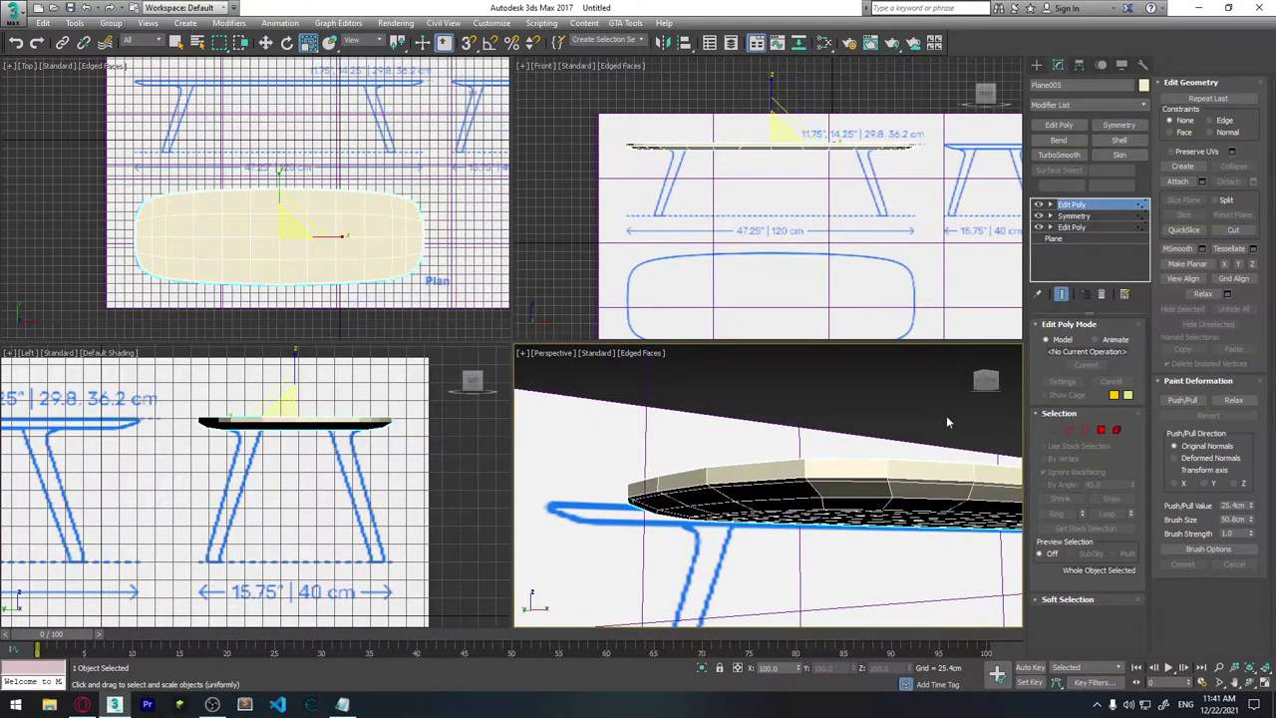
Step: Reselect only the rim polygons and convert them to their crossing edges
click(1101, 430)
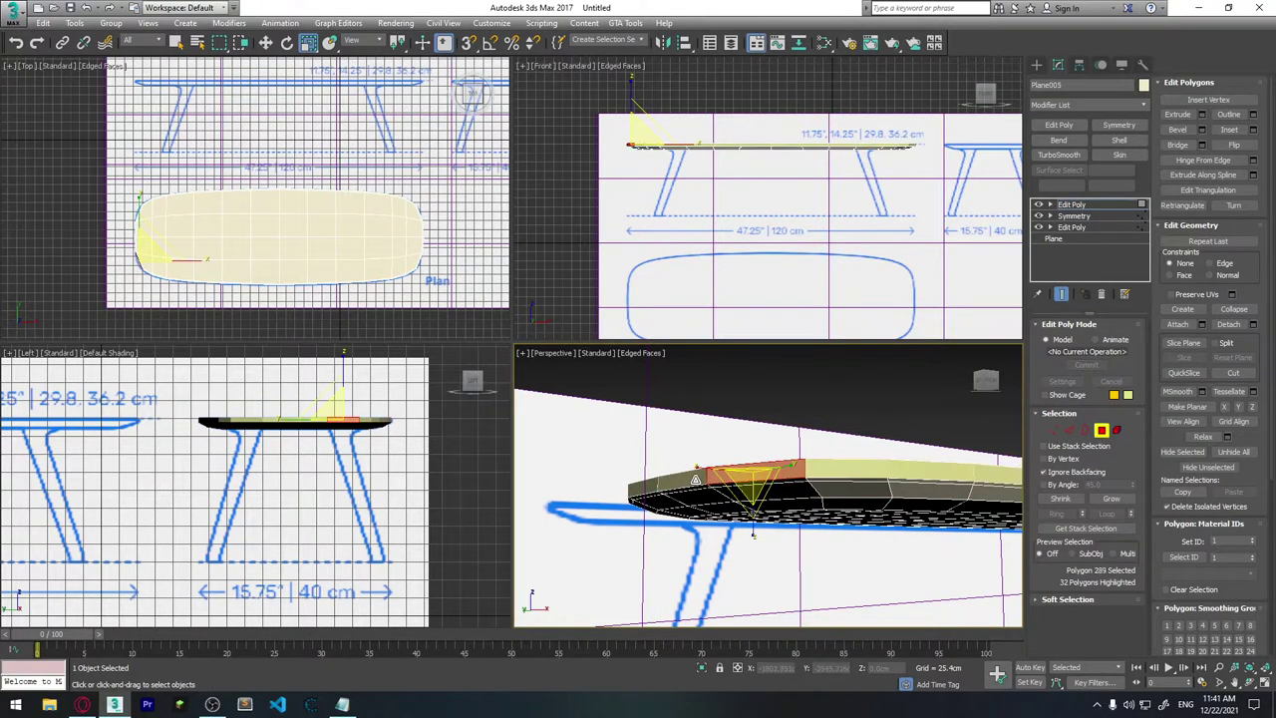
click(697, 480)
mouse_move(697, 480)
alt+middle_down()
mouse_move(884, 478)
mouse_move(824, 530)
alt+middle_up()
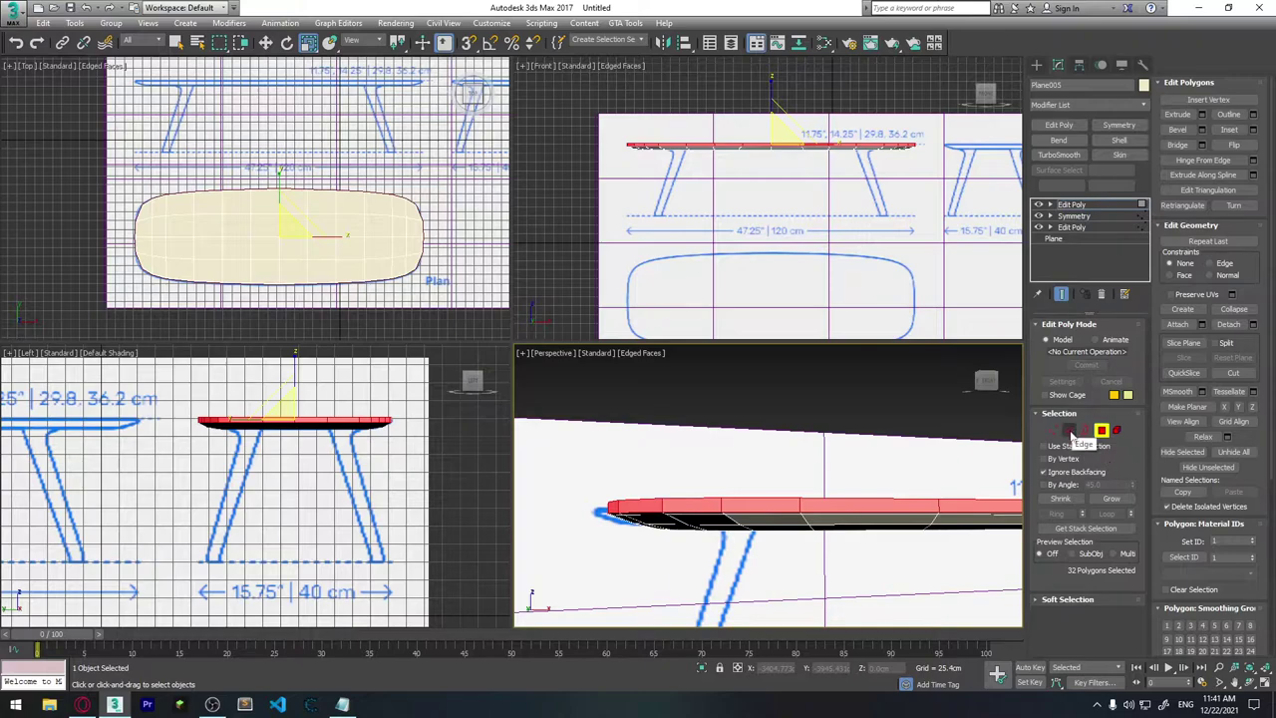
click(1070, 430)
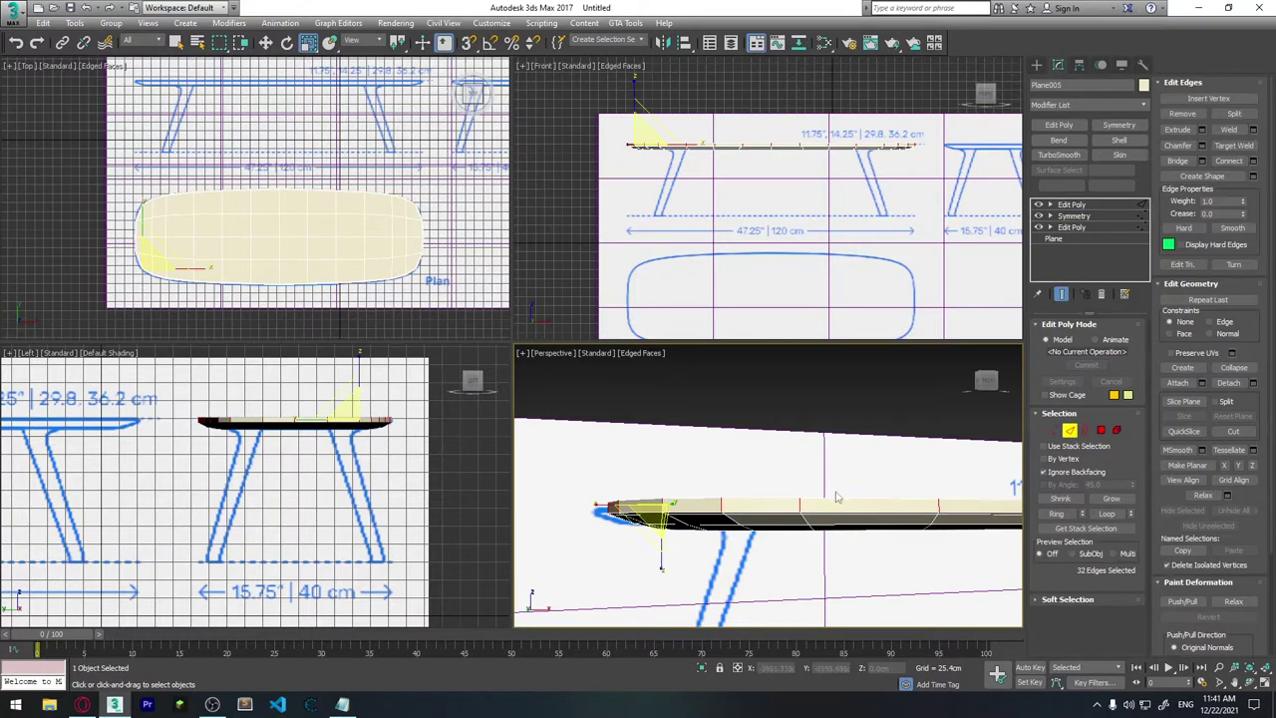
Step: Connect the rim edges with 2 segments at pinch 76, then select the tabletop's top faces
click(1253, 161)
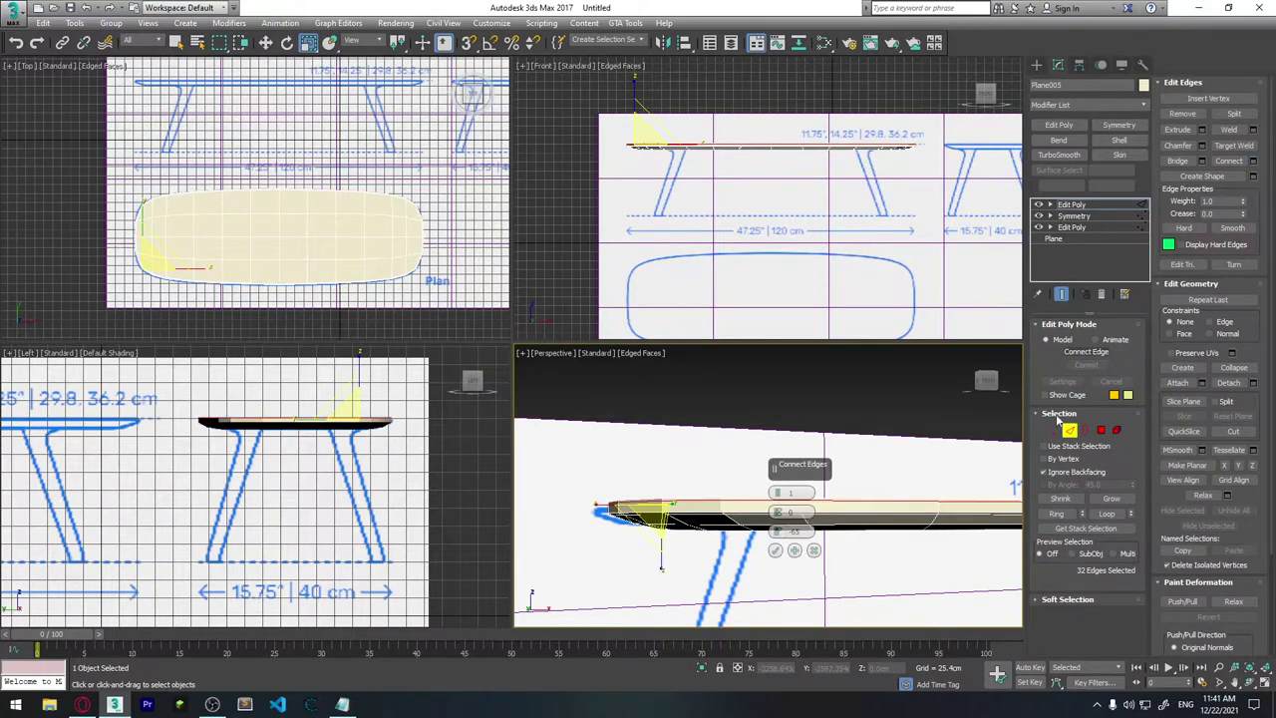
right_click(787, 531)
mouse_move(786, 499)
mouse_down()
mouse_move(777, 520)
mouse_move(782, 325)
mouse_up()
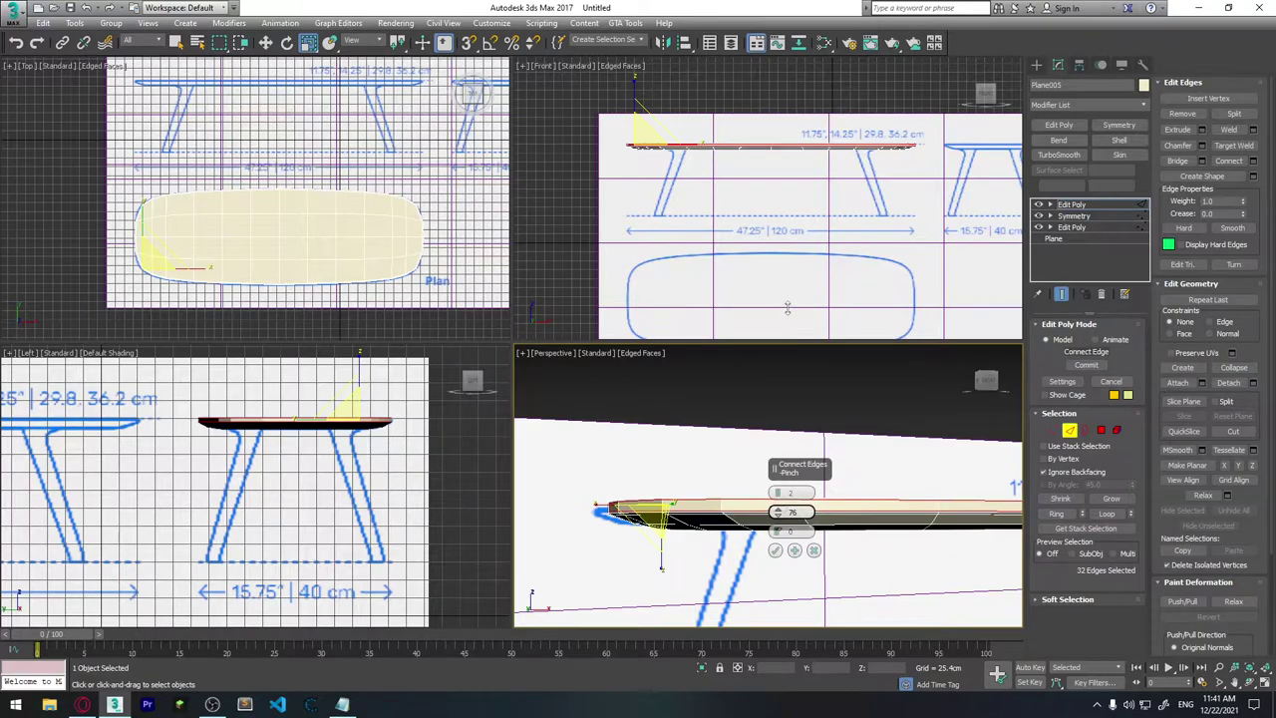
click(775, 551)
click(776, 416)
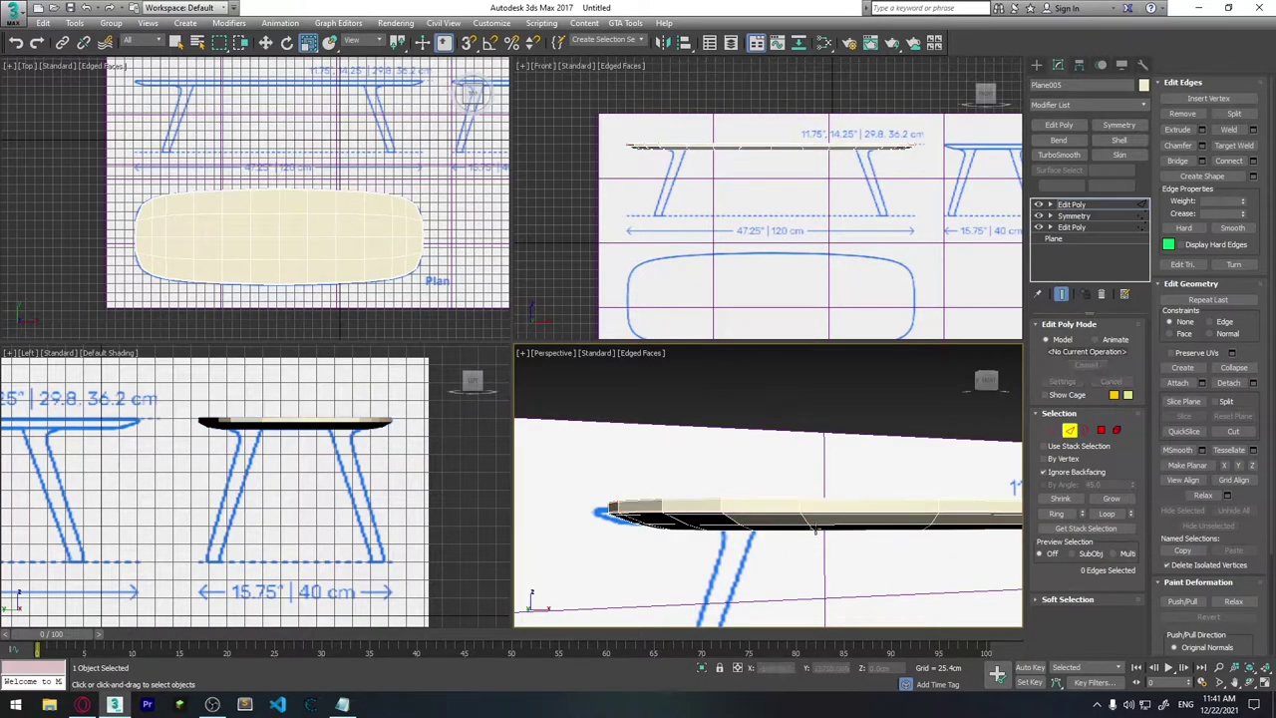
alt+middle_drag(776, 416, 822, 533)
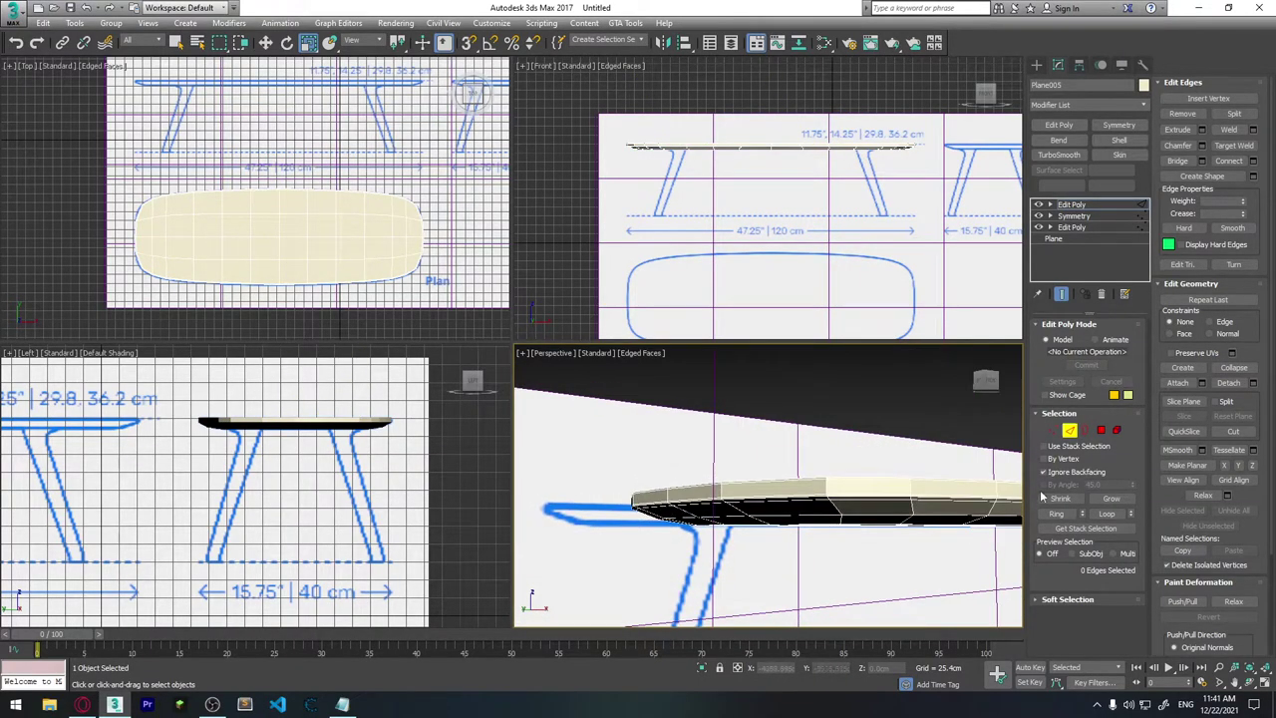
click(1101, 429)
click(872, 496)
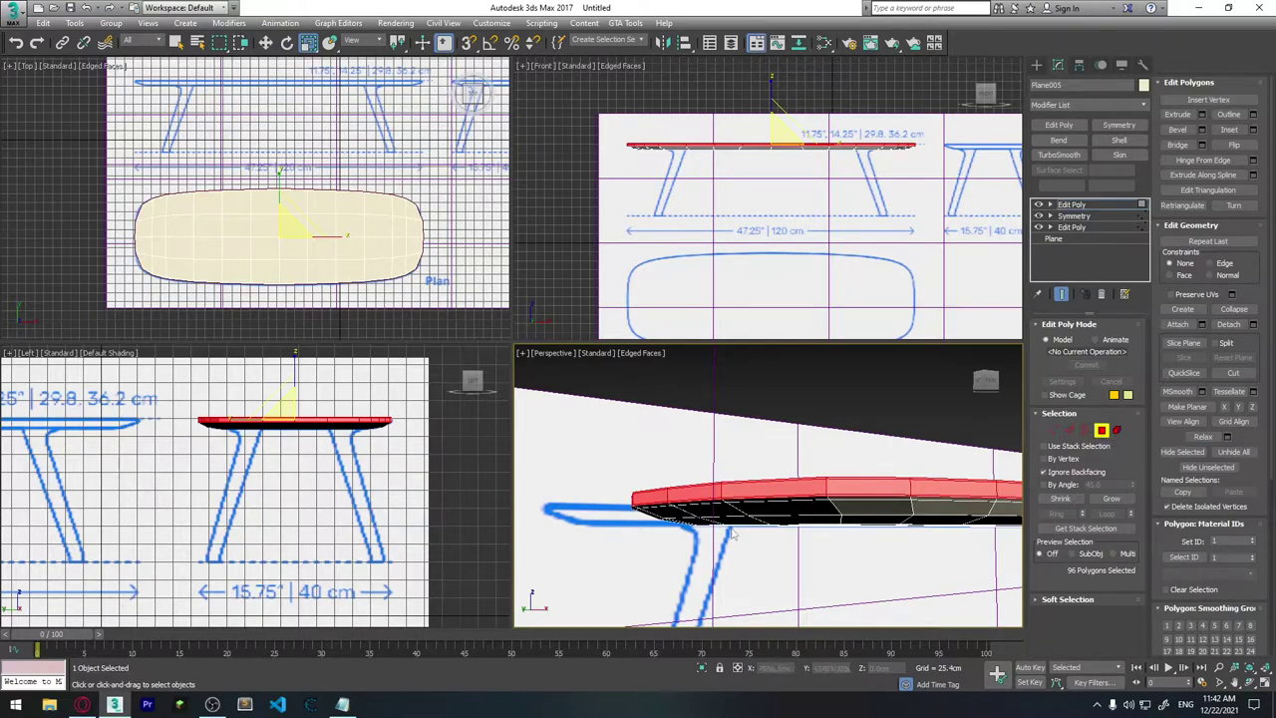
alt+middle_drag(855, 496, 794, 461)
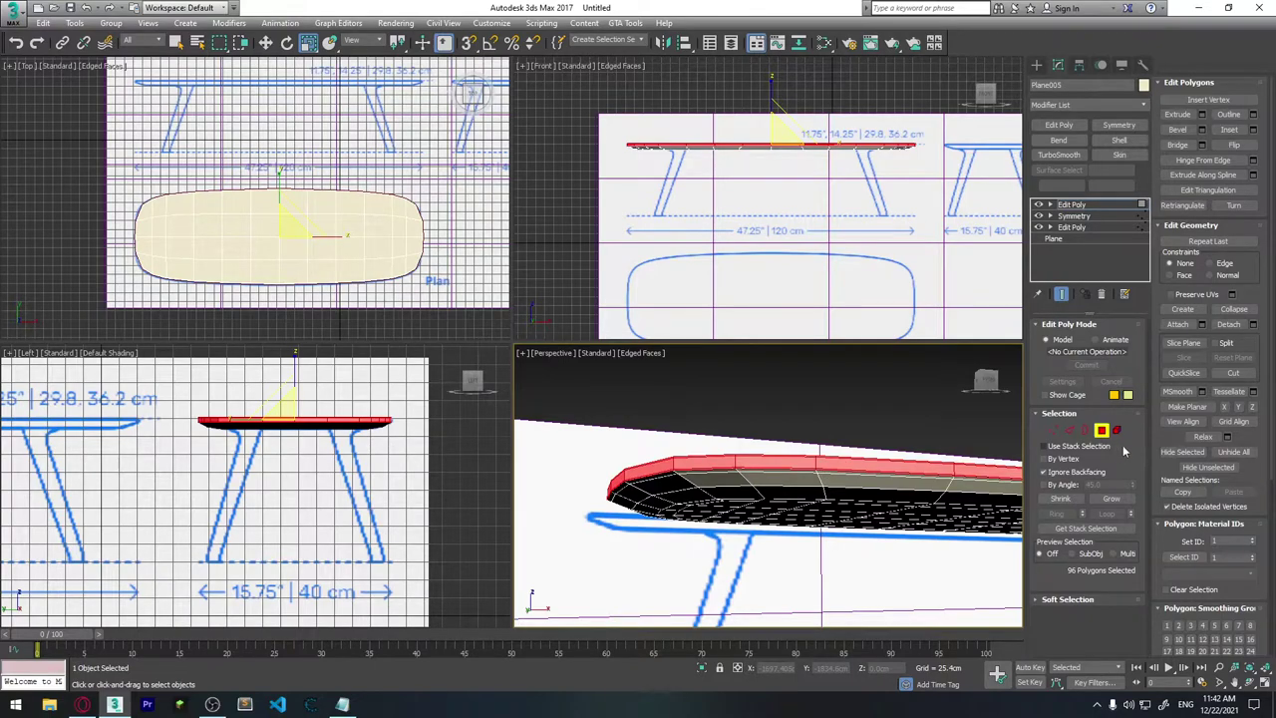
click(1070, 429)
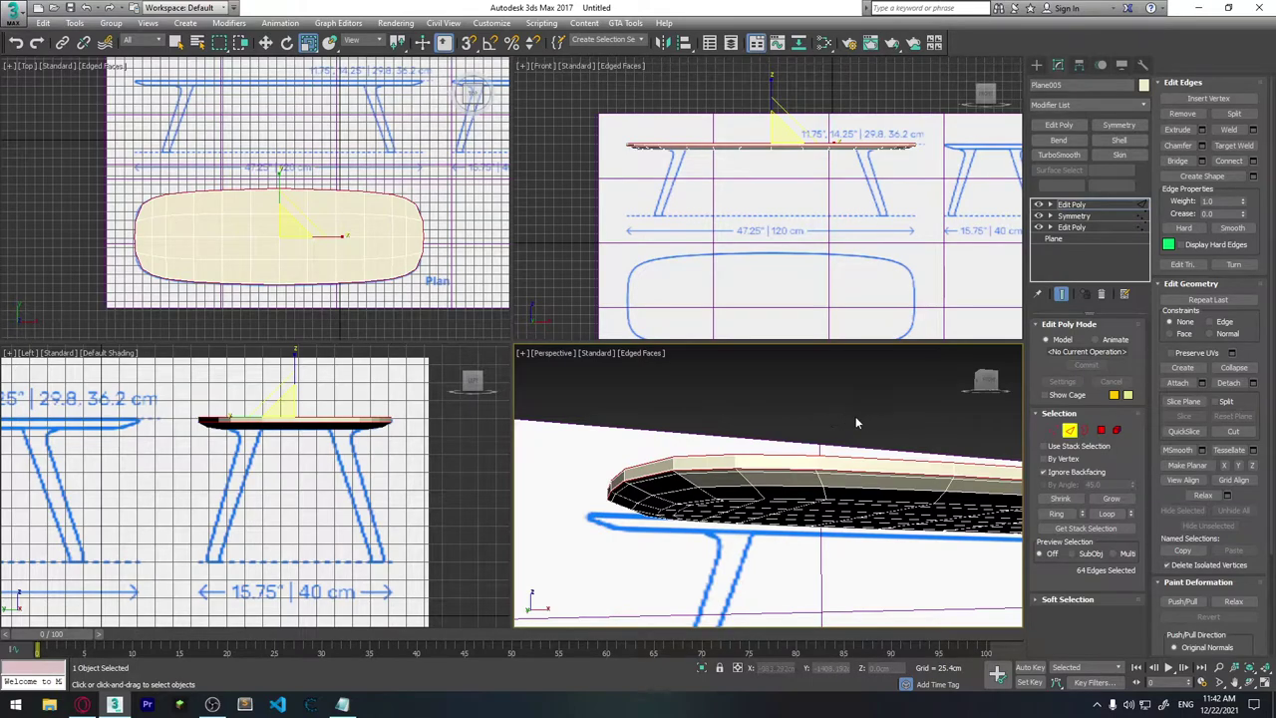
click(1100, 431)
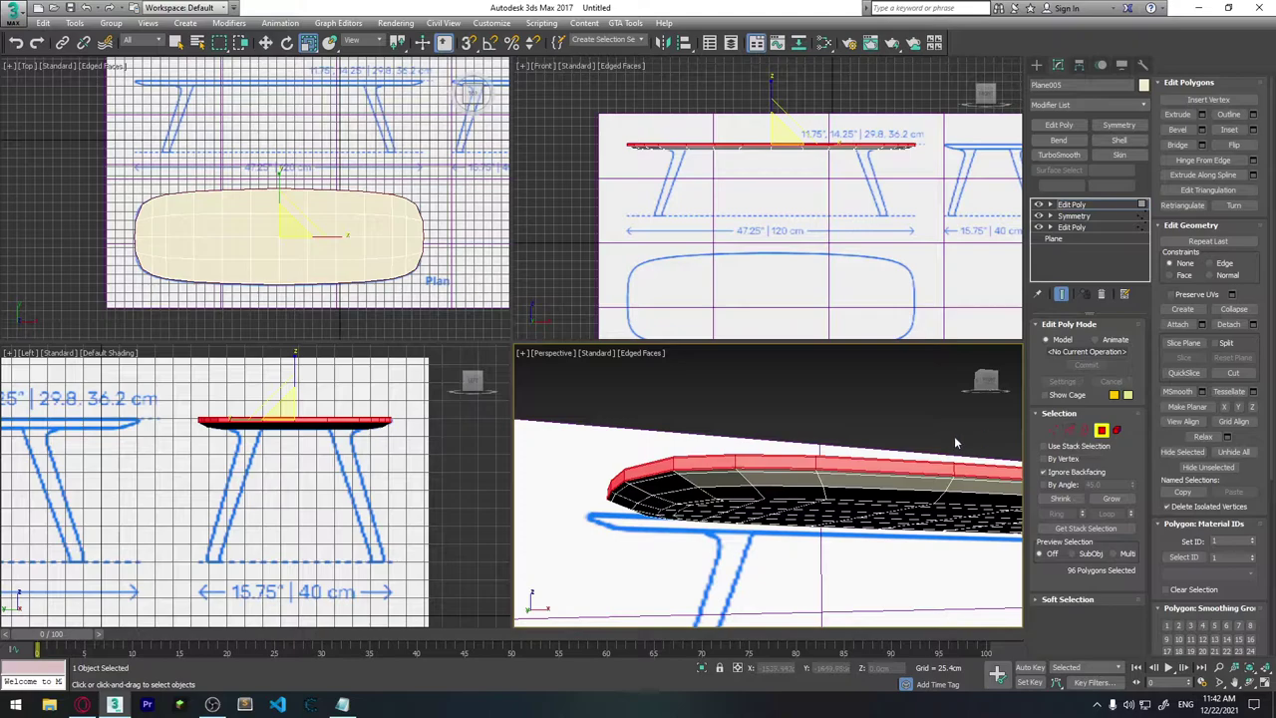
click(1068, 430)
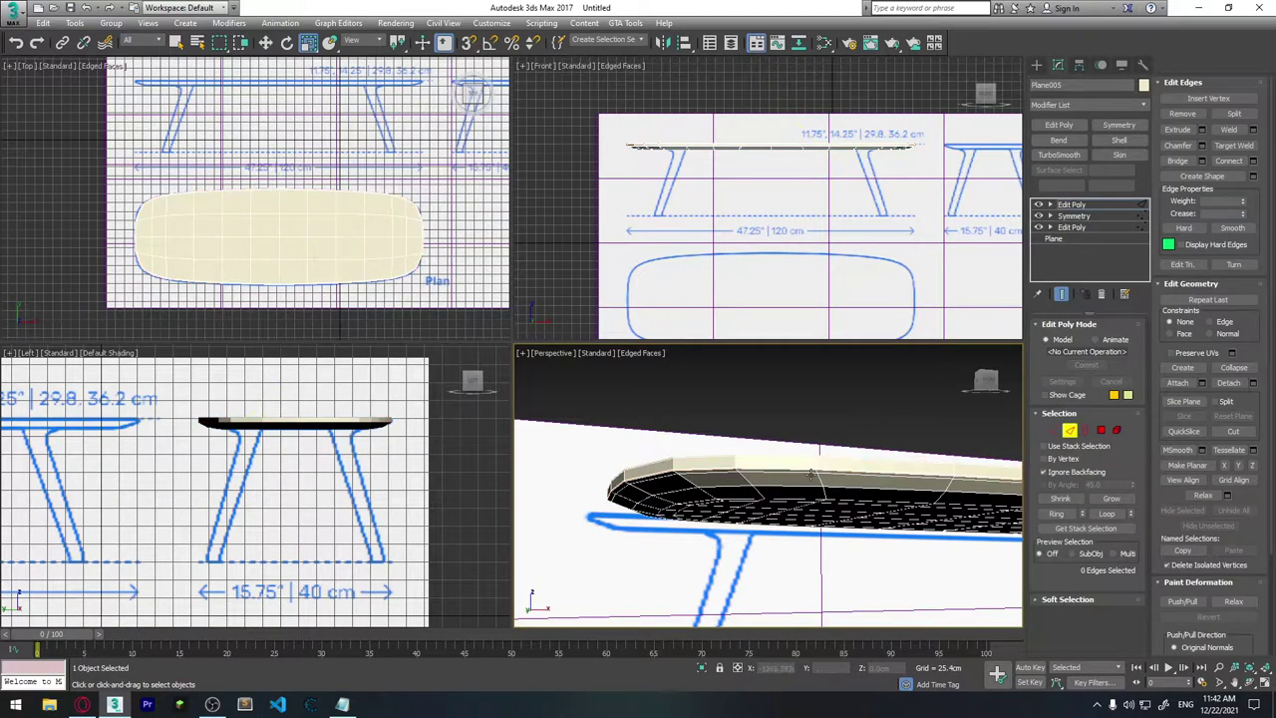
click(735, 465)
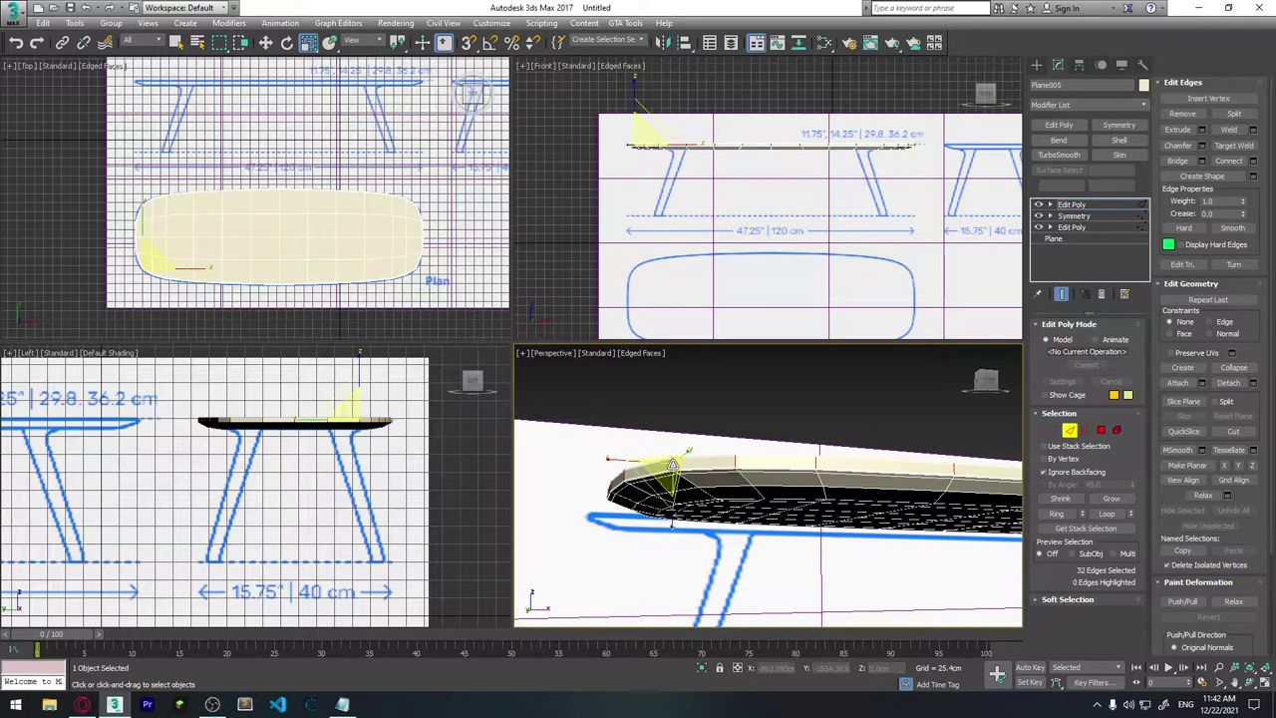
double_click(738, 448)
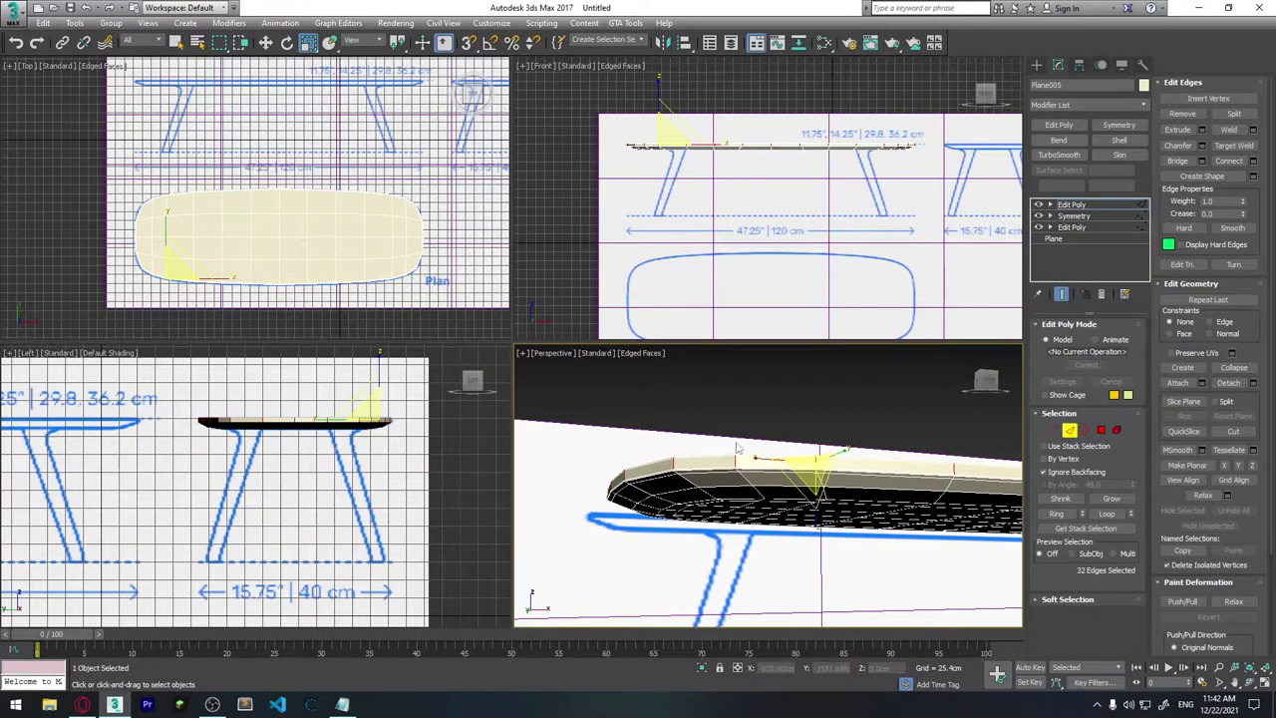
click(802, 390)
mouse_move(802, 391)
alt+middle_down()
mouse_move(864, 480)
mouse_move(892, 442)
mouse_move(864, 428)
mouse_move(954, 478)
mouse_move(984, 526)
alt+middle_up()
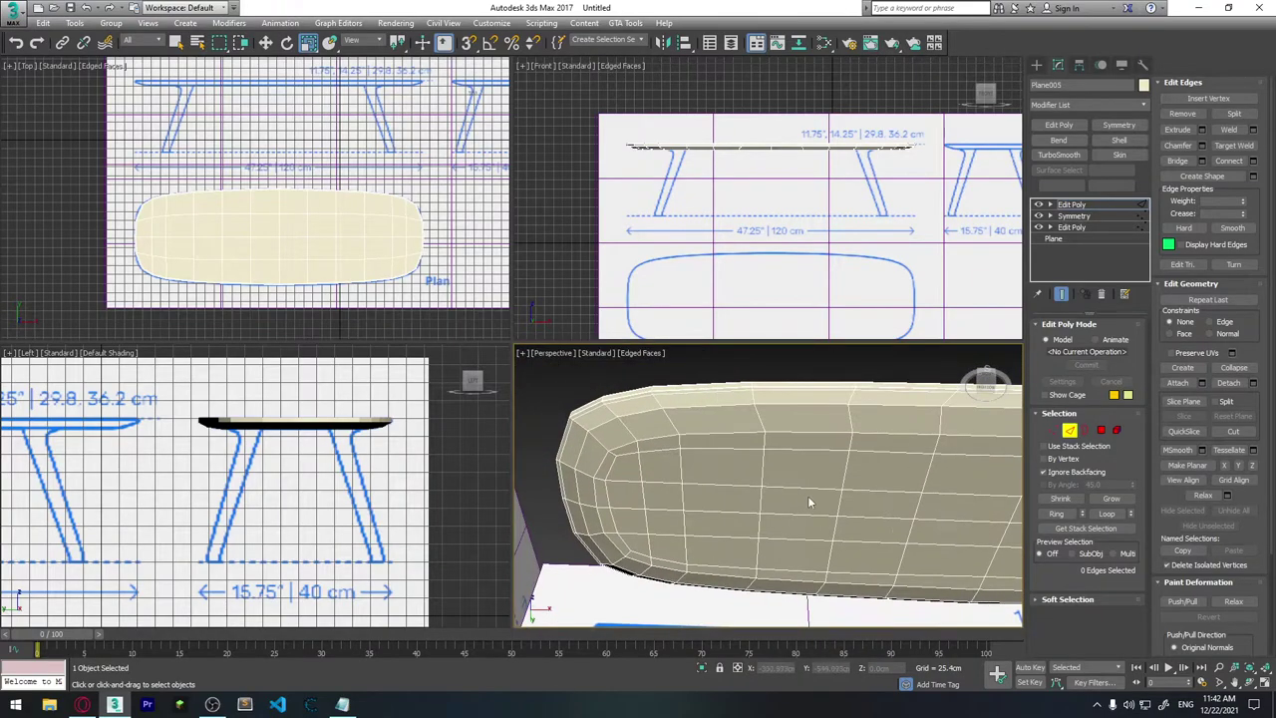
Step: Apply a TurboSmooth modifier to the oval tabletop
click(1059, 155)
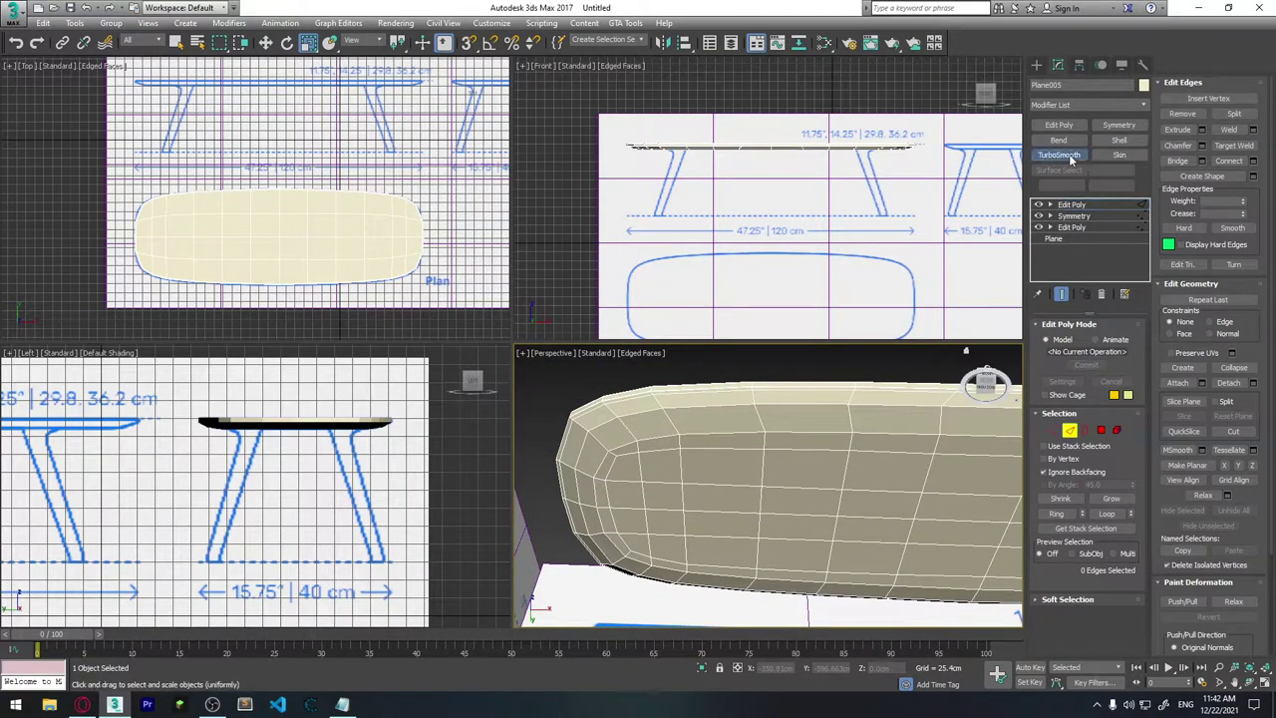
scroll(270, 246, up, 2)
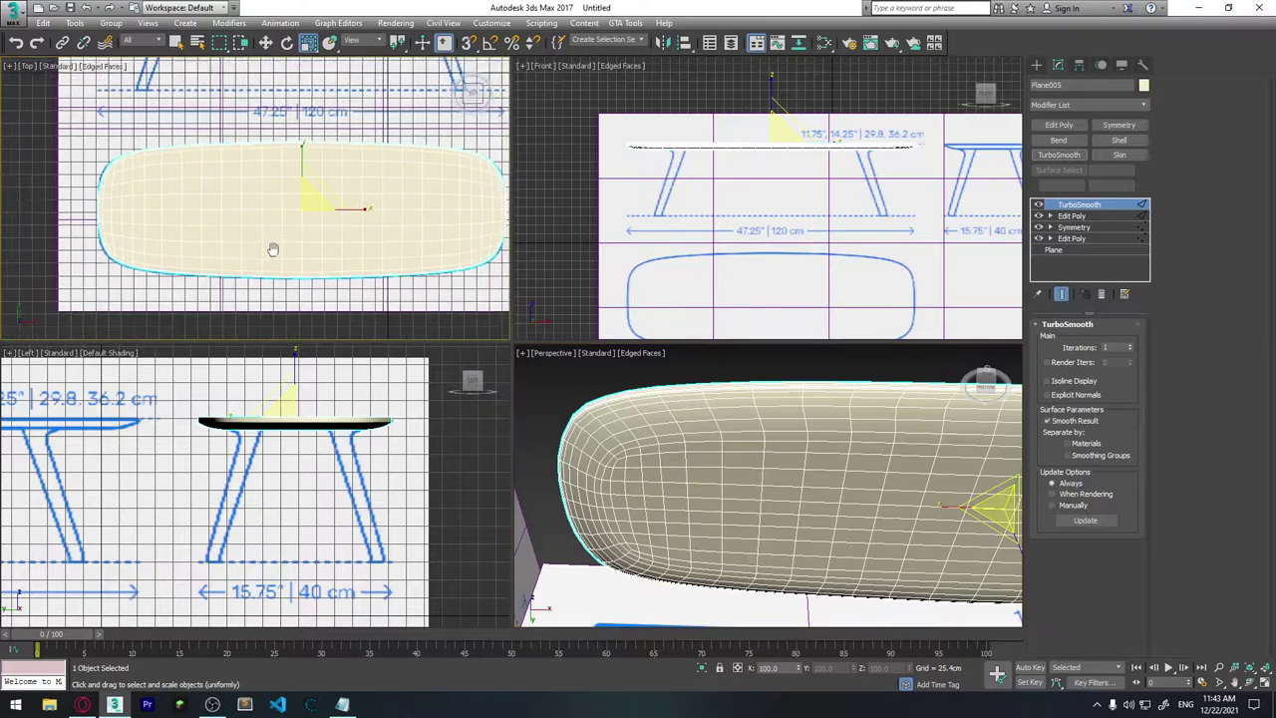
scroll(300, 249, up, 2)
scroll(354, 450, up, 2)
scroll(317, 473, up, 2)
middle_drag(317, 473, 183, 453)
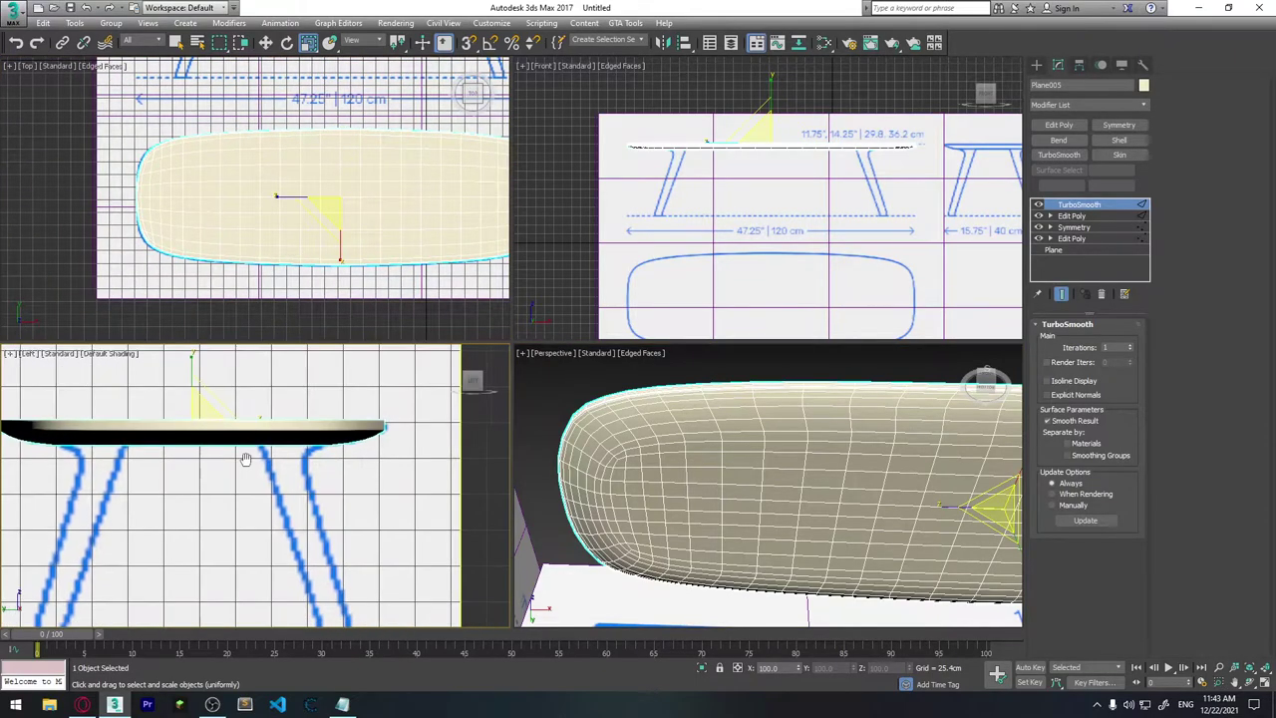
scroll(359, 214, up, 3)
scroll(361, 222, down, 3)
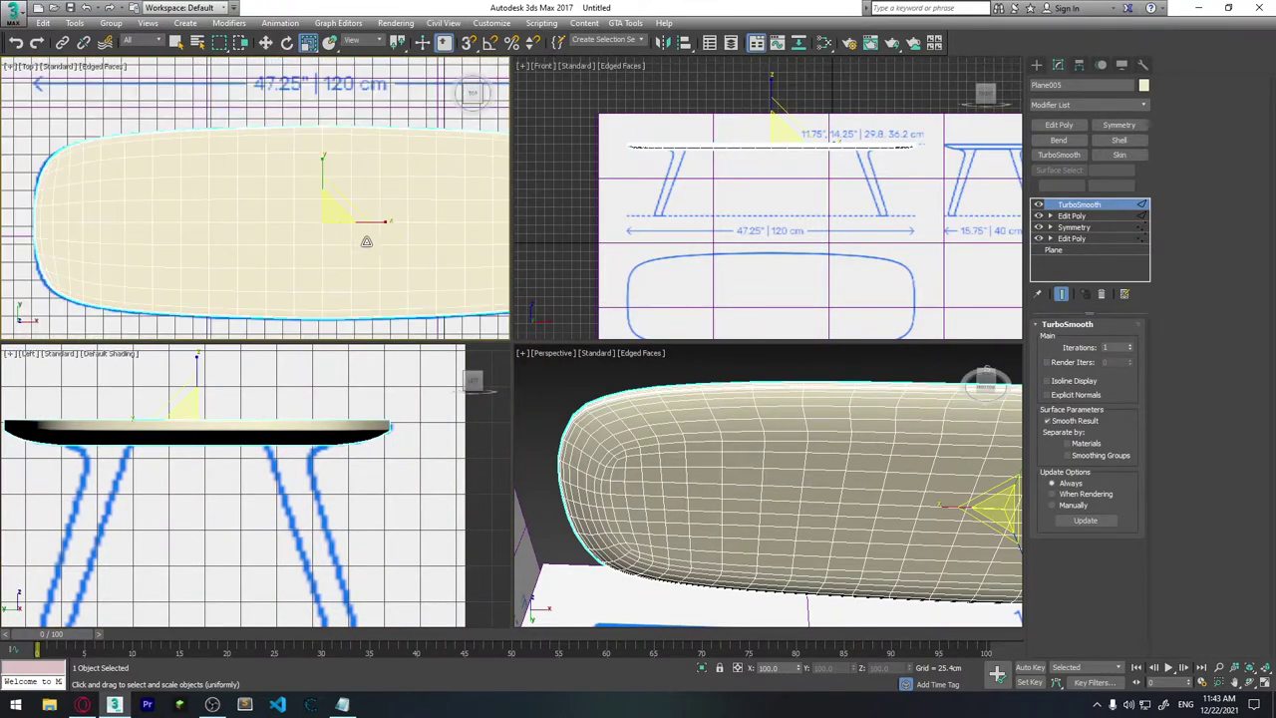
scroll(339, 247, up, 1)
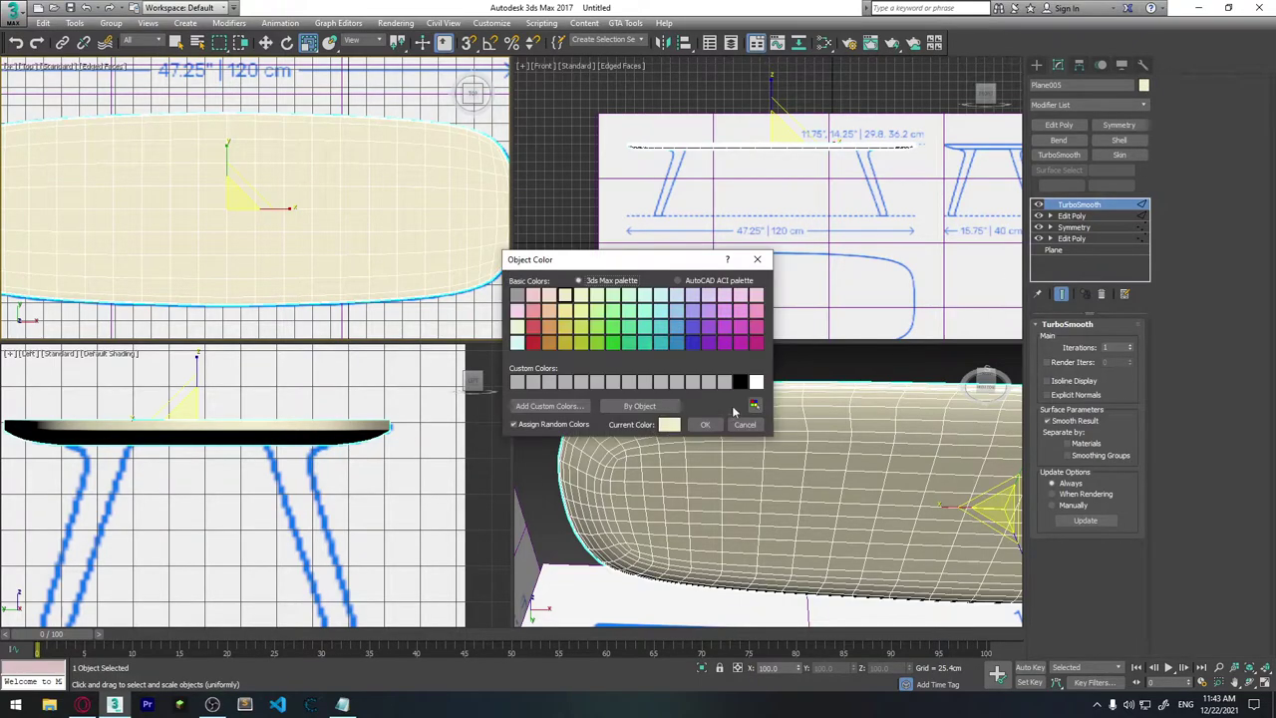
Step: Change the tabletop's object colour from cream to grey
click(709, 384)
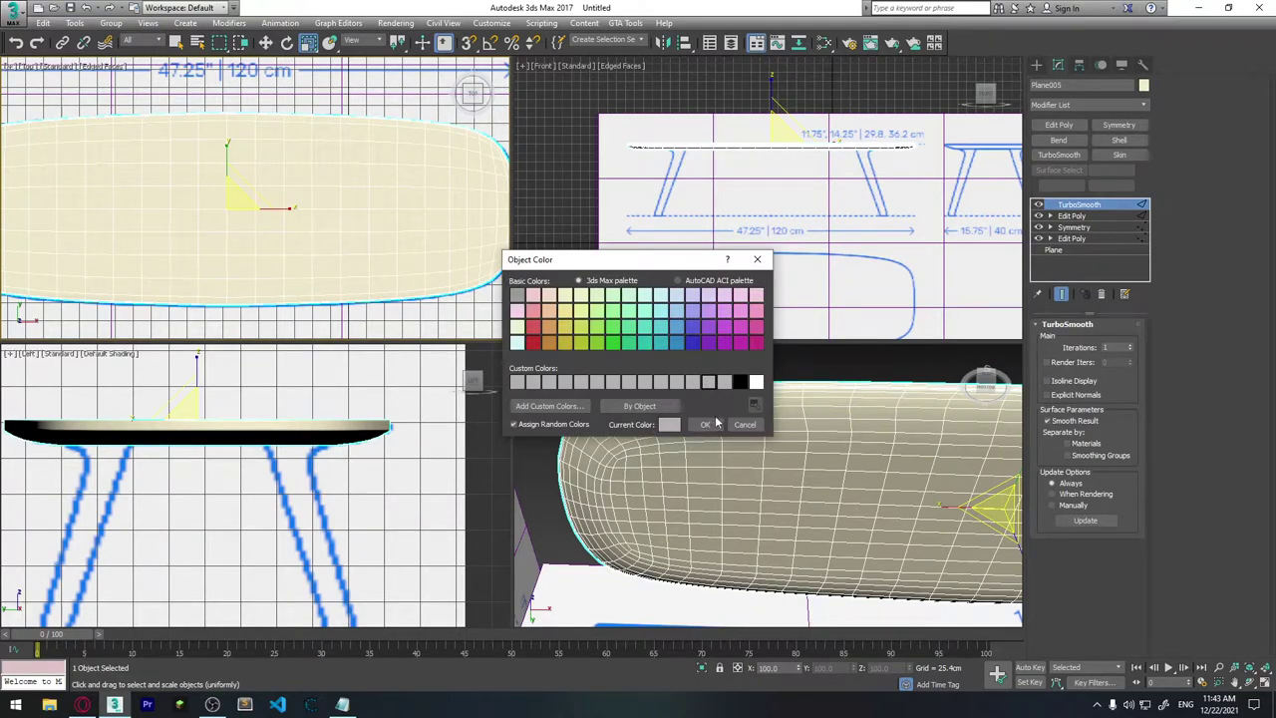
click(714, 424)
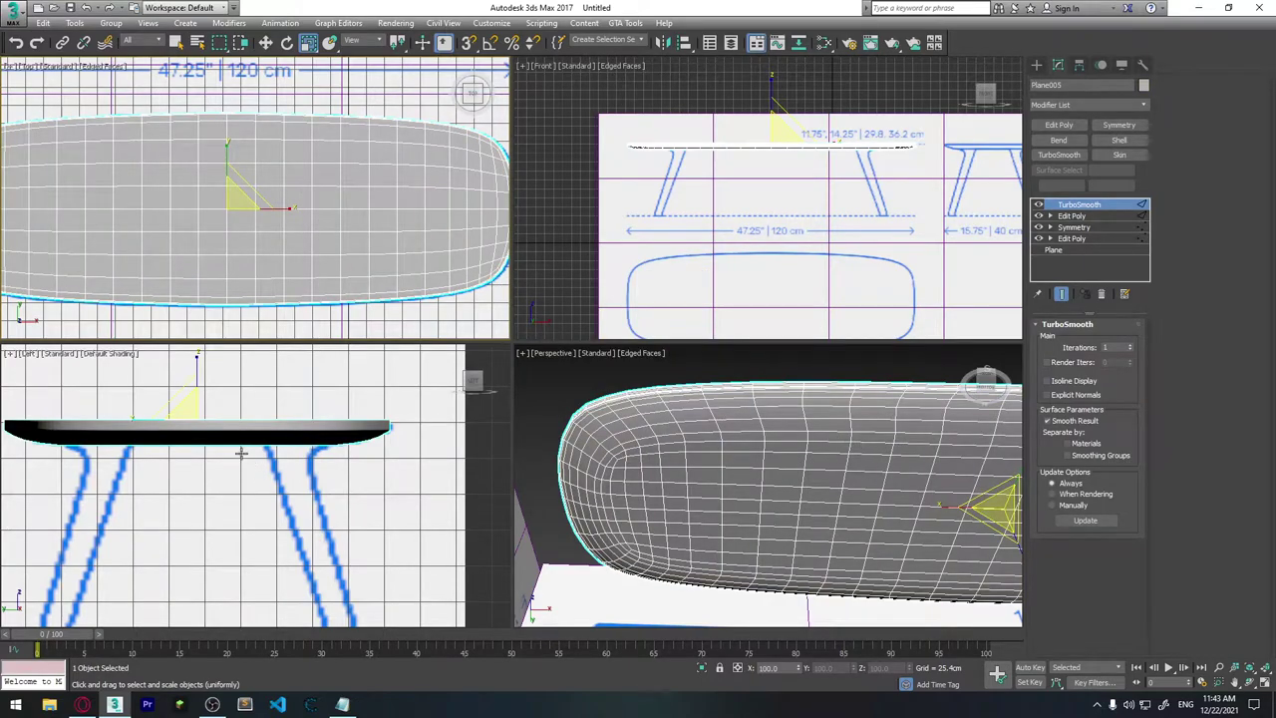
scroll(241, 453, up, 1)
scroll(256, 199, down, 3)
scroll(857, 215, up, 3)
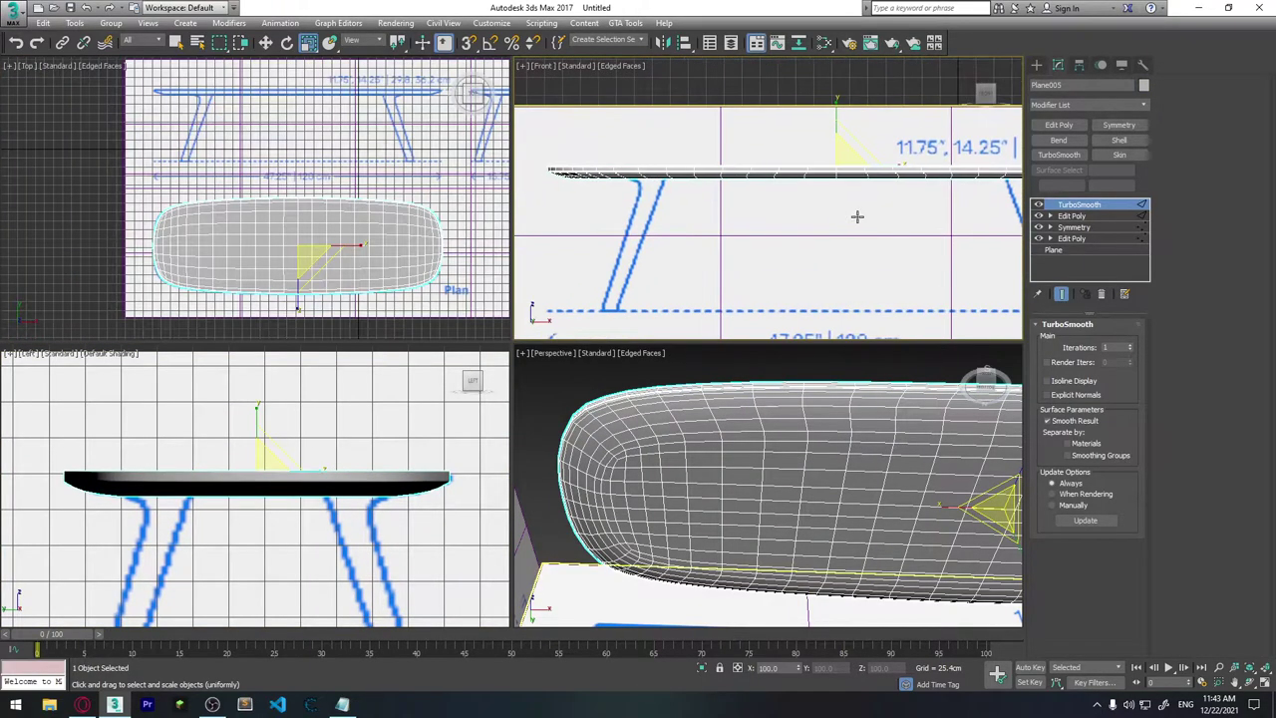
mouse_move(841, 255)
middle_down()
mouse_move(931, 287)
mouse_move(806, 228)
middle_up()
scroll(761, 193, up, 3)
scroll(826, 250, down, 3)
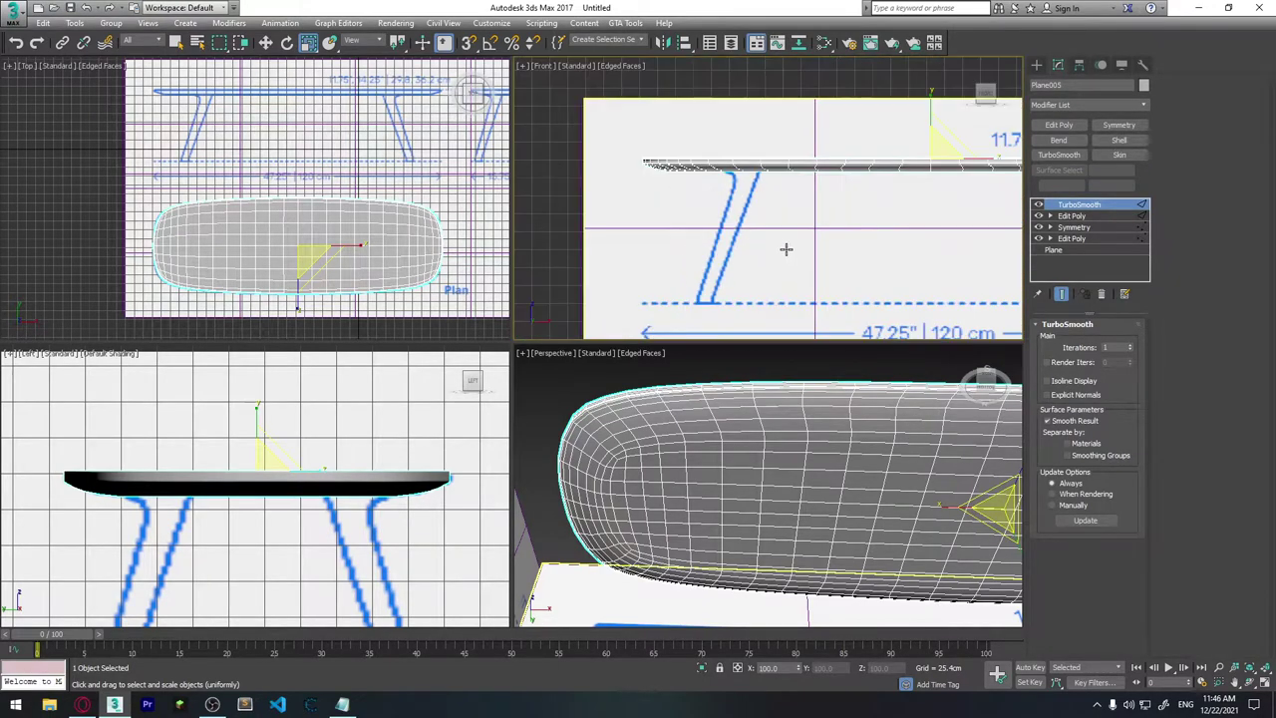
scroll(737, 220, up, 2)
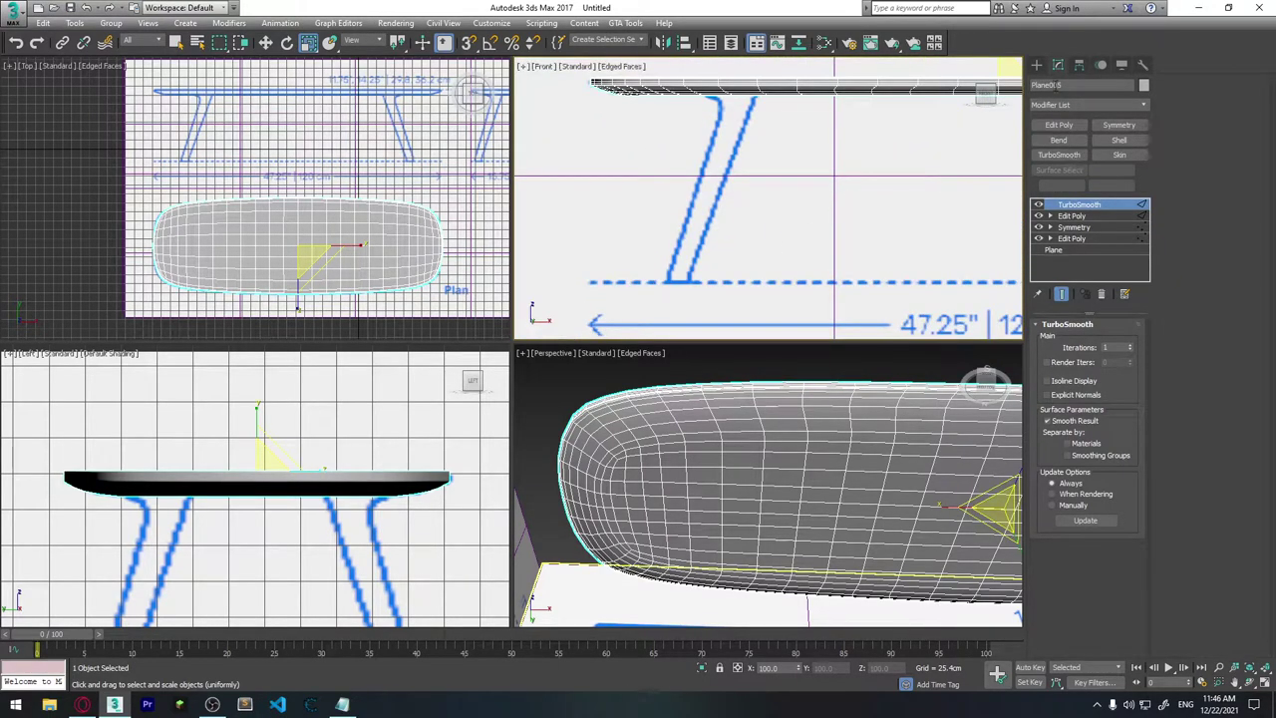
Step: Start creating a Box primitive from the Create panel
click(1037, 65)
click(1061, 145)
scroll(778, 199, down, 5)
scroll(797, 509, down, 3)
Step: Draw a small box at the foot of the table-leg reference
mouse_move(797, 509)
alt+middle_down()
mouse_move(803, 581)
mouse_move(758, 536)
alt+middle_up()
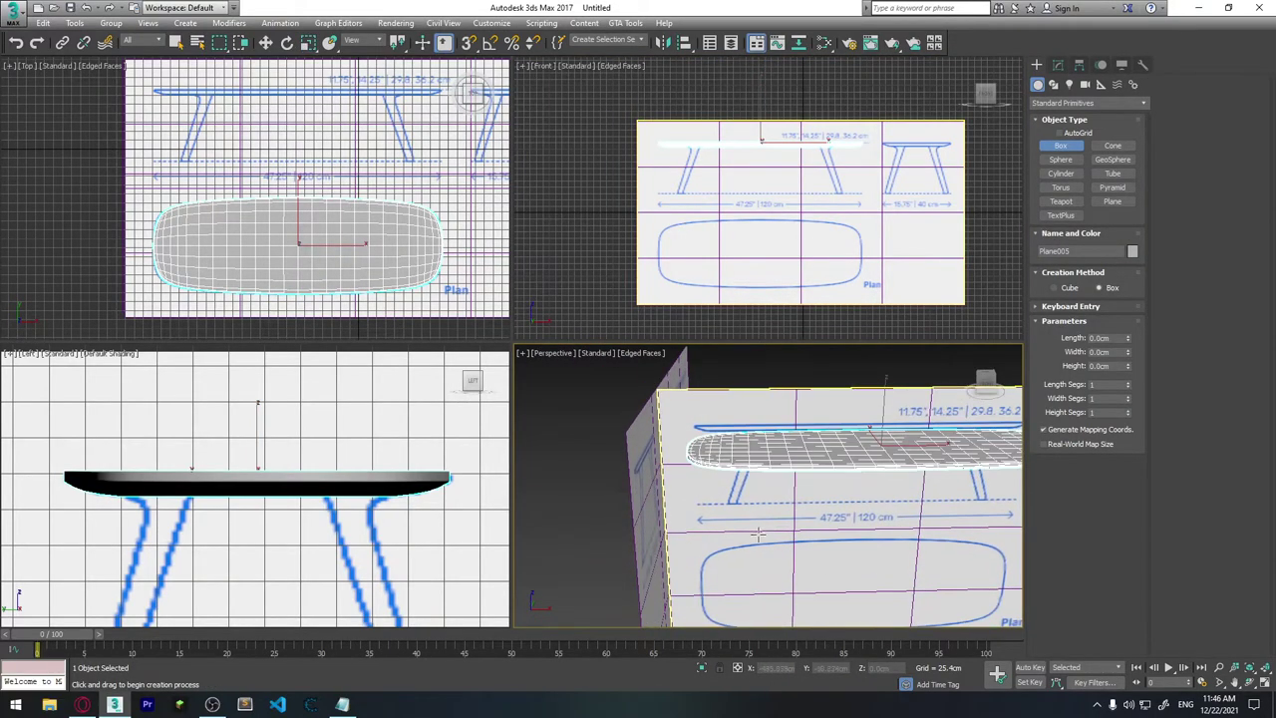
drag(726, 528, 736, 526)
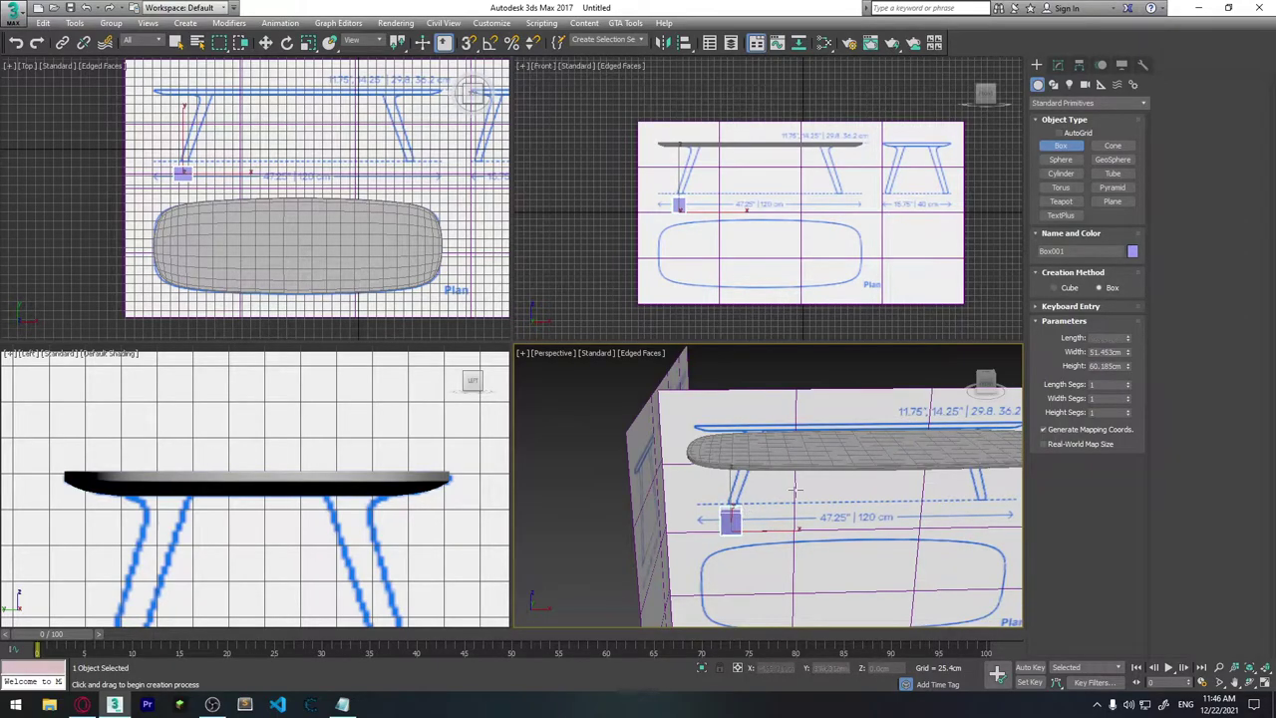
alt+middle_drag(794, 489, 820, 495)
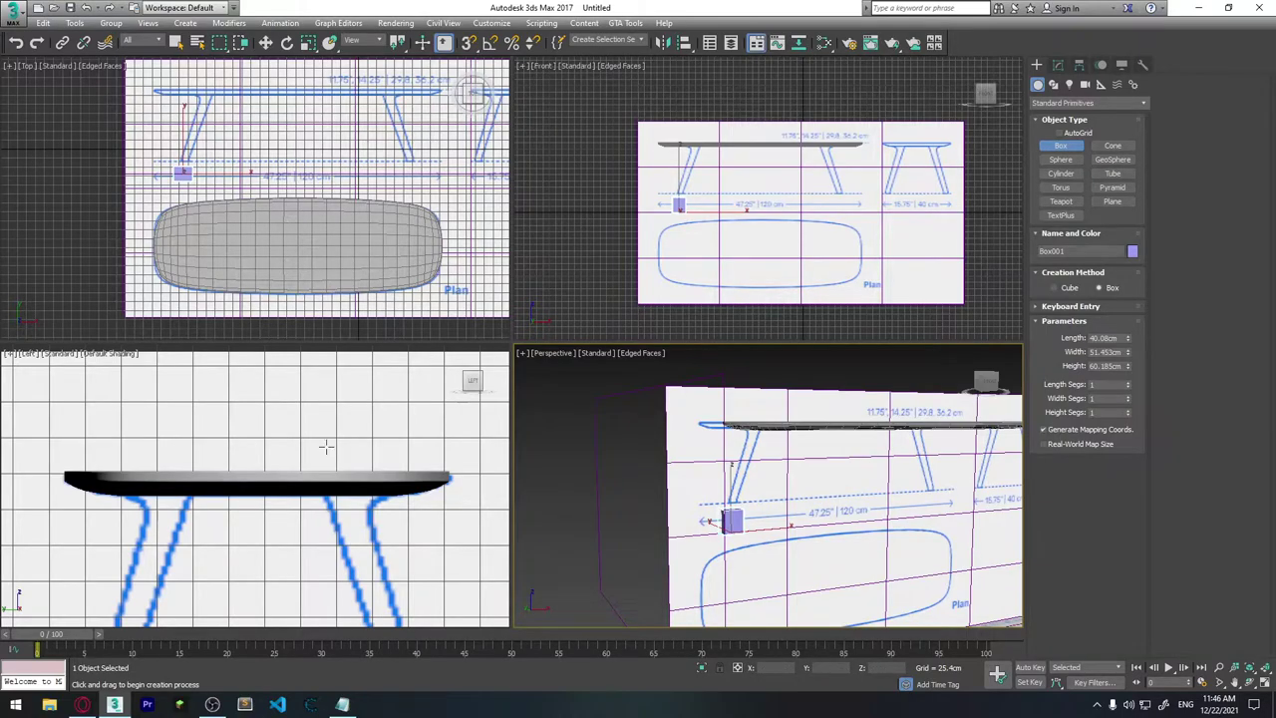
scroll(326, 447, down, 2)
scroll(326, 449, down, 2)
scroll(329, 469, down, 2)
scroll(334, 489, down, 2)
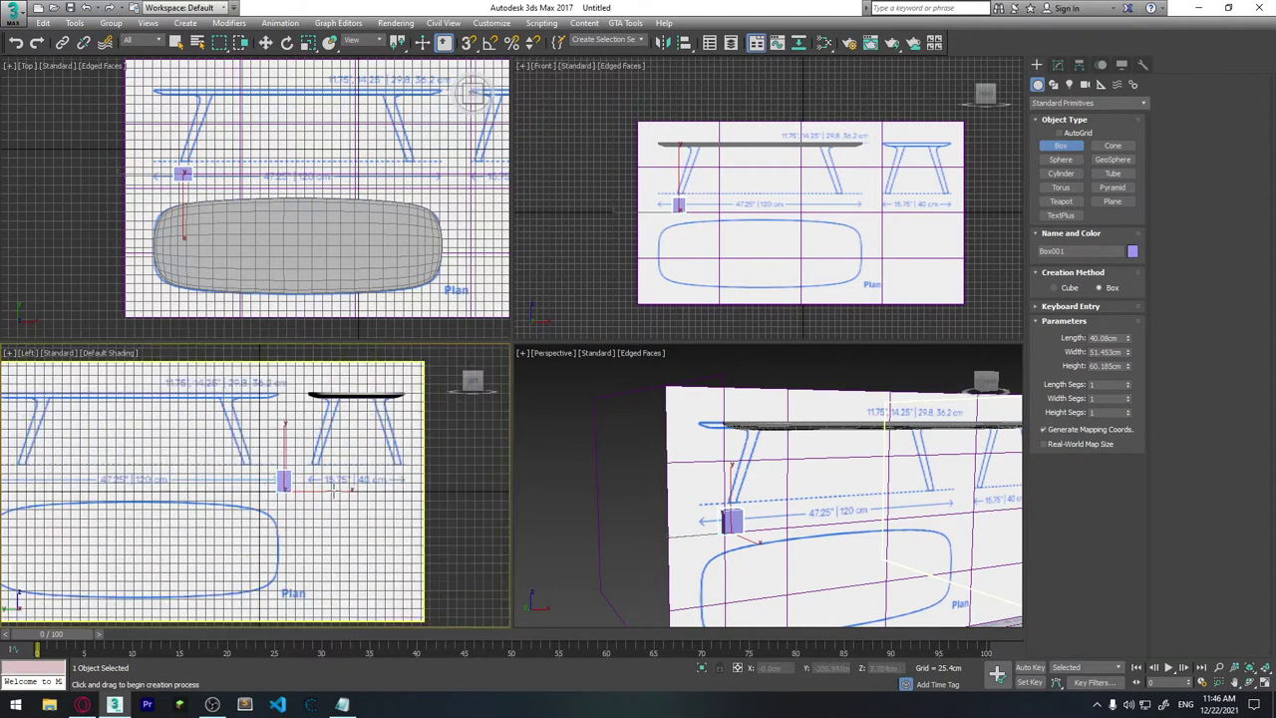
scroll(335, 487, up, 2)
scroll(337, 486, up, 2)
Step: Move the box onto the leg's base in the Left viewport
key(w)
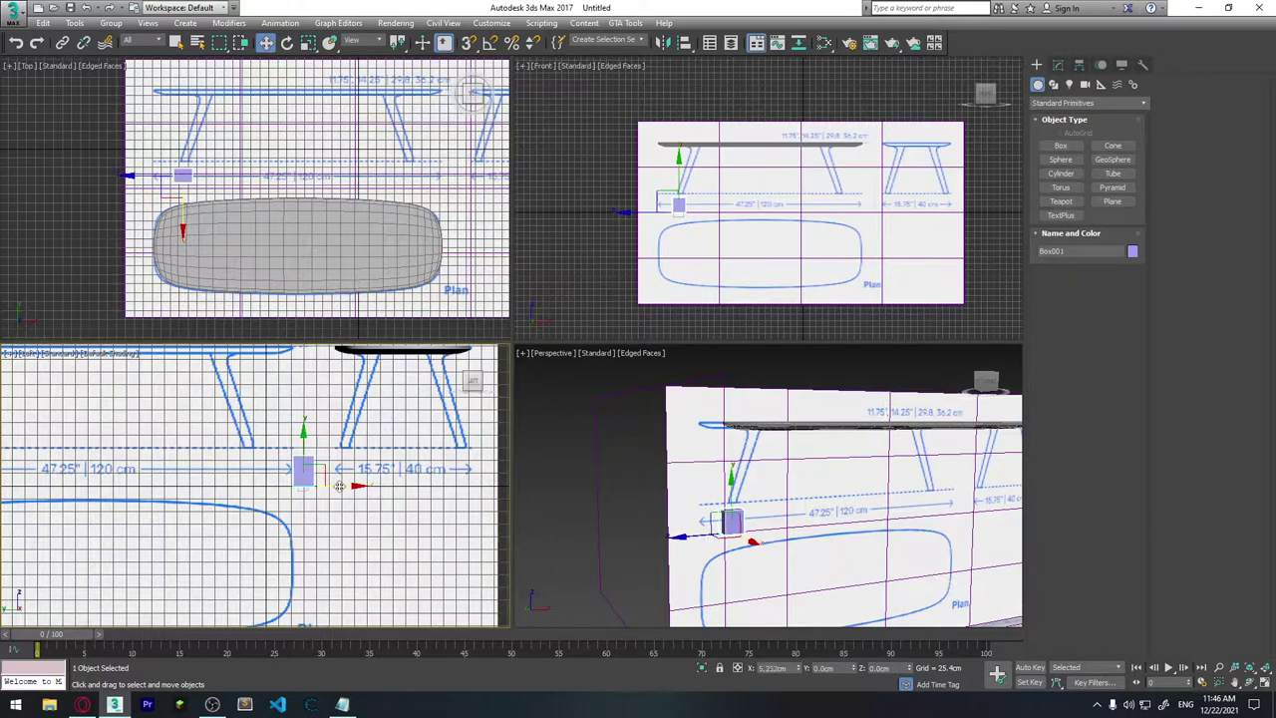
mouse_move(339, 486)
mouse_down()
mouse_move(383, 477)
mouse_move(351, 416)
mouse_up()
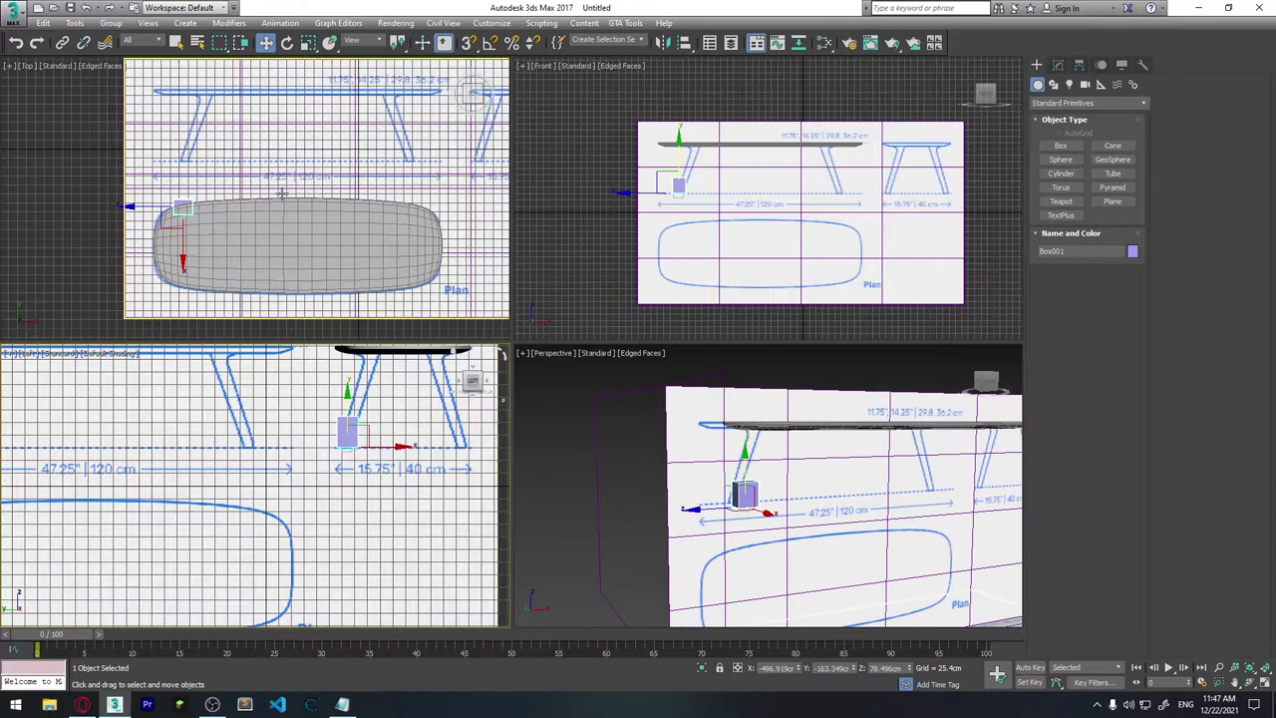
middle_drag(276, 243, 326, 218)
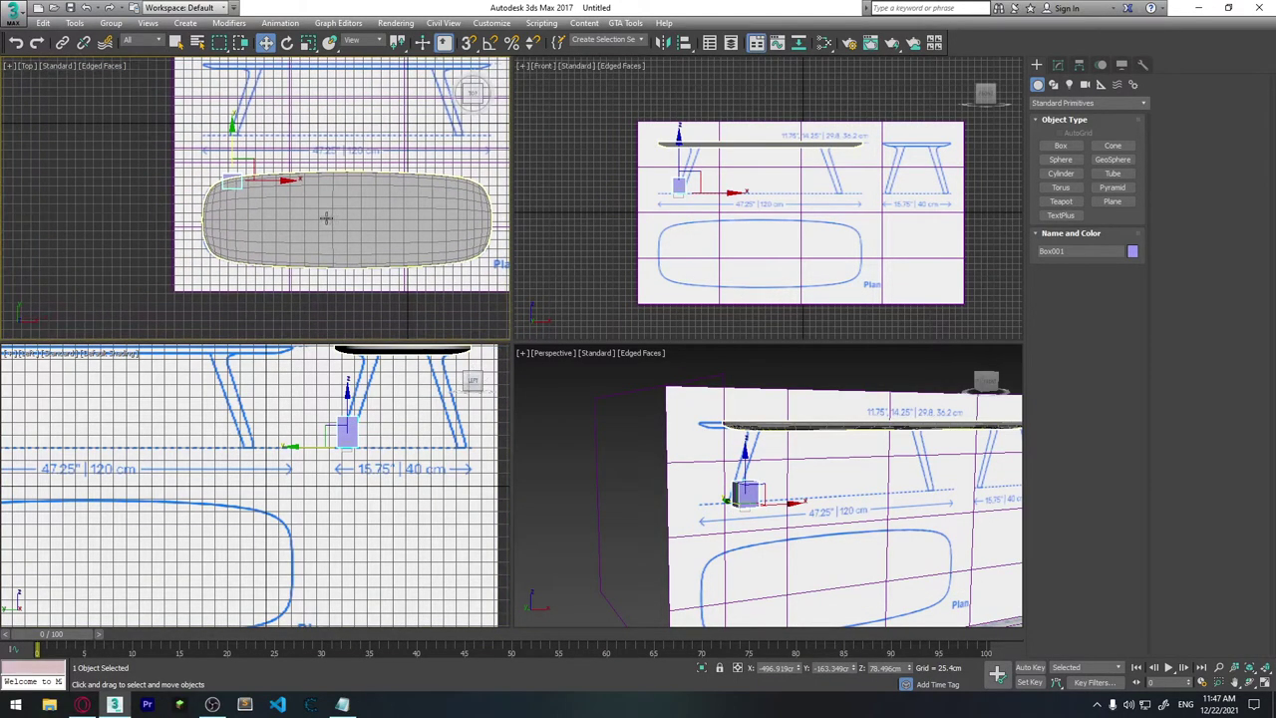
click(351, 431)
scroll(361, 446, up, 5)
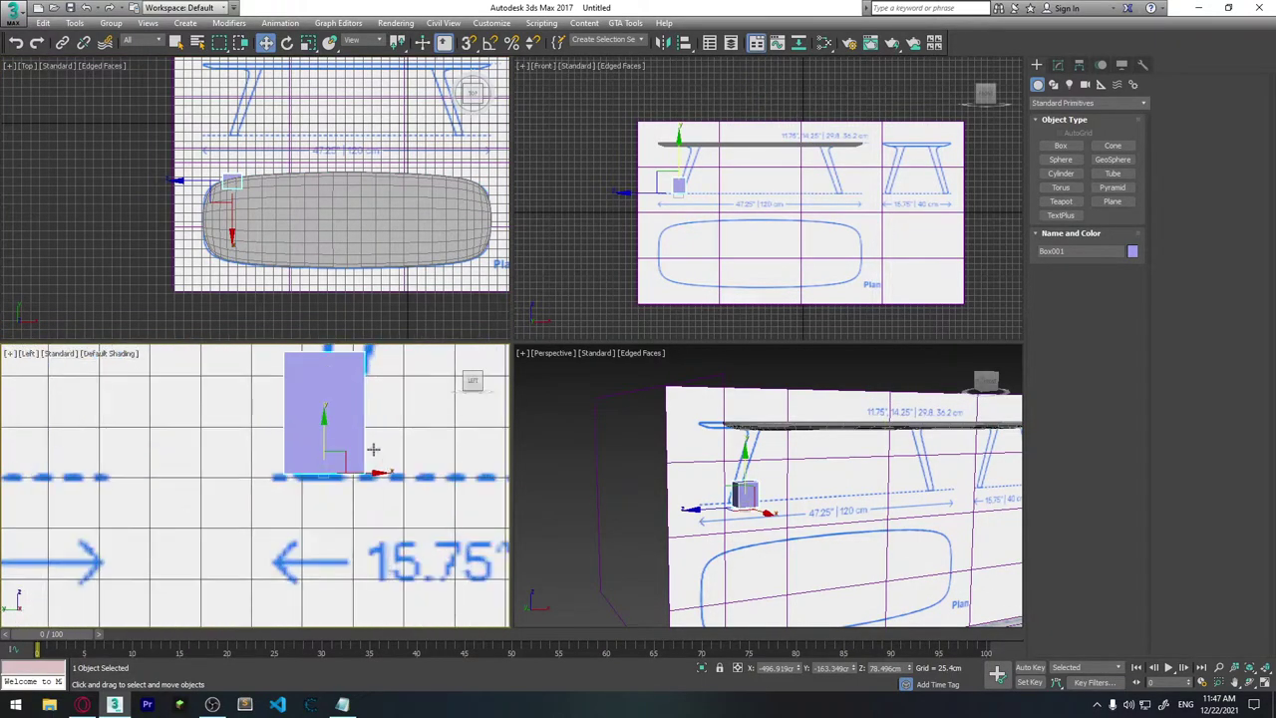
drag(366, 476, 349, 475)
Step: Make the box see-through with Alt+X, align it with the leg base, then zoom out
key(alt+x)
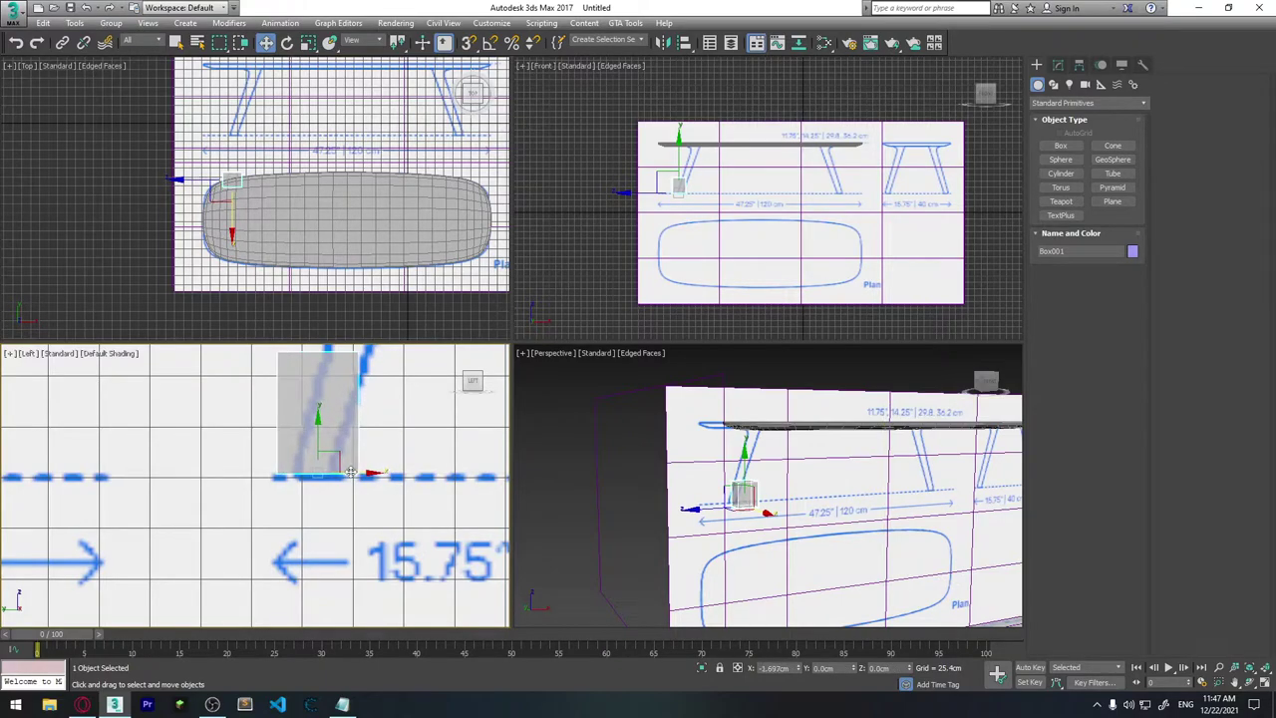
scroll(748, 194, up, 3)
scroll(718, 200, up, 3)
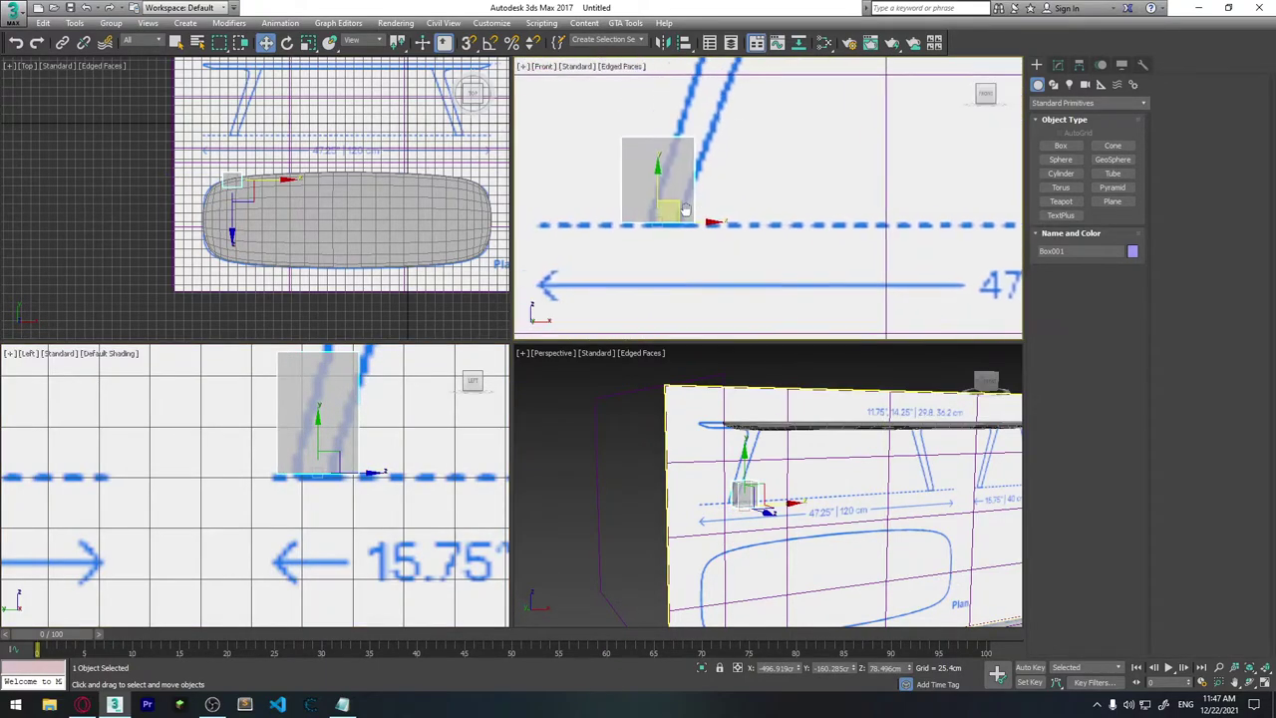
scroll(701, 224, up, 2)
drag(701, 223, 713, 222)
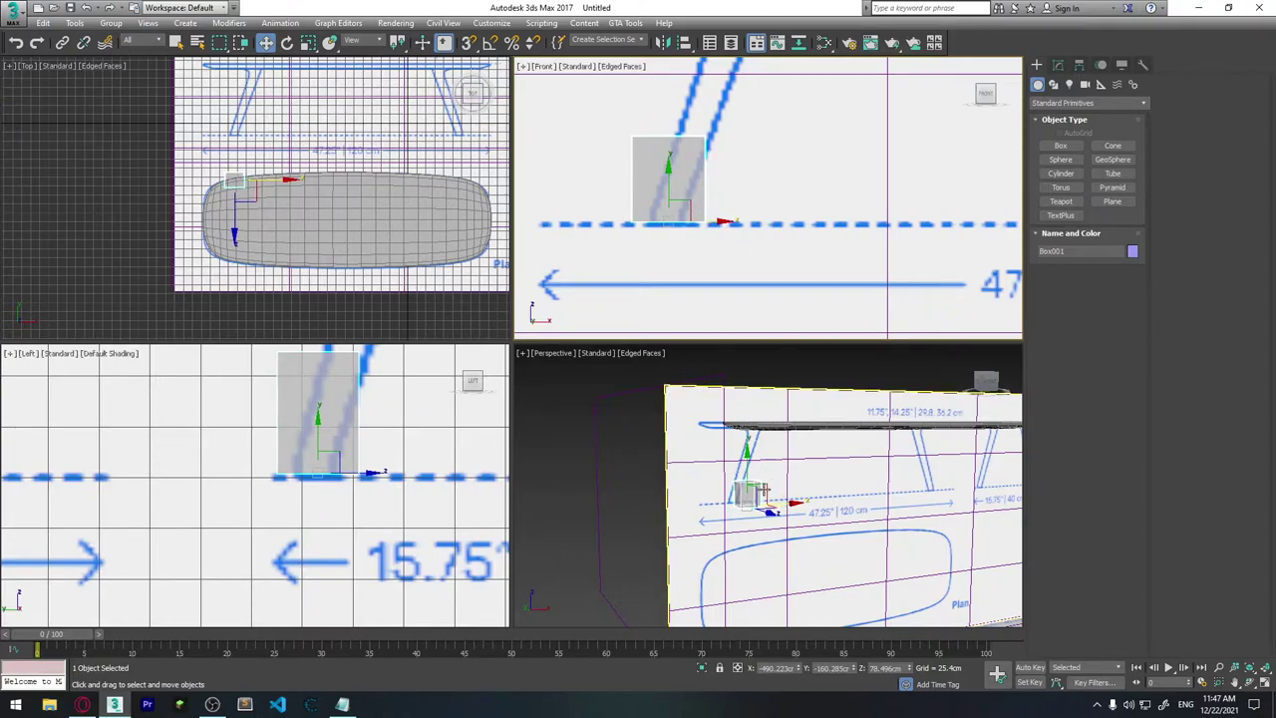
scroll(769, 490, down, 3)
scroll(863, 521, down, 1)
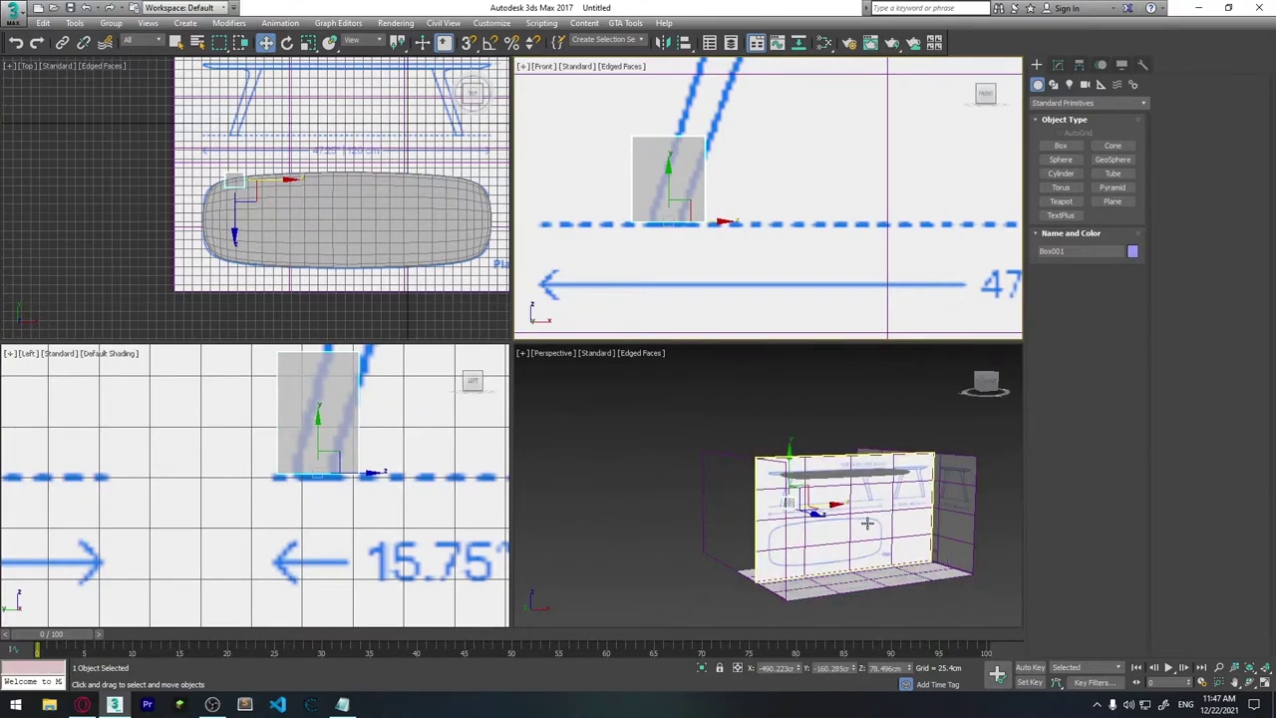
scroll(624, 221, down, 2)
scroll(718, 250, down, 2)
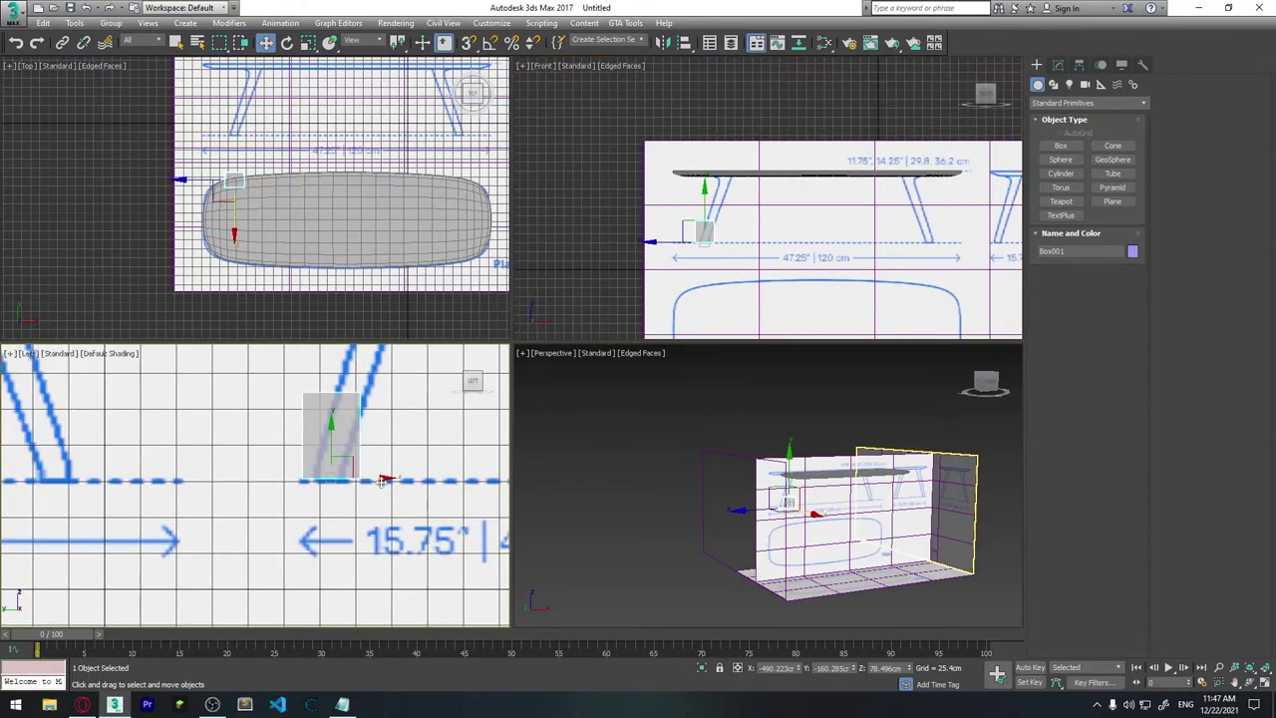
scroll(352, 450, down, 4)
scroll(352, 449, up, 2)
scroll(352, 450, up, 3)
scroll(359, 454, up, 2)
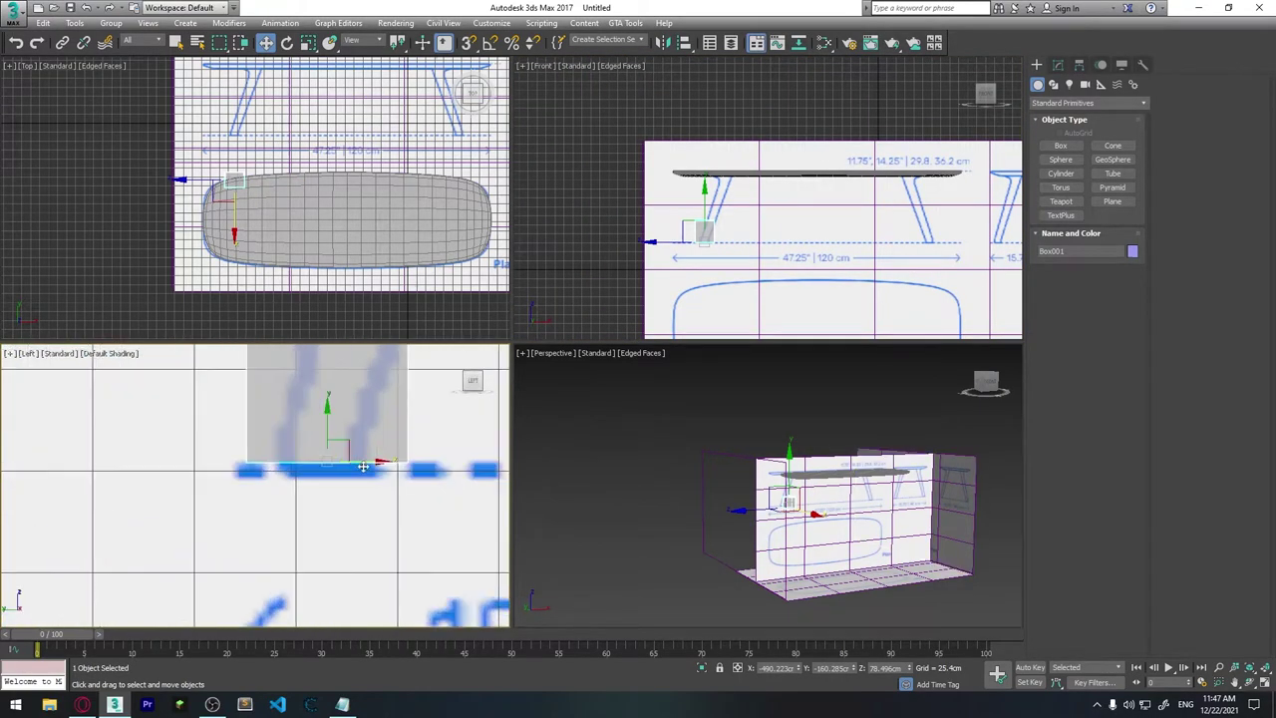
scroll(456, 479, down, 2)
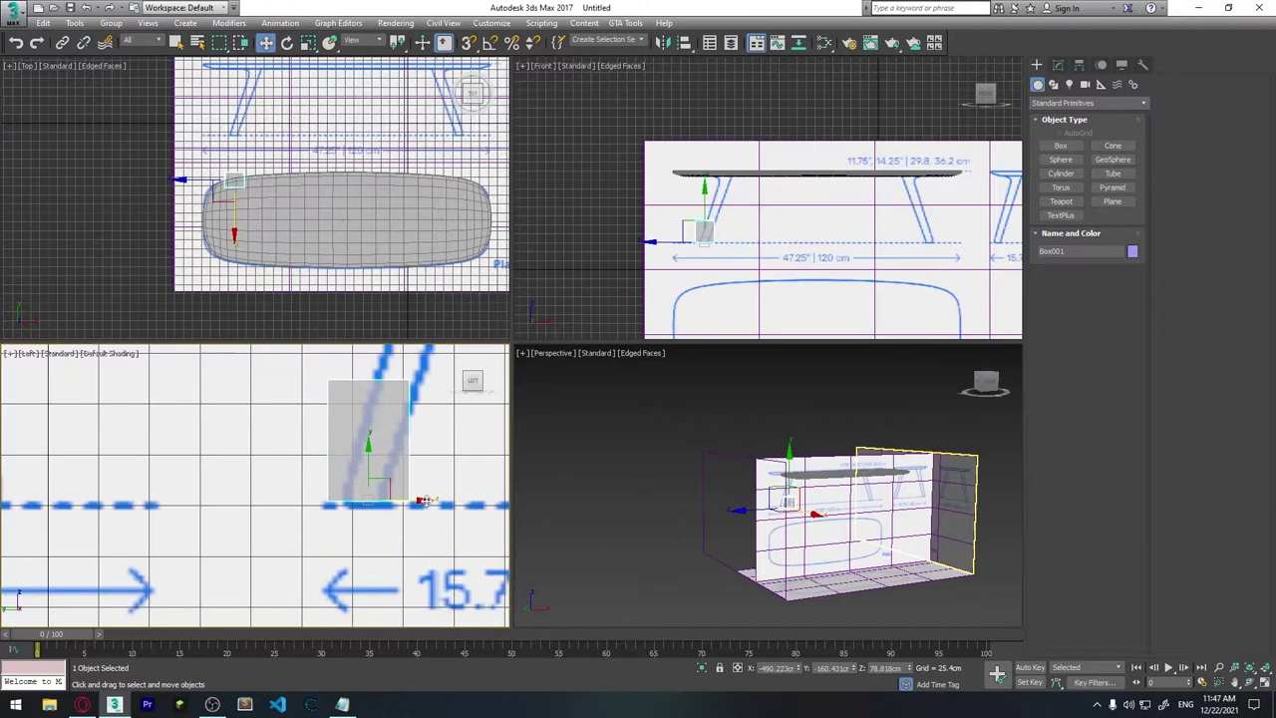
scroll(376, 514, down, 2)
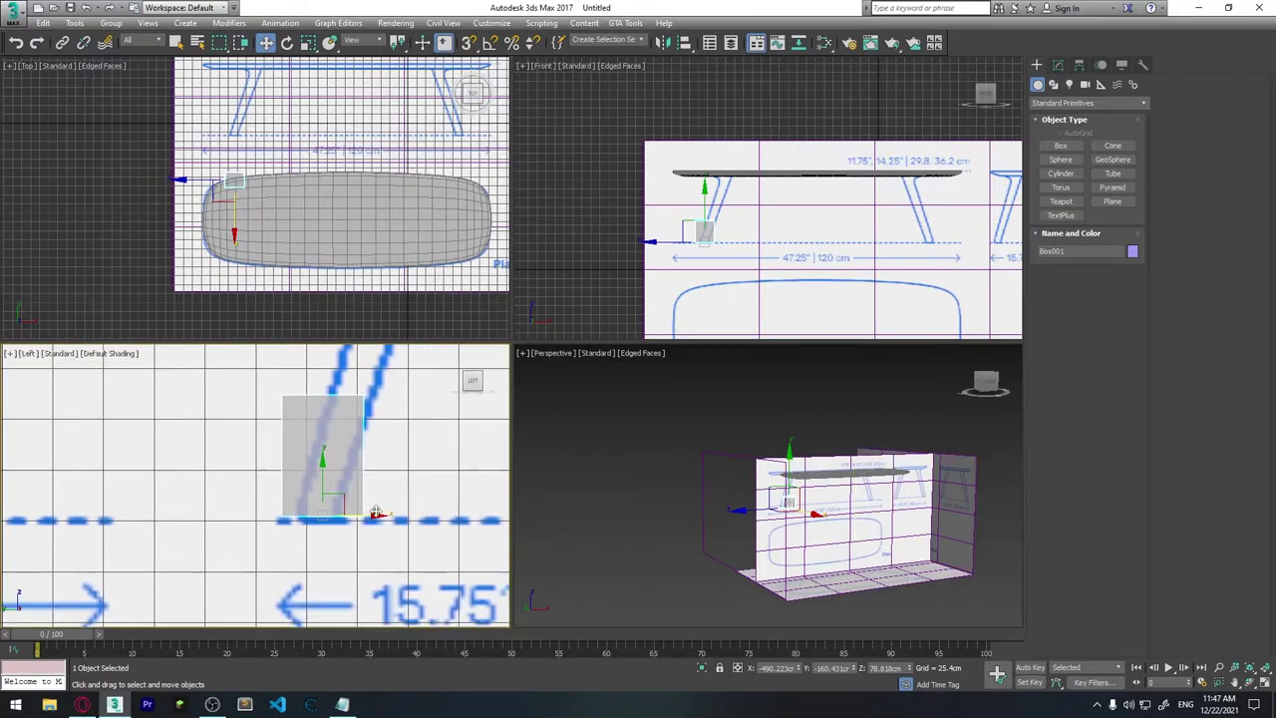
Step: Convert the box to an Editable Poly and nudge four of its vertices slightly left
right_click(341, 459)
click(502, 598)
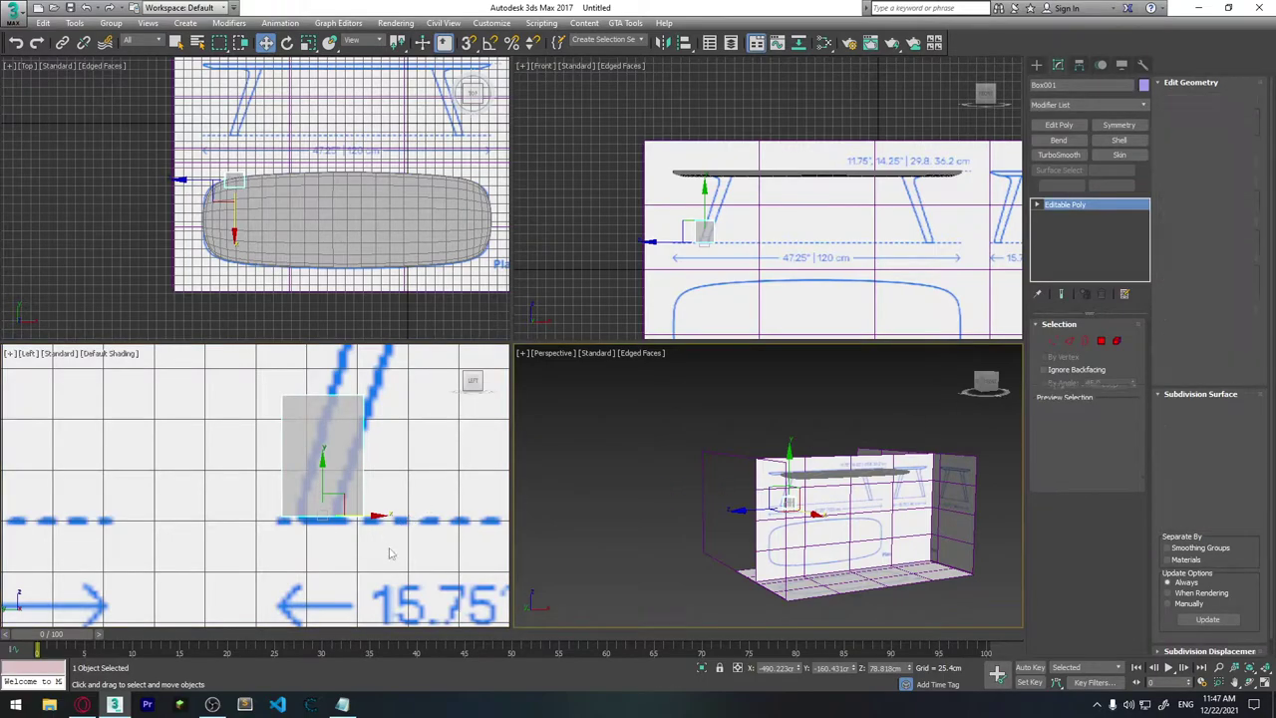
key(1)
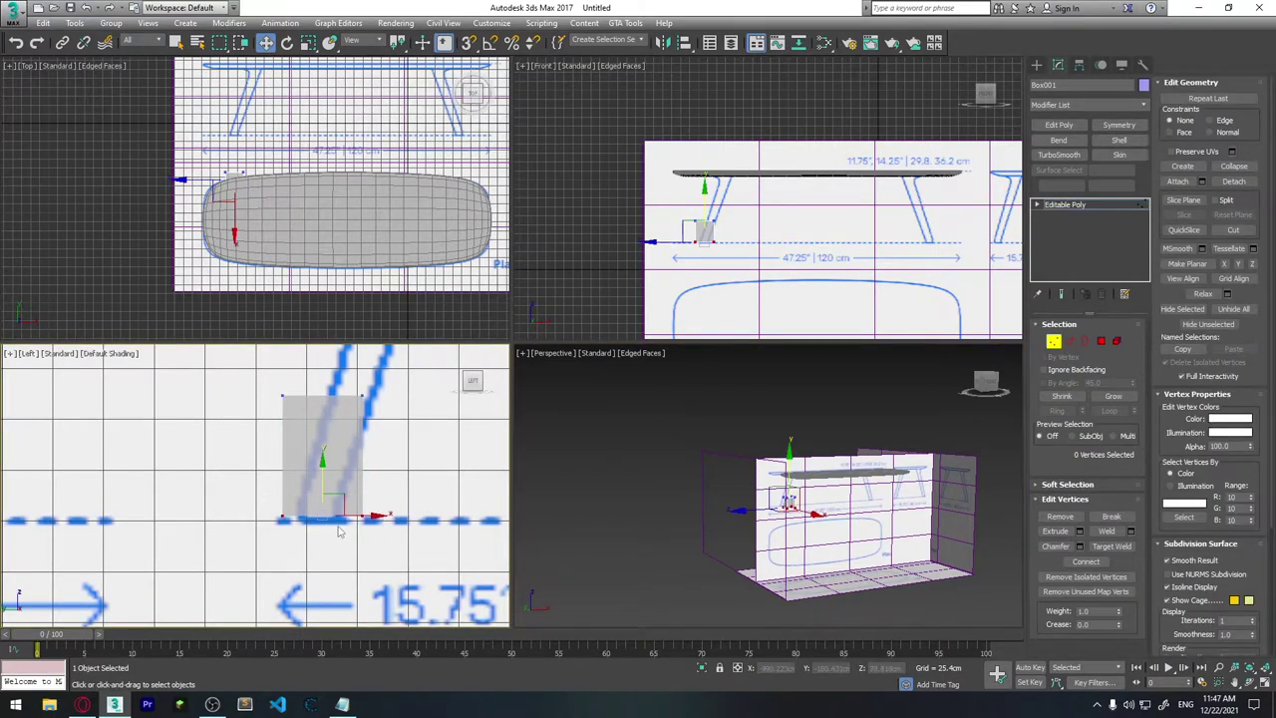
drag(339, 532, 371, 514)
key(r)
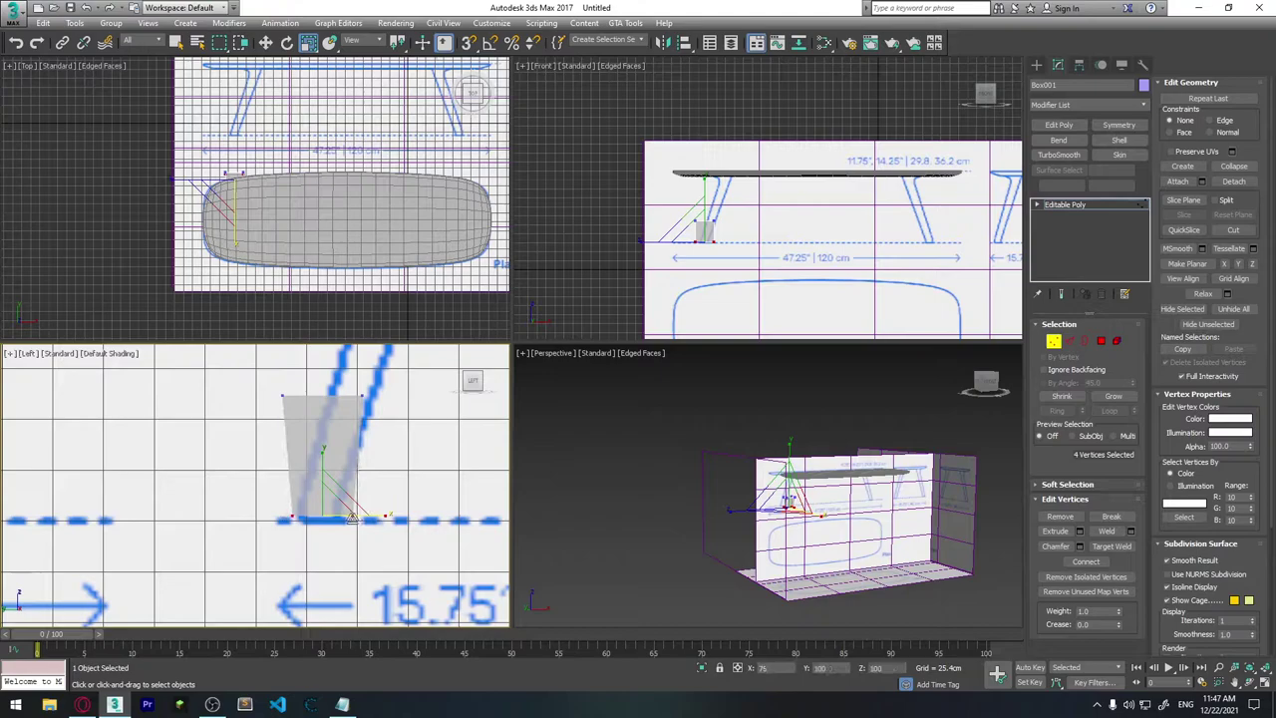
key(w)
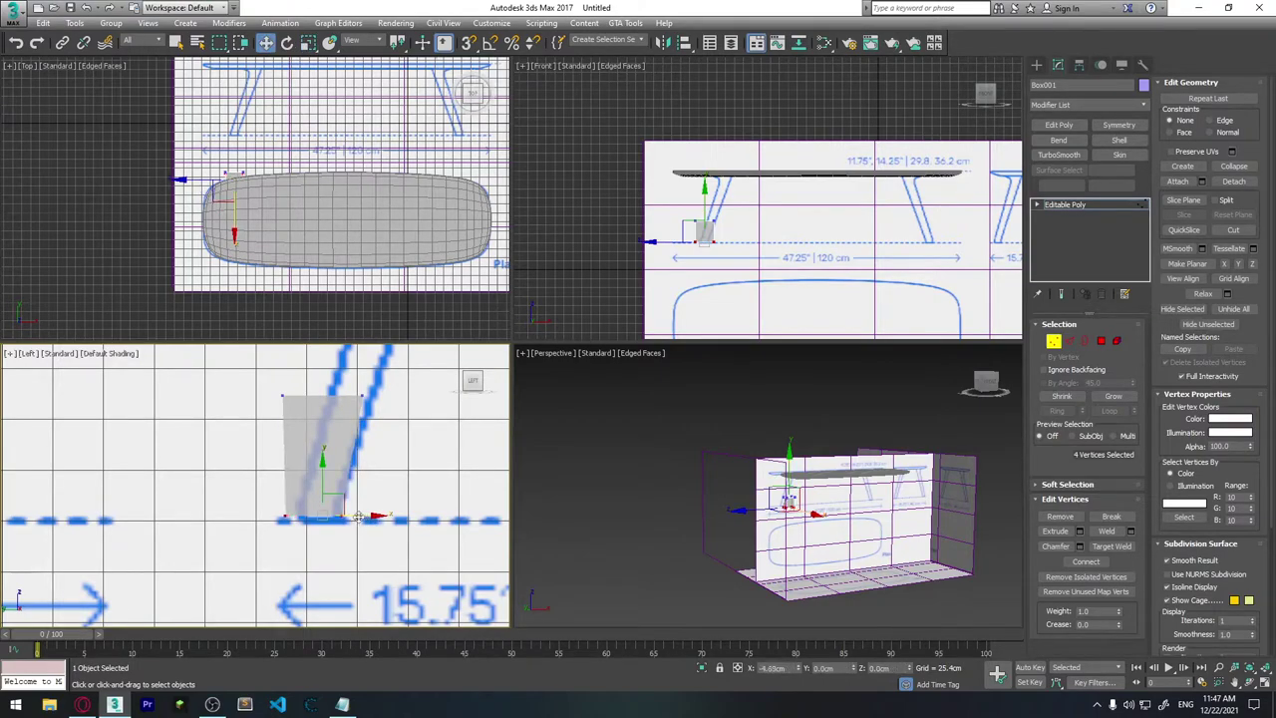
drag(358, 518, 346, 531)
Step: Move the leg's top vertices right and up to slant it toward the tabletop underside
drag(262, 502, 297, 536)
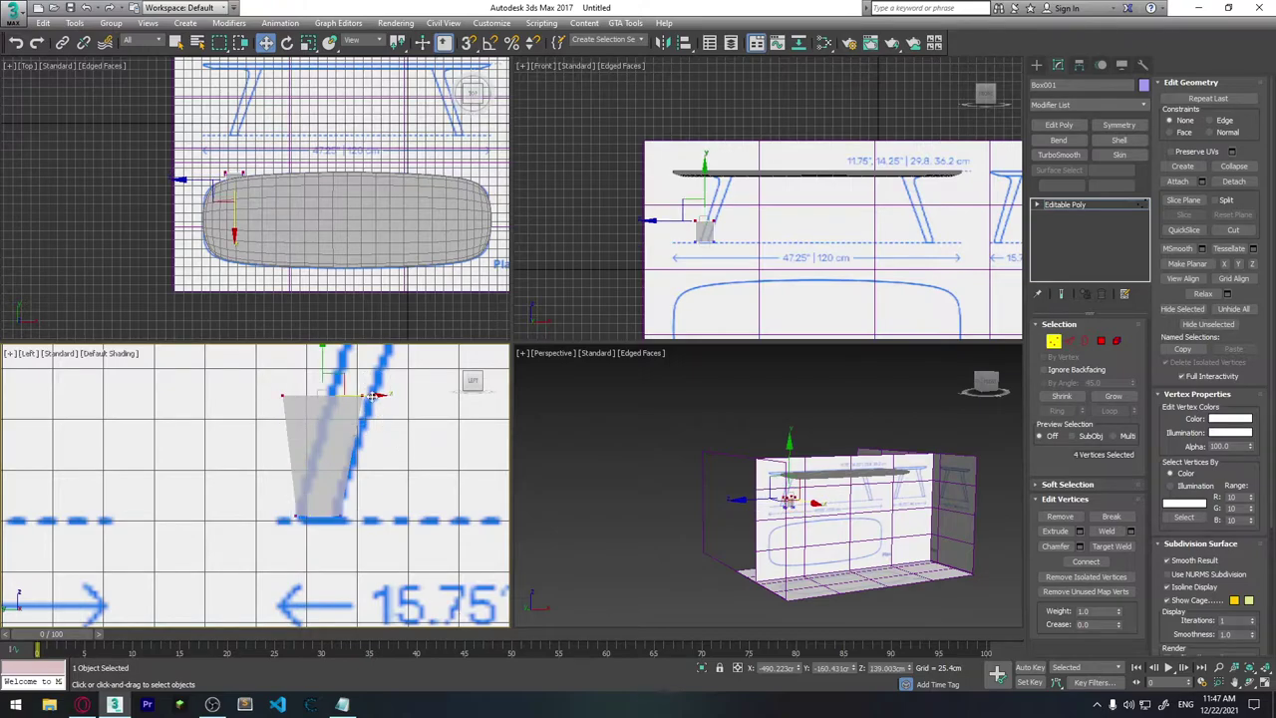
mouse_move(369, 398)
mouse_down()
mouse_move(408, 398)
mouse_move(395, 389)
mouse_up()
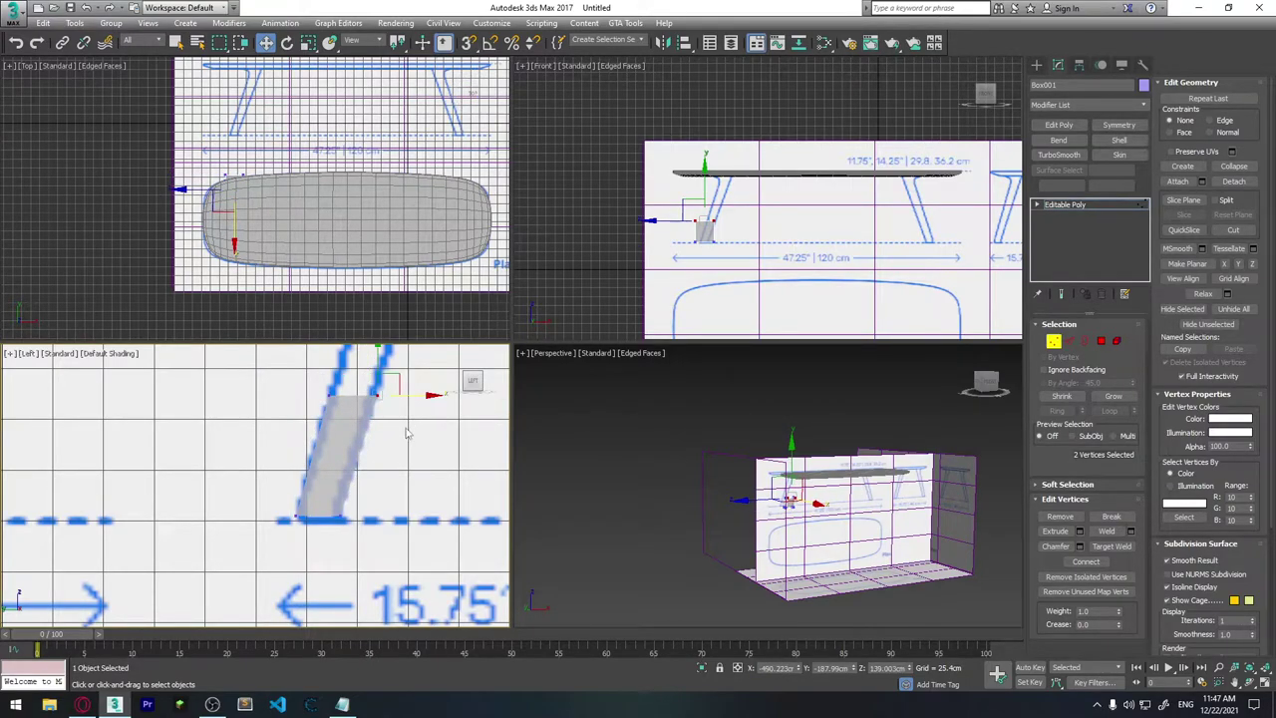
scroll(351, 501, down, 4)
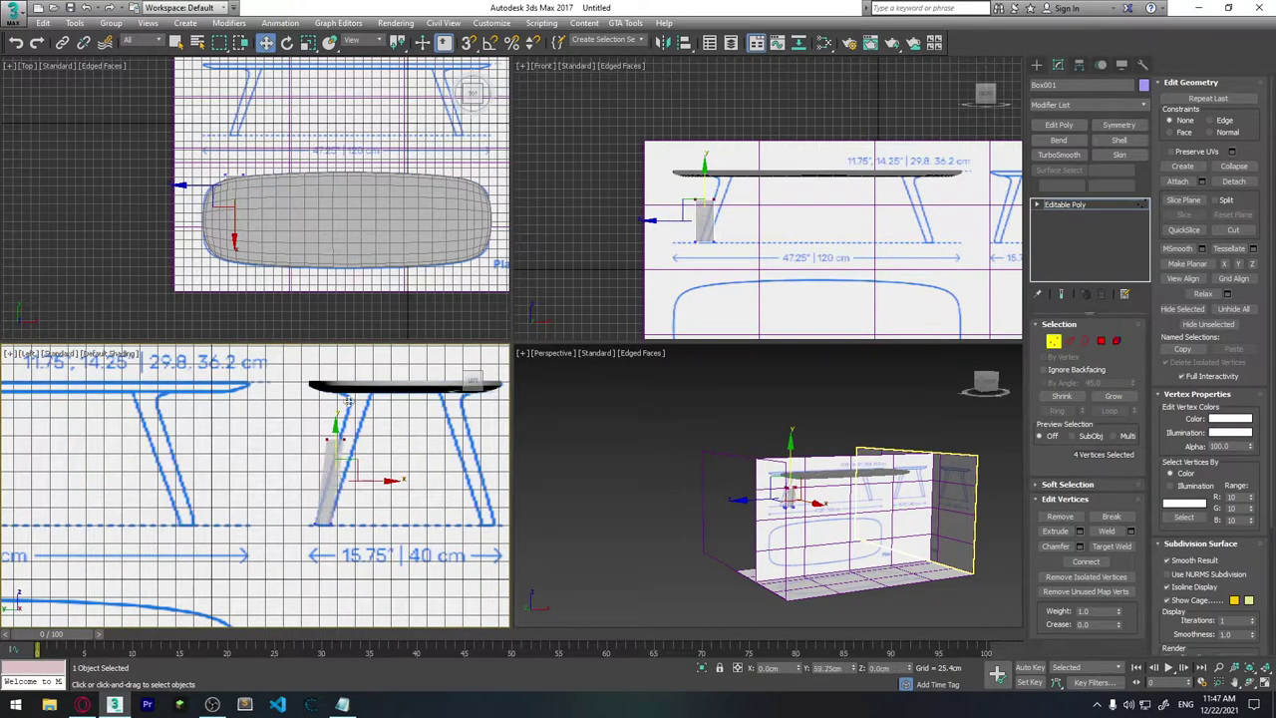
mouse_move(335, 373)
mouse_down()
mouse_move(371, 403)
mouse_move(399, 405)
mouse_up()
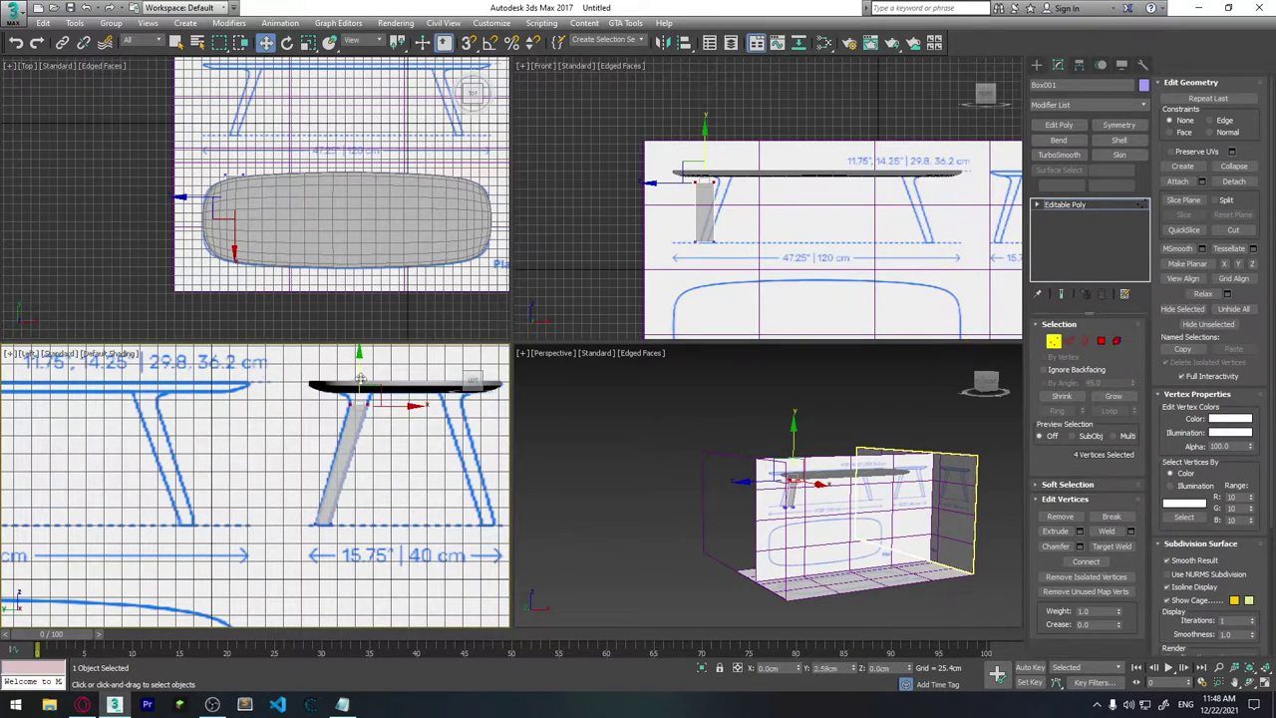
scroll(360, 379, up, 3)
scroll(369, 419, up, 3)
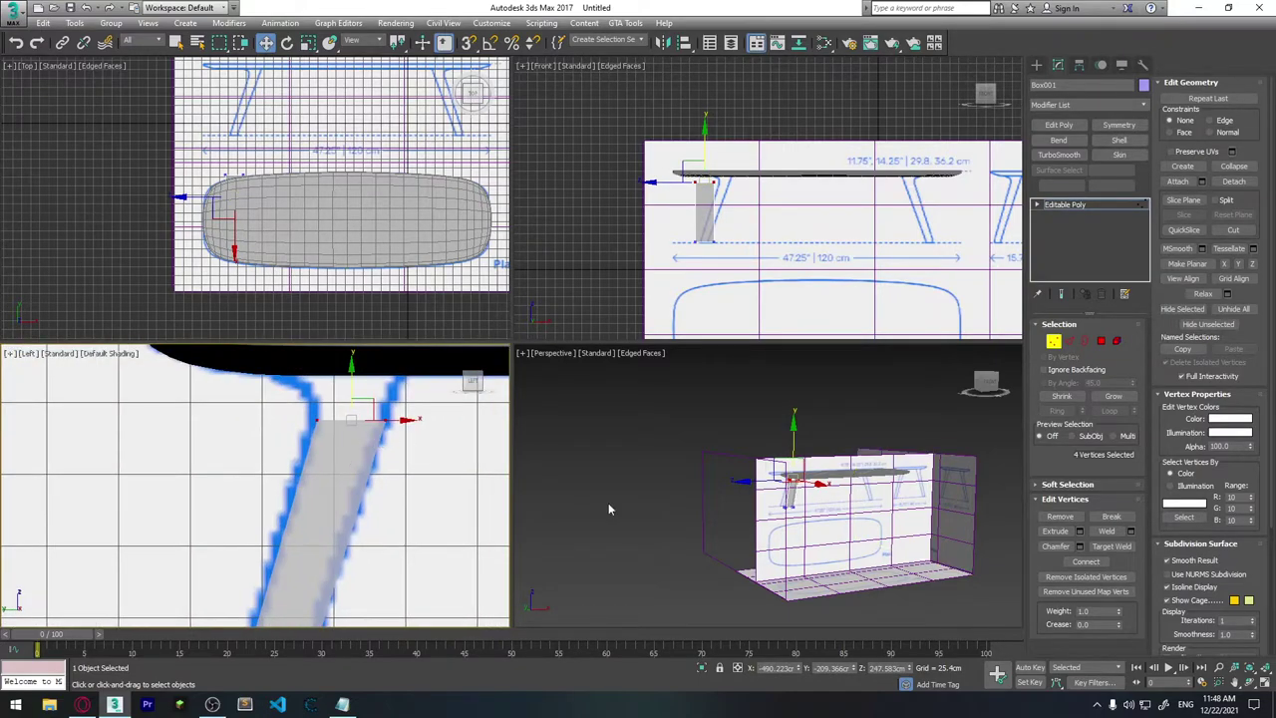
Step: Turn on Edged Faces and drag the leg's top vertices along the front-view reference leg
key(F4)
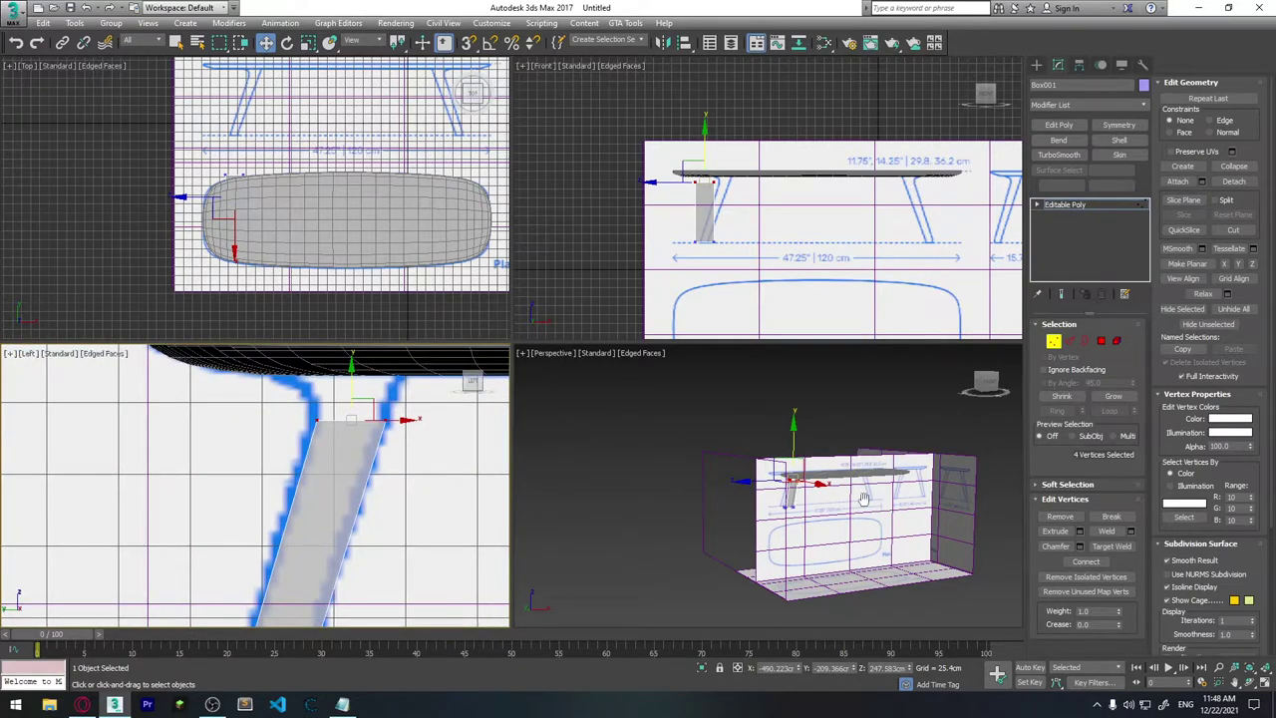
alt+middle_drag(864, 499, 710, 504)
scroll(703, 510, up, 4)
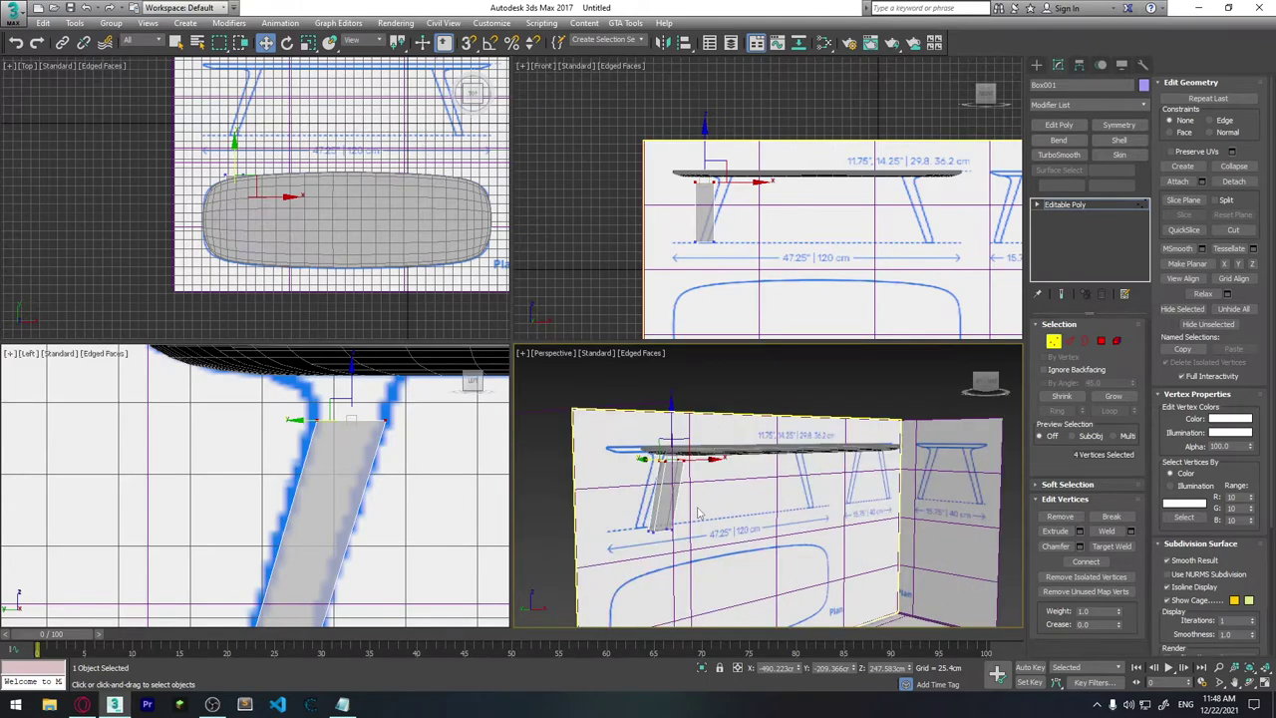
scroll(740, 246, up, 8)
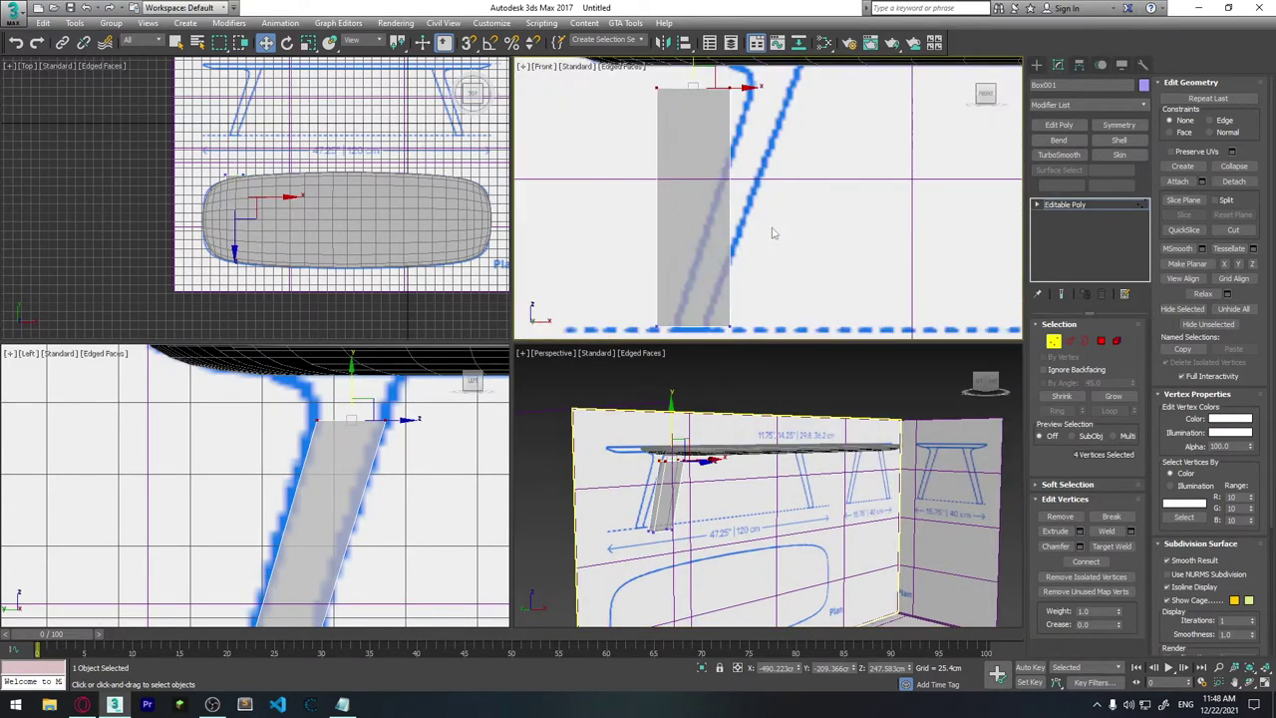
scroll(689, 229, down, 1)
scroll(686, 189, up, 1)
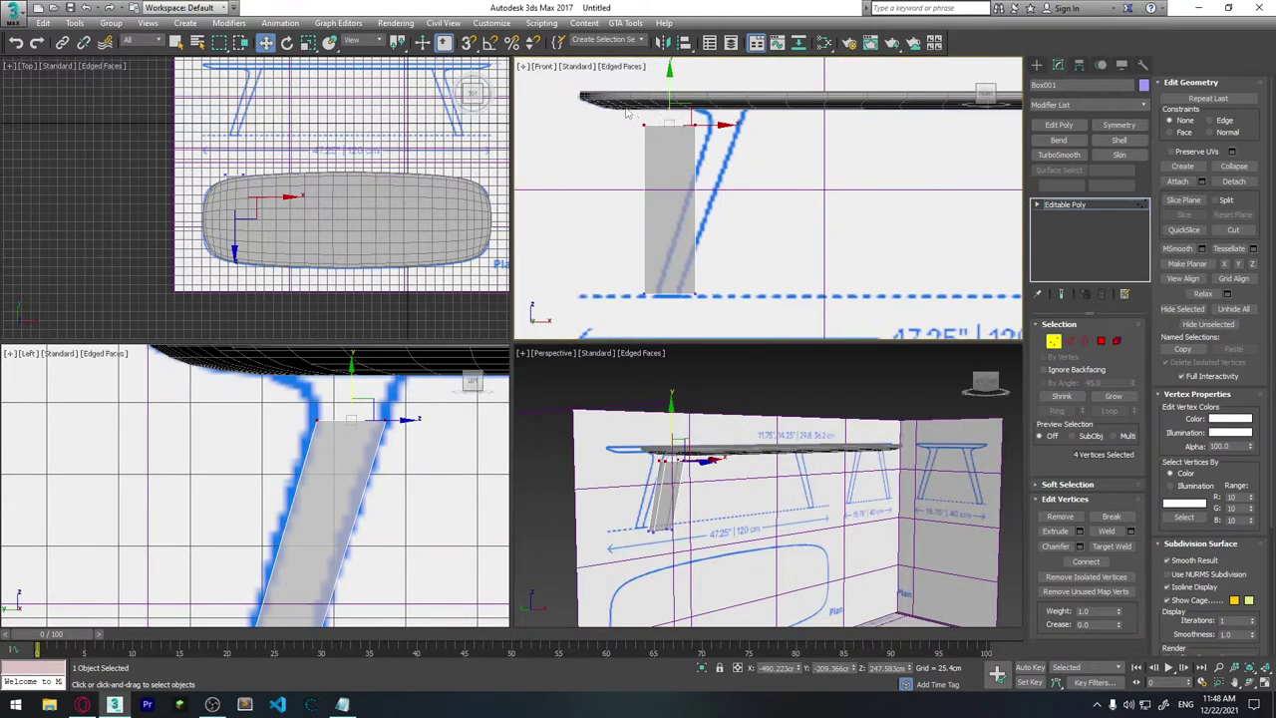
drag(712, 137, 750, 200)
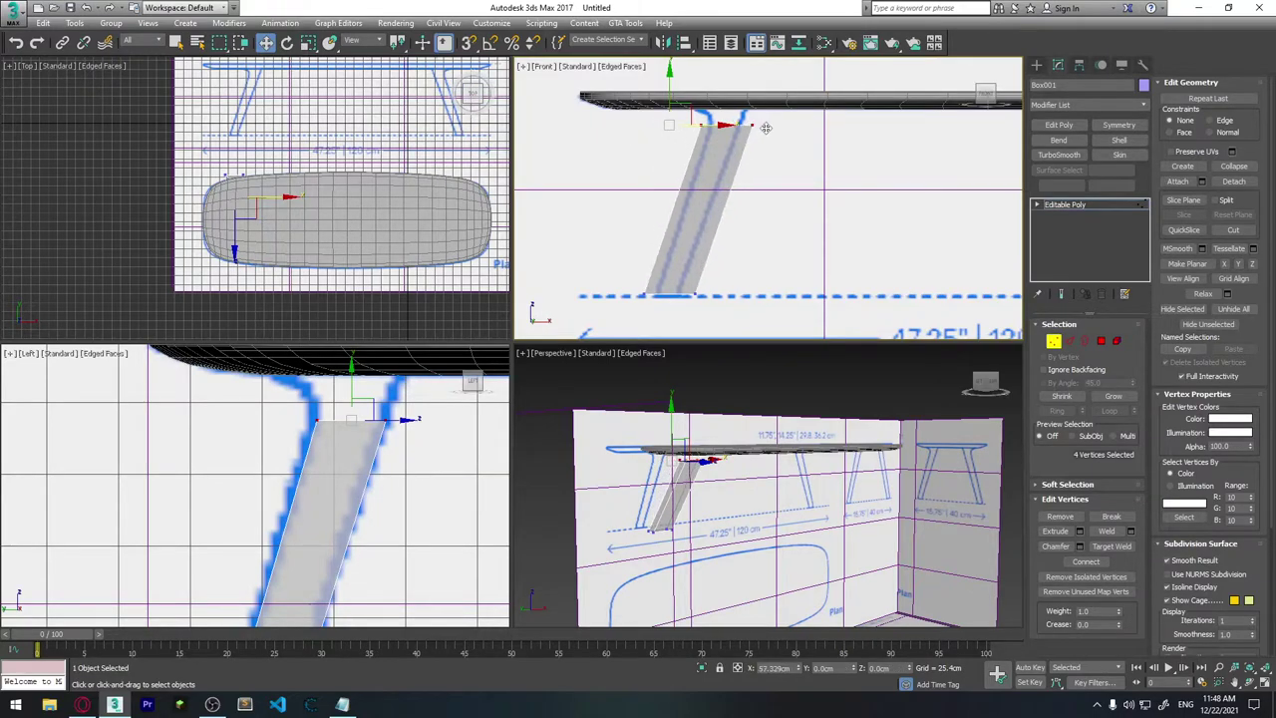
scroll(698, 294, up, 2)
scroll(708, 284, up, 1)
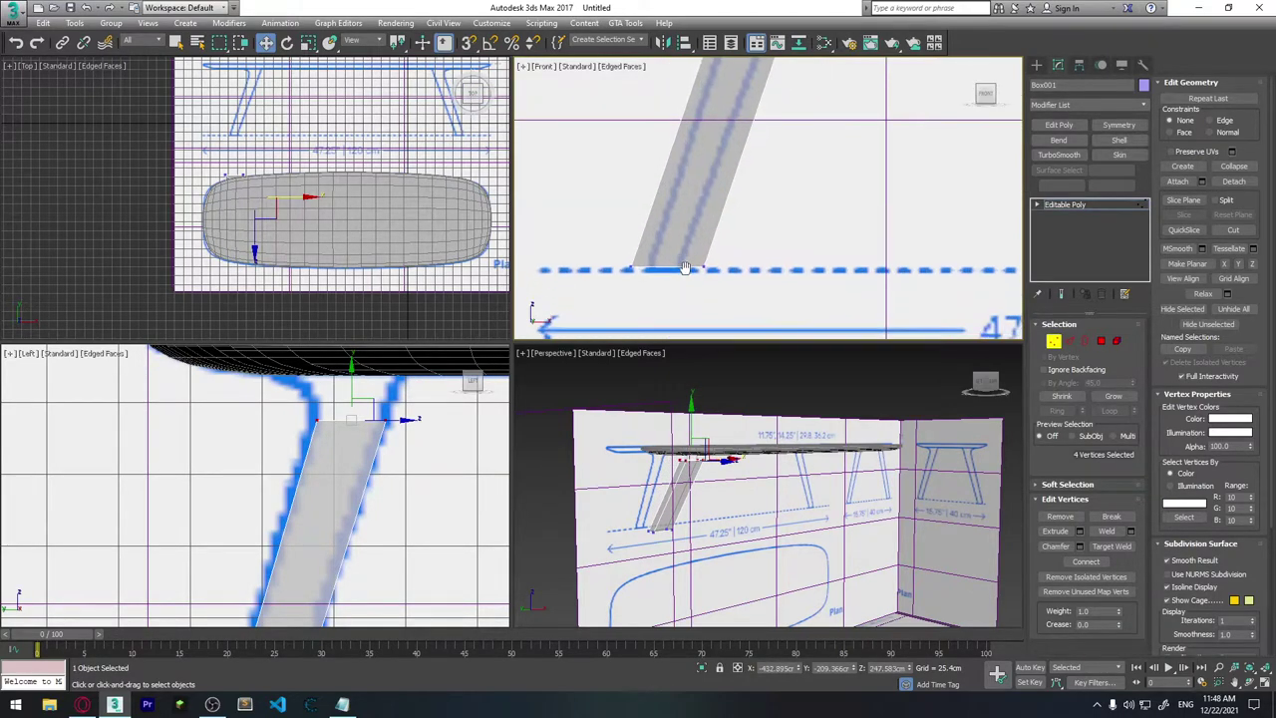
Step: Slide the leg's two top vertices left so they sit under the tabletop
mouse_move(613, 249)
mouse_down()
mouse_move(725, 285)
mouse_move(674, 255)
mouse_up()
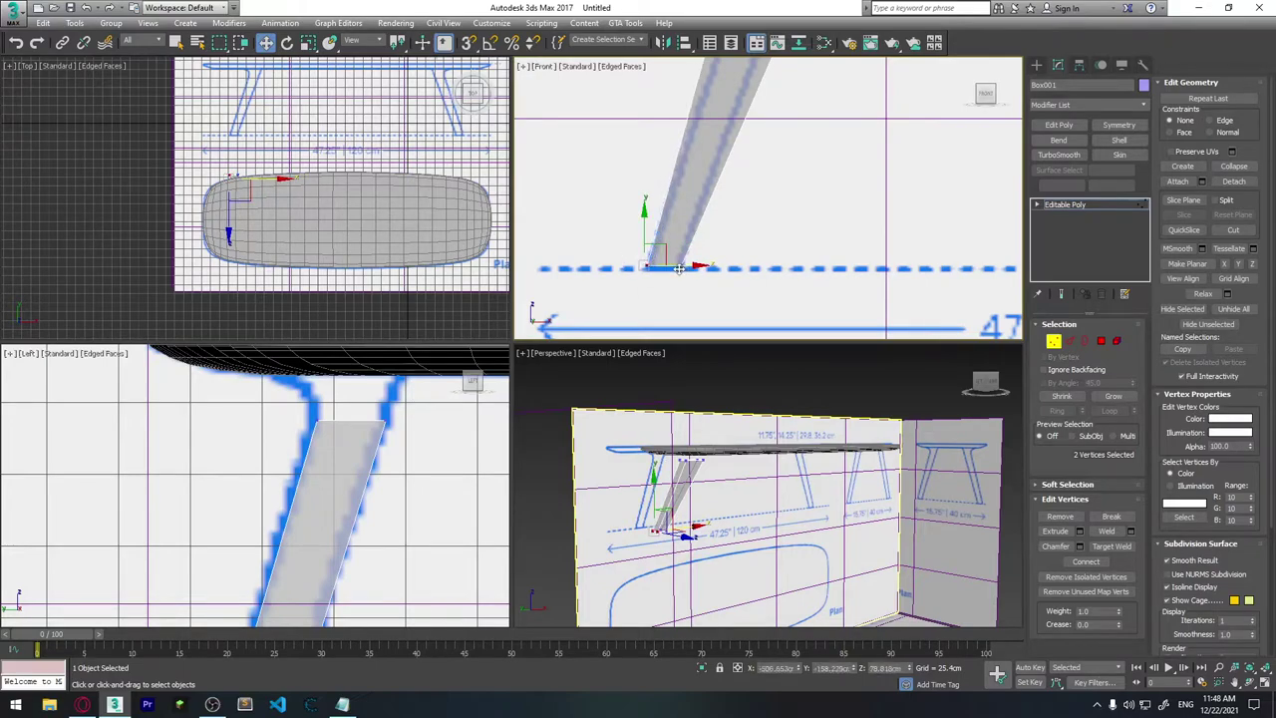
key(shift+z)
middle_drag(686, 270, 705, 256)
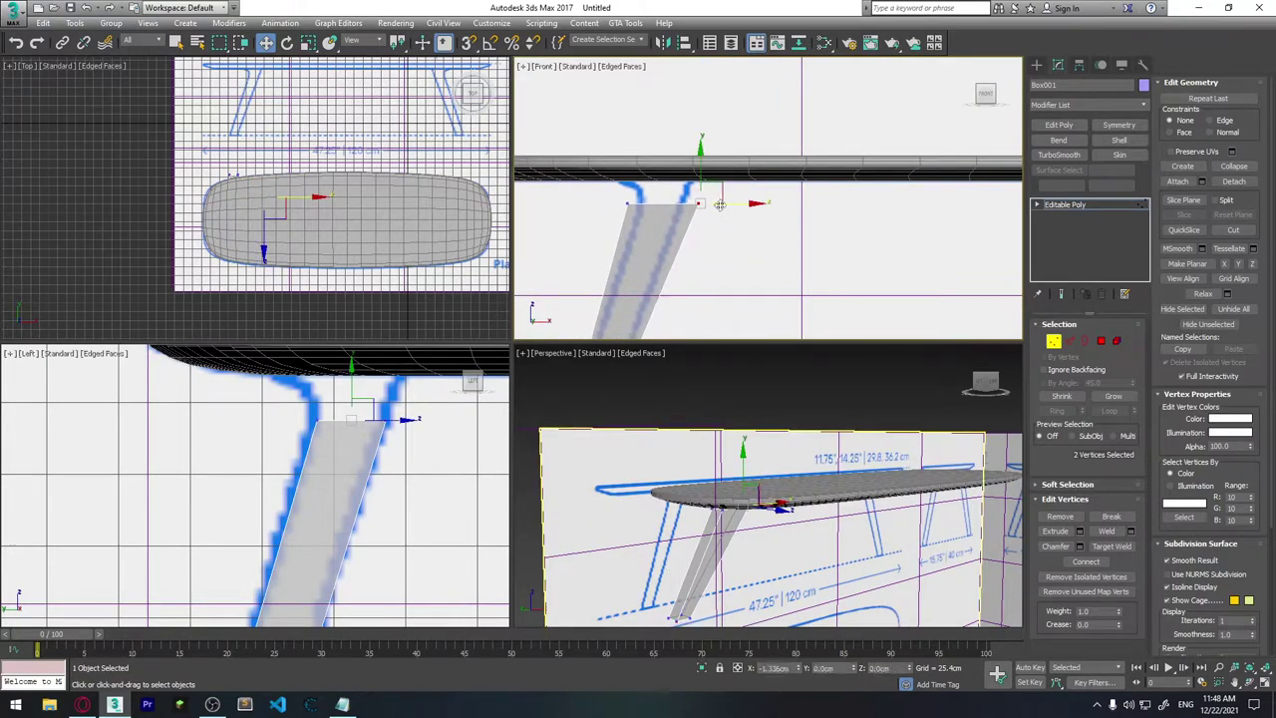
drag(708, 204, 670, 203)
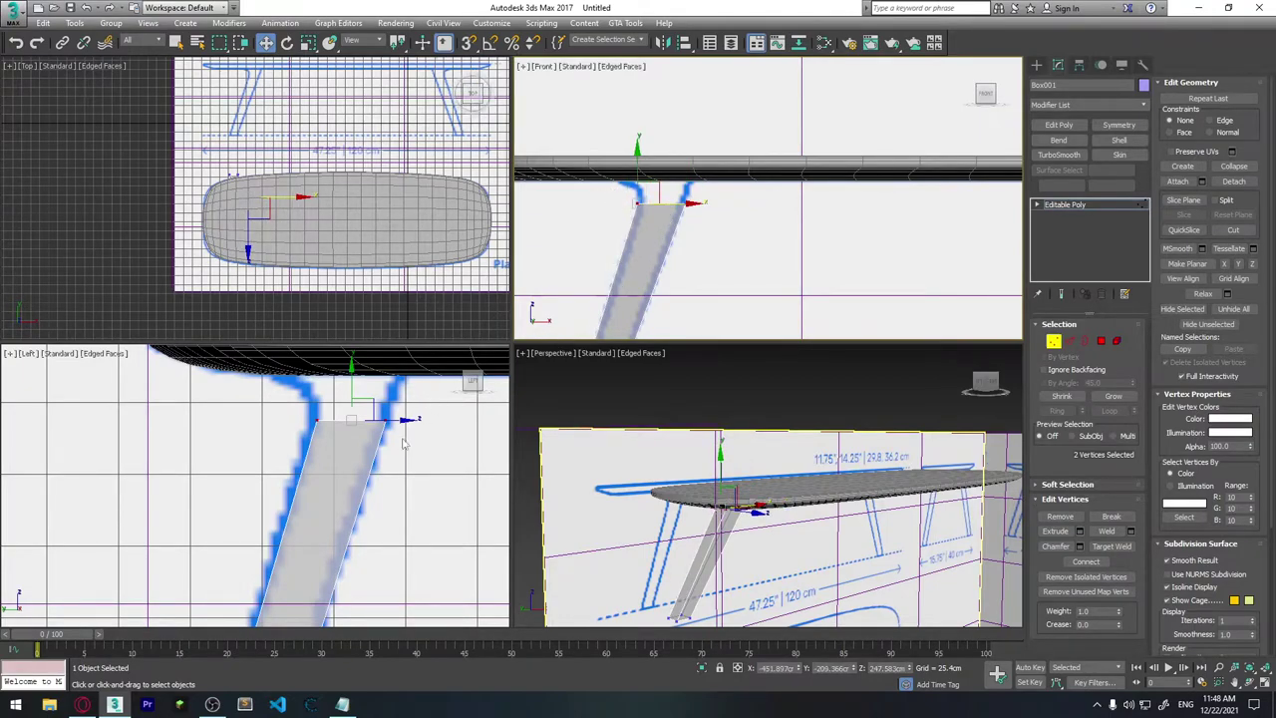
middle_drag(414, 494, 419, 477)
scroll(419, 477, down, 2)
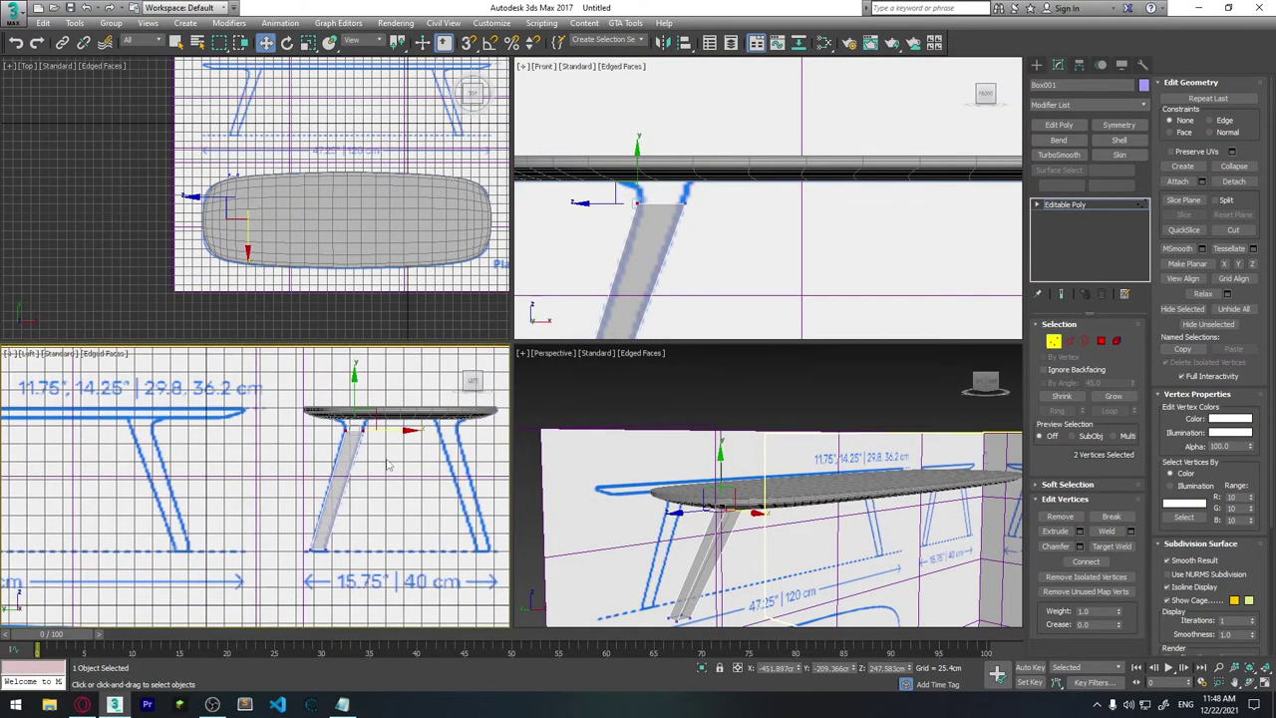
scroll(398, 470, up, 1)
Step: Select the leg and isolate it with Alt+Q
alt+middle_drag(758, 519, 788, 469)
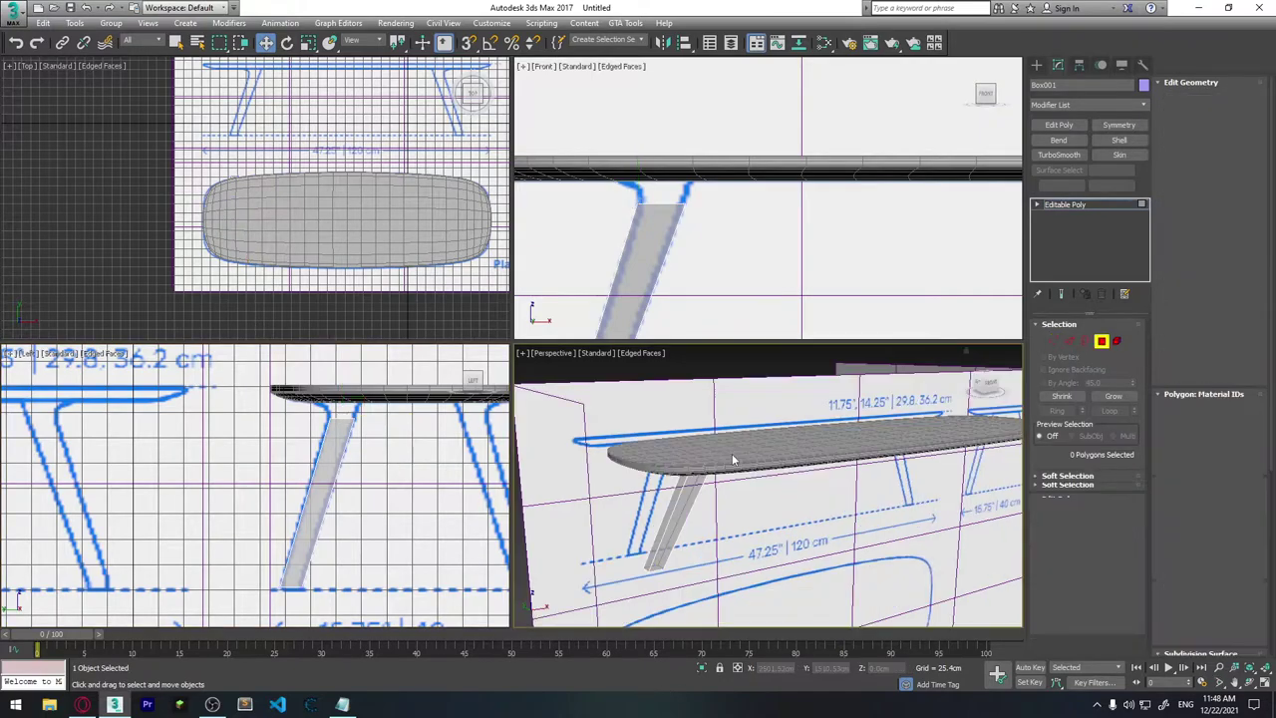
click(792, 459)
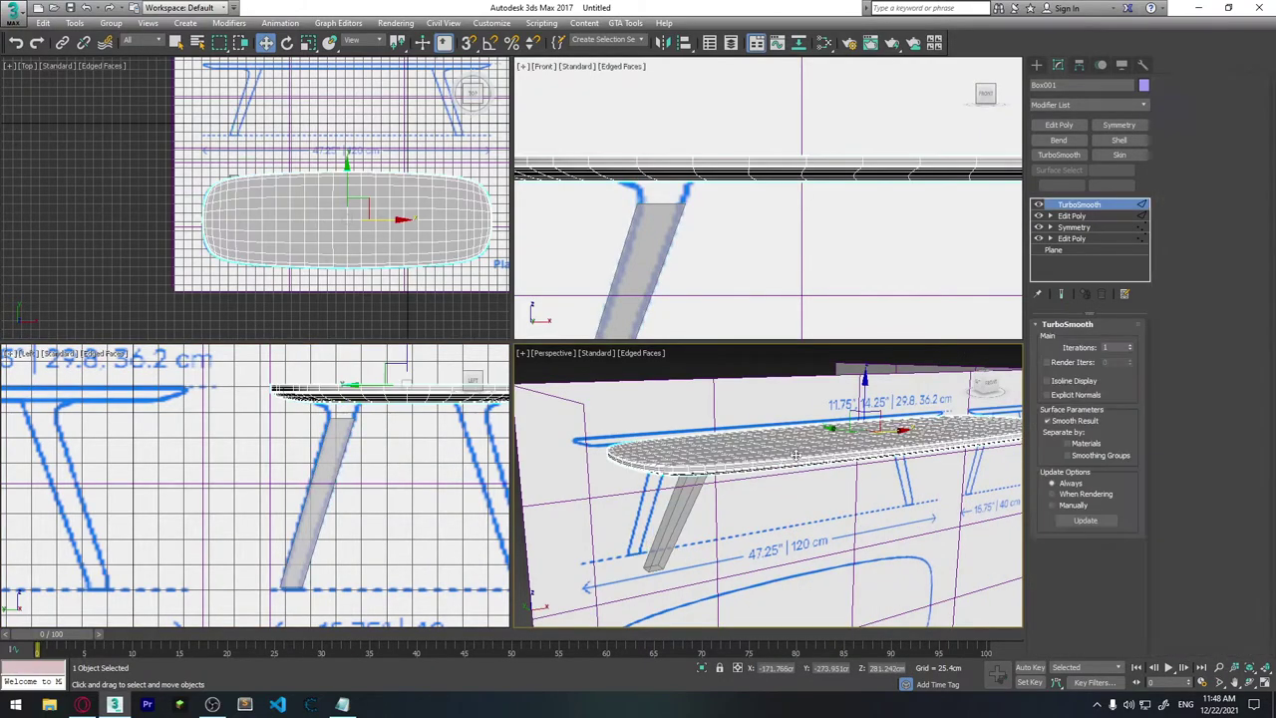
click(692, 513)
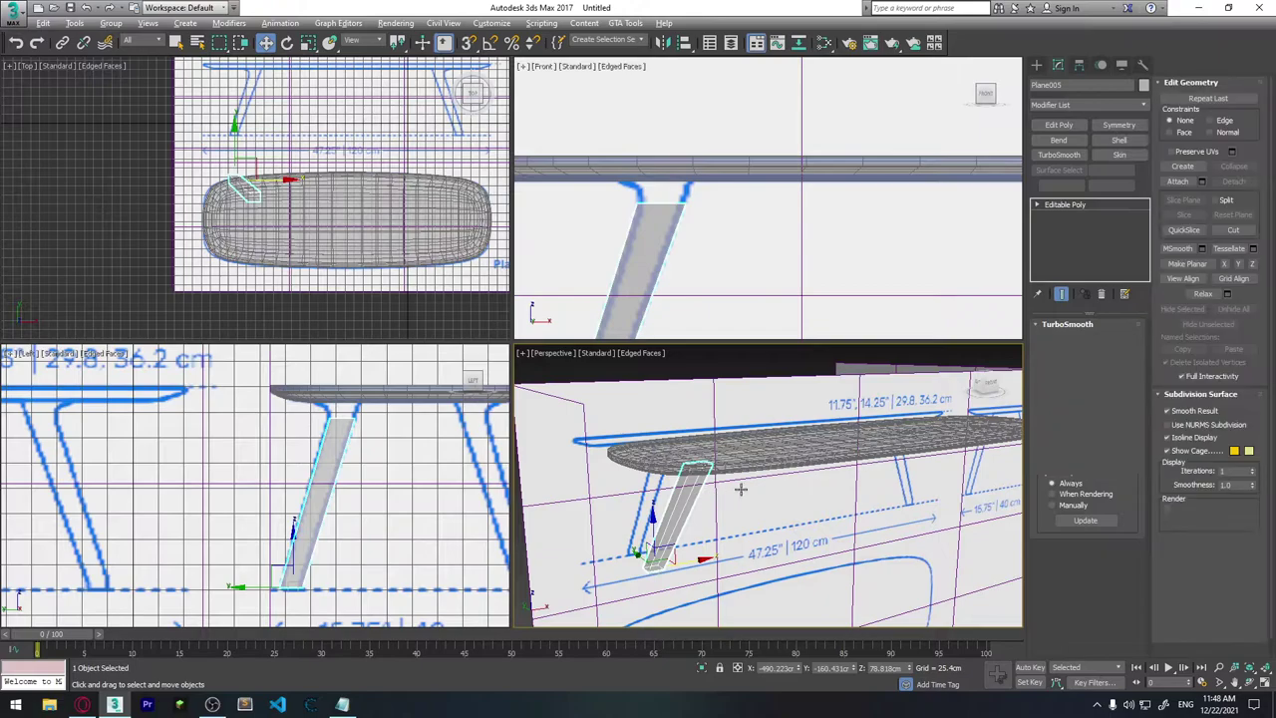
click(782, 455)
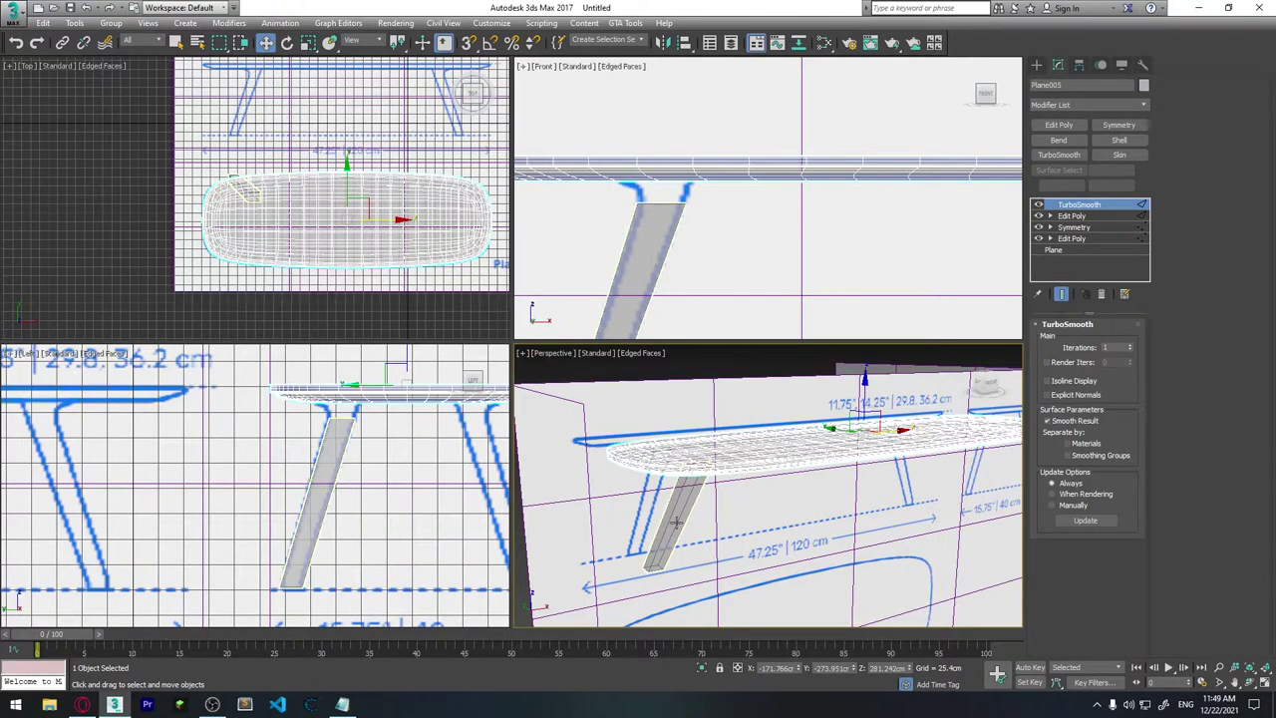
click(678, 511)
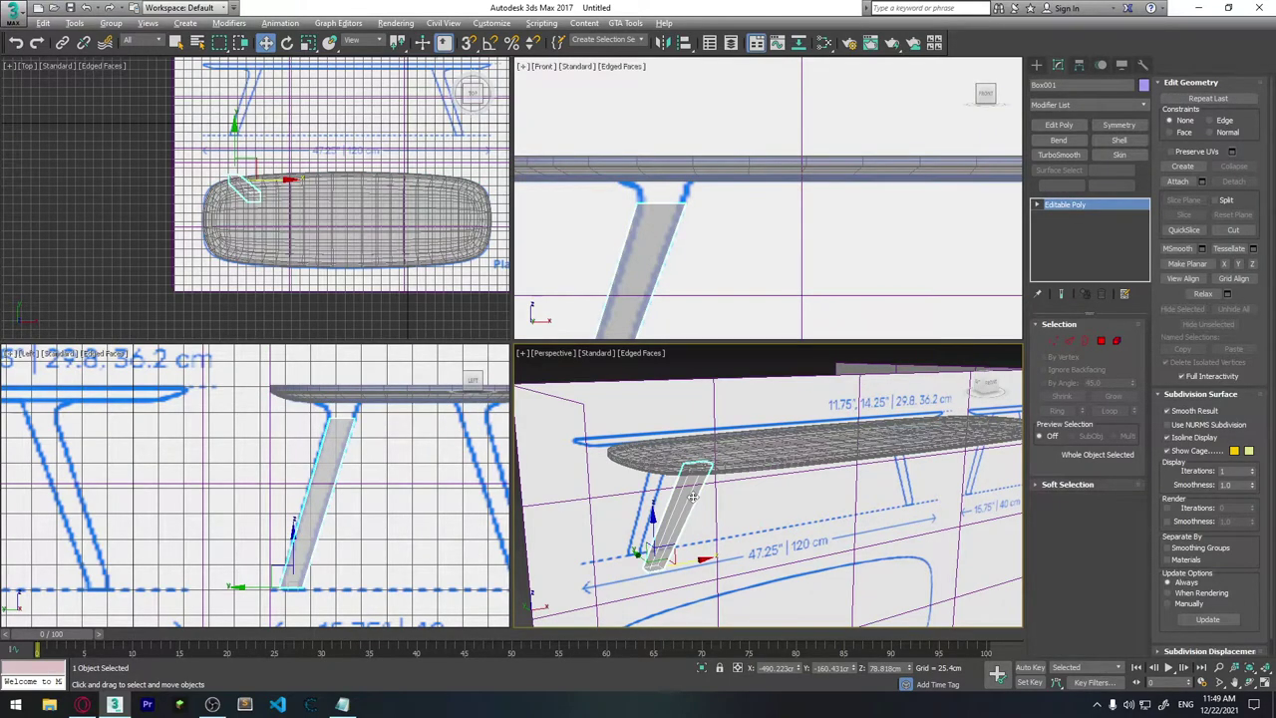
key(alt+q)
Step: Inspect the leg's top face in Polygon mode, then clear the face selection
mouse_move(816, 414)
alt+middle_down()
mouse_move(775, 456)
mouse_move(826, 462)
mouse_move(897, 439)
alt+middle_up()
click(1104, 346)
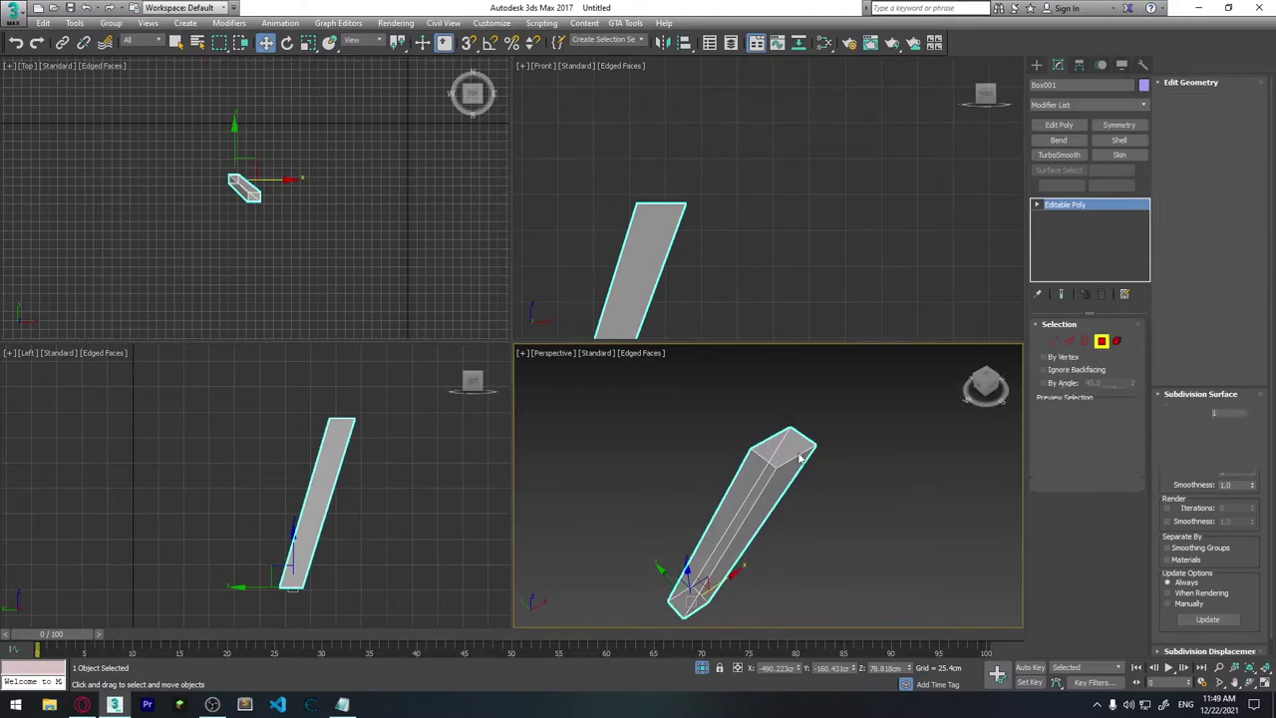
click(783, 448)
click(825, 471)
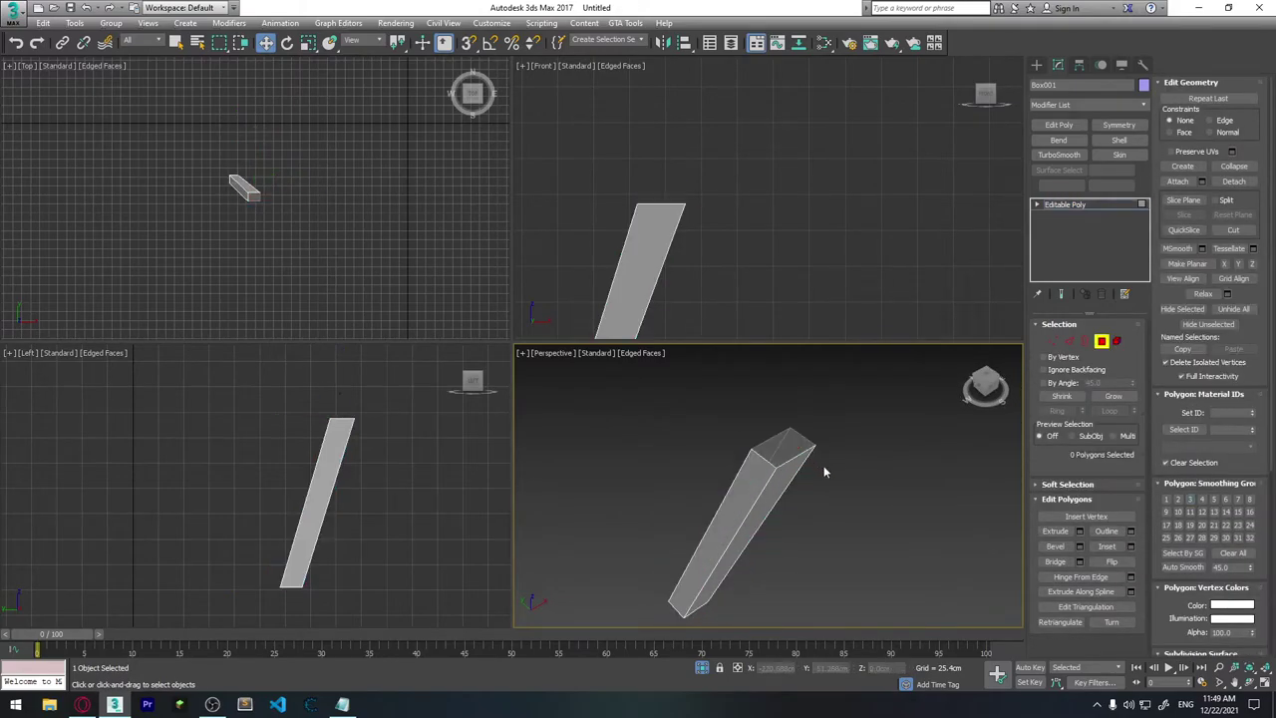
alt+middle_drag(838, 548, 786, 461)
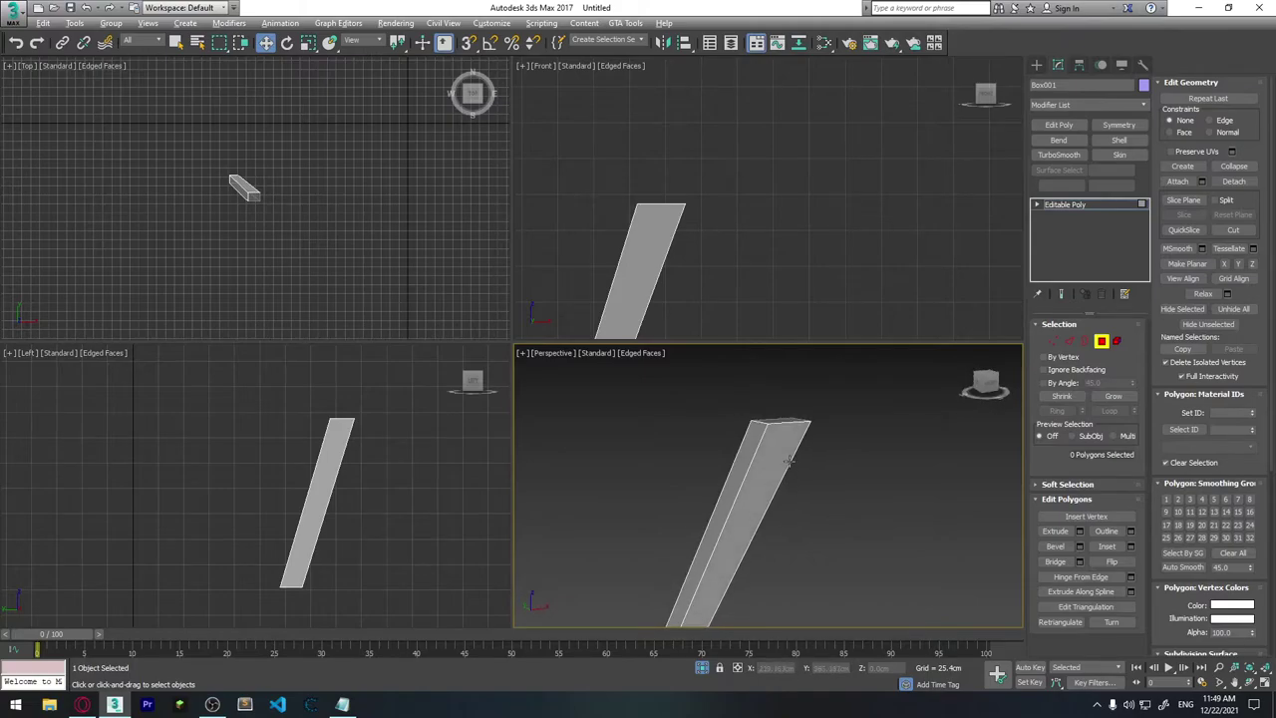
Step: Choose End Isolate from the quad menu so all hidden objects reappear
key(w)
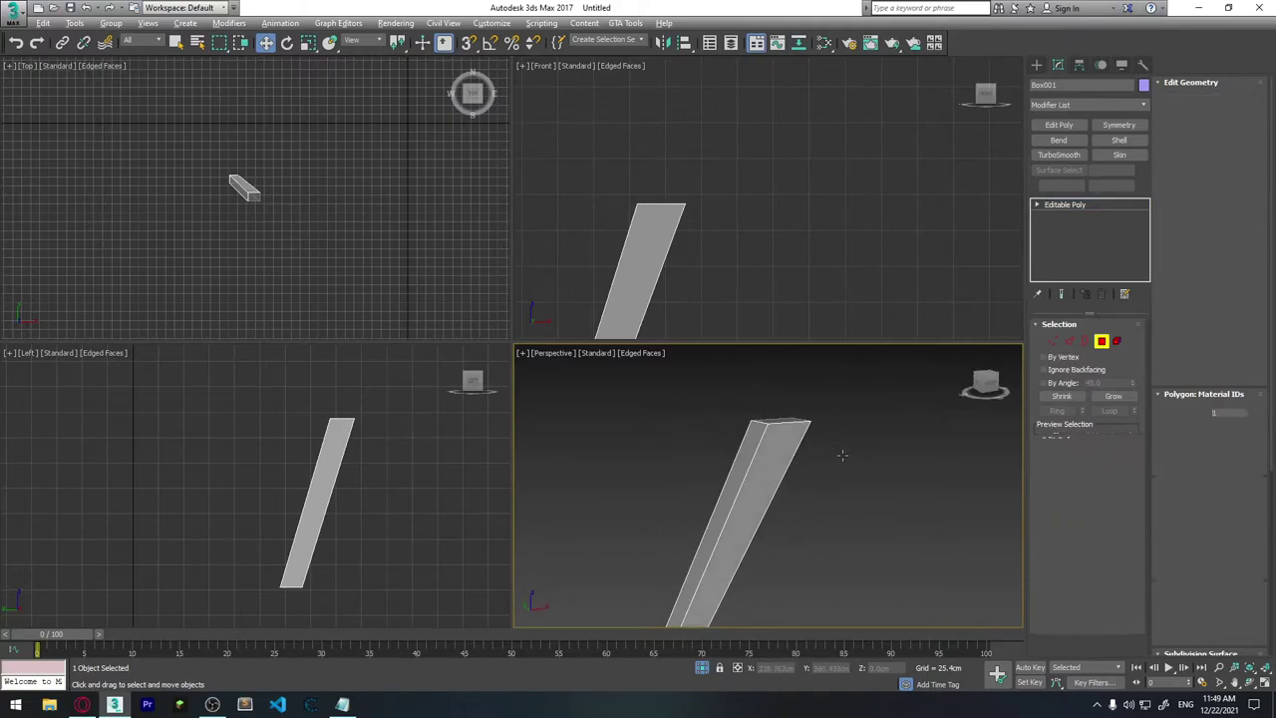
middle_drag(843, 455, 878, 407)
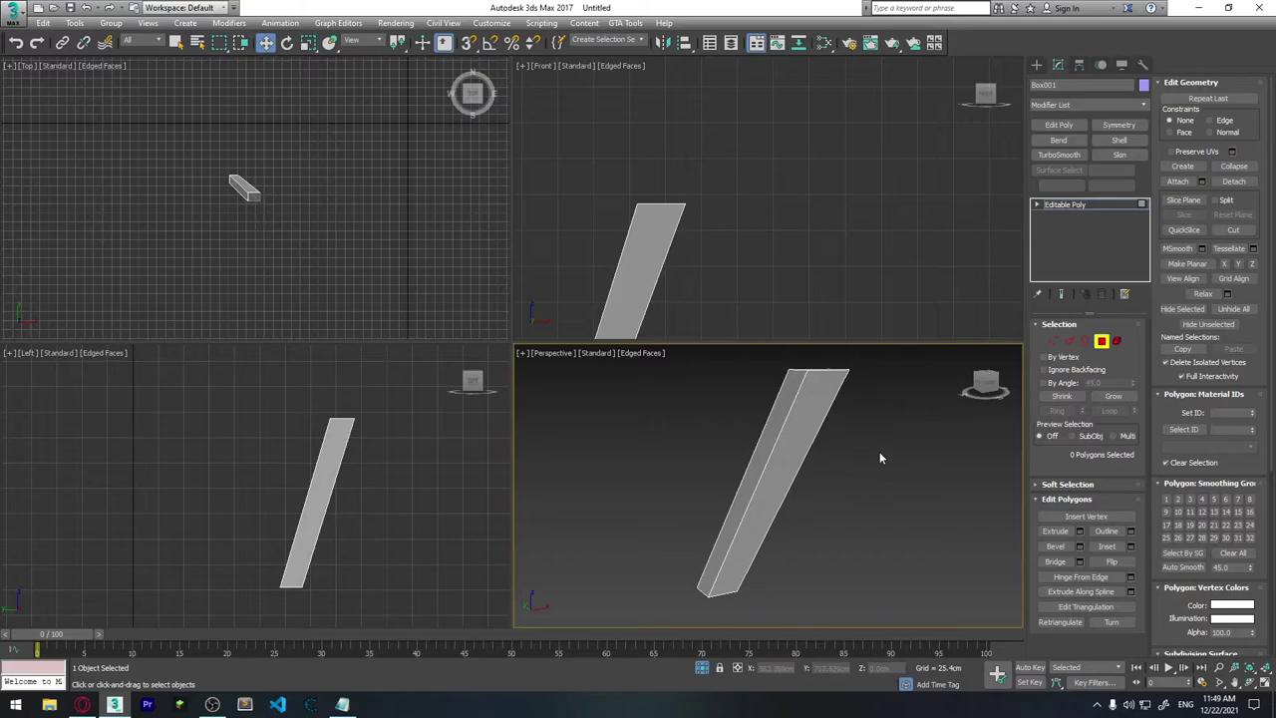
right_click(879, 454)
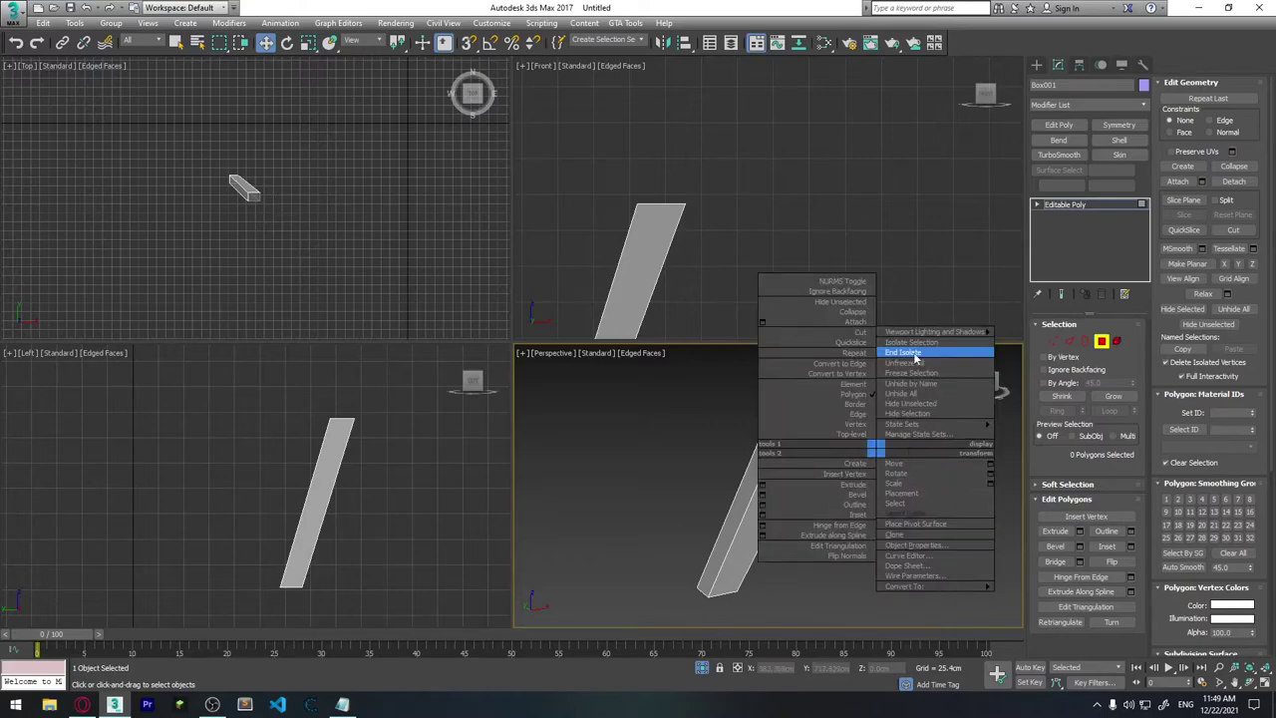
click(903, 353)
Step: Select the leg's open top border and Shift-drag it upward into a new band of faces
mouse_move(800, 495)
alt+middle_down()
mouse_move(847, 448)
mouse_move(792, 411)
mouse_move(796, 433)
alt+middle_up()
scroll(732, 220, up, 1)
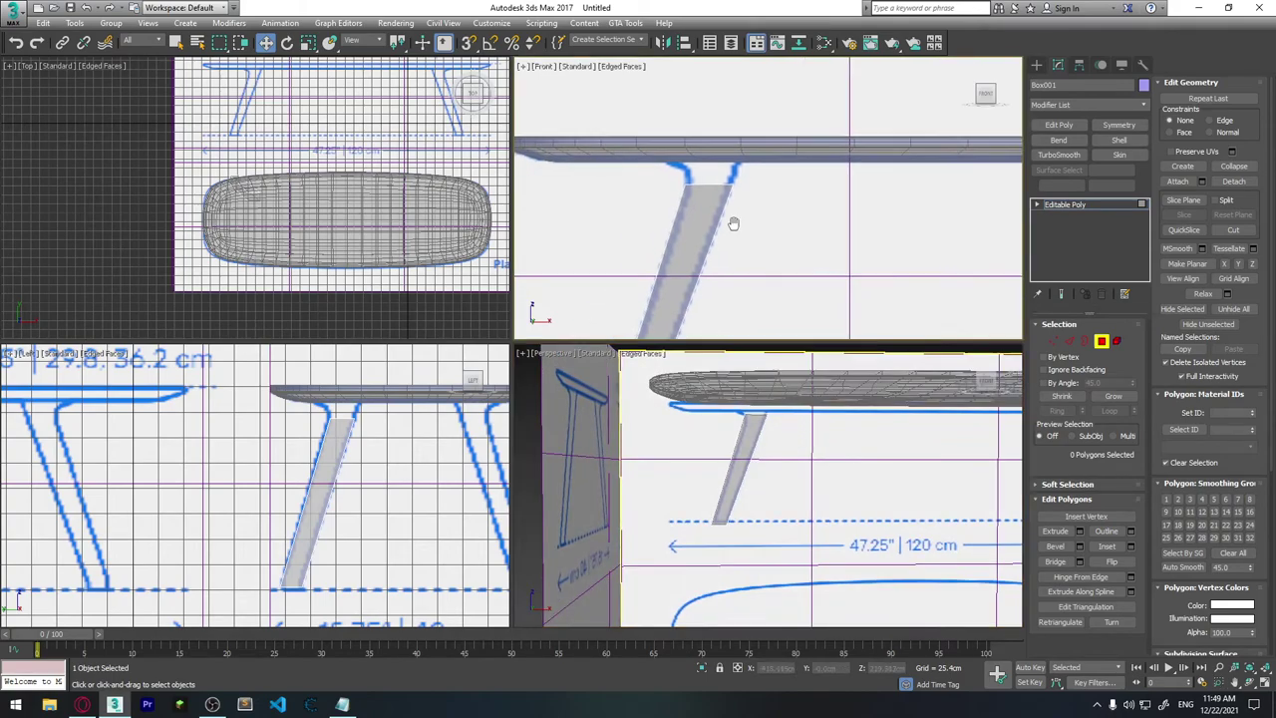
scroll(727, 214, up, 3)
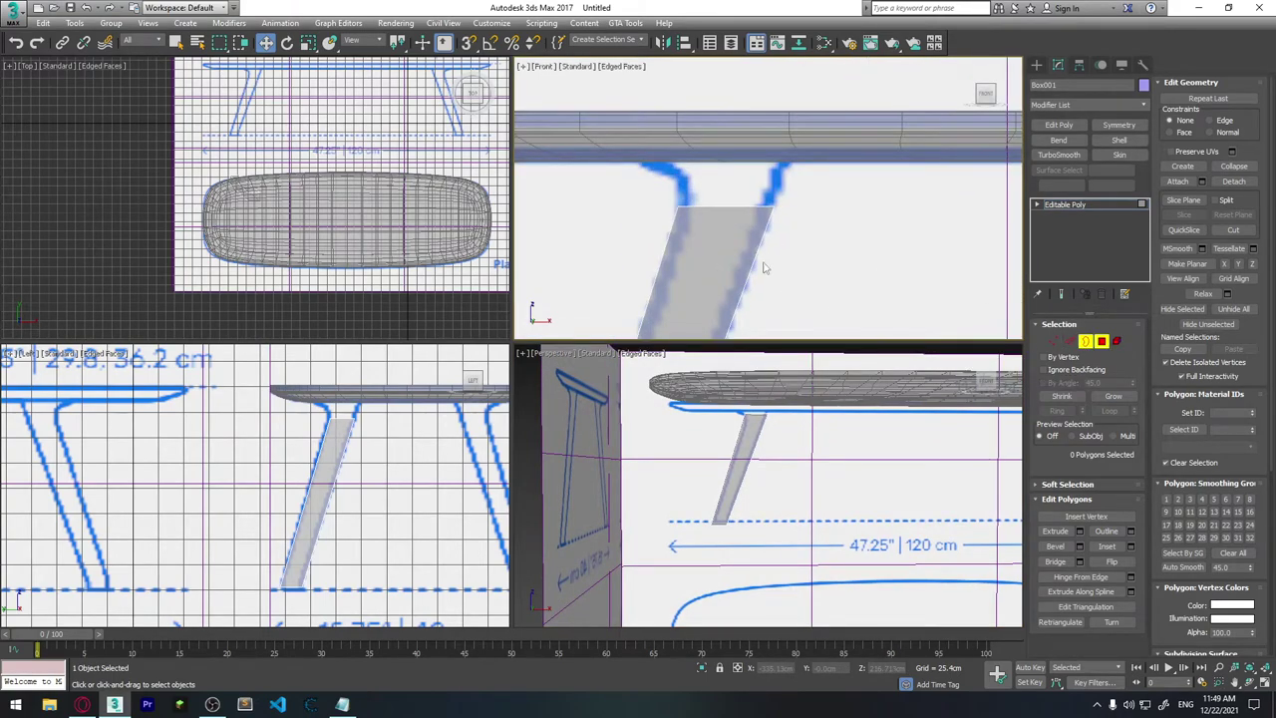
key(3)
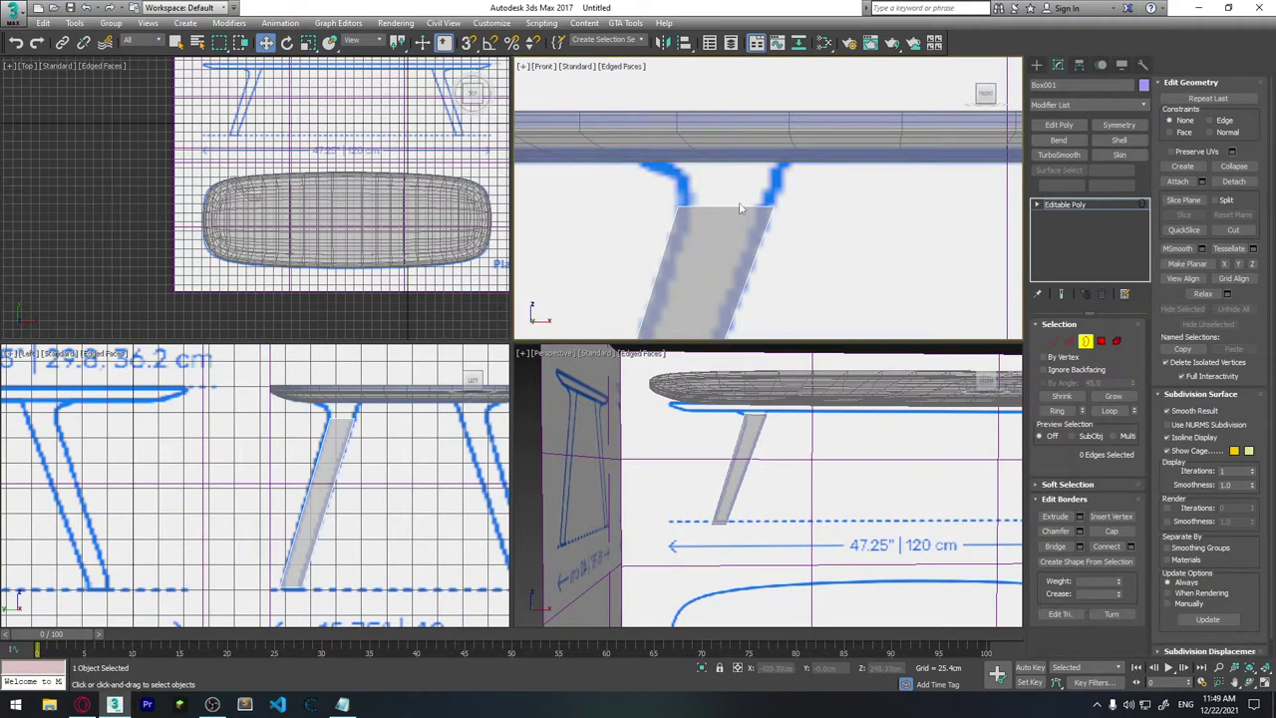
click(725, 209)
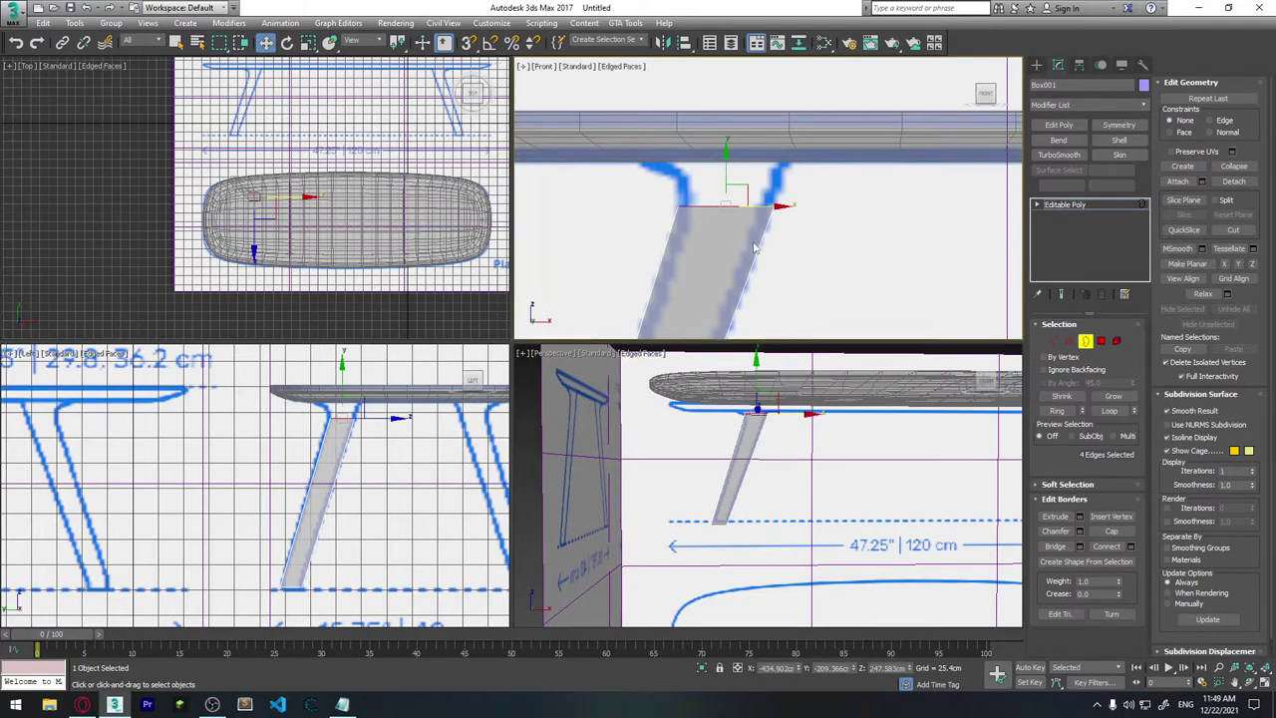
scroll(758, 249, up, 3)
mouse_move(755, 215)
shift+mouse_down()
mouse_move(808, 202)
mouse_move(798, 183)
shift+mouse_up()
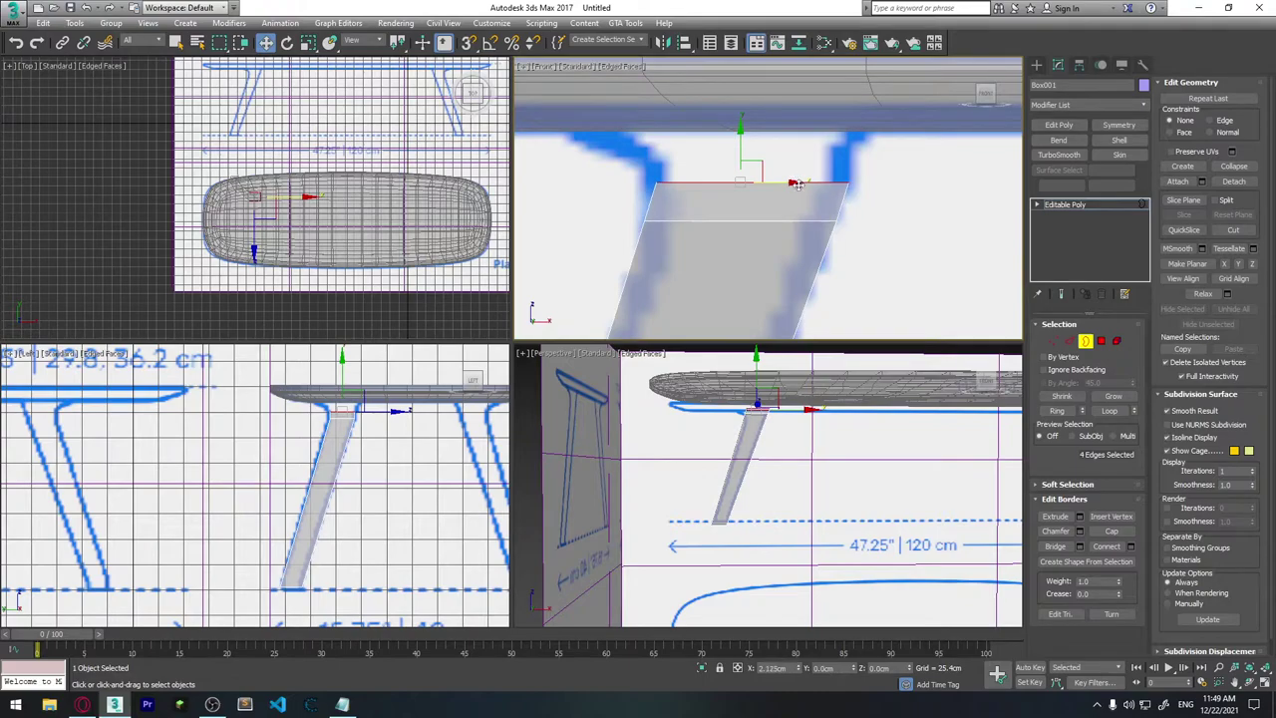
Step: Select the top-left corner vertices and move them outward to widen the leg's top
click(1054, 341)
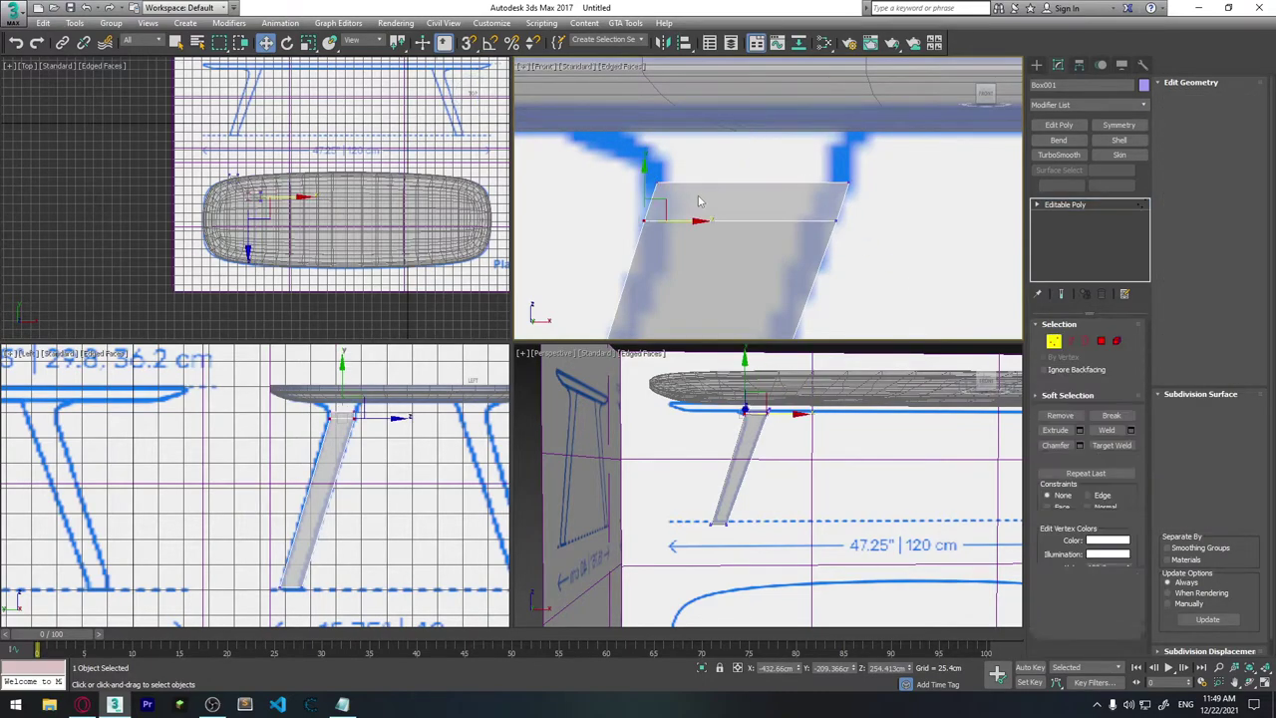
click(648, 172)
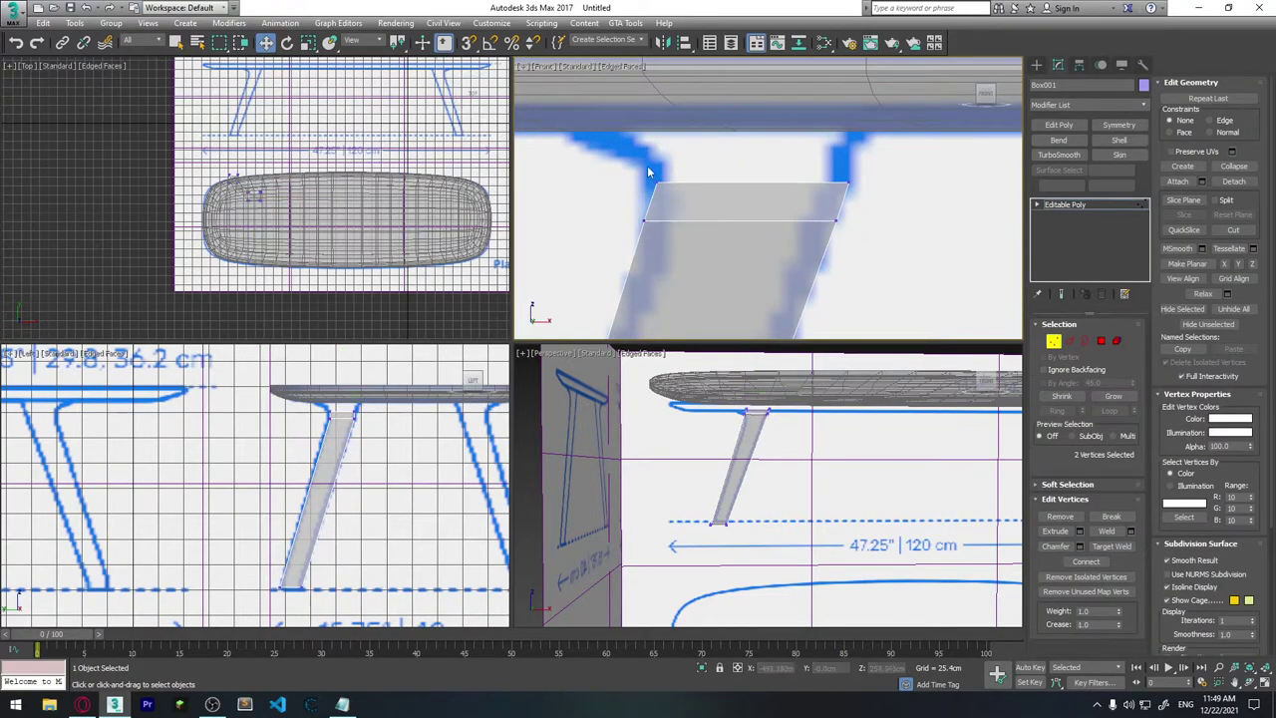
drag(648, 171, 678, 185)
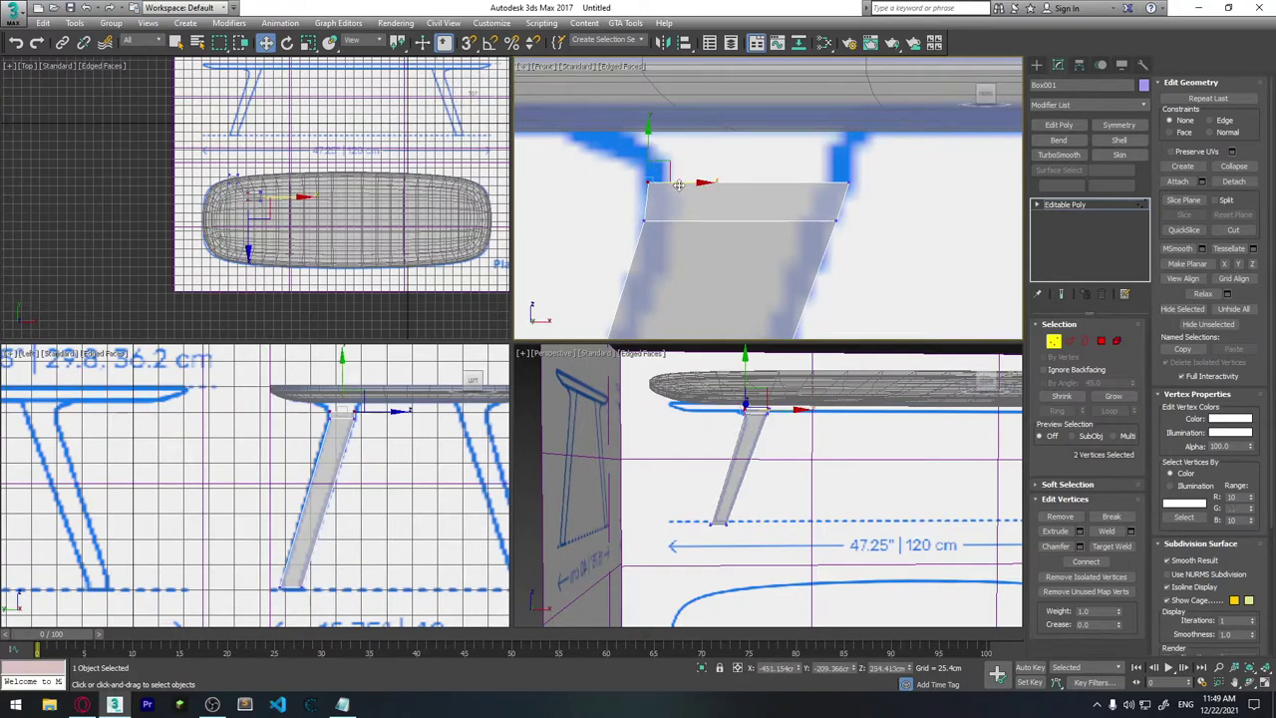
scroll(294, 407, up, 3)
scroll(294, 407, up, 3)
scroll(294, 407, up, 3)
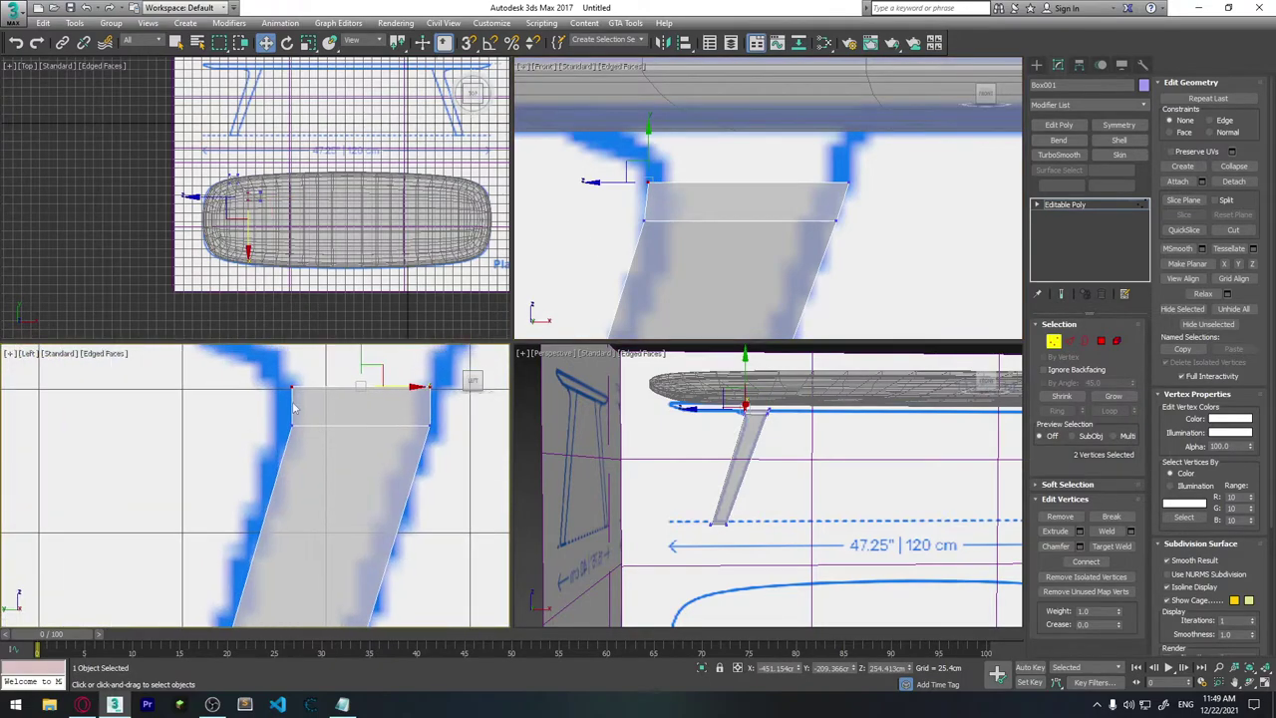
drag(313, 402, 311, 385)
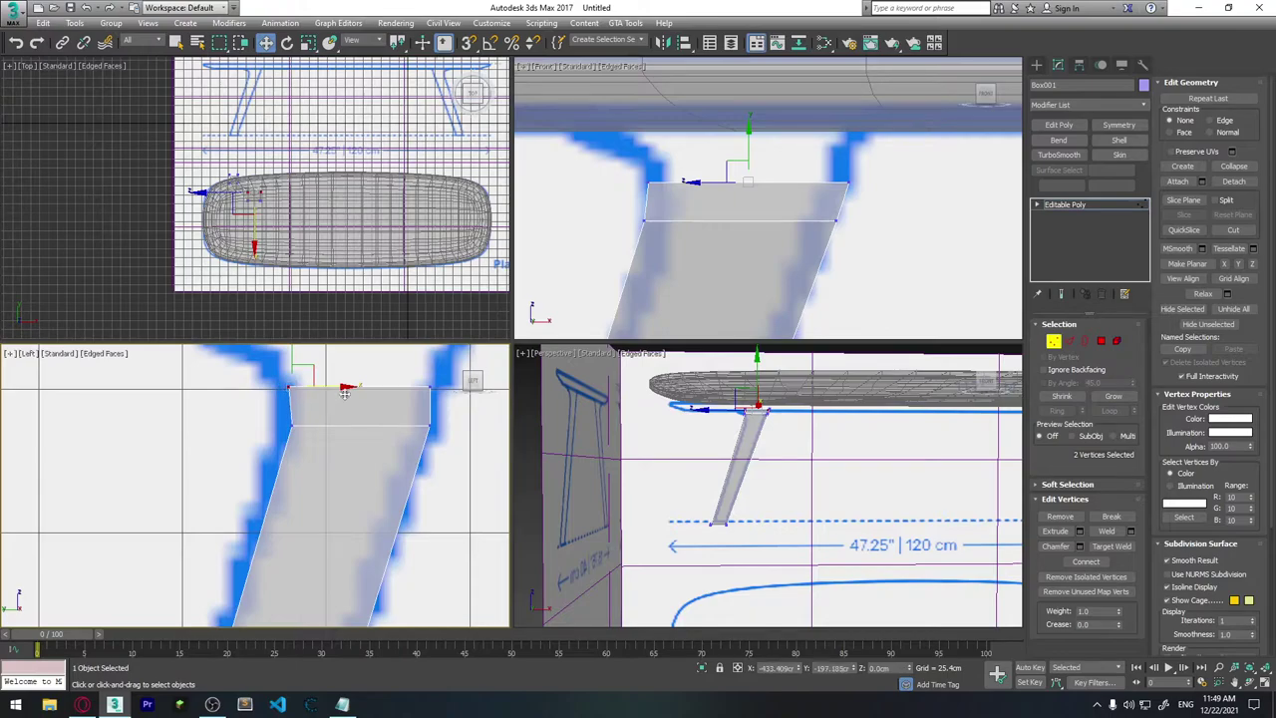
Step: Select the top-right vertices, then extrude the top border further upward
middle_drag(456, 421, 420, 458)
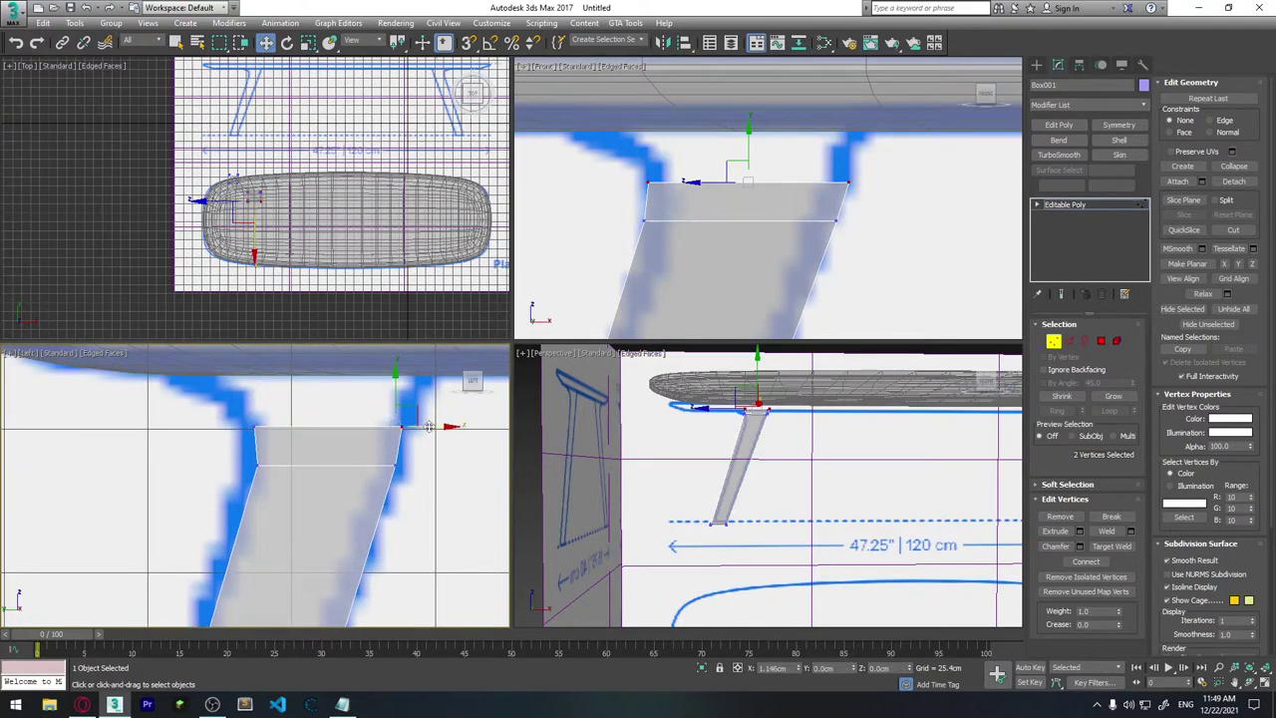
drag(384, 416, 391, 417)
mouse_move(703, 229)
middle_down()
mouse_move(680, 277)
mouse_move(820, 275)
middle_up()
click(1087, 342)
drag(810, 215, 810, 184)
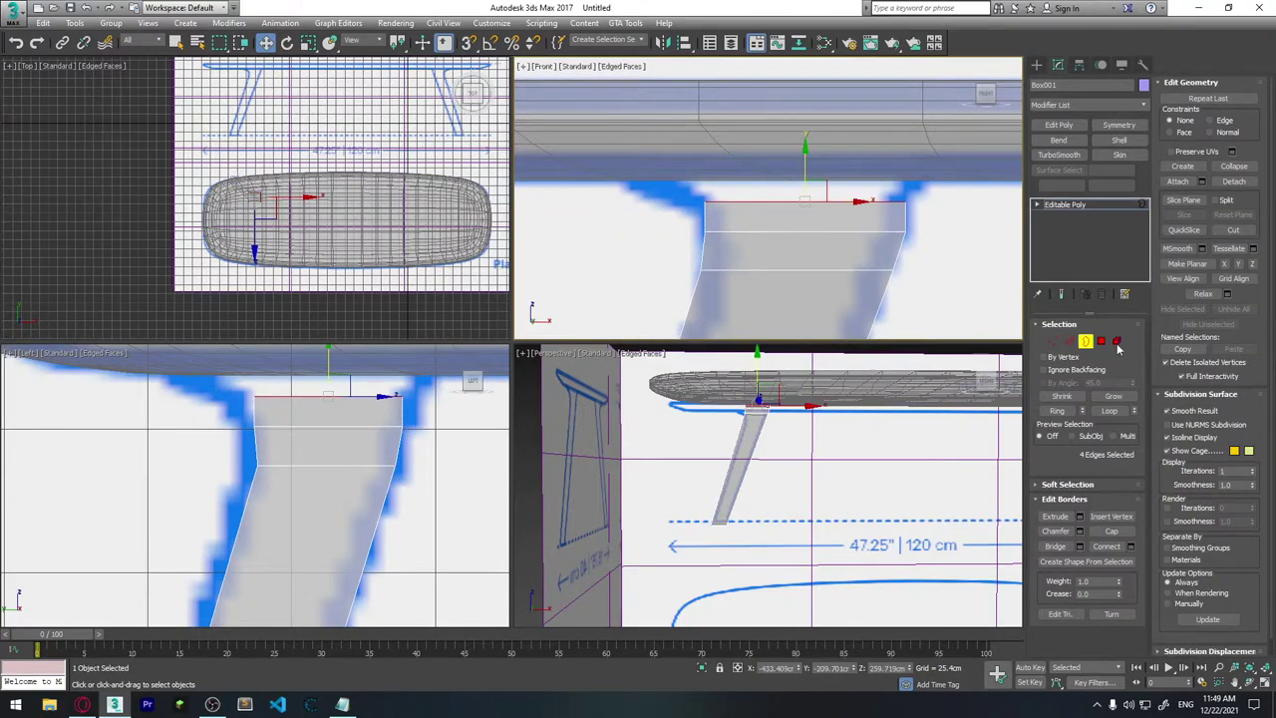
Step: In Vertex mode, rectangle-select the leg's top corner vertices
key(q)
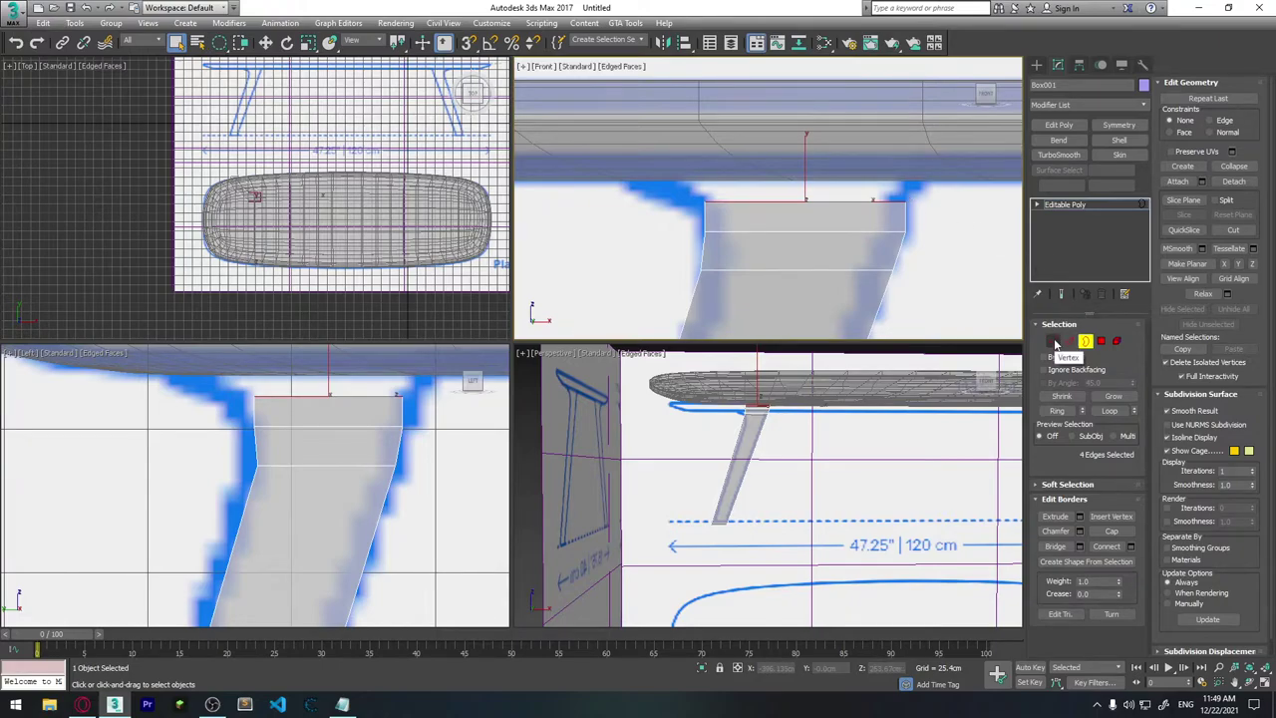
click(1057, 345)
drag(922, 239, 895, 196)
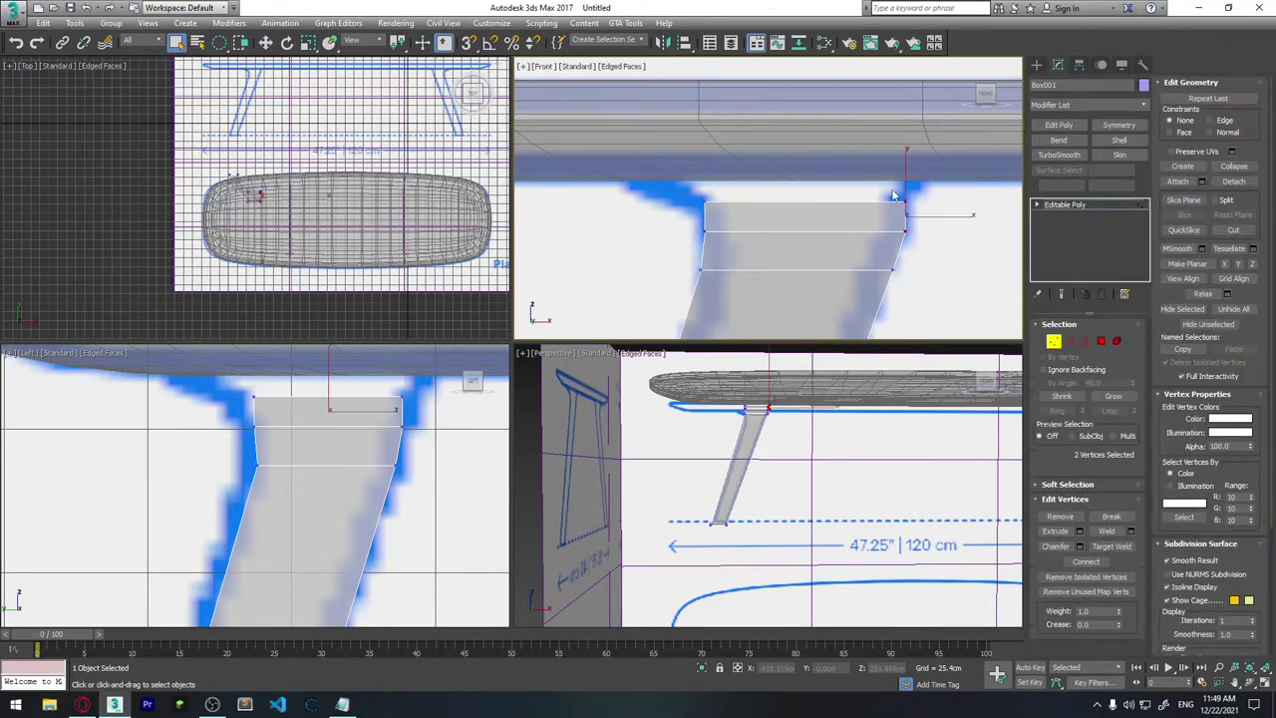
key(w)
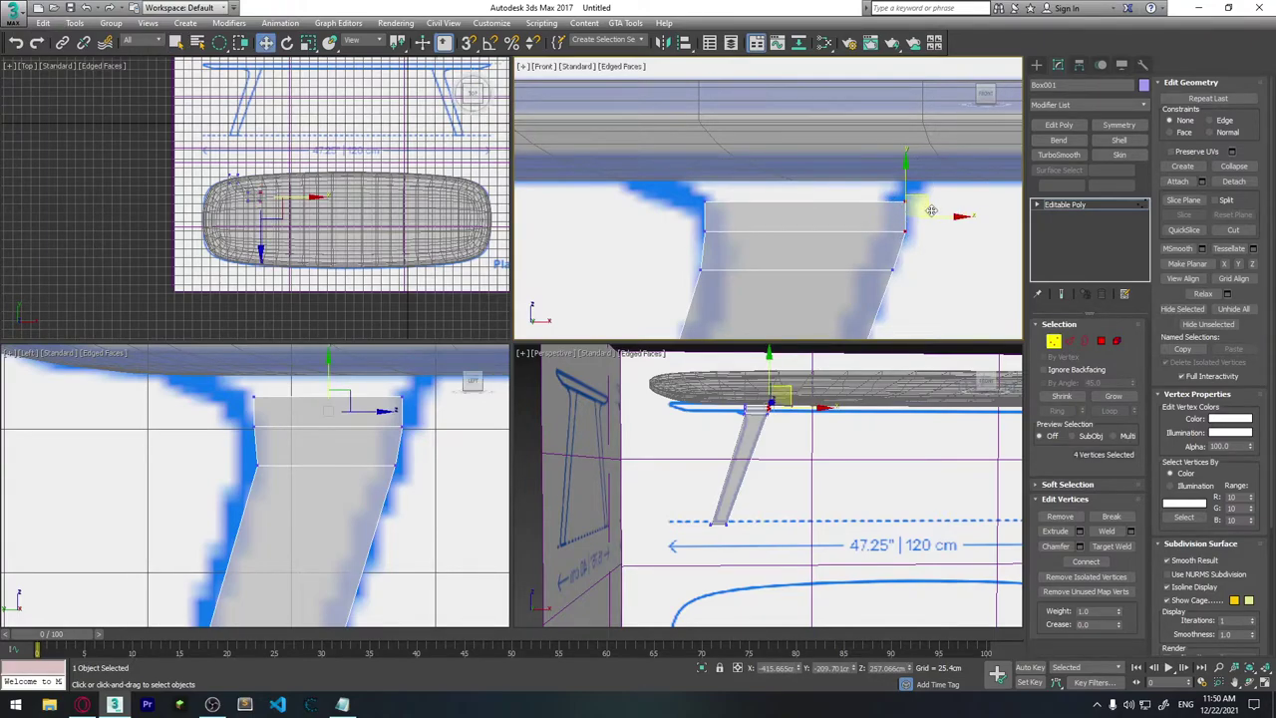
drag(221, 44, 230, 78)
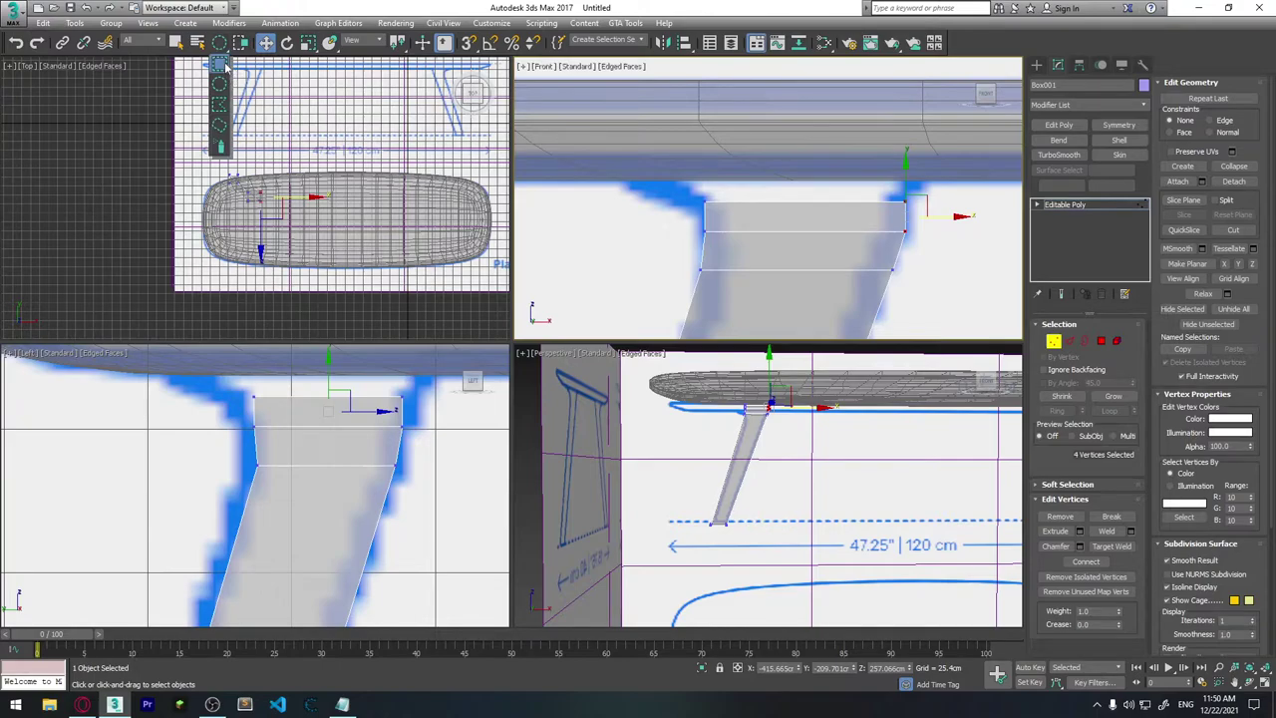
drag(967, 194, 893, 219)
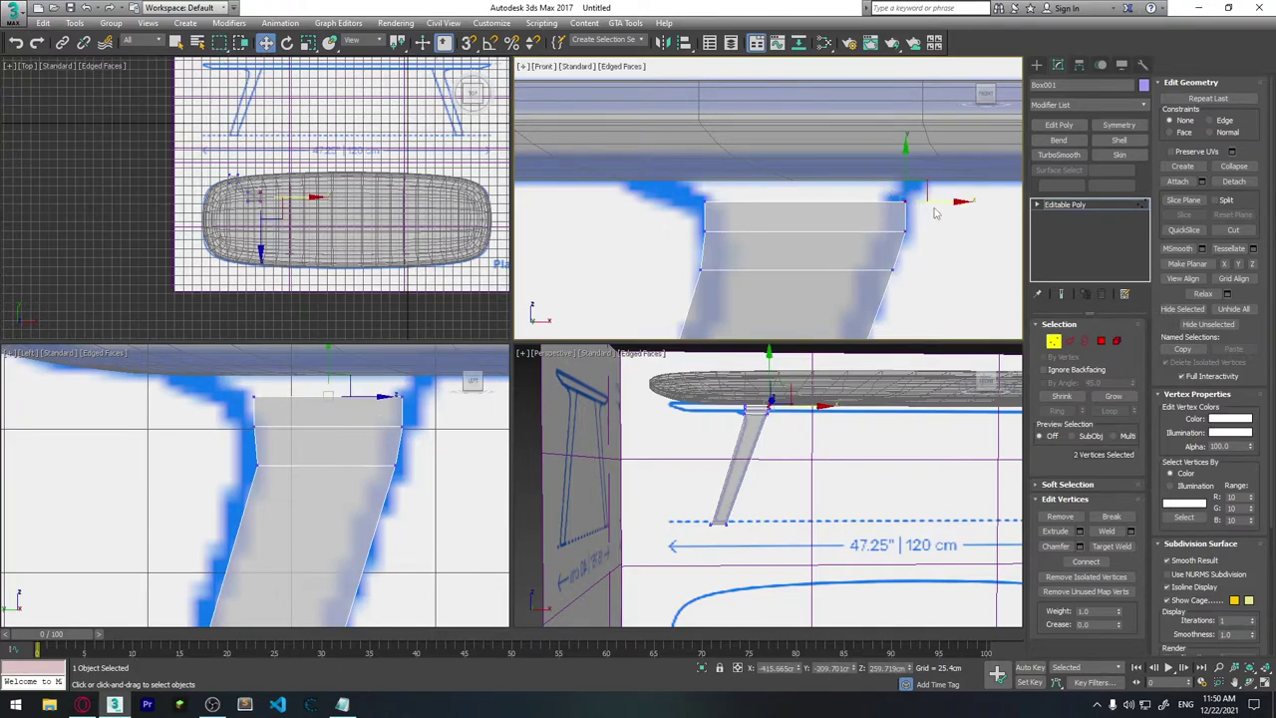
mouse_move(688, 184)
mouse_down()
mouse_move(738, 214)
mouse_move(715, 199)
mouse_up()
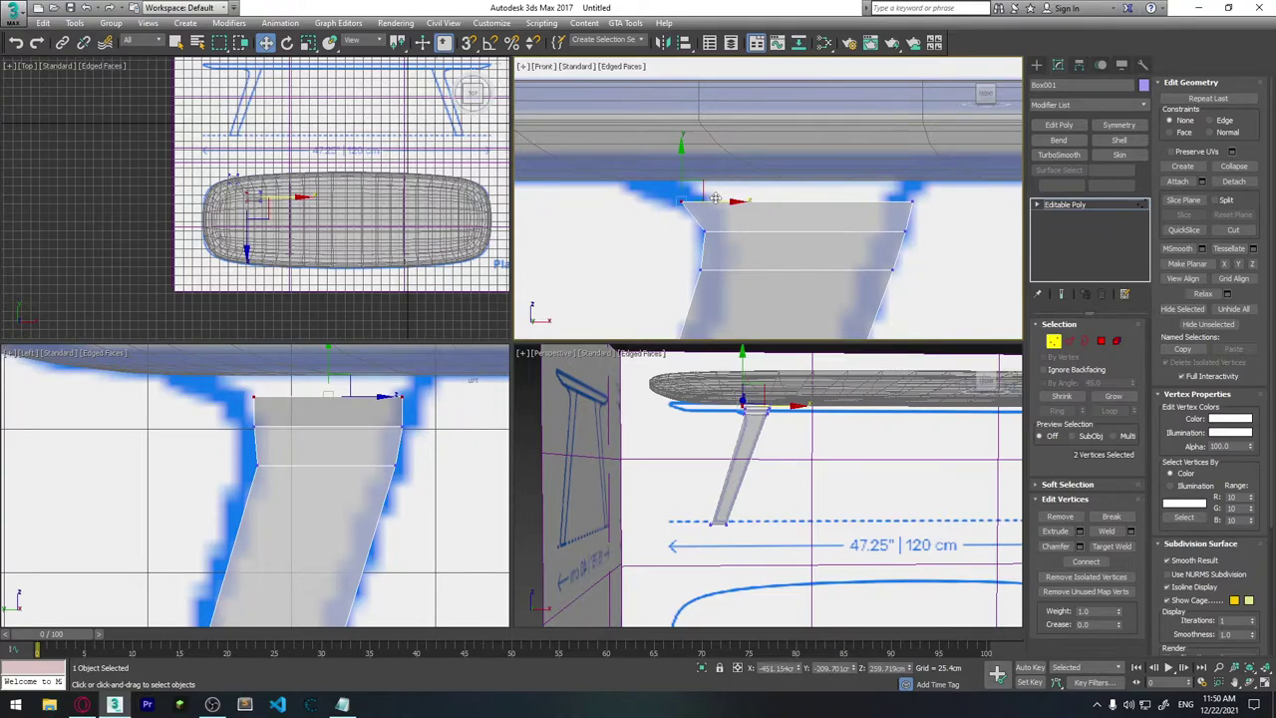
Step: Push the left and right top vertices outward in the side view to flare the top
middle_drag(277, 449, 289, 399)
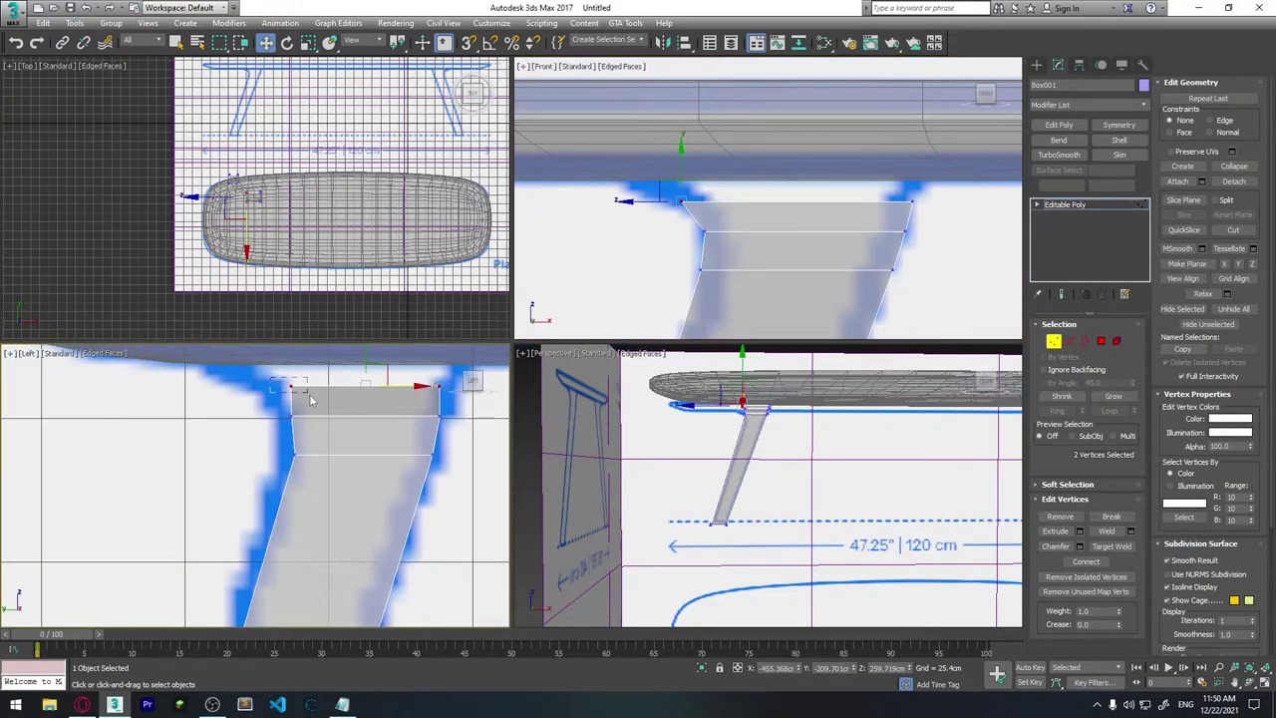
mouse_move(272, 380)
mouse_down()
mouse_move(311, 397)
mouse_move(278, 388)
mouse_up()
middle_drag(465, 412, 375, 412)
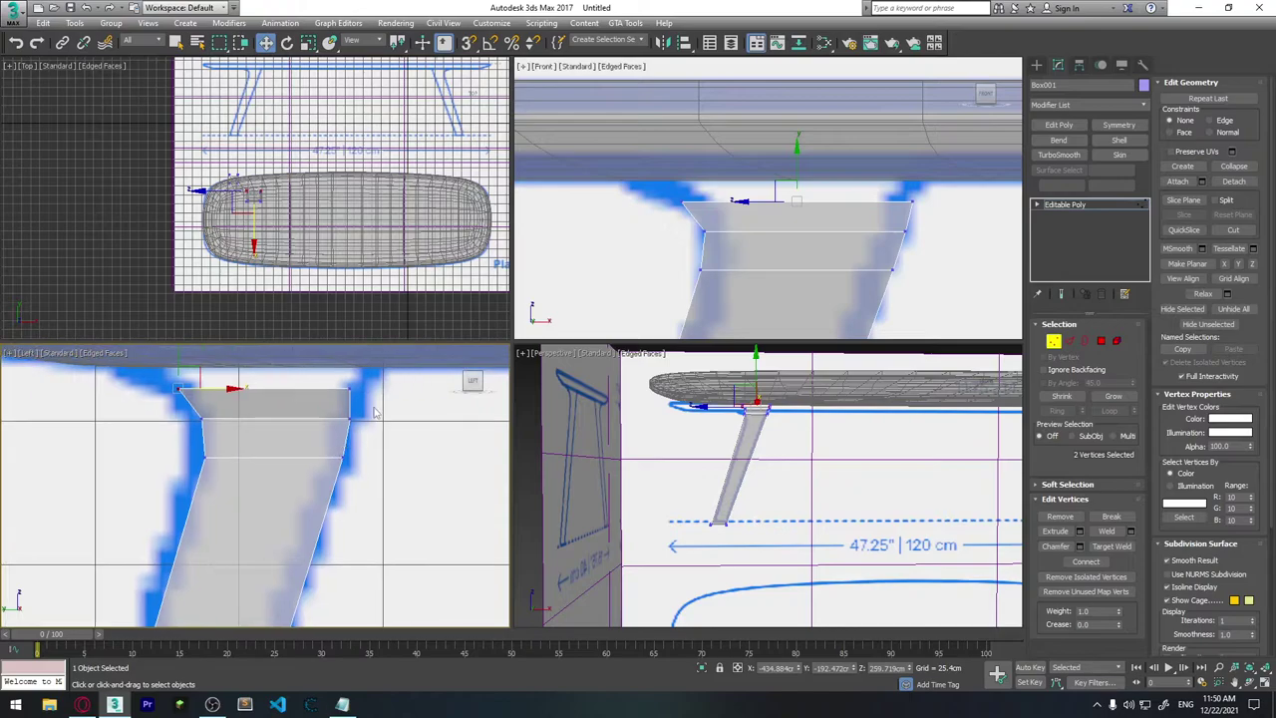
mouse_move(375, 412)
mouse_down()
mouse_move(337, 377)
mouse_move(398, 389)
mouse_up()
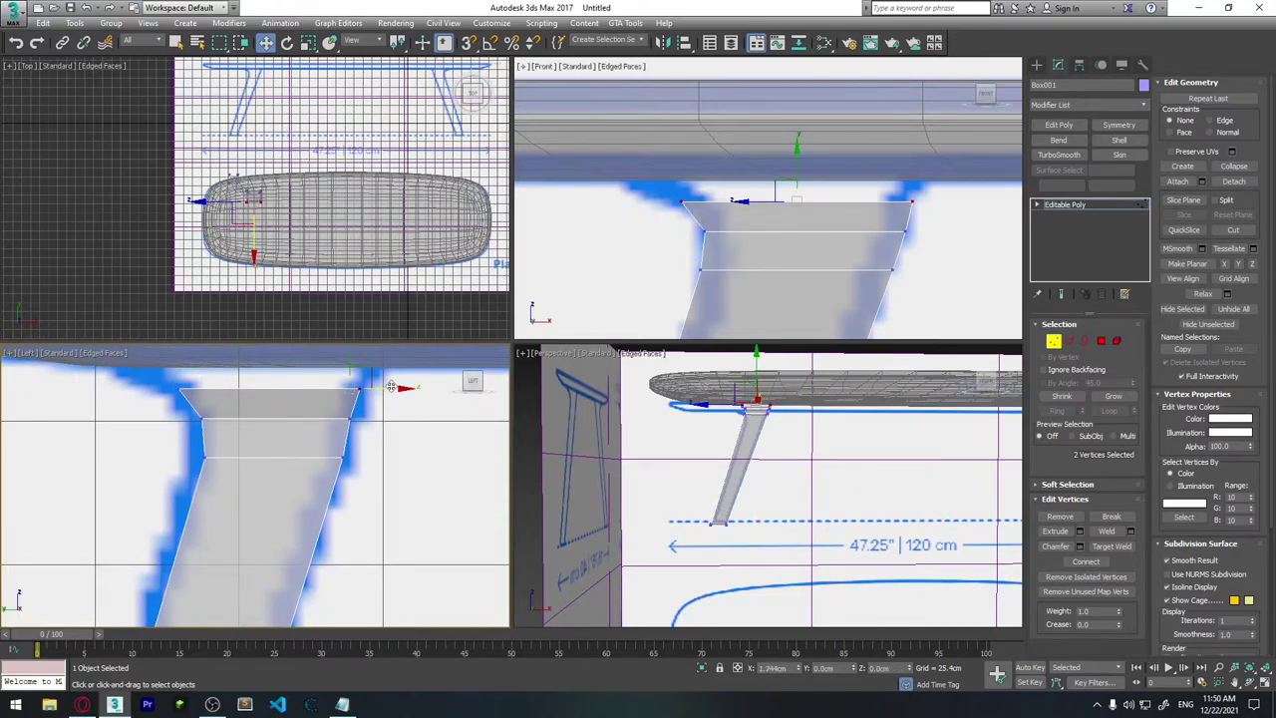
drag(339, 429, 381, 411)
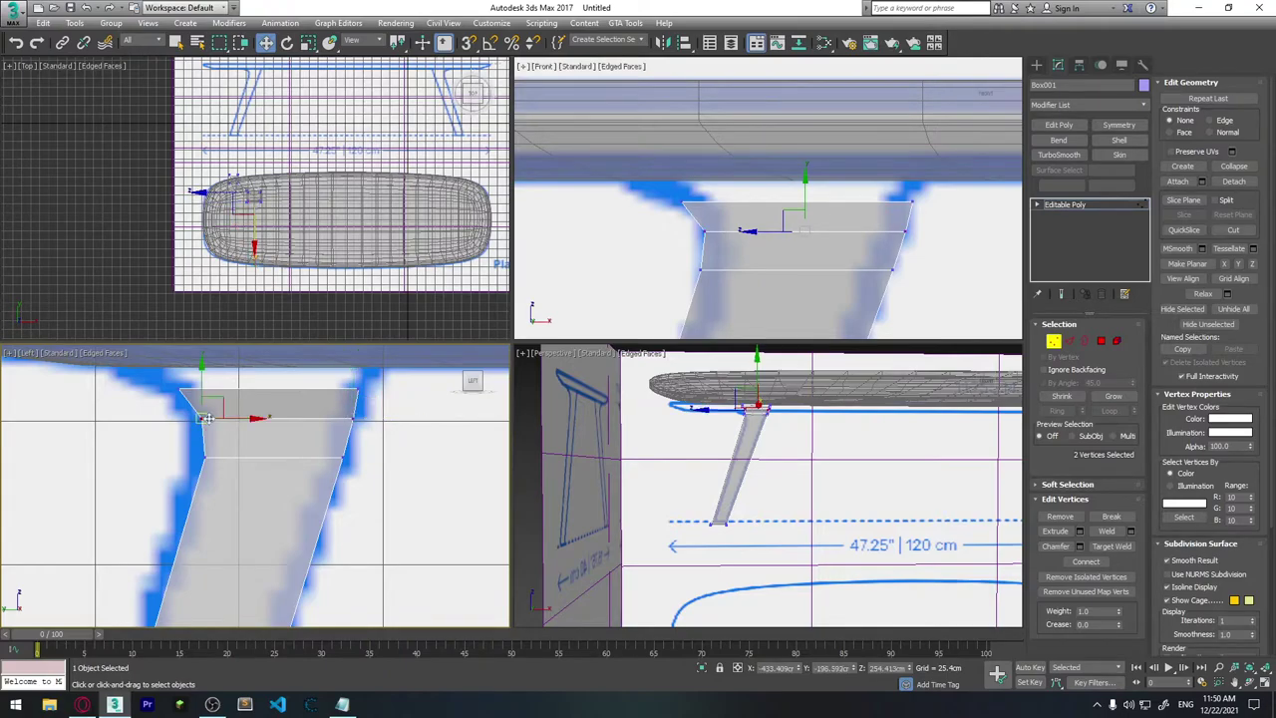
mouse_move(225, 439)
mouse_down()
mouse_move(193, 405)
mouse_move(230, 418)
mouse_up()
middle_drag(797, 272, 786, 272)
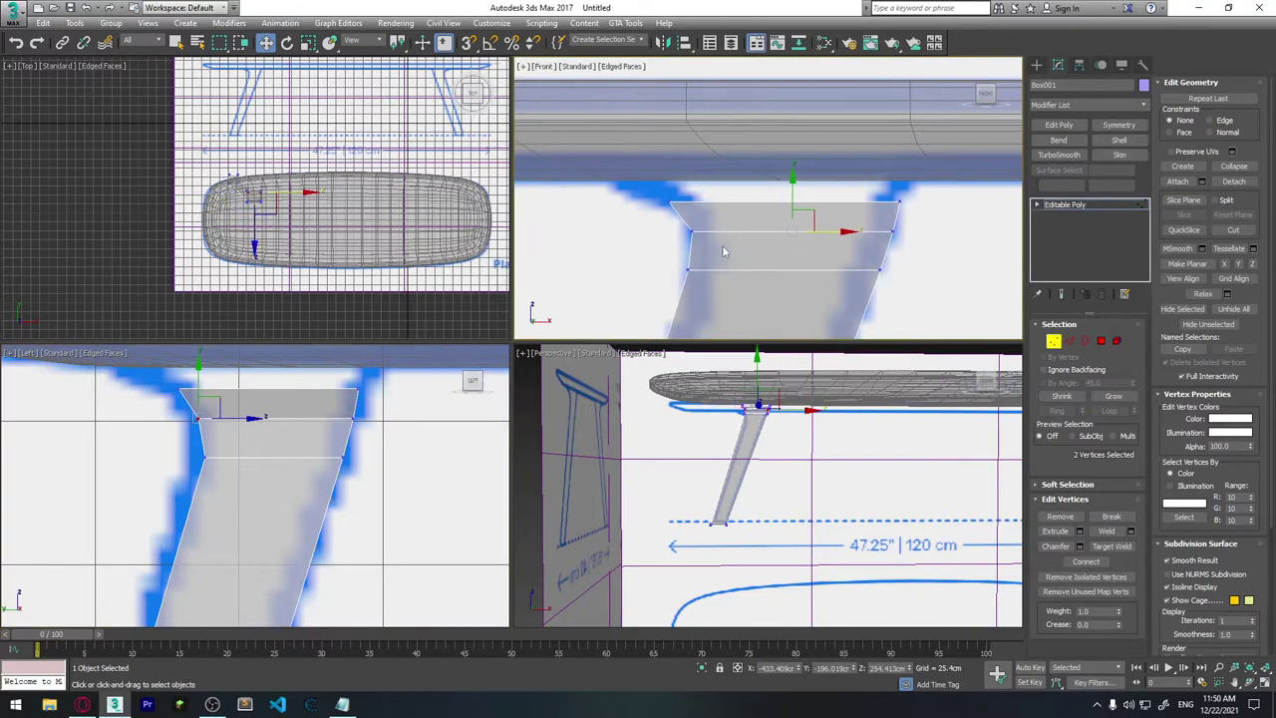
drag(726, 232, 724, 232)
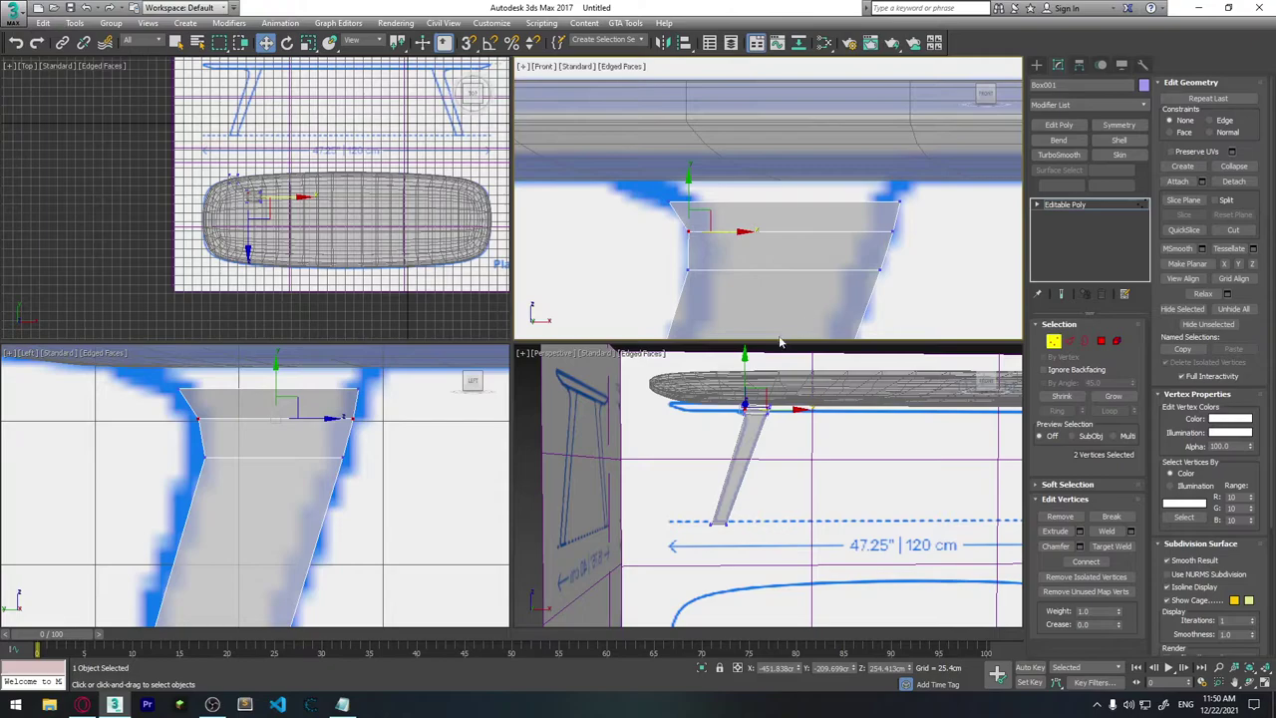
click(1085, 341)
Step: Raise the top border up to the tabletop and pull the top-left corner outward
click(796, 199)
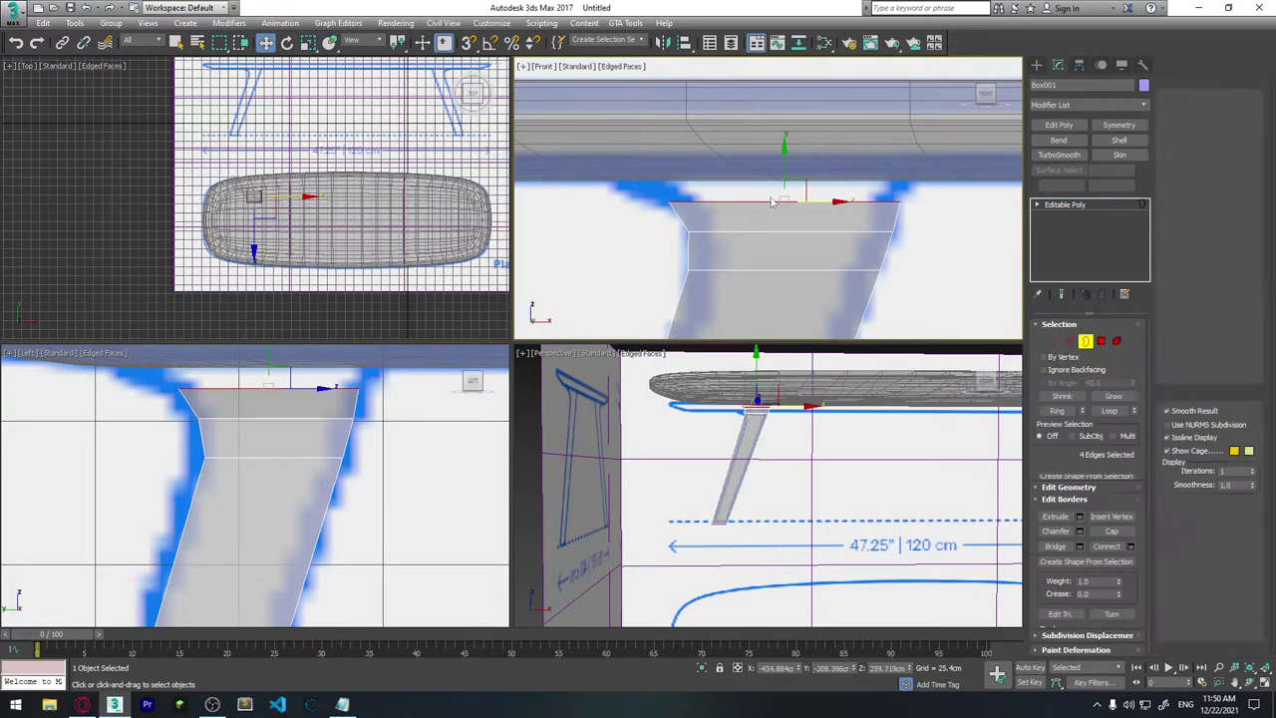
drag(786, 181, 786, 155)
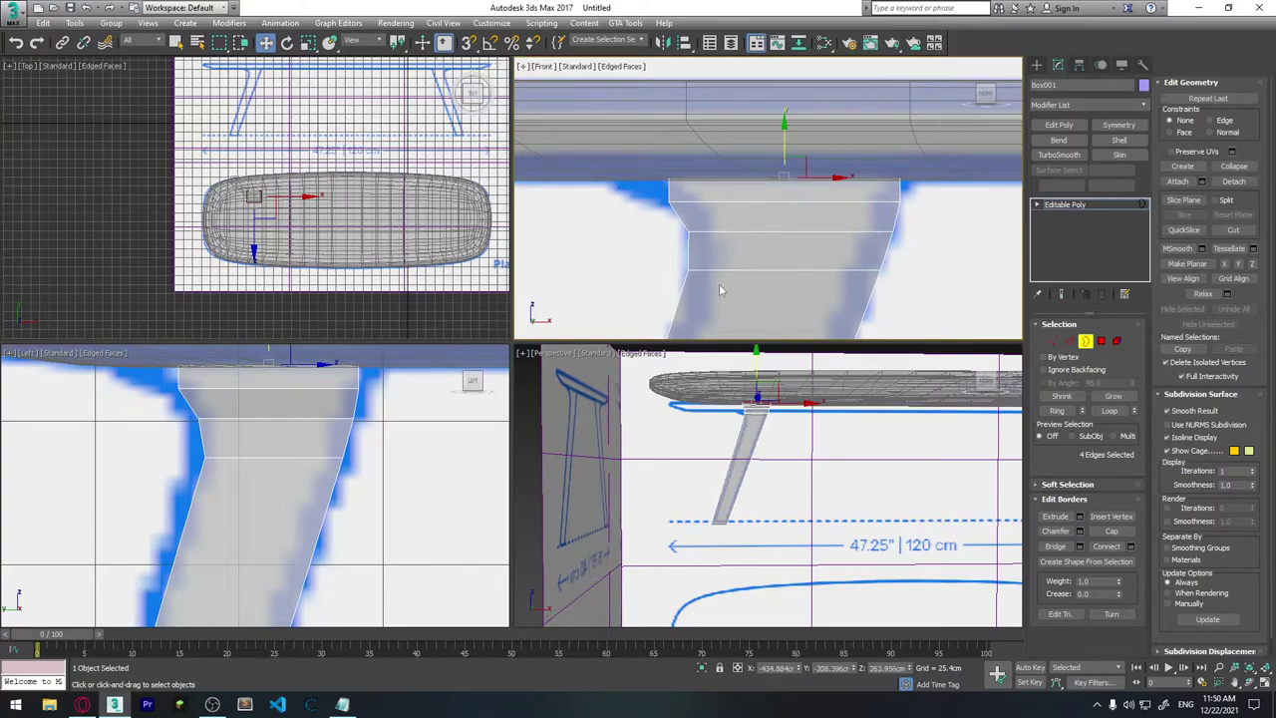
click(1054, 341)
mouse_move(659, 168)
mouse_down()
mouse_move(691, 191)
mouse_move(644, 175)
mouse_up()
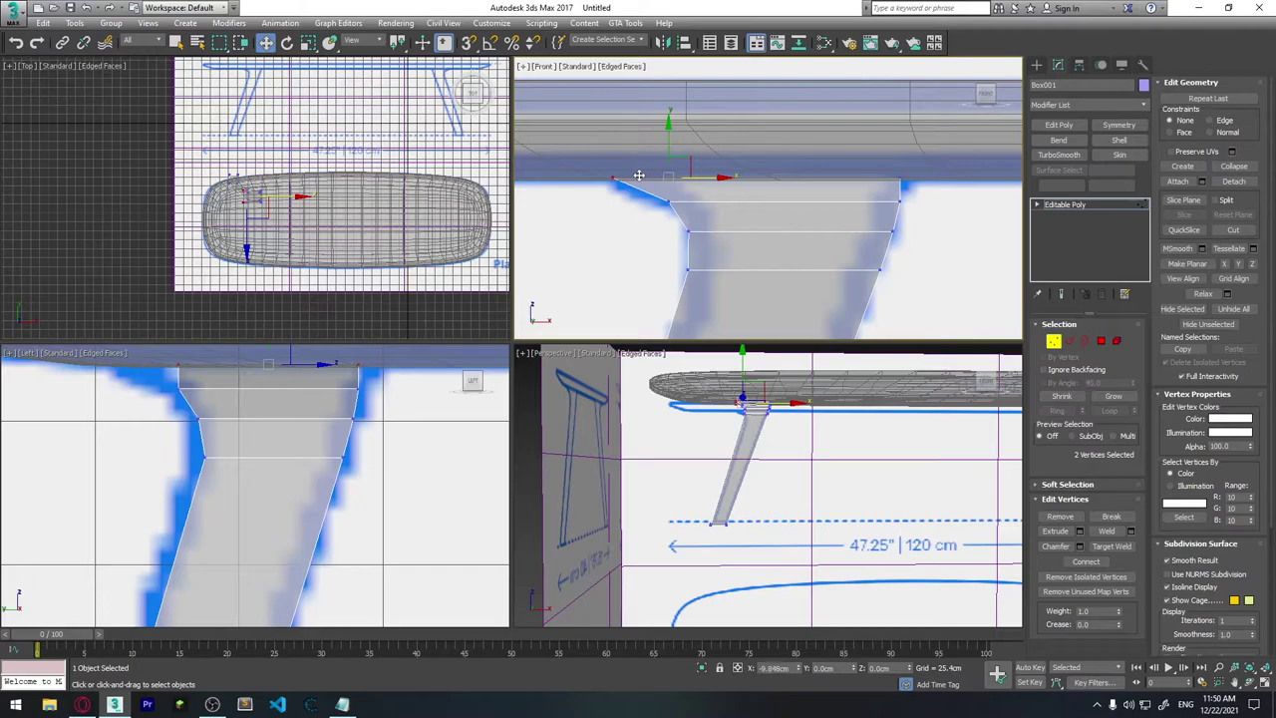
Step: Adjust the top corners in the left view, check the leg's bottom, and exit Vertex mode
drag(883, 164, 924, 193)
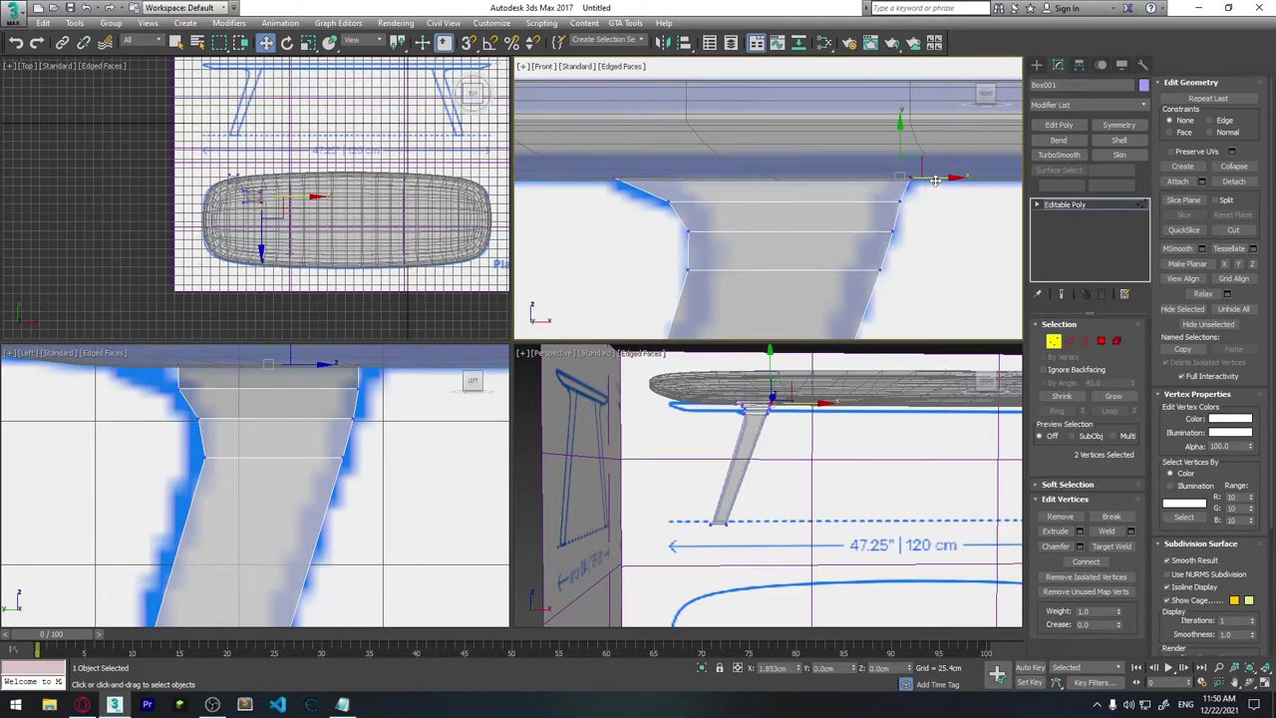
middle_drag(391, 397, 415, 409)
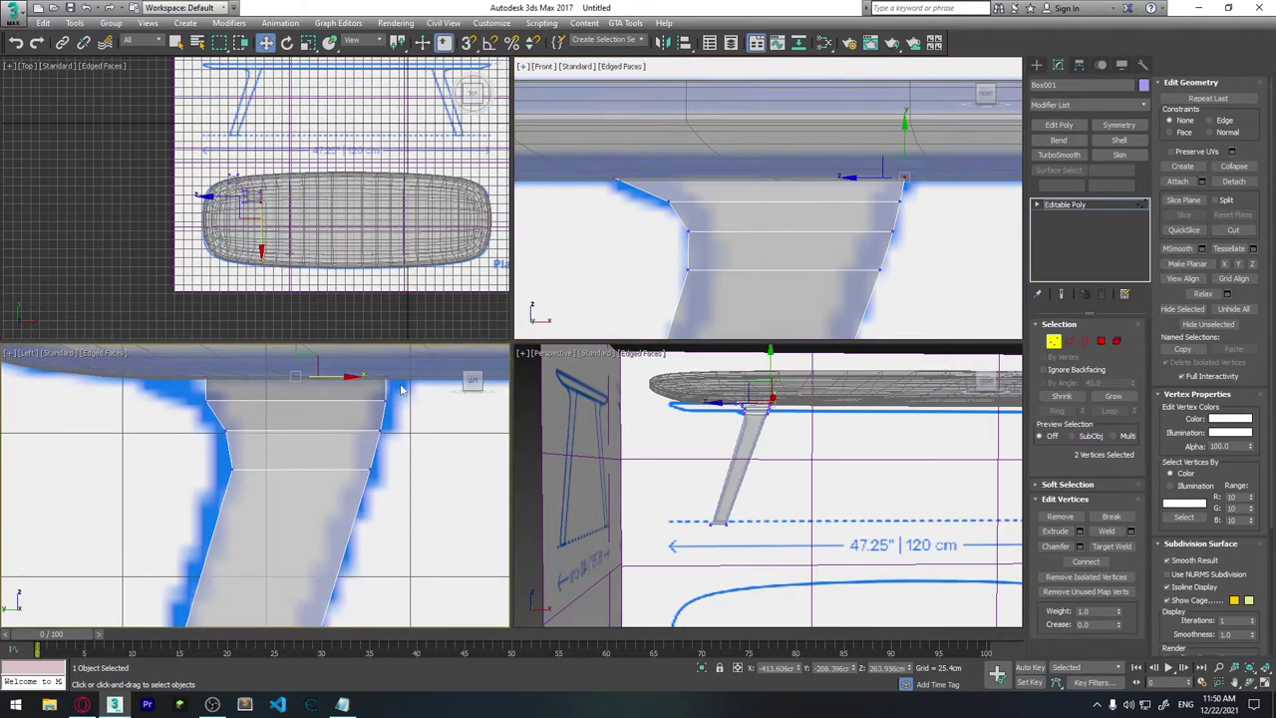
mouse_move(373, 367)
mouse_down()
mouse_move(401, 391)
mouse_move(422, 378)
mouse_up()
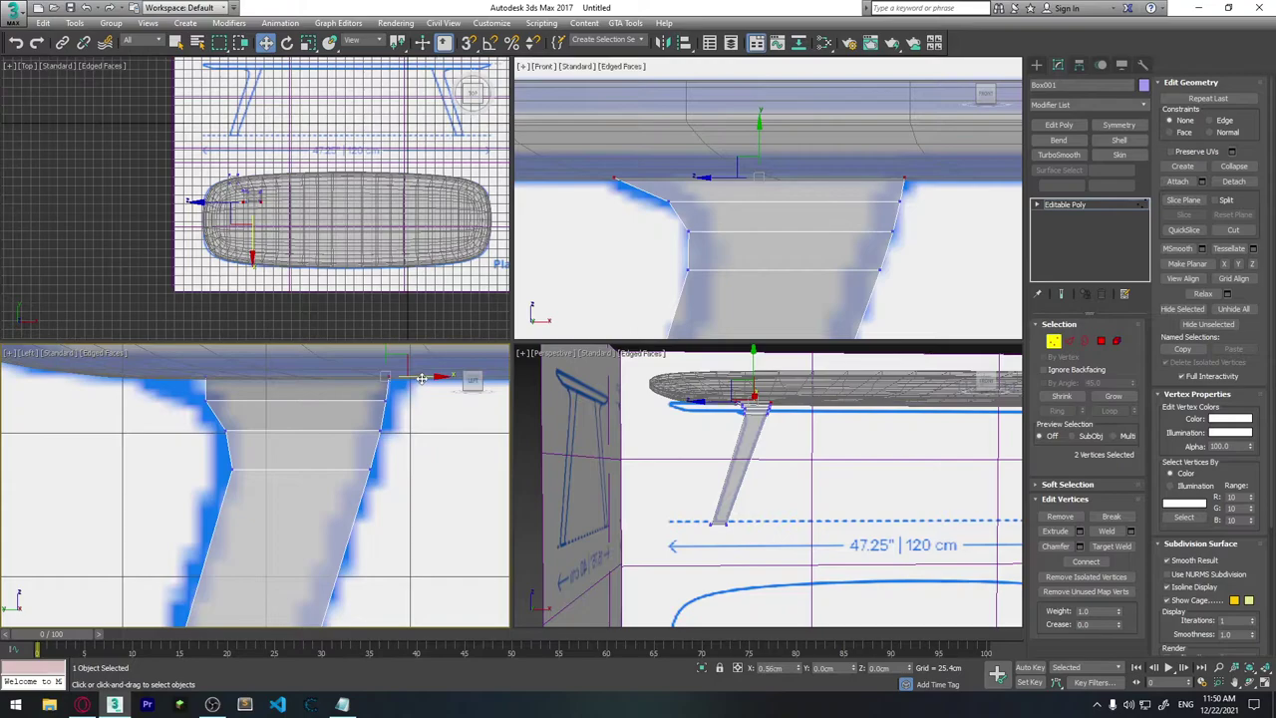
click(209, 376)
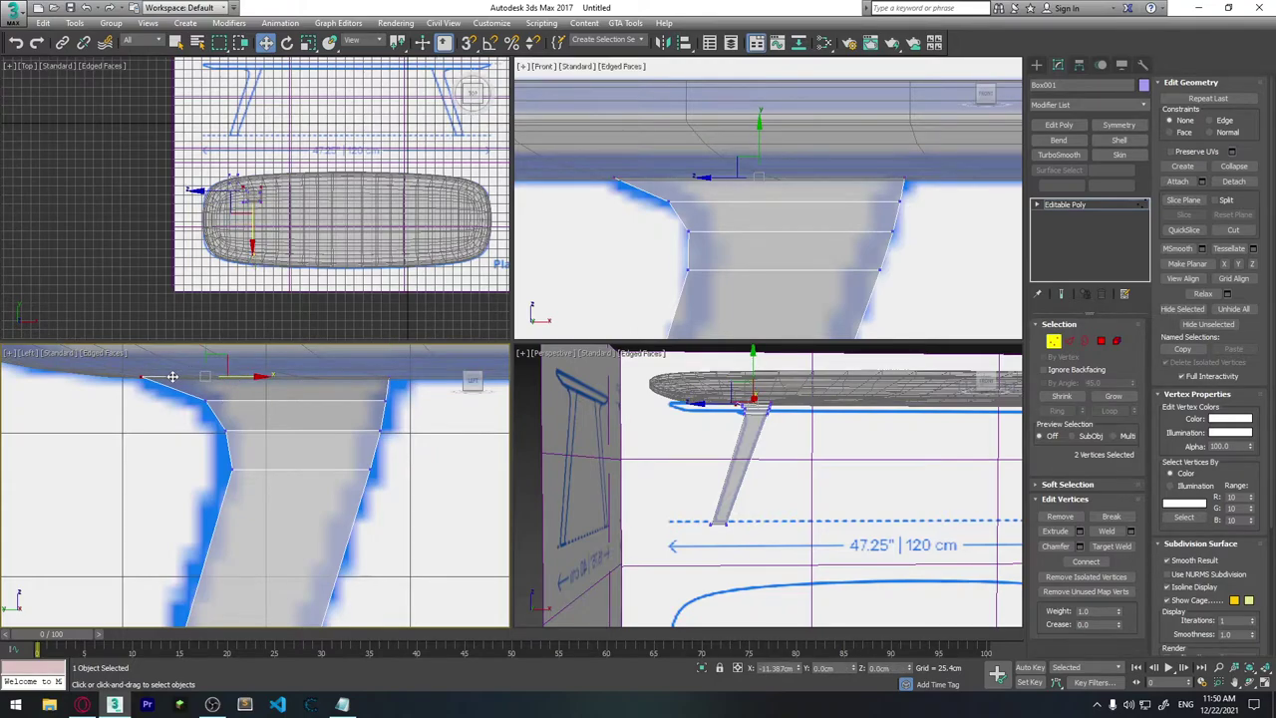
scroll(336, 441, down, 1)
scroll(337, 452, down, 1)
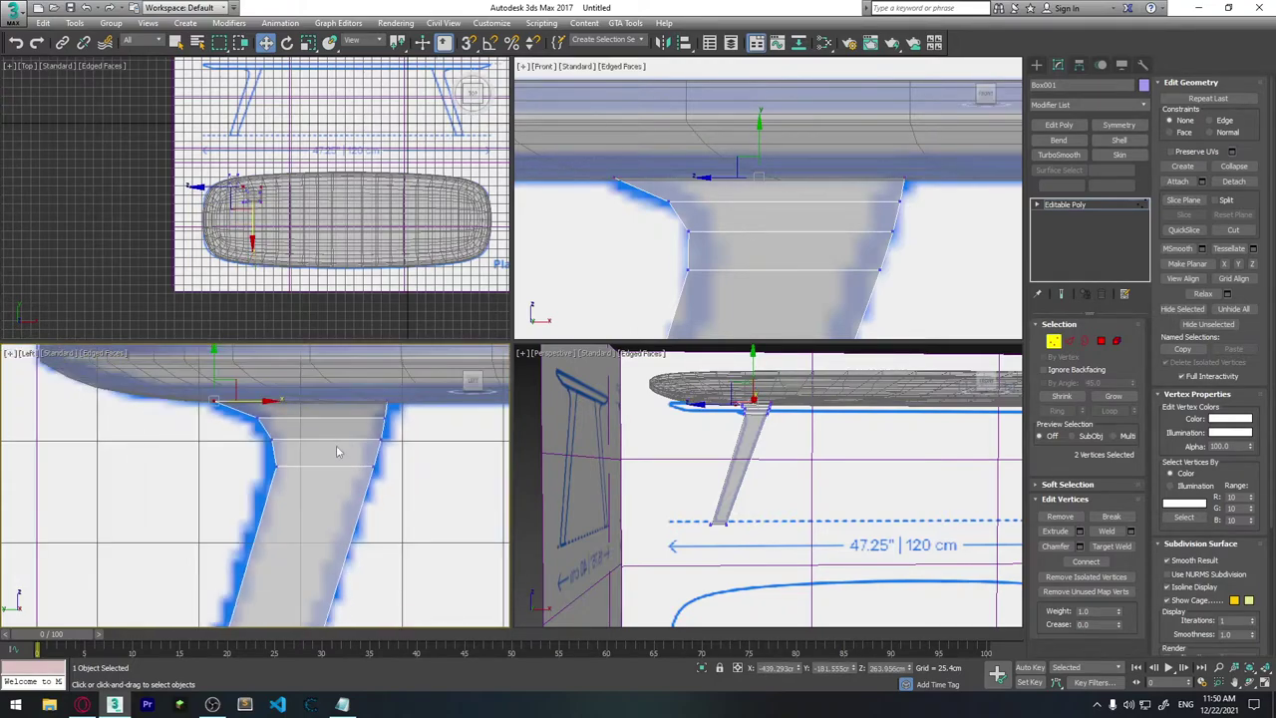
scroll(377, 518, down, 2)
middle_drag(370, 485, 343, 501)
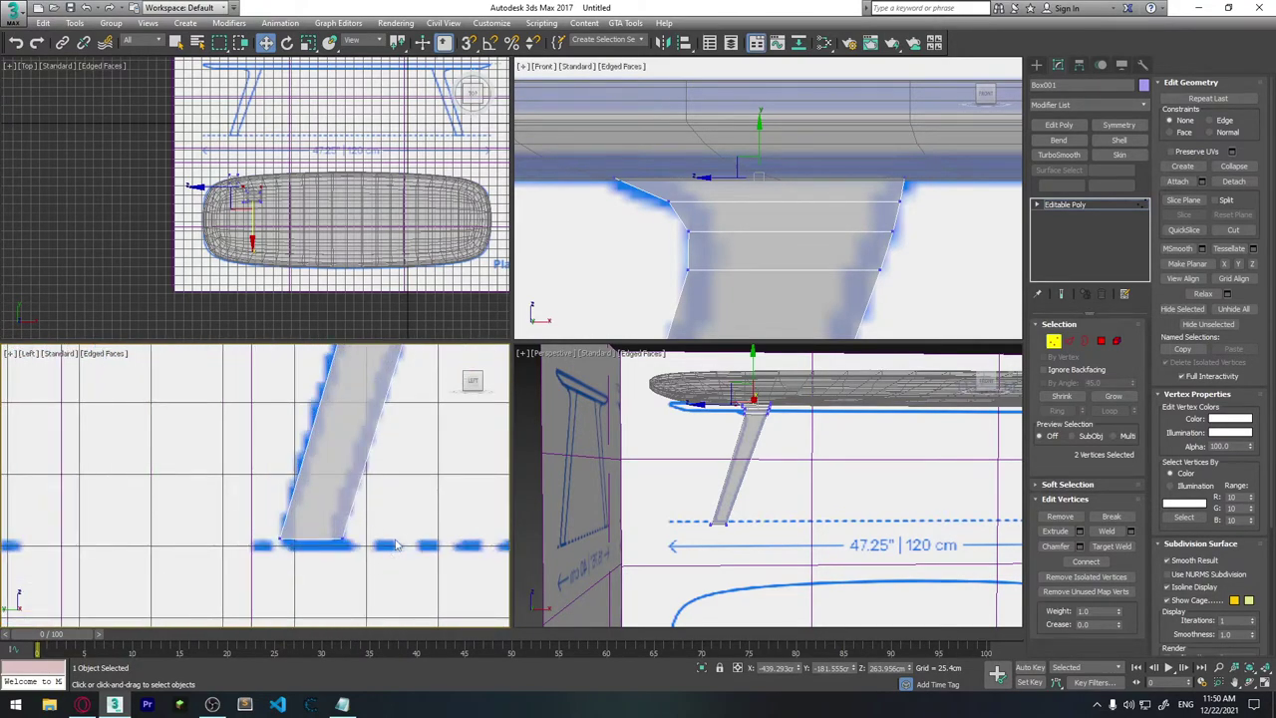
click(1054, 341)
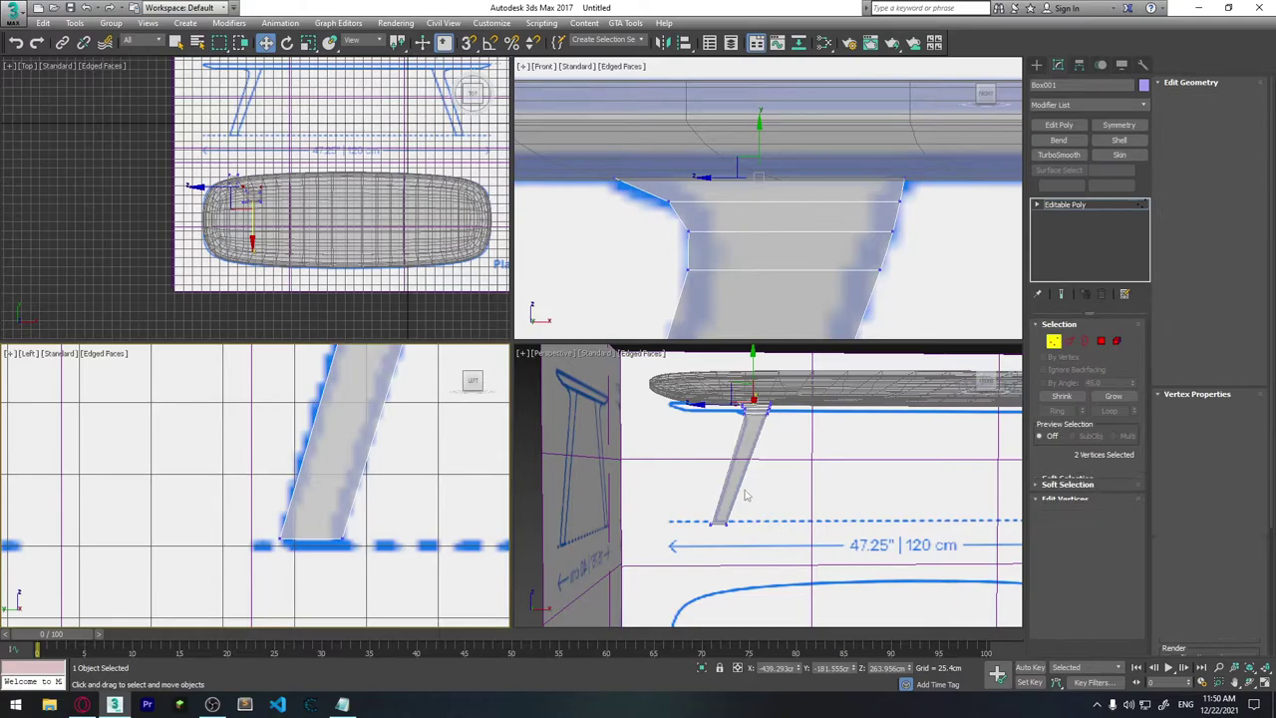
Step: Zoom out to compare the leg with the 47.25" | 120 cm reference line, then select Box001
click(946, 264)
scroll(898, 229, down, 2)
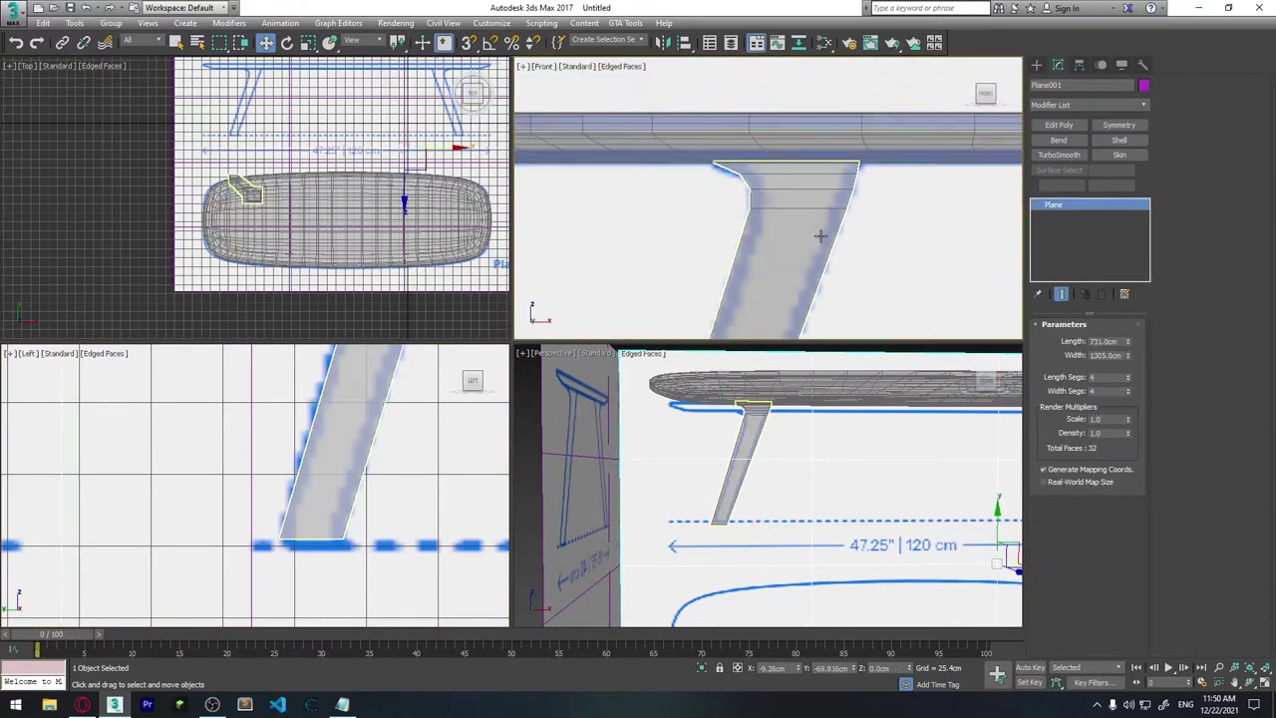
scroll(847, 199, down, 2)
scroll(790, 168, down, 2)
scroll(783, 185, down, 2)
scroll(750, 254, down, 2)
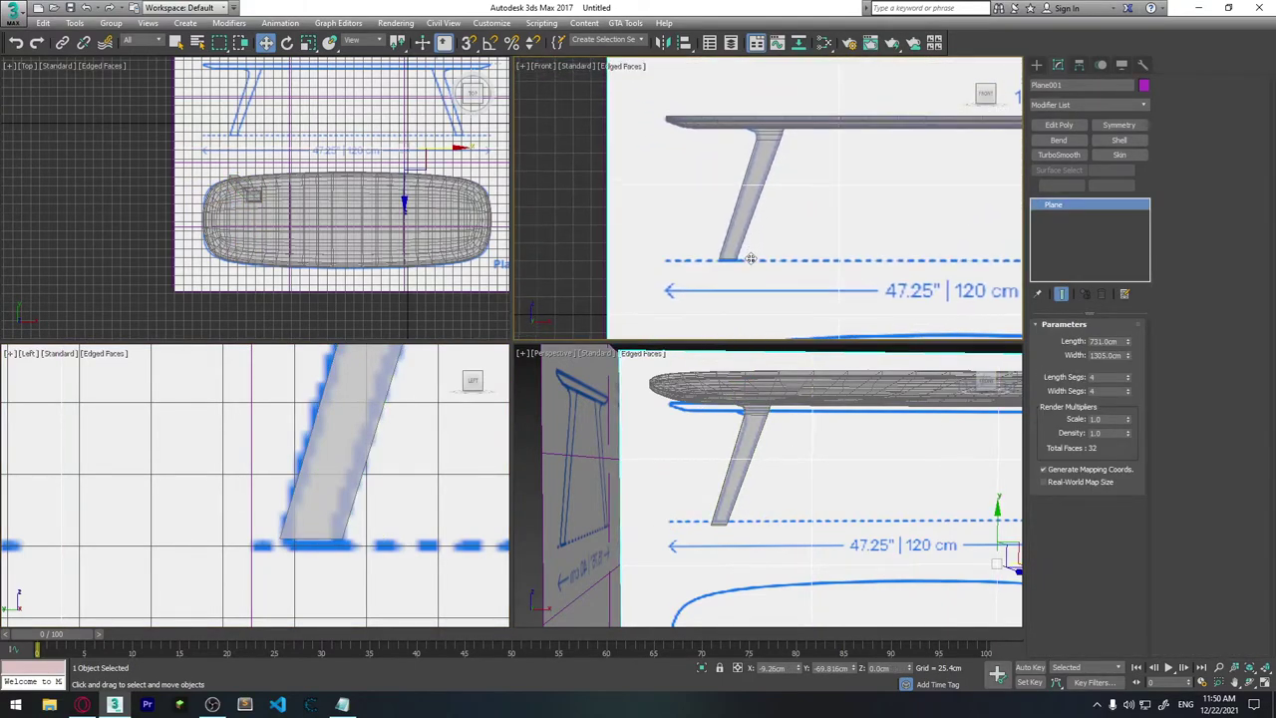
scroll(762, 216, up, 2)
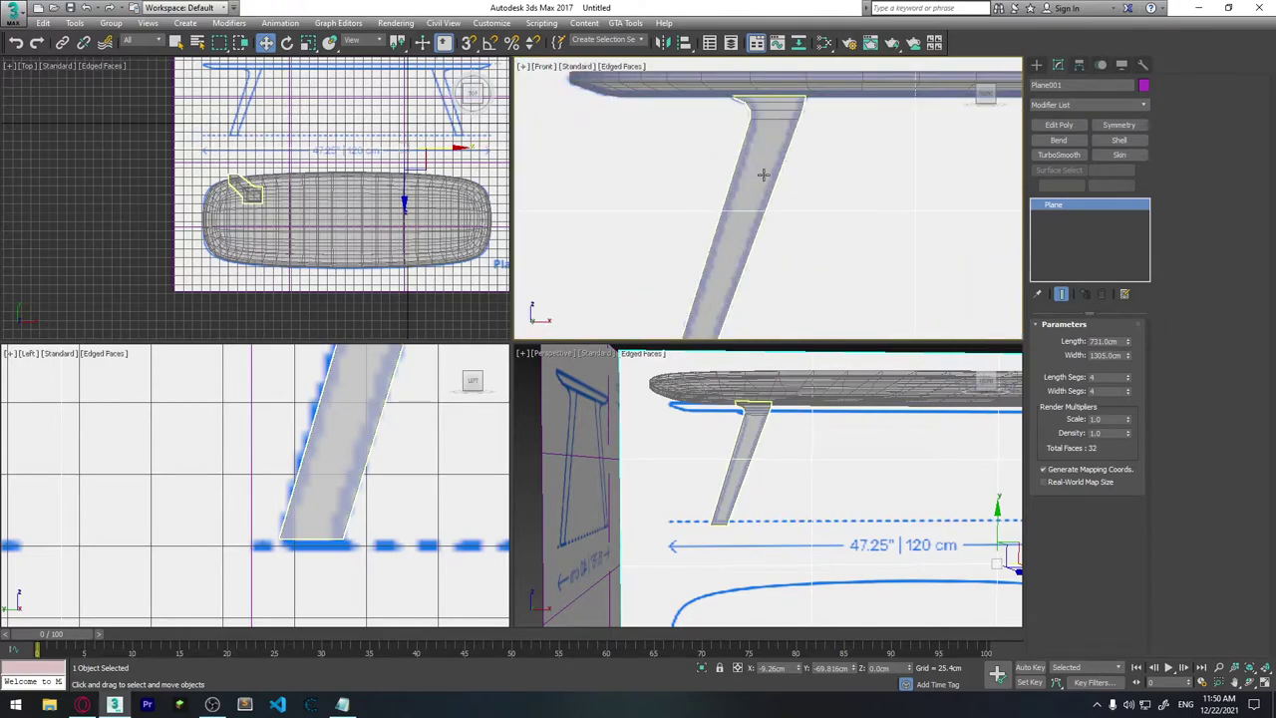
scroll(763, 177, down, 1)
mouse_move(774, 488)
alt+middle_down()
mouse_move(826, 486)
mouse_move(882, 451)
mouse_move(873, 428)
alt+middle_up()
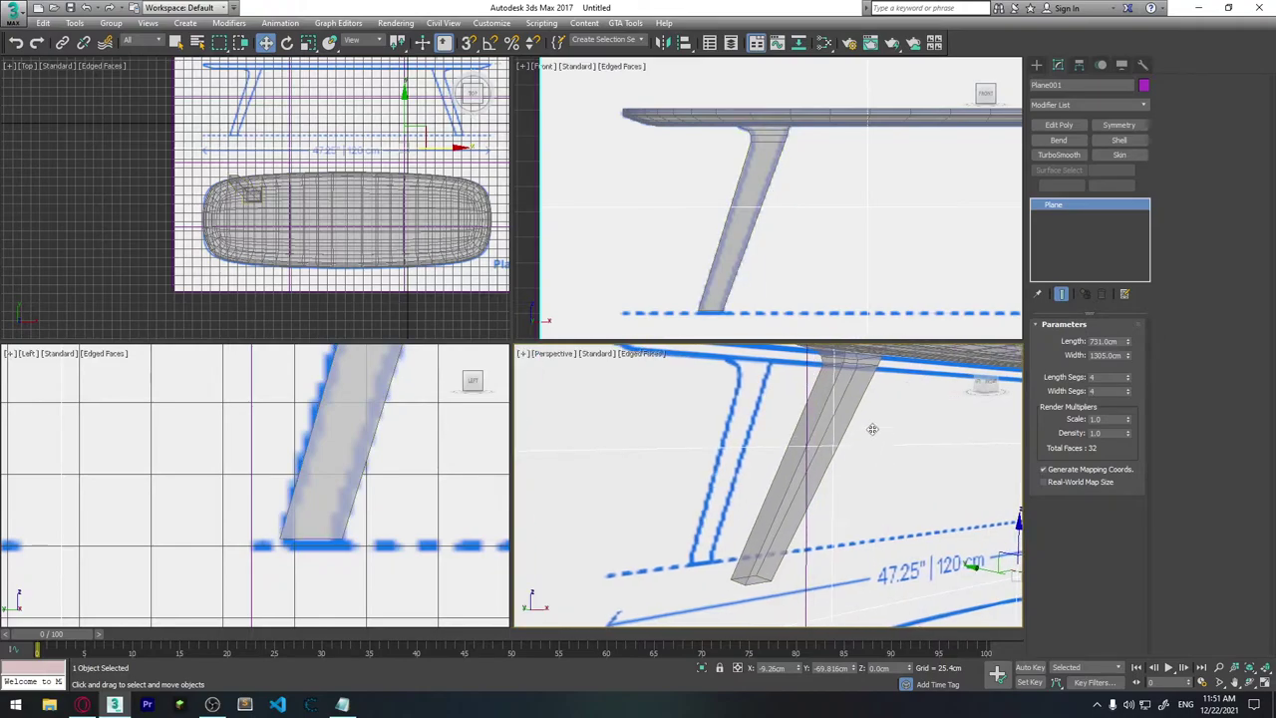
middle_drag(787, 215, 763, 201)
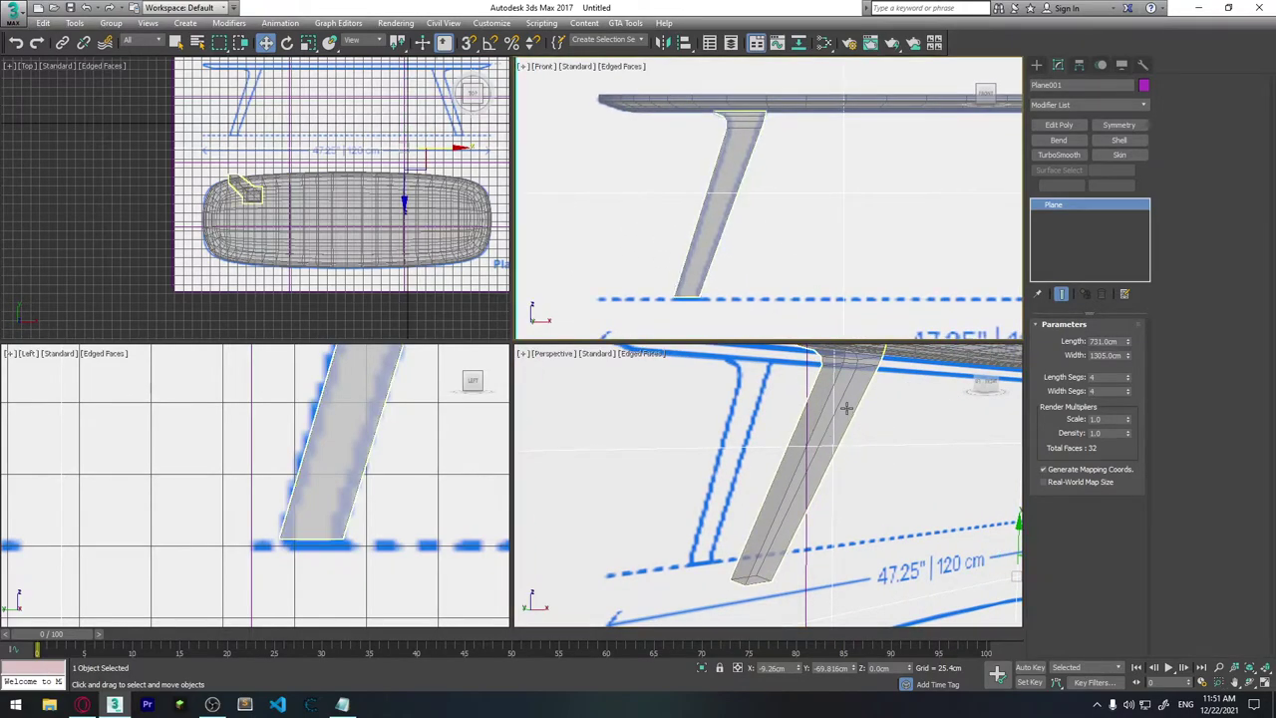
click(846, 411)
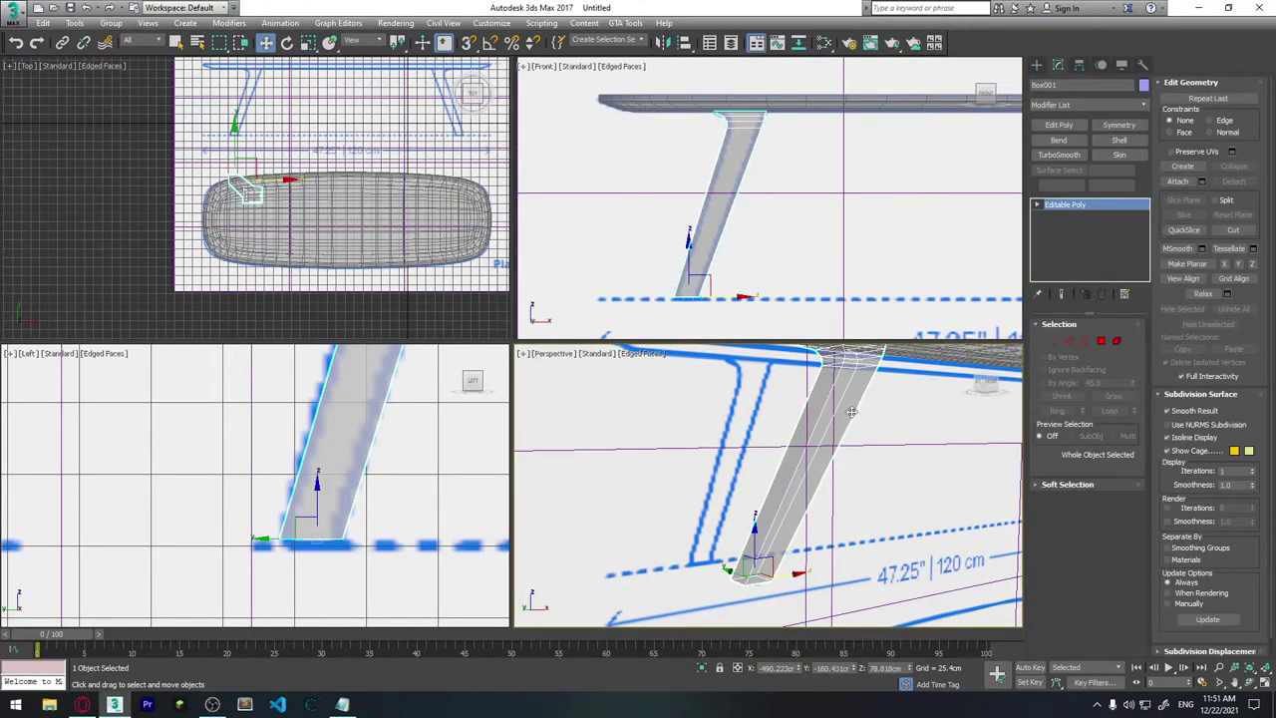
Step: Isolate the leg with Alt+Q and select one edge at its top in Edge mode
key(alt+q)
middle_drag(858, 409, 775, 472)
scroll(764, 222, up, 2)
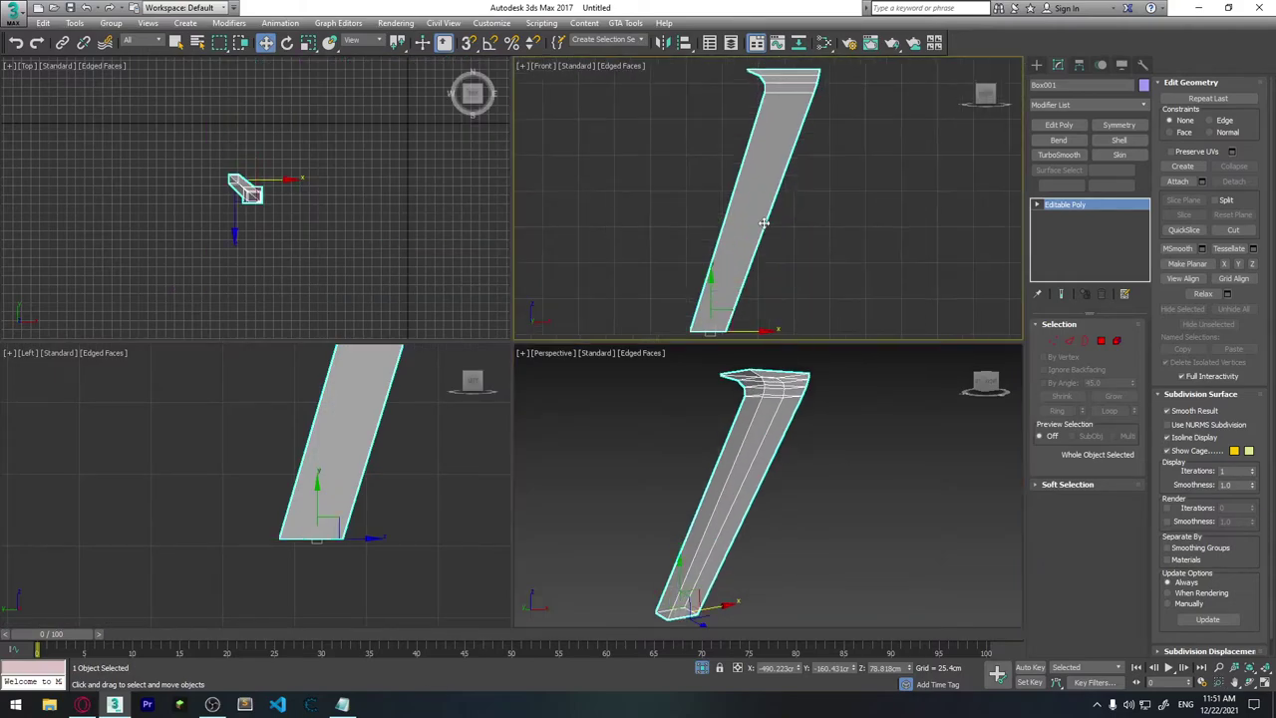
key(2)
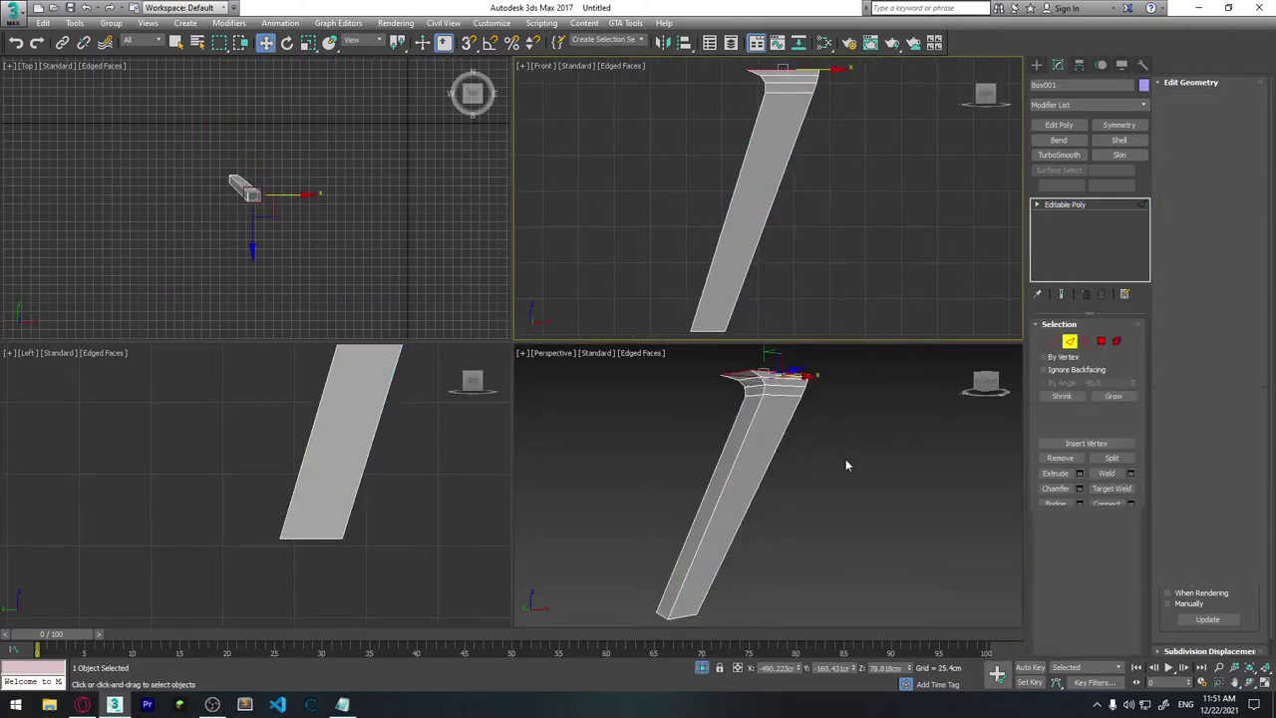
drag(713, 359, 846, 459)
key(ctrl+shift+c)
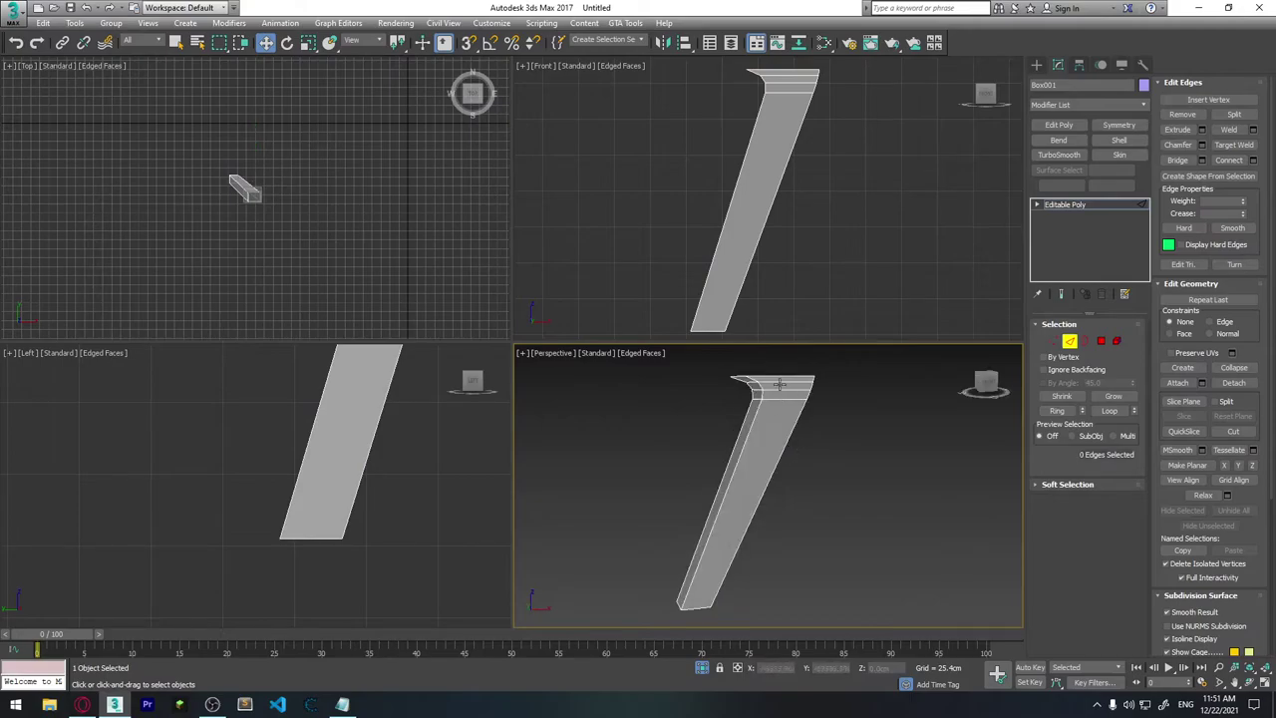
click(779, 377)
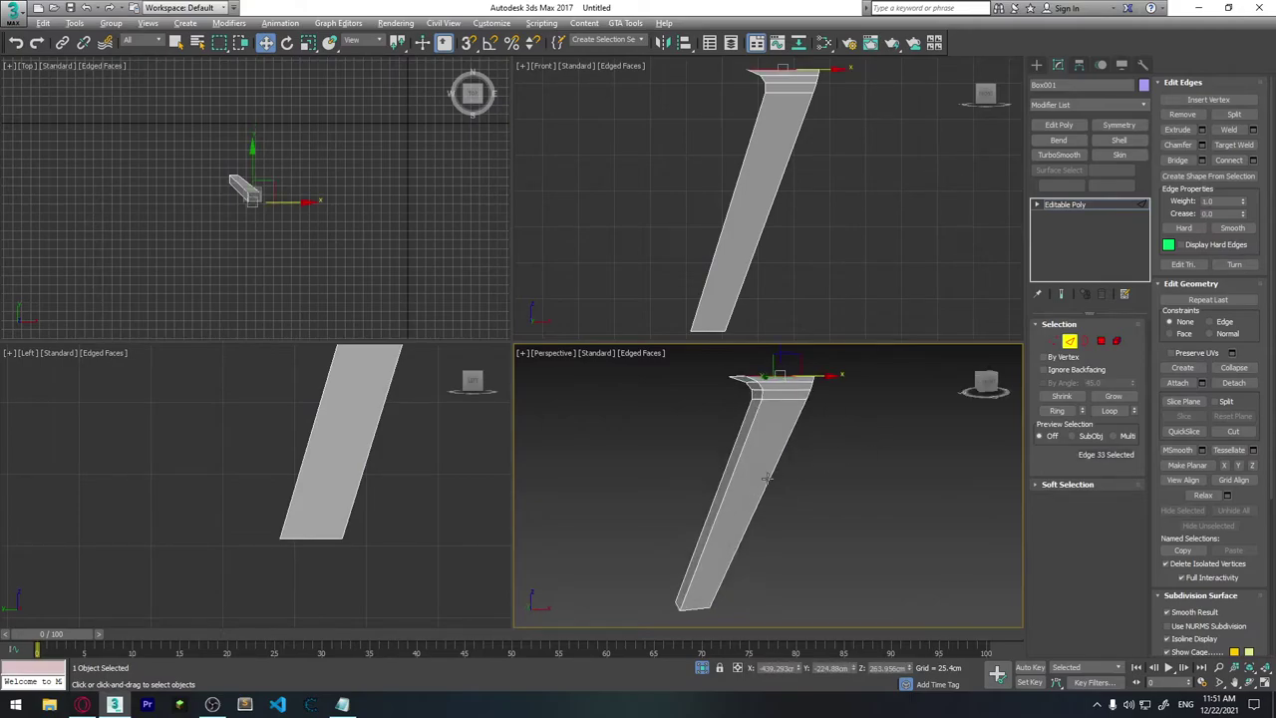
Step: Ctrl-add the remaining top edges of the leg to the selection
mouse_move(758, 476)
alt+middle_down()
mouse_move(934, 483)
mouse_move(852, 477)
mouse_move(816, 512)
alt+middle_up()
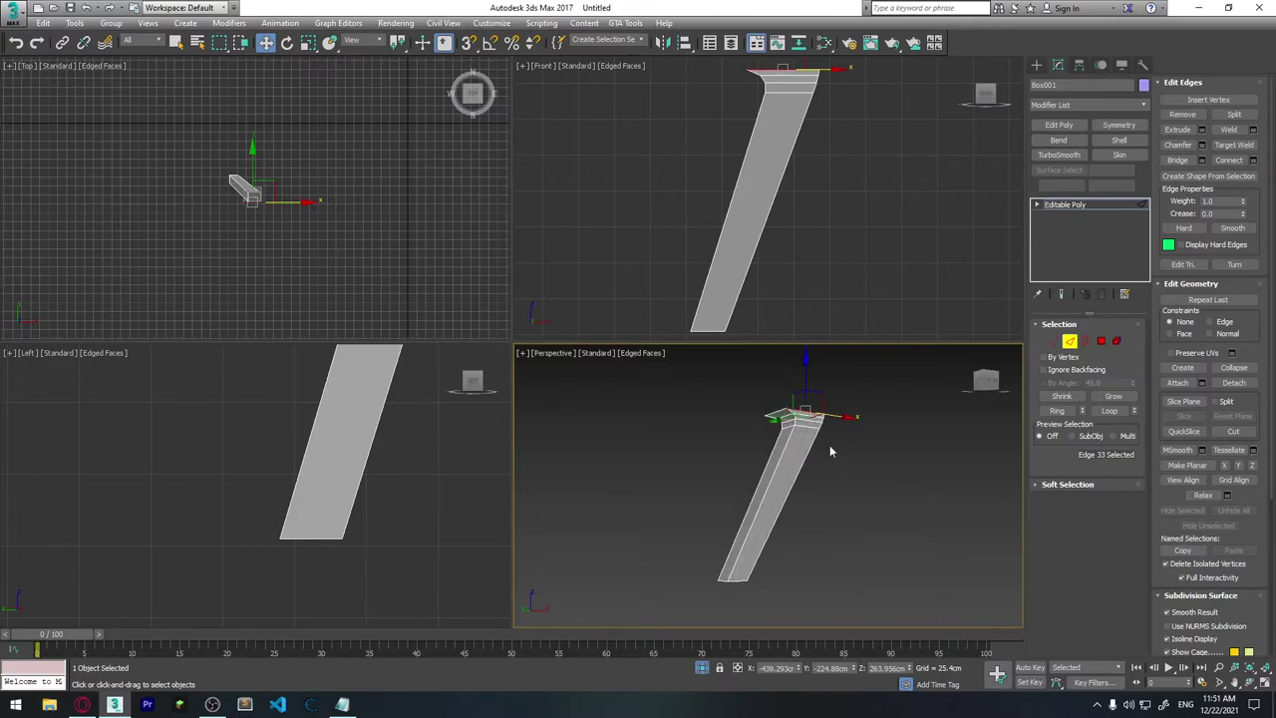
alt+middle_drag(830, 452, 768, 527)
scroll(767, 526, up, 3)
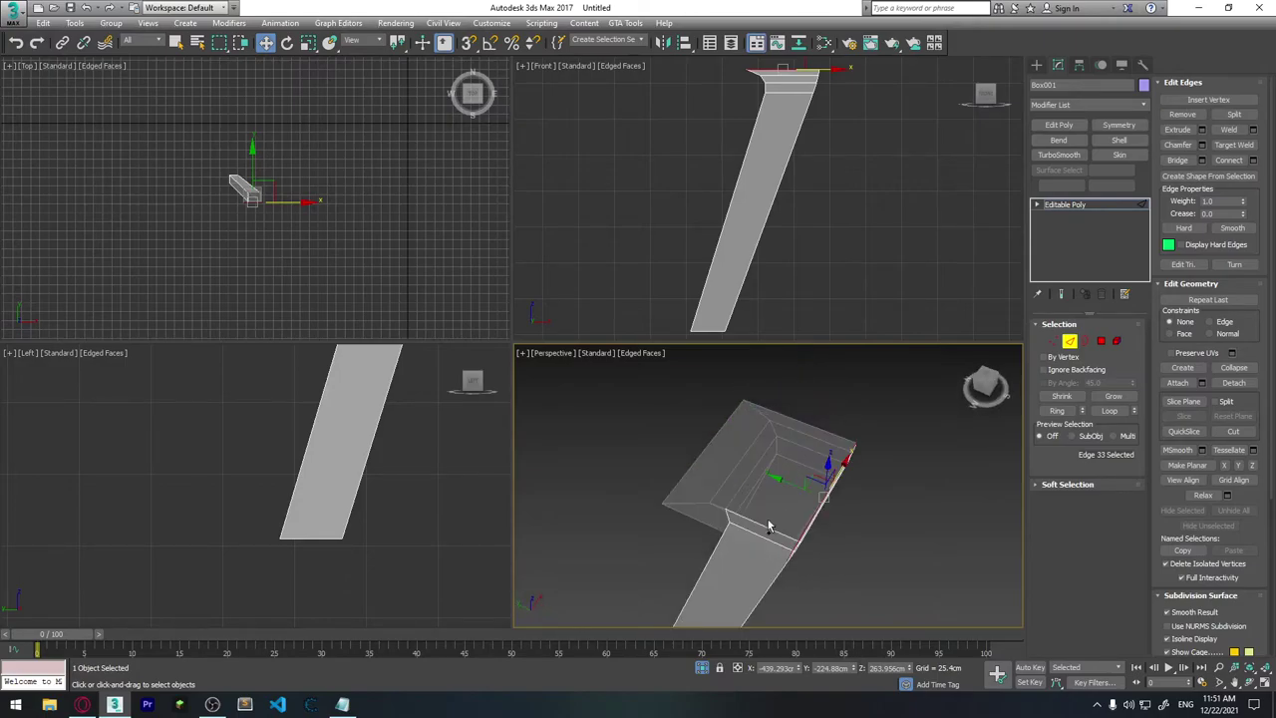
ctrl+click(730, 533)
ctrl+click(696, 460)
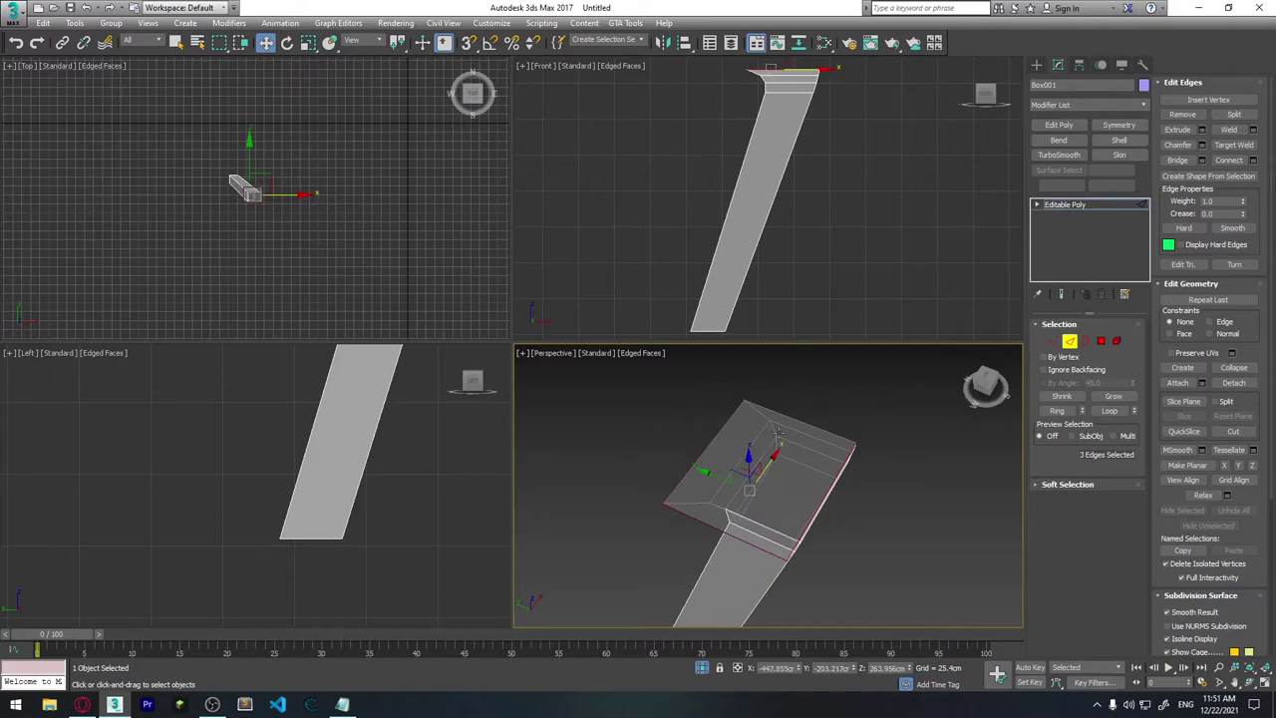
ctrl+click(806, 425)
mouse_move(806, 424)
alt+middle_down()
mouse_move(812, 569)
mouse_move(814, 482)
mouse_move(813, 496)
alt+middle_up()
Step: Ring-select the parallel edges running around the leg's length
click(1057, 411)
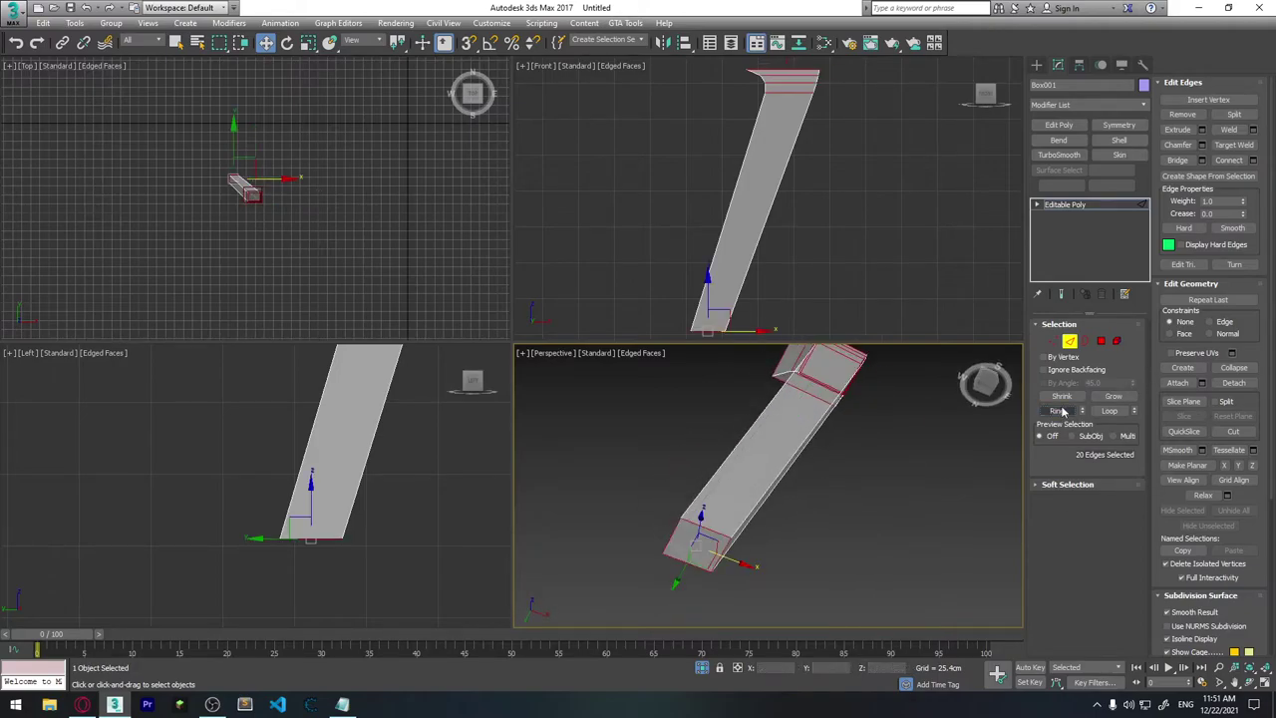
alt+middle_drag(897, 479, 870, 532)
scroll(871, 532, up, 2)
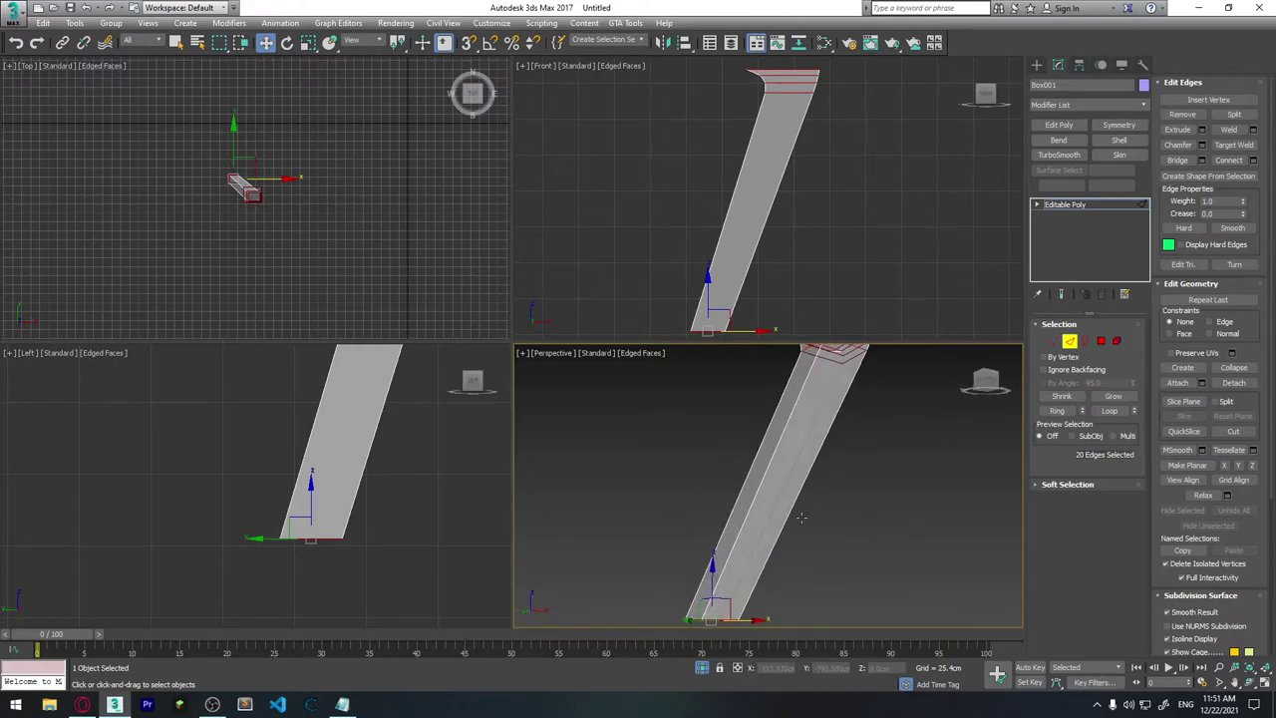
mouse_move(858, 382)
middle_down()
mouse_move(814, 410)
mouse_move(799, 445)
middle_up()
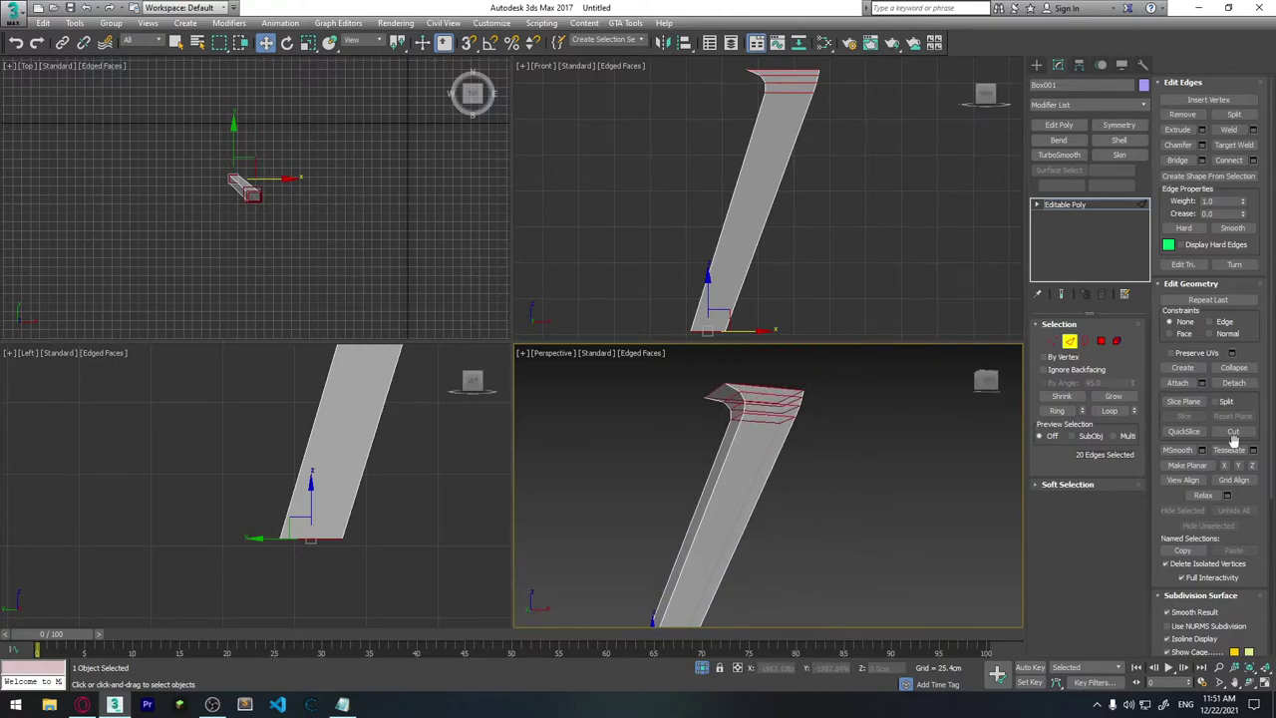
Step: Connect the edge ring with 2 segments and pinch about 90, then confirm
click(1253, 161)
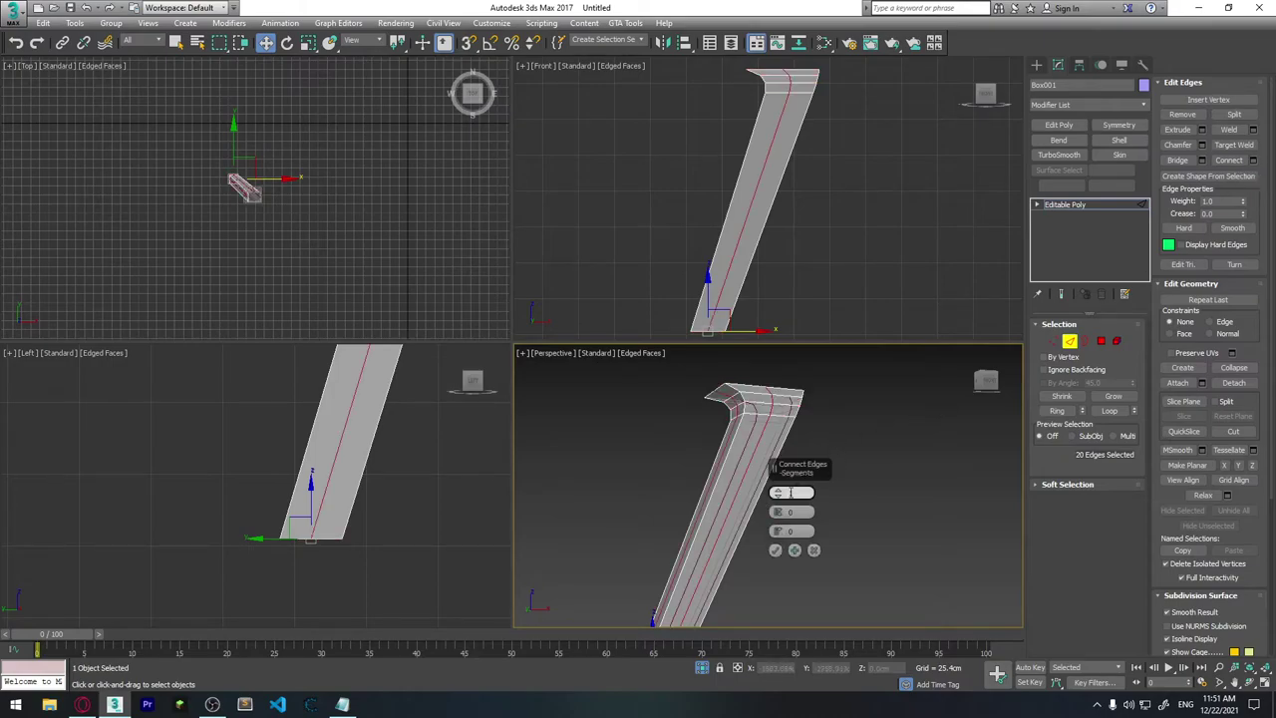
alt+middle_drag(805, 413, 819, 411)
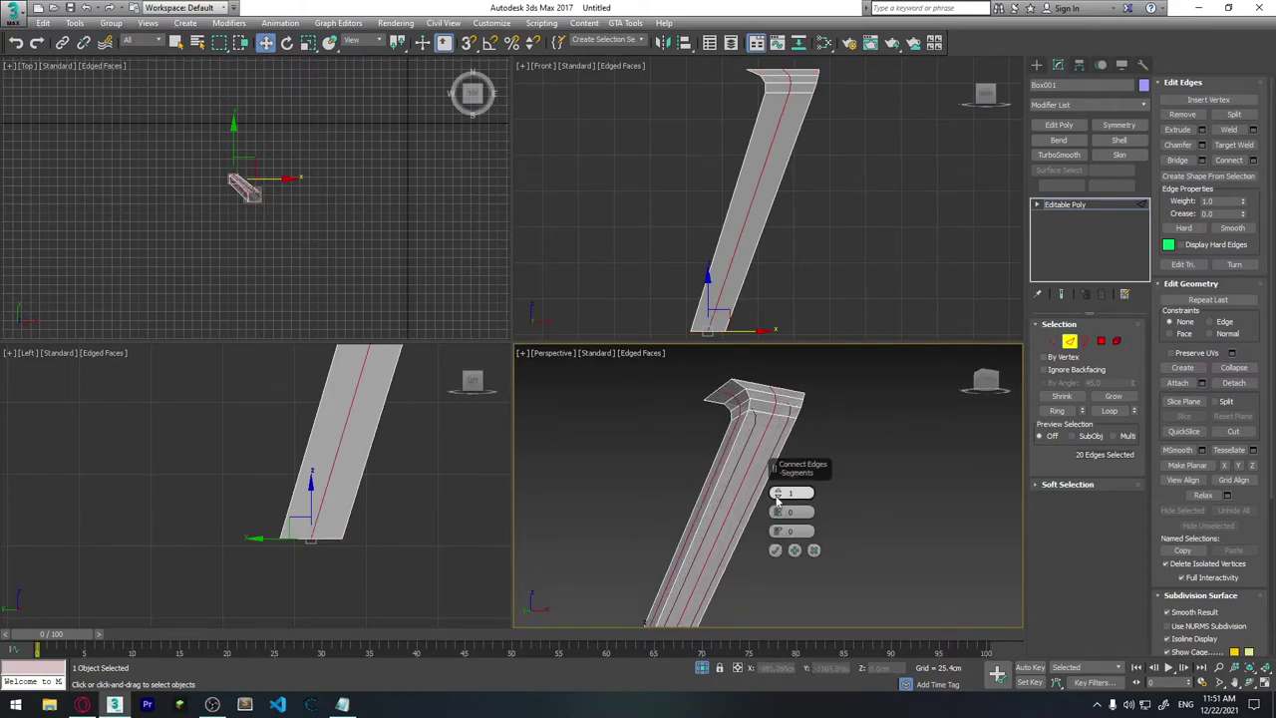
drag(776, 494, 838, 266)
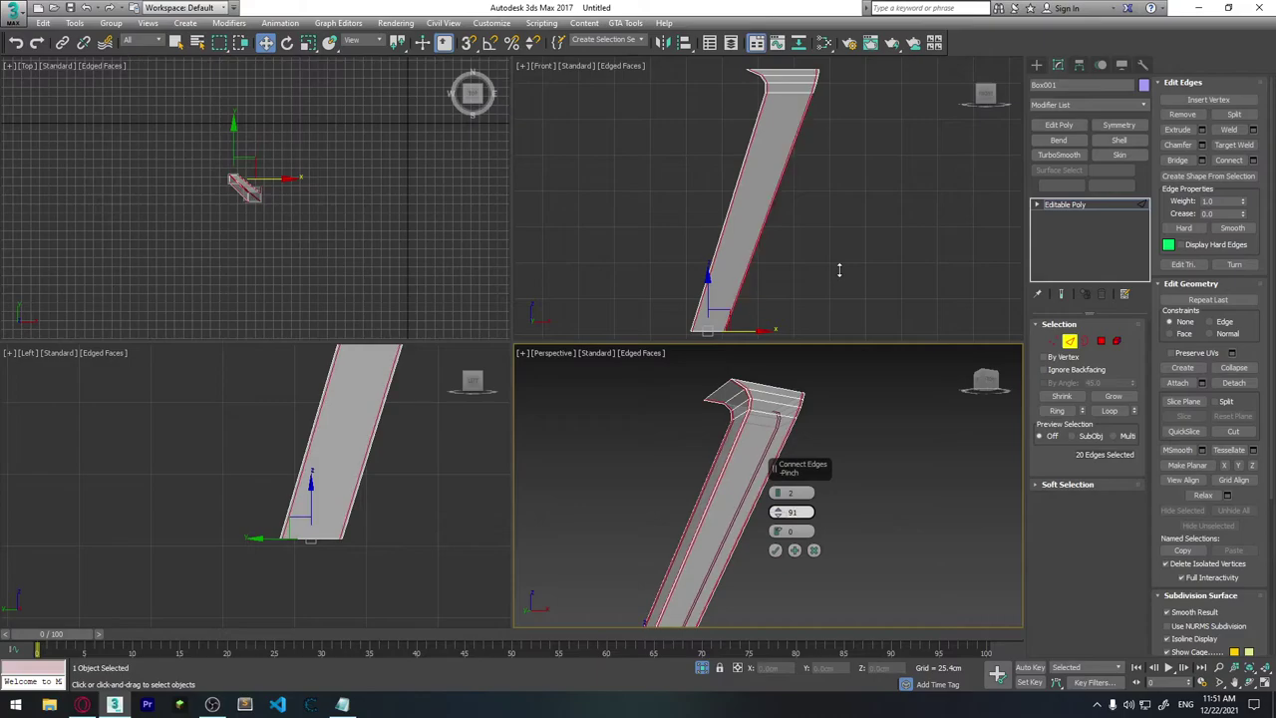
drag(841, 271, 839, 277)
drag(839, 272, 834, 285)
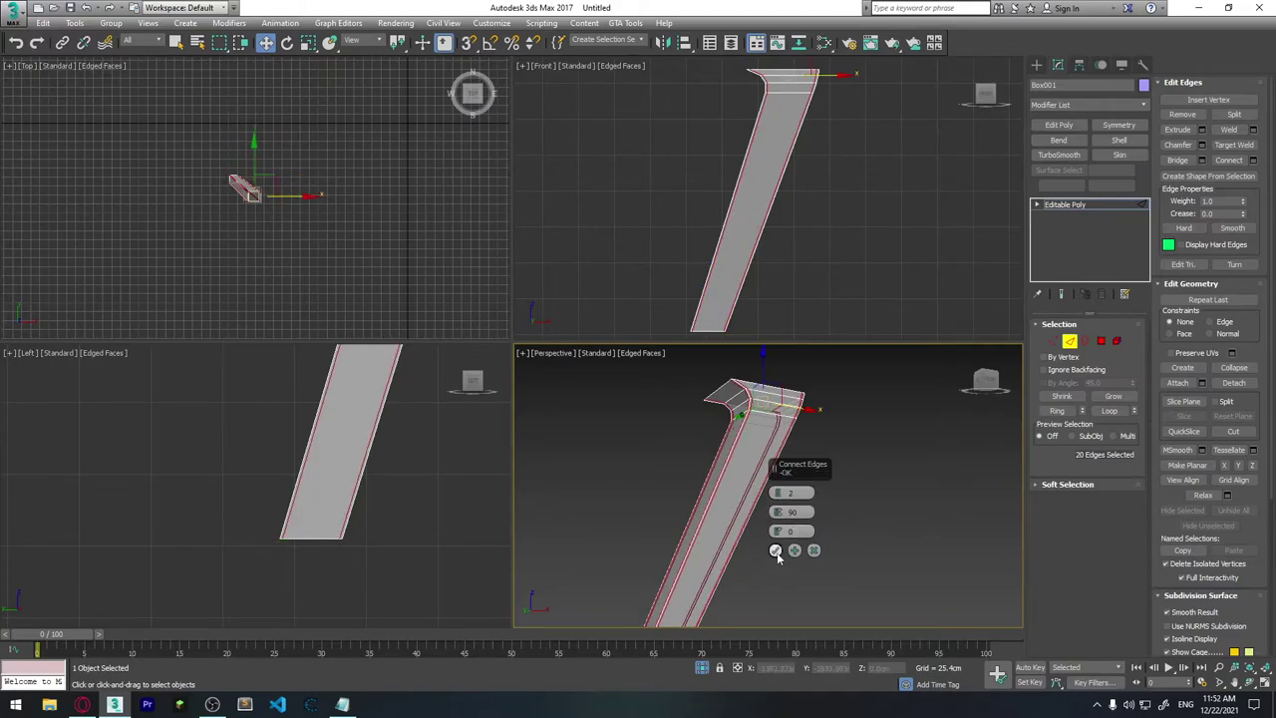
click(775, 549)
click(882, 466)
mouse_move(882, 465)
alt+middle_down()
mouse_move(858, 458)
mouse_move(882, 499)
alt+middle_up()
Step: Select the corner edges at the leg's bottom end and remove them
scroll(798, 402, up, 4)
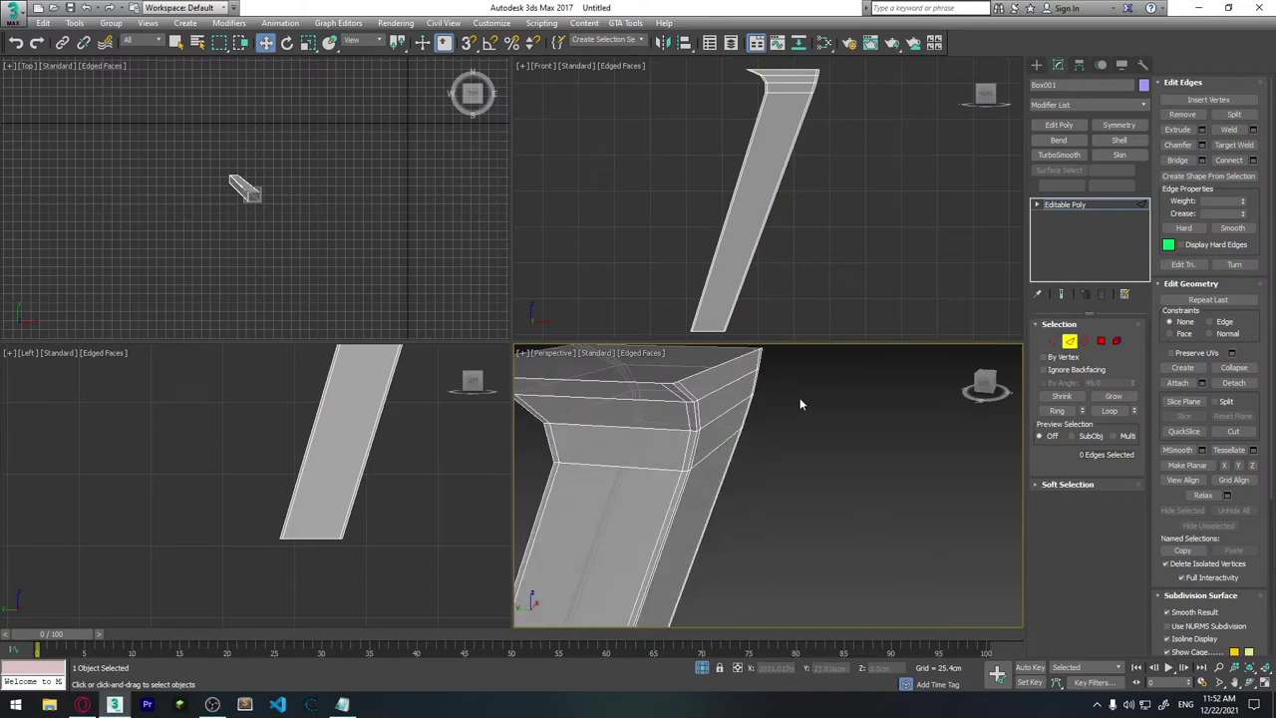
scroll(749, 428, up, 3)
mouse_move(749, 428)
alt+middle_down()
mouse_move(729, 415)
mouse_move(786, 490)
mouse_move(675, 429)
alt+middle_up()
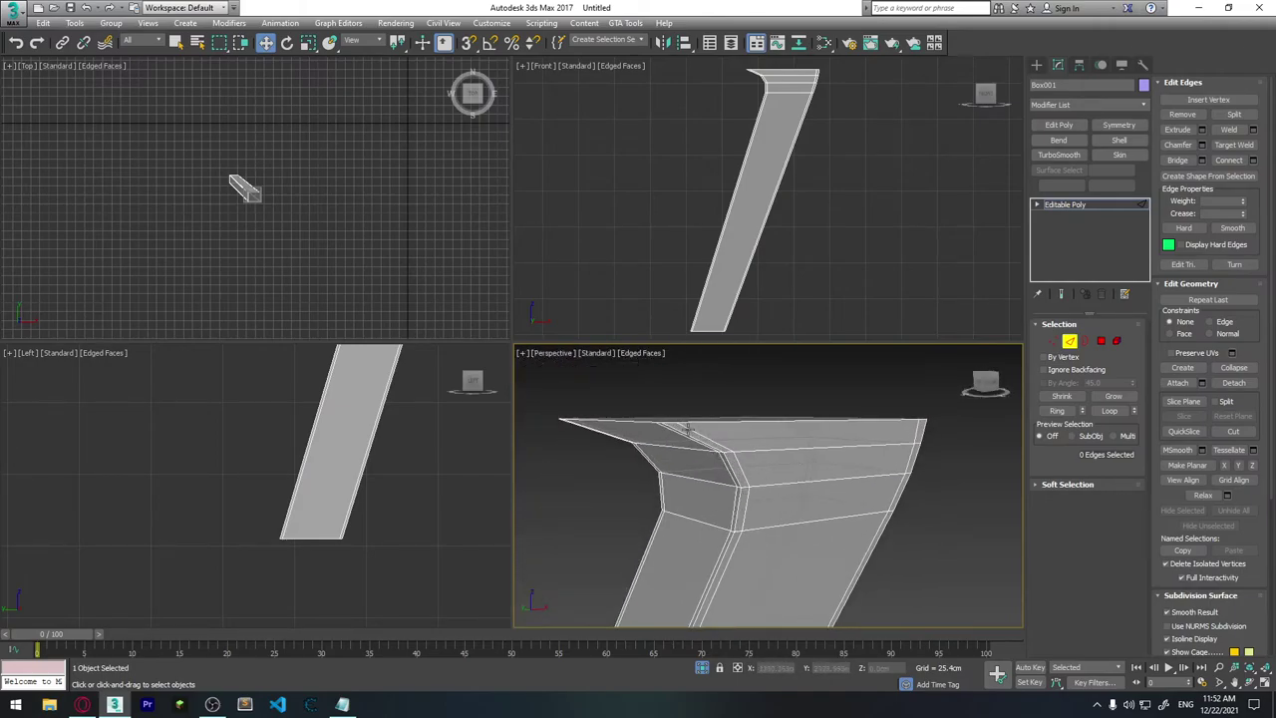
mouse_move(760, 524)
alt+middle_down()
mouse_move(849, 512)
mouse_move(764, 508)
mouse_move(797, 510)
mouse_move(854, 359)
mouse_move(838, 530)
mouse_move(856, 462)
mouse_move(784, 573)
mouse_move(895, 528)
mouse_move(868, 490)
mouse_move(918, 523)
mouse_move(812, 532)
mouse_move(792, 522)
alt+middle_up()
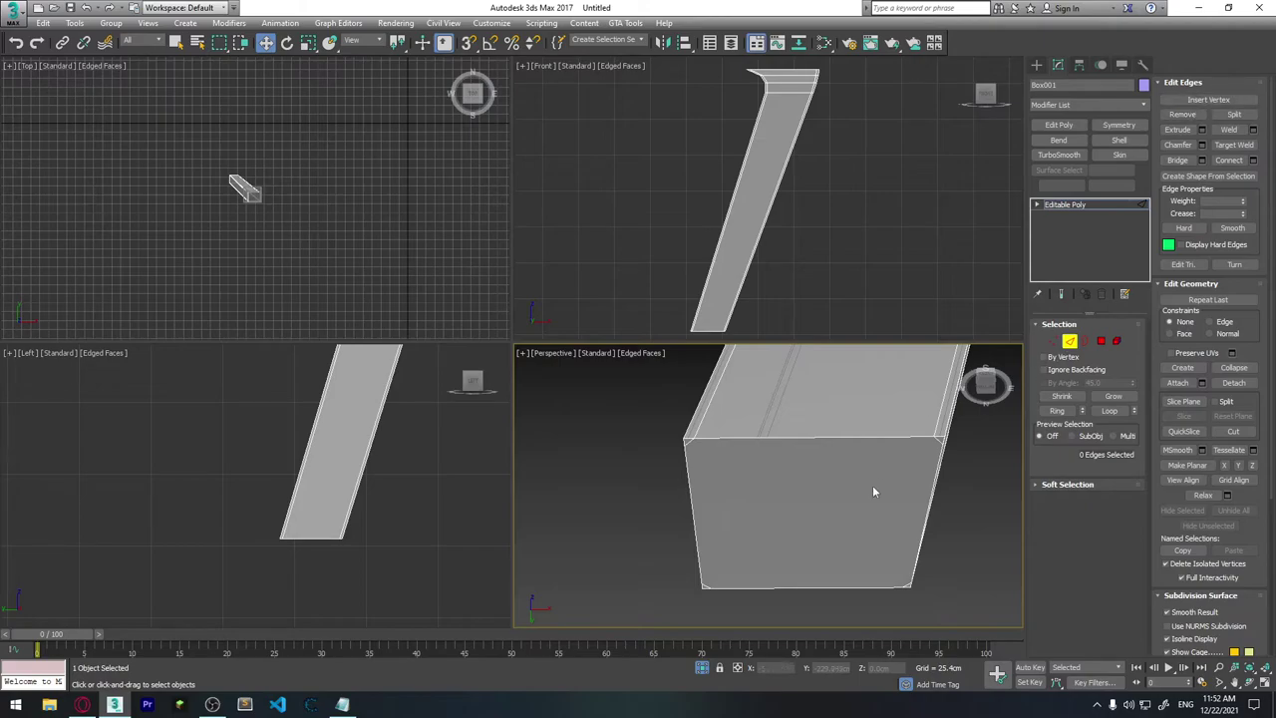
click(938, 440)
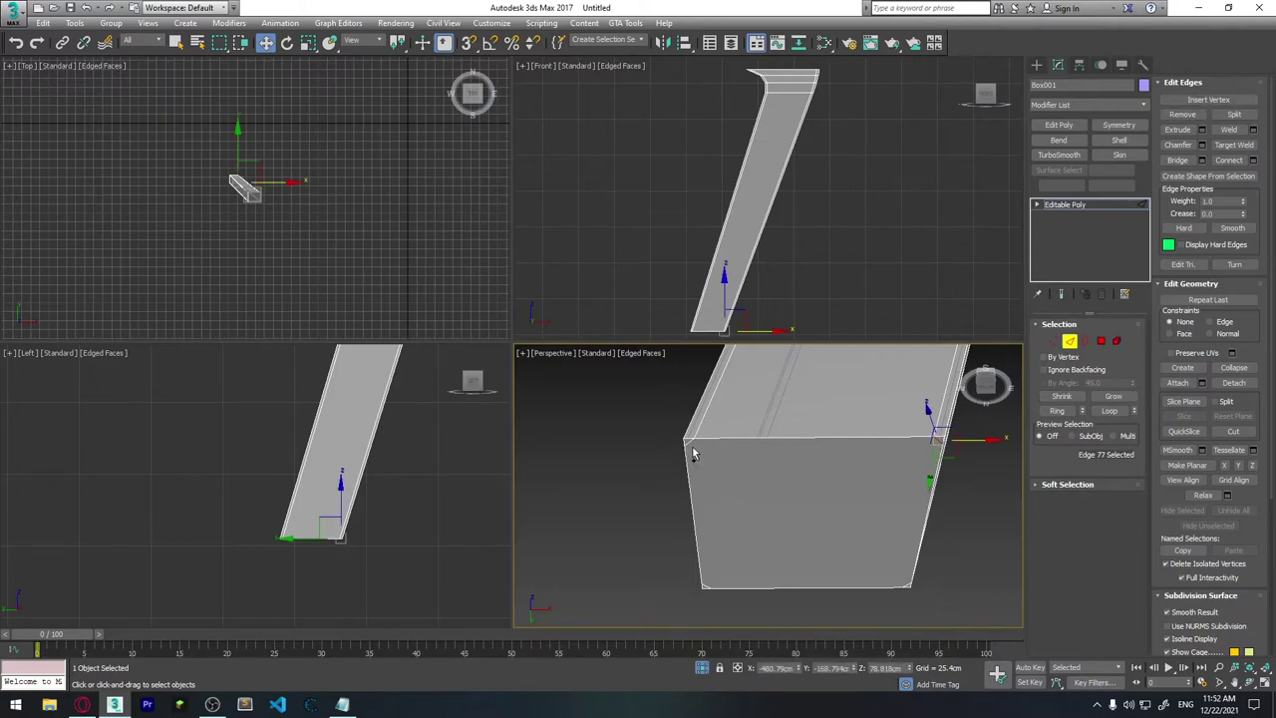
alt+middle_drag(695, 453, 761, 436)
ctrl+click(930, 407)
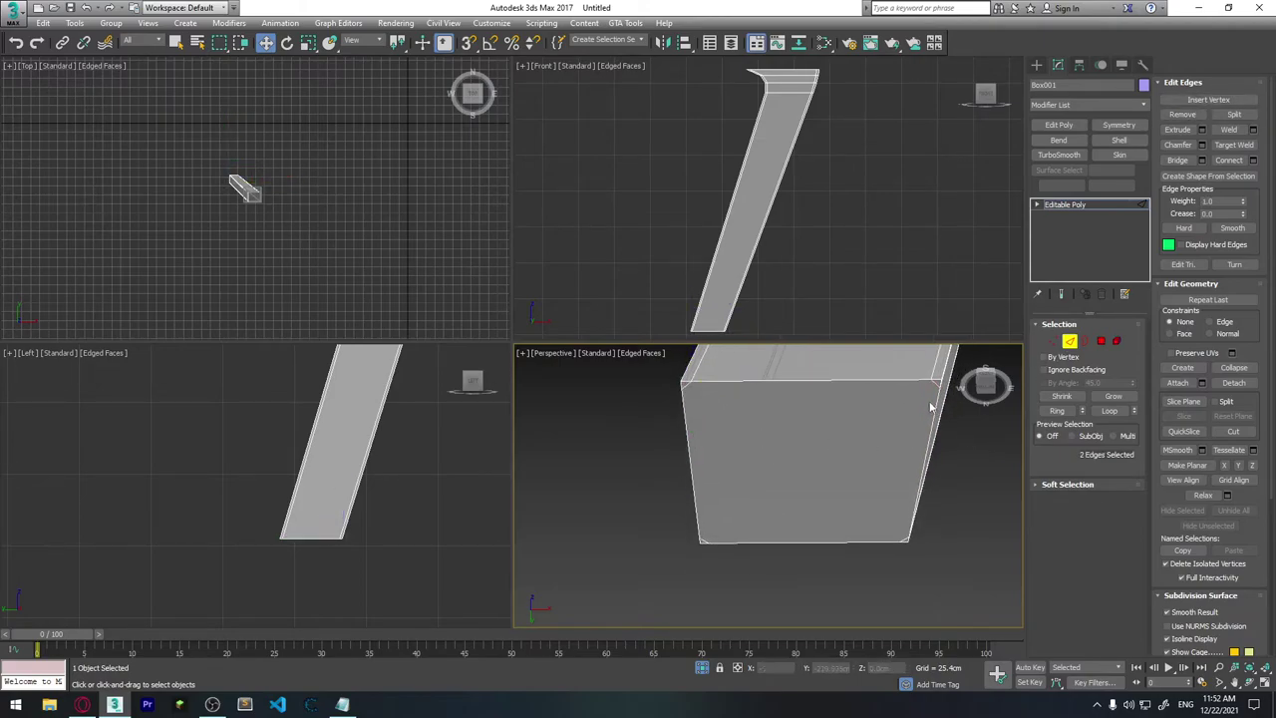
click(938, 385)
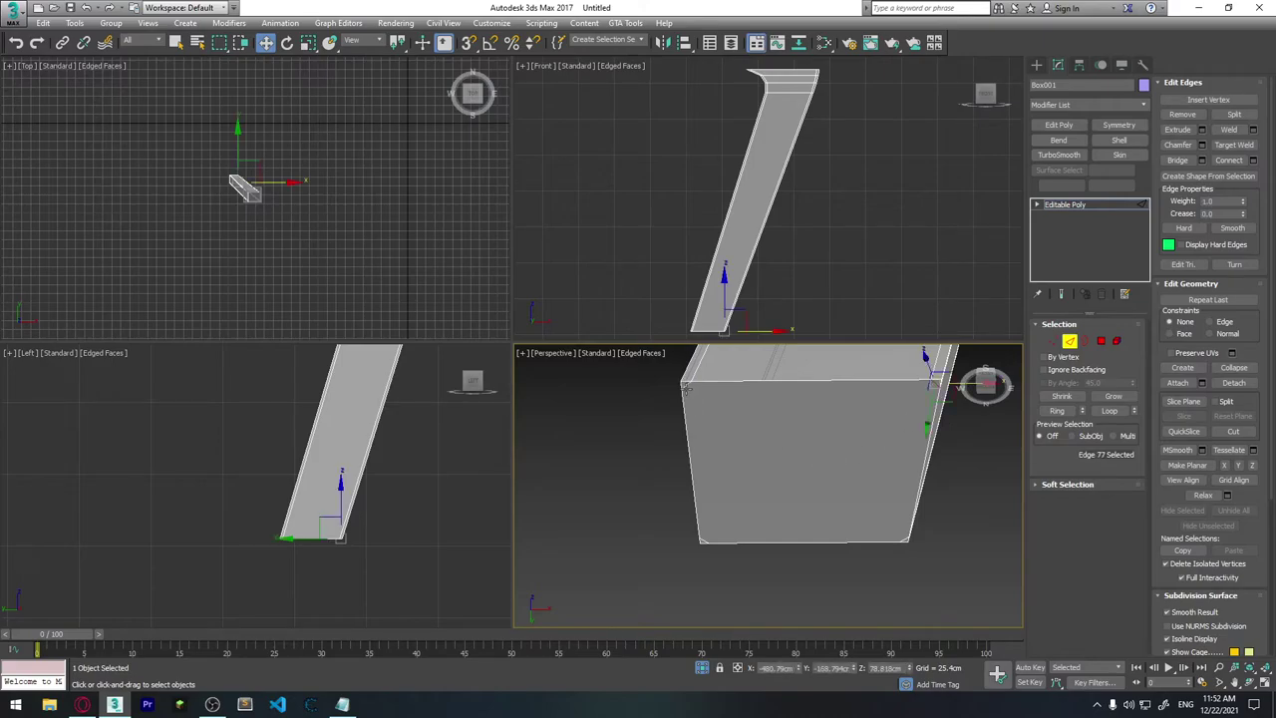
ctrl+click(704, 540)
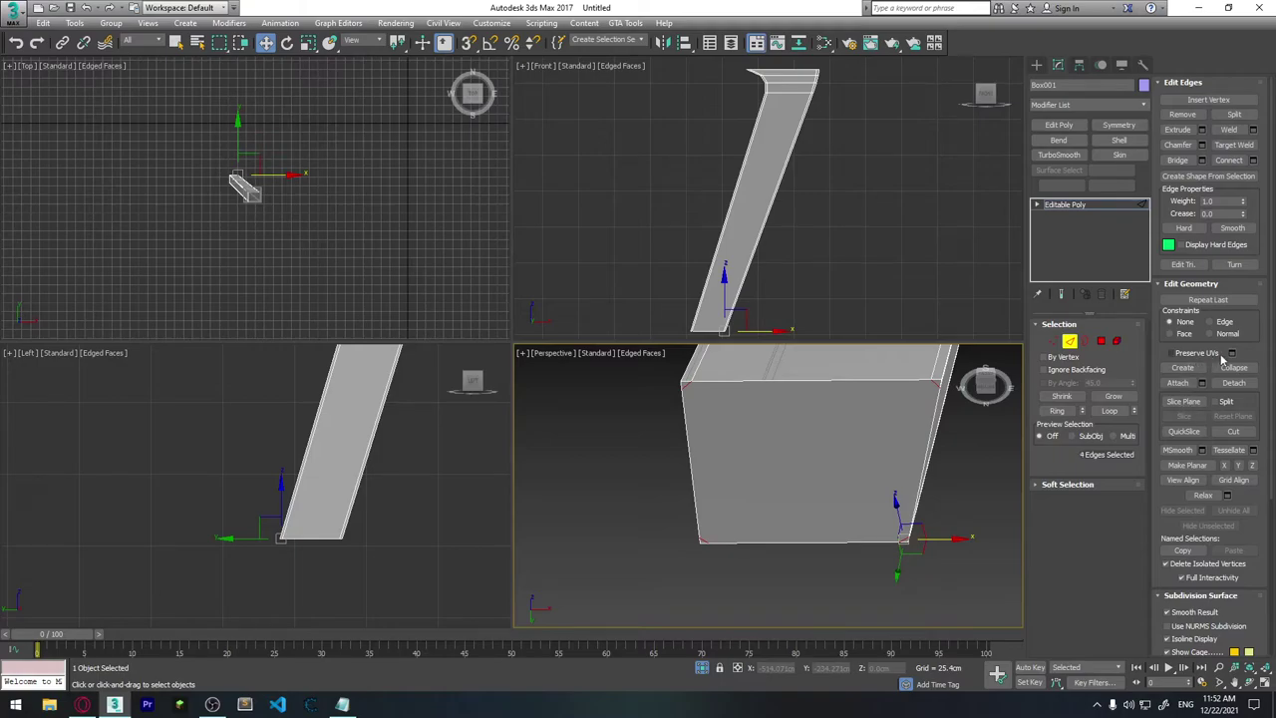
click(1186, 116)
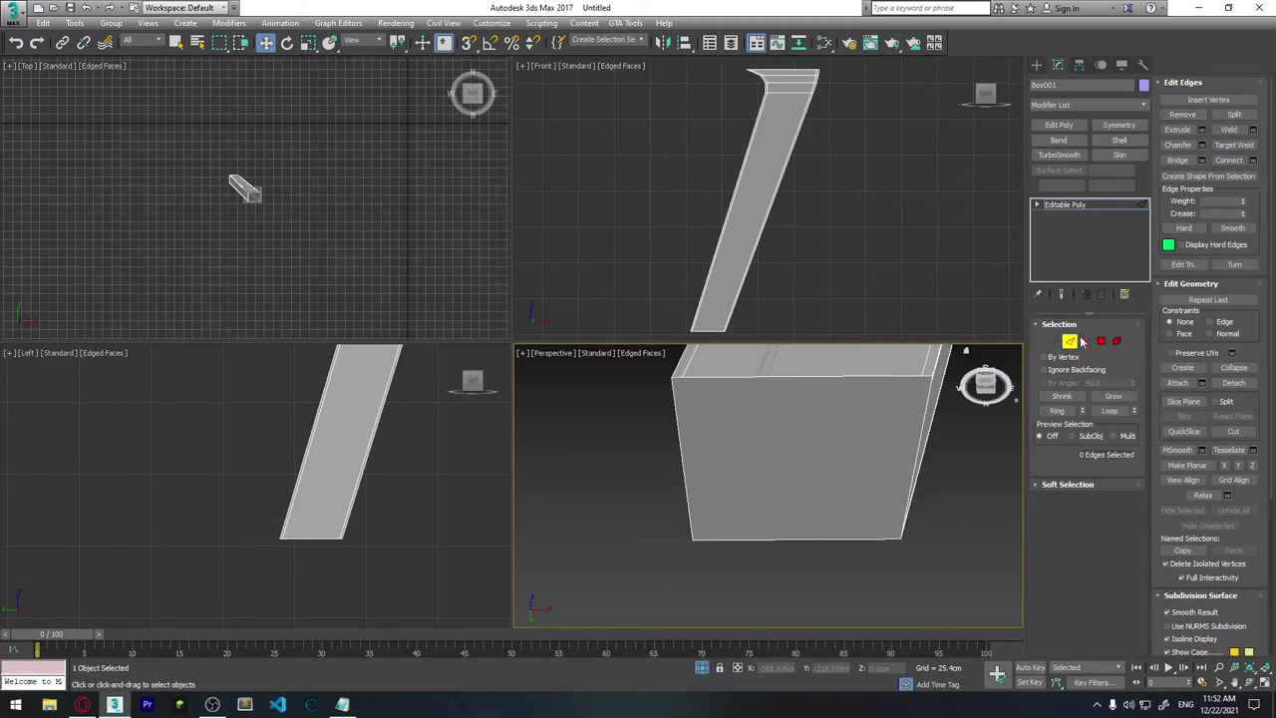
Step: Cut a first new edge across the leg's bottom face, ending at the upper corner vertex
click(1233, 431)
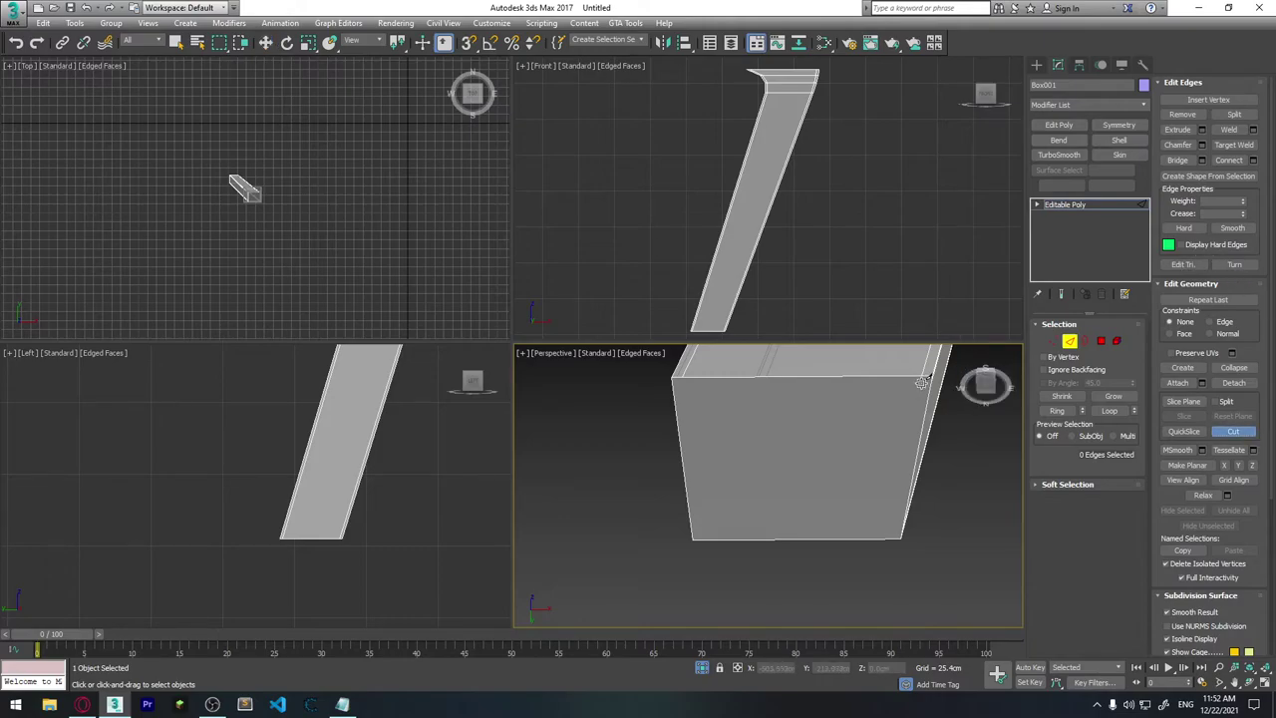
scroll(906, 438, up, 5)
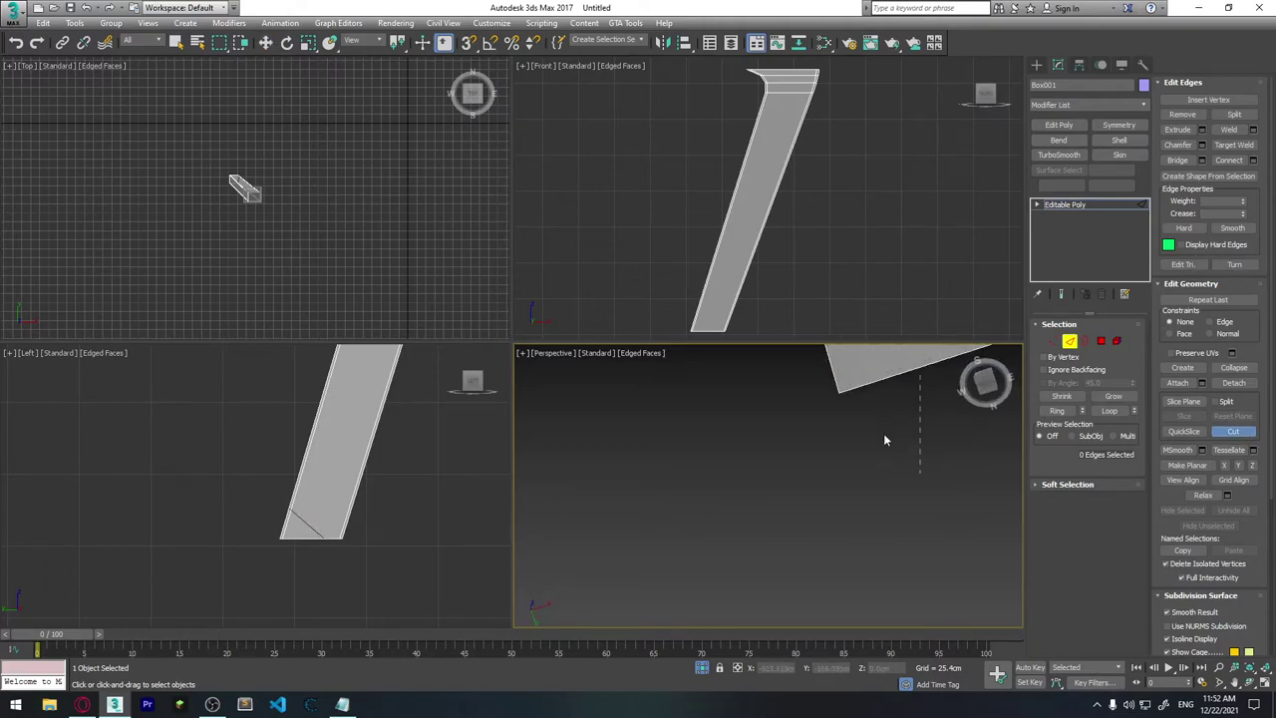
mouse_move(858, 464)
alt+middle_down()
mouse_move(956, 532)
mouse_move(927, 505)
mouse_move(686, 514)
alt+middle_up()
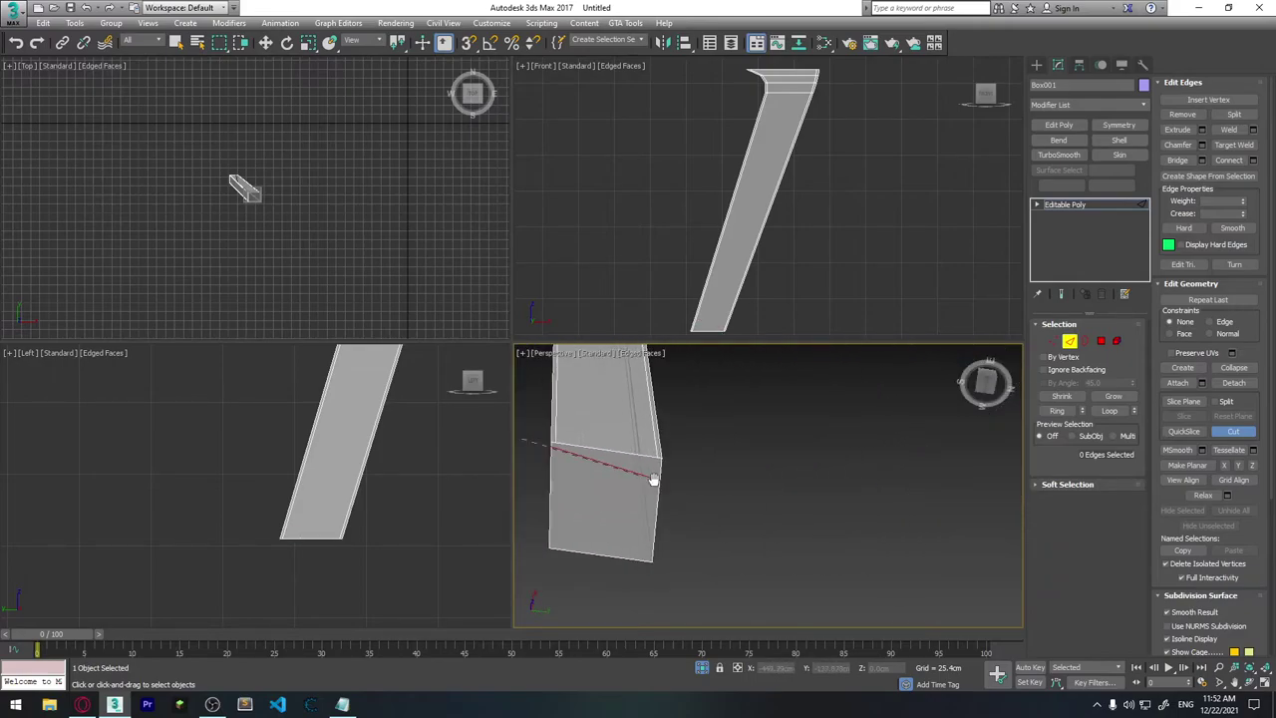
scroll(670, 470, up, 3)
mouse_move(688, 451)
alt+middle_down()
mouse_move(767, 433)
mouse_move(747, 456)
mouse_move(742, 507)
mouse_move(708, 517)
alt+middle_up()
scroll(763, 465, down, 4)
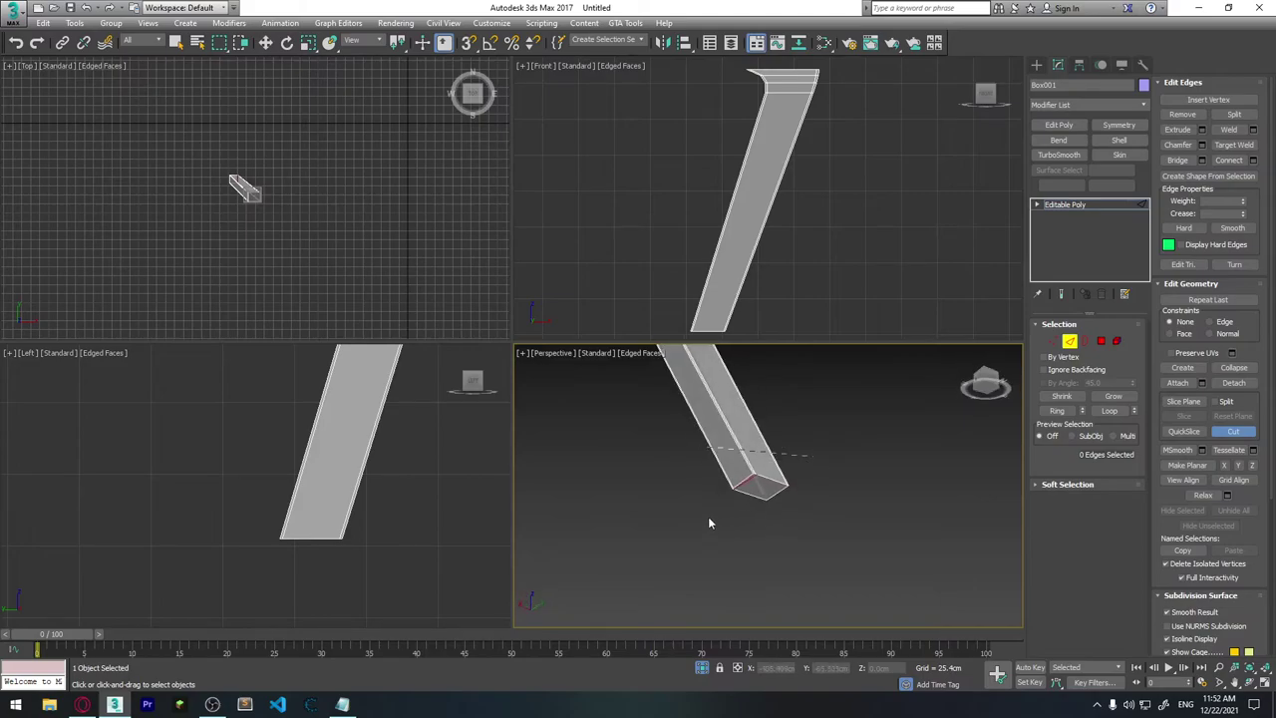
scroll(723, 499, up, 2)
scroll(738, 481, up, 2)
scroll(739, 479, up, 2)
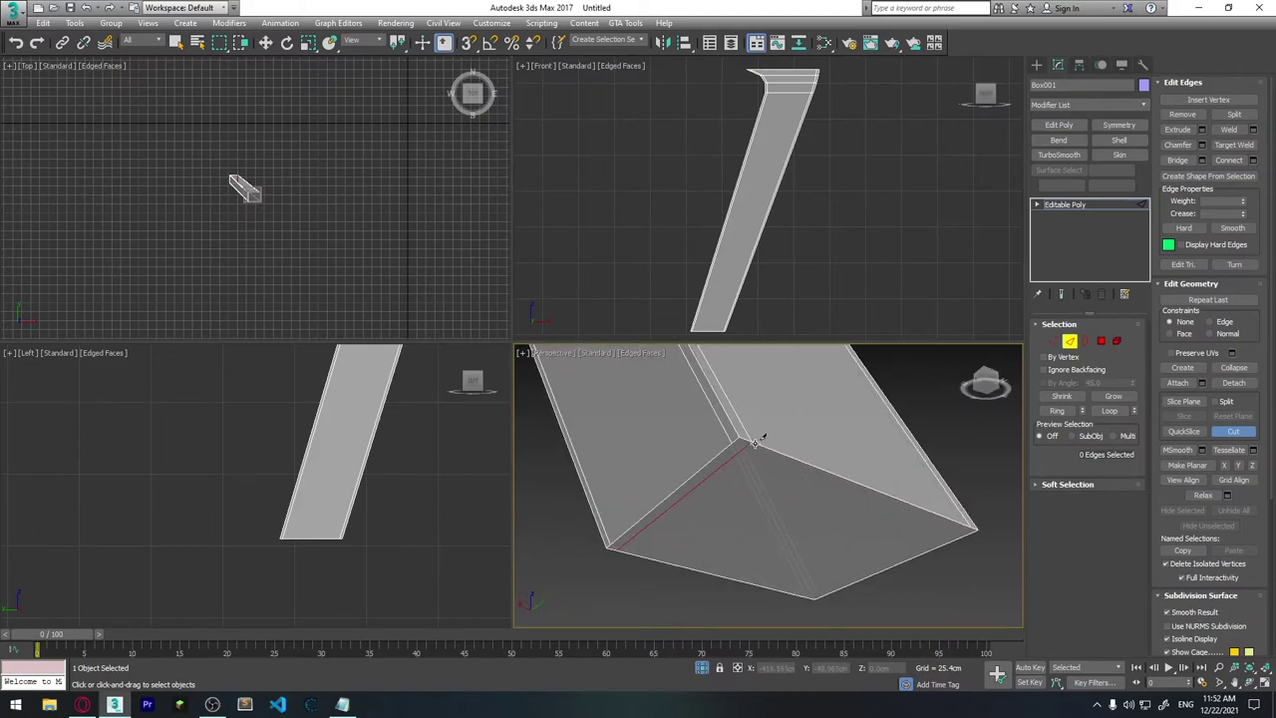
click(756, 439)
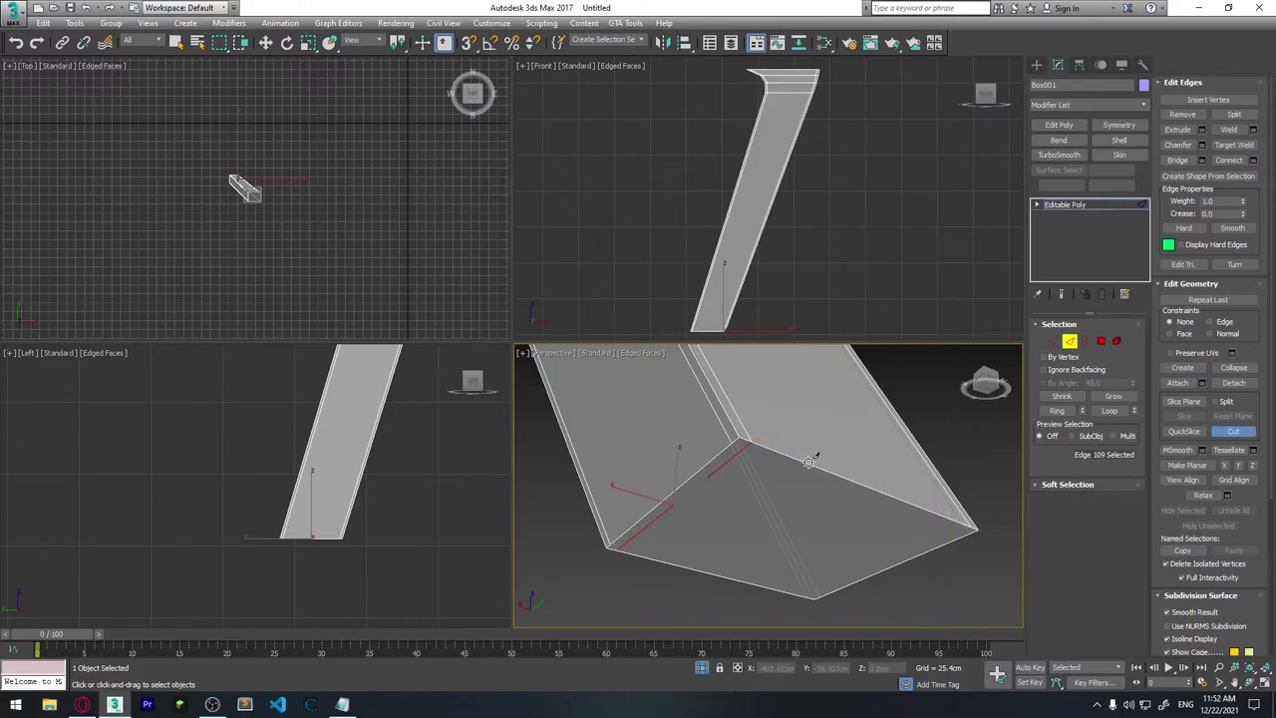
right_click(777, 475)
Step: Cut another edge across the bottom face, linking the remaining corner vertices
mouse_move(778, 475)
alt+middle_down()
mouse_move(820, 436)
mouse_move(747, 434)
mouse_move(722, 413)
mouse_move(848, 462)
mouse_move(709, 448)
mouse_move(906, 476)
mouse_move(822, 451)
alt+middle_up()
scroll(810, 479, up, 3)
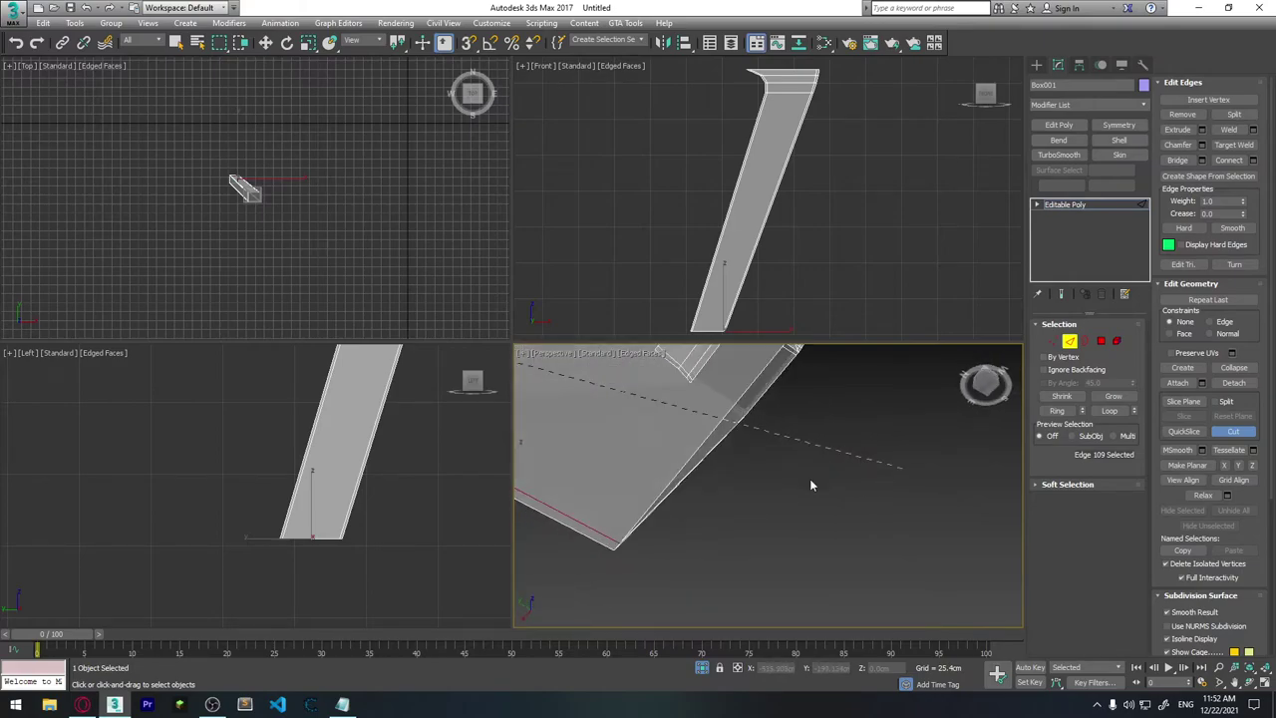
scroll(810, 479, up, 2)
mouse_move(721, 407)
alt+middle_down()
mouse_move(855, 604)
mouse_move(714, 409)
alt+middle_up()
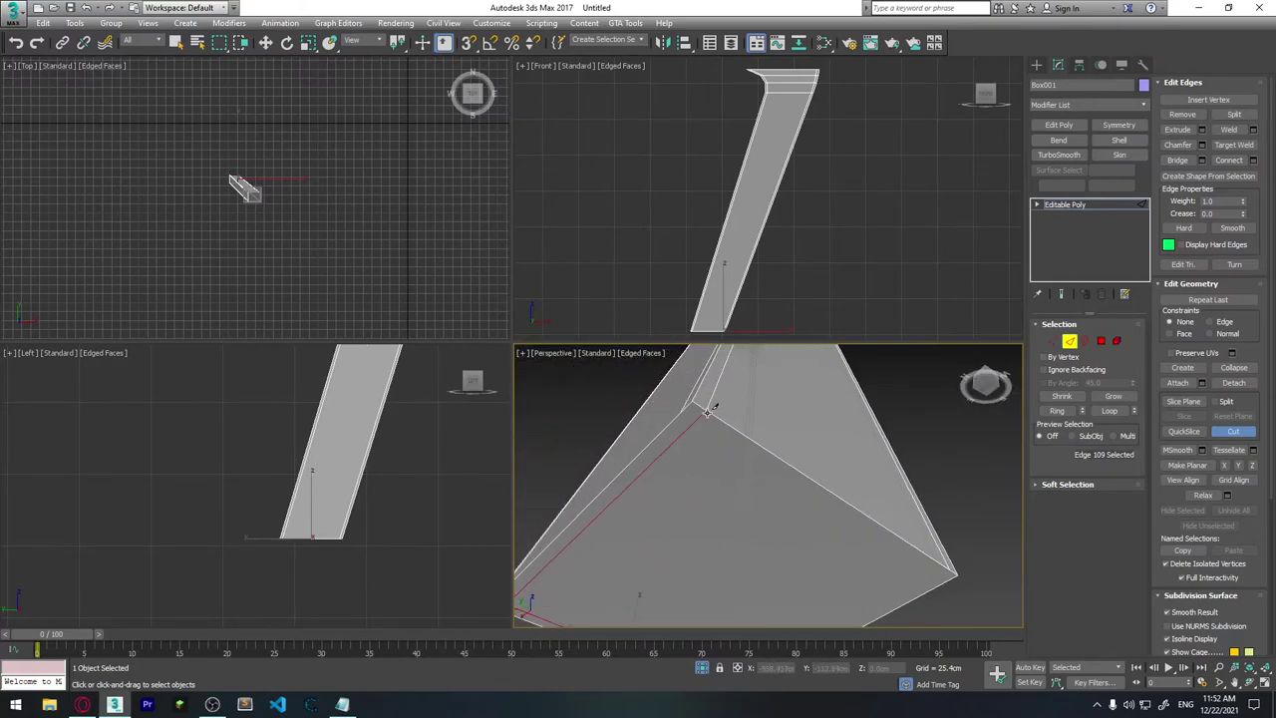
click(708, 409)
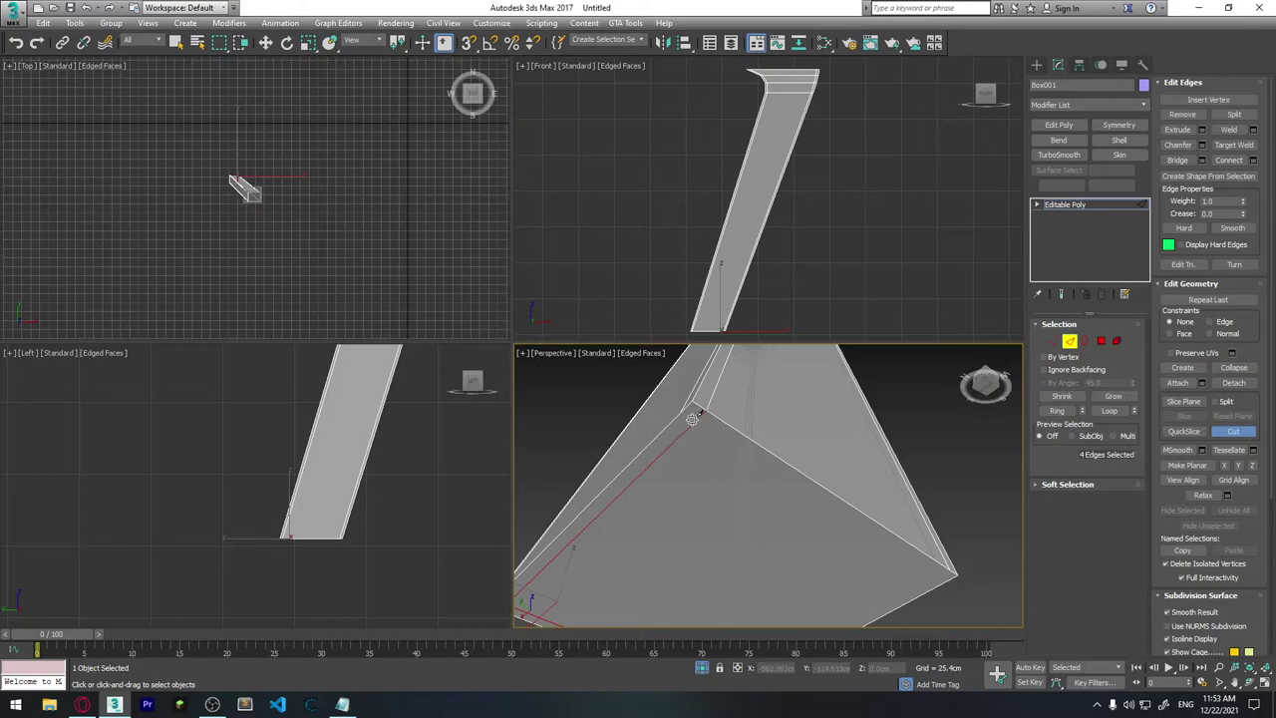
mouse_move(901, 527)
alt+middle_down()
mouse_move(937, 545)
mouse_move(874, 498)
mouse_move(860, 528)
mouse_move(806, 555)
mouse_move(864, 441)
mouse_move(864, 564)
mouse_move(854, 479)
mouse_move(895, 520)
mouse_move(853, 524)
mouse_move(905, 530)
alt+middle_up()
click(892, 519)
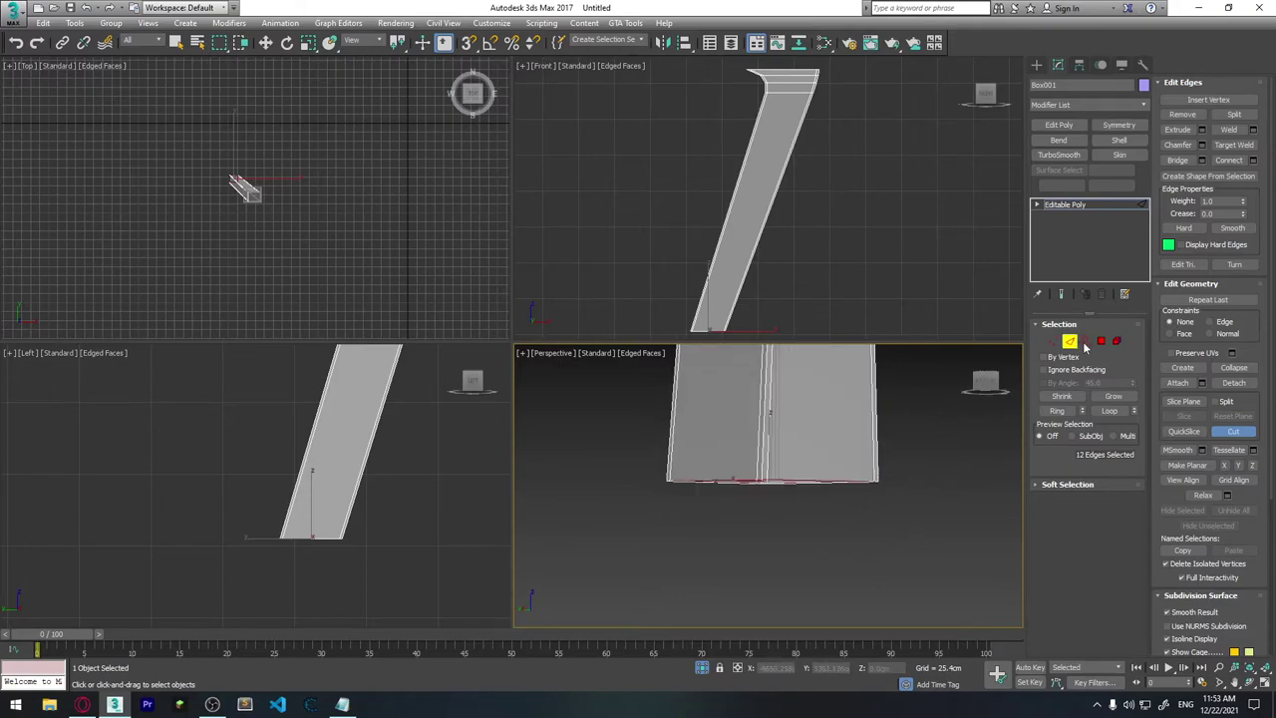
Step: Select the ring of edges running along the slanted leg
key(w)
click(1085, 342)
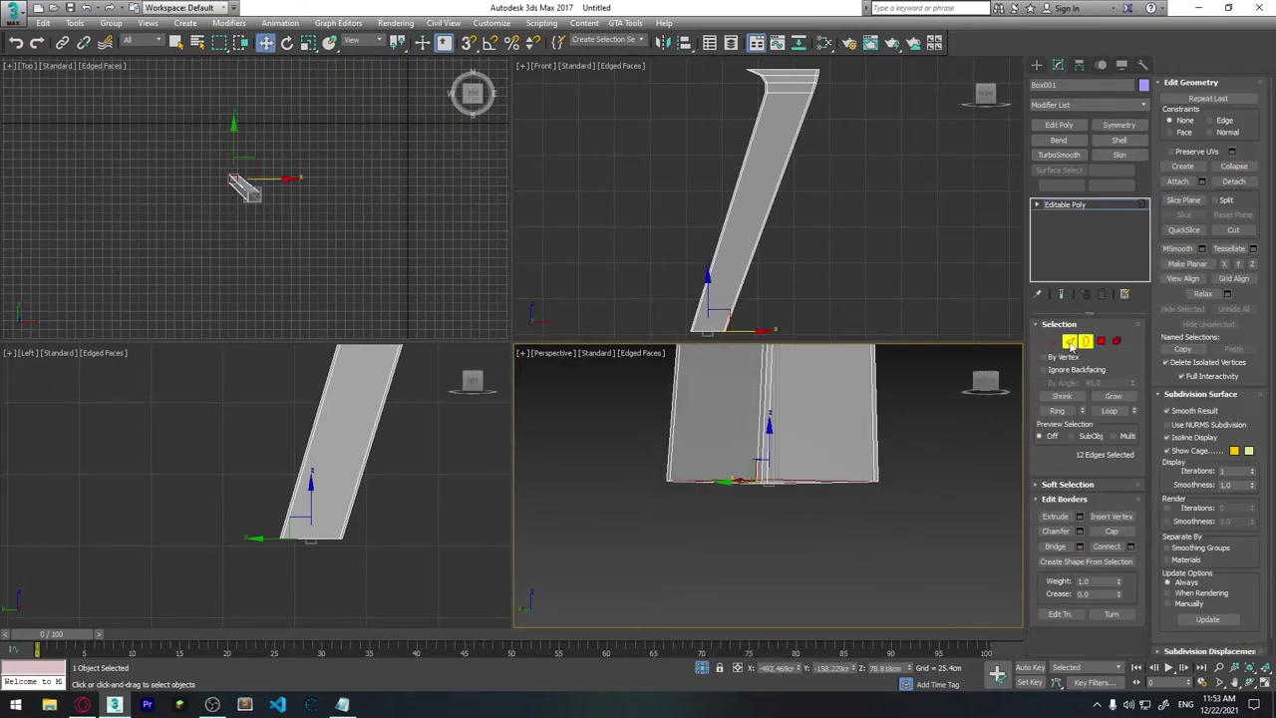
key(2)
click(912, 448)
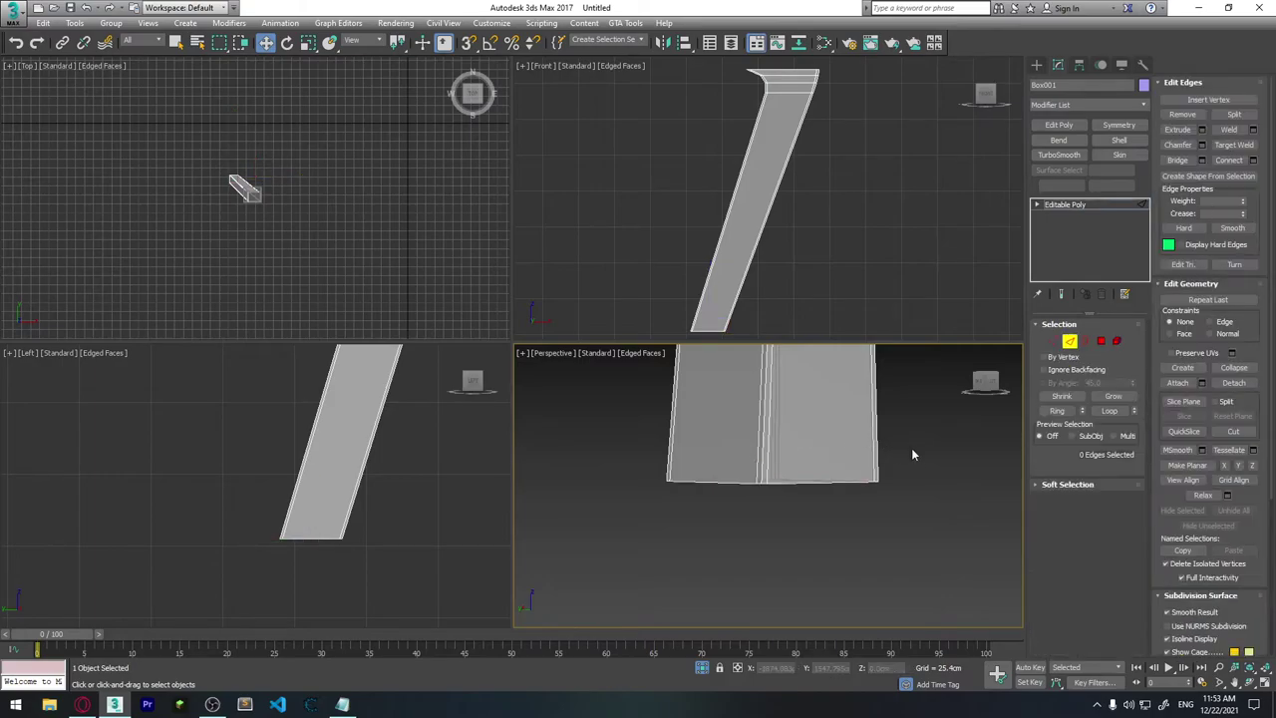
double_click(766, 459)
click(1059, 410)
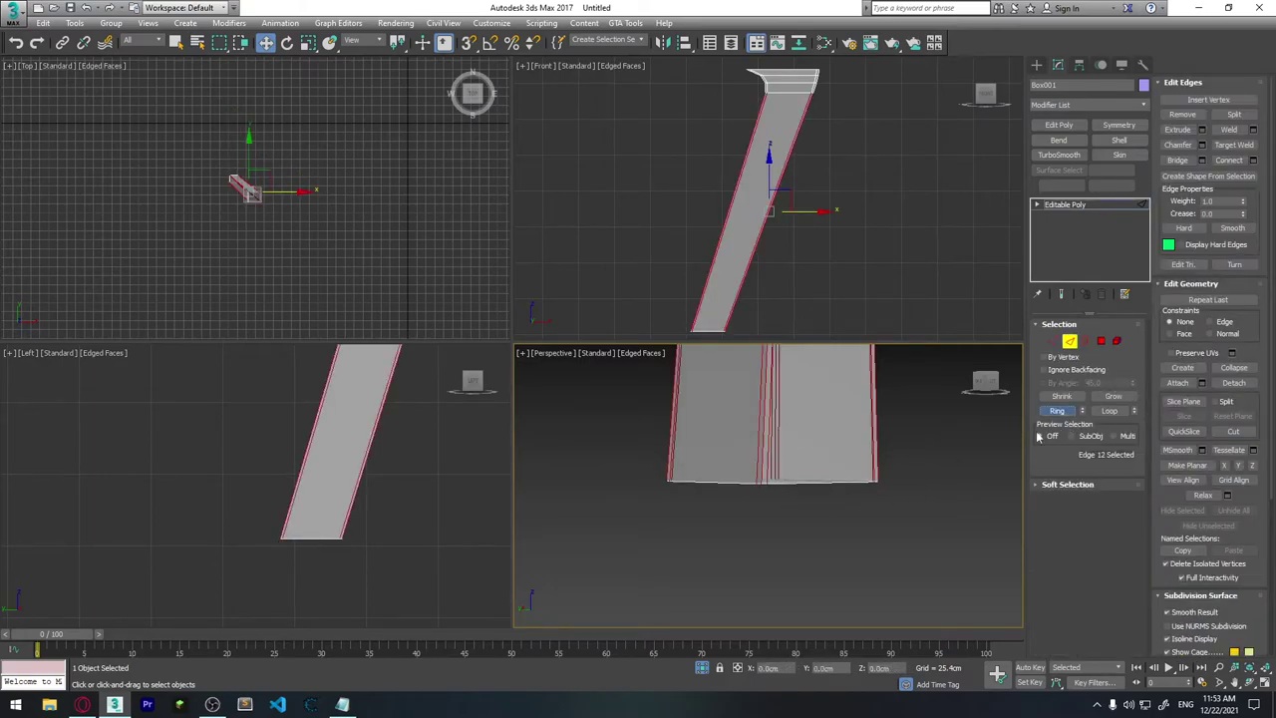
Step: Connect the ring with 1 segment, Pinch 0 and Slide -95 near the bottom
alt+middle_drag(867, 447, 890, 497)
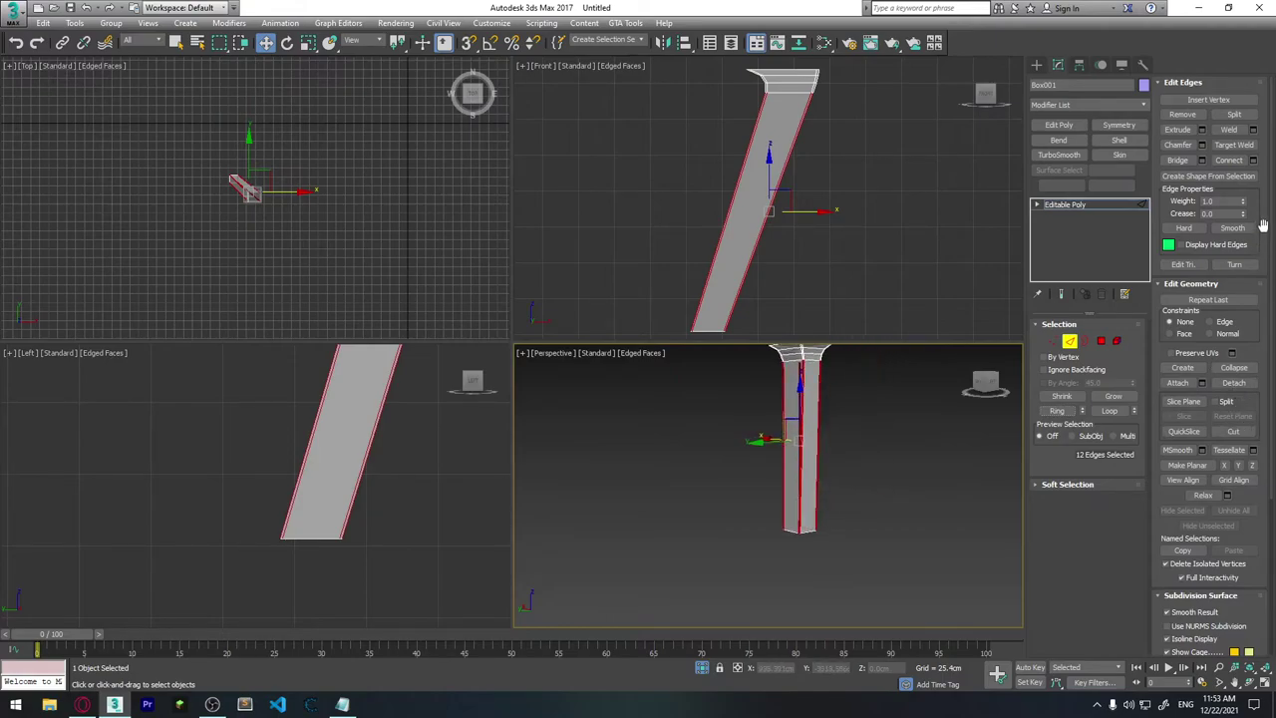
key(ctrl+shift+e)
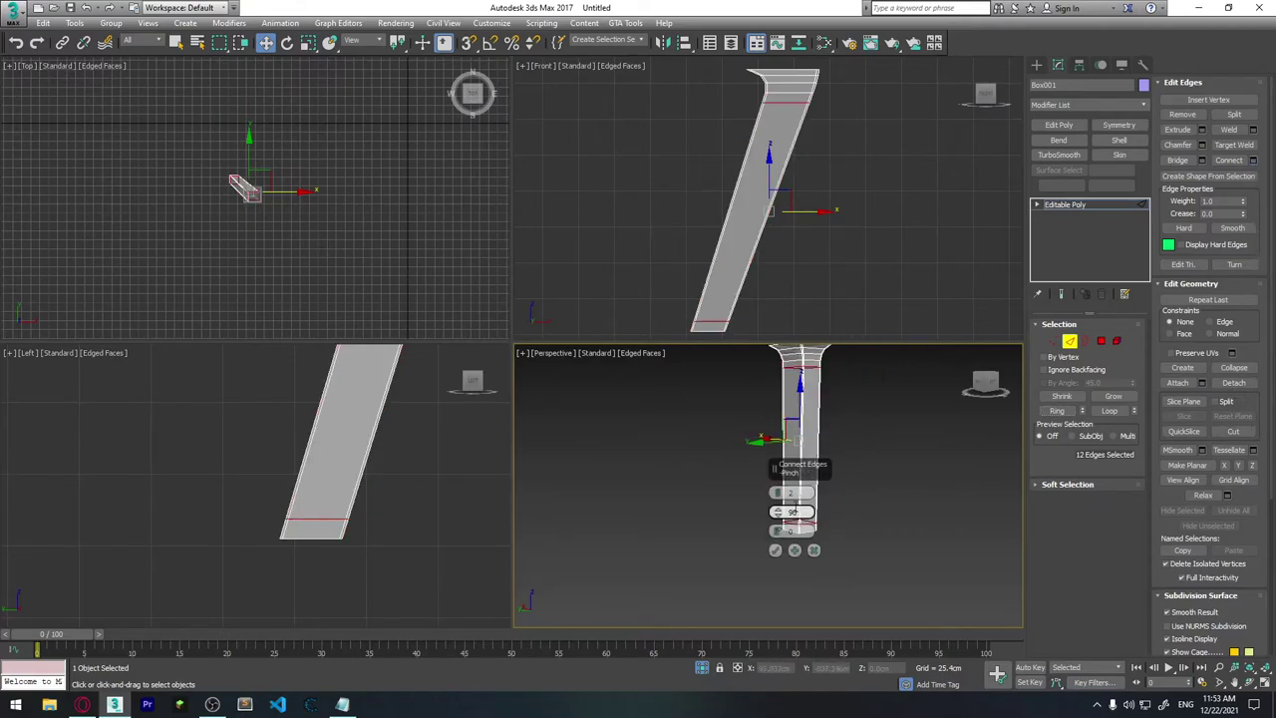
drag(783, 513, 785, 469)
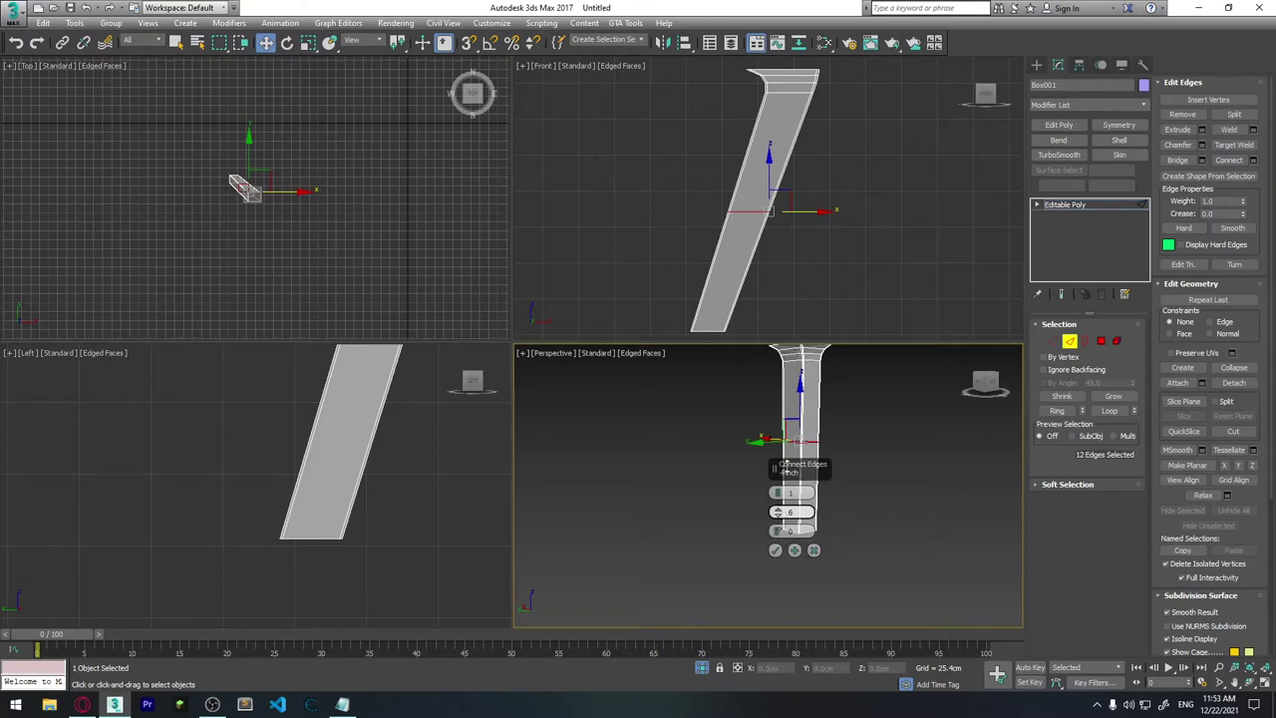
right_click(777, 511)
mouse_move(777, 531)
mouse_down()
mouse_move(775, 549)
mouse_move(755, 83)
mouse_up()
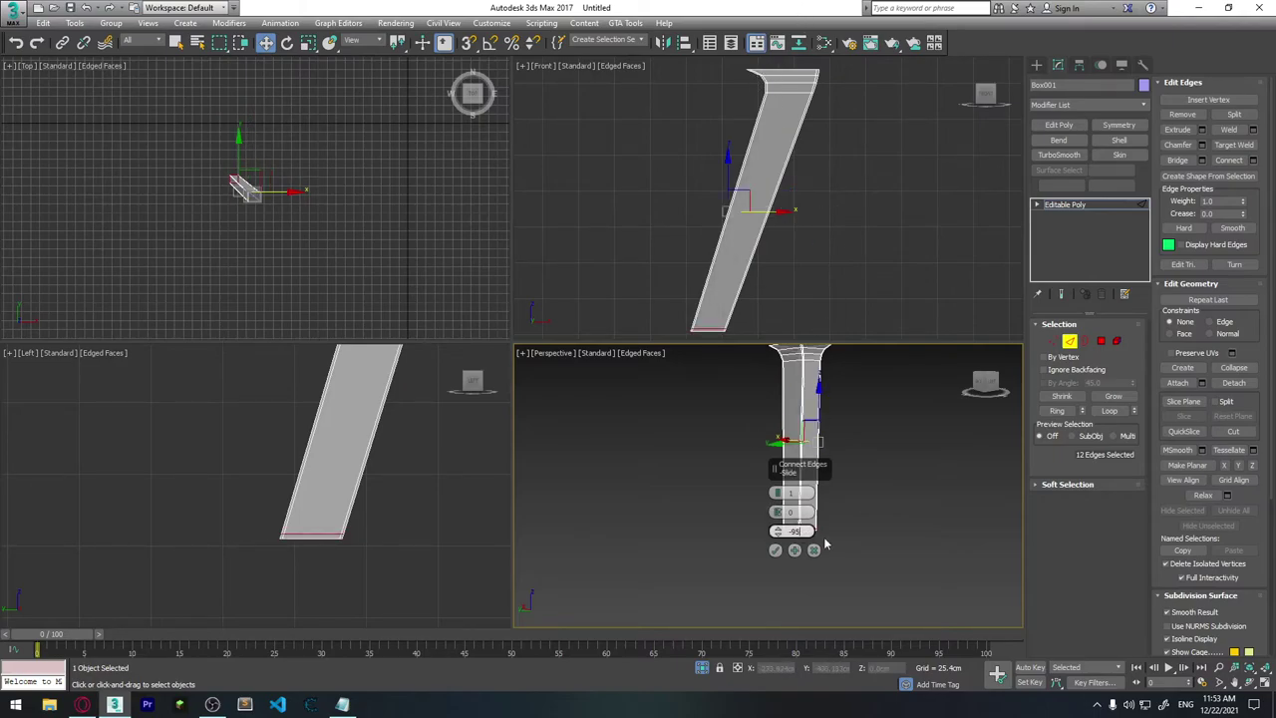
key(Return)
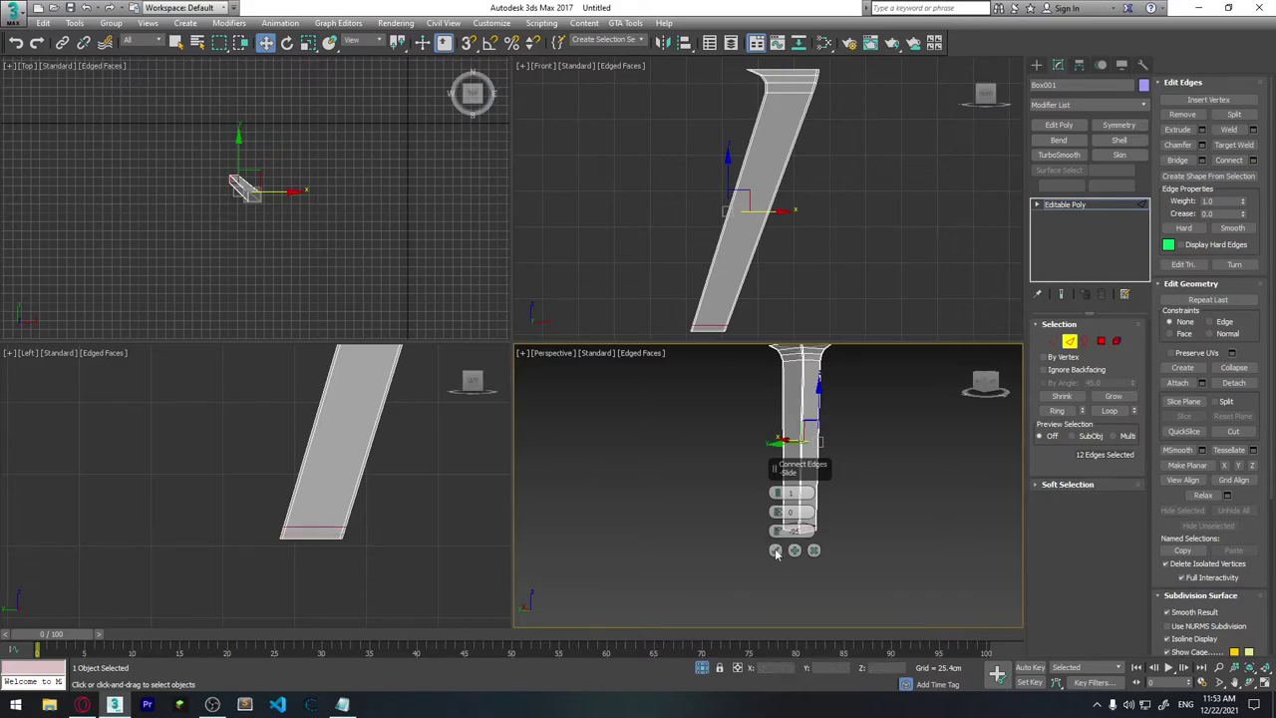
click(776, 551)
click(863, 537)
mouse_move(864, 537)
alt+middle_down()
mouse_move(830, 525)
mouse_move(843, 528)
mouse_move(775, 468)
alt+middle_up()
scroll(843, 527, up, 5)
Step: Select the new bottom edge loop and move it down to about 80.753 cm, just above the foot
click(785, 481)
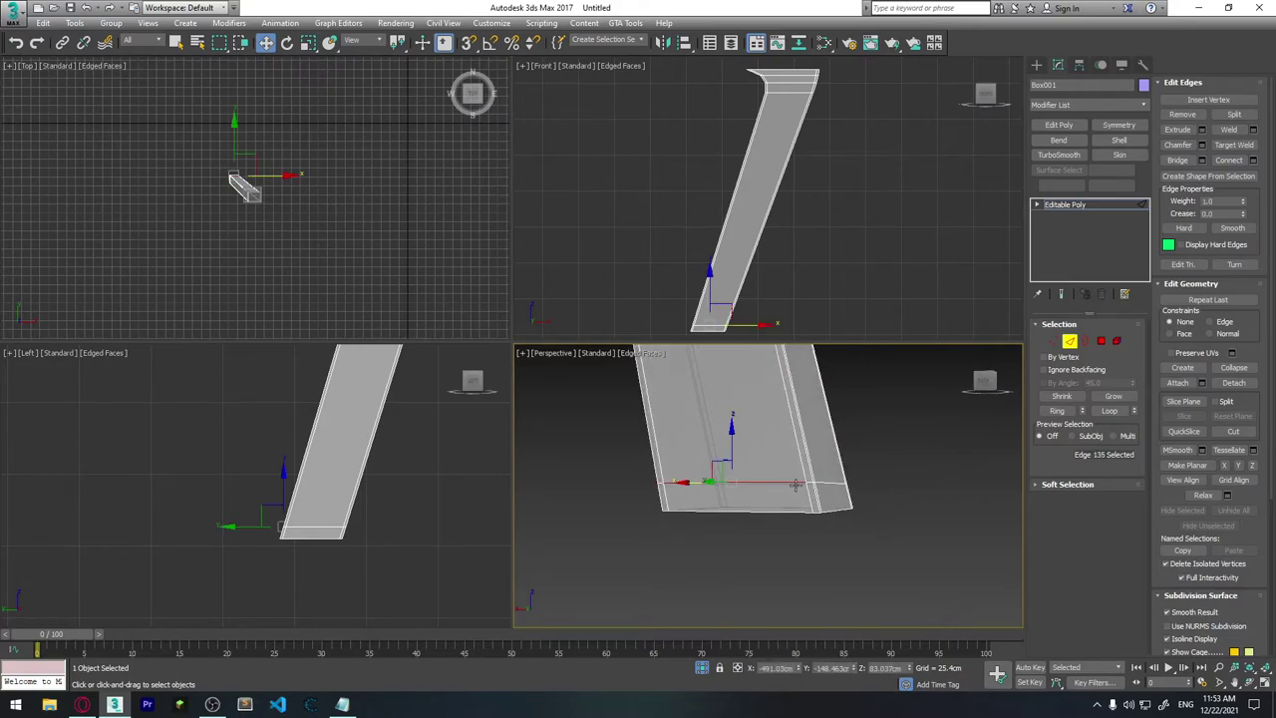
double_click(786, 482)
alt+middle_drag(786, 482, 853, 498)
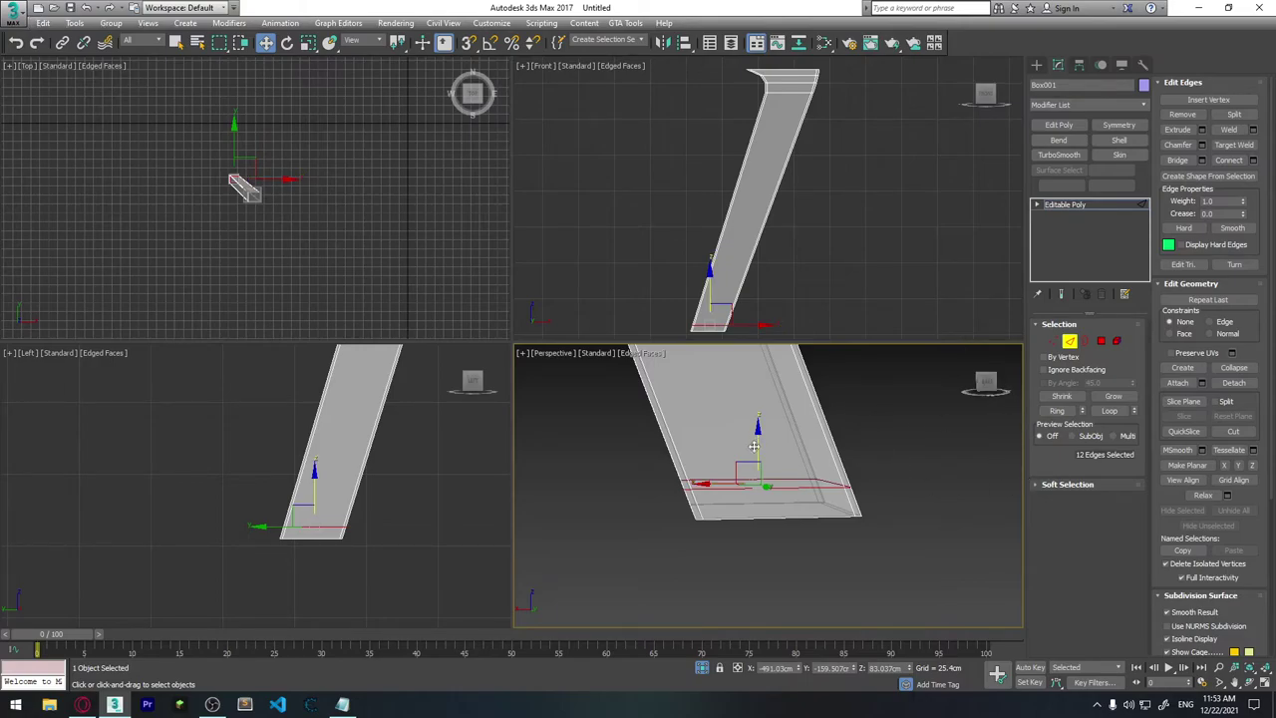
drag(760, 454, 701, 506)
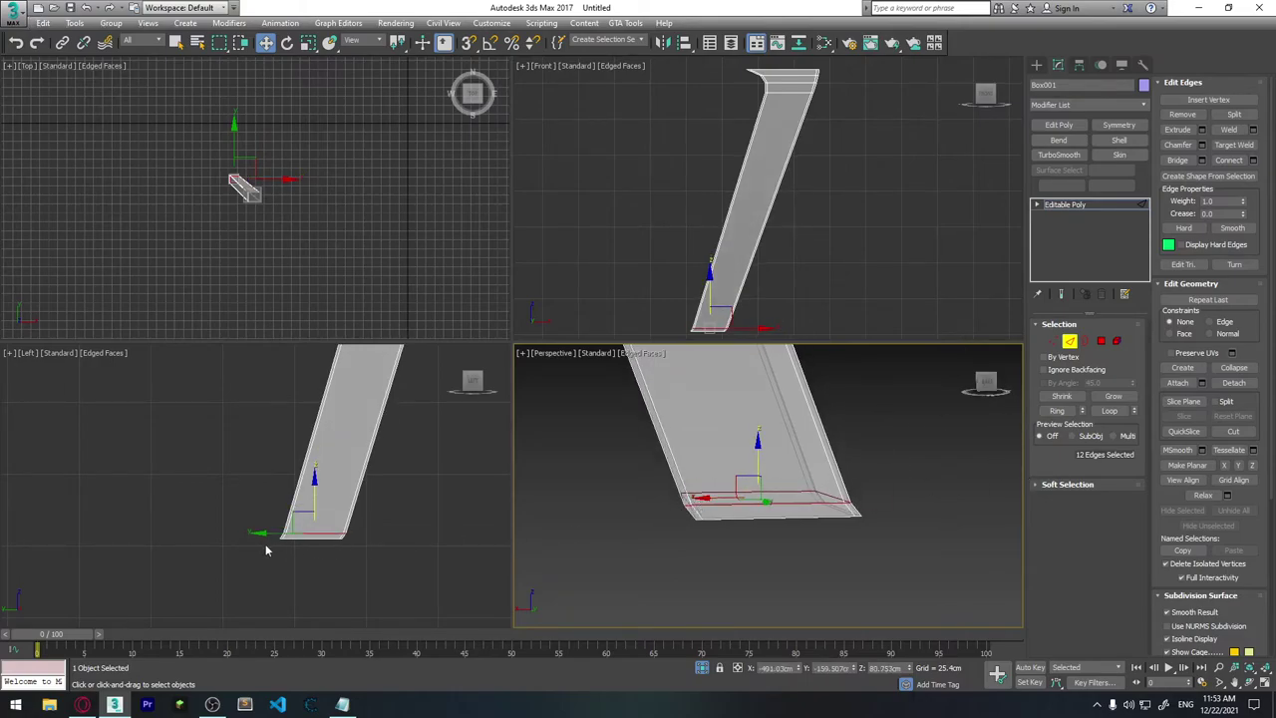
mouse_move(267, 550)
alt+middle_down()
mouse_move(330, 485)
mouse_move(395, 499)
alt+middle_up()
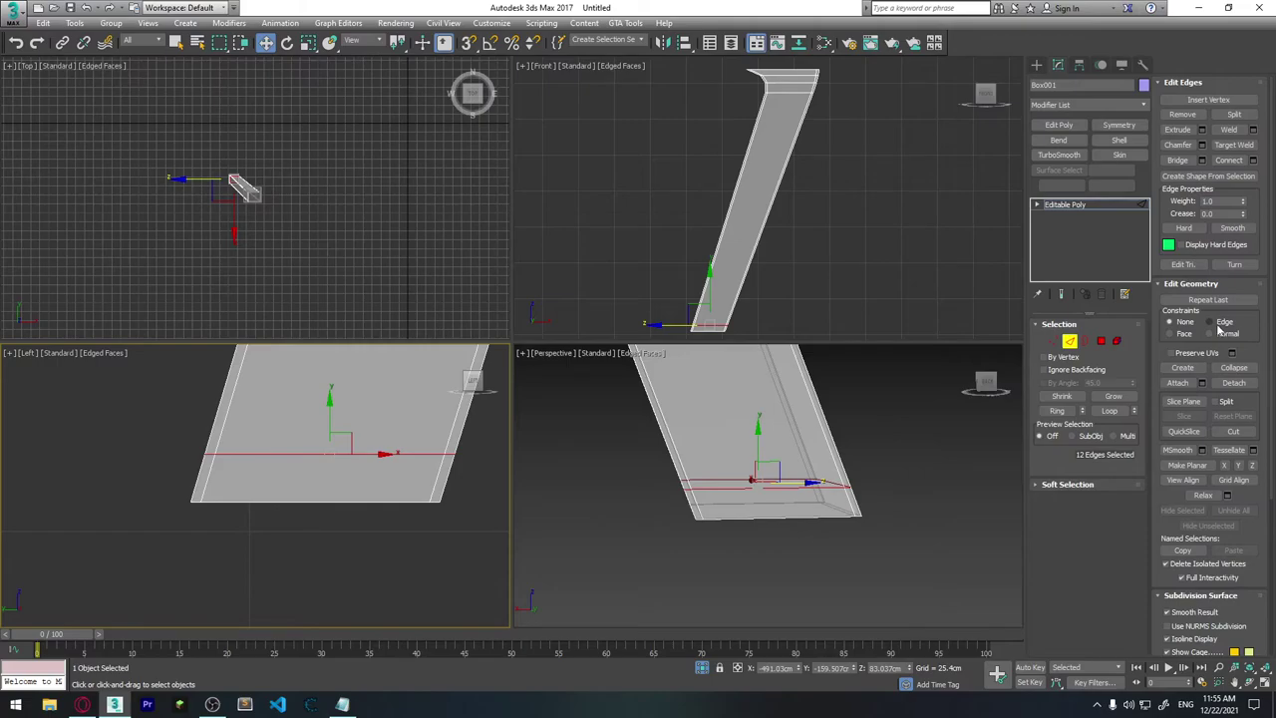
Step: Slide the leg's horizontal edge loop down toward its bottom edge
alt+middle_drag(816, 459, 805, 451)
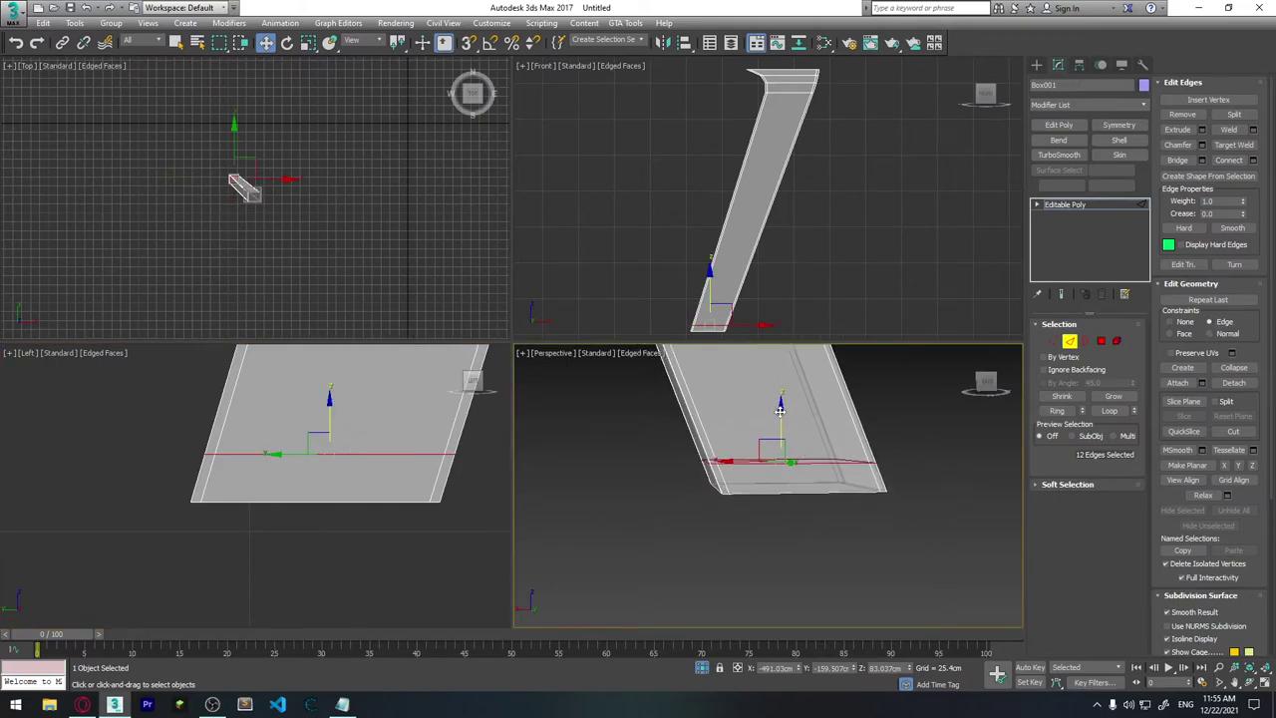
drag(779, 409, 786, 429)
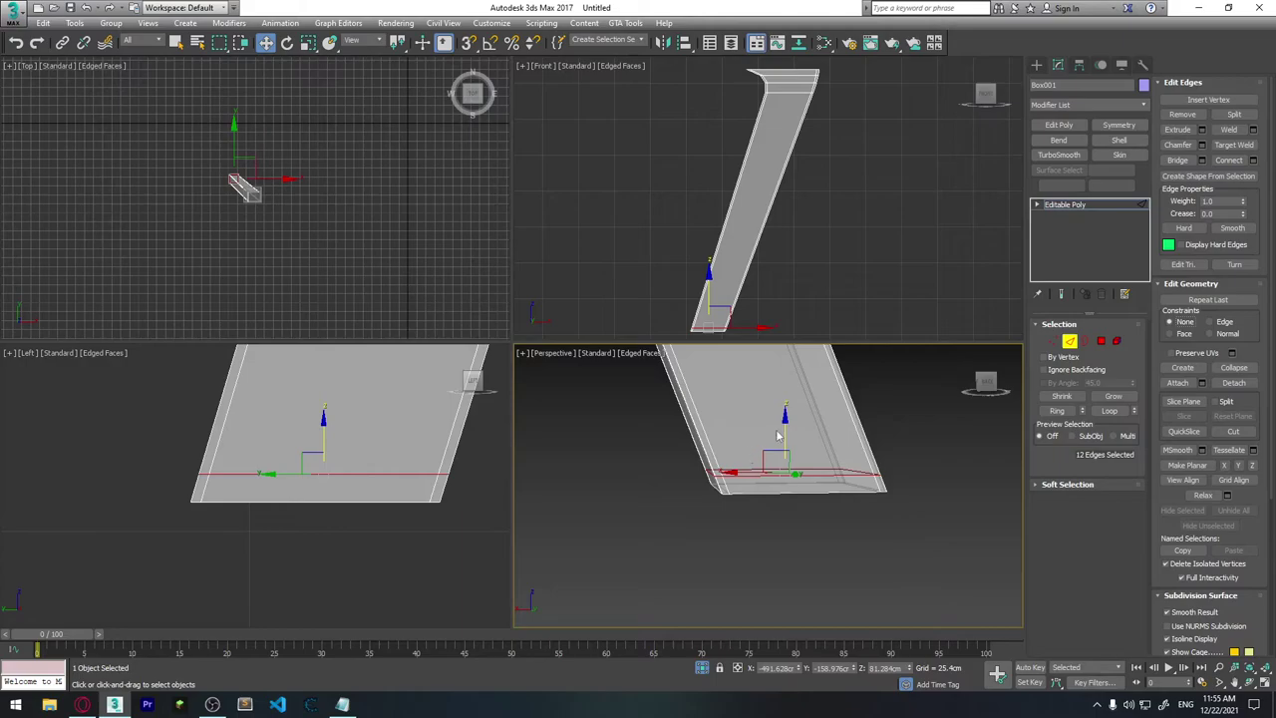
mouse_move(780, 436)
mouse_down()
mouse_move(790, 440)
mouse_move(785, 409)
mouse_up()
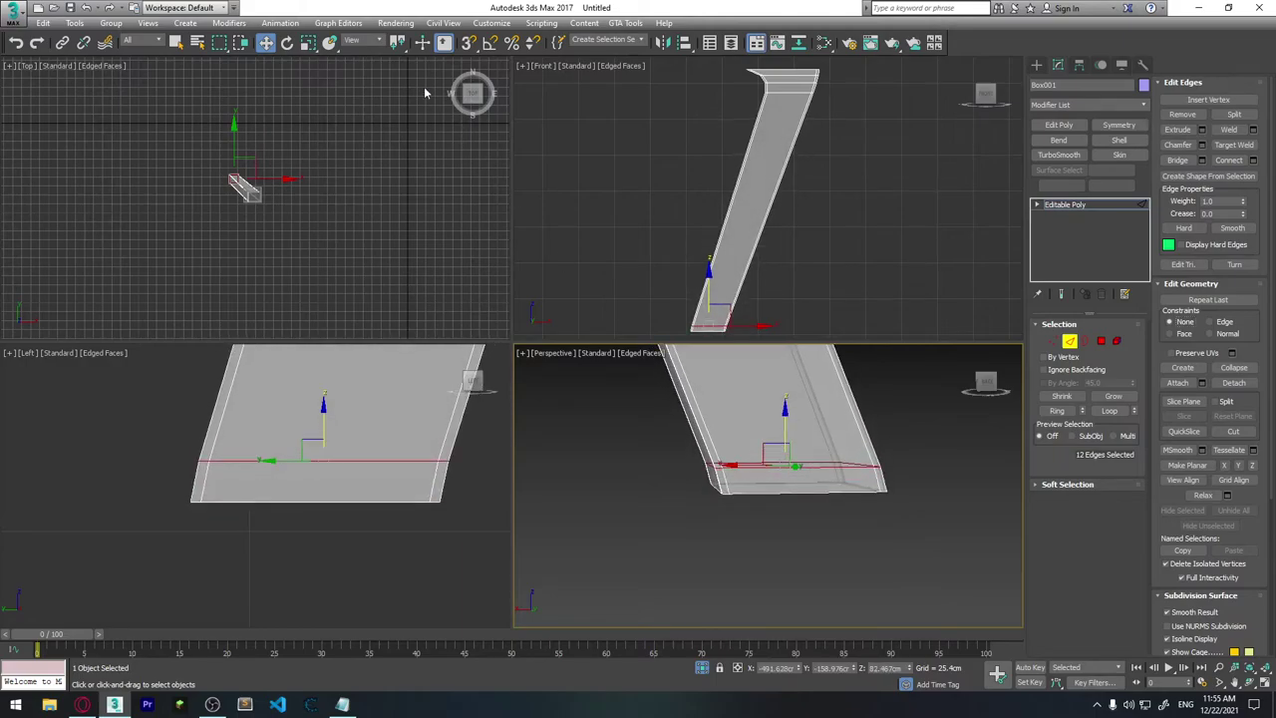
Step: Switch the reference coordinate system to World and lower the edges a little further along Z
click(366, 45)
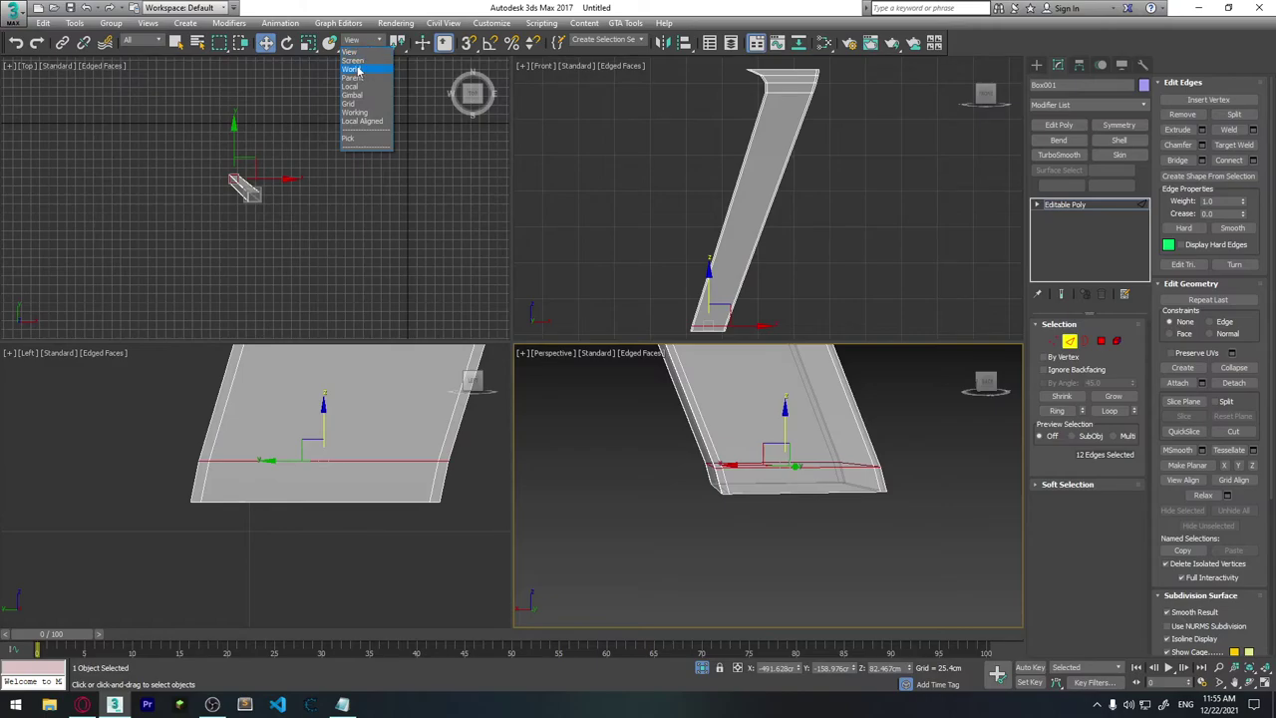
click(358, 70)
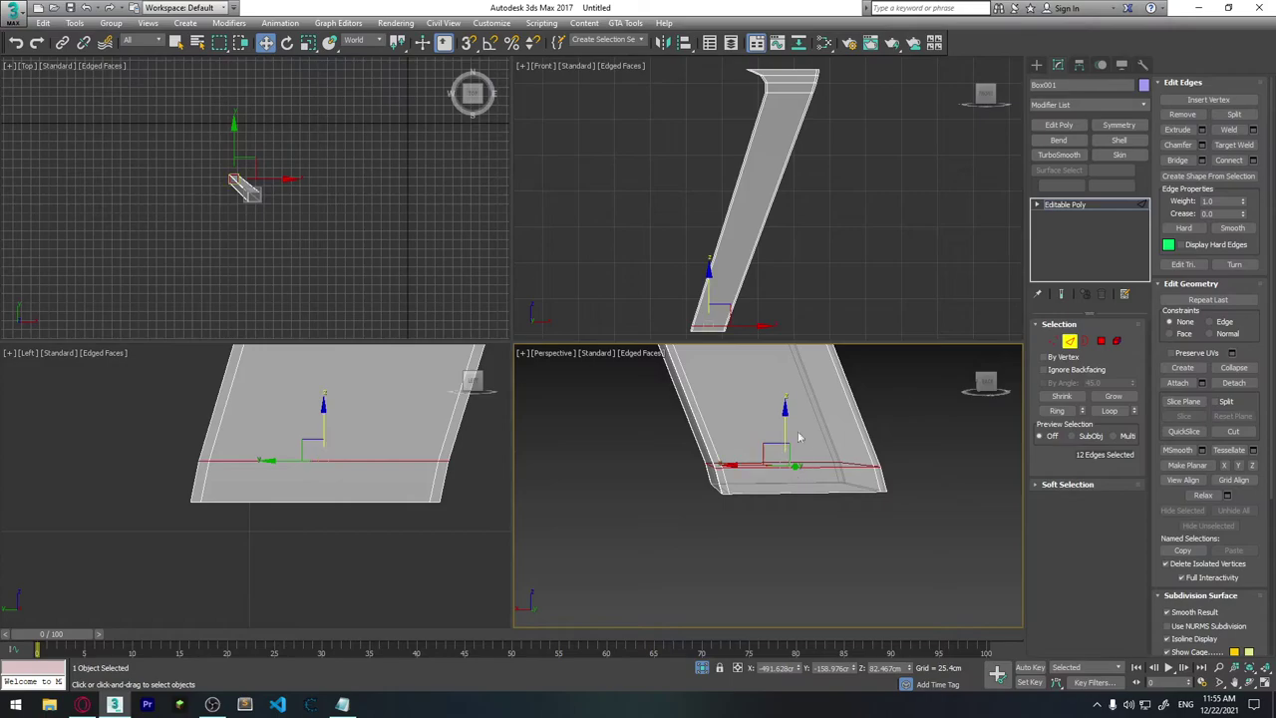
drag(778, 453, 829, 467)
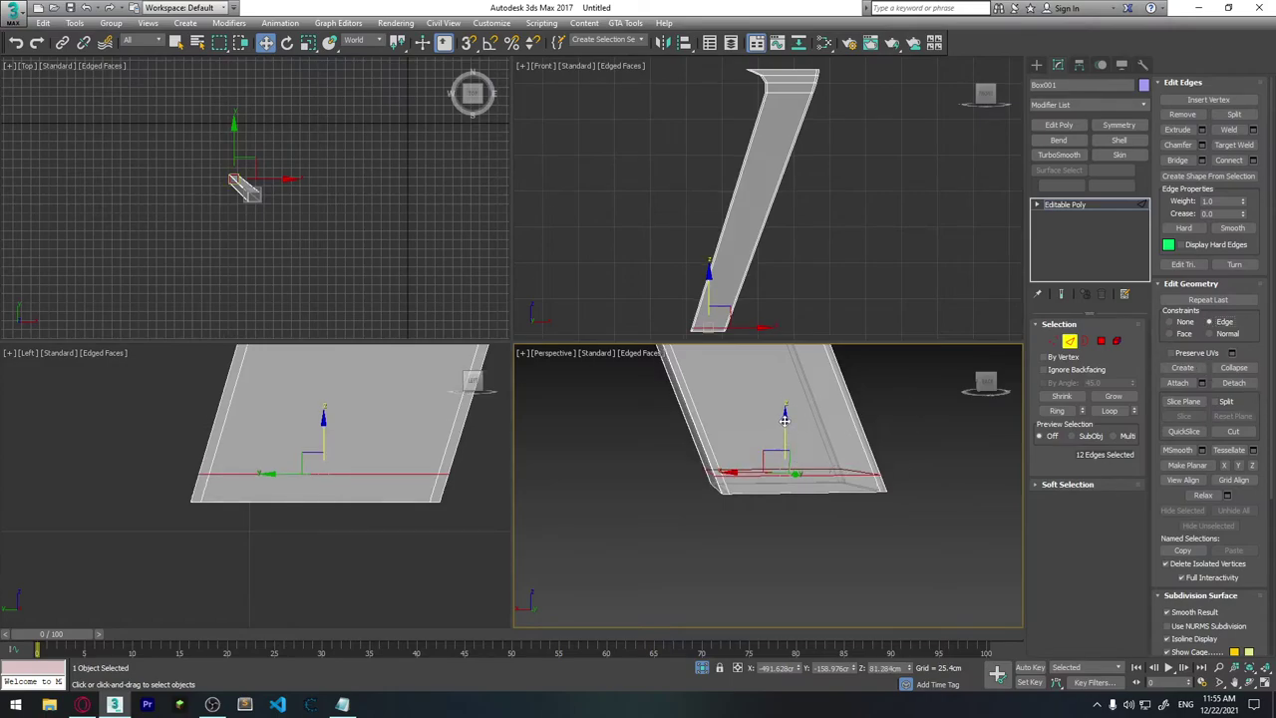
drag(785, 420, 785, 431)
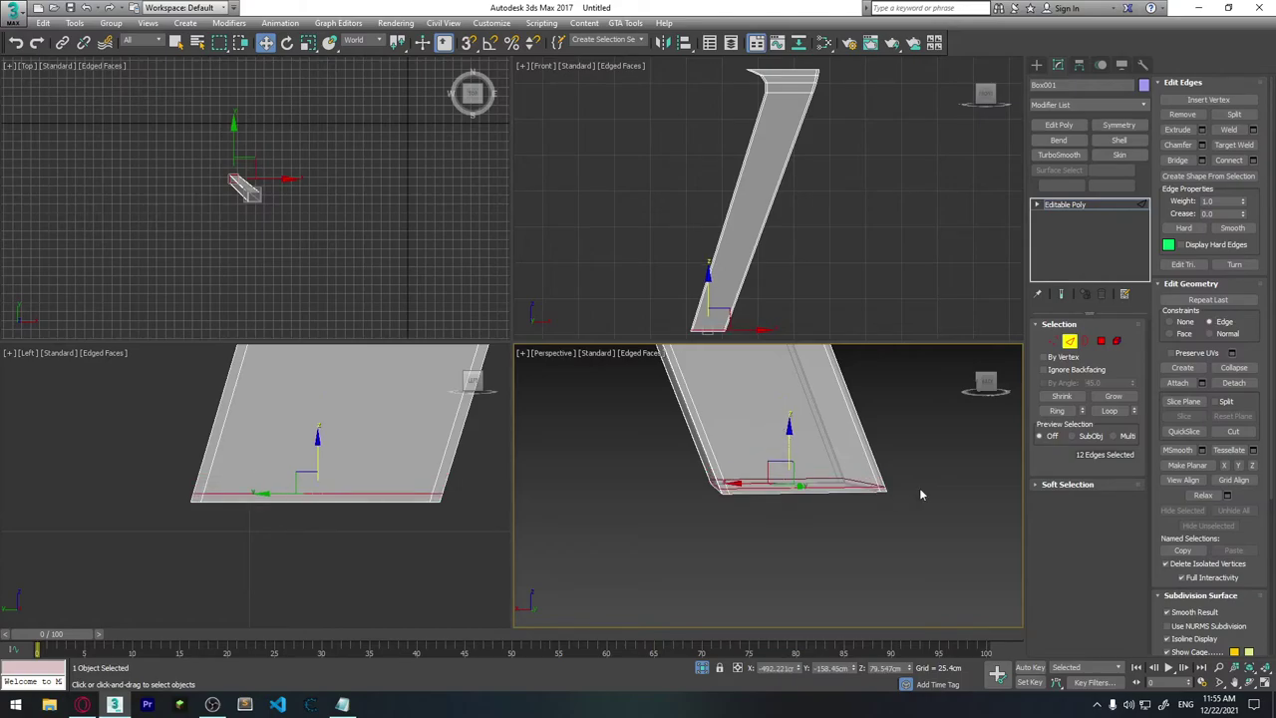
click(896, 525)
mouse_move(893, 496)
alt+middle_down()
mouse_move(894, 471)
mouse_move(884, 507)
alt+middle_up()
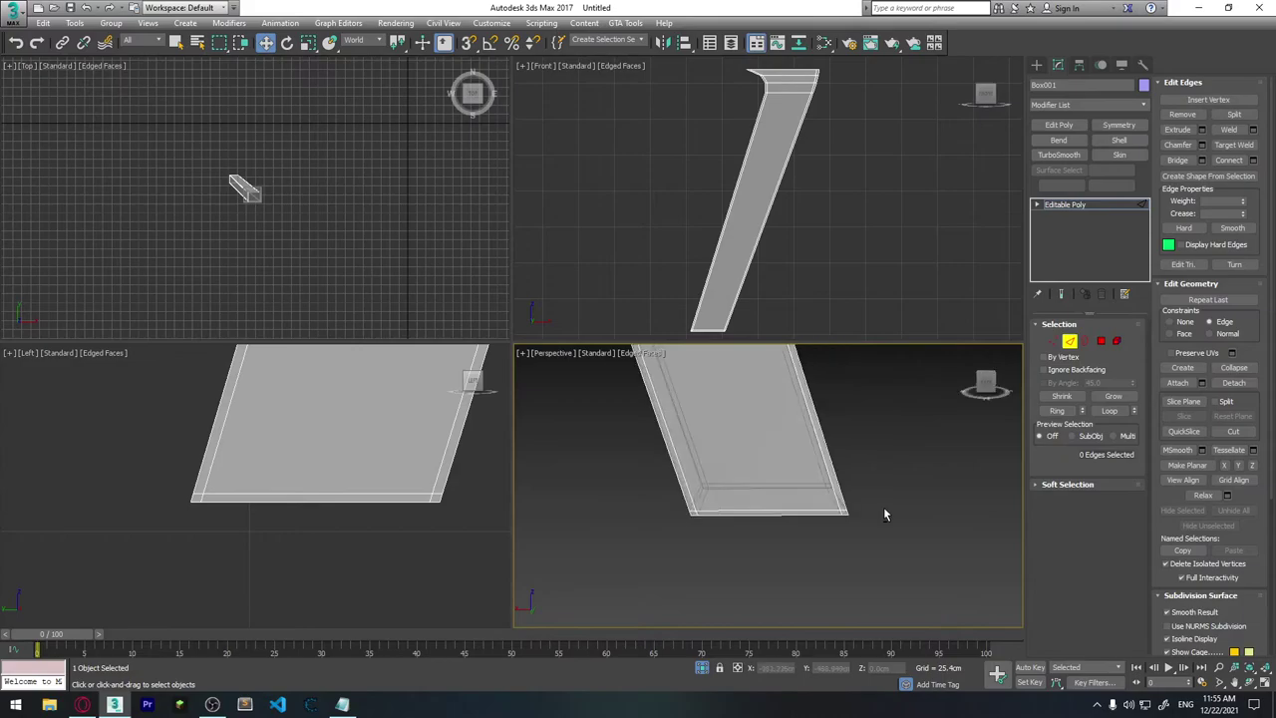
Step: Add TurboSmooth to the slanted leg and check the smoothing from several angles
click(1059, 155)
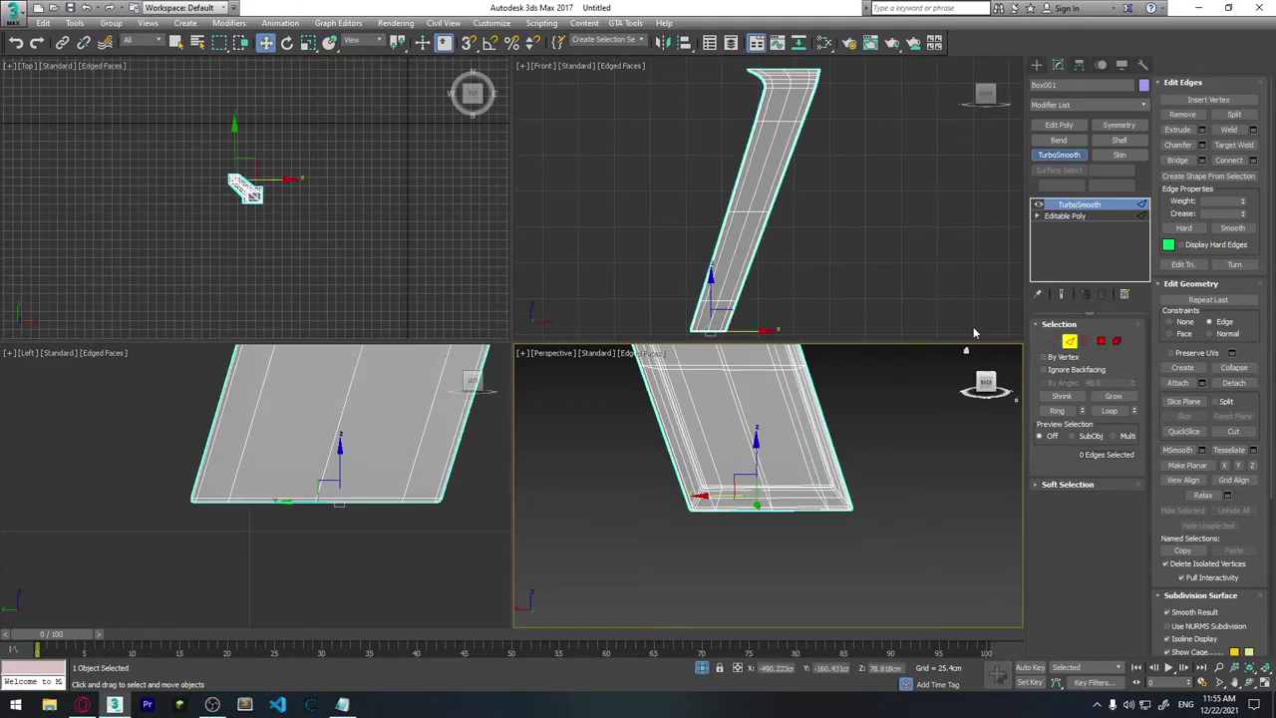
click(925, 468)
mouse_move(925, 468)
alt+middle_down()
mouse_move(862, 469)
mouse_move(866, 449)
mouse_move(873, 470)
mouse_move(809, 466)
mouse_move(827, 448)
mouse_move(817, 447)
alt+middle_up()
click(872, 458)
click(866, 449)
middle_drag(825, 187, 841, 182)
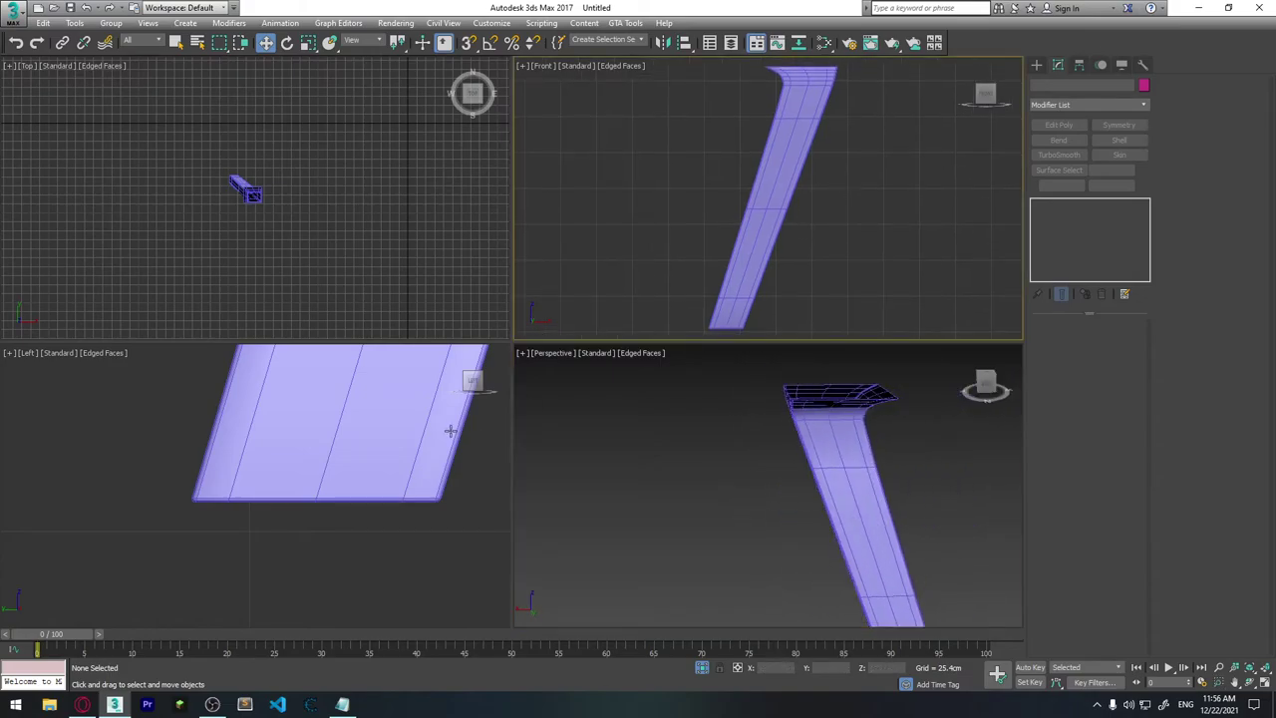
click(313, 541)
click(376, 495)
mouse_move(357, 541)
middle_down()
mouse_move(391, 416)
mouse_move(356, 470)
middle_up()
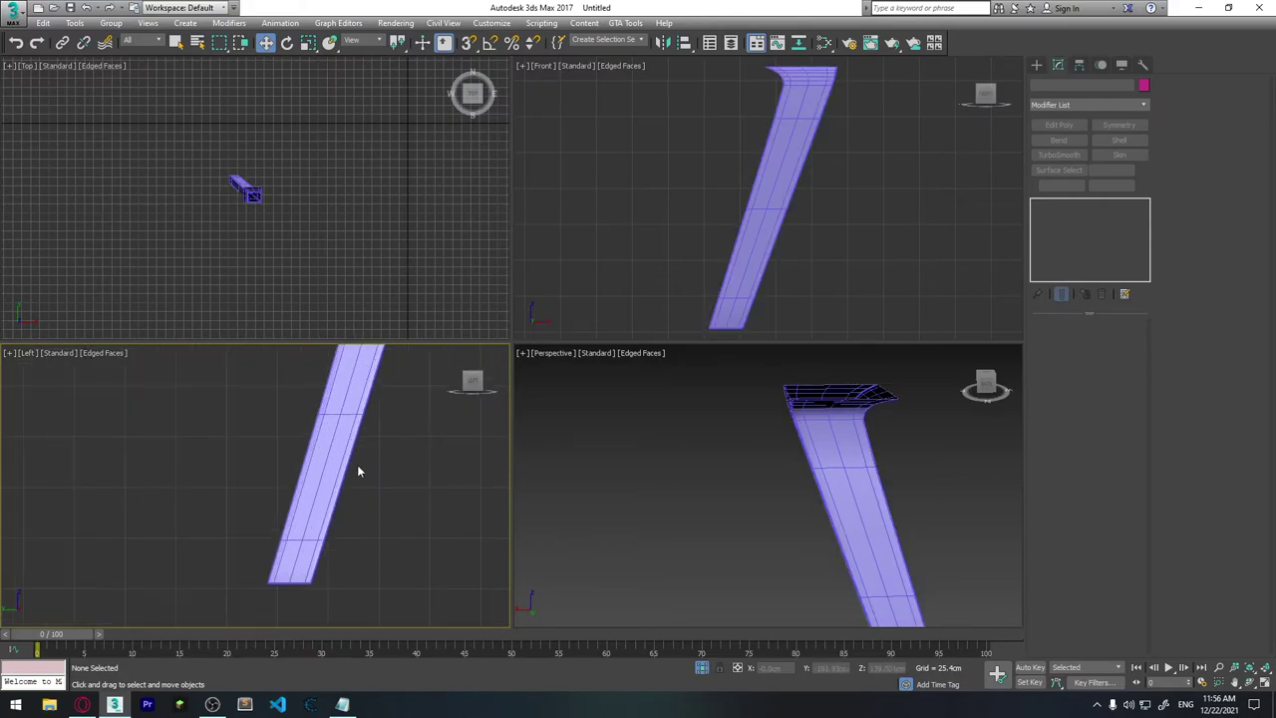
click(883, 527)
alt+middle_drag(883, 527, 751, 429)
click(767, 470)
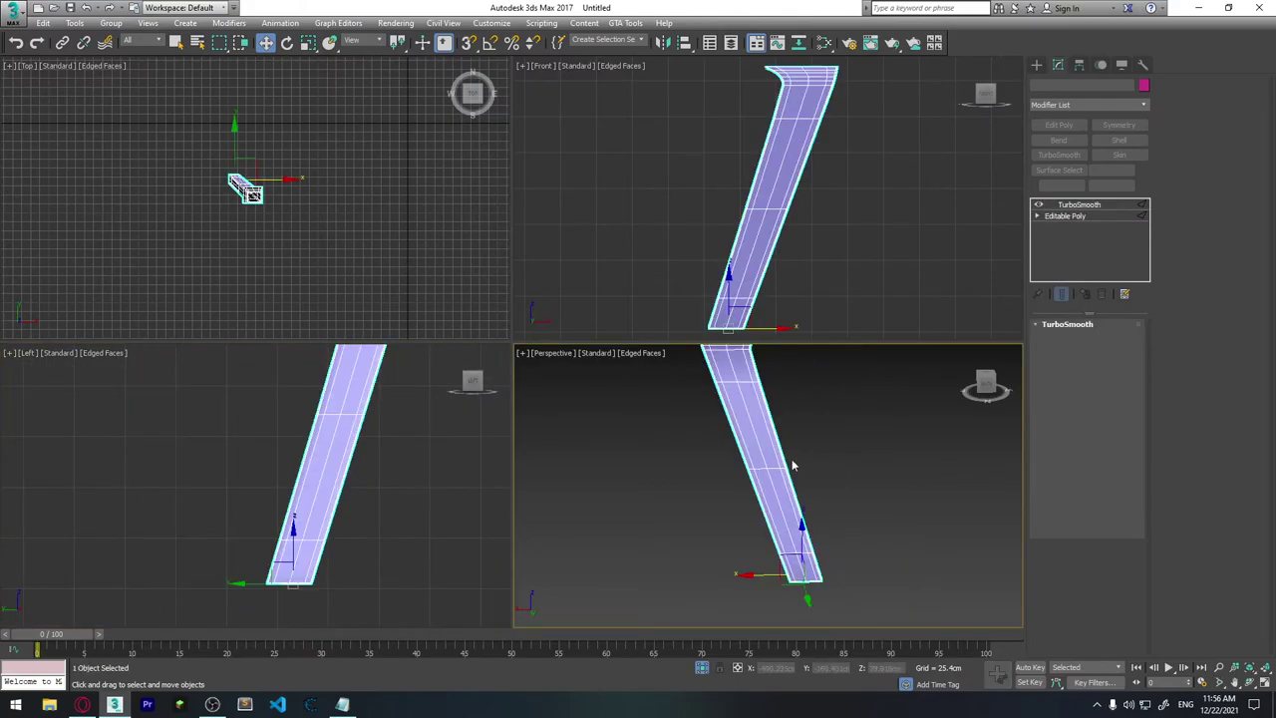
Step: Change the leg's object colour from lavender to light grey
click(1144, 85)
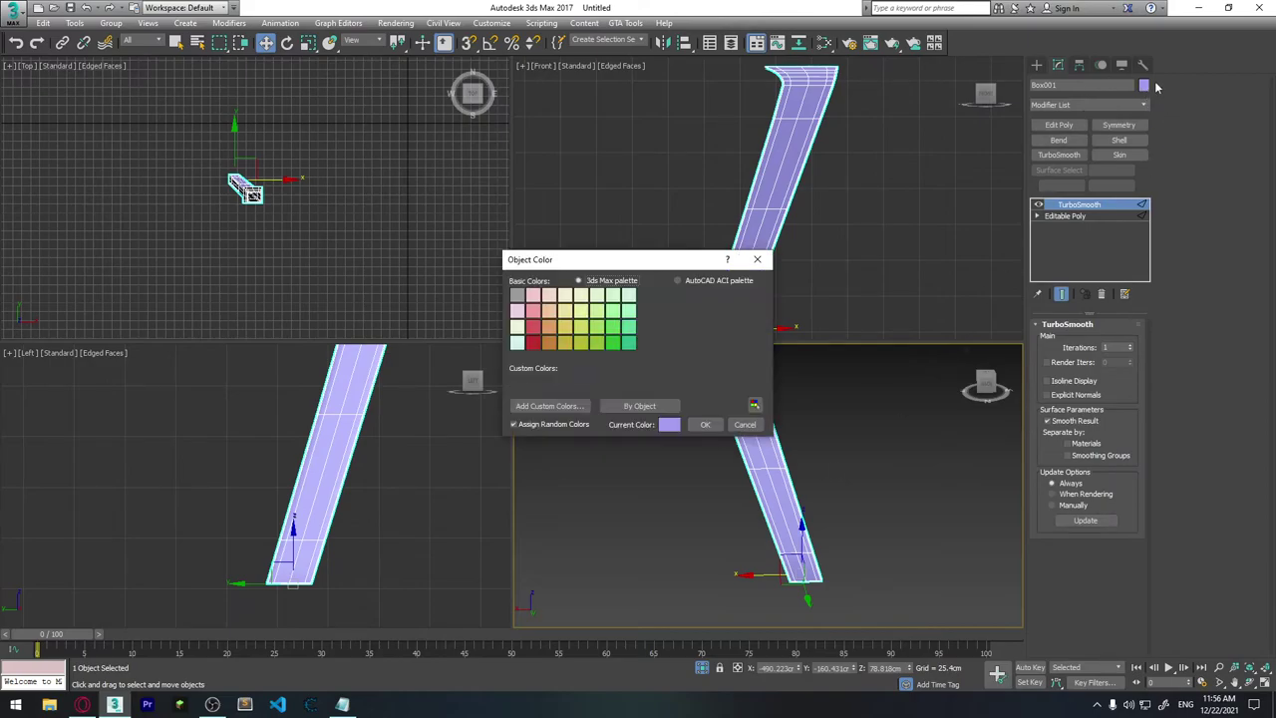
click(727, 383)
click(705, 424)
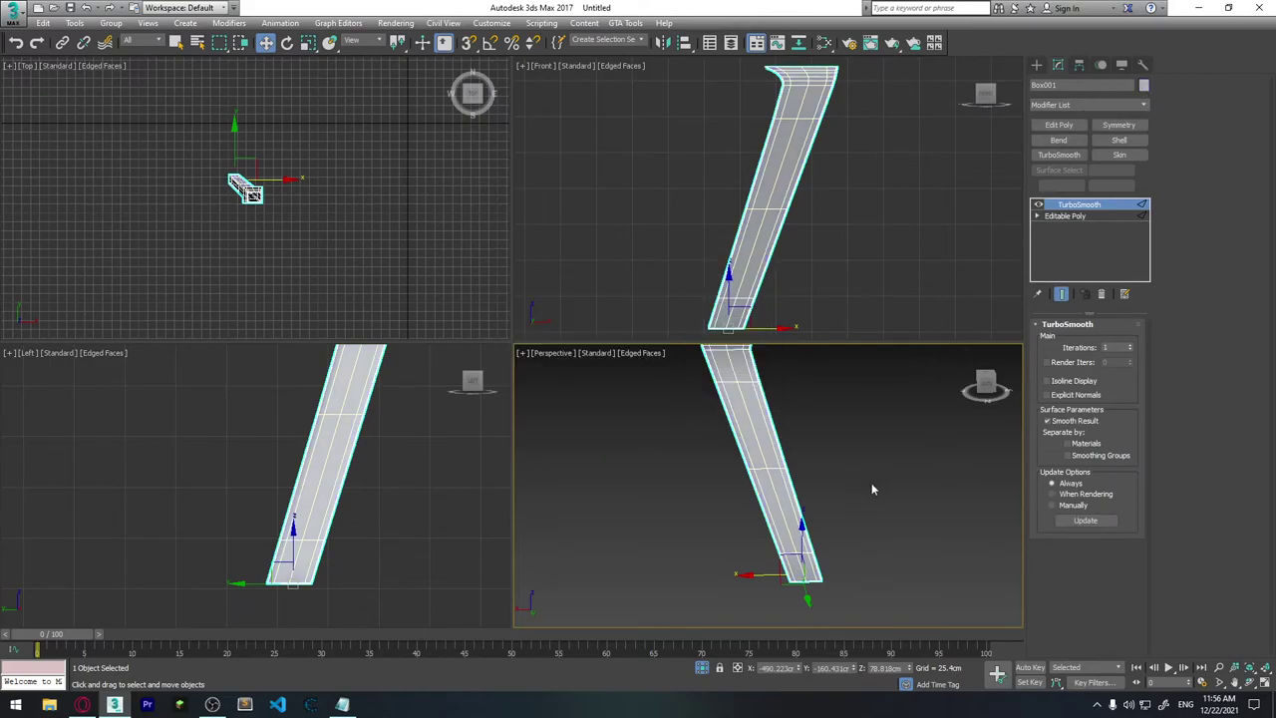
click(800, 493)
mouse_move(800, 587)
alt+middle_down()
mouse_move(804, 537)
mouse_move(828, 566)
mouse_move(824, 551)
alt+middle_up()
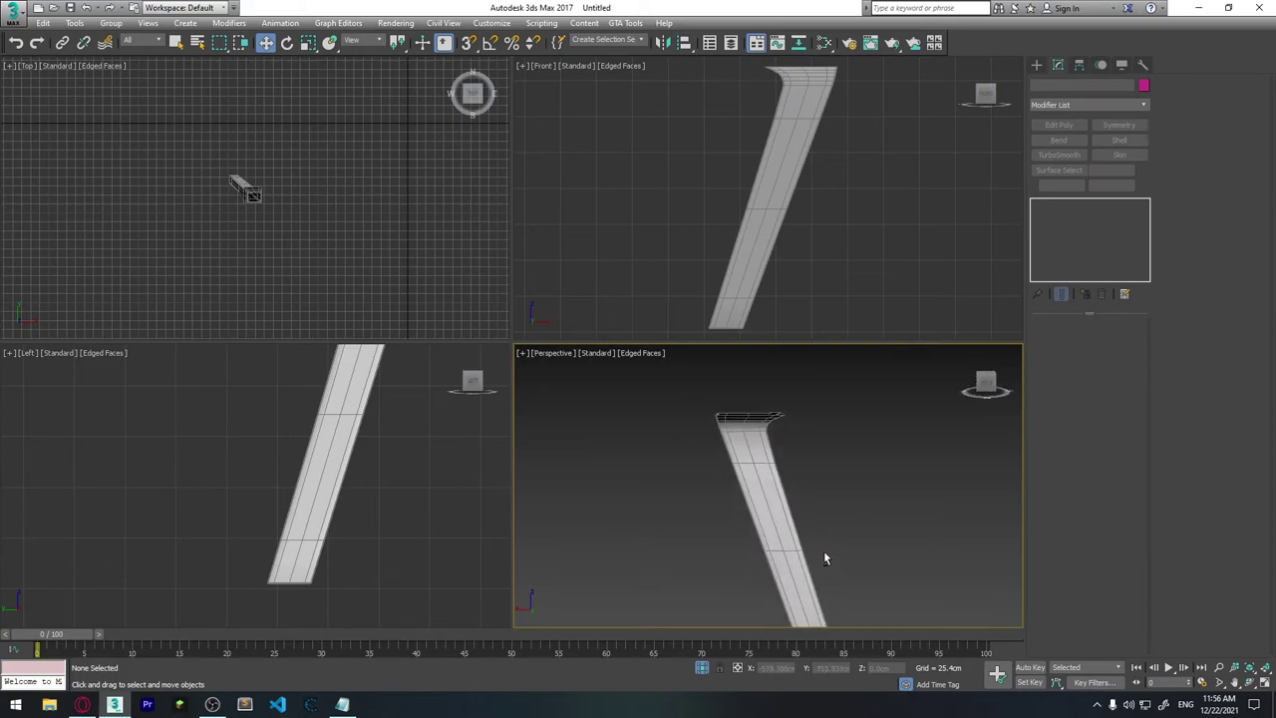
click(766, 450)
Step: End Isolate so the tabletop and reference planes reappear, and zoom out to the whole scene
right_click(820, 411)
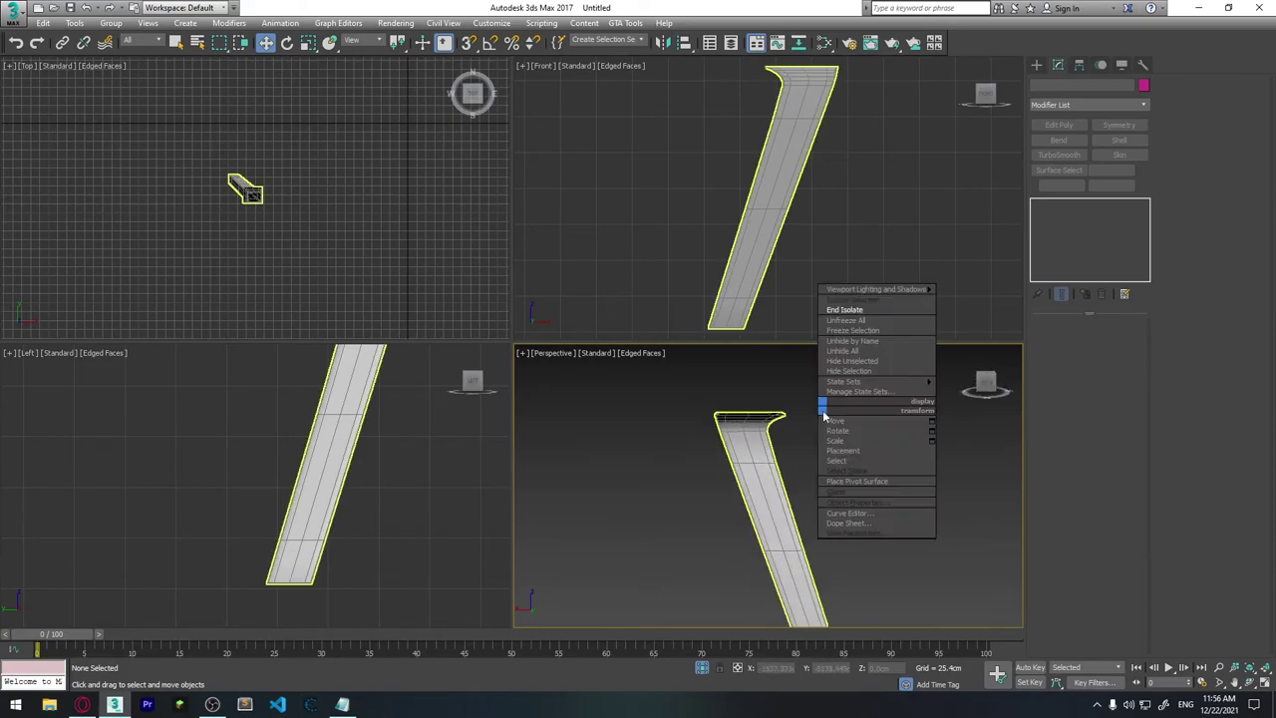
click(863, 310)
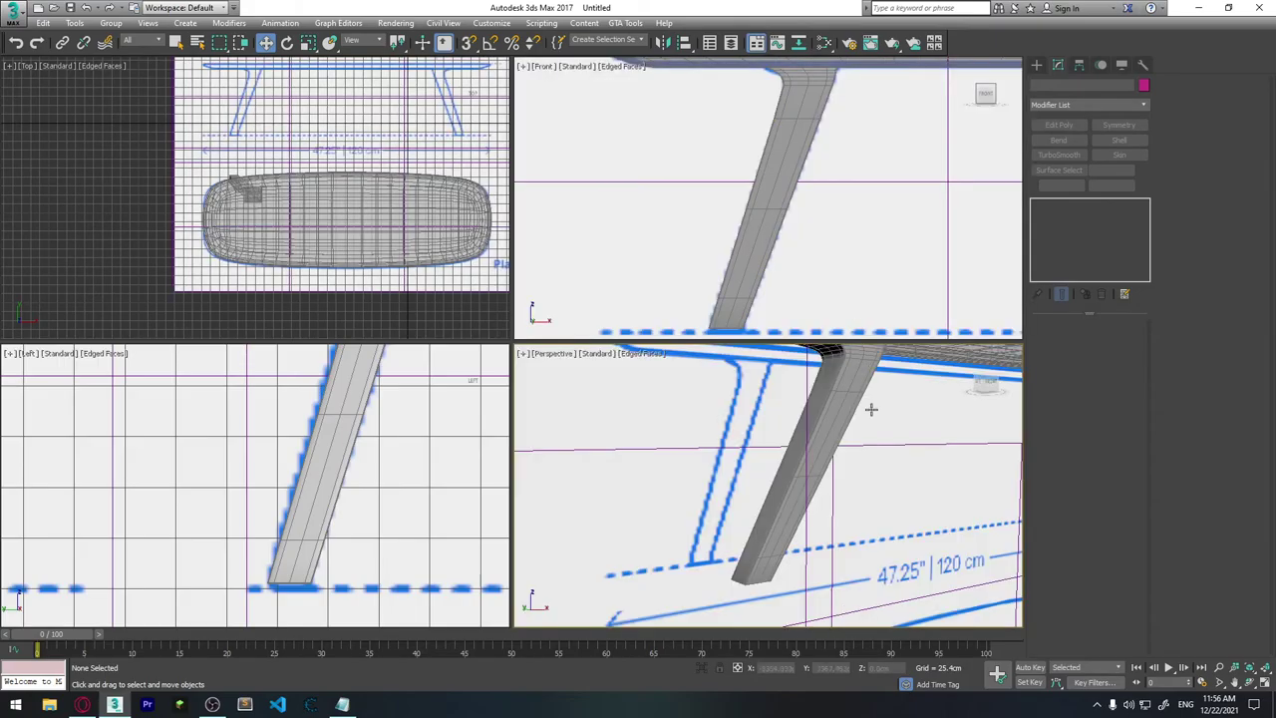
scroll(804, 485, down, 5)
mouse_move(804, 484)
alt+middle_down()
mouse_move(850, 447)
mouse_move(921, 471)
alt+middle_up()
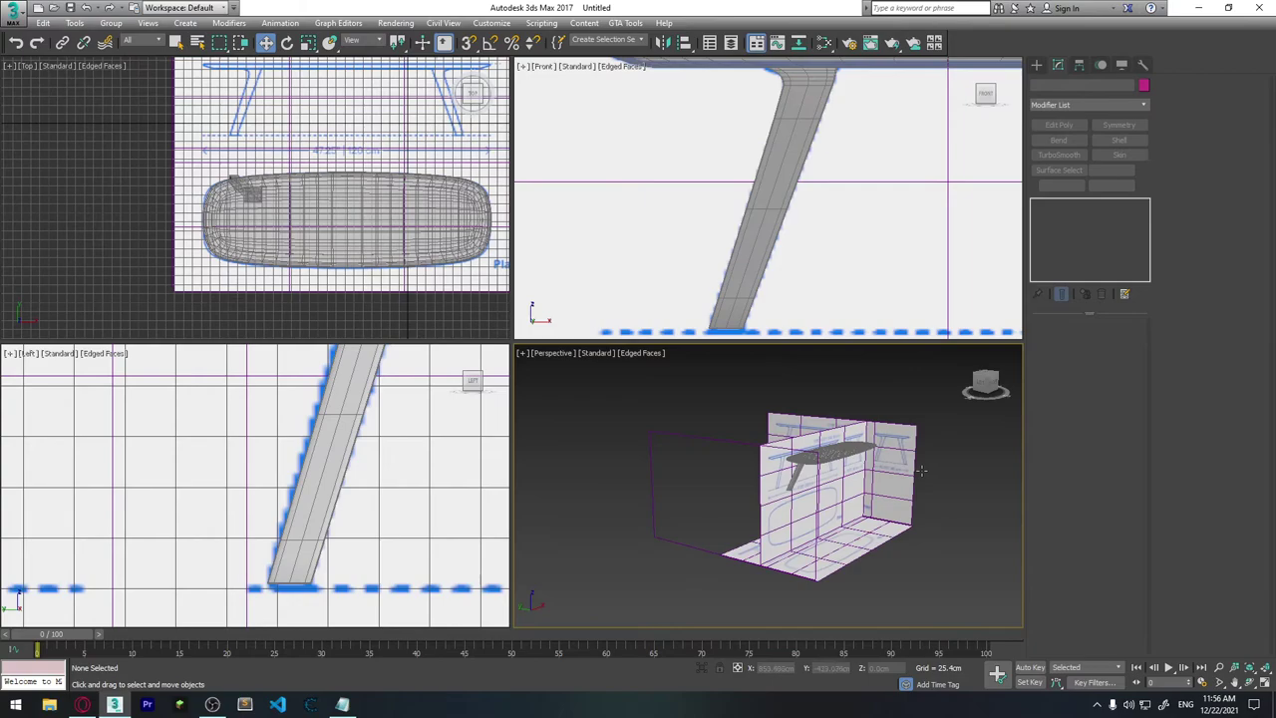
Step: Select the tabletop and front reference plane in turn, then reselect the table leg
middle_drag(382, 213, 345, 193)
click(345, 193)
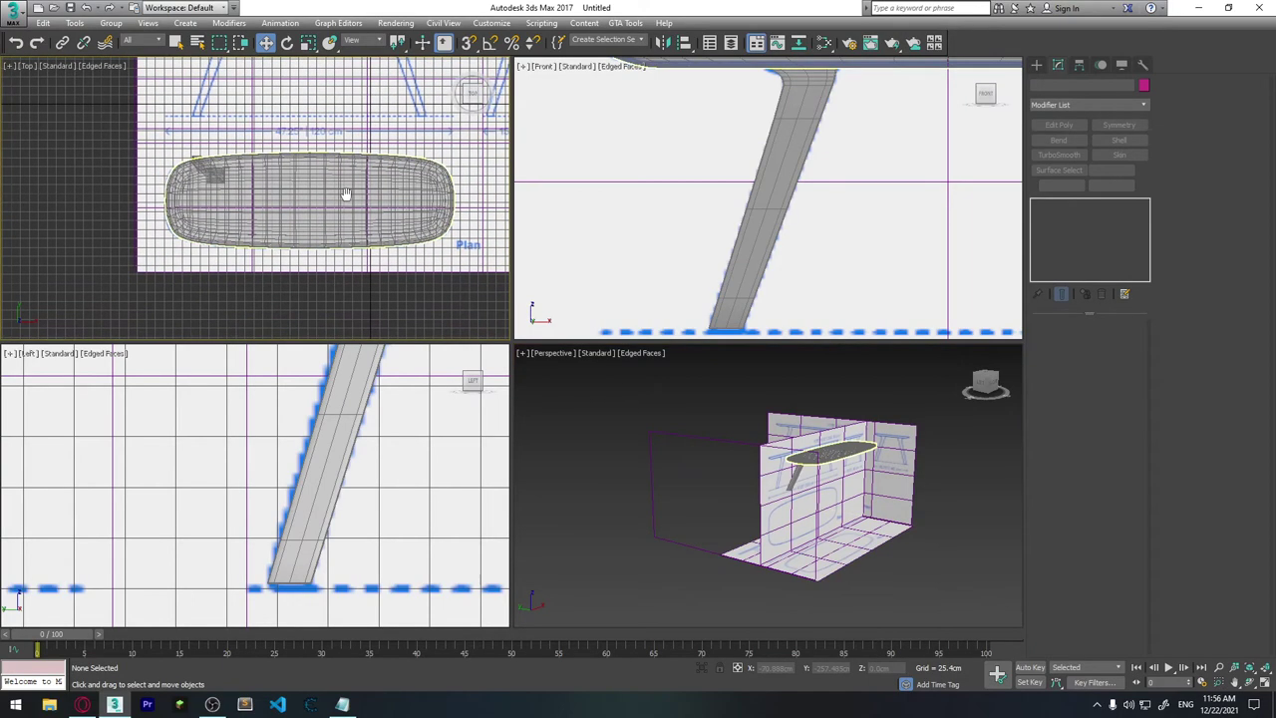
click(824, 491)
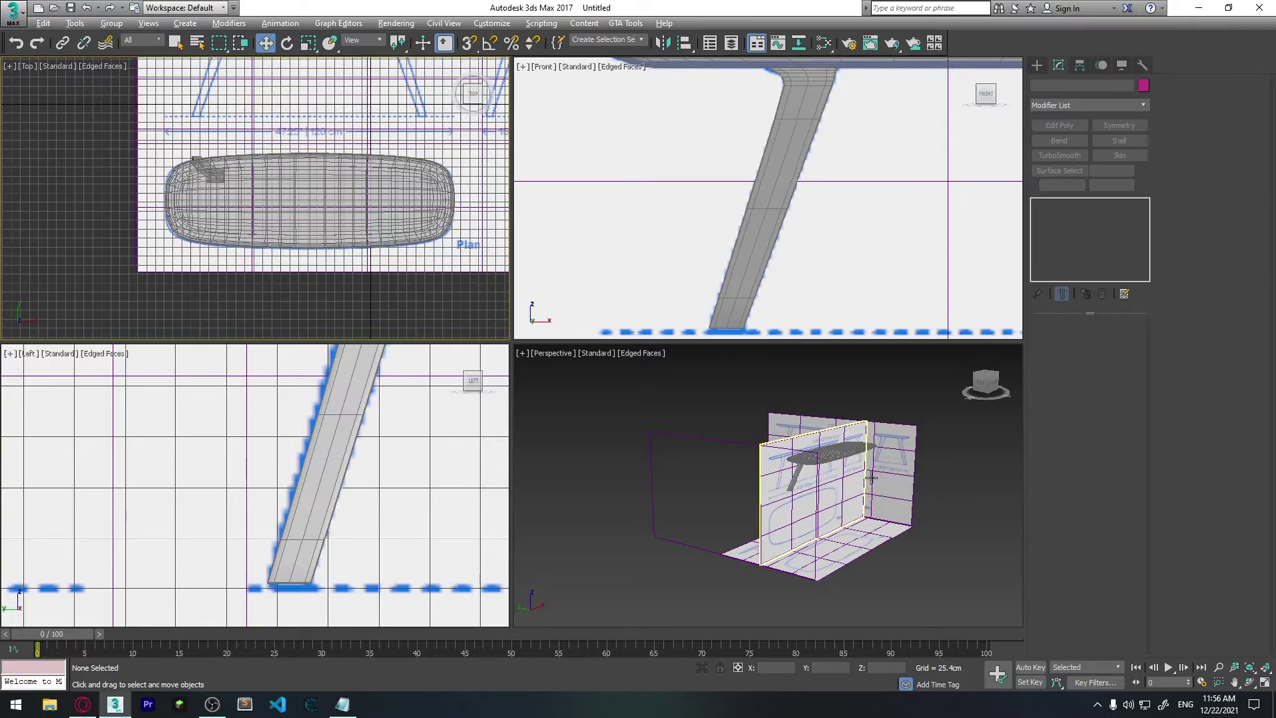
alt+middle_drag(871, 479, 813, 489)
click(810, 484)
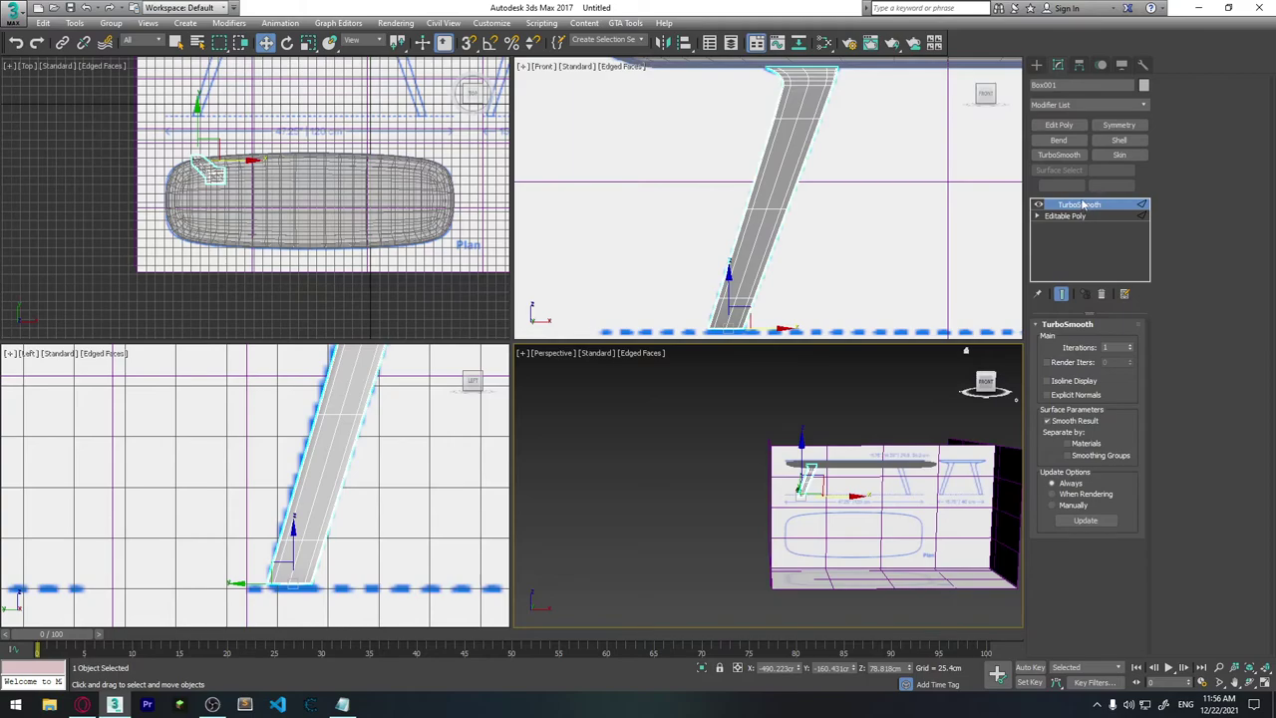
Step: Add a Symmetry modifier mirrored on Y and slide its mirror plane so two legs splay apart
click(1119, 124)
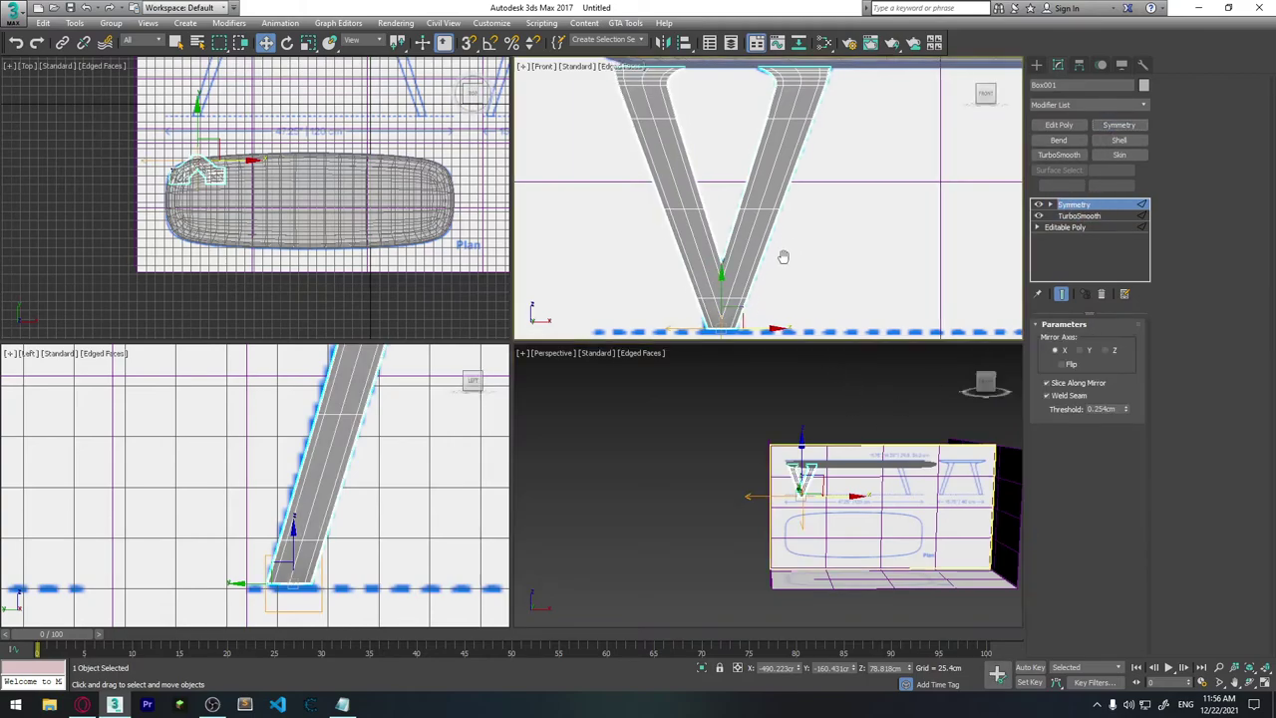
scroll(784, 256, down, 3)
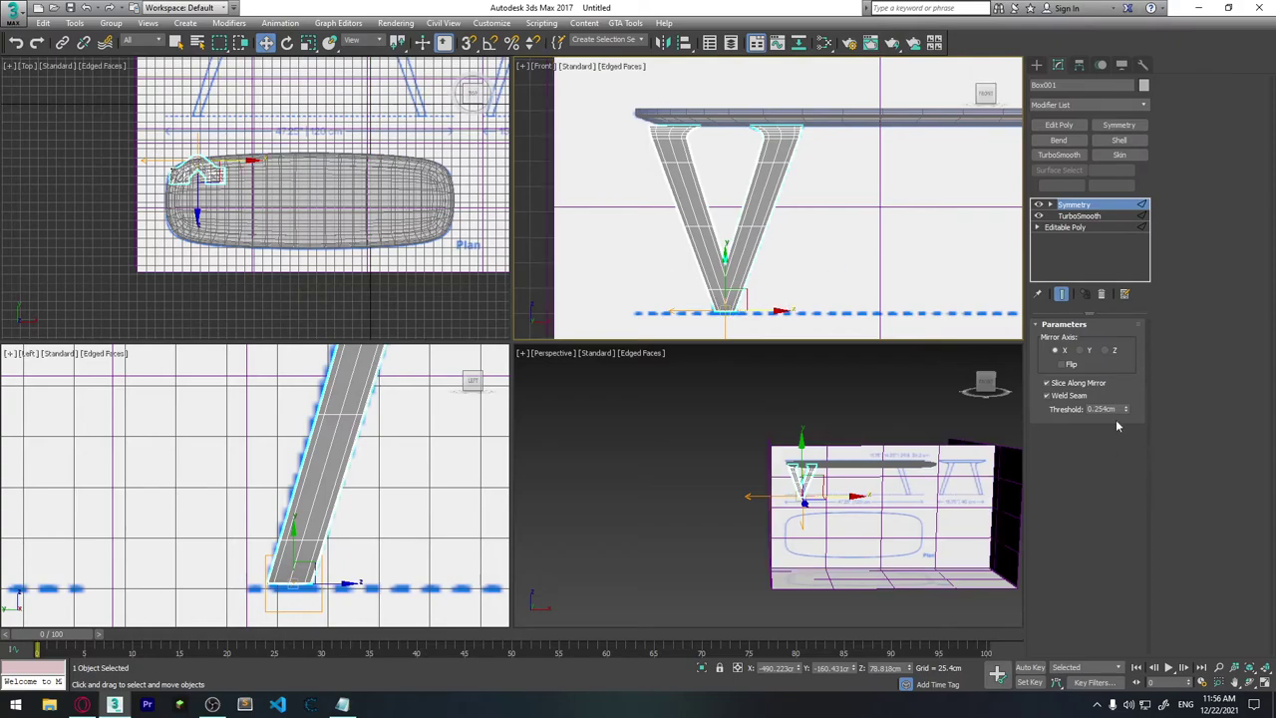
click(1084, 351)
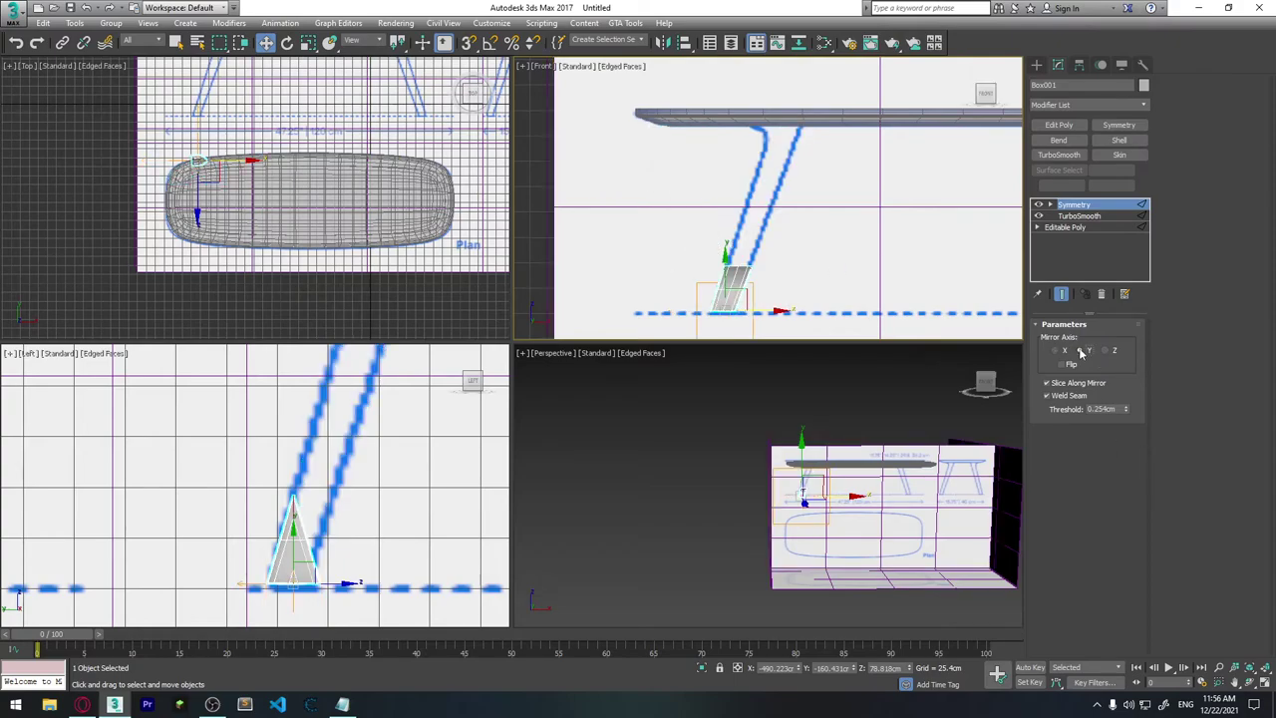
click(1050, 205)
click(1077, 217)
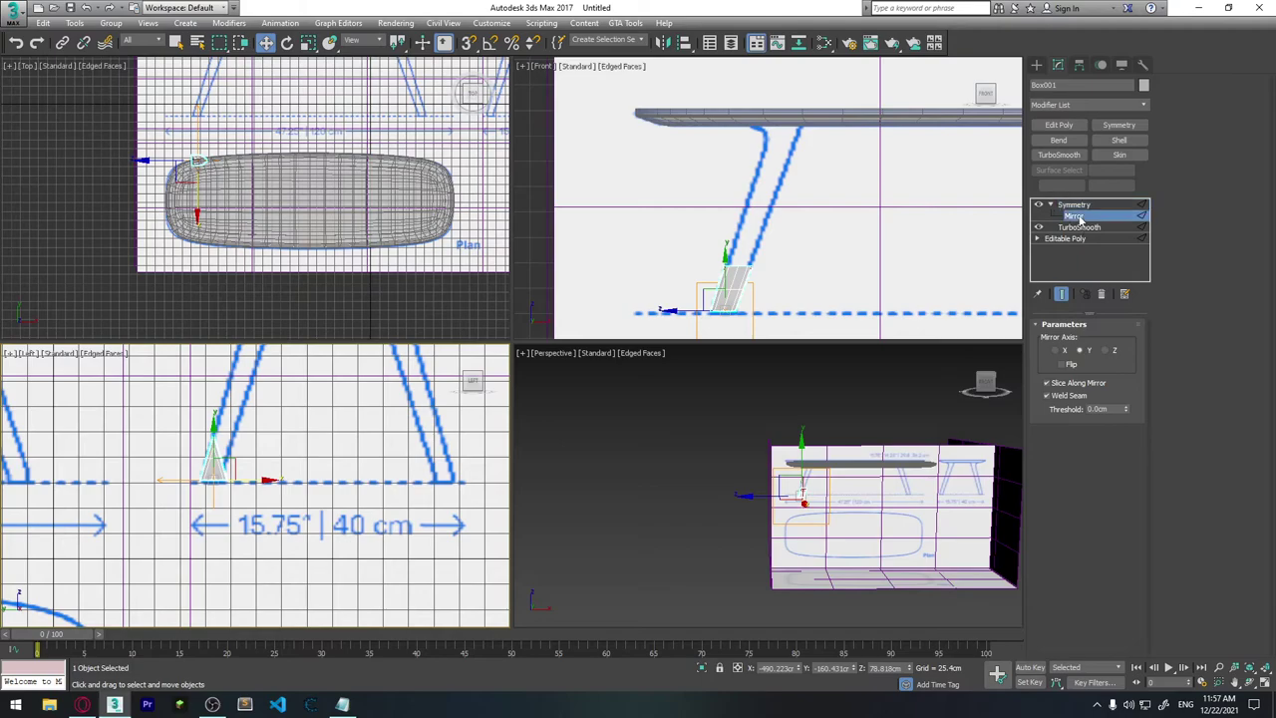
drag(208, 471, 286, 479)
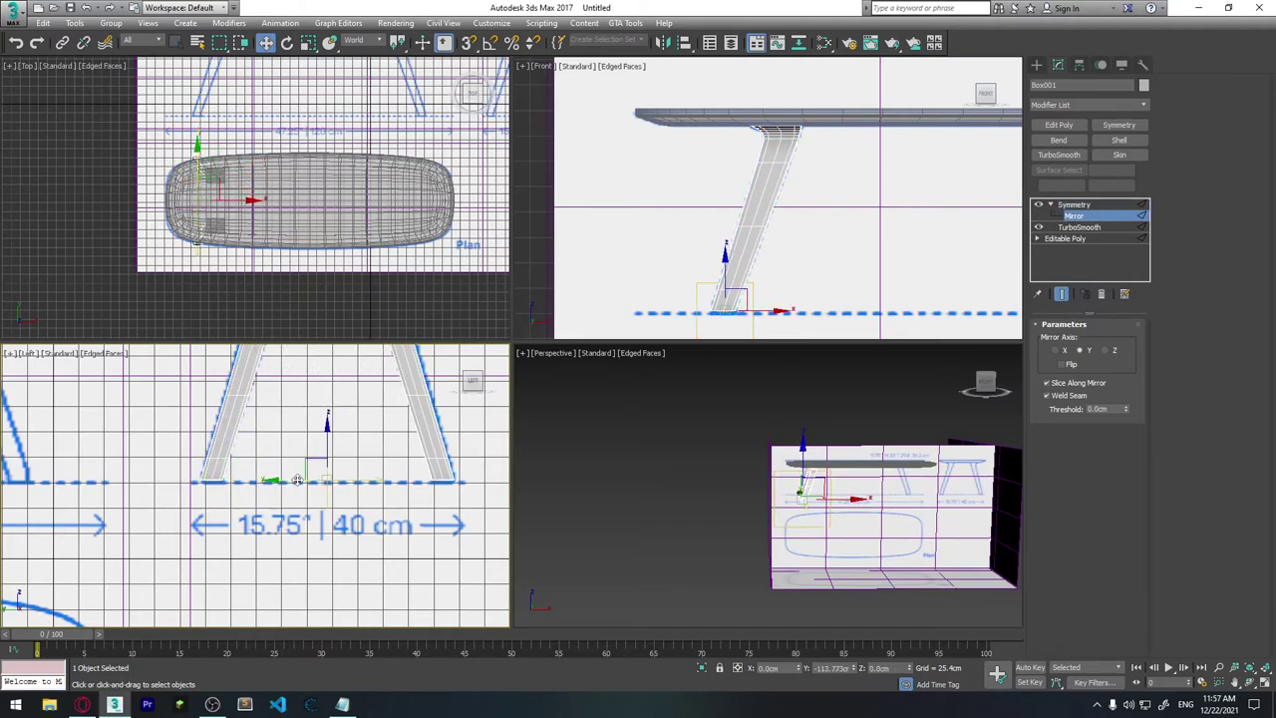
middle_drag(407, 487, 417, 583)
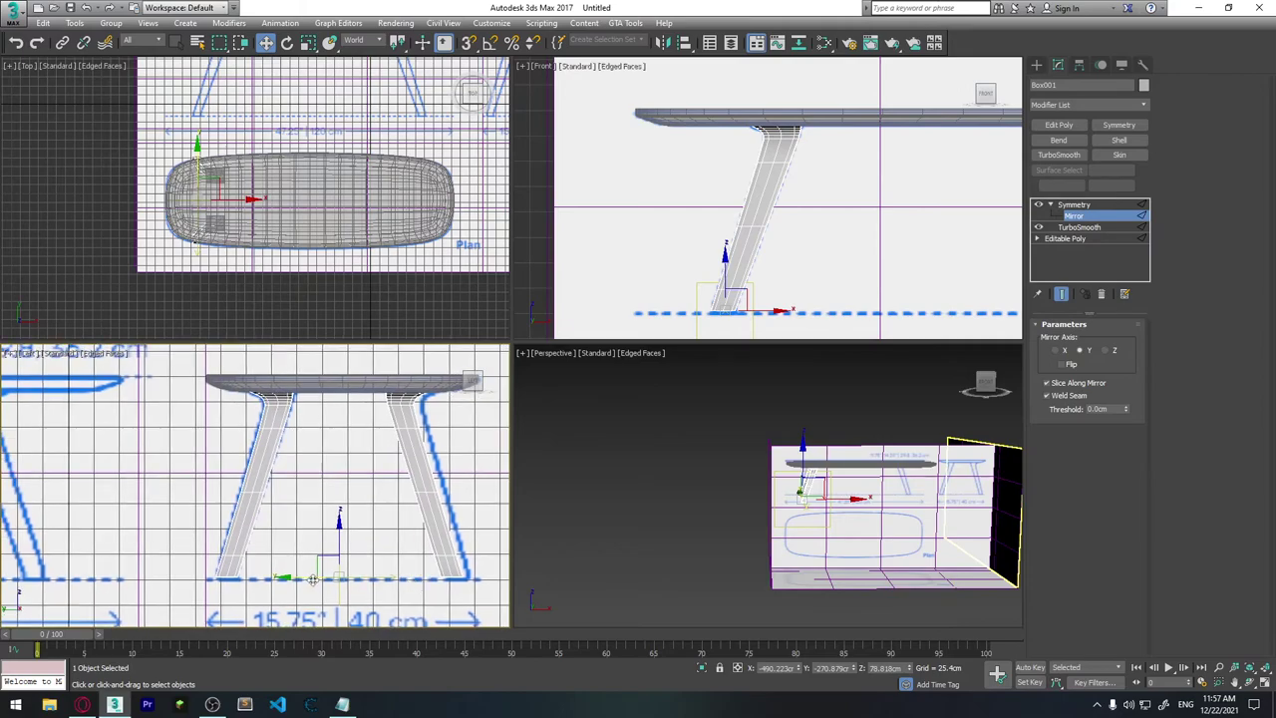
drag(313, 580, 315, 579)
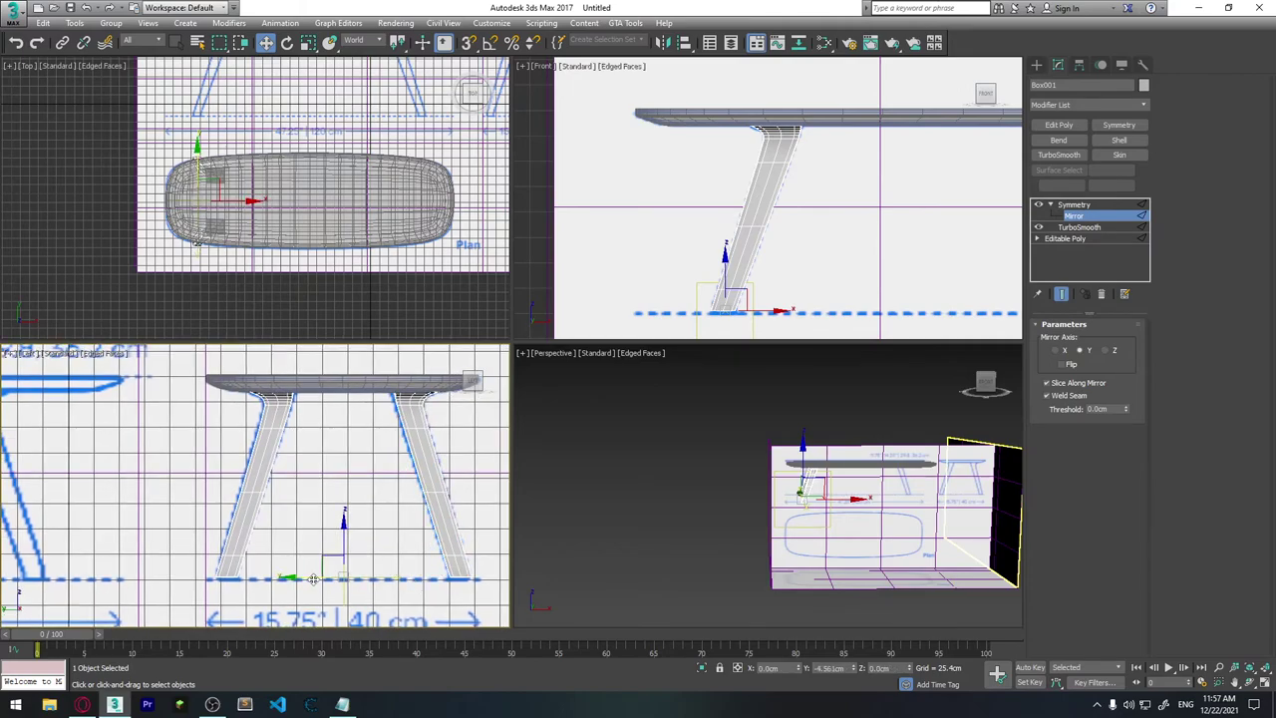
click(1087, 217)
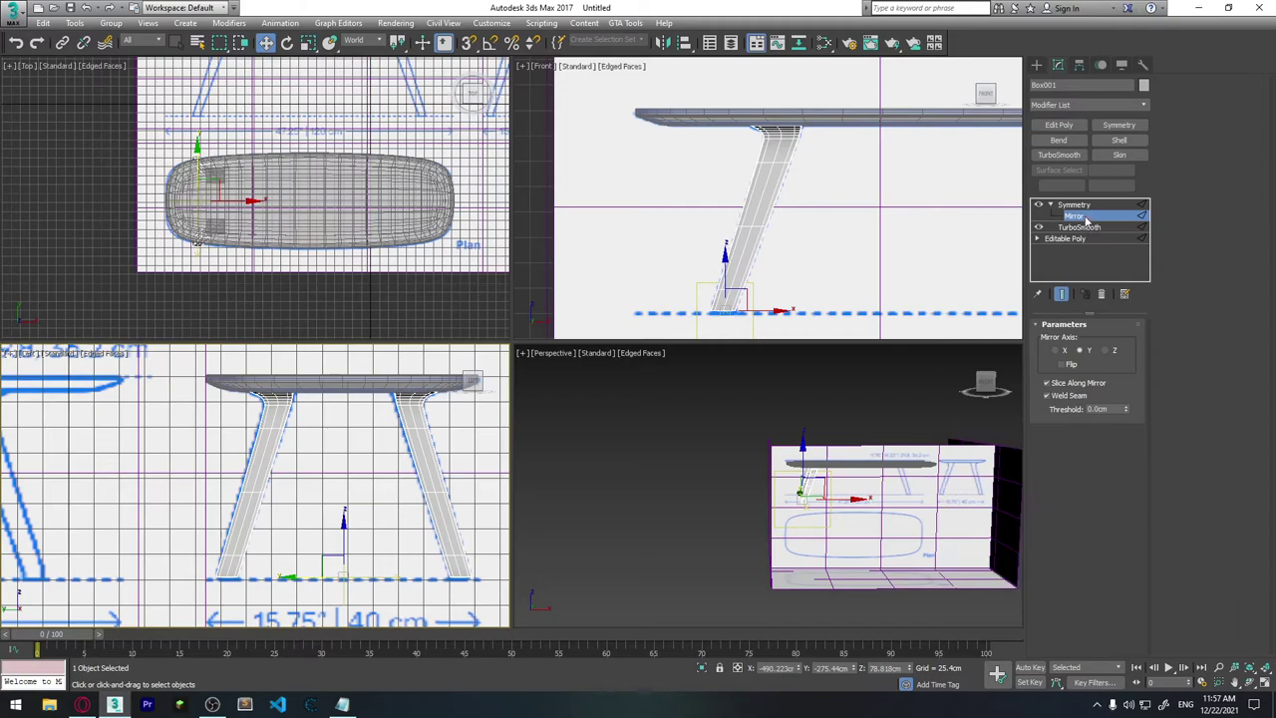
click(1083, 206)
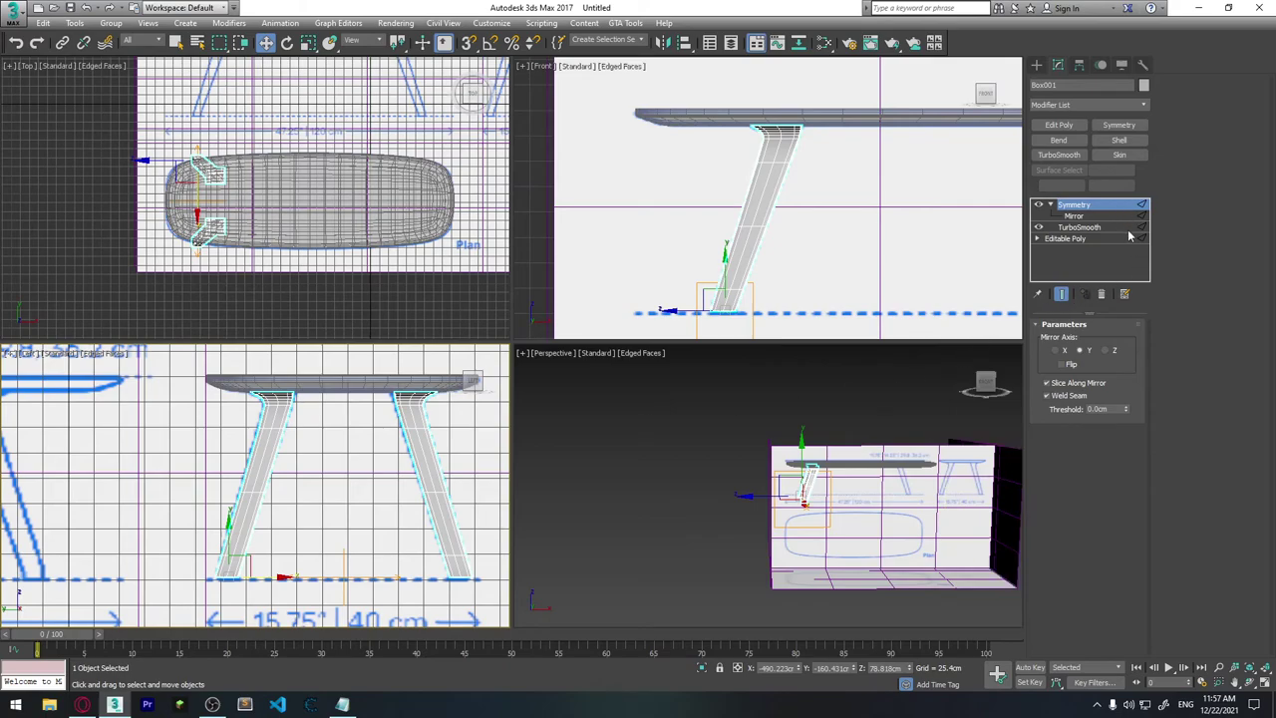
Step: Add a second Symmetry with Flip and move its mirror plane to the table's other end
click(1119, 125)
middle_click(813, 229)
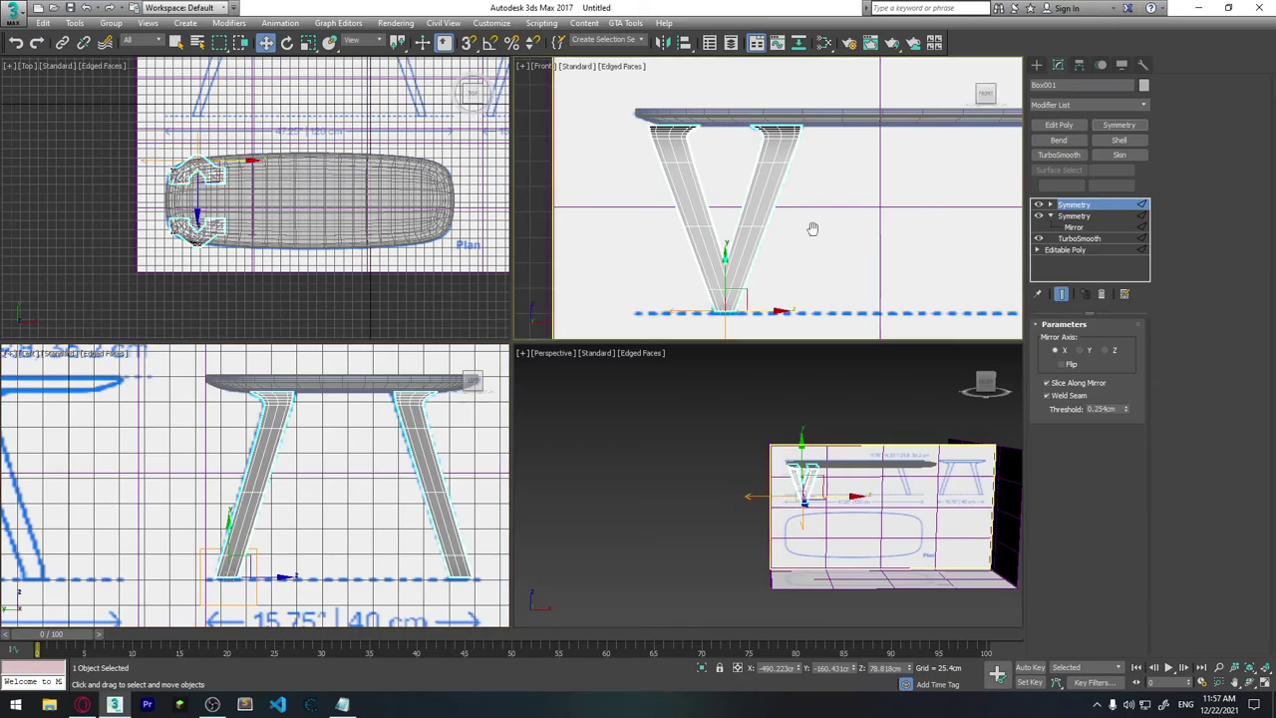
scroll(813, 229, down, 3)
middle_drag(764, 206, 718, 189)
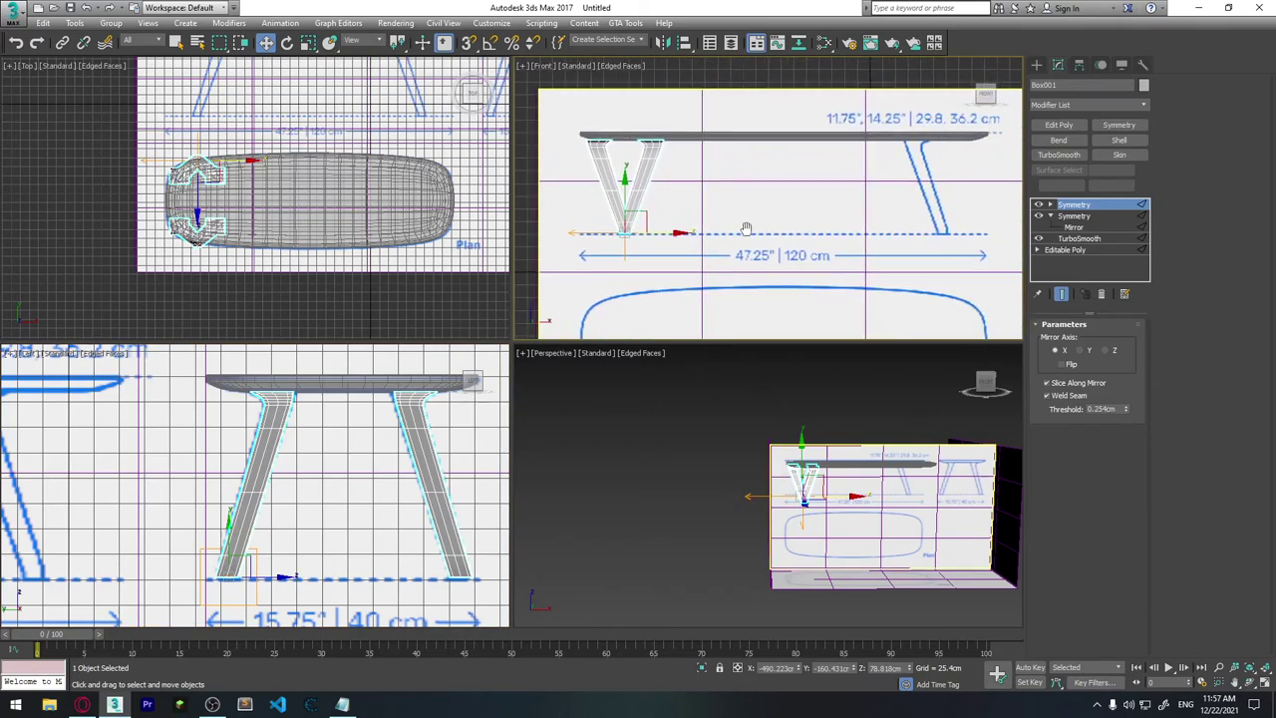
click(1063, 365)
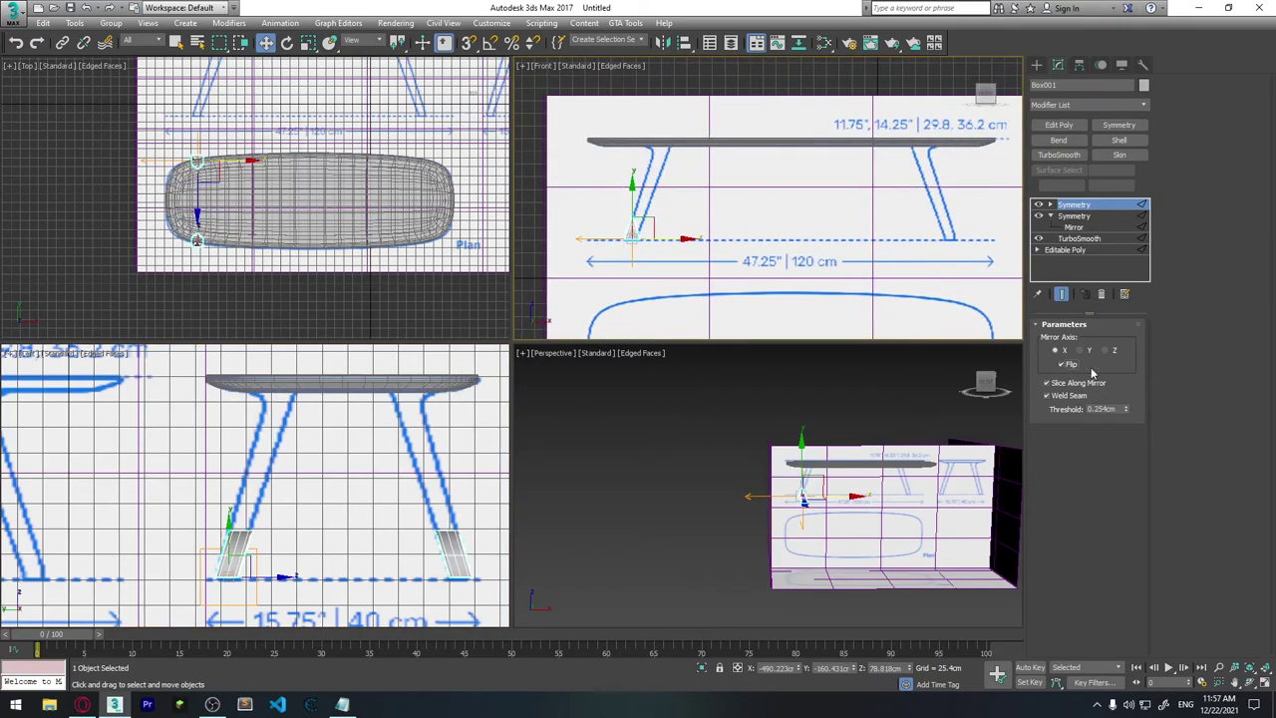
click(1050, 205)
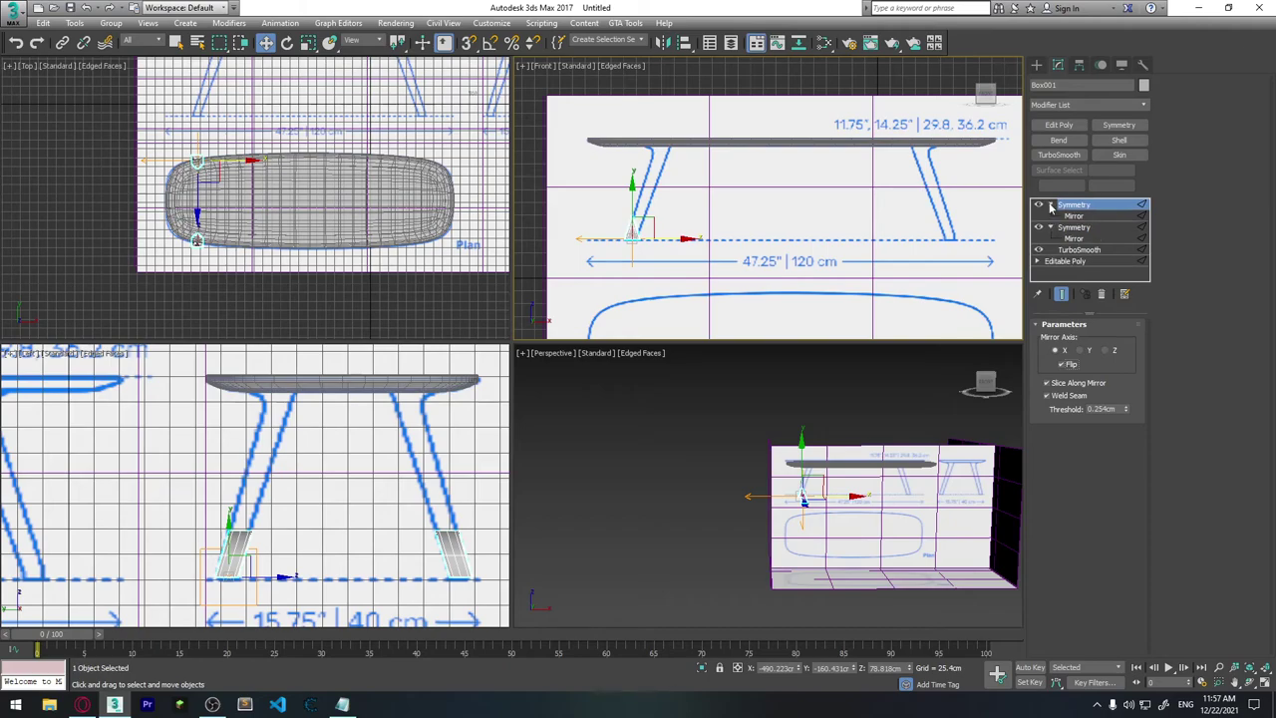
click(1074, 216)
drag(684, 240, 840, 239)
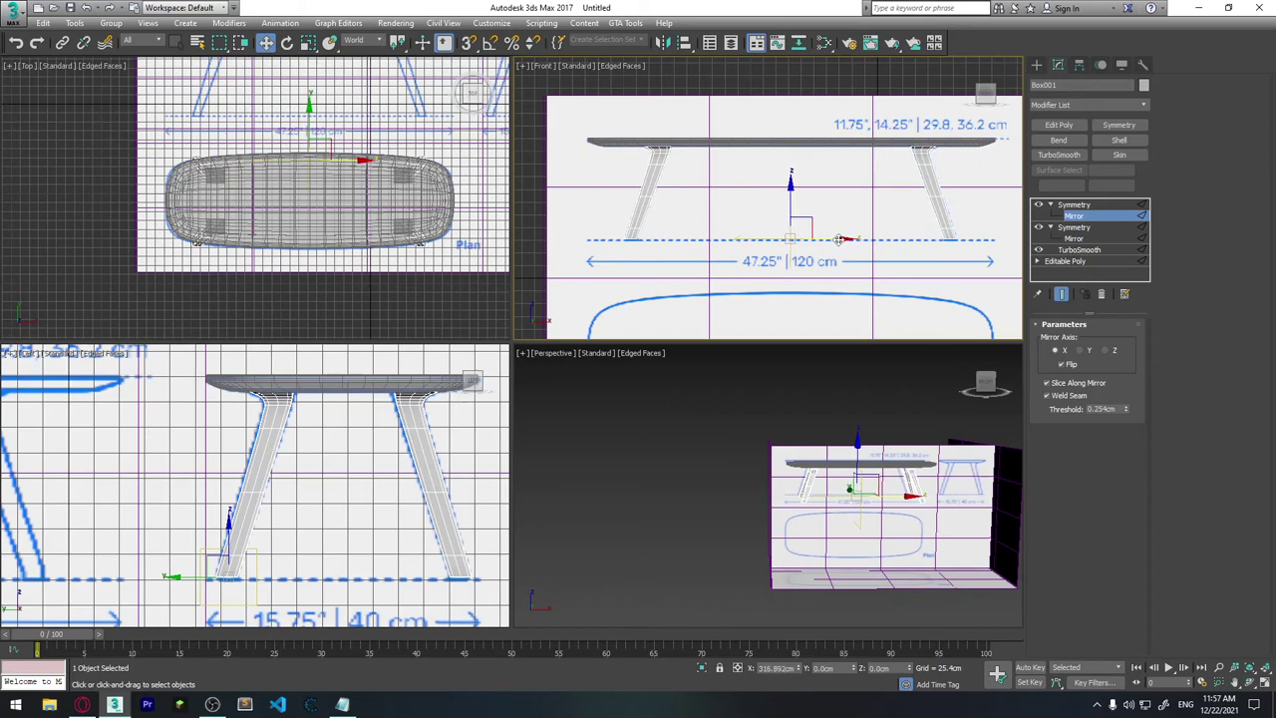
Step: Exit the mirror sub-level, deselect, and frame the four-legged table in Perspective
click(824, 378)
key(ctrl+b)
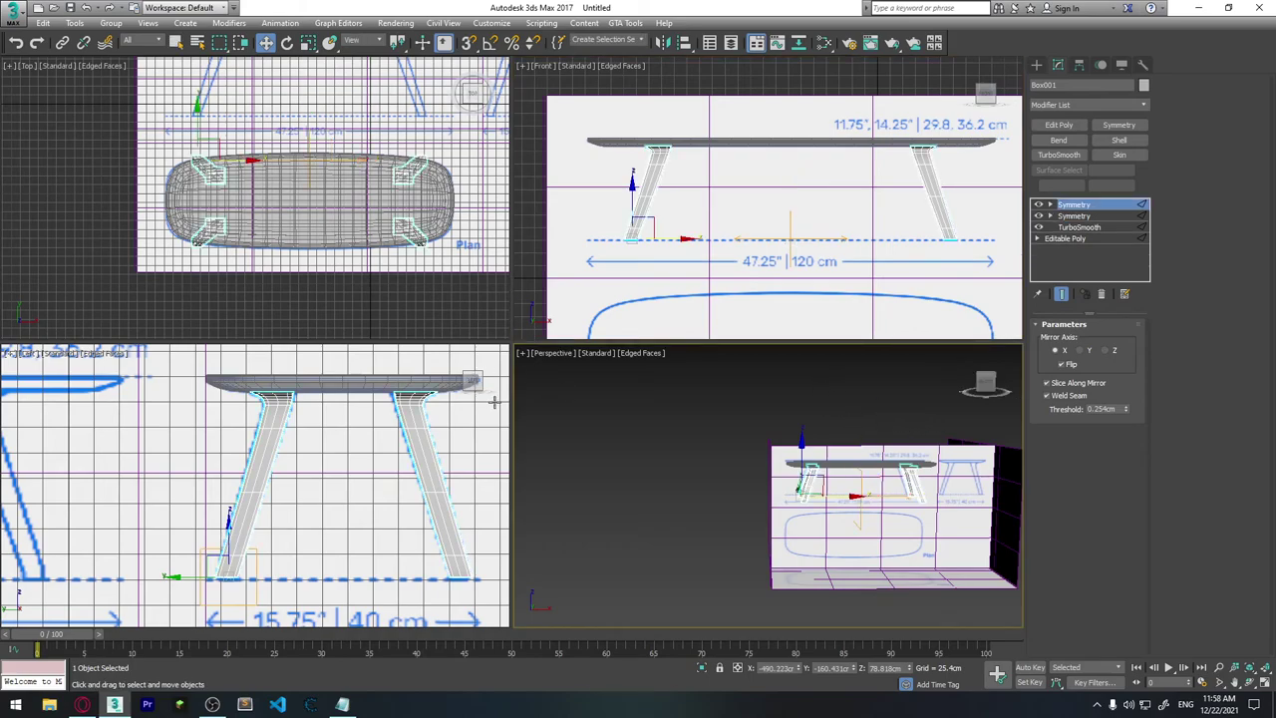
click(588, 479)
key(z)
mouse_move(690, 515)
alt+middle_down()
mouse_move(759, 485)
mouse_move(706, 440)
alt+middle_up()
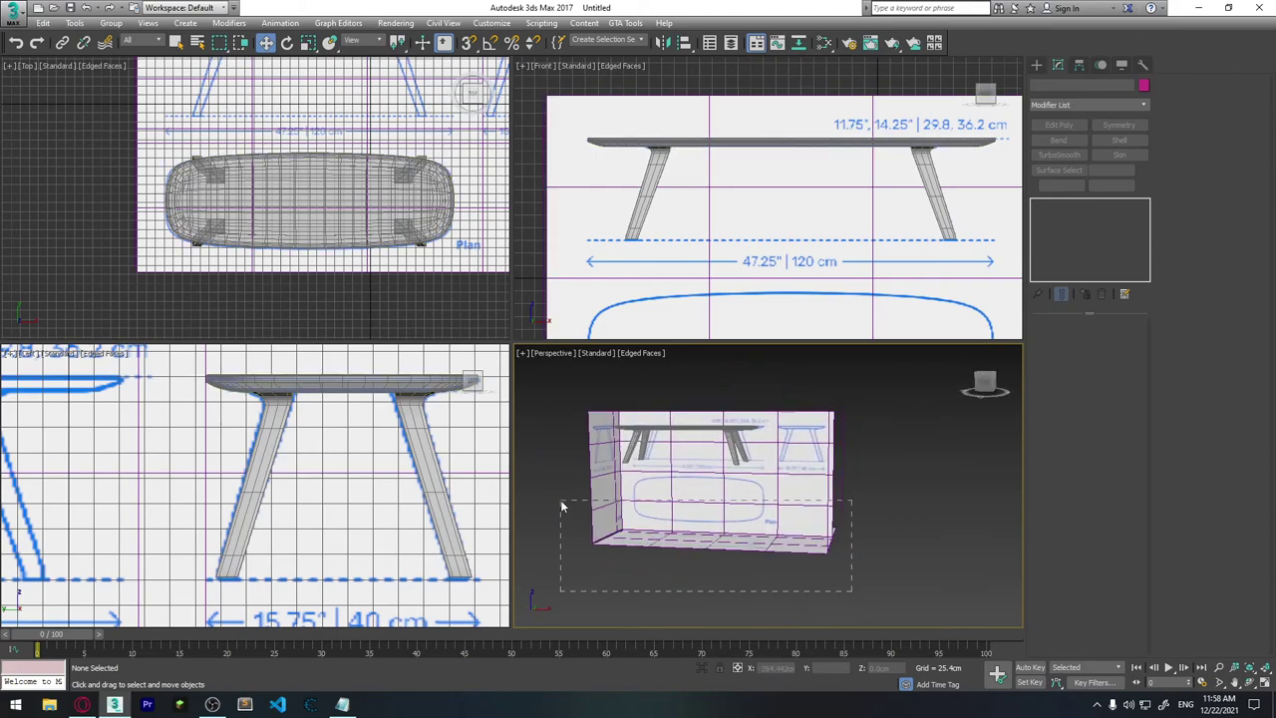
Step: Hide all reference image planes using Hide Selection
drag(562, 507, 779, 546)
right_click(798, 518)
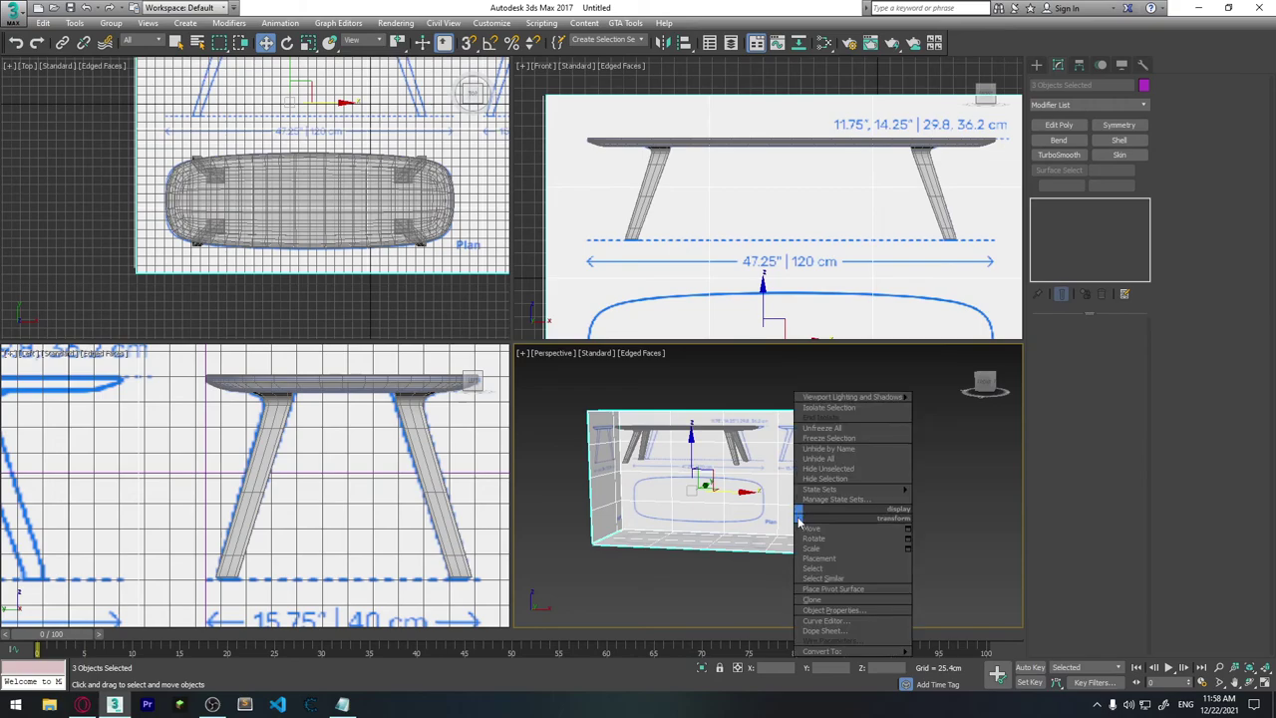
click(860, 486)
mouse_move(695, 475)
alt+middle_down()
mouse_move(758, 501)
mouse_move(785, 495)
alt+middle_up()
drag(913, 435, 825, 467)
right_click(834, 443)
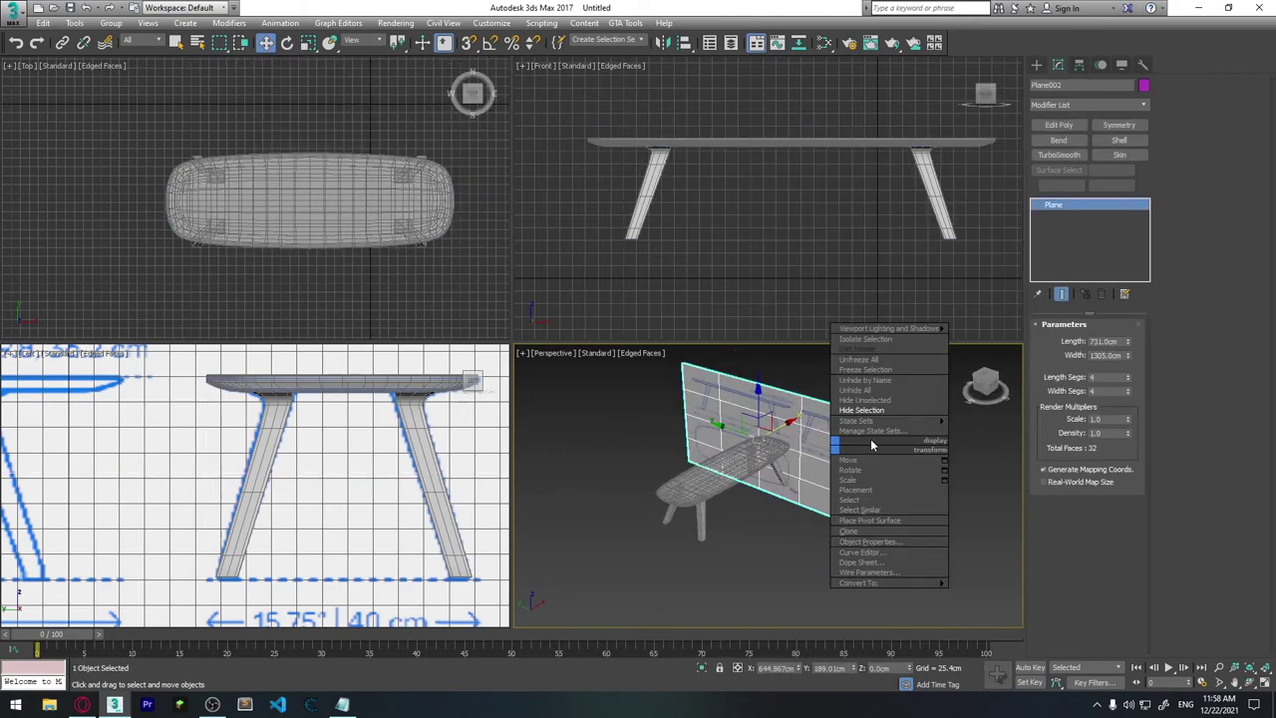
click(871, 416)
alt+middle_drag(872, 417, 738, 453)
Step: Orbit around the table, reset the side view to Left, and turn off edged faces
click(698, 431)
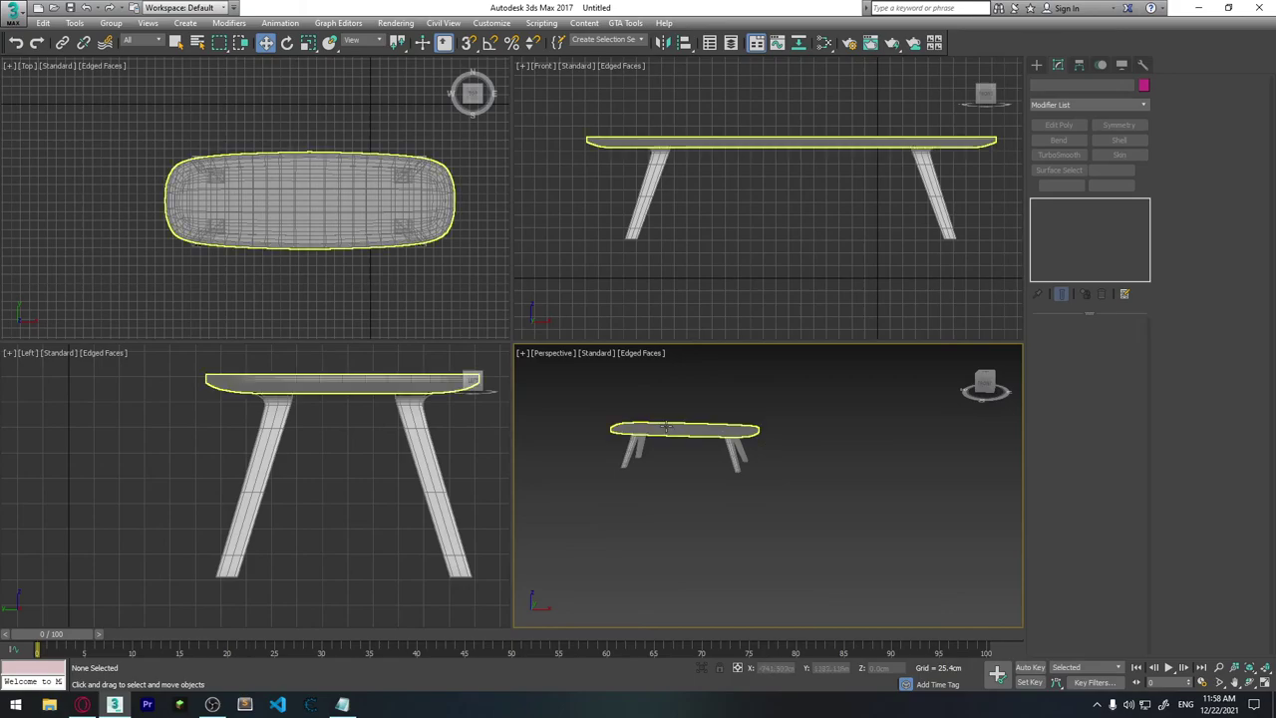
click(801, 393)
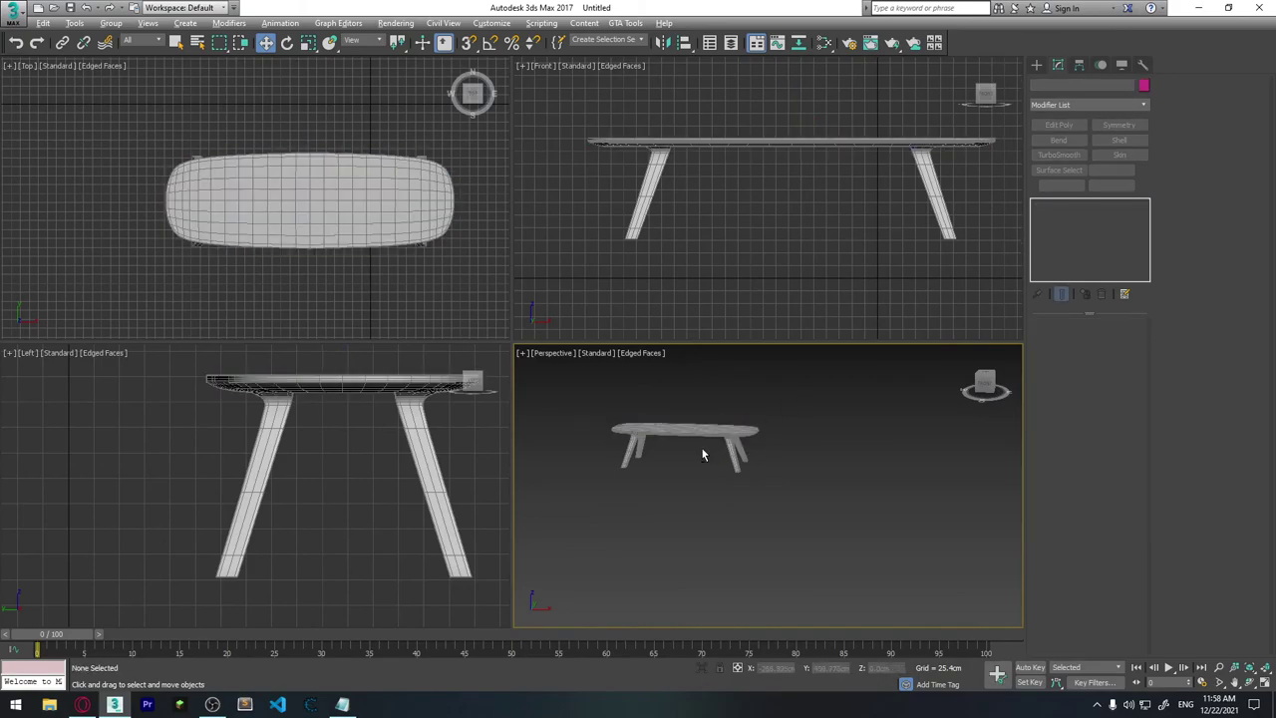
alt+middle_drag(701, 447, 748, 467)
scroll(359, 489, down, 3)
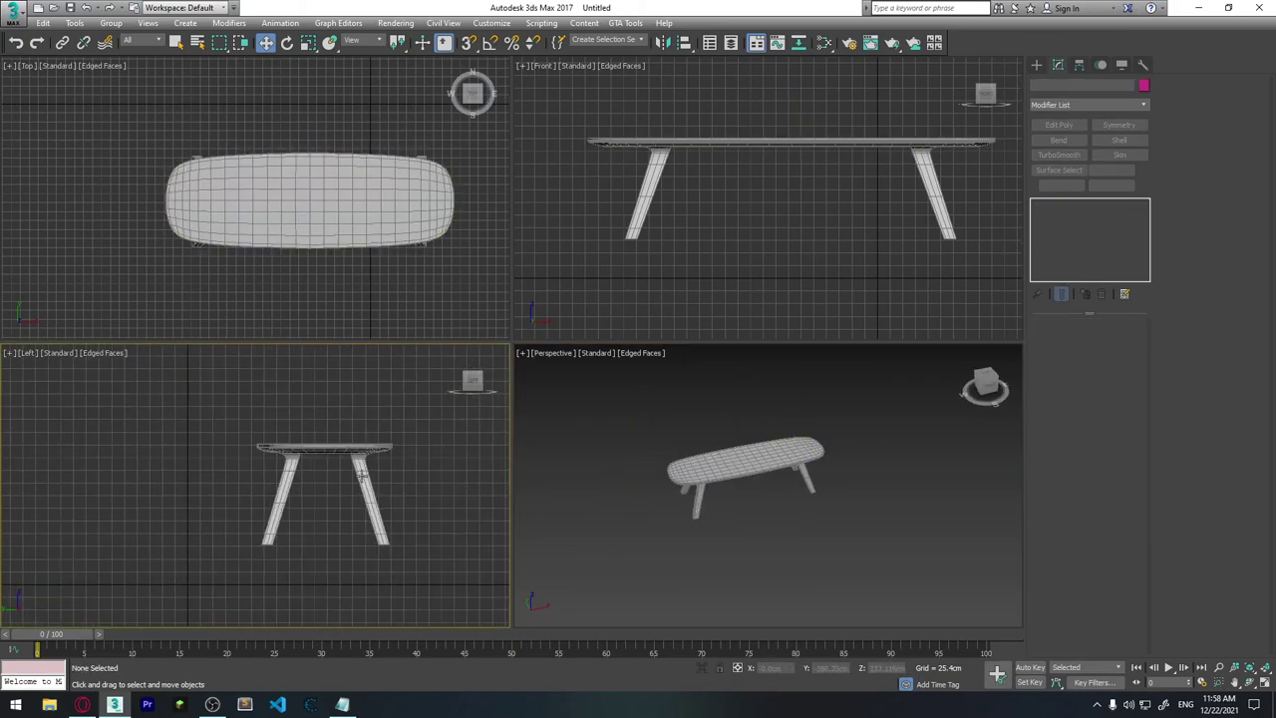
alt+middle_drag(349, 491, 371, 487)
key(l)
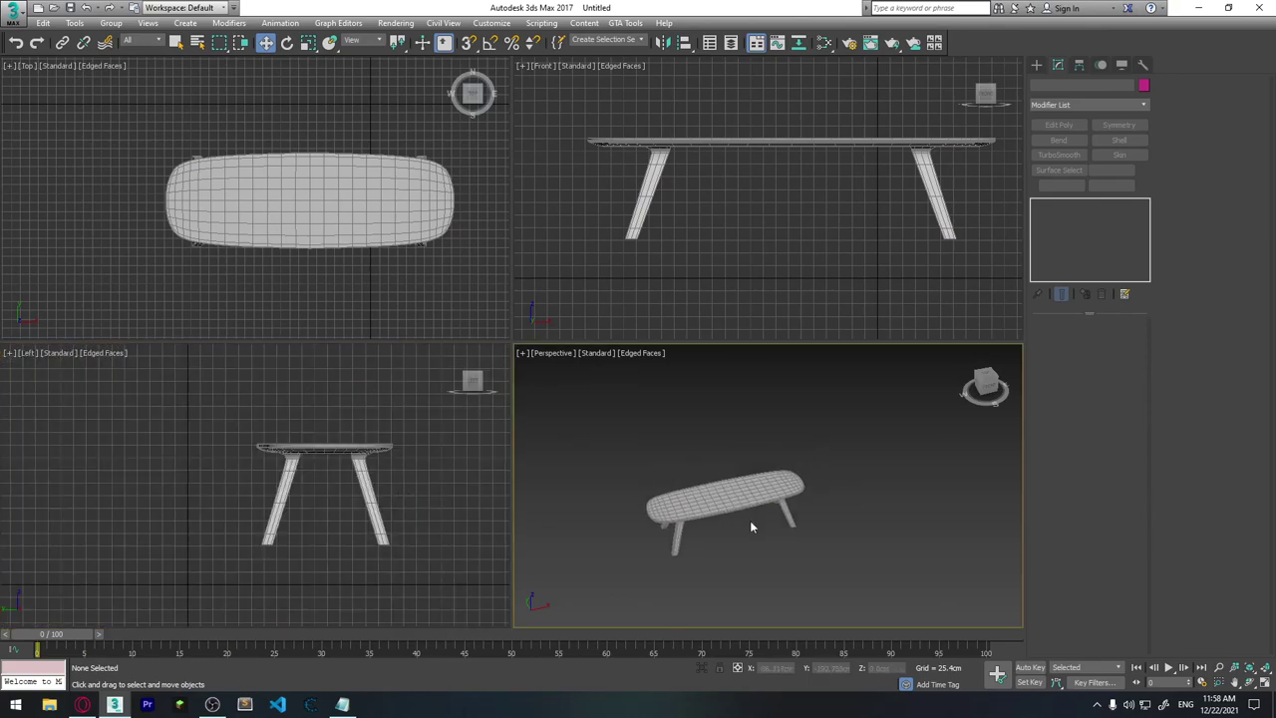
mouse_move(750, 520)
alt+middle_down()
mouse_move(766, 469)
mouse_move(784, 487)
mouse_move(784, 459)
mouse_move(927, 517)
mouse_move(966, 516)
mouse_move(876, 562)
mouse_move(820, 511)
mouse_move(808, 481)
mouse_move(876, 541)
mouse_move(887, 486)
alt+middle_up()
scroll(766, 462, up, 2)
scroll(766, 462, up, 2)
key(F4)
Step: Select the tabletop and legs together and show edged faces again for inspection
key(ctrl+a)
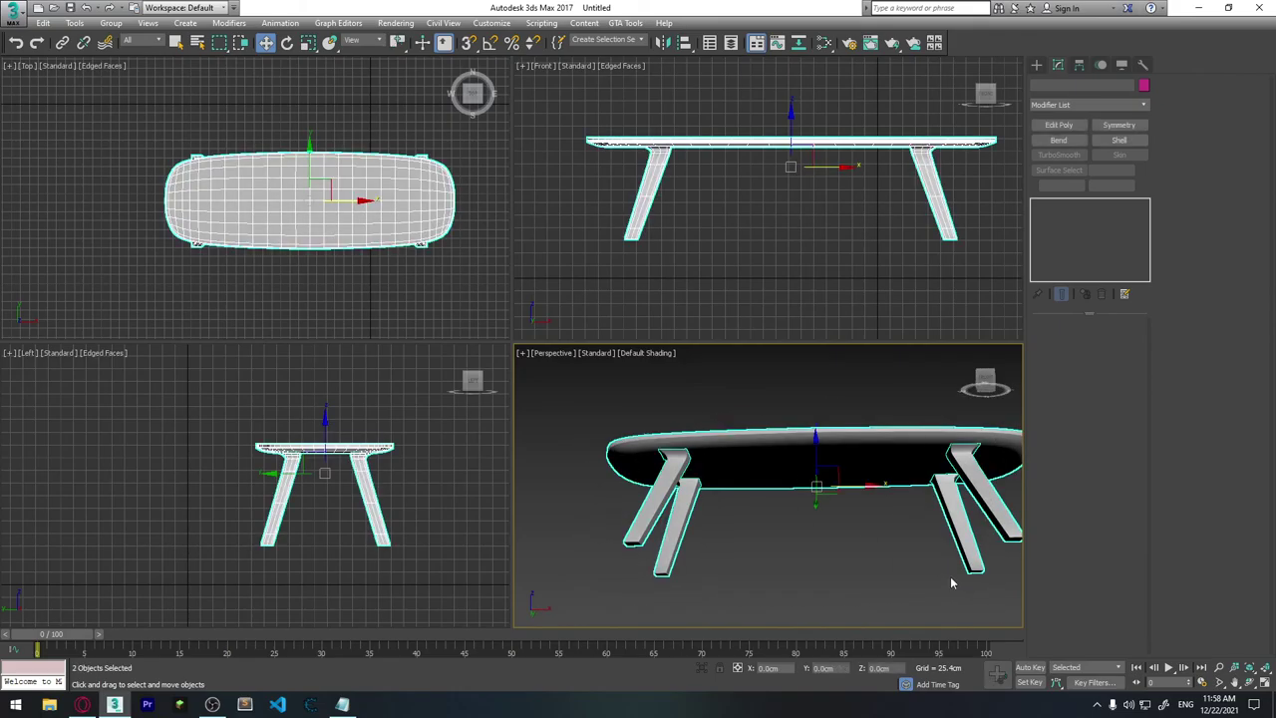
key(F4)
scroll(753, 456, up, 2)
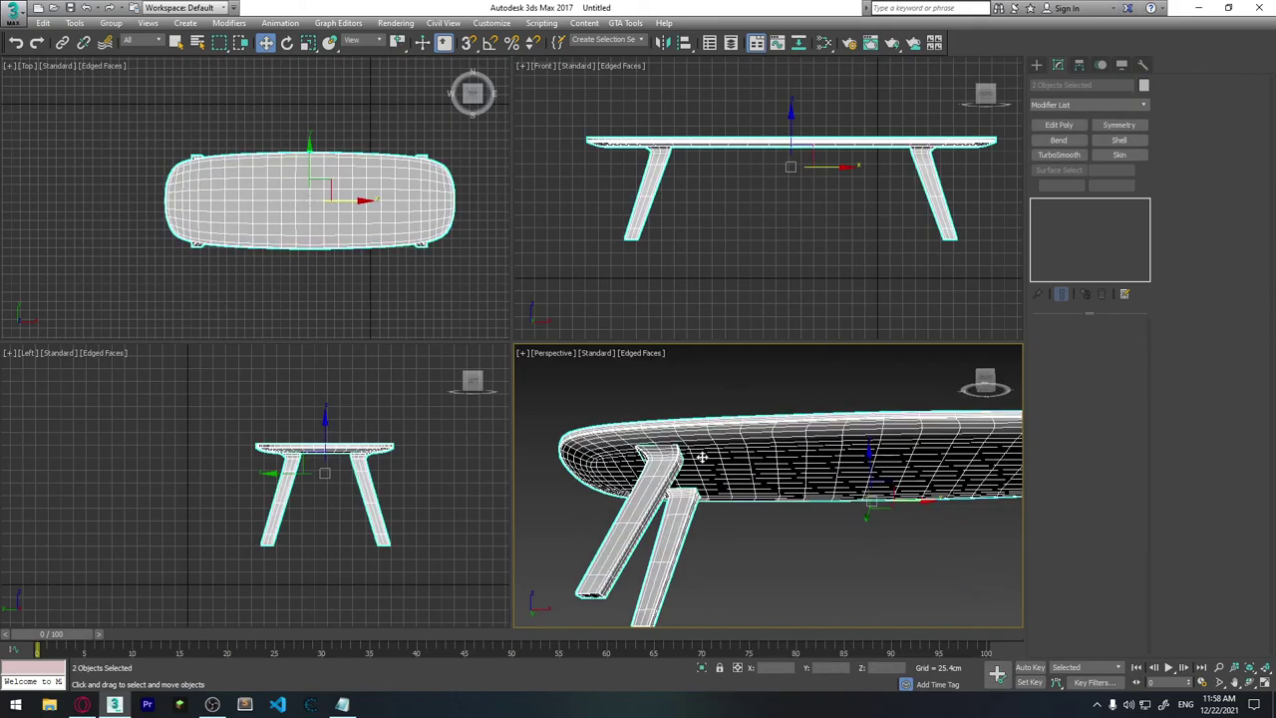
scroll(704, 458, up, 2)
scroll(689, 438, up, 2)
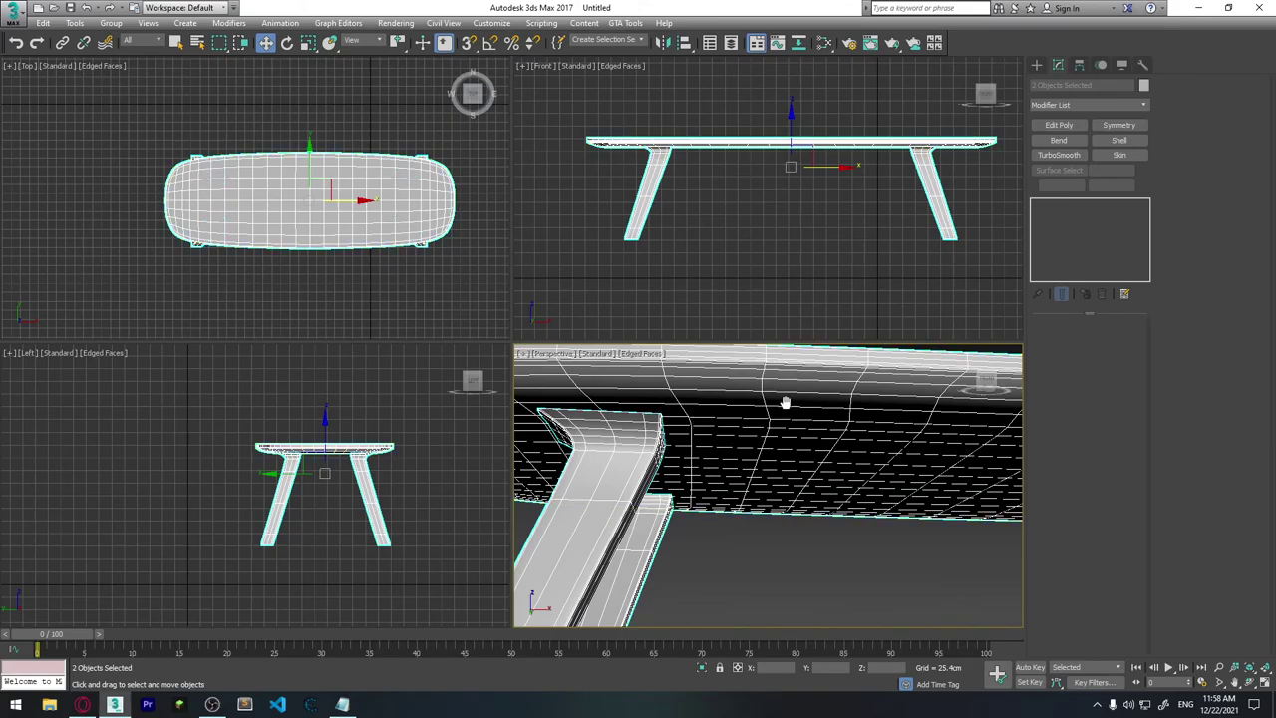
mouse_move(784, 404)
alt+middle_down()
mouse_move(807, 450)
mouse_move(689, 473)
mouse_move(701, 462)
mouse_move(715, 473)
mouse_move(684, 449)
mouse_move(809, 412)
mouse_move(841, 491)
alt+middle_up()
scroll(841, 491, down, 3)
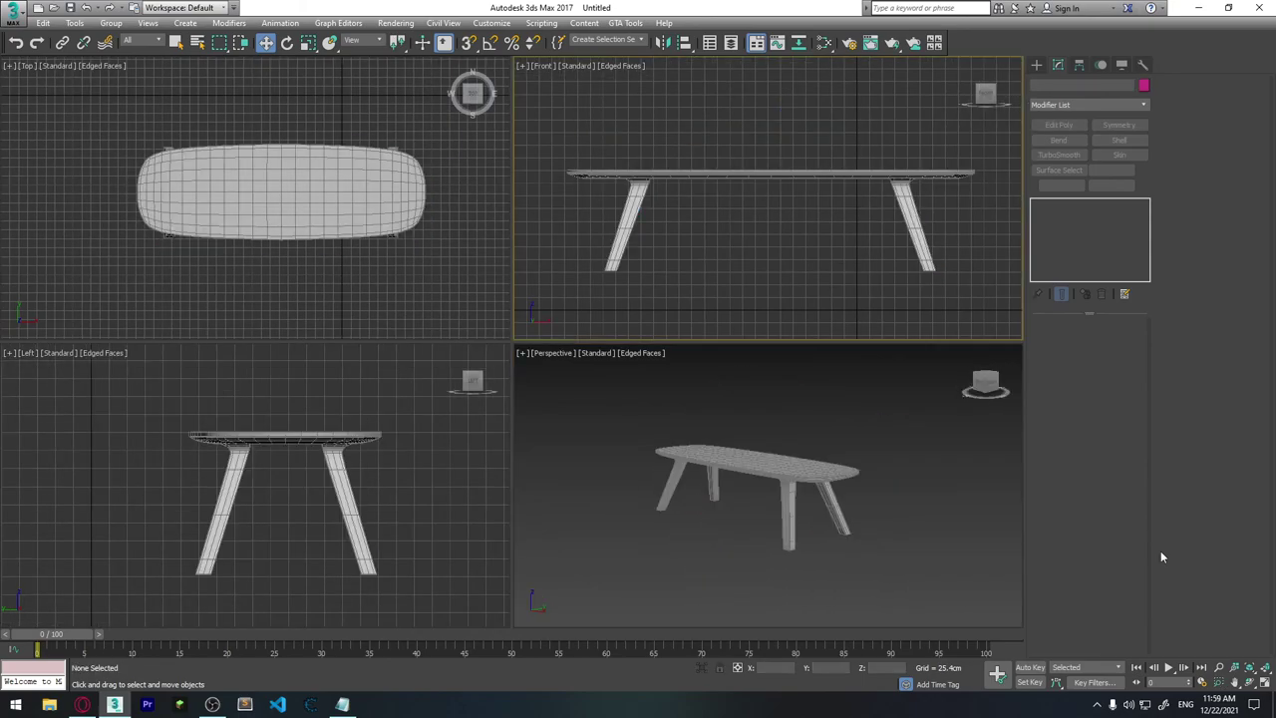